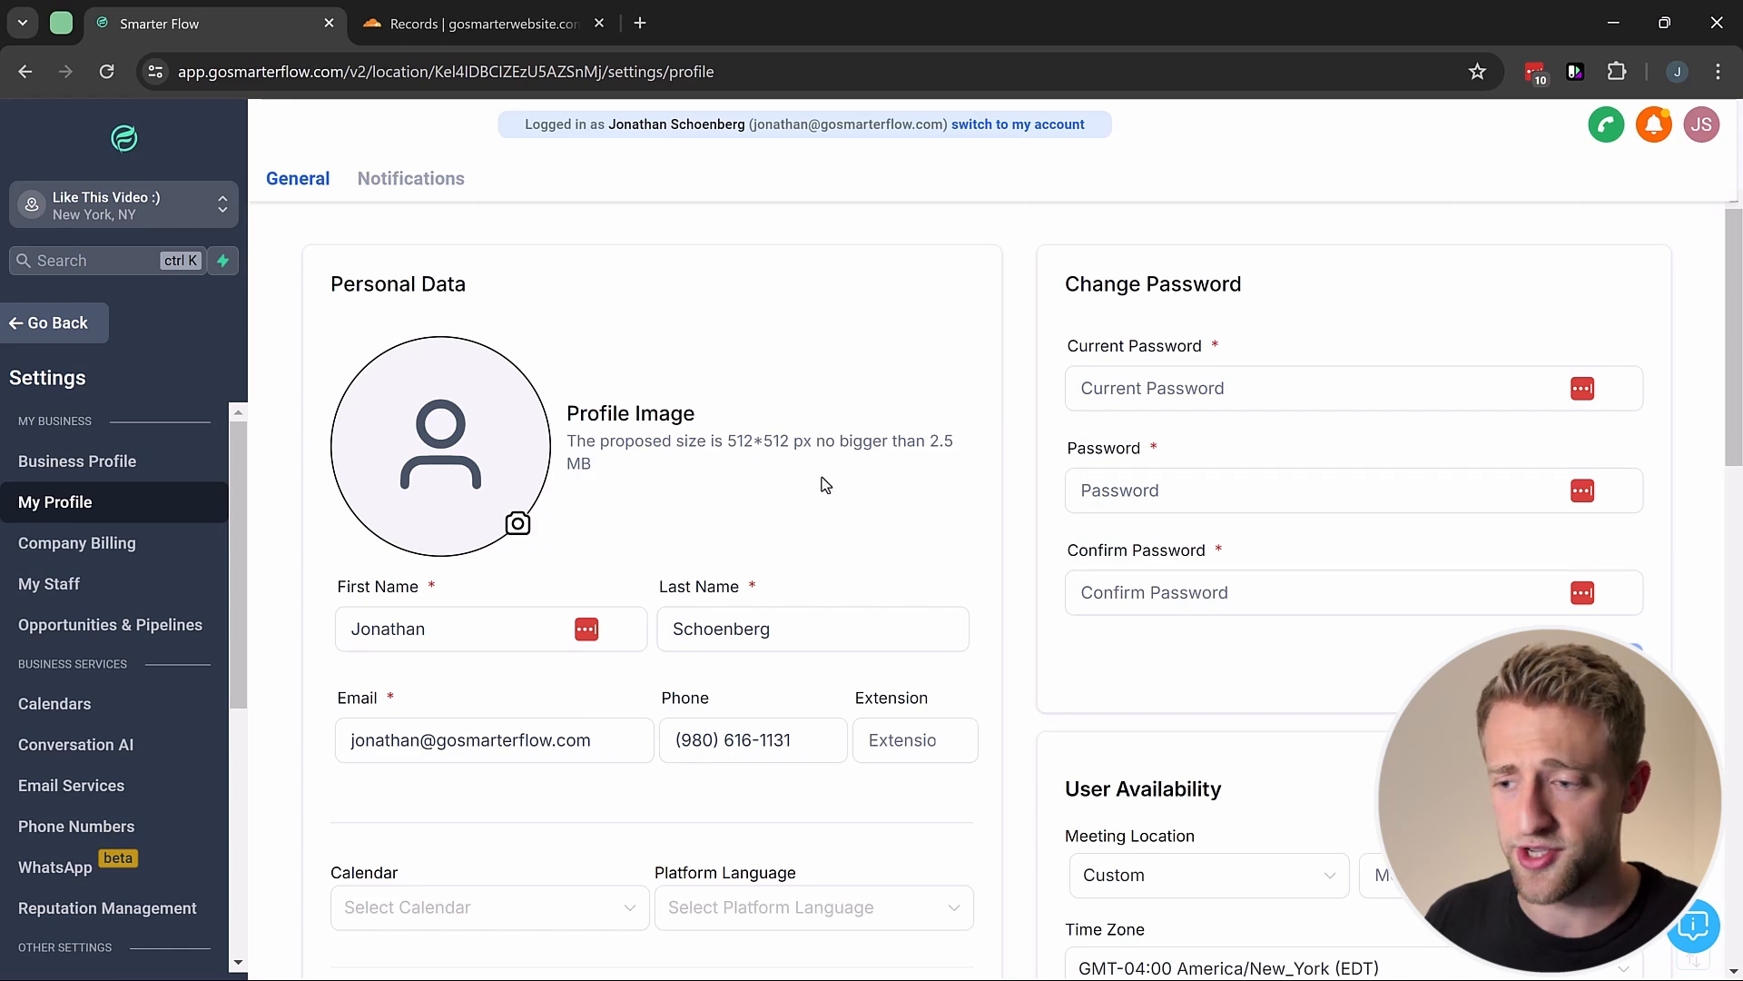
Step: Select Gmail as the Email (2-way sync) provider and start connecting it
{"action": "scroll", "coordinate": [976, 482], "scroll_direction": "down", "scroll_amount": 12}
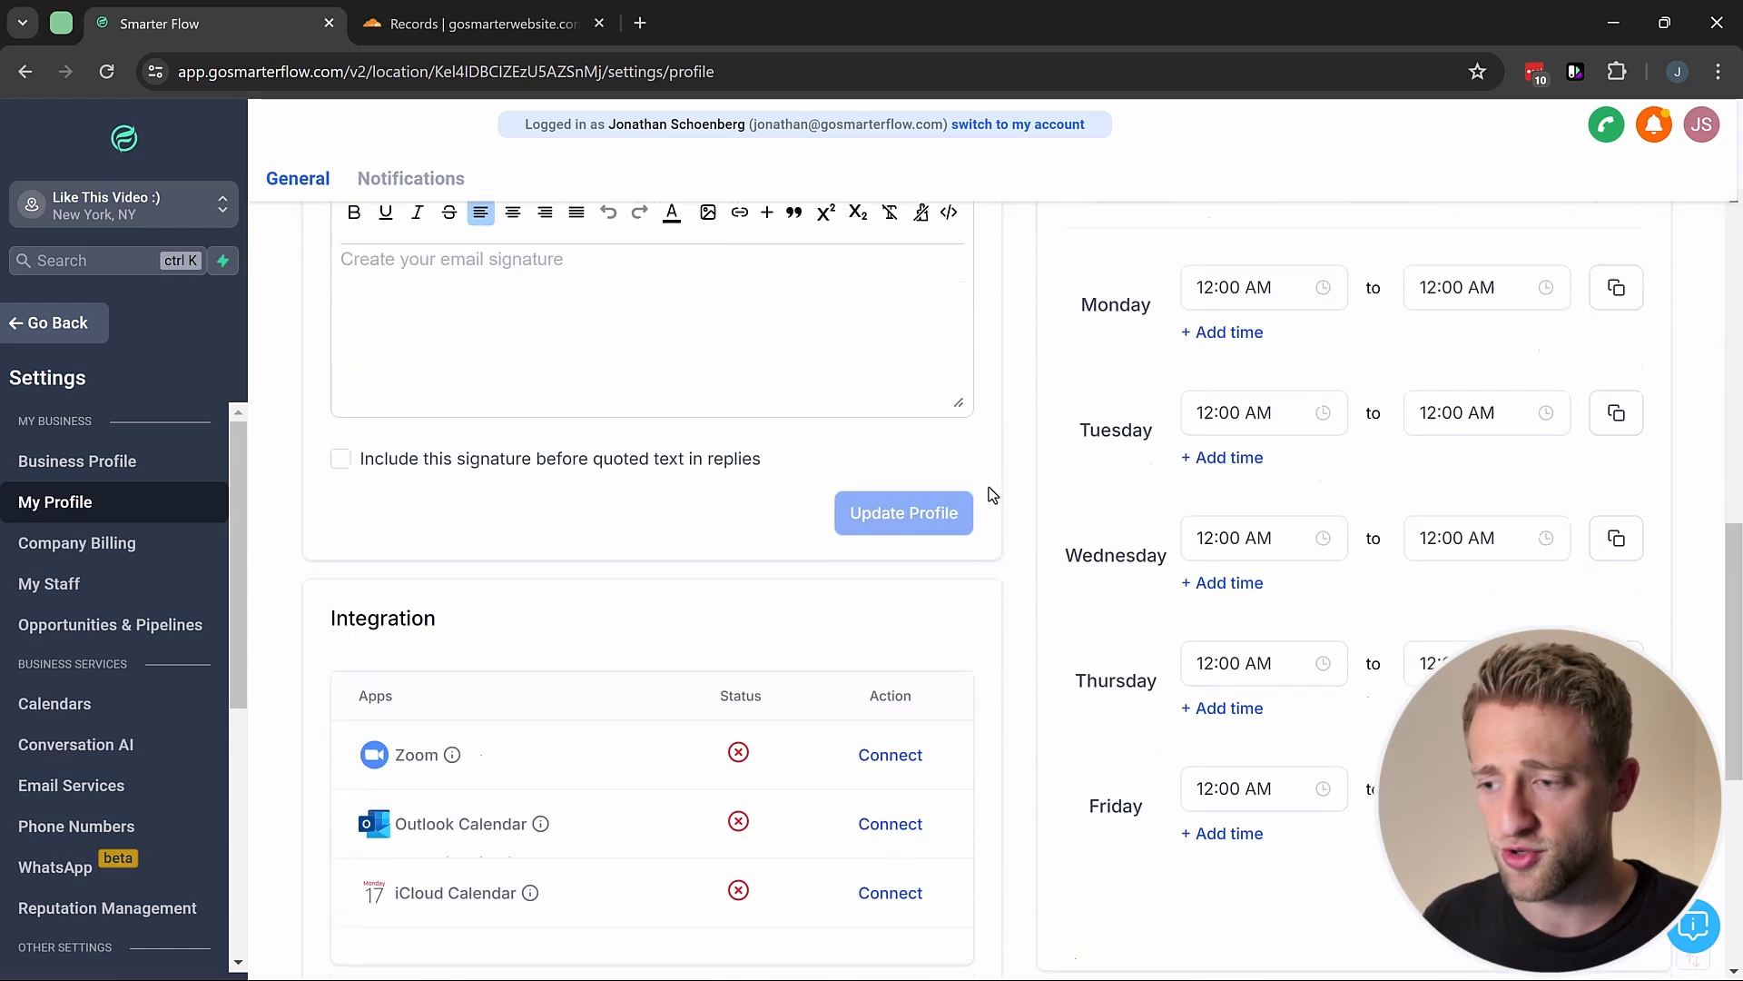
{"action": "scroll", "coordinate": [992, 495], "scroll_direction": "down", "scroll_amount": 3}
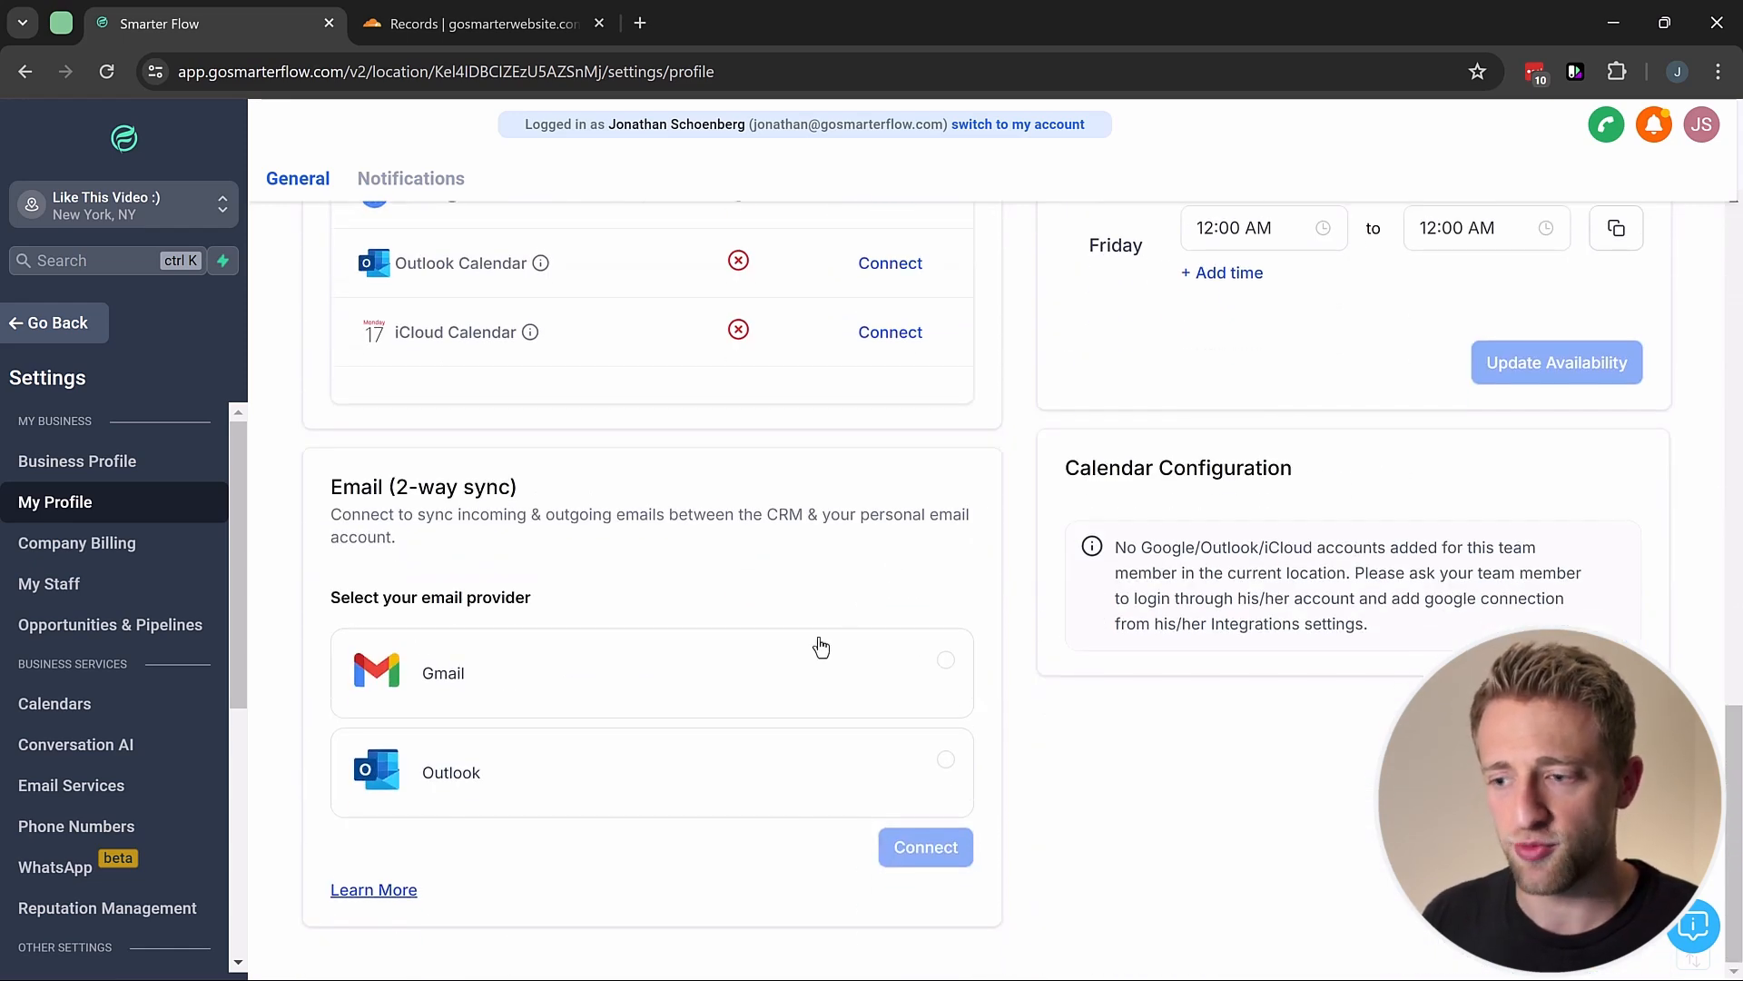
{"action": "left_click", "coordinate": [767, 674]}
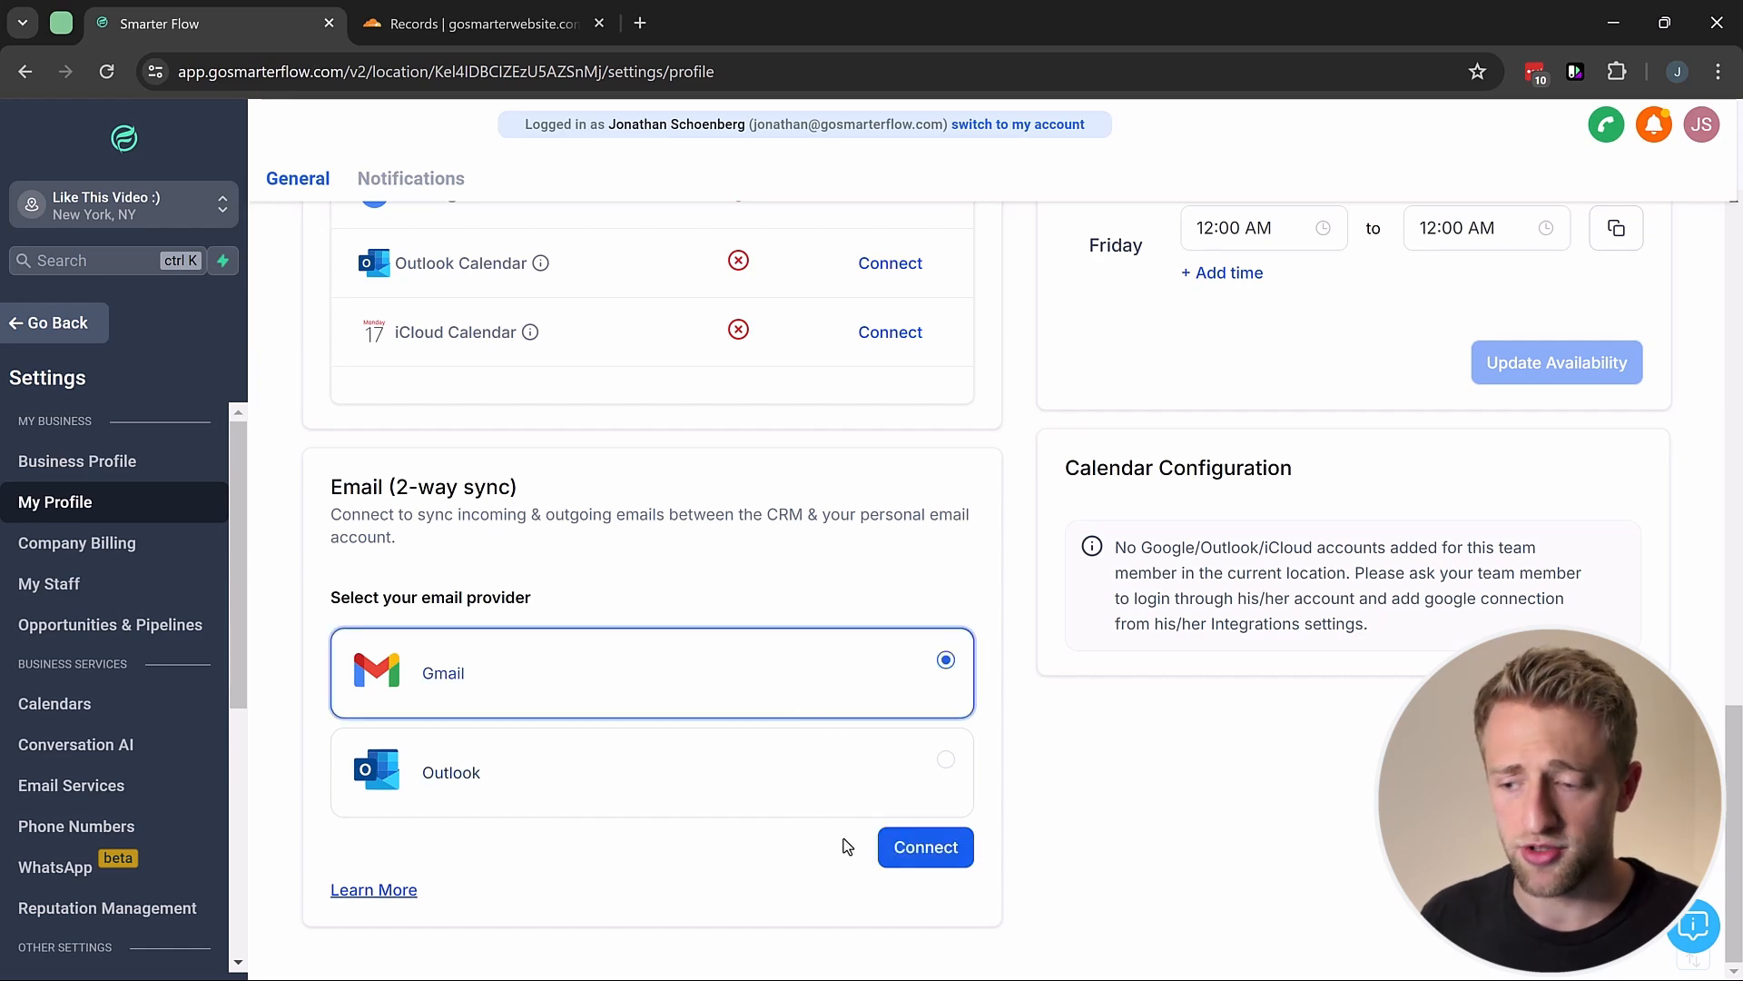
{"action": "left_click", "coordinate": [923, 859]}
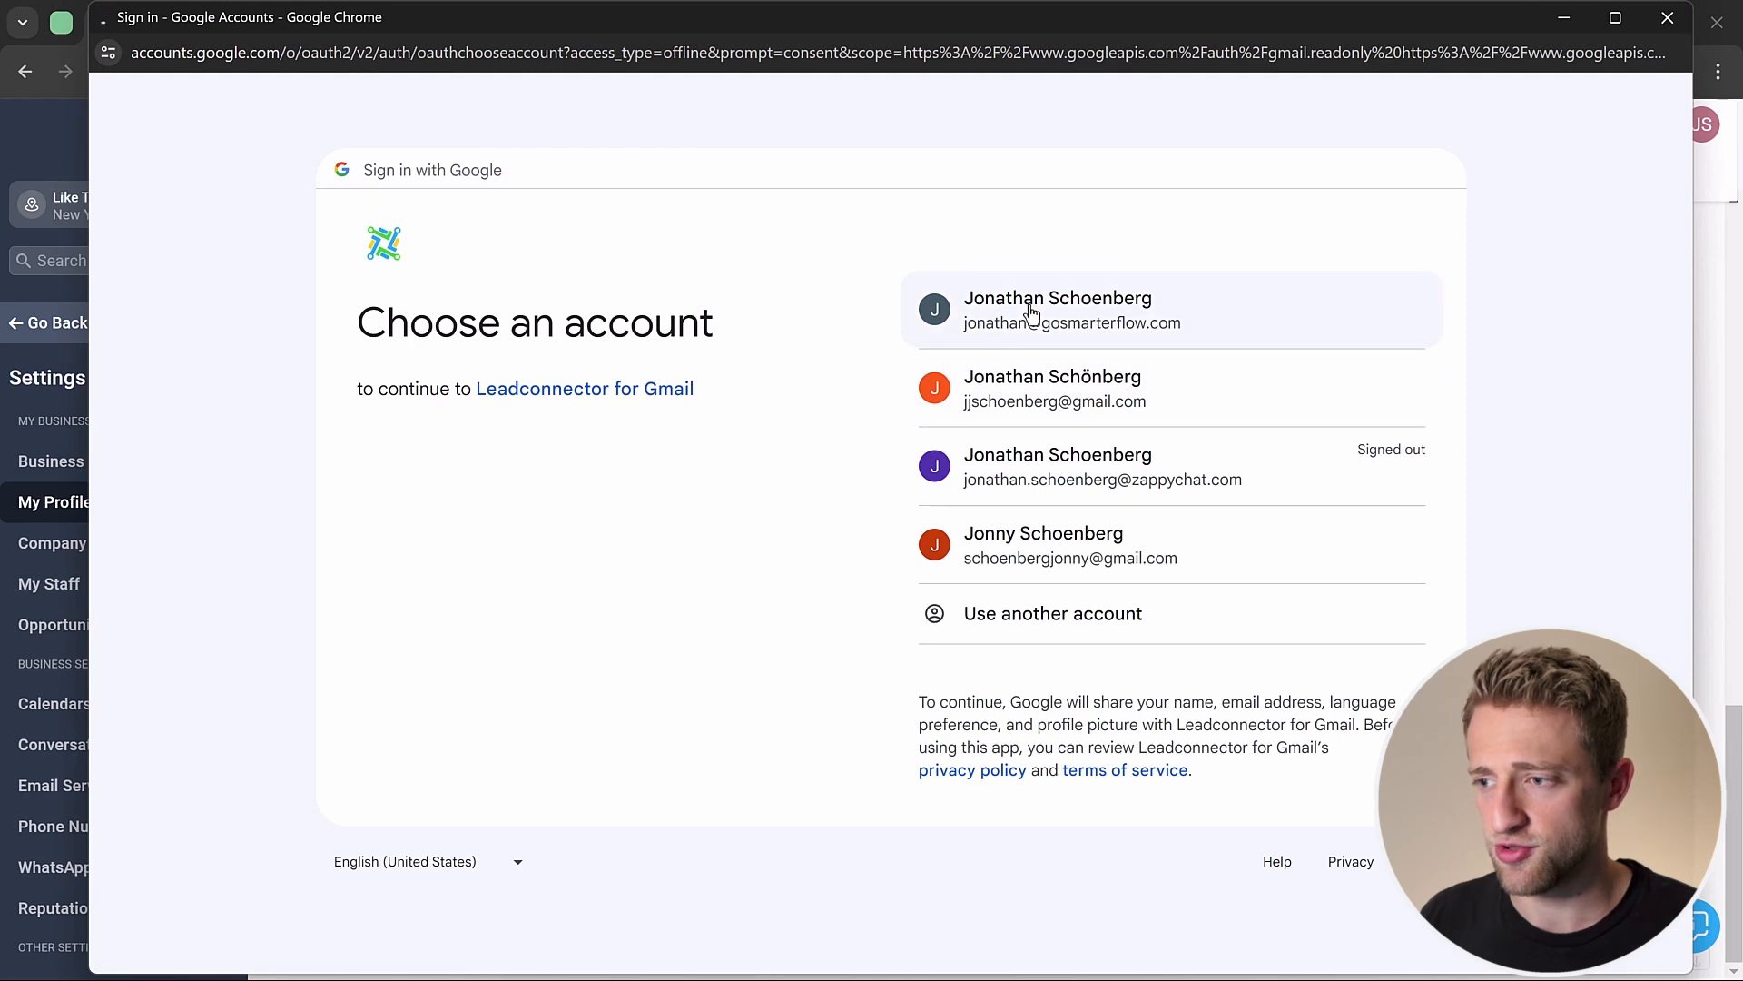
Step: Sign in with the business Google account and approve Leadconnector for Gmail's additional access
{"action": "left_click", "coordinate": [1032, 312]}
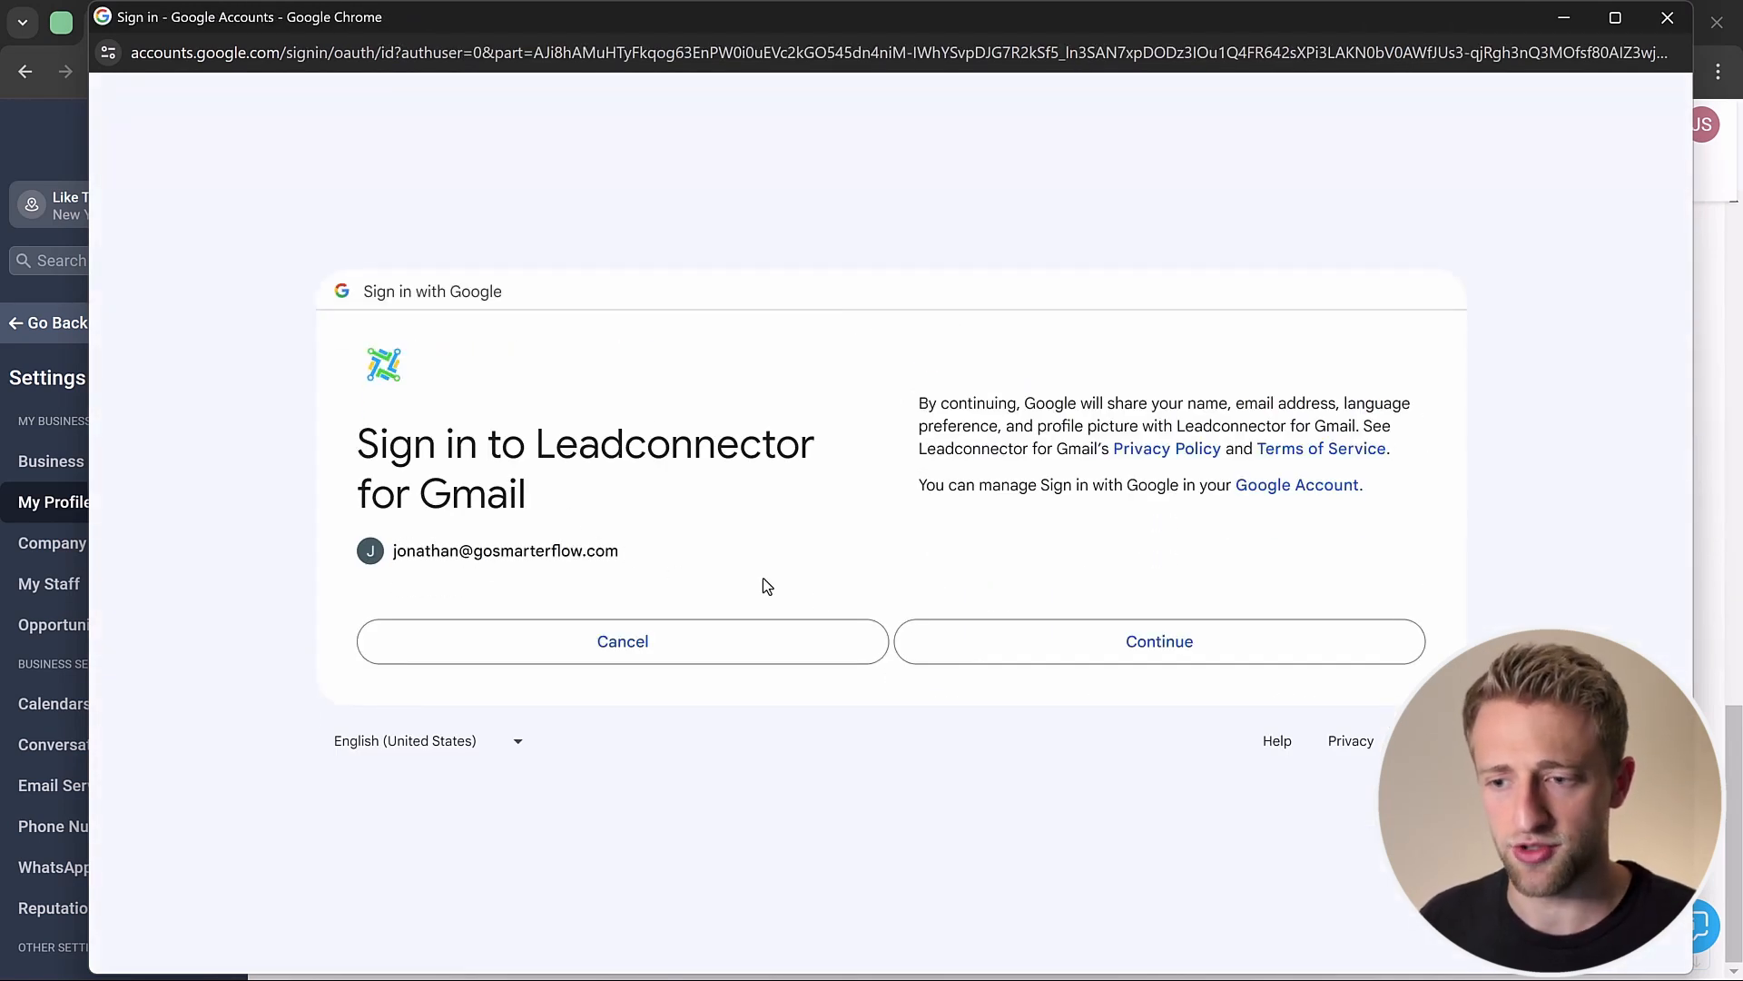
{"action": "left_click", "coordinate": [1012, 645]}
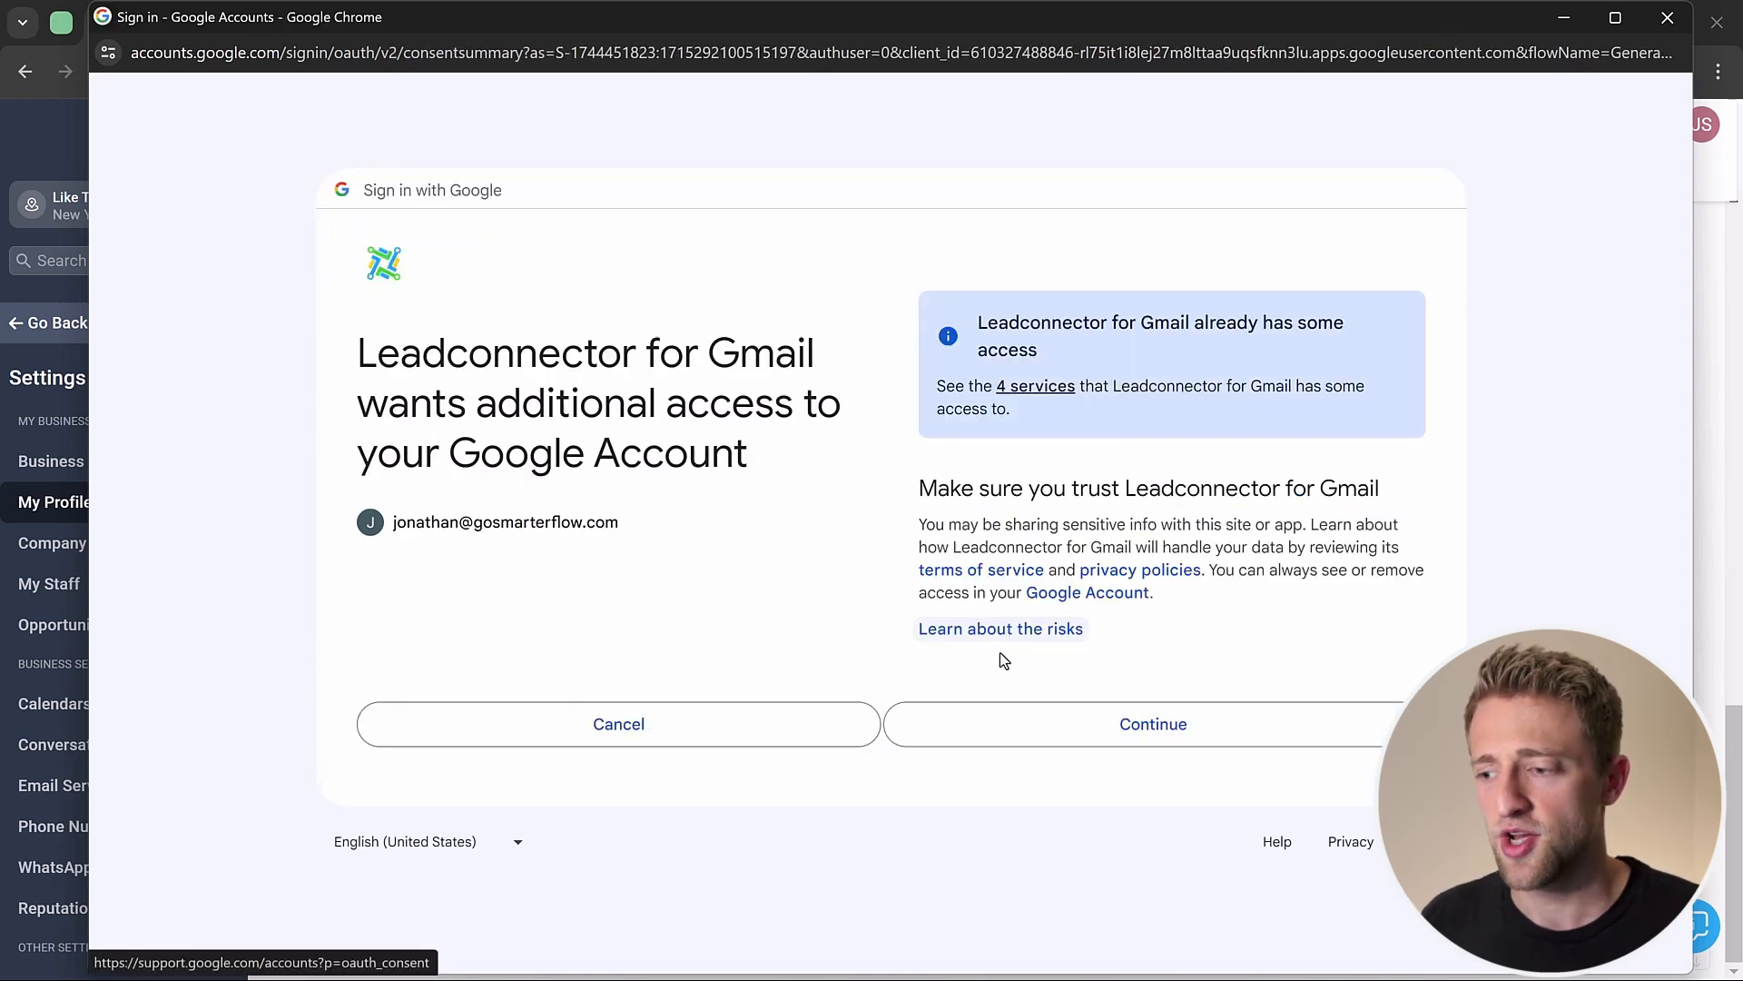
{"action": "left_click", "coordinate": [1011, 722]}
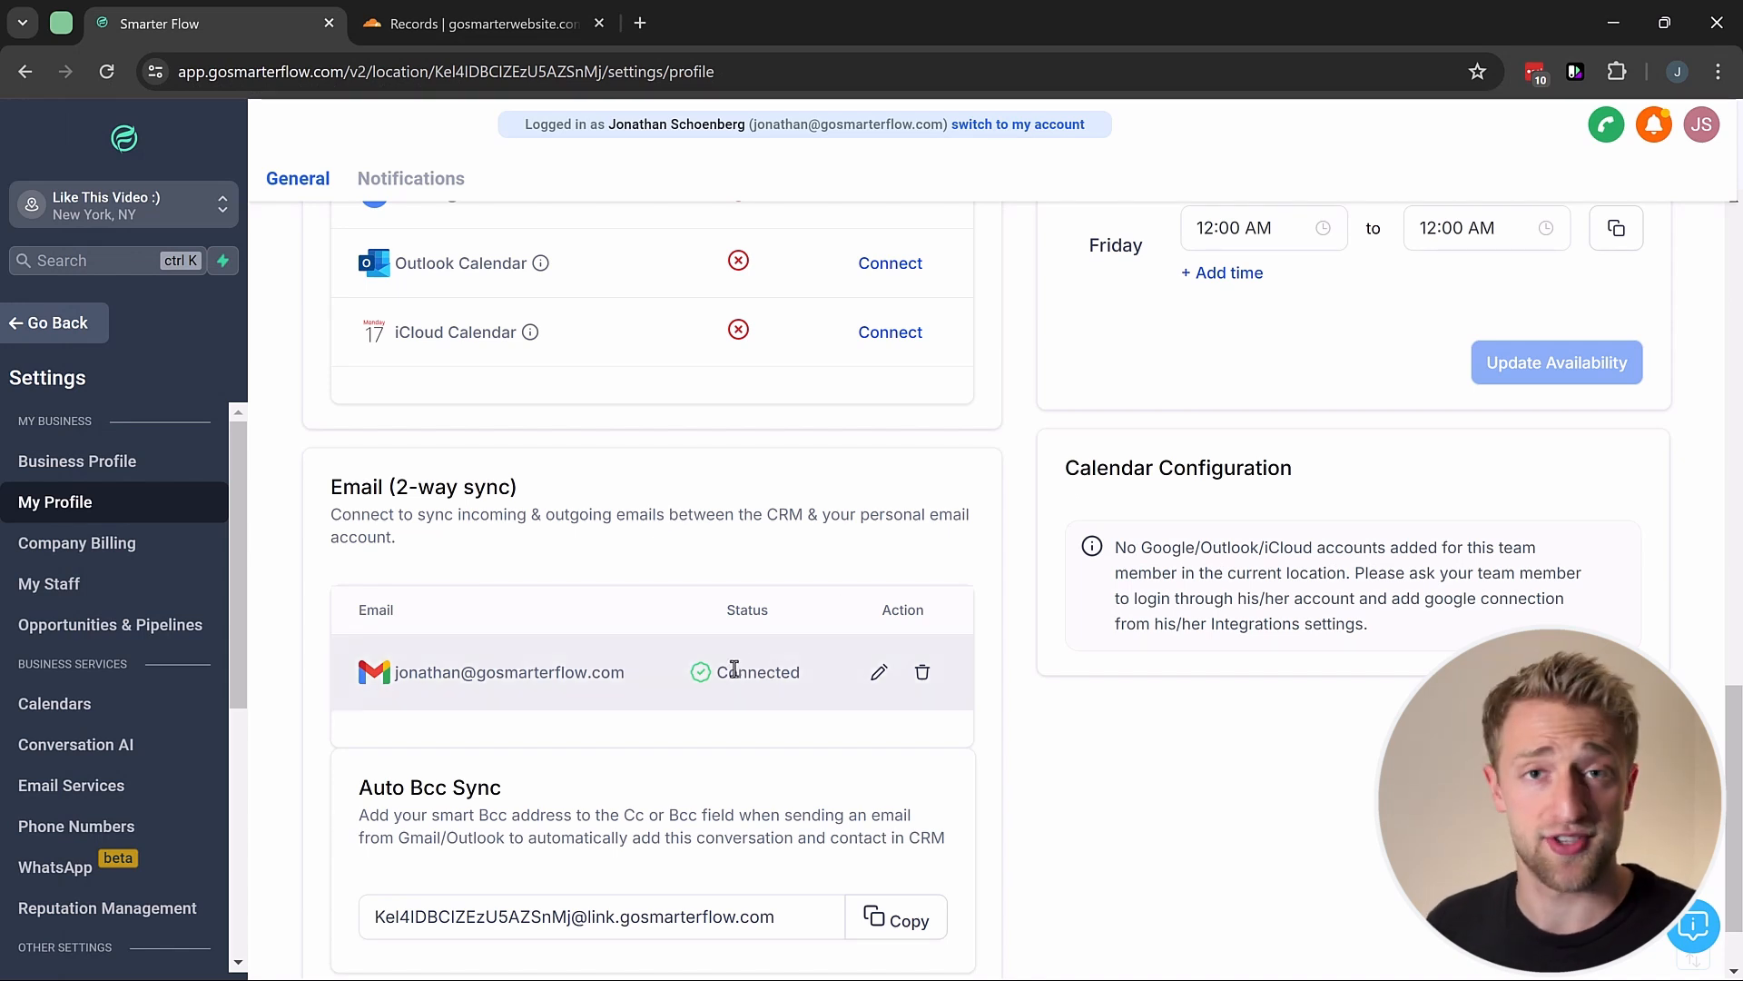
Step: Confirm the Gmail account shows Connected and review the Calendar Configuration section
{"action": "left_click_drag", "start_coordinate": [720, 677], "coordinate": [781, 673]}
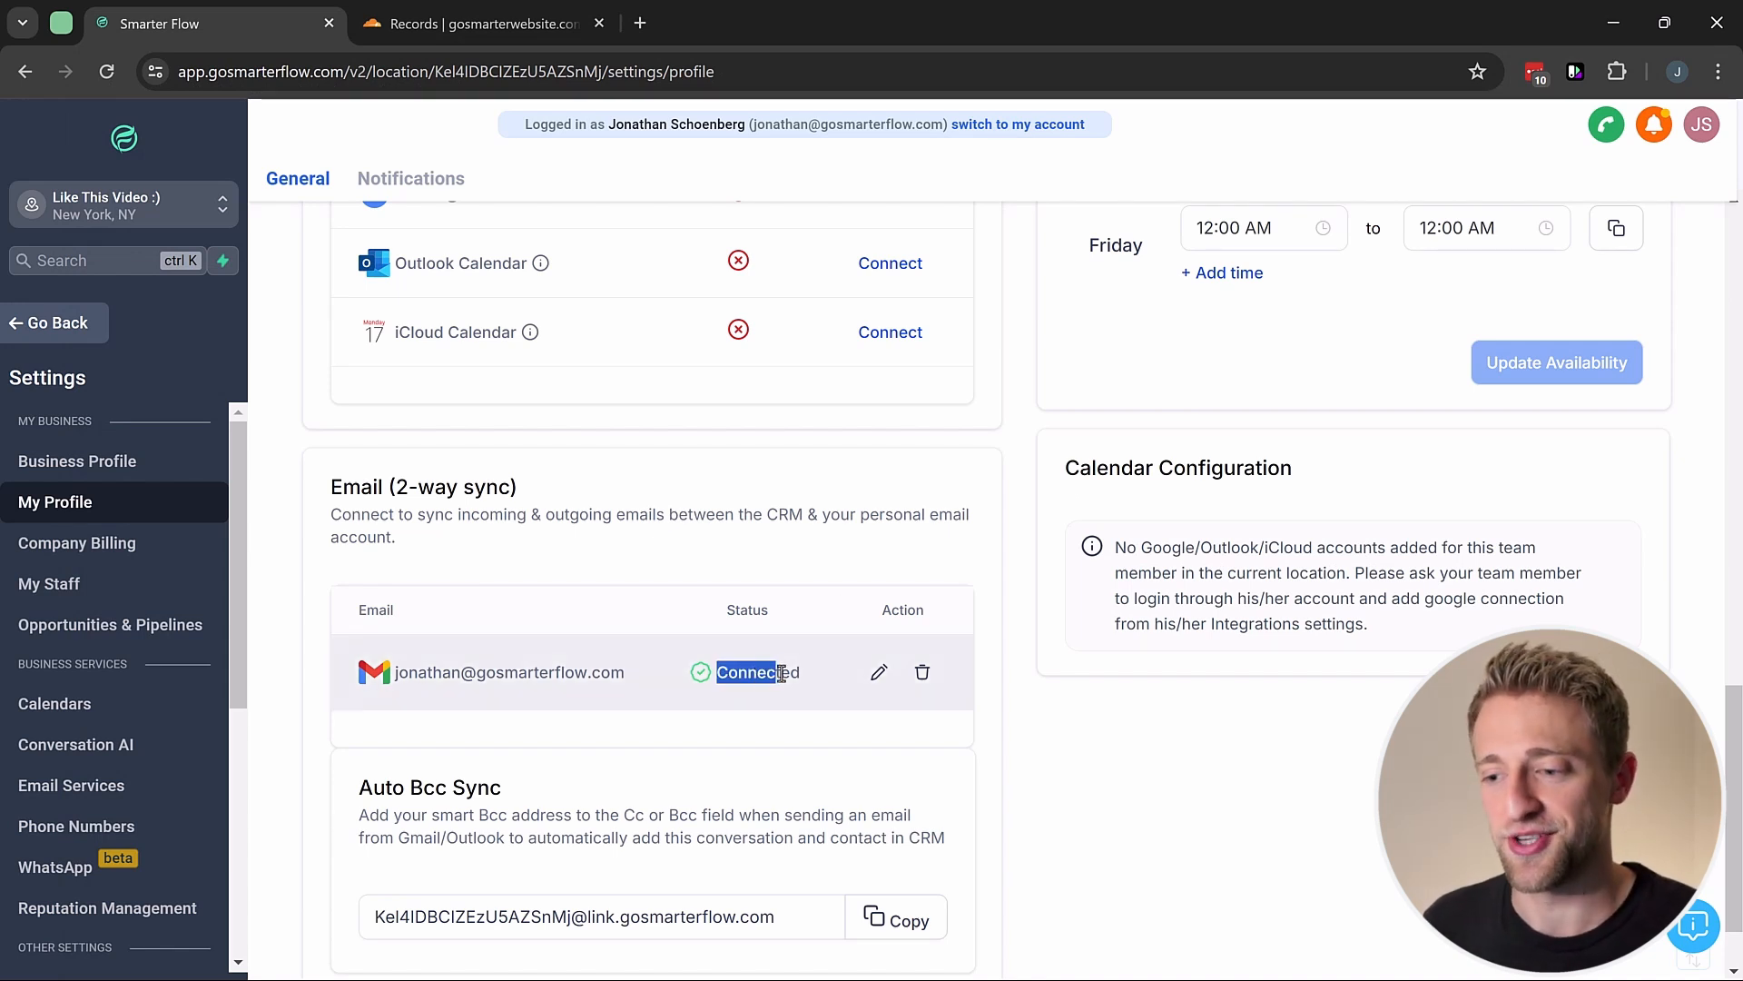
{"action": "left_click", "coordinate": [719, 563]}
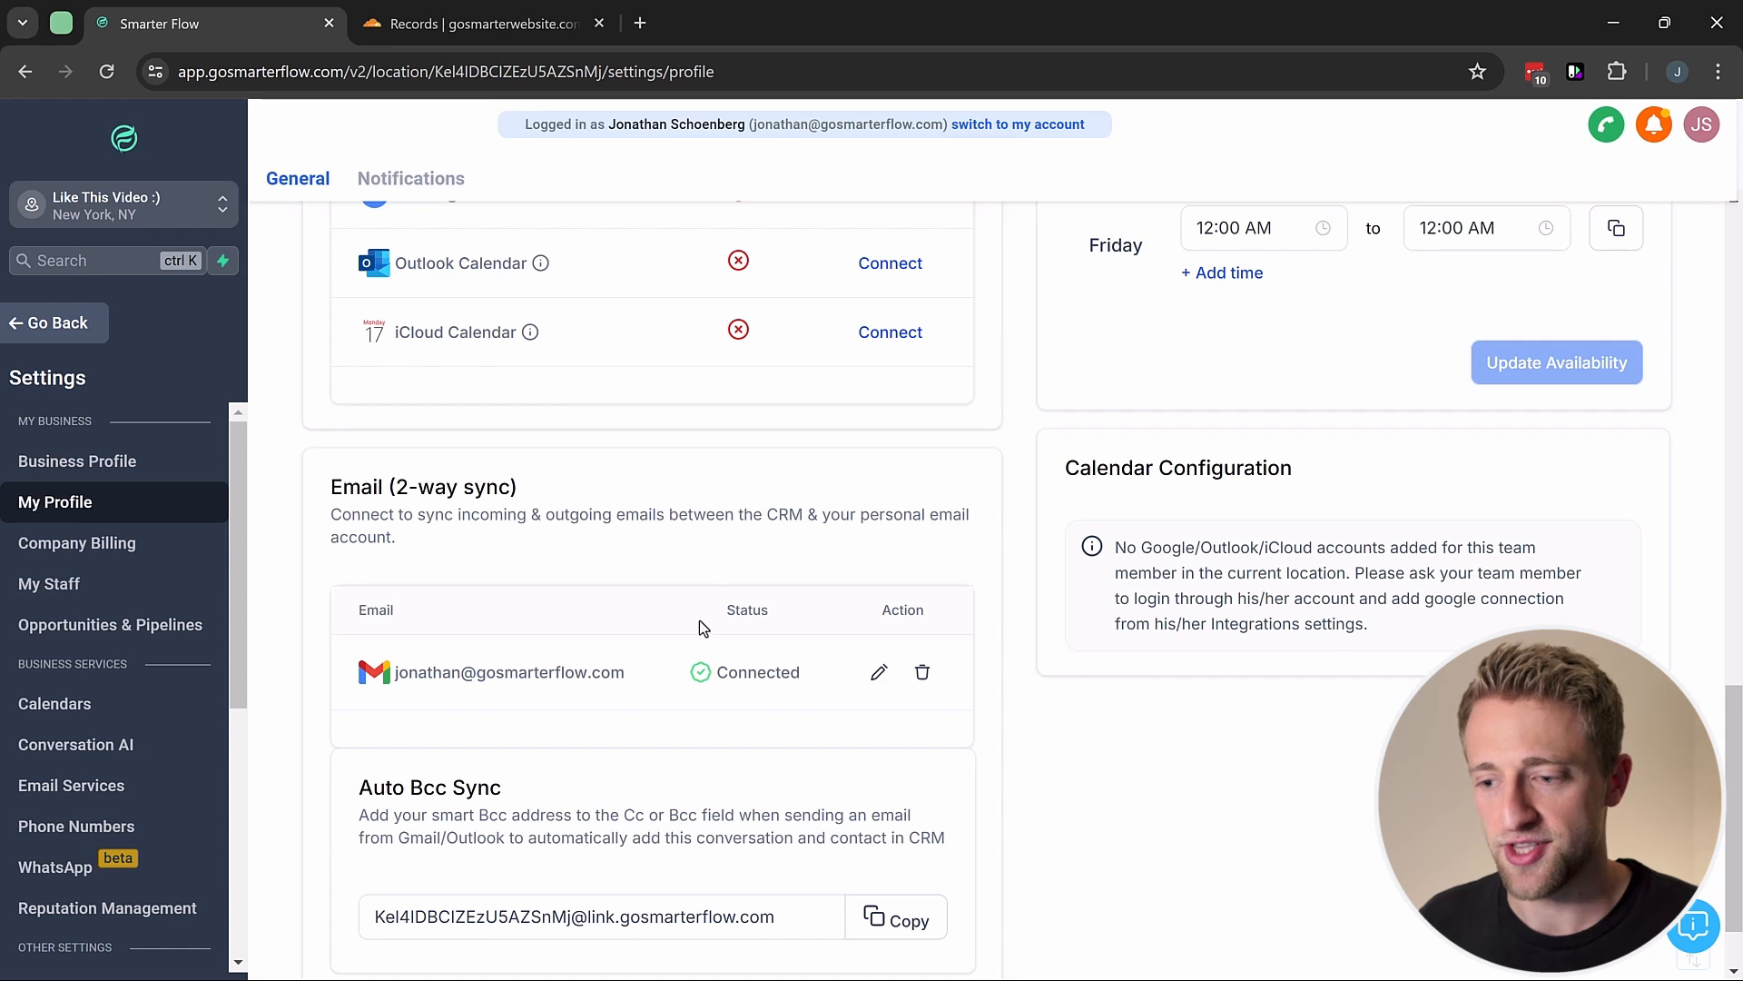
{"action": "scroll", "coordinate": [699, 619], "scroll_direction": "down", "scroll_amount": 1}
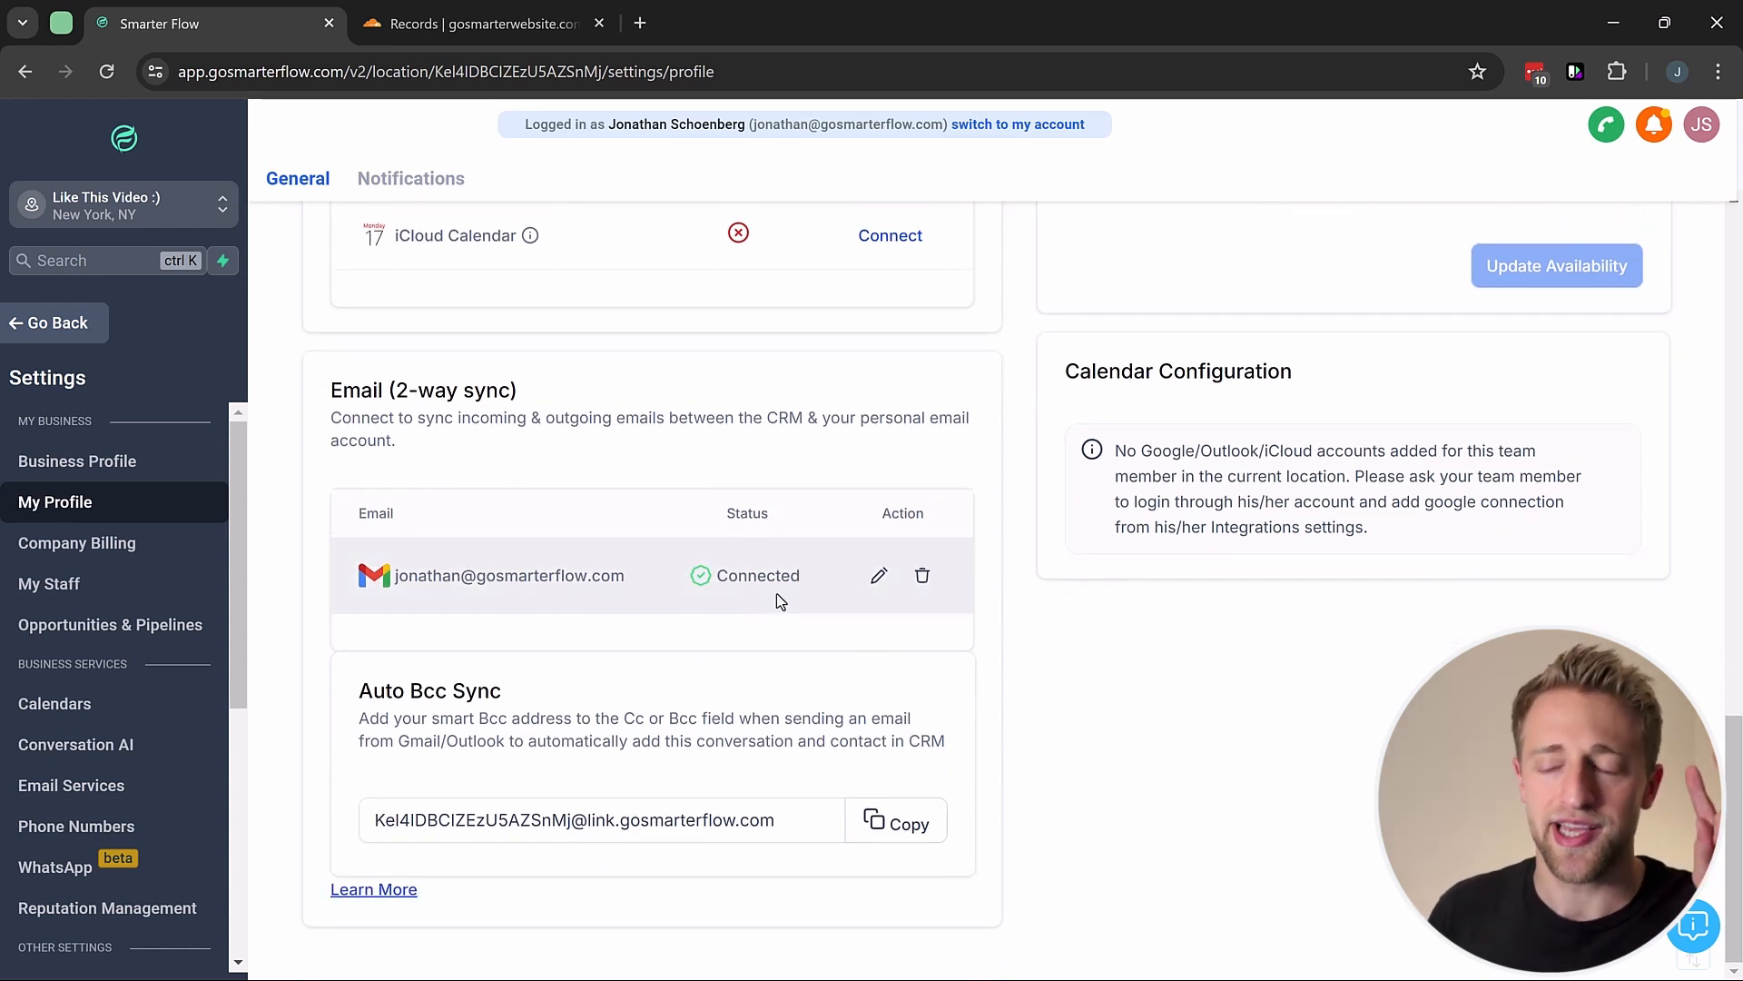
{"action": "left_click_drag", "start_coordinate": [1065, 371], "coordinate": [1338, 394]}
{"action": "left_click", "coordinate": [1068, 393]}
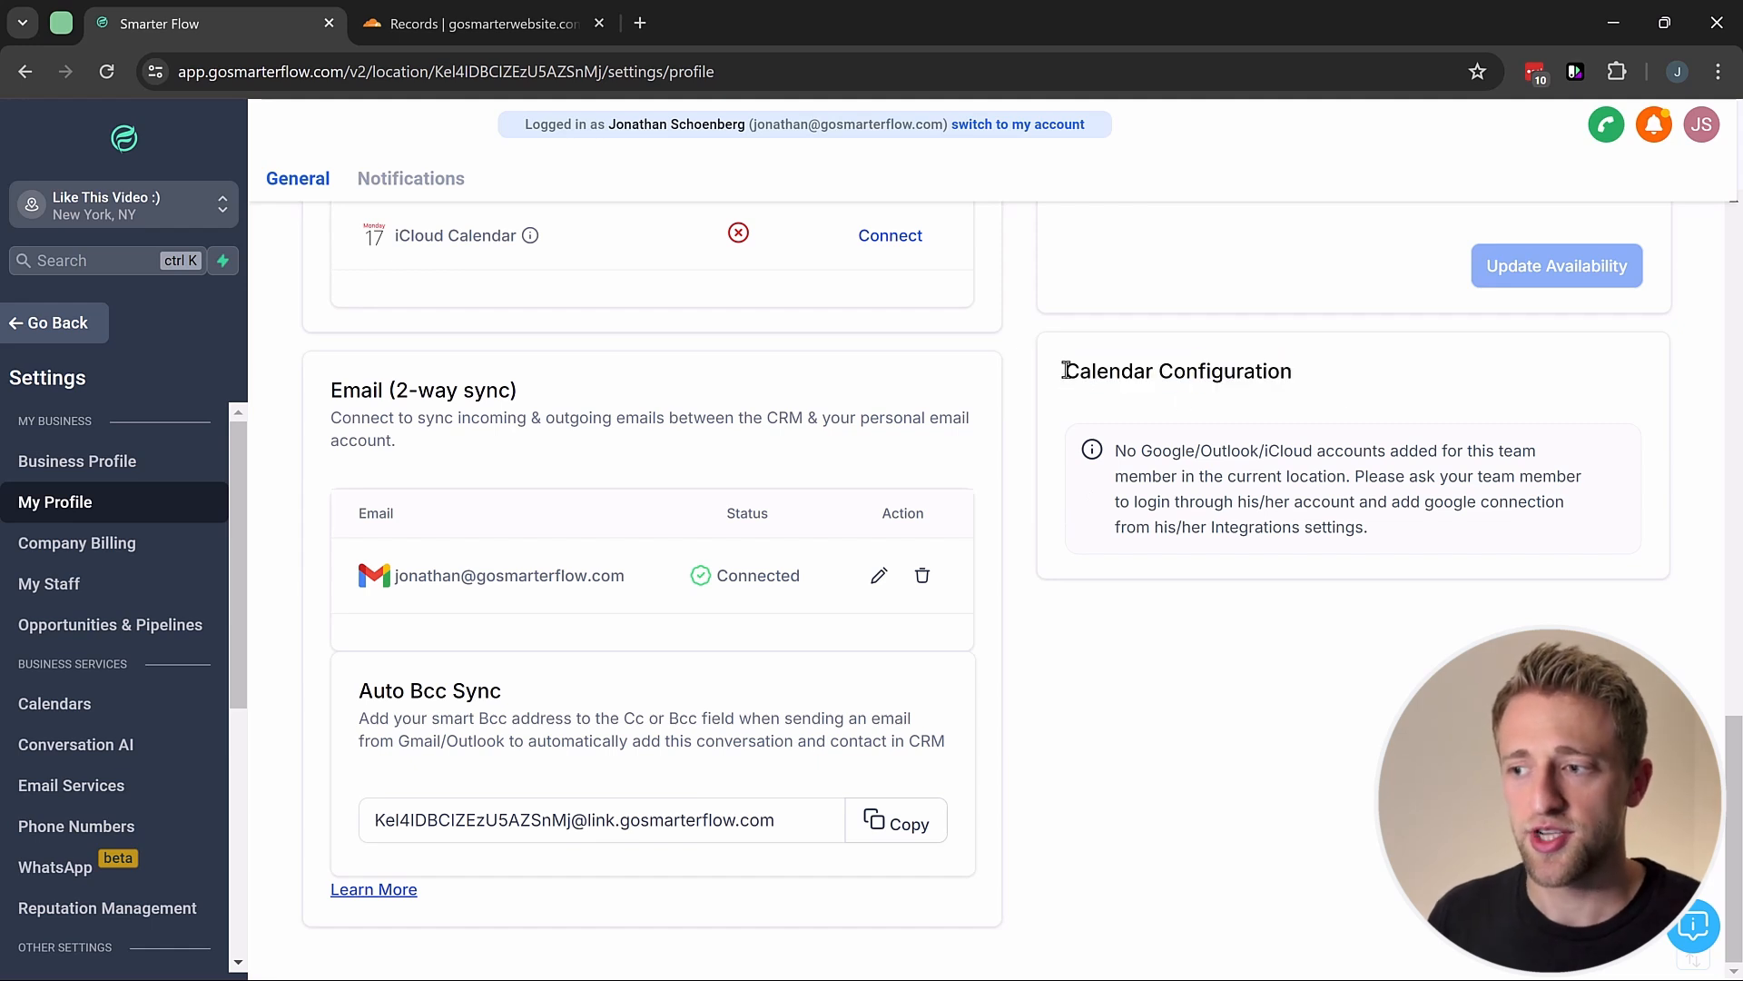
{"action": "left_click_drag", "start_coordinate": [1068, 371], "coordinate": [1315, 378]}
{"action": "left_click", "coordinate": [1022, 389]}
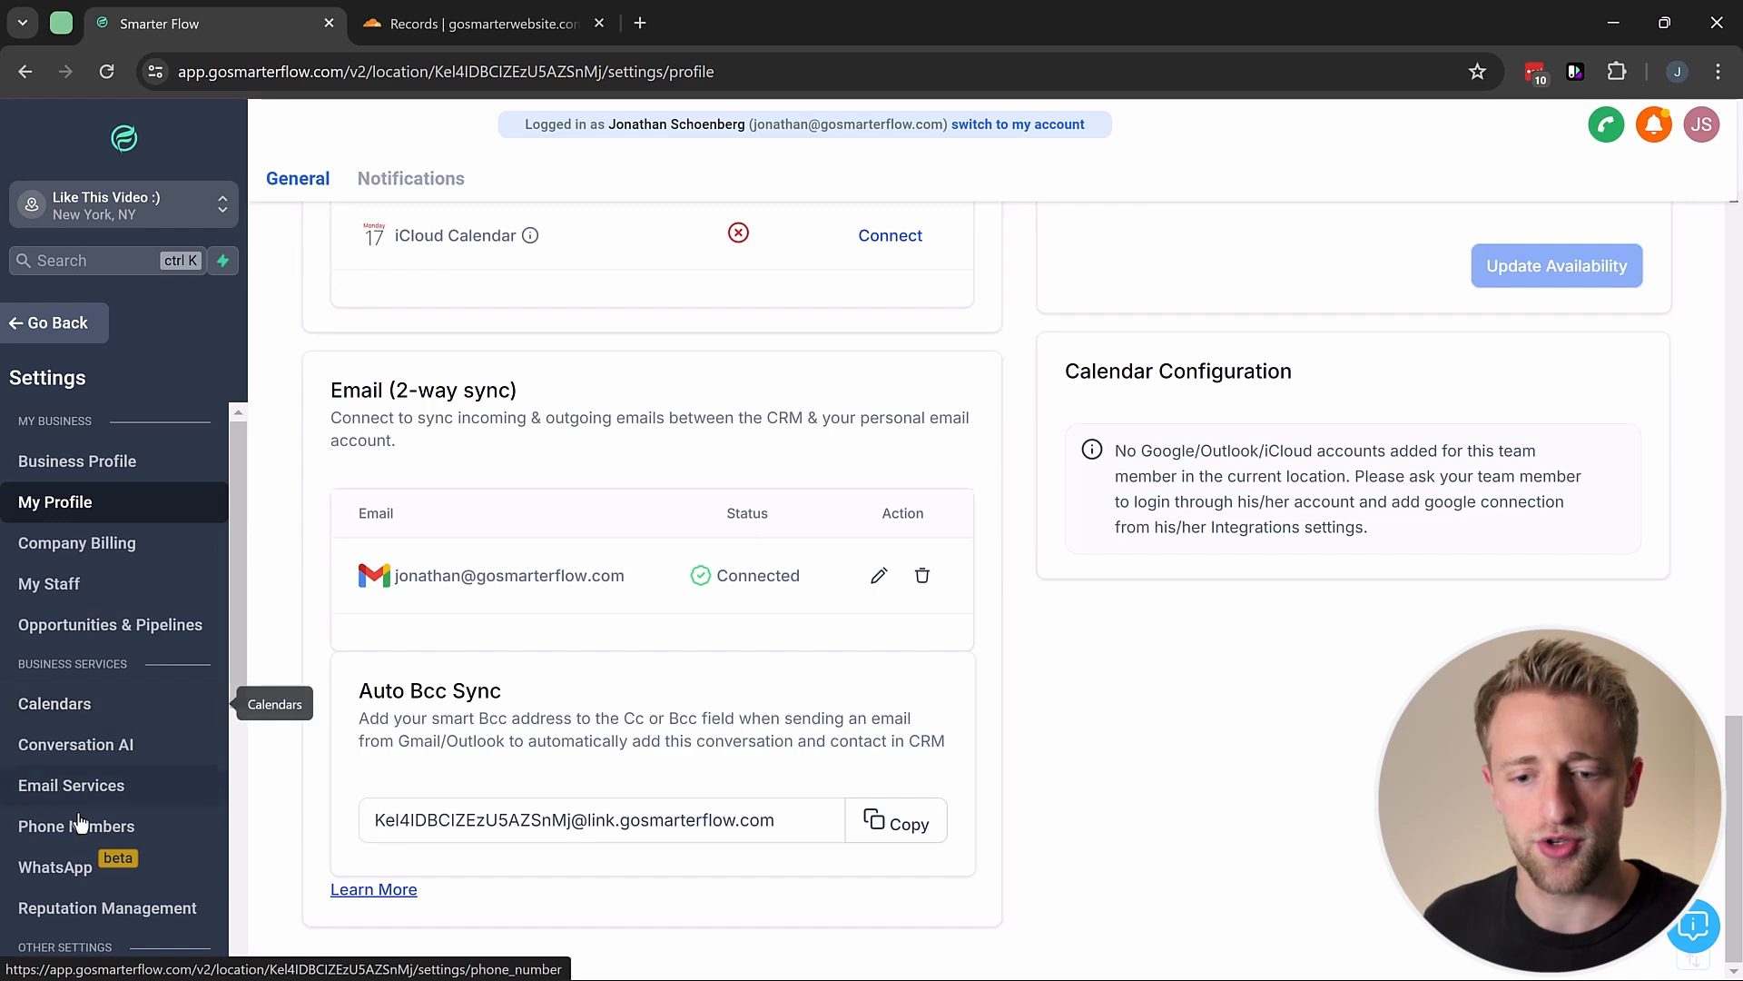
Step: Go to Integrations and start Sign in with Google on the Google card
{"action": "scroll", "coordinate": [85, 822], "scroll_direction": "down", "scroll_amount": 5}
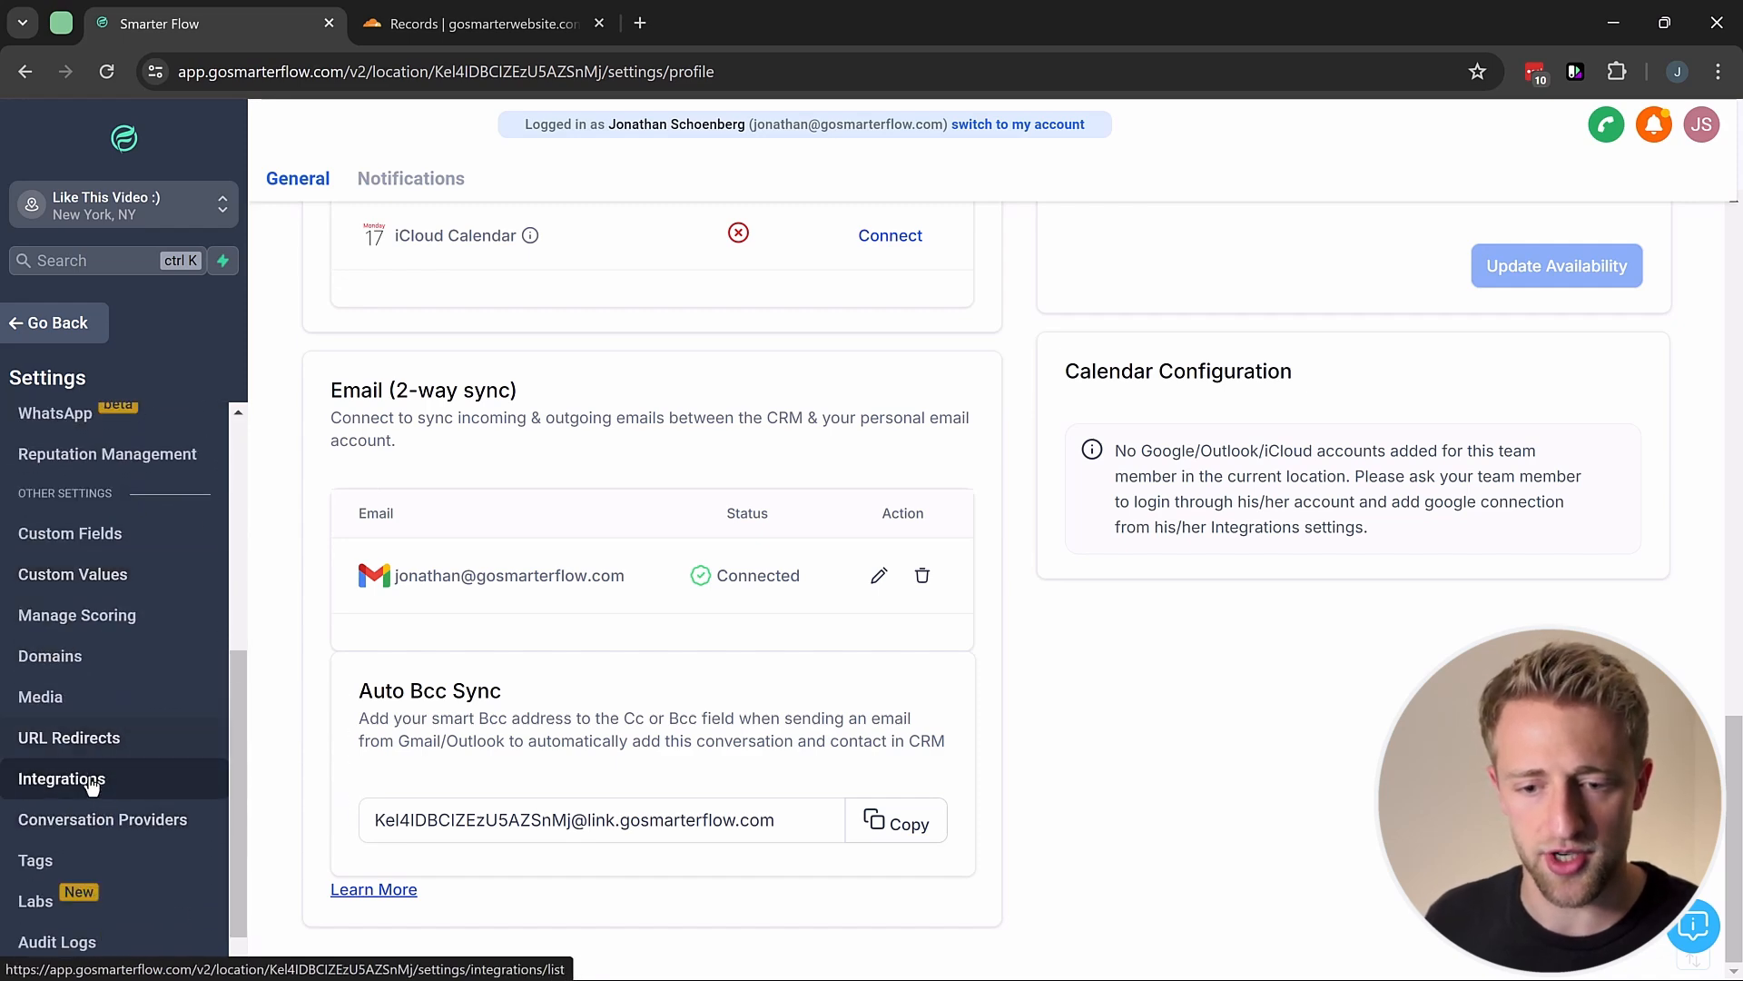
{"action": "left_click", "coordinate": [108, 790]}
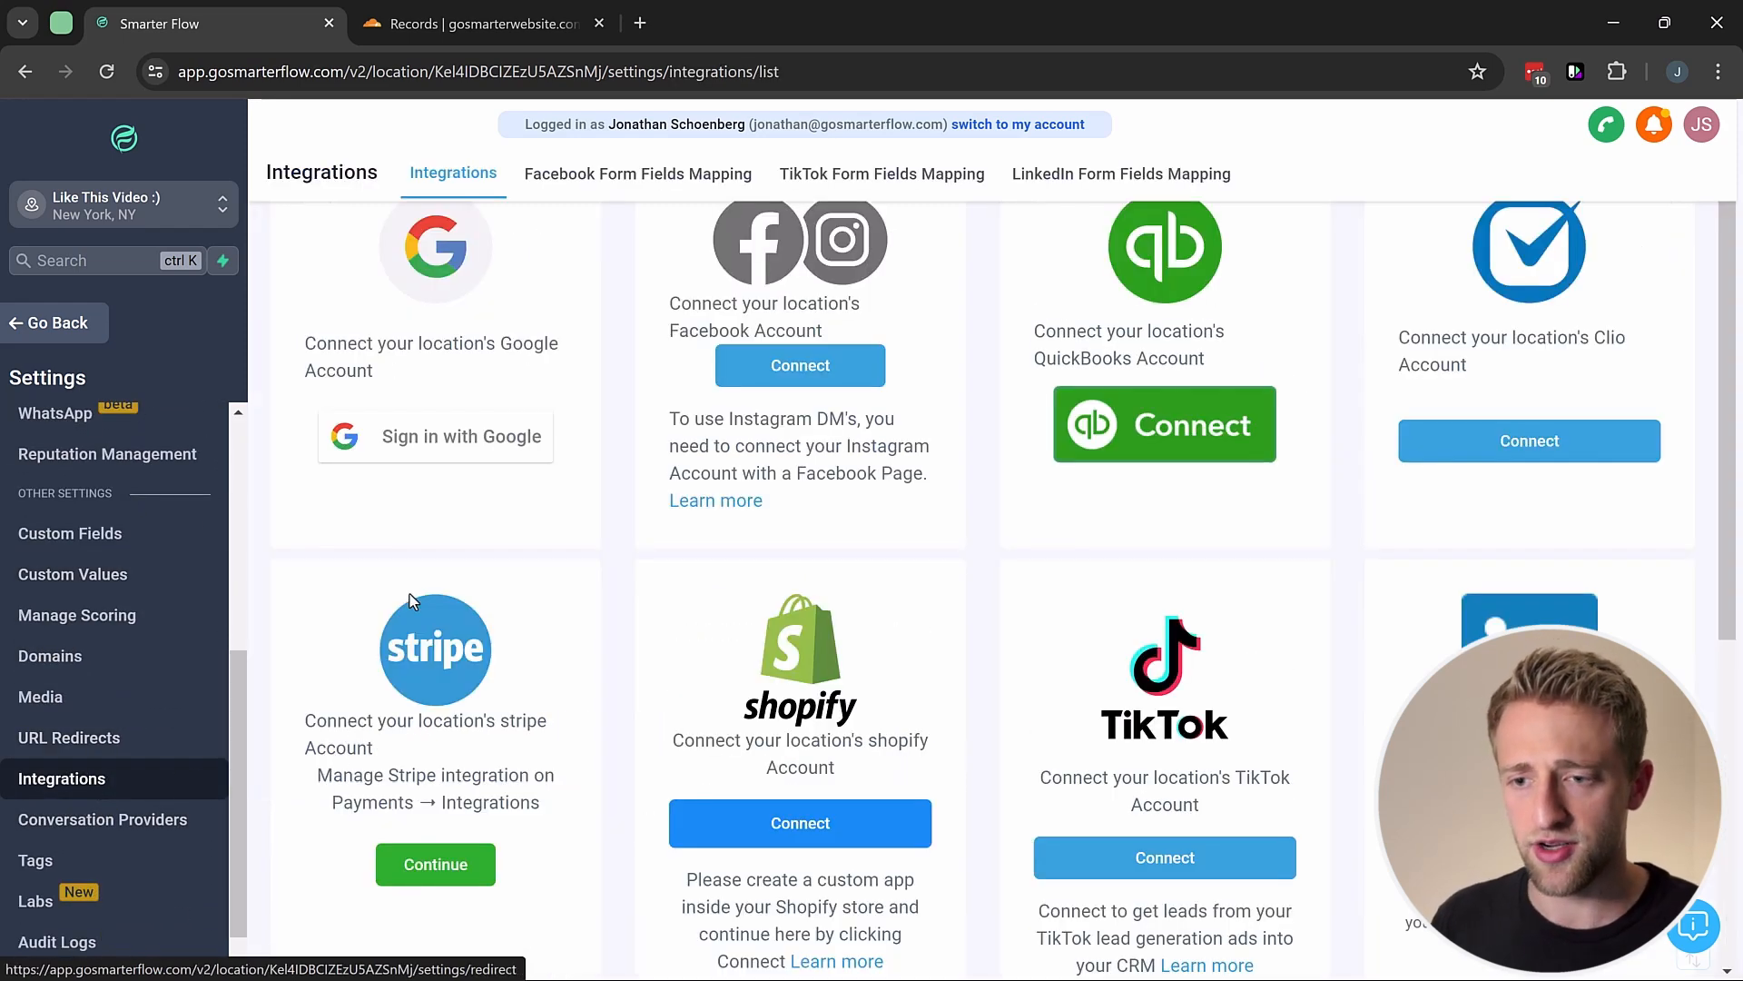
{"action": "left_click", "coordinate": [421, 442]}
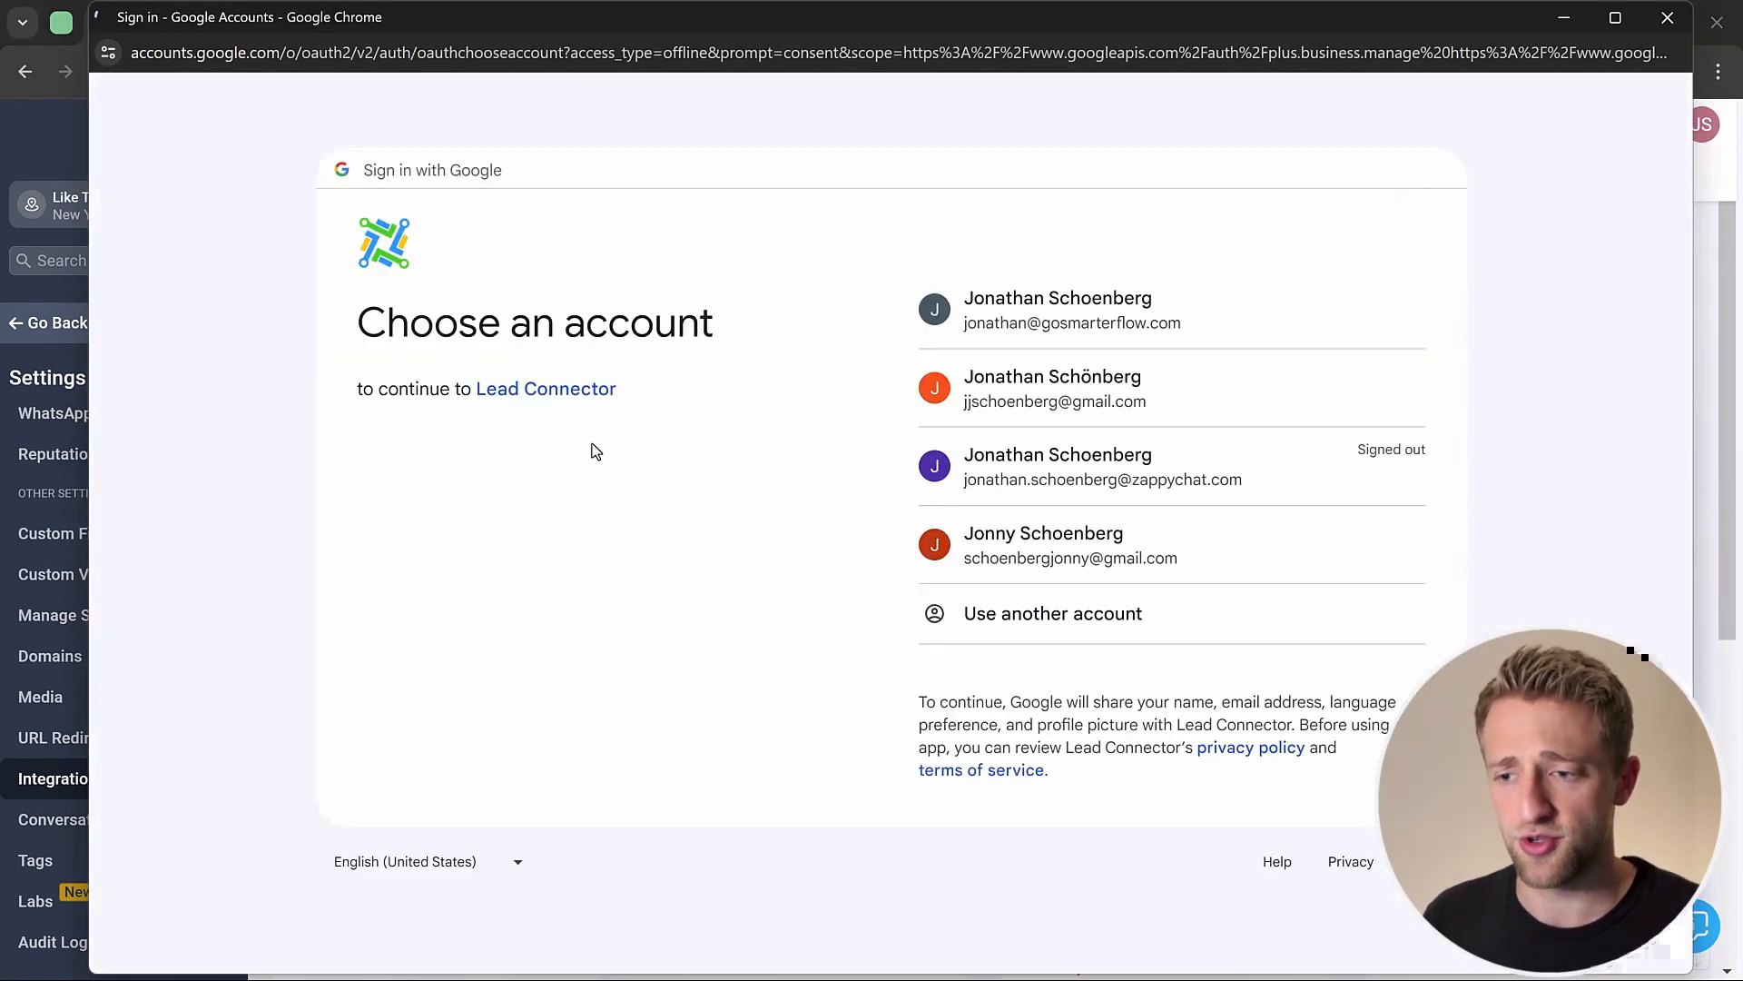
Step: Authorize Lead Connector on the business account, disable GBP call tracking, and close the linking window
{"action": "left_click", "coordinate": [1068, 311]}
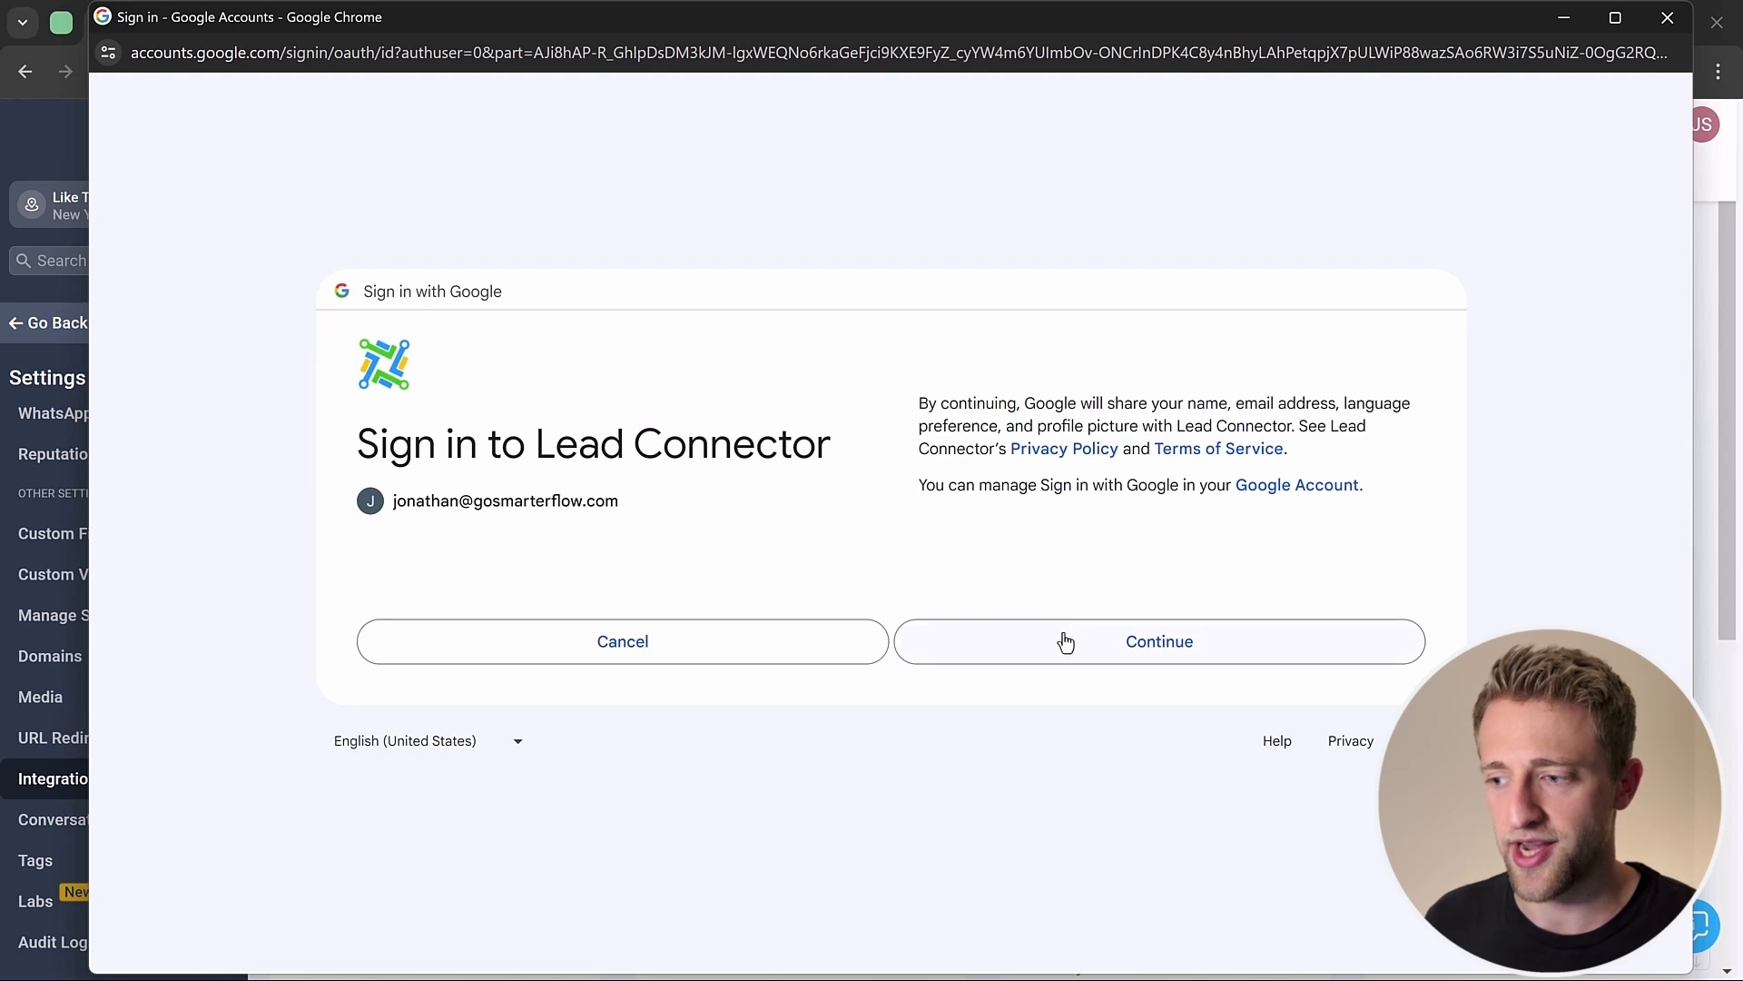
{"action": "left_click", "coordinate": [1065, 644]}
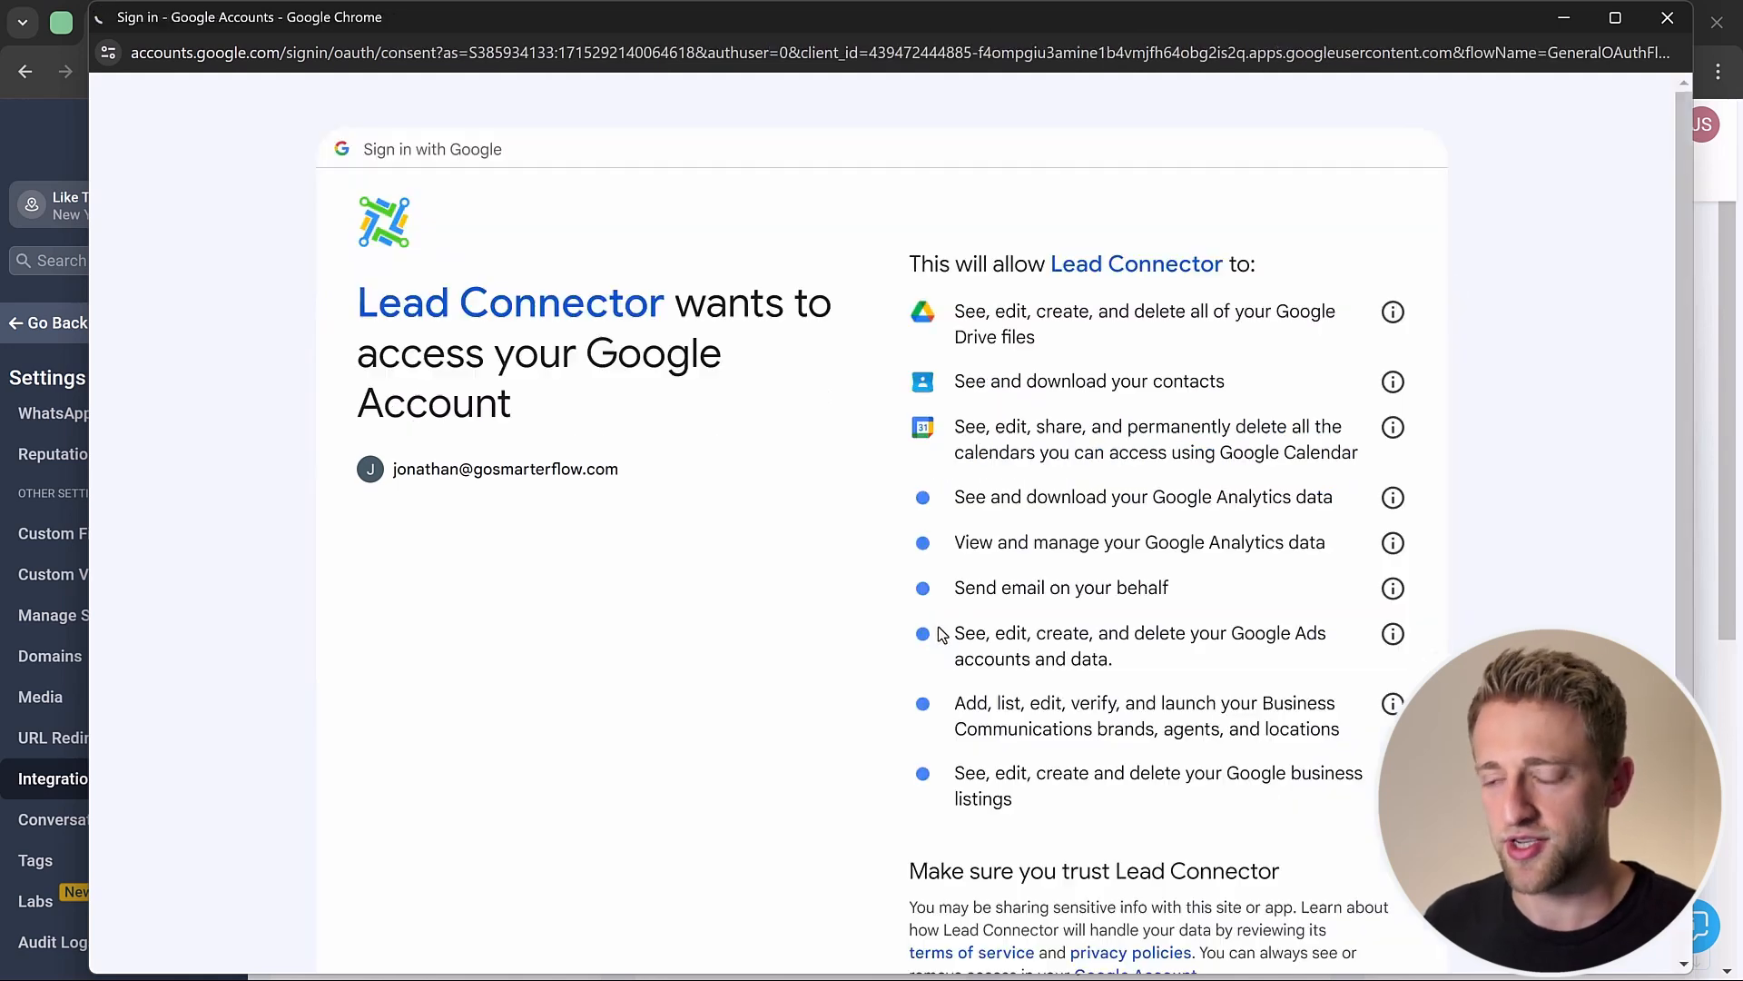
{"action": "scroll", "coordinate": [844, 553], "scroll_direction": "down", "scroll_amount": 4}
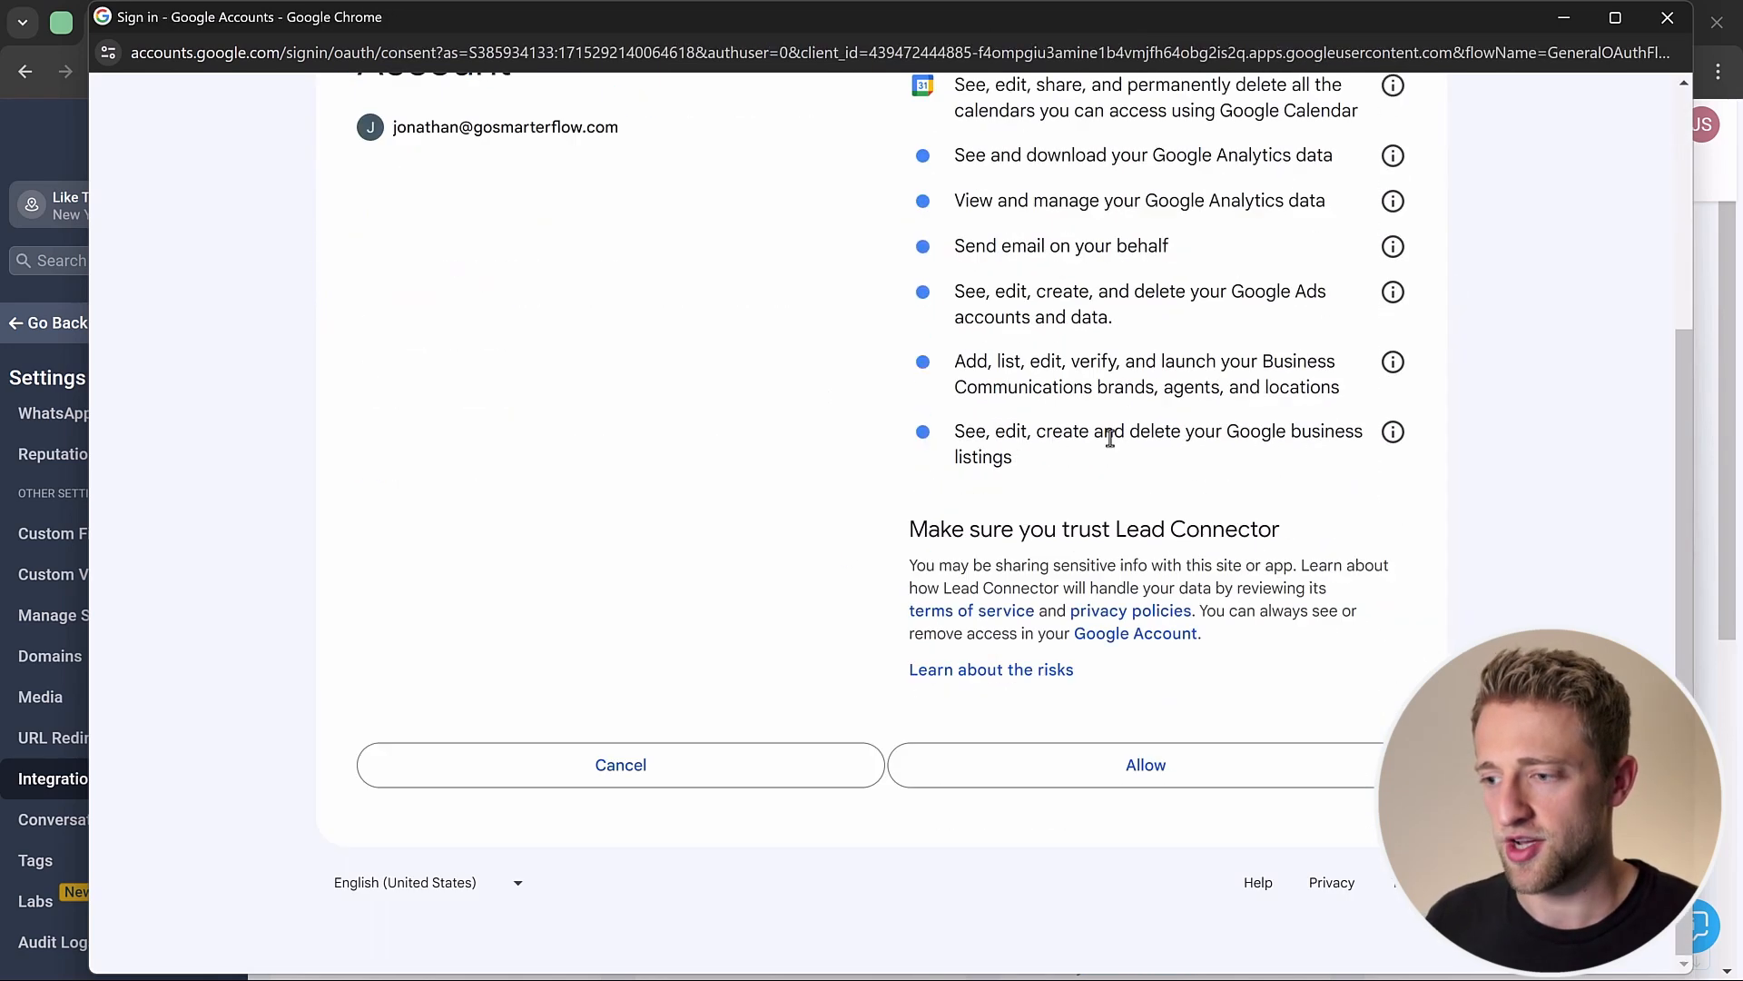
{"action": "left_click", "coordinate": [1059, 767]}
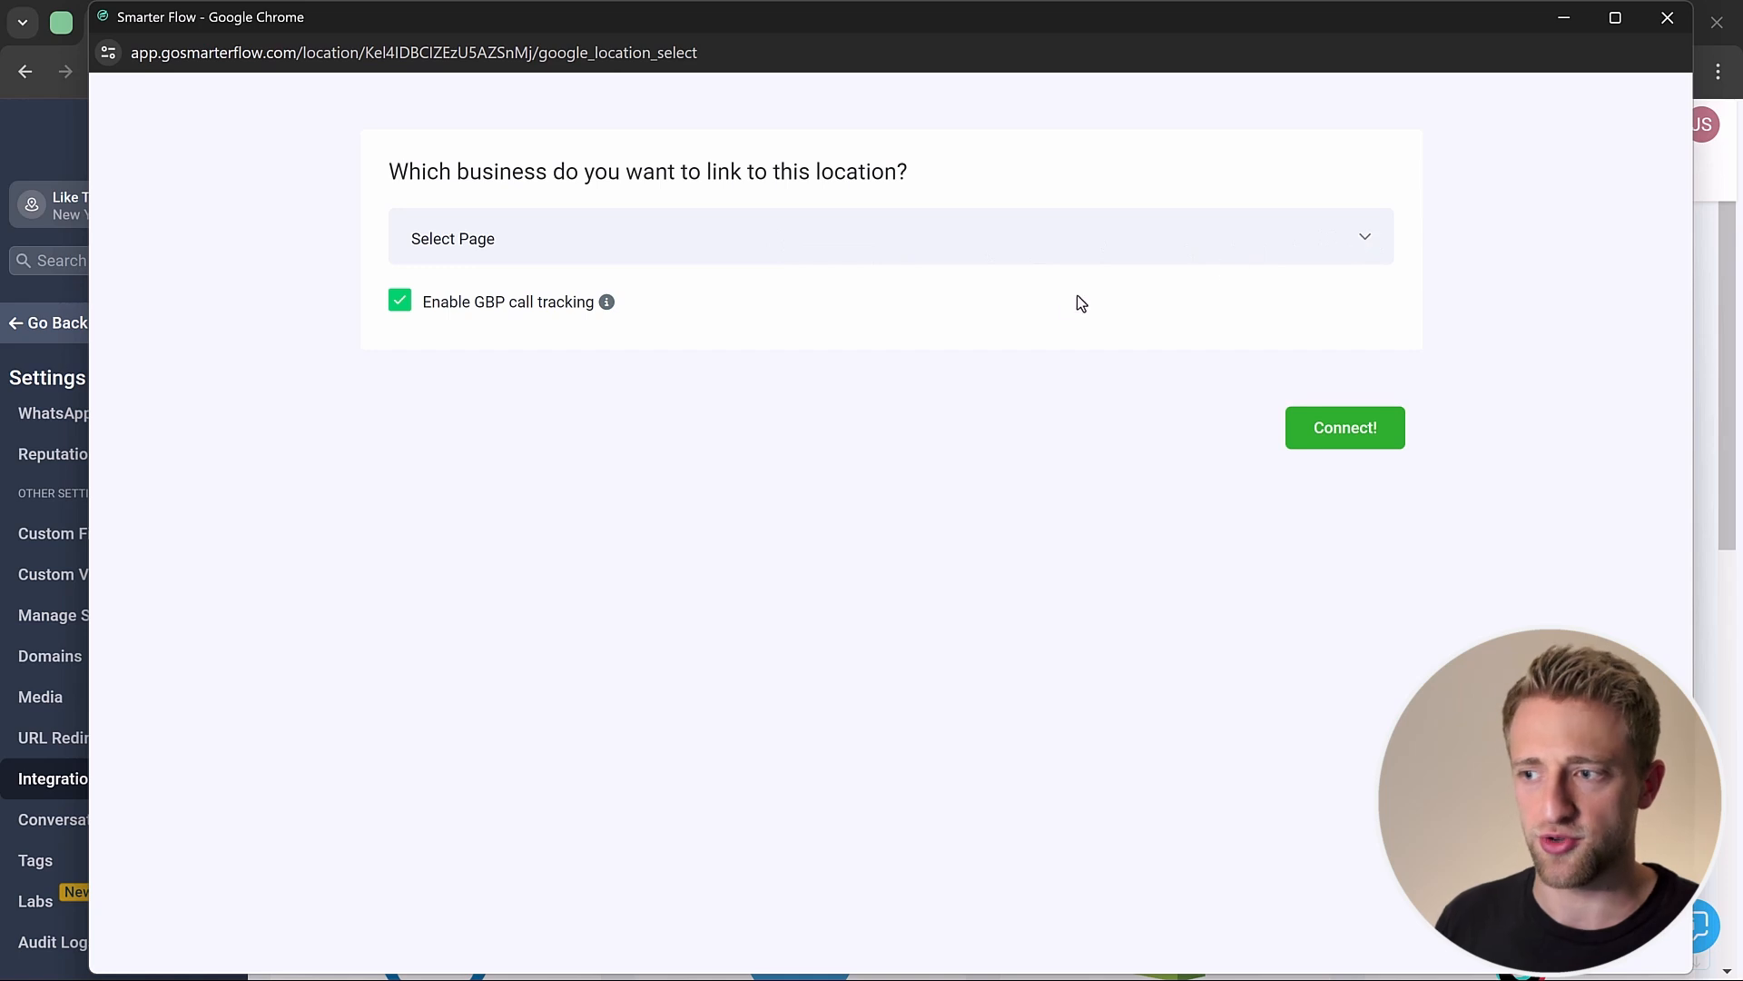
{"action": "left_click", "coordinate": [400, 304]}
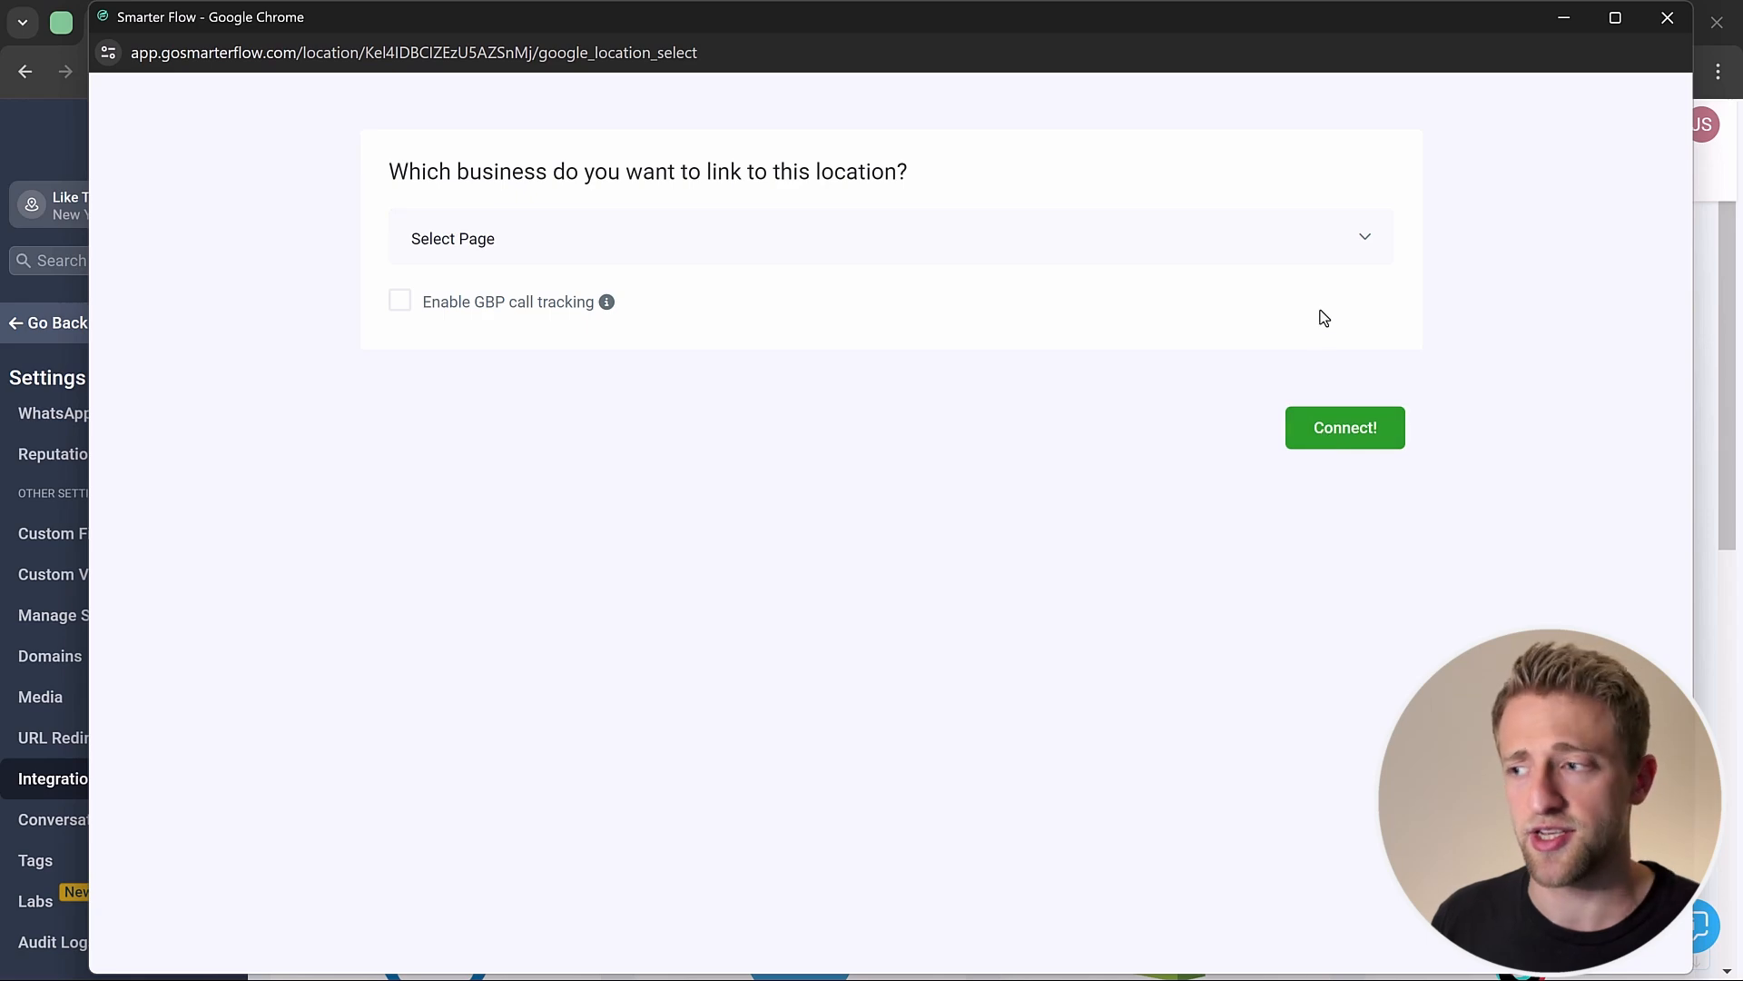
{"action": "left_click", "coordinate": [1668, 17]}
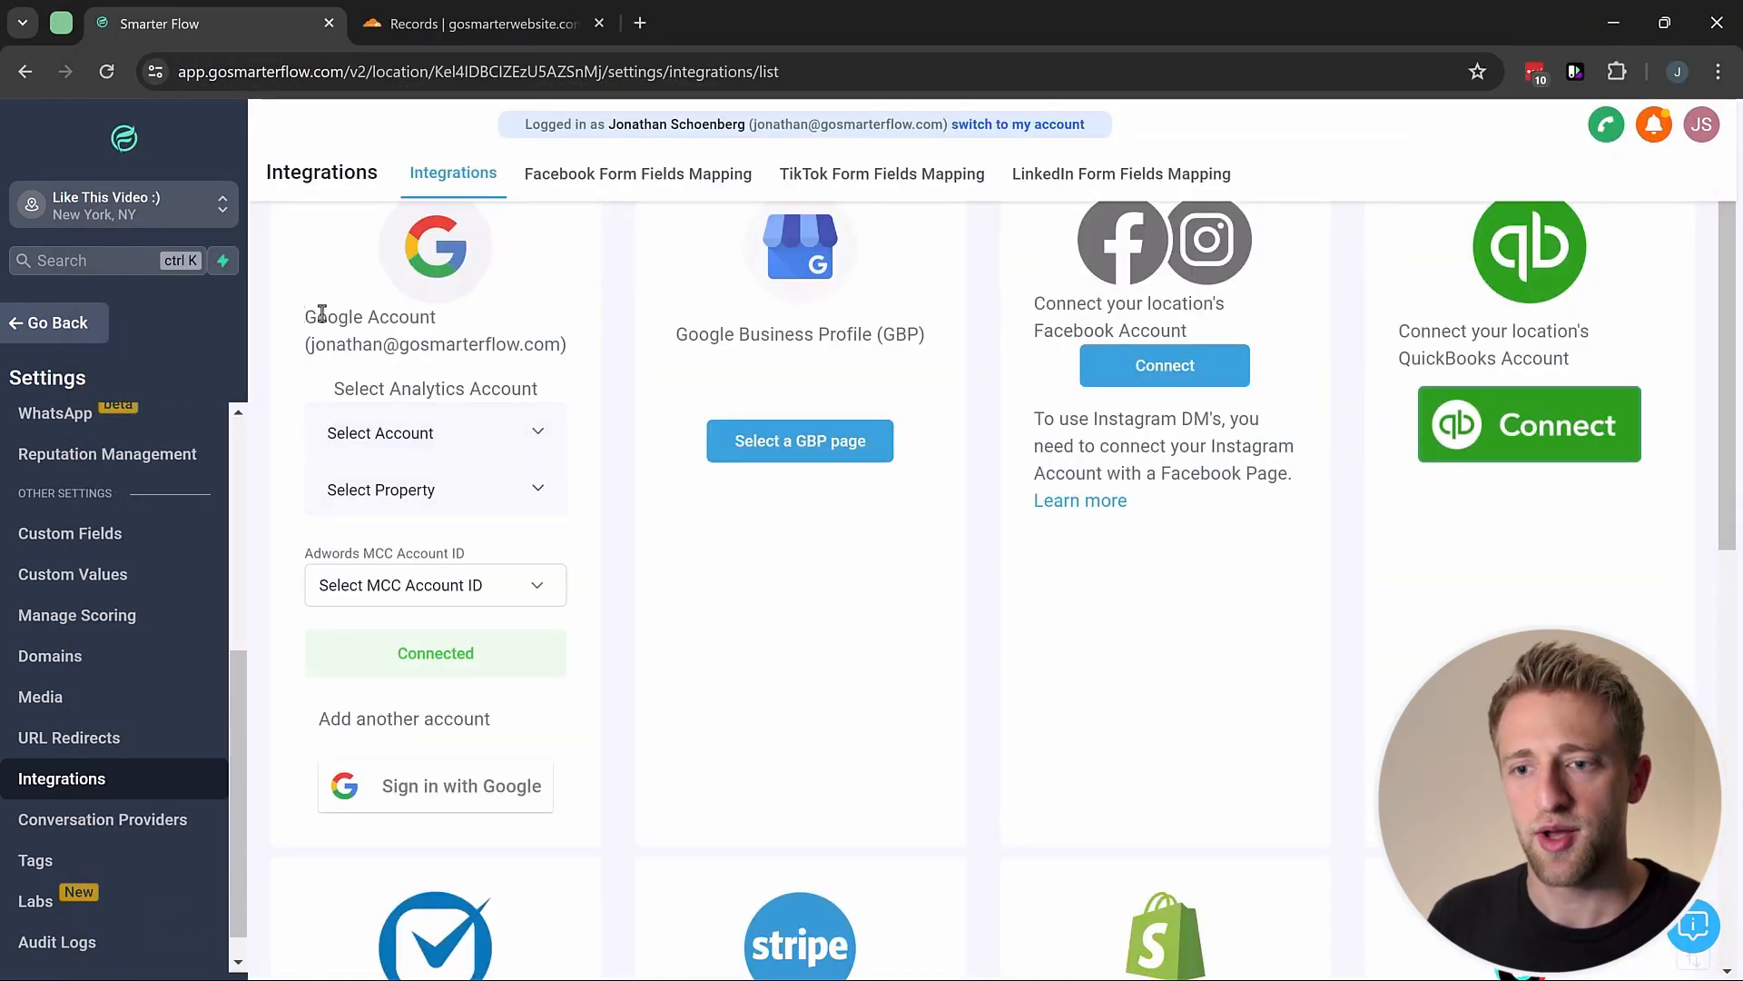
Step: Verify the Google account is connected, then return to My Profile's Calendar Configuration section
{"action": "left_click_drag", "start_coordinate": [332, 309], "coordinate": [570, 743]}
{"action": "left_click", "coordinate": [581, 730]}
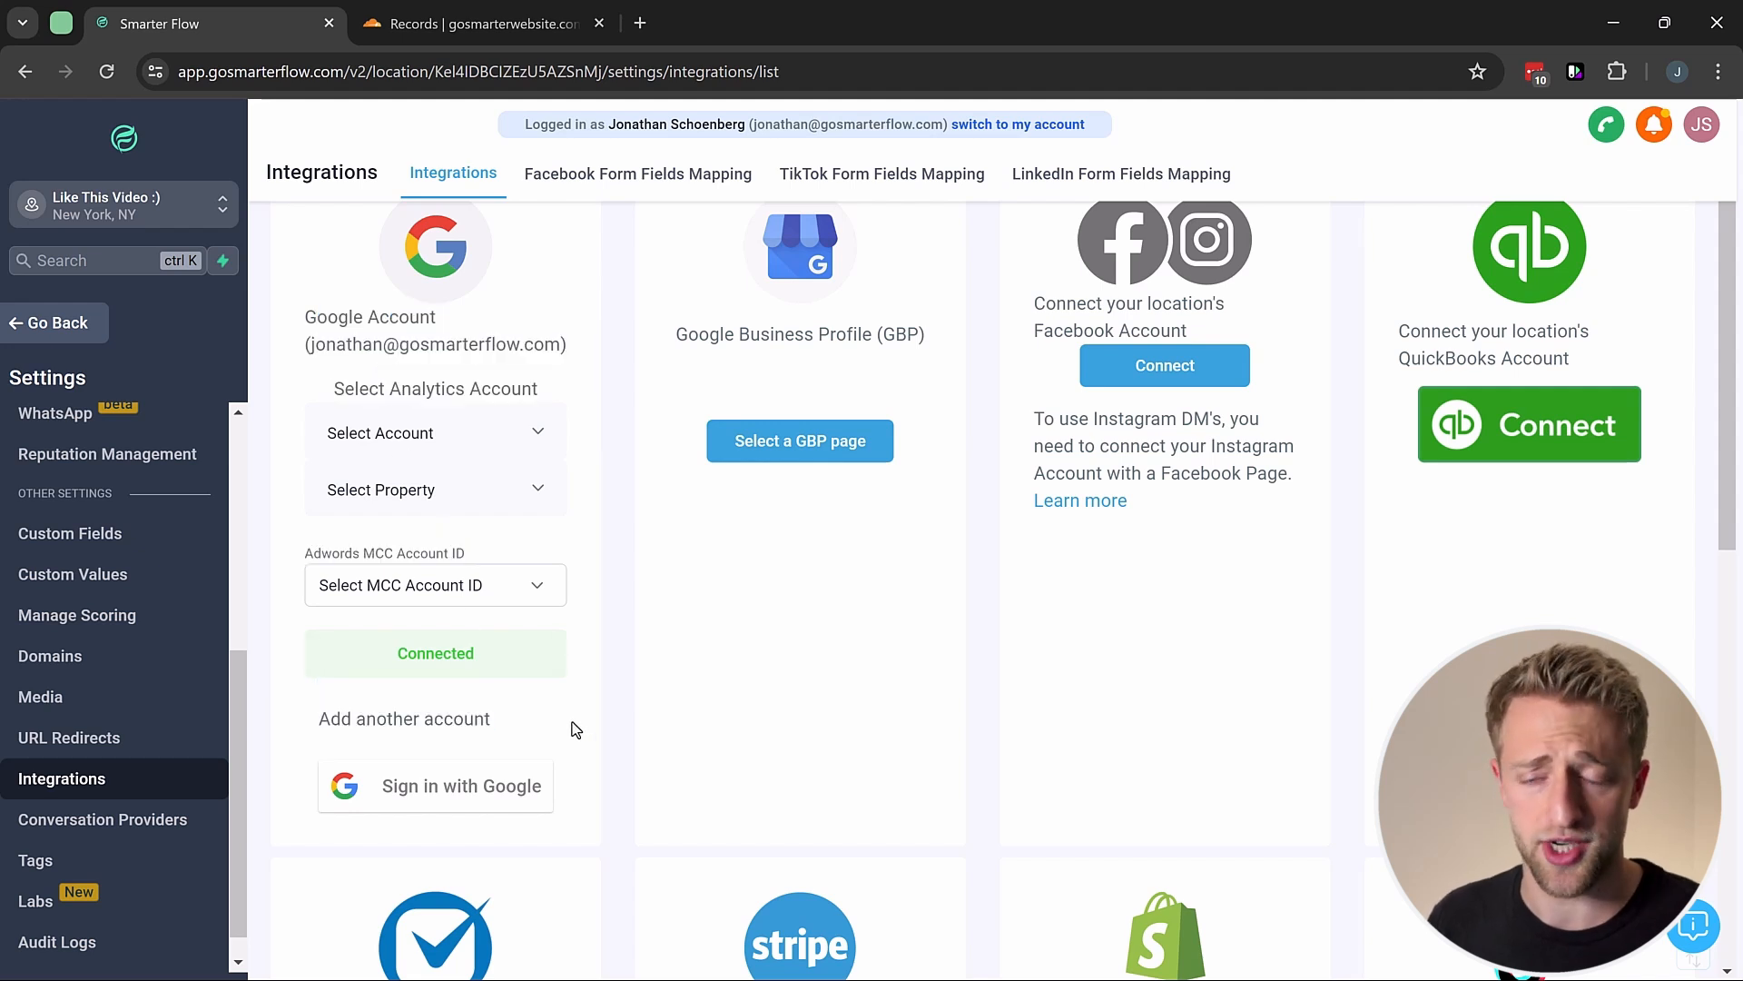
{"action": "scroll", "coordinate": [68, 615], "scroll_direction": "up", "scroll_amount": 5}
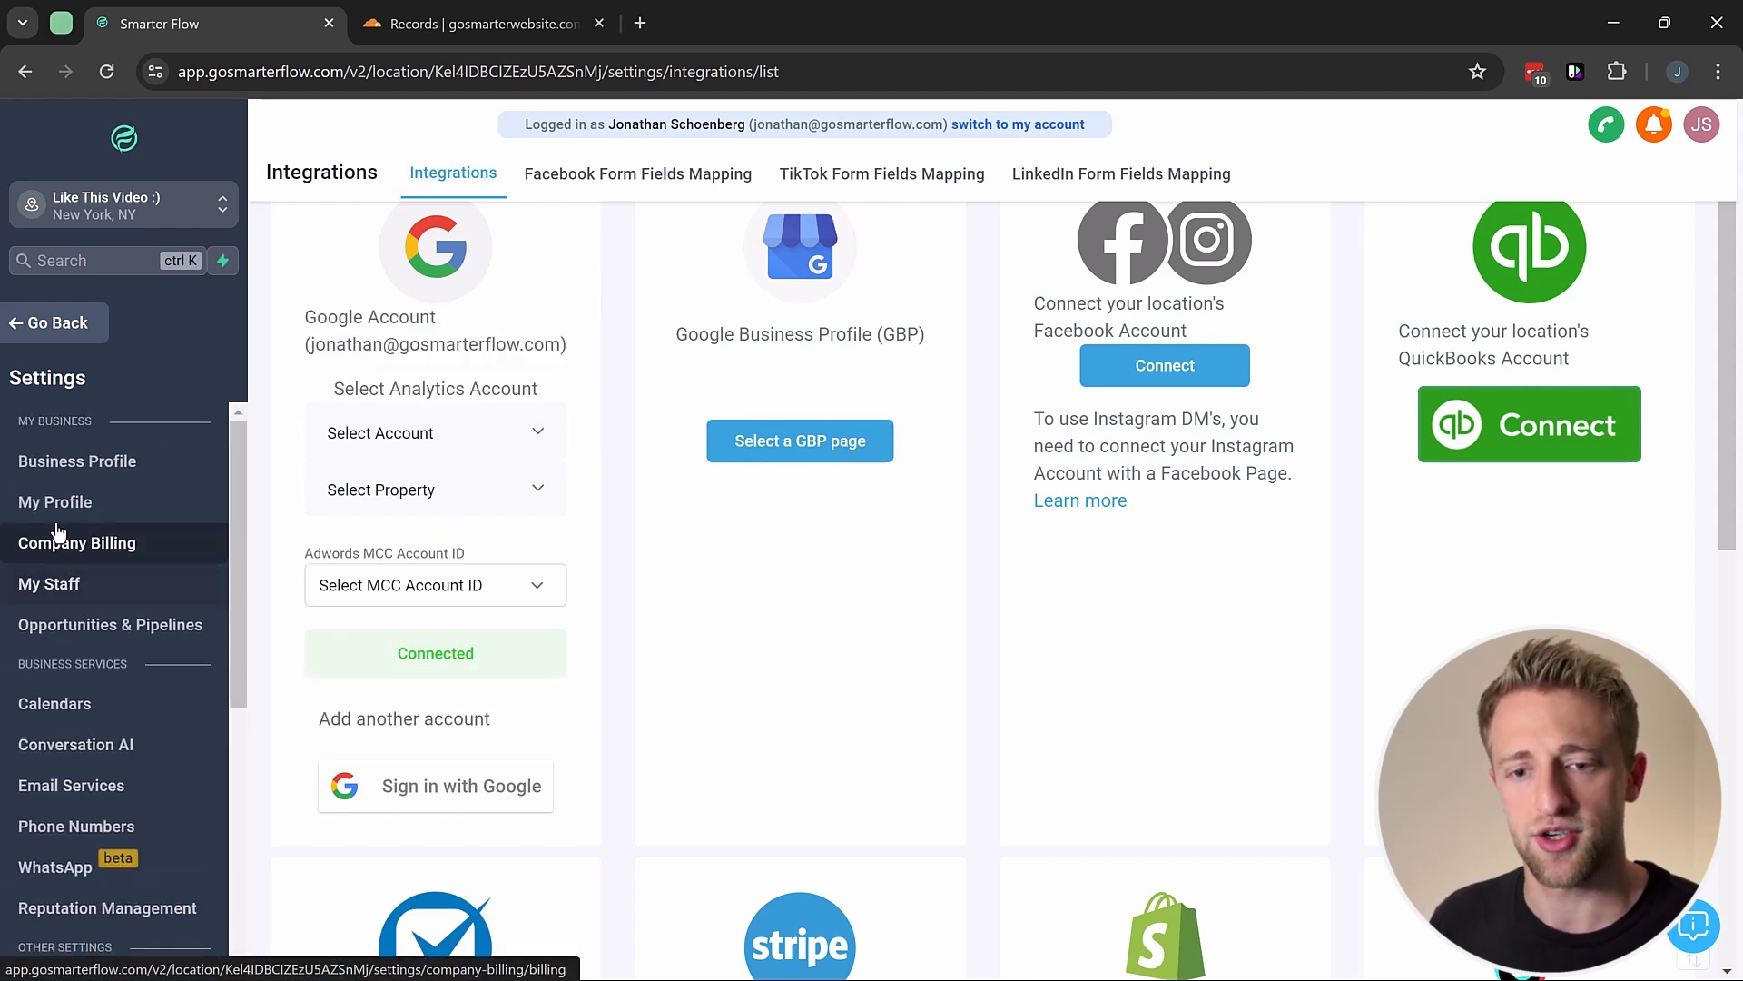
{"action": "left_click", "coordinate": [223, 501]}
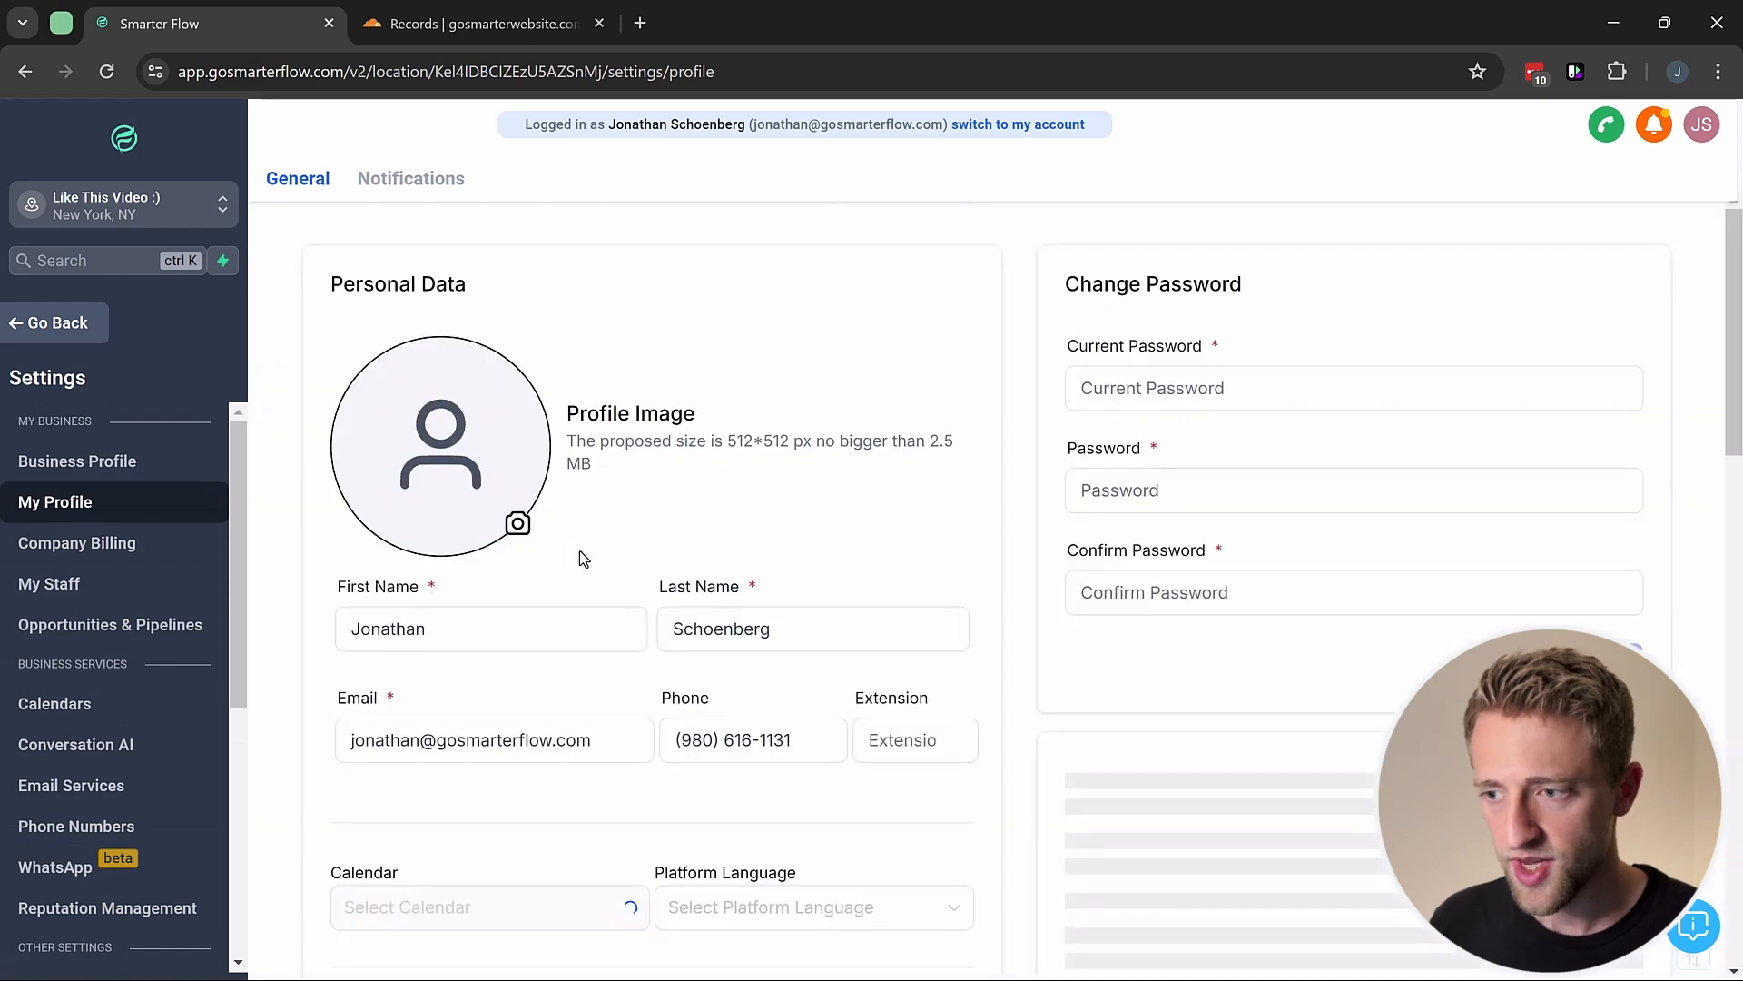
{"action": "scroll", "coordinate": [930, 550], "scroll_direction": "down", "scroll_amount": 6}
{"action": "scroll", "coordinate": [953, 556], "scroll_direction": "down", "scroll_amount": 10}
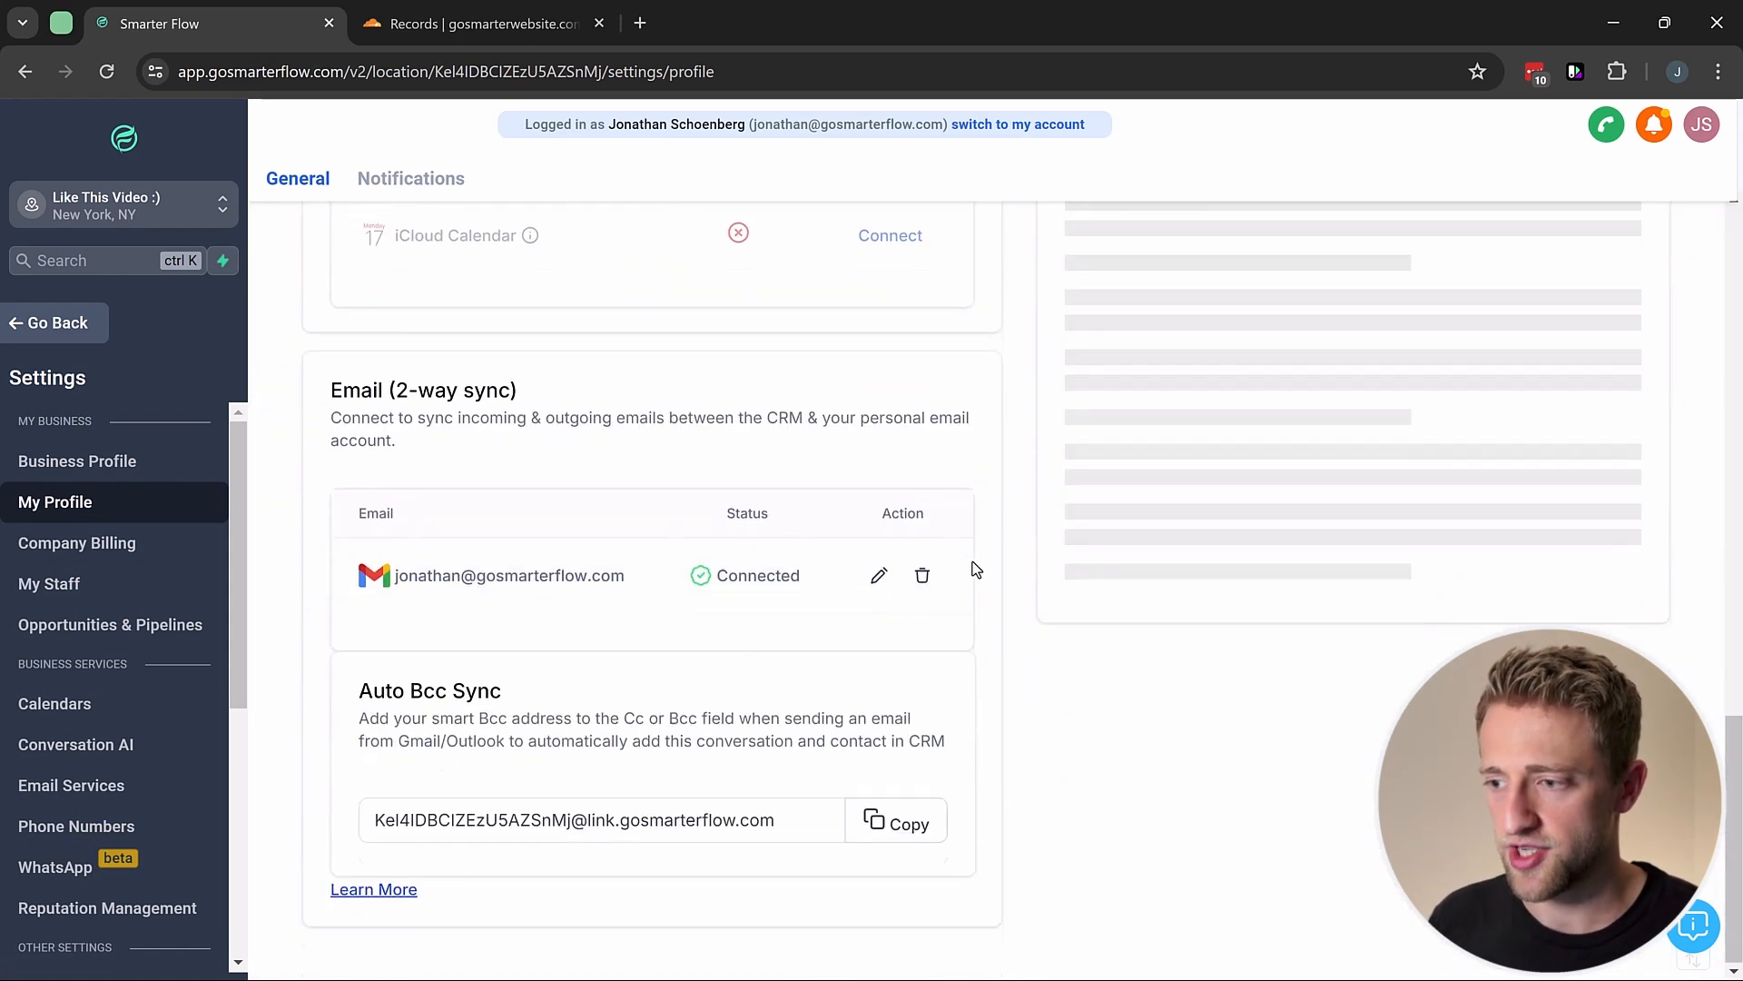
{"action": "scroll", "coordinate": [972, 562], "scroll_direction": "up", "scroll_amount": 3}
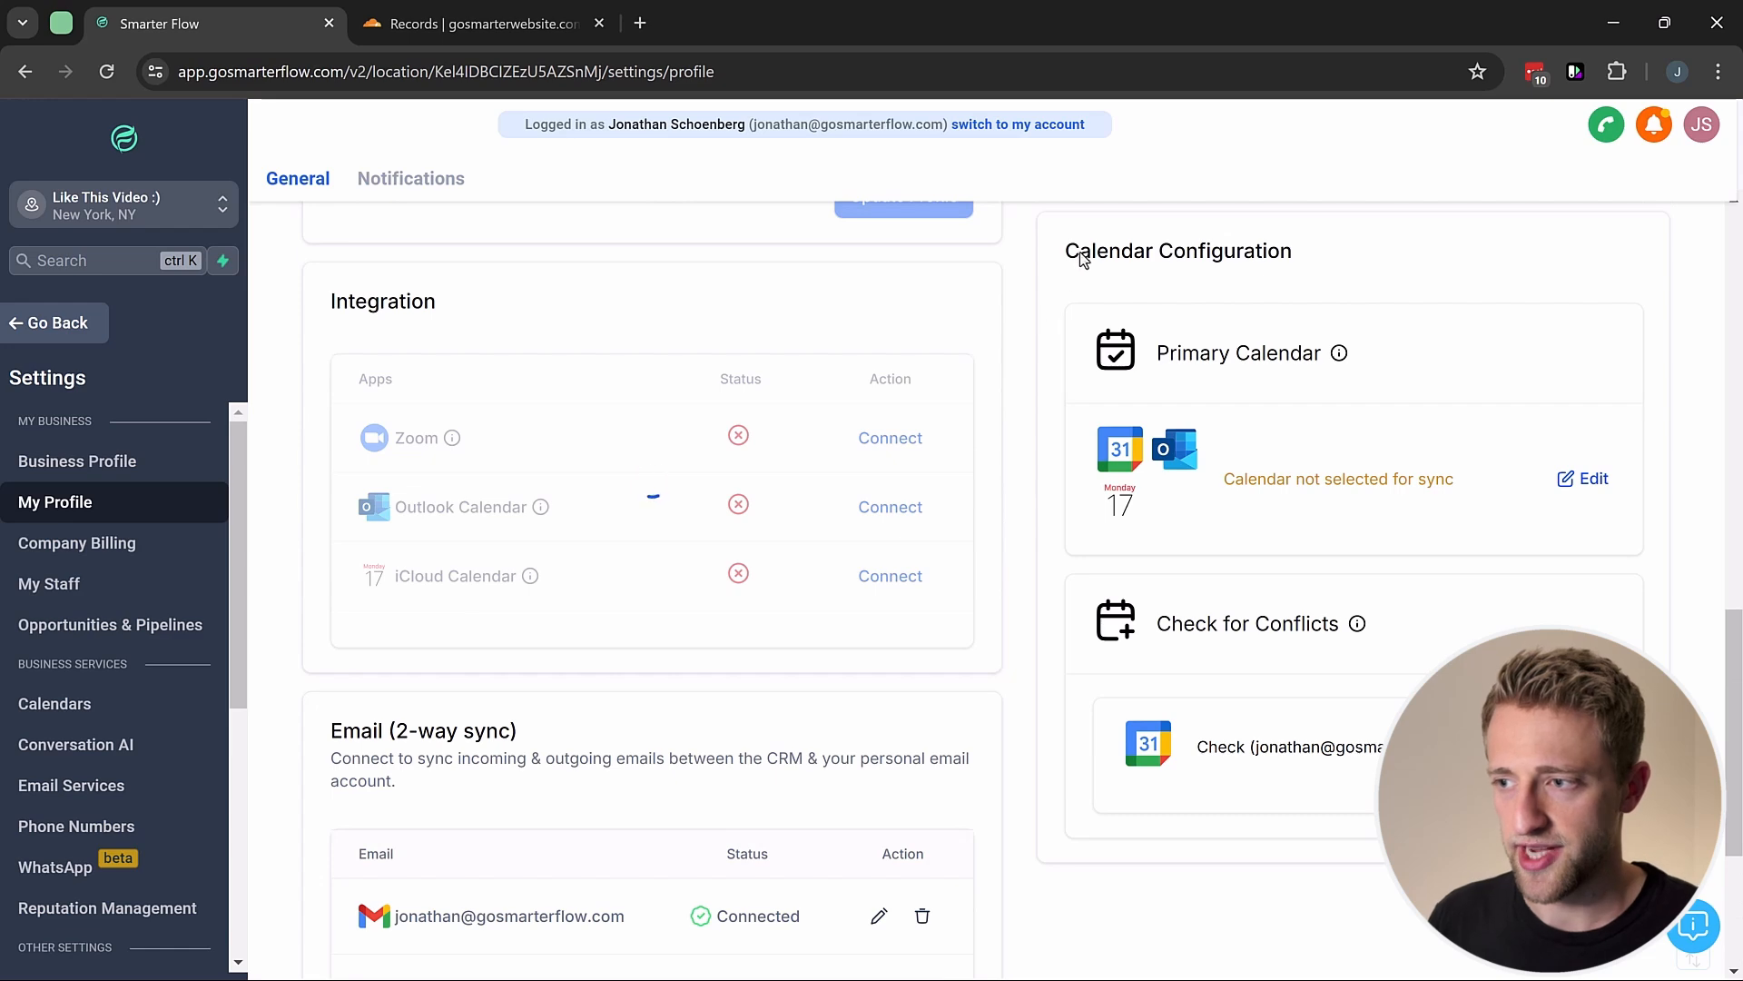
{"action": "scroll", "coordinate": [1070, 281], "scroll_direction": "down", "scroll_amount": 4}
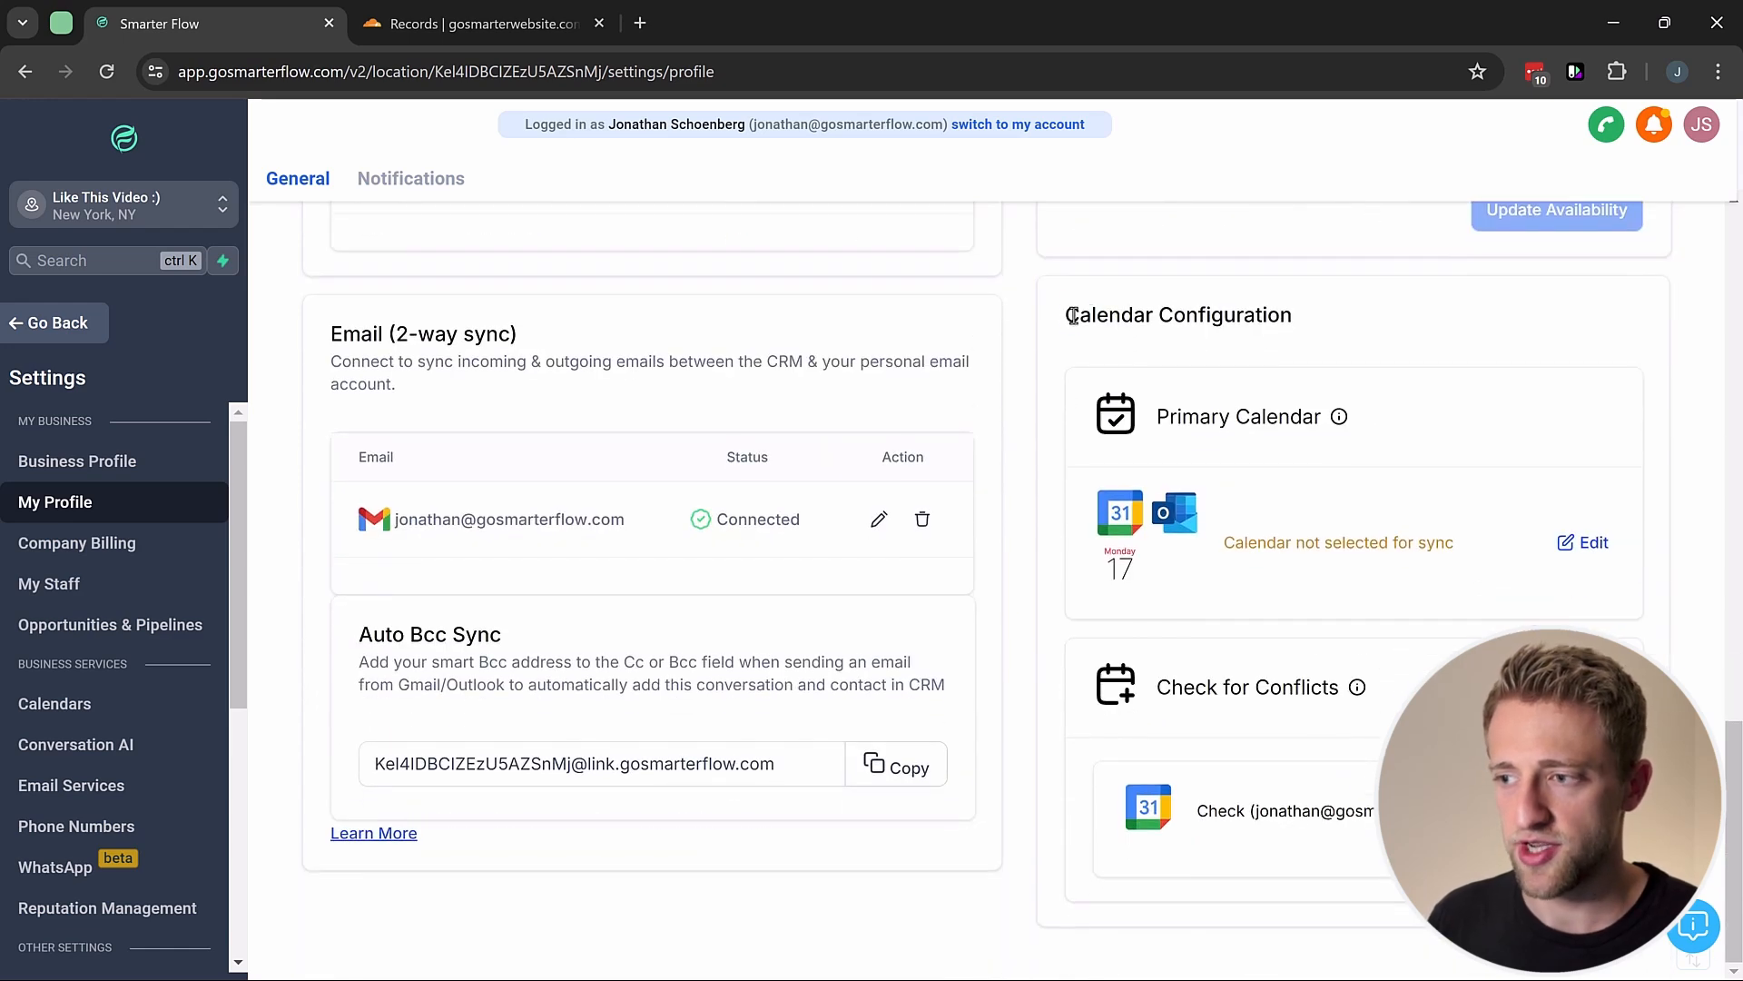
{"action": "left_click_drag", "start_coordinate": [1072, 315], "coordinate": [1303, 316]}
{"action": "left_click", "coordinate": [1370, 312]}
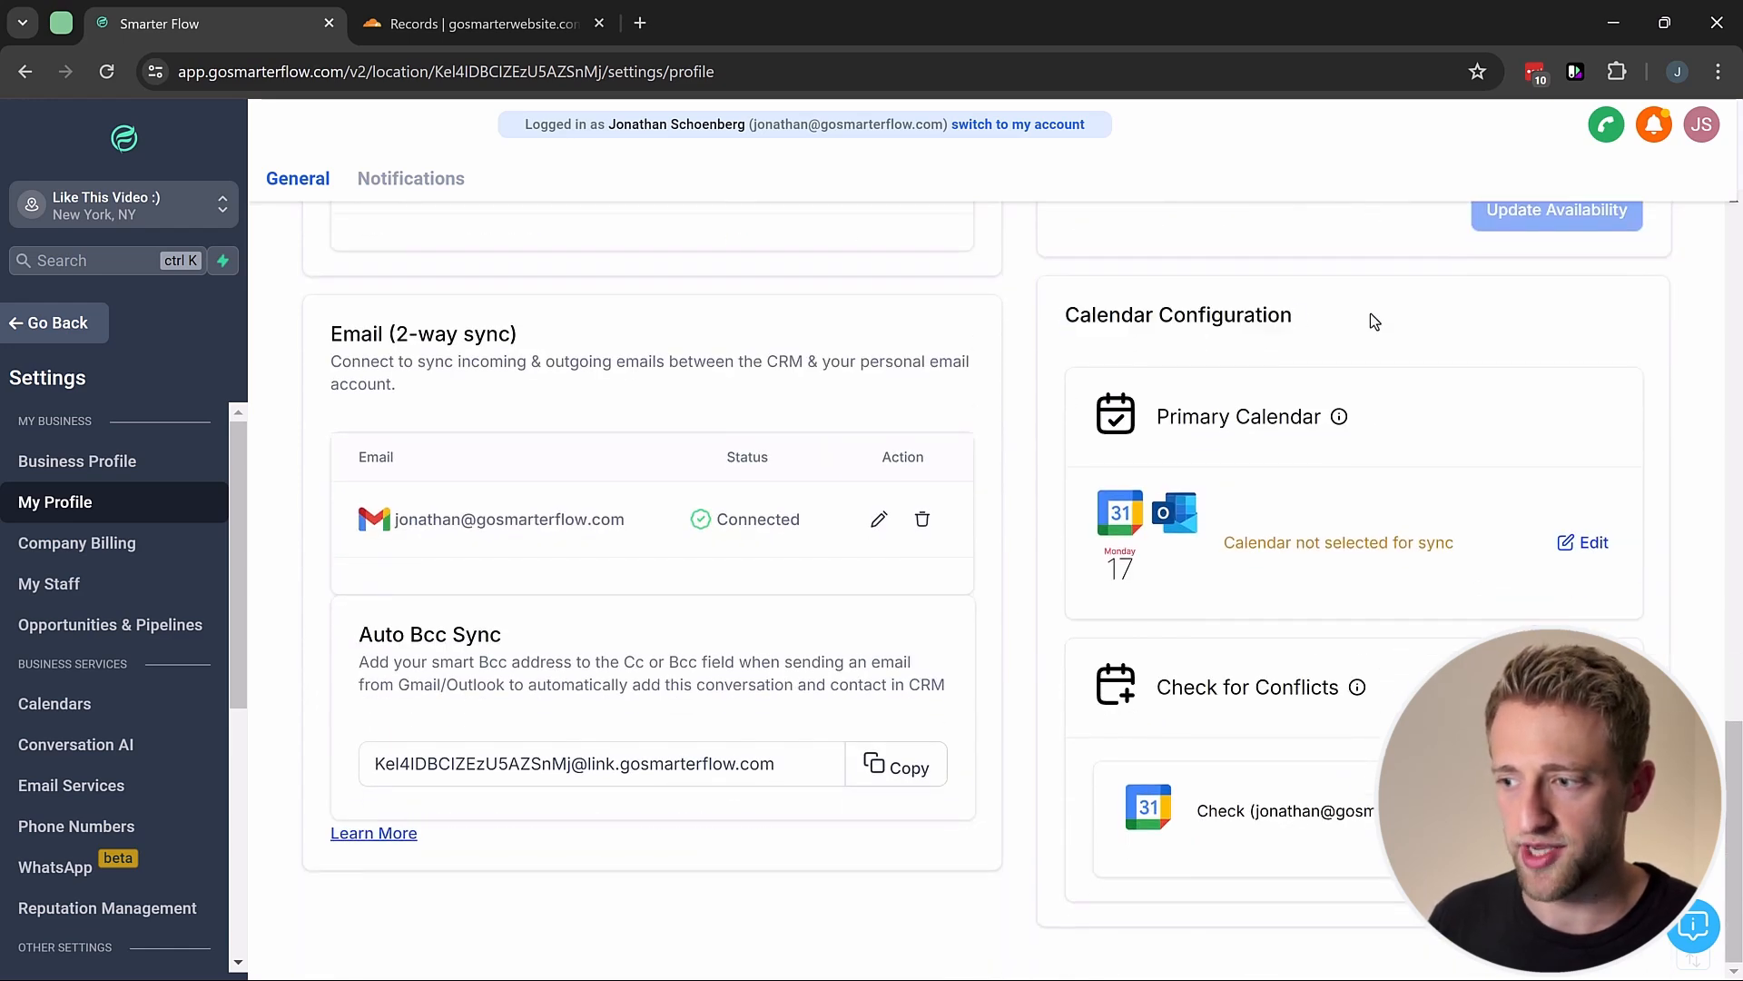
Step: Set the Primary Calendar to the business Google calendar, then cancel the Check for Conflicts dialog
{"action": "left_click", "coordinate": [1587, 544]}
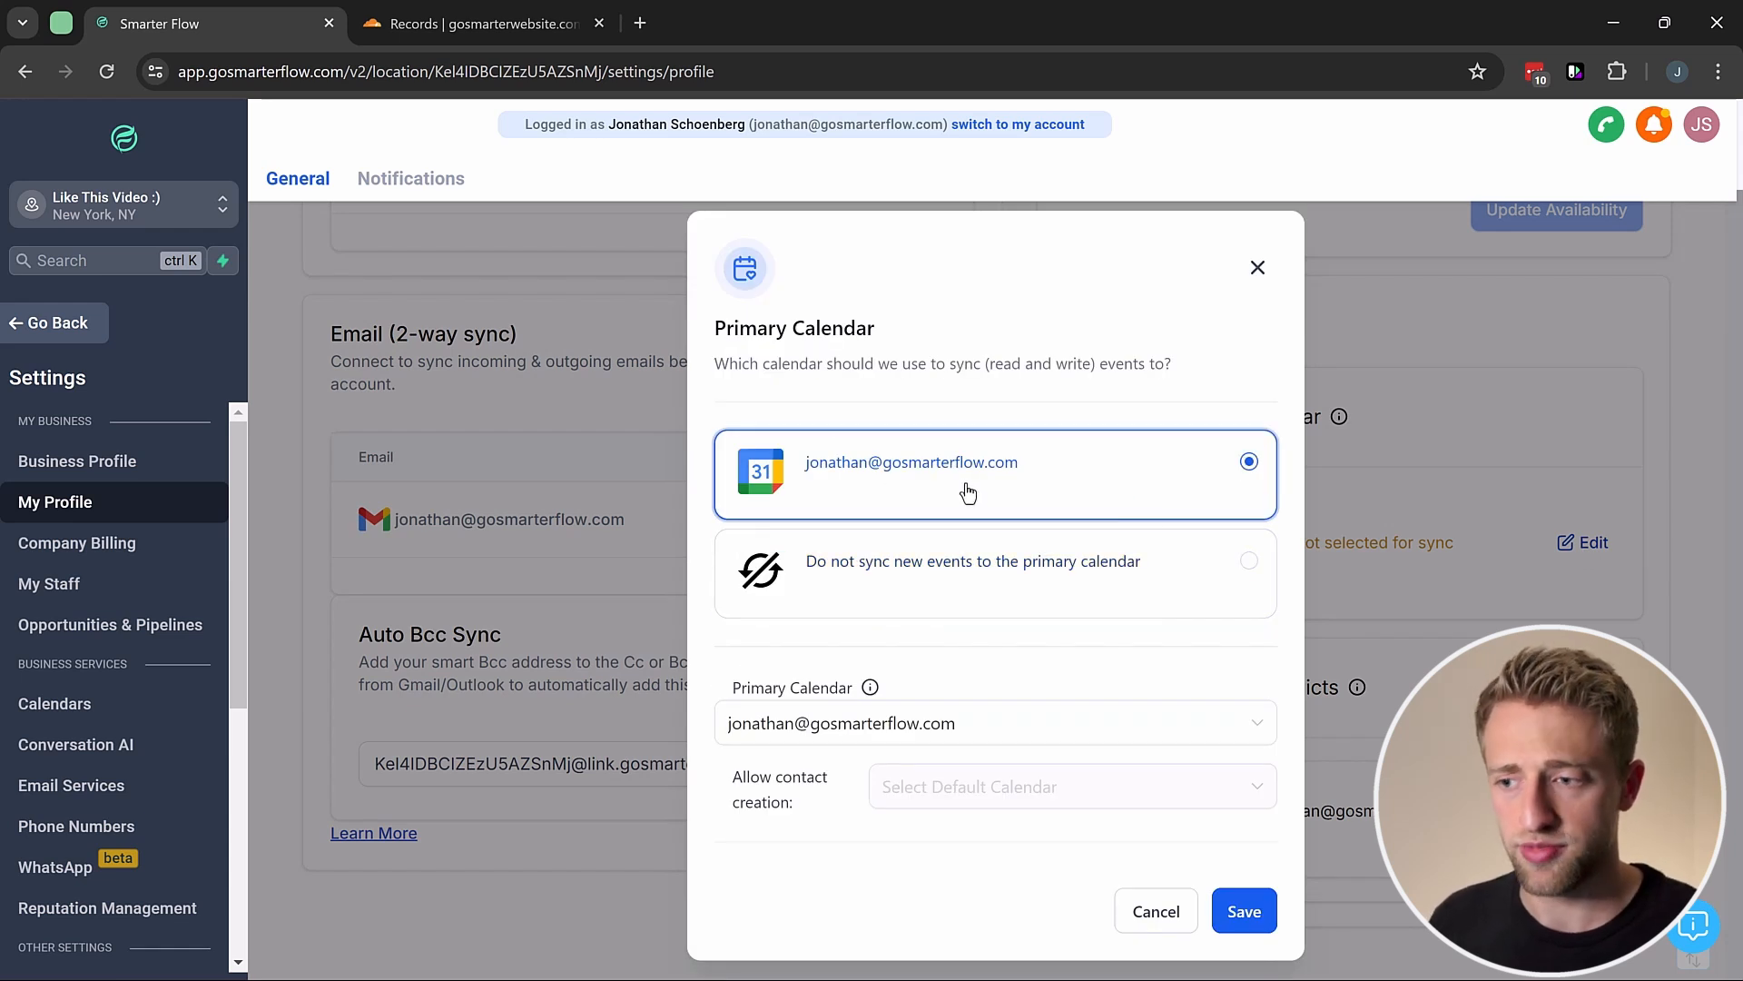
{"action": "left_click", "coordinate": [1242, 911]}
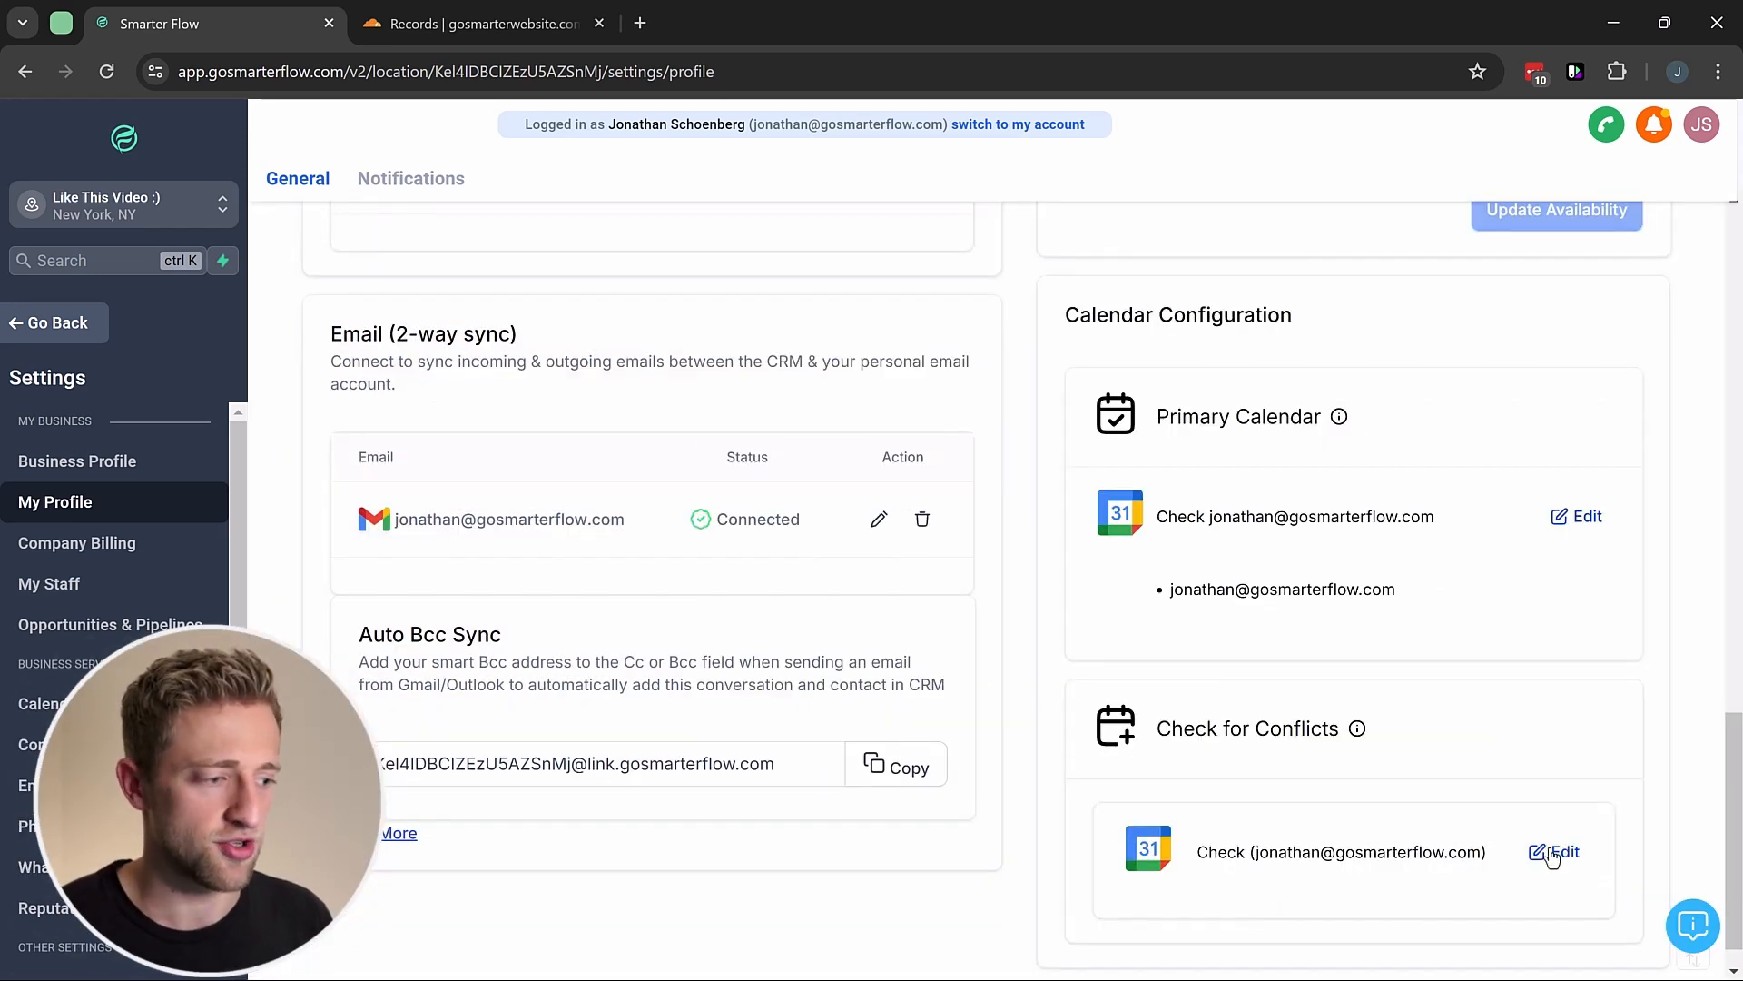
{"action": "left_click", "coordinate": [1554, 855]}
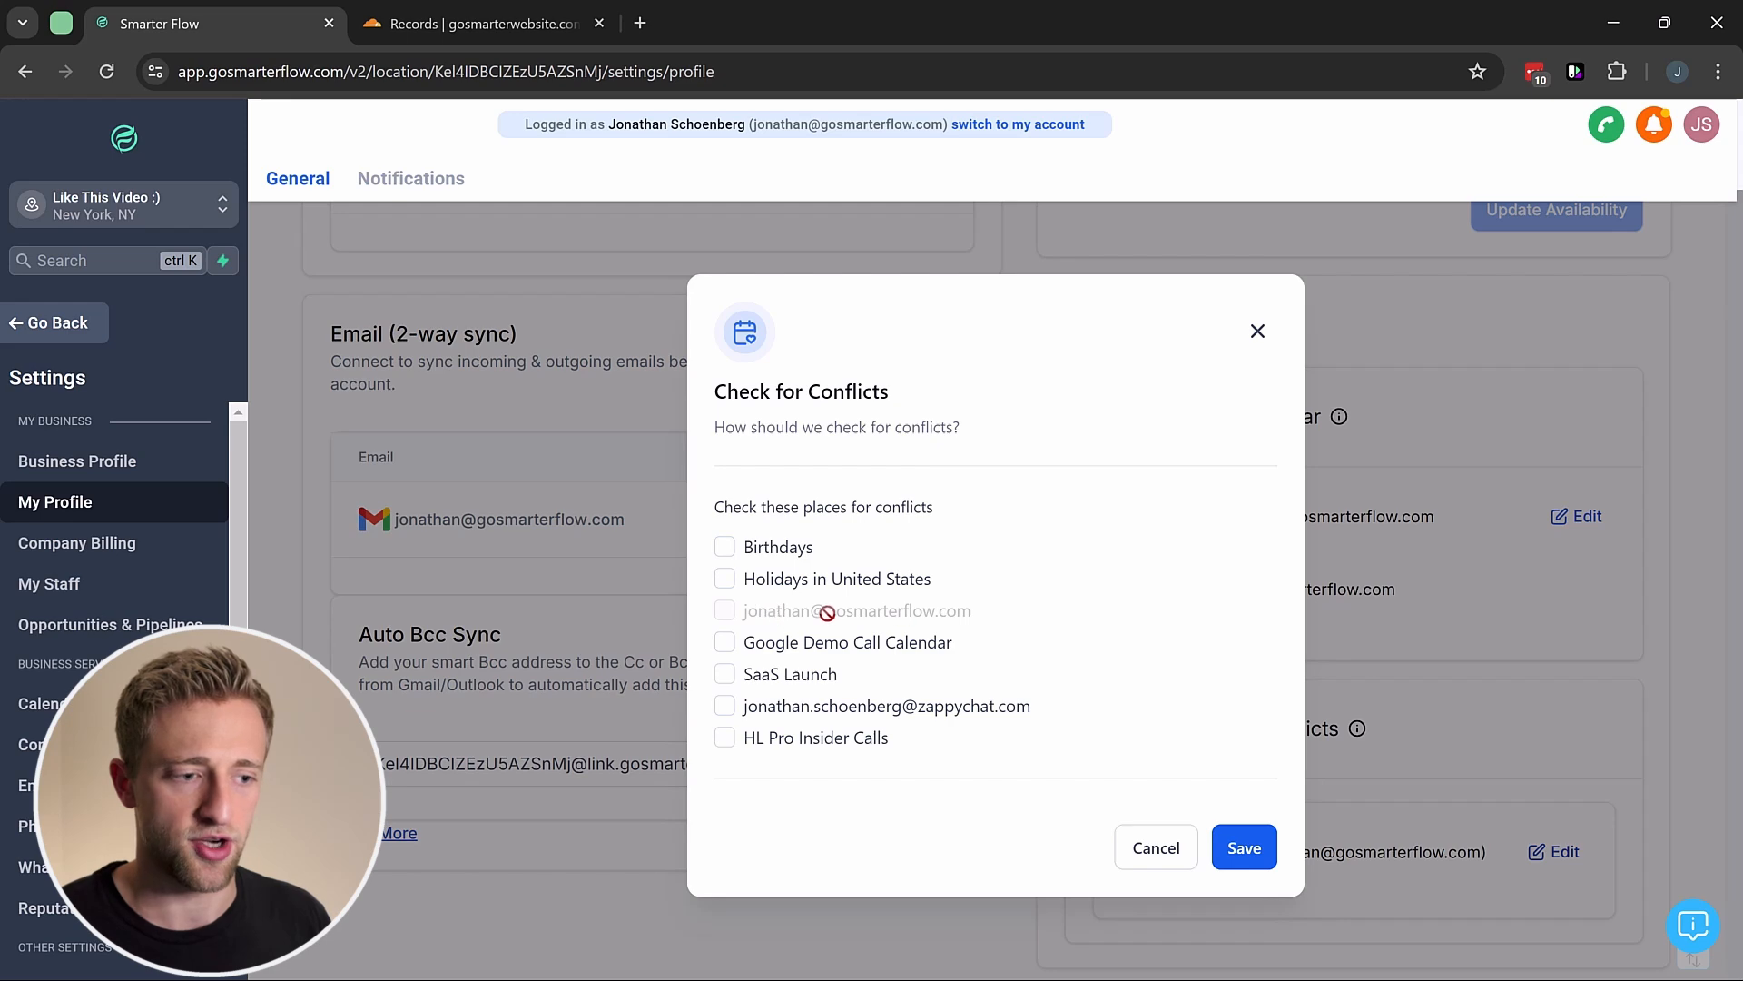
{"action": "left_click", "coordinate": [1152, 847]}
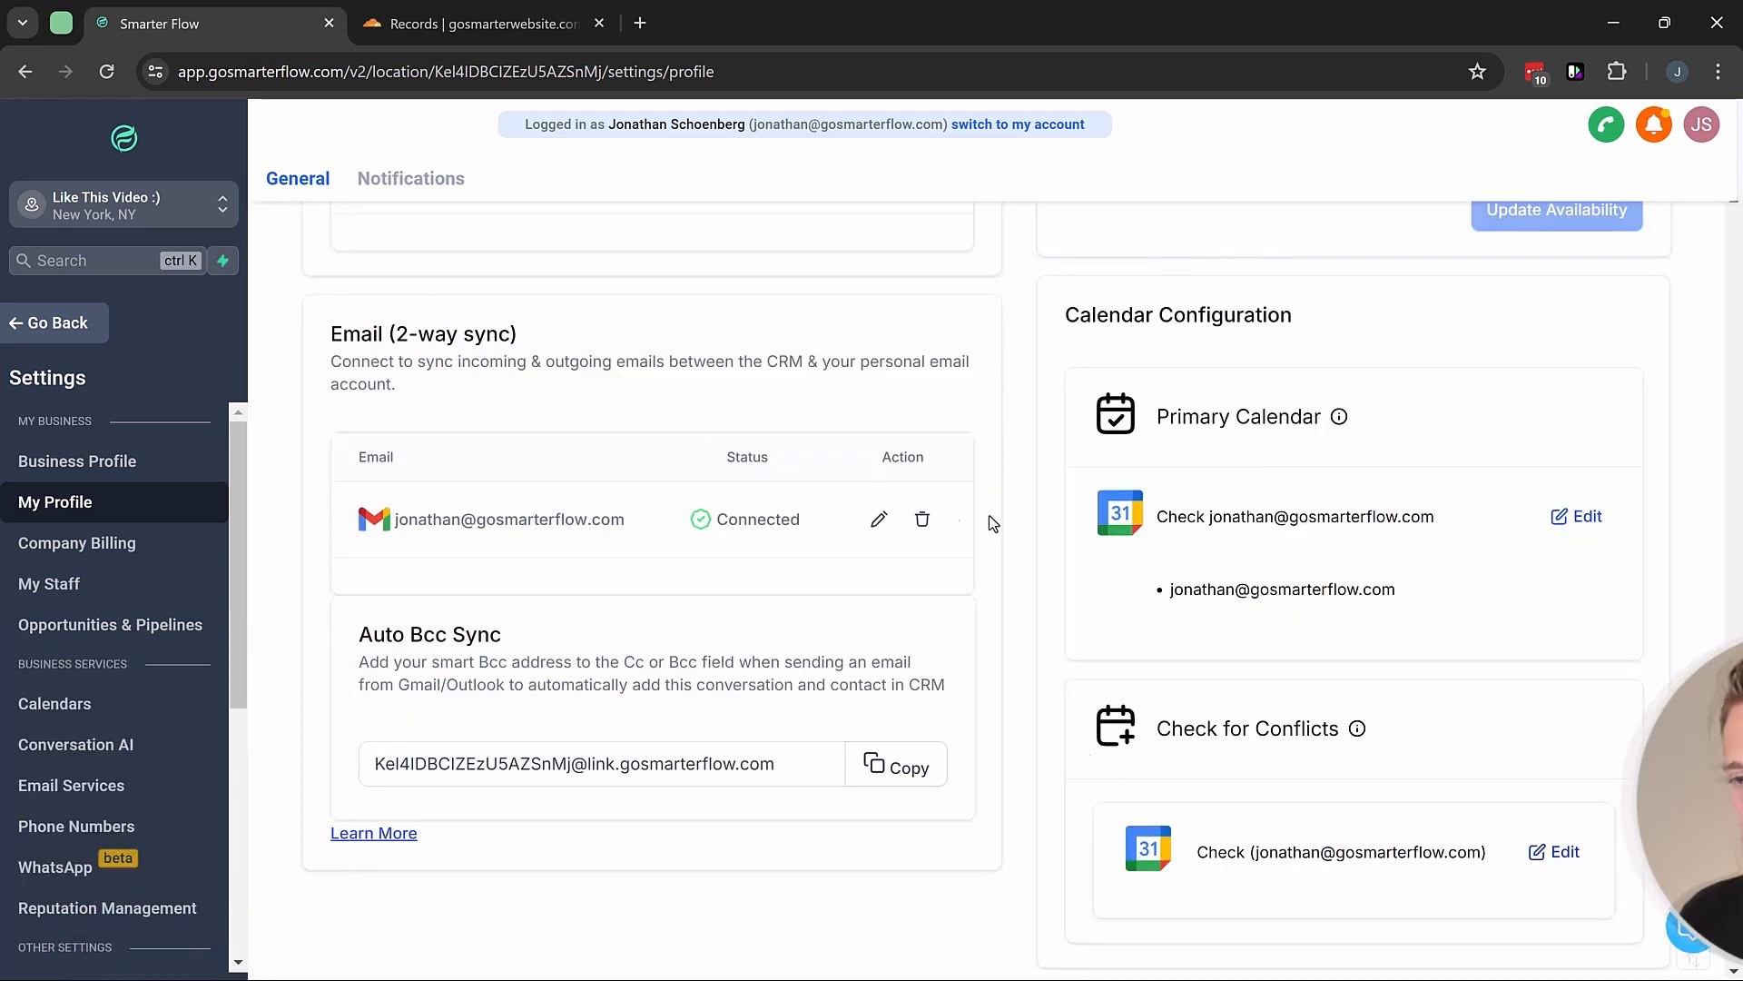
{"action": "scroll", "coordinate": [1060, 670], "scroll_direction": "up", "scroll_amount": 3}
{"action": "scroll", "coordinate": [1060, 670], "scroll_direction": "up", "scroll_amount": 1}
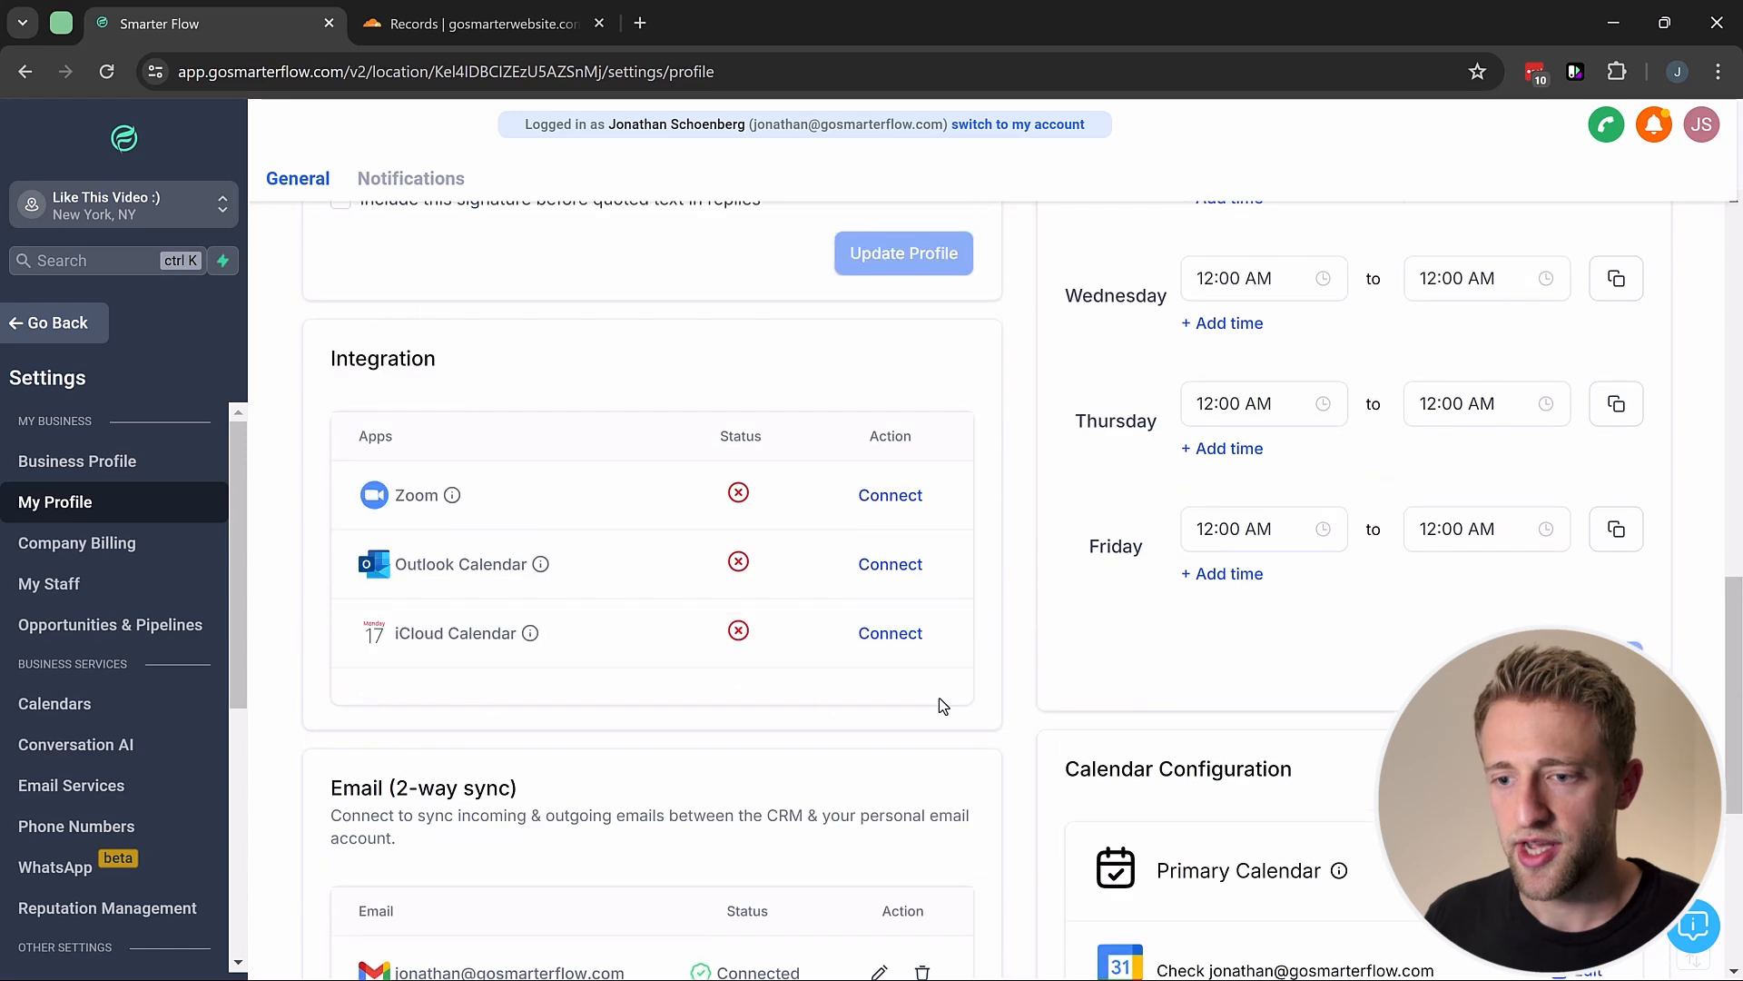
{"action": "scroll", "coordinate": [938, 697], "scroll_direction": "down", "scroll_amount": 3}
{"action": "scroll", "coordinate": [599, 646], "scroll_direction": "down", "scroll_amount": 1}
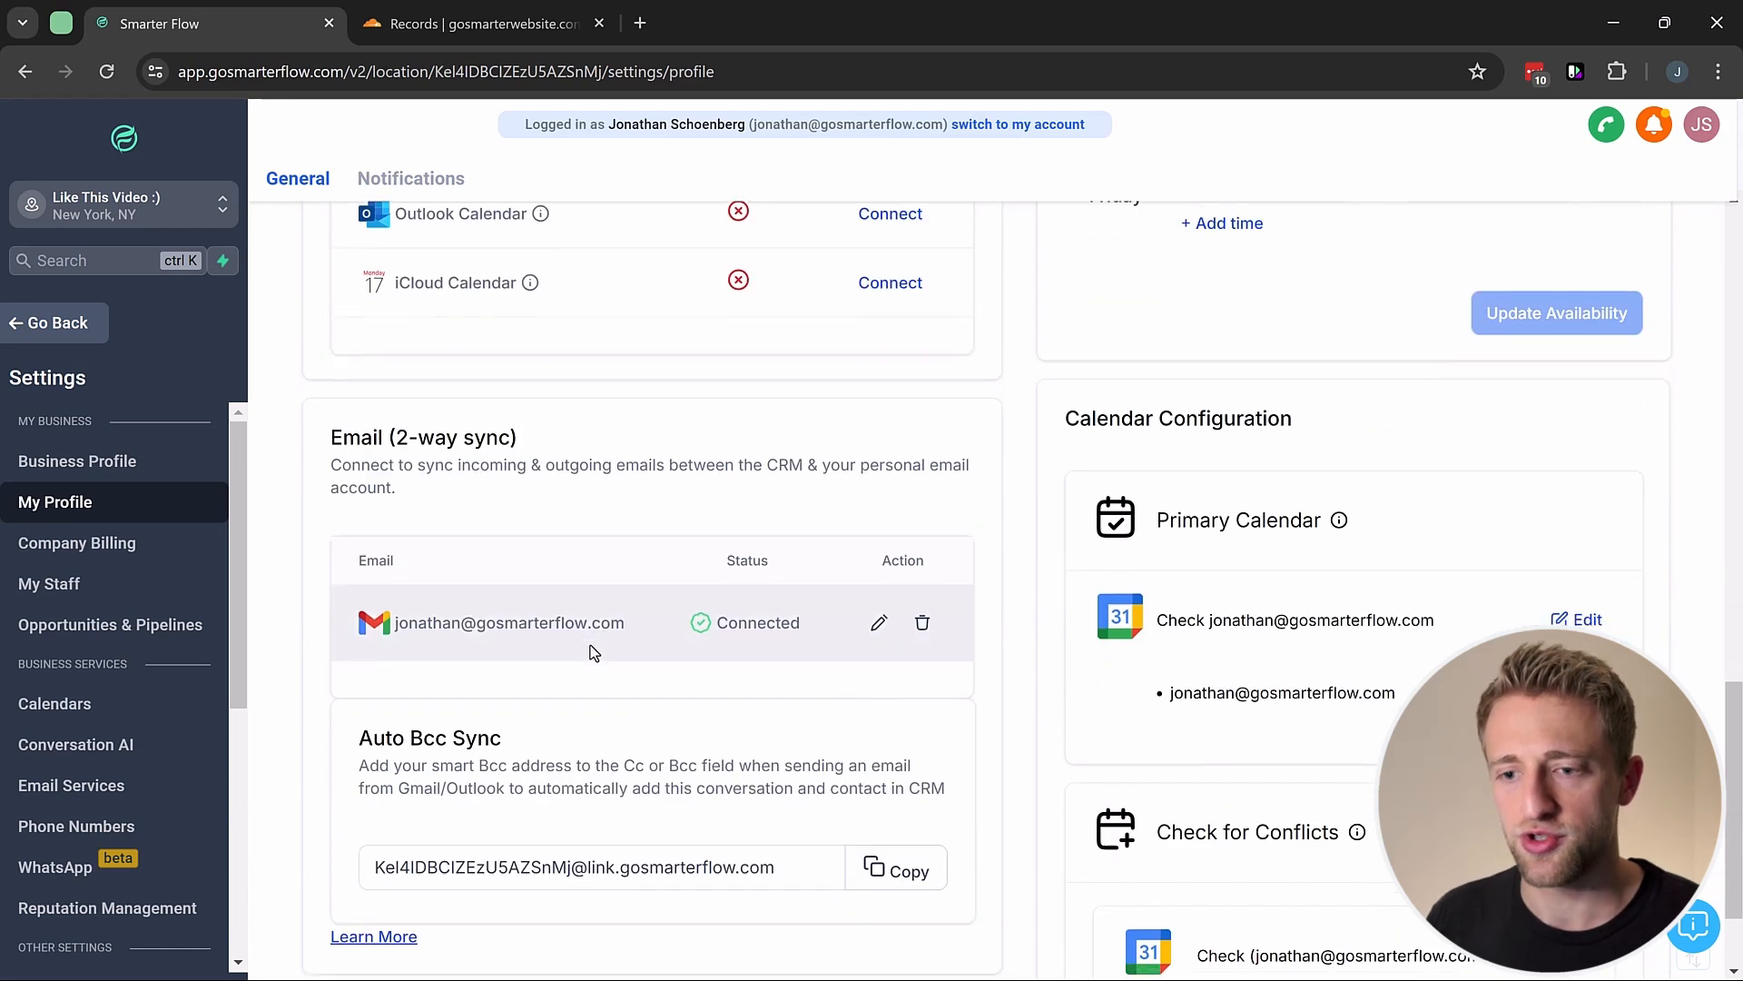
{"action": "scroll", "coordinate": [1033, 491], "scroll_direction": "up", "scroll_amount": 4}
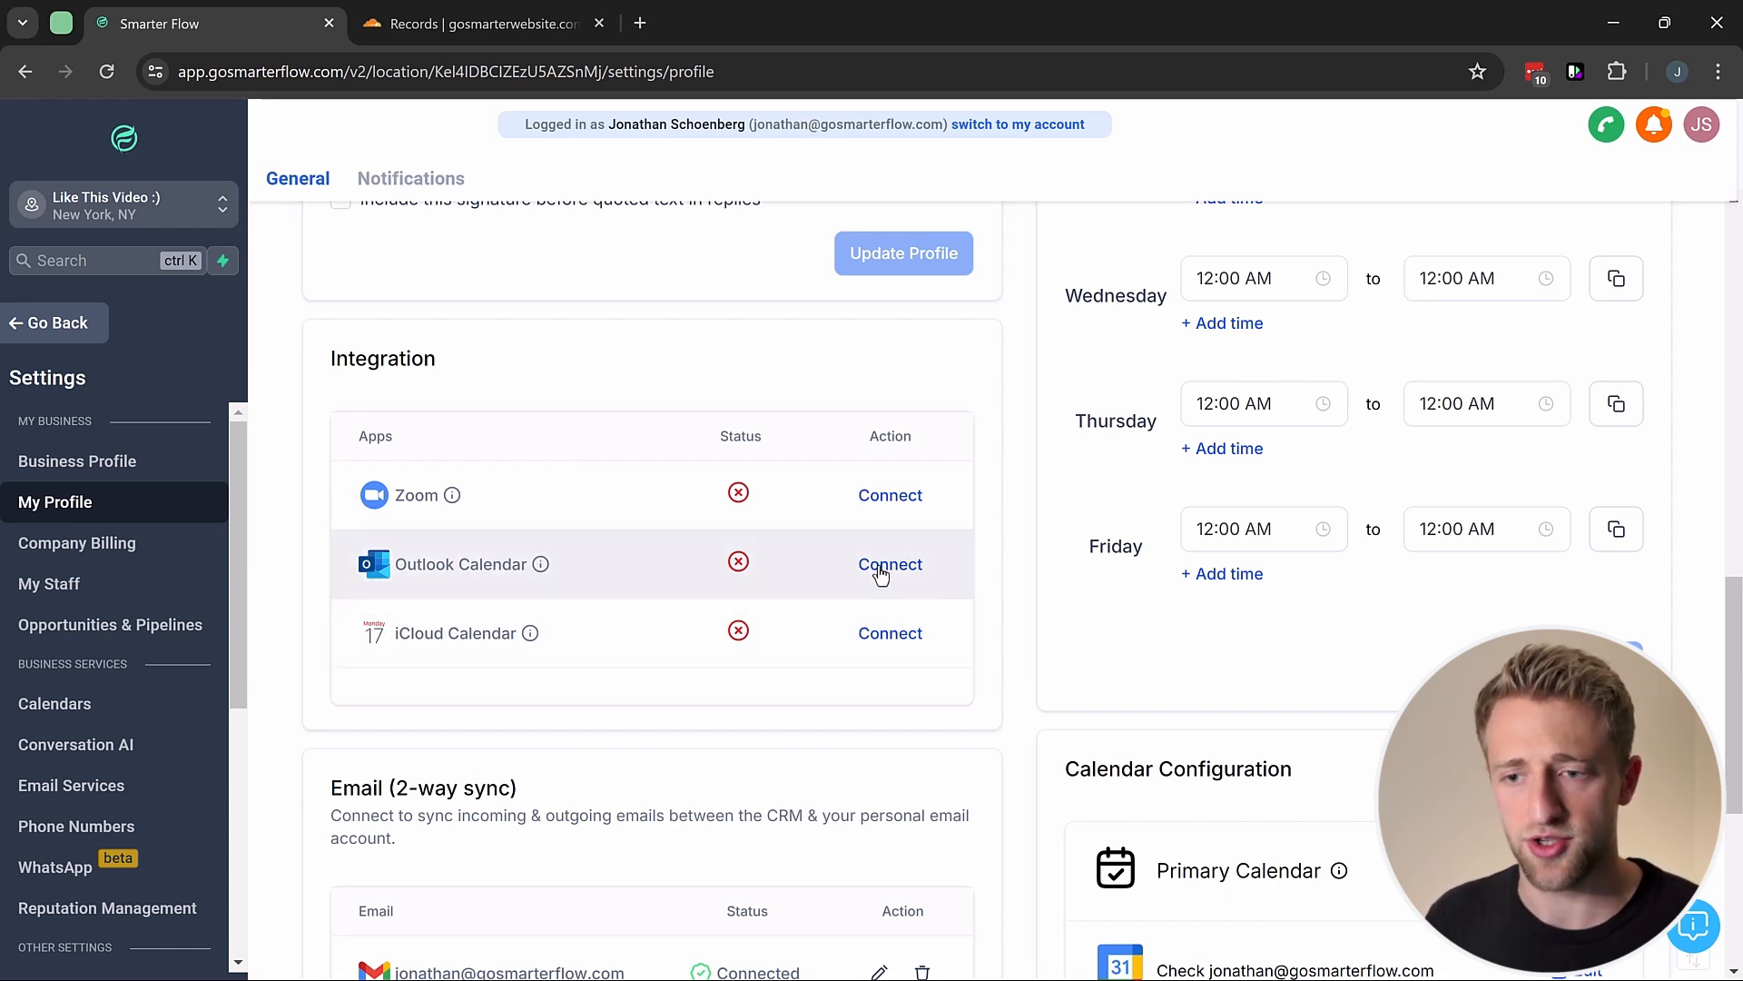
{"action": "scroll", "coordinate": [1035, 601], "scroll_direction": "up", "scroll_amount": 3}
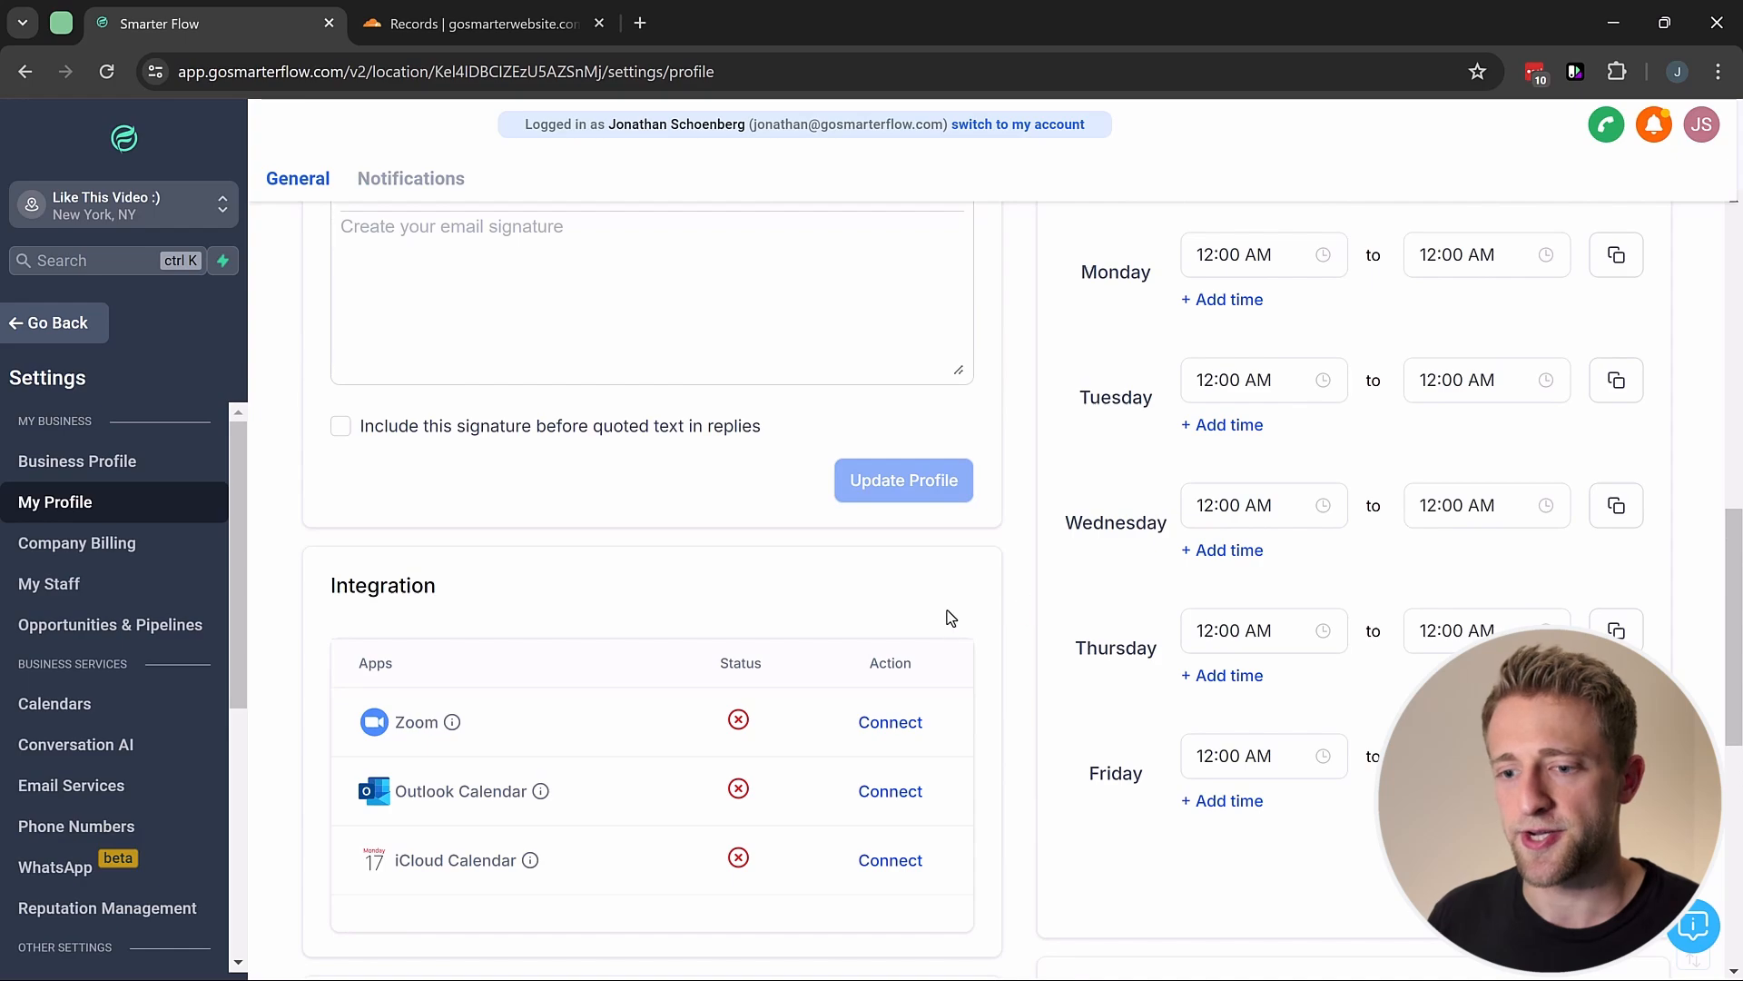
{"action": "scroll", "coordinate": [950, 617], "scroll_direction": "up", "scroll_amount": 10}
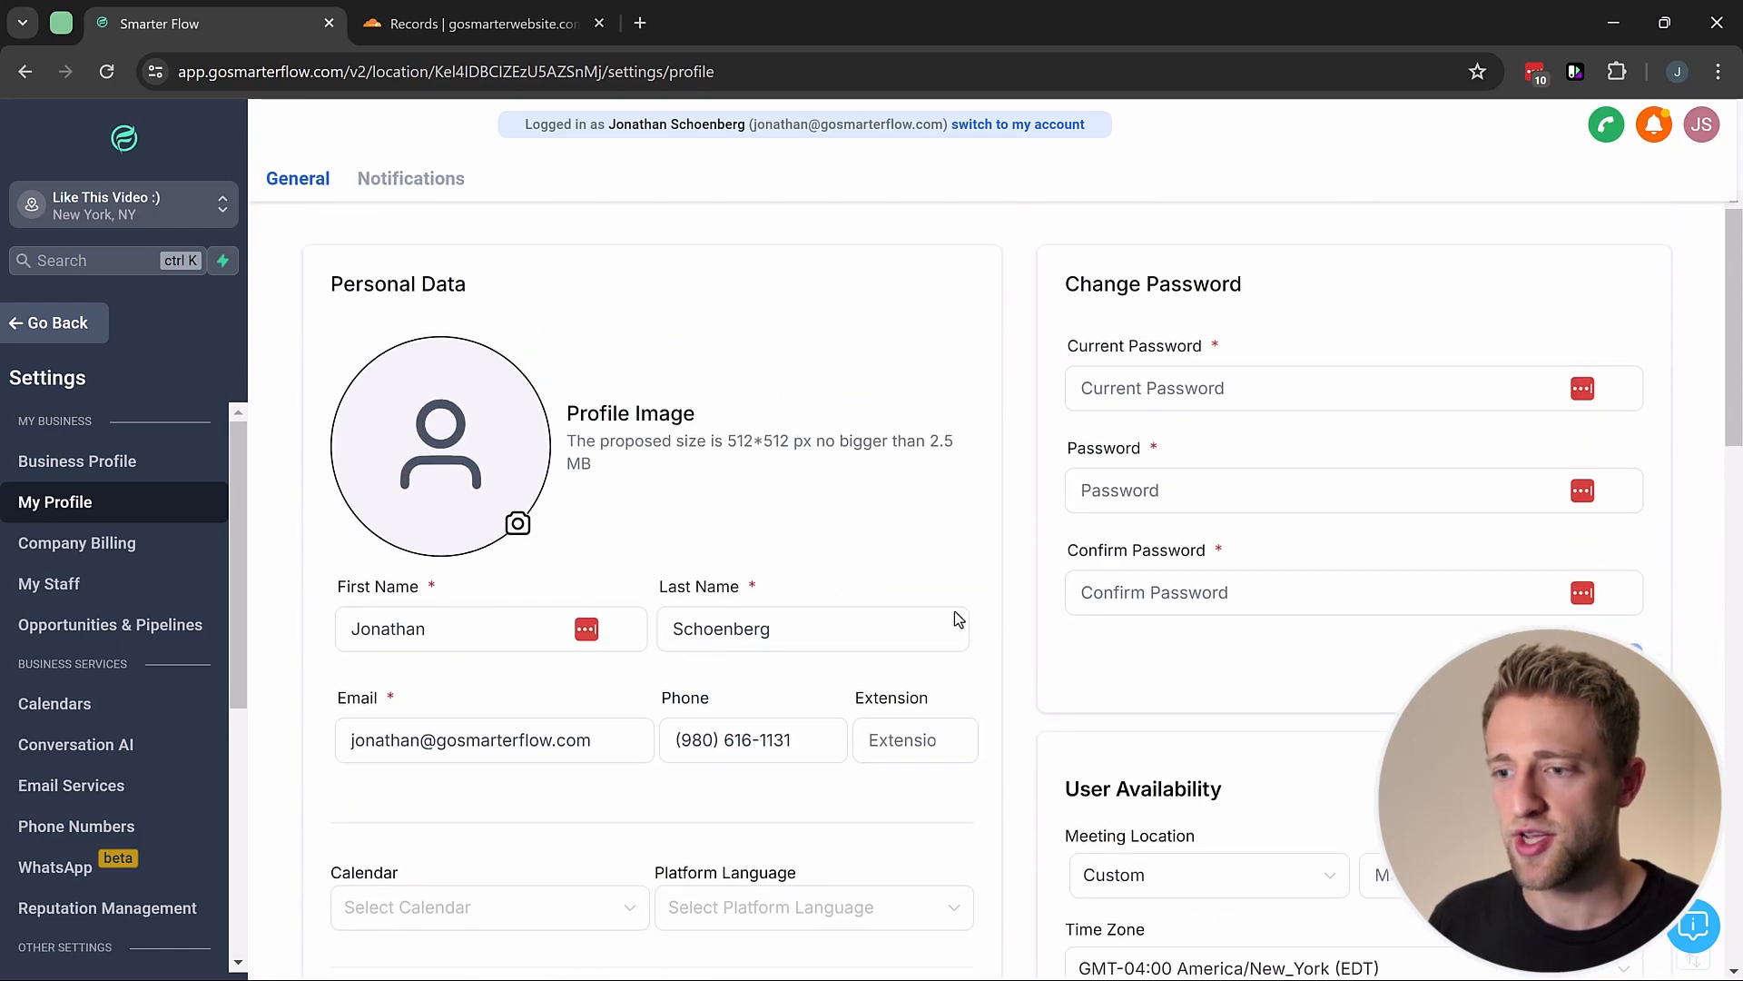
{"action": "scroll", "coordinate": [955, 610], "scroll_direction": "down", "scroll_amount": 15}
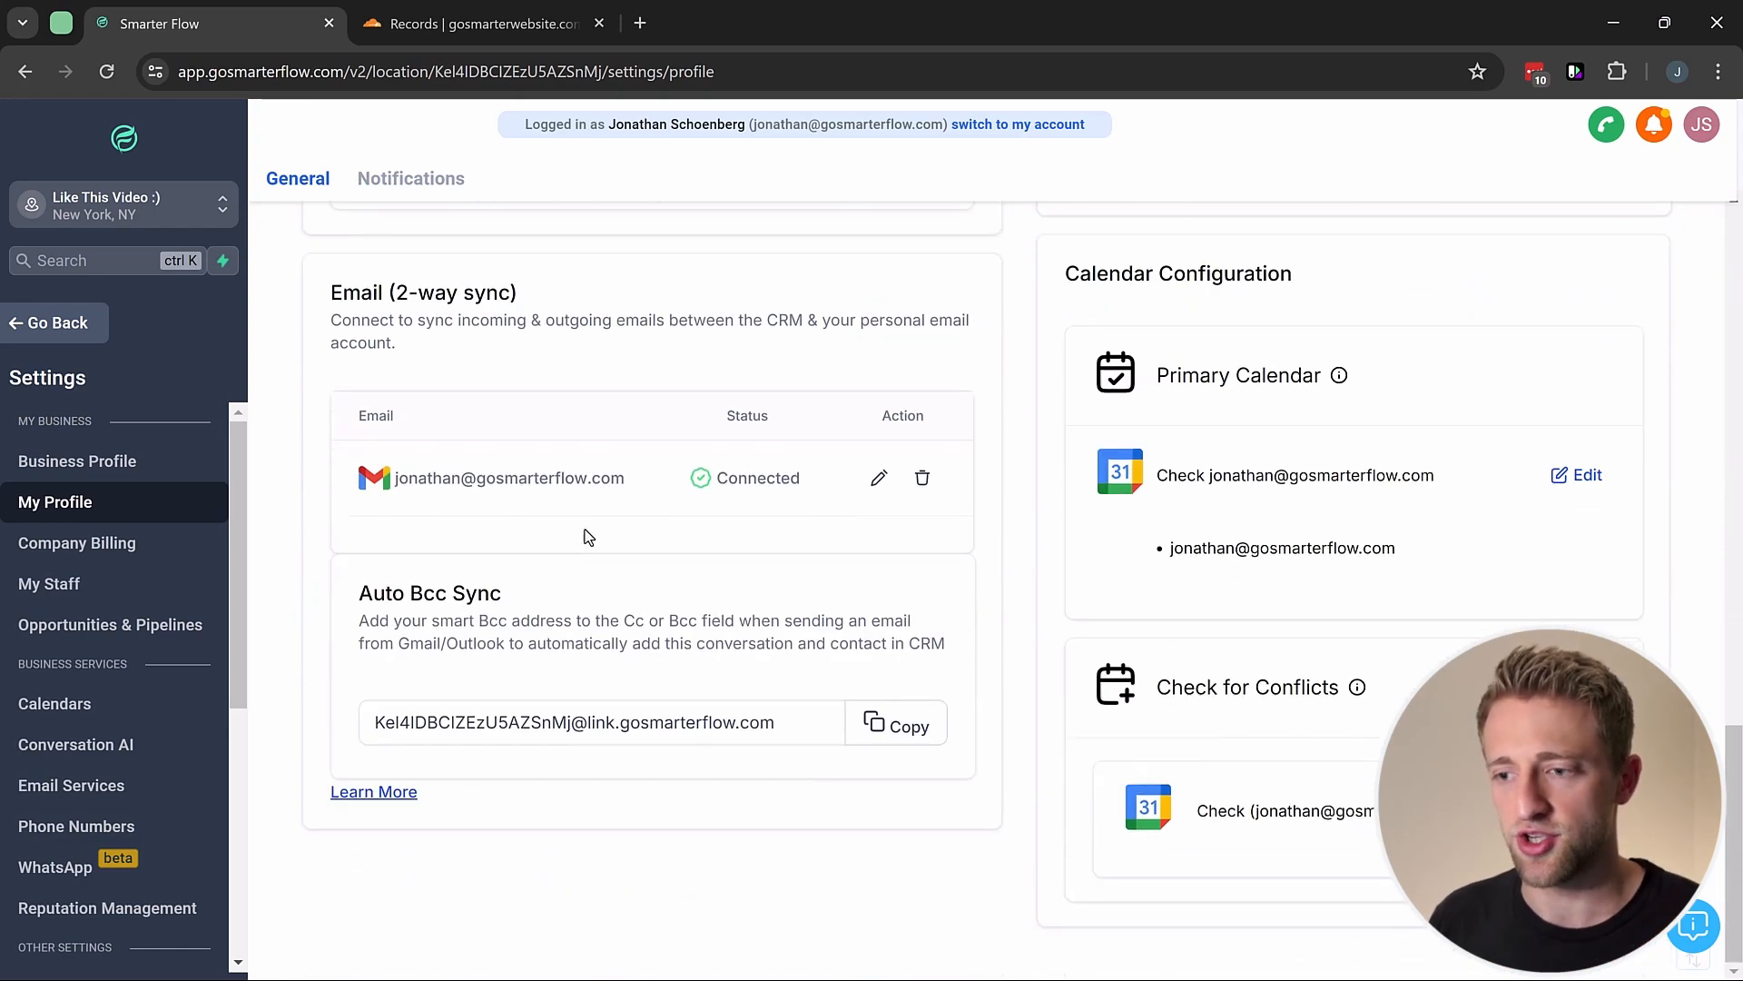
{"action": "left_click_drag", "start_coordinate": [332, 298], "coordinate": [539, 305]}
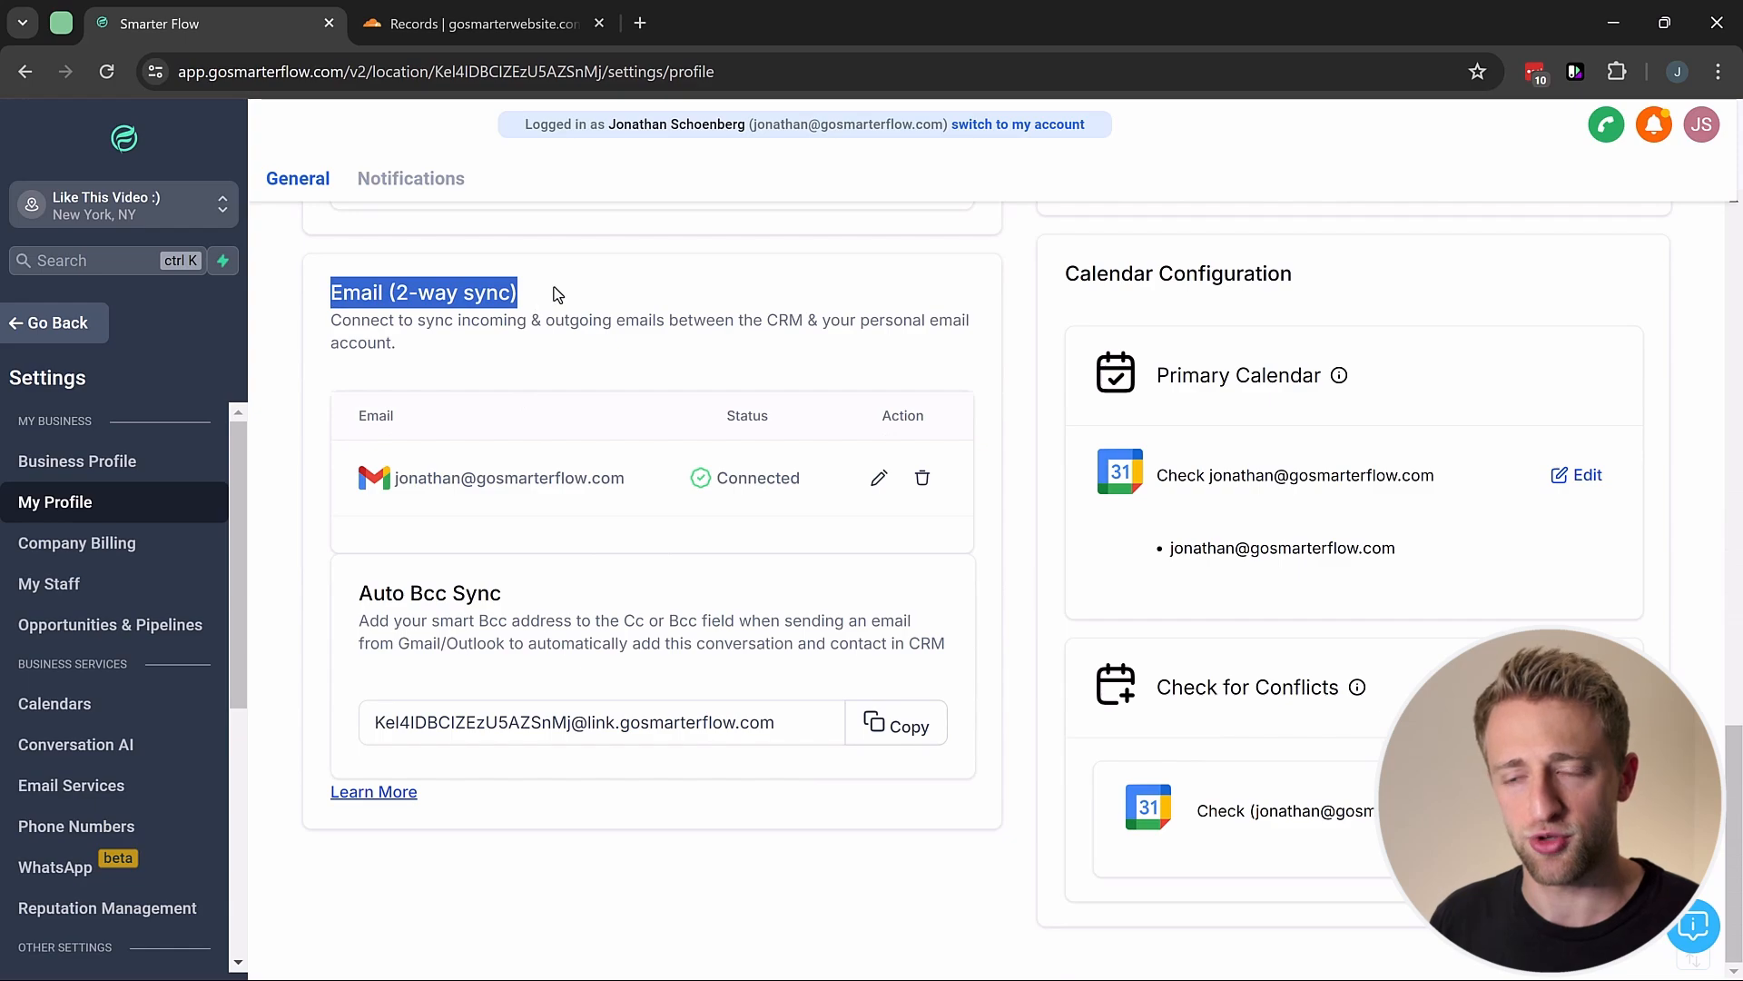
{"action": "left_click", "coordinate": [556, 294]}
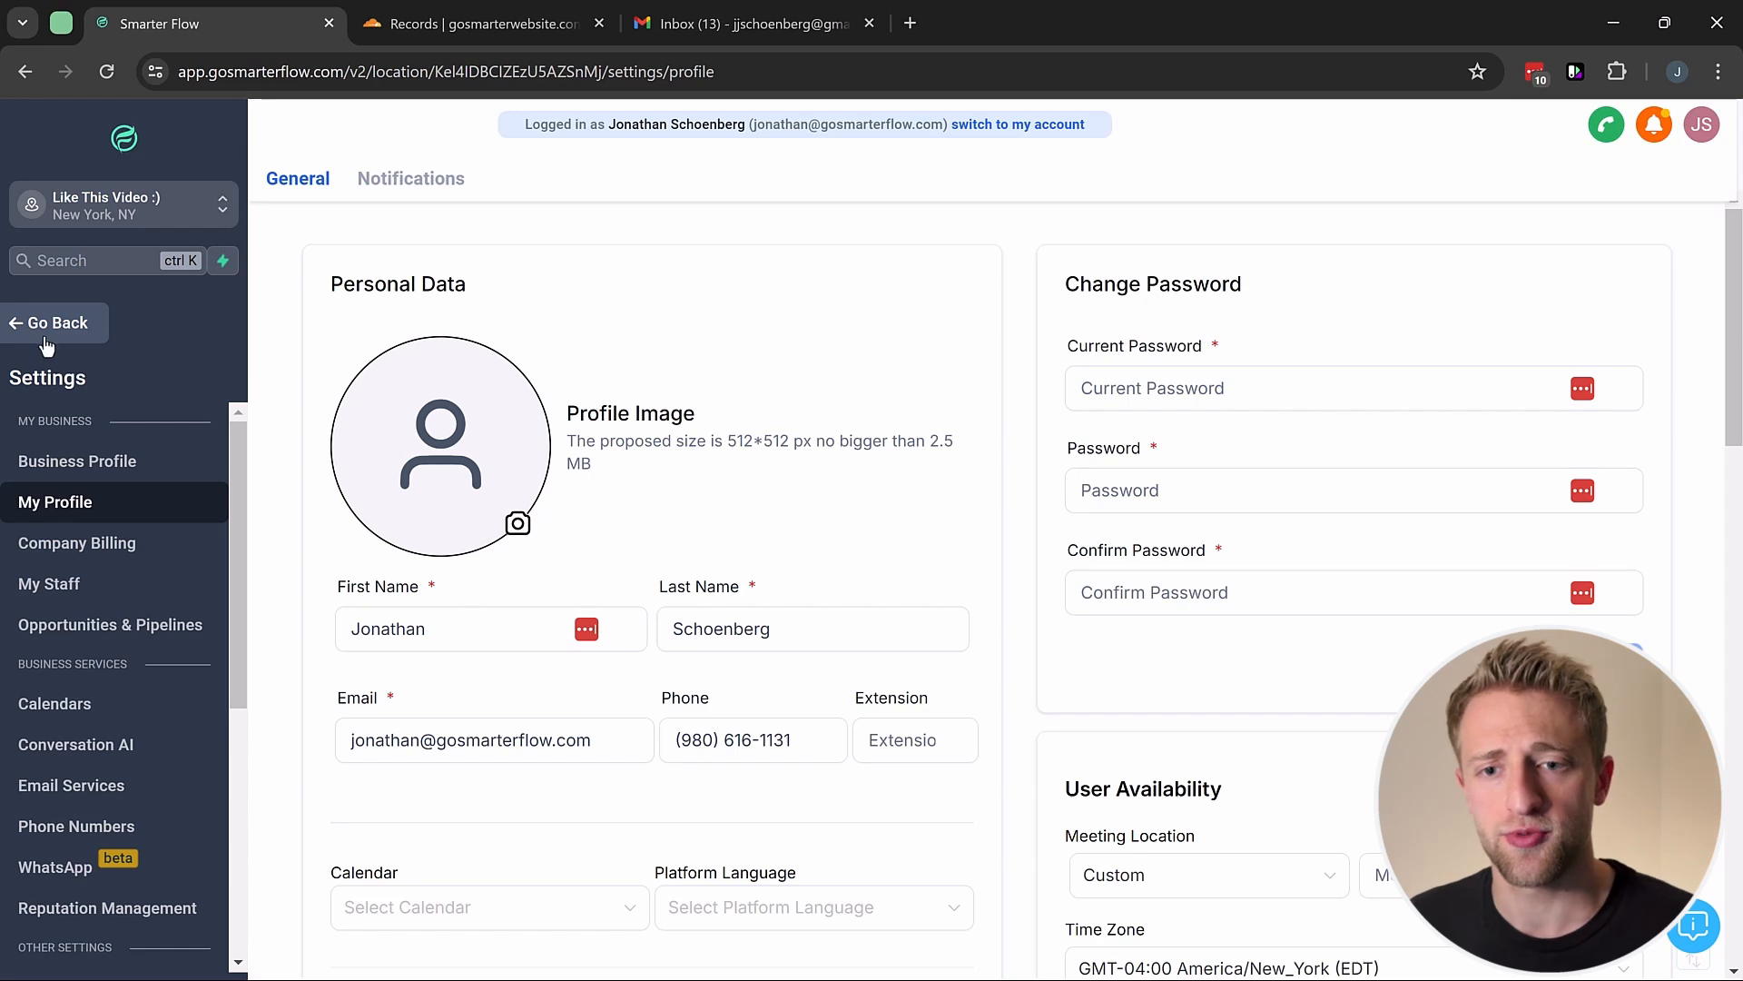
Step: Add and save a new contact with a first name and a personal Gmail address
{"action": "left_click", "coordinate": [66, 327]}
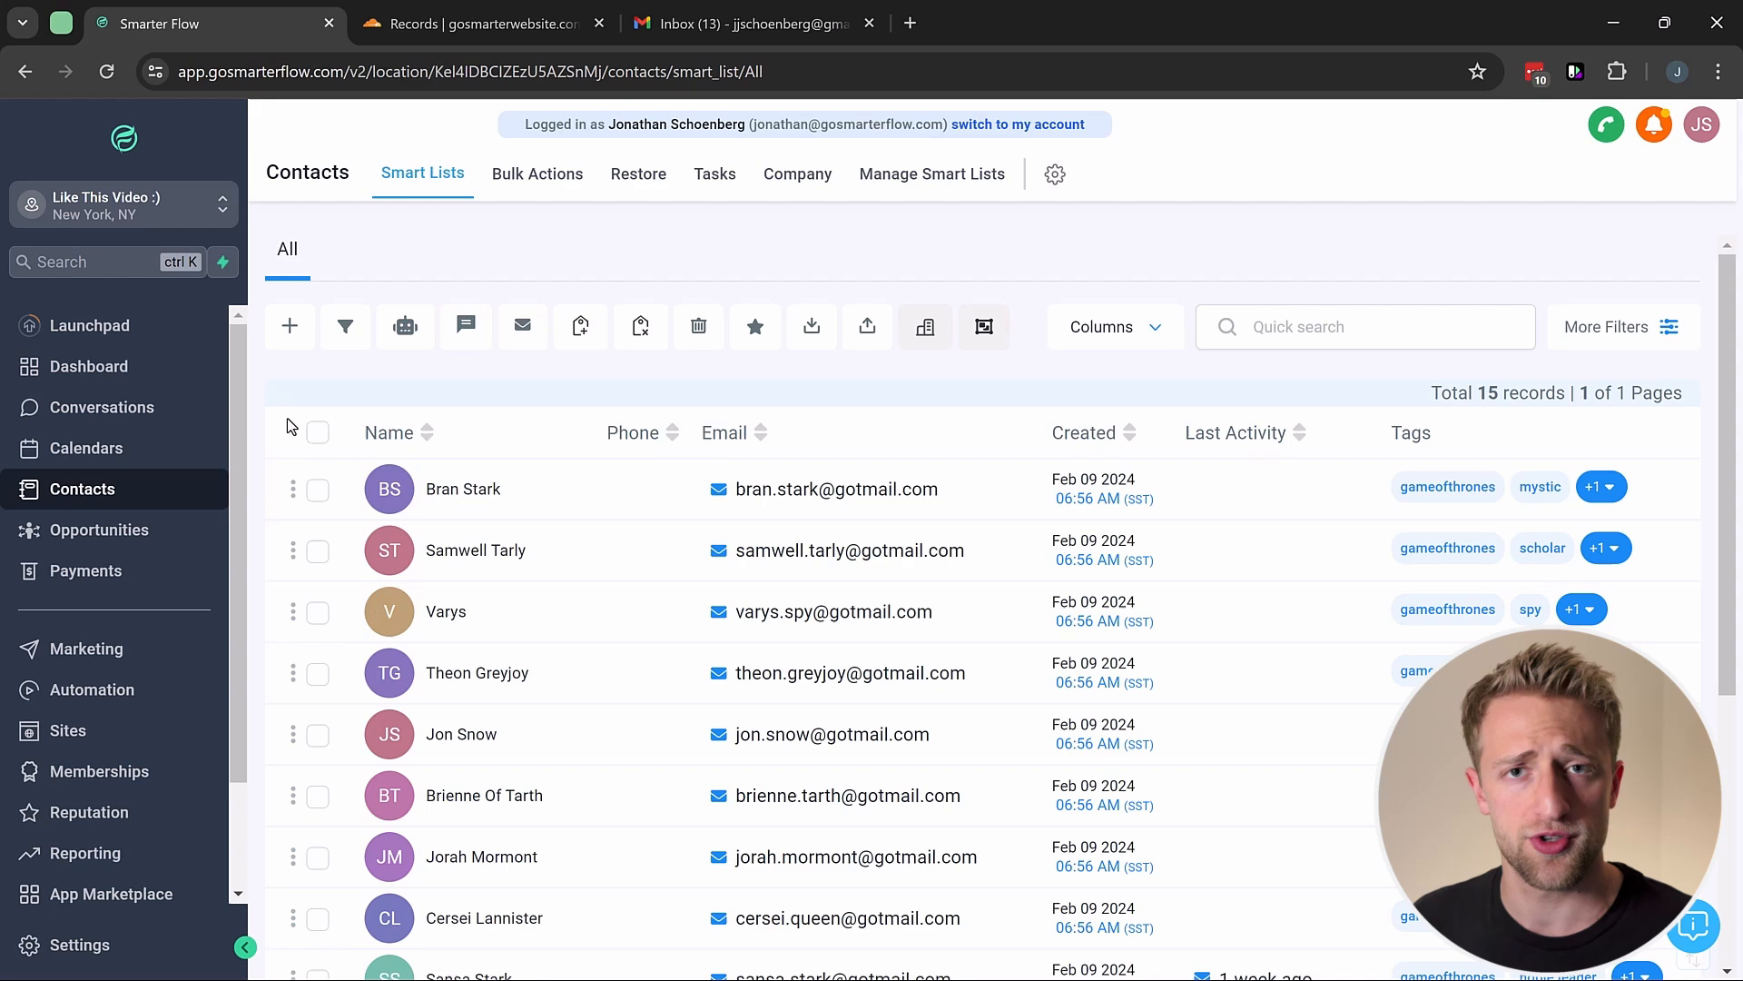
{"action": "left_click", "coordinate": [289, 326]}
{"action": "left_click", "coordinate": [611, 540]}
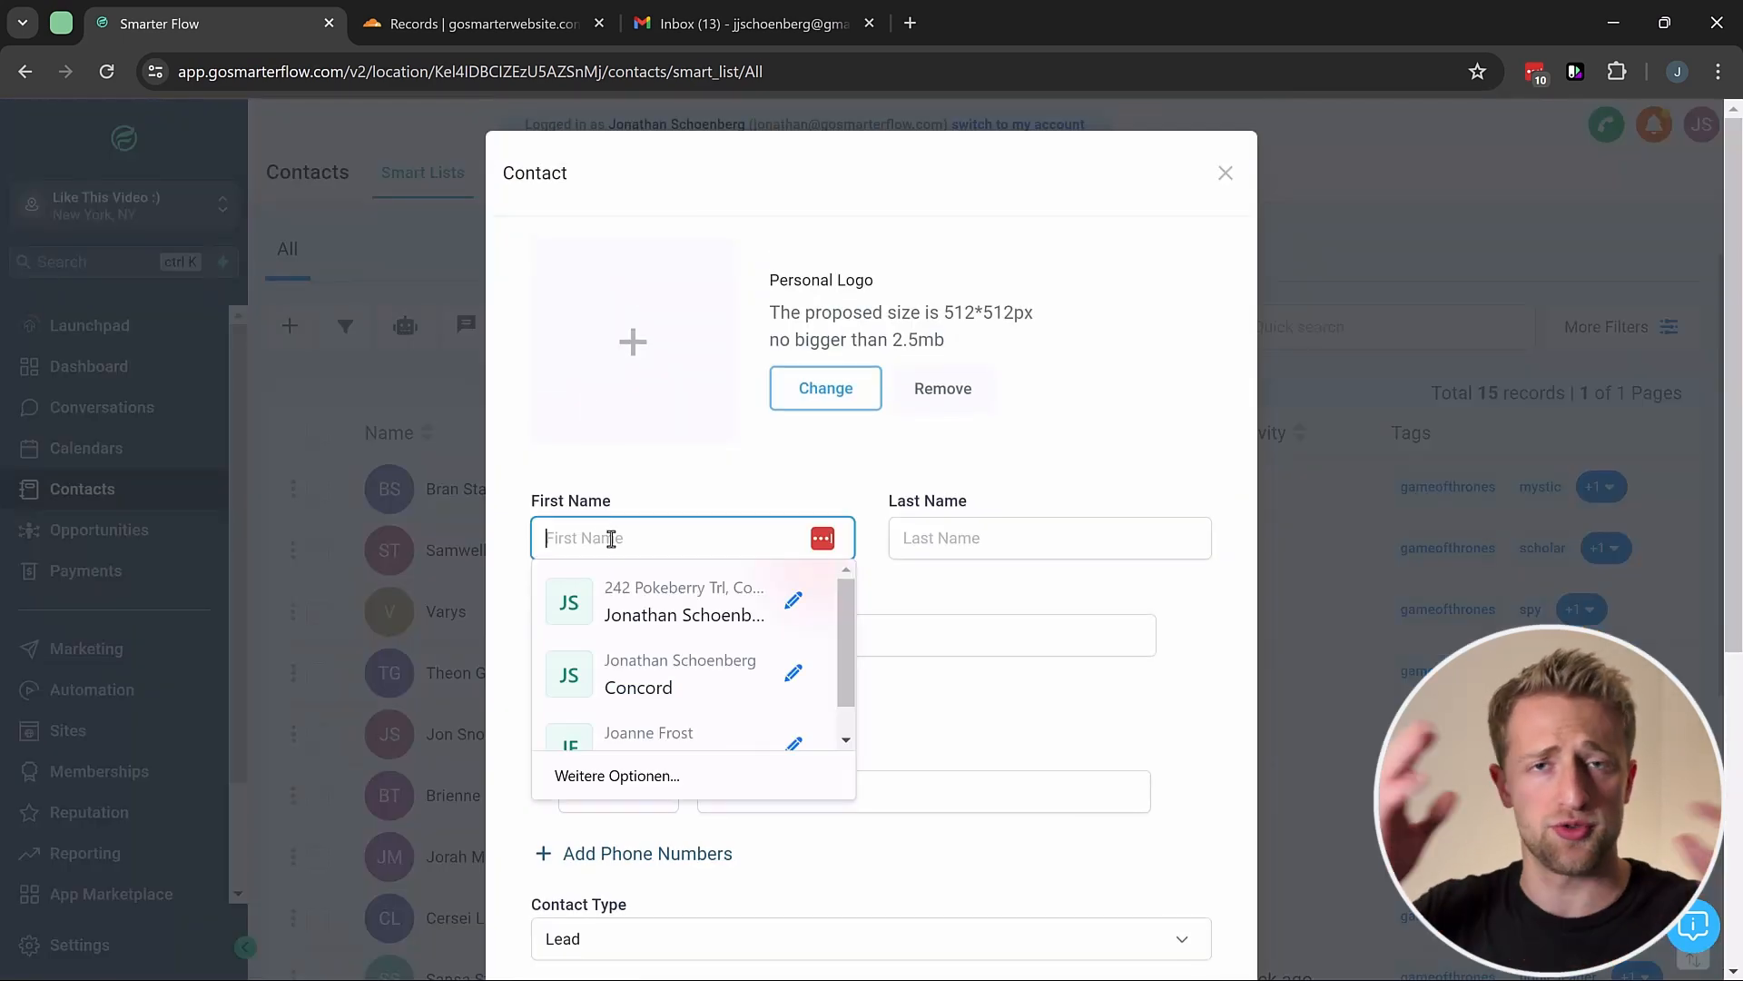
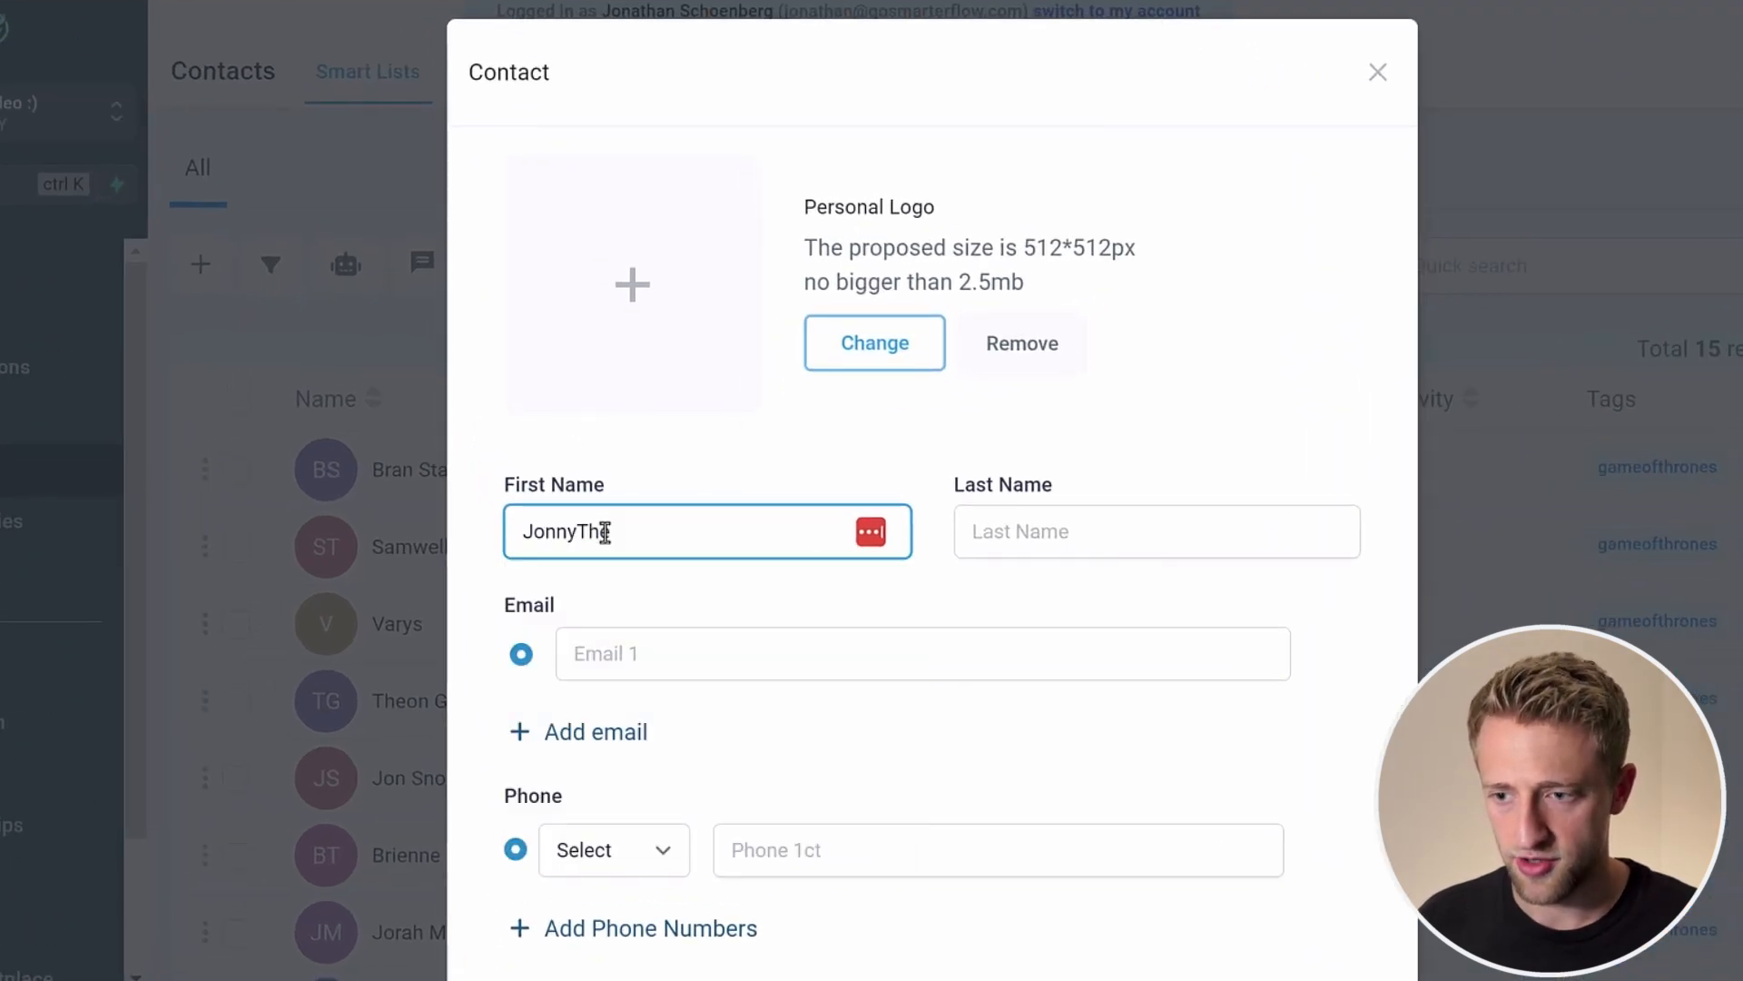
{"action": "key", "text": "Tab"}
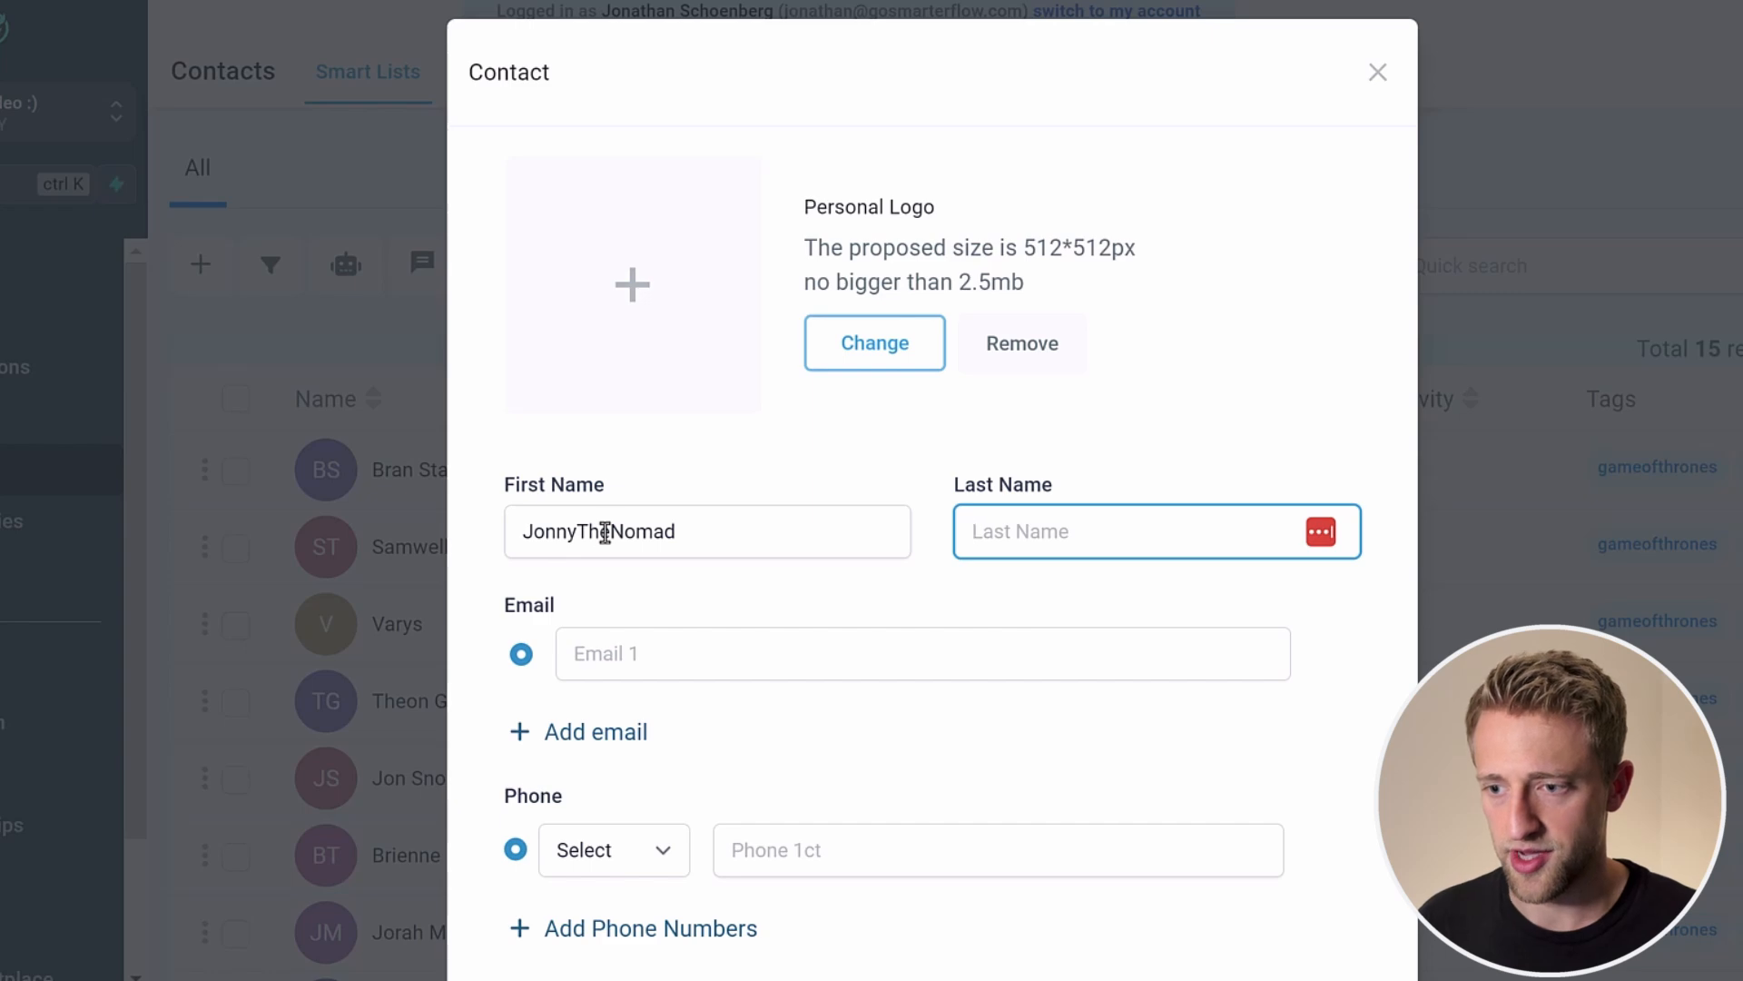
{"action": "left_click", "coordinate": [651, 648]}
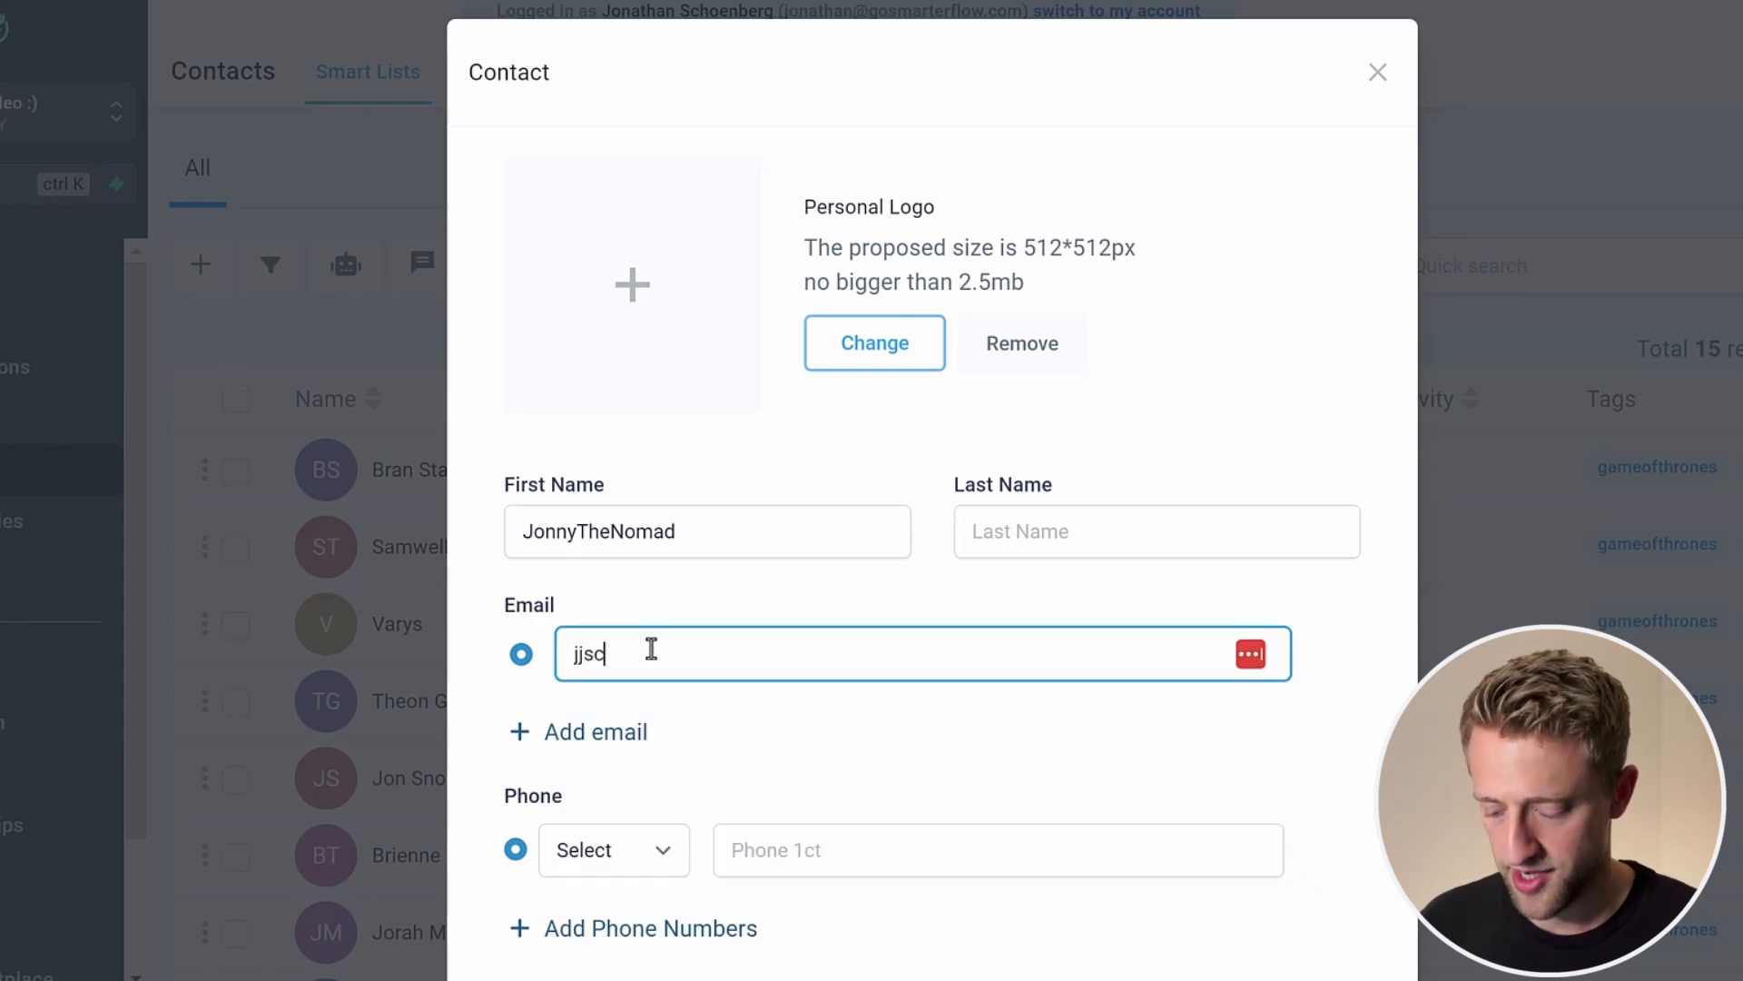
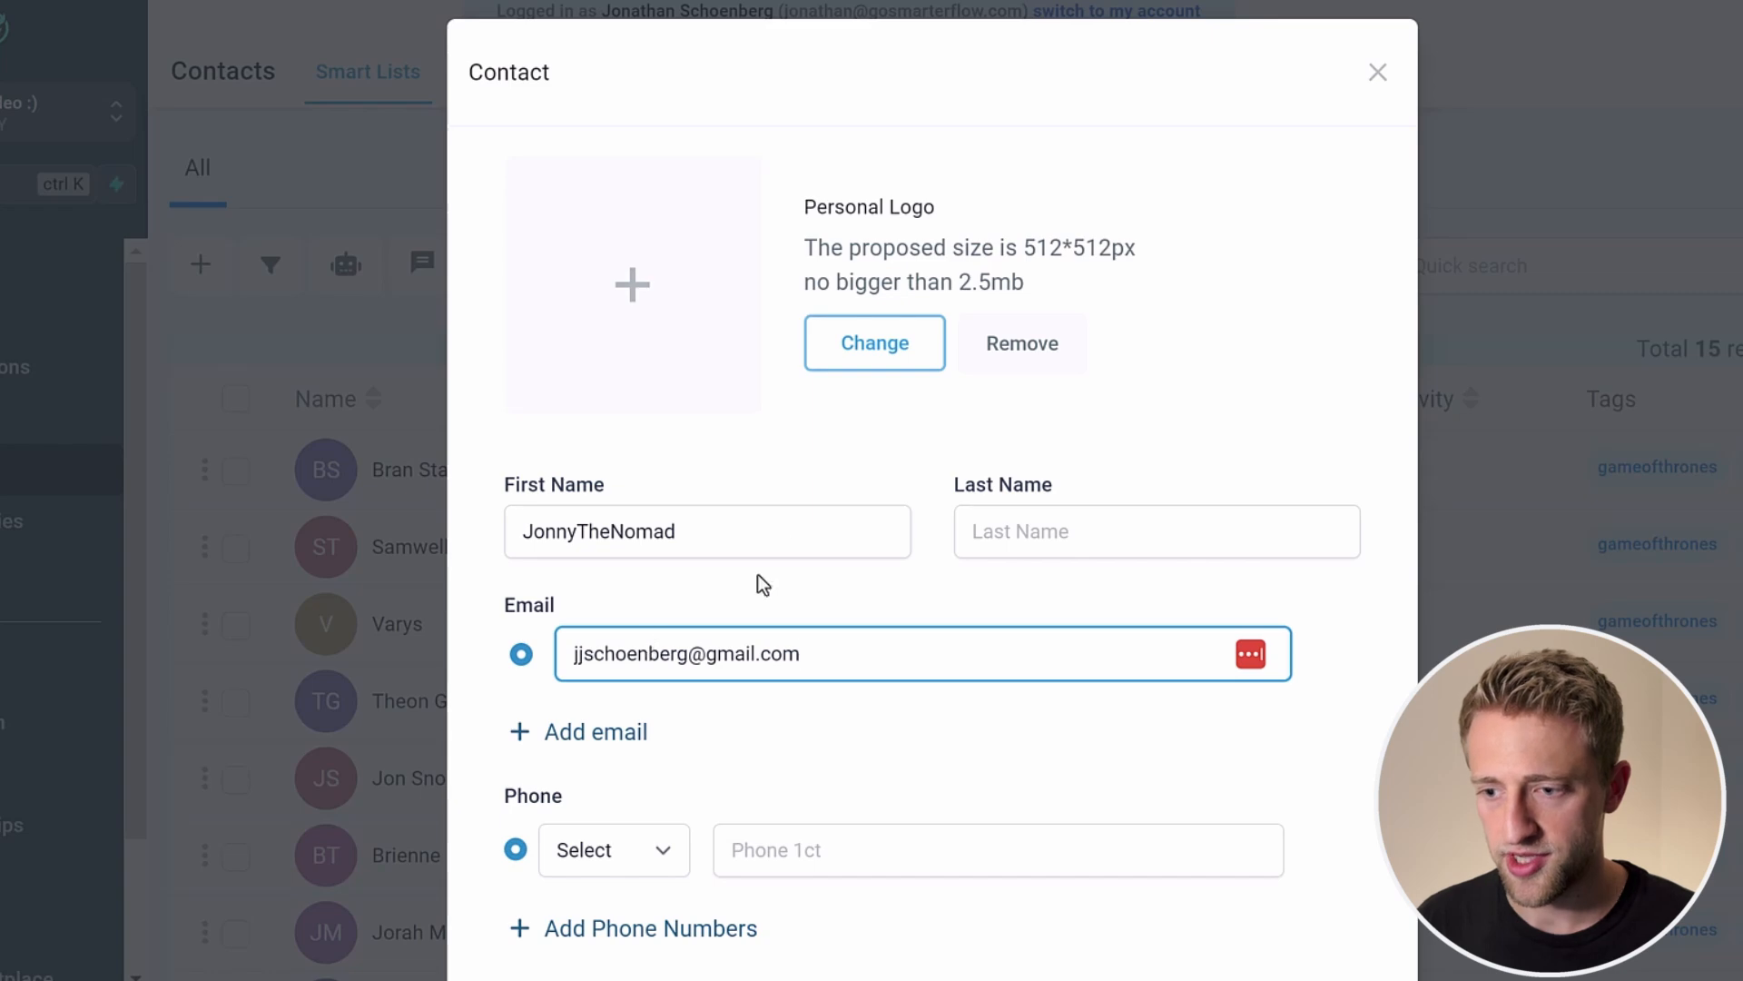
{"action": "scroll", "coordinate": [771, 554], "scroll_direction": "down", "scroll_amount": 5}
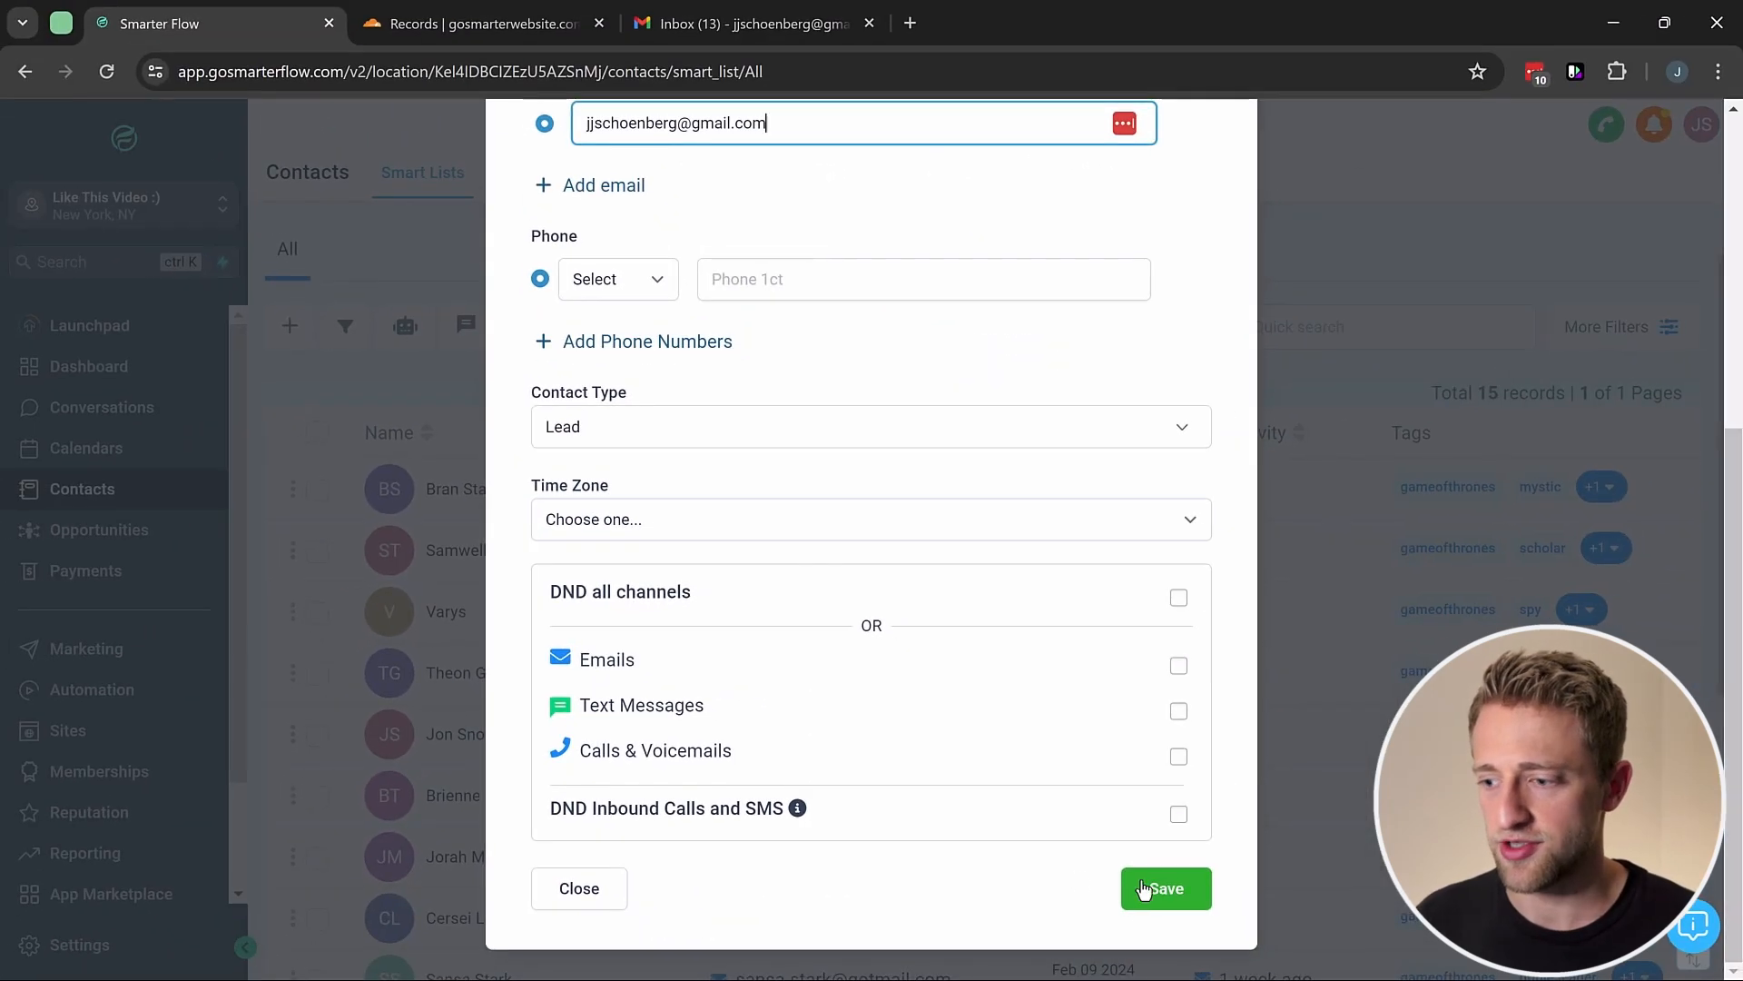
{"action": "left_click", "coordinate": [1144, 887]}
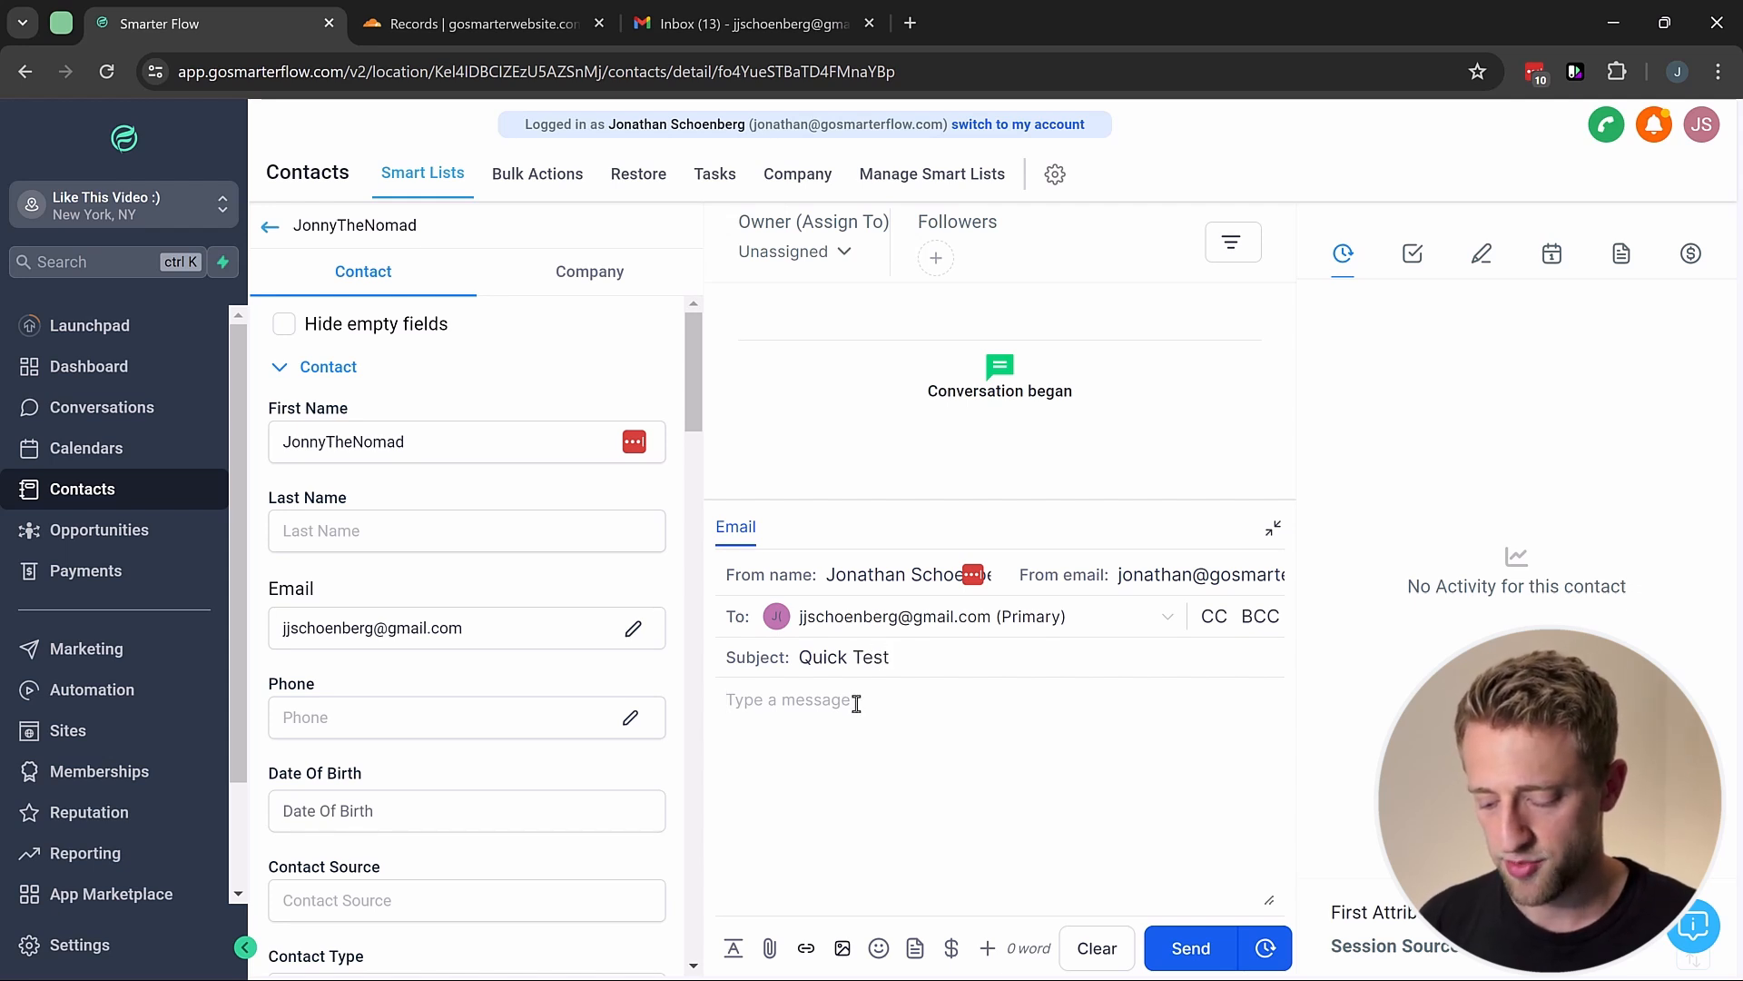
Step: Send the contact an email reading 'hi please like this video' after checking the sender details
{"action": "type", "text": "hi please "}
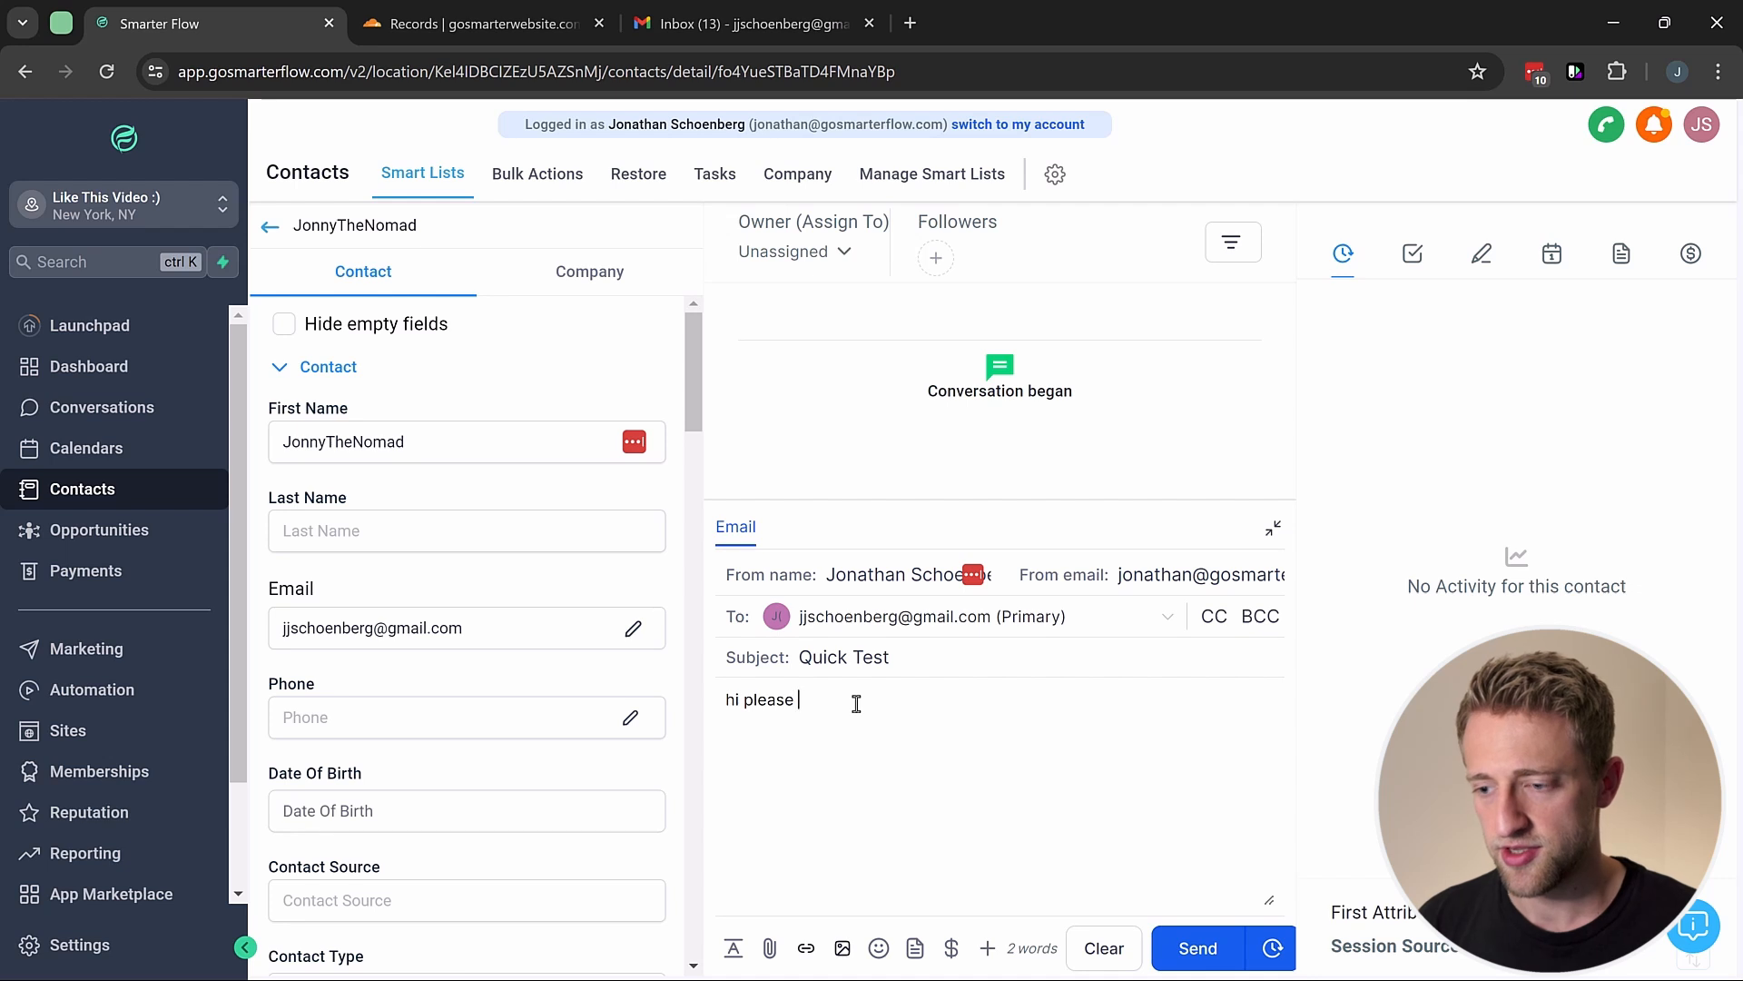
{"action": "type", "text": "like this video"}
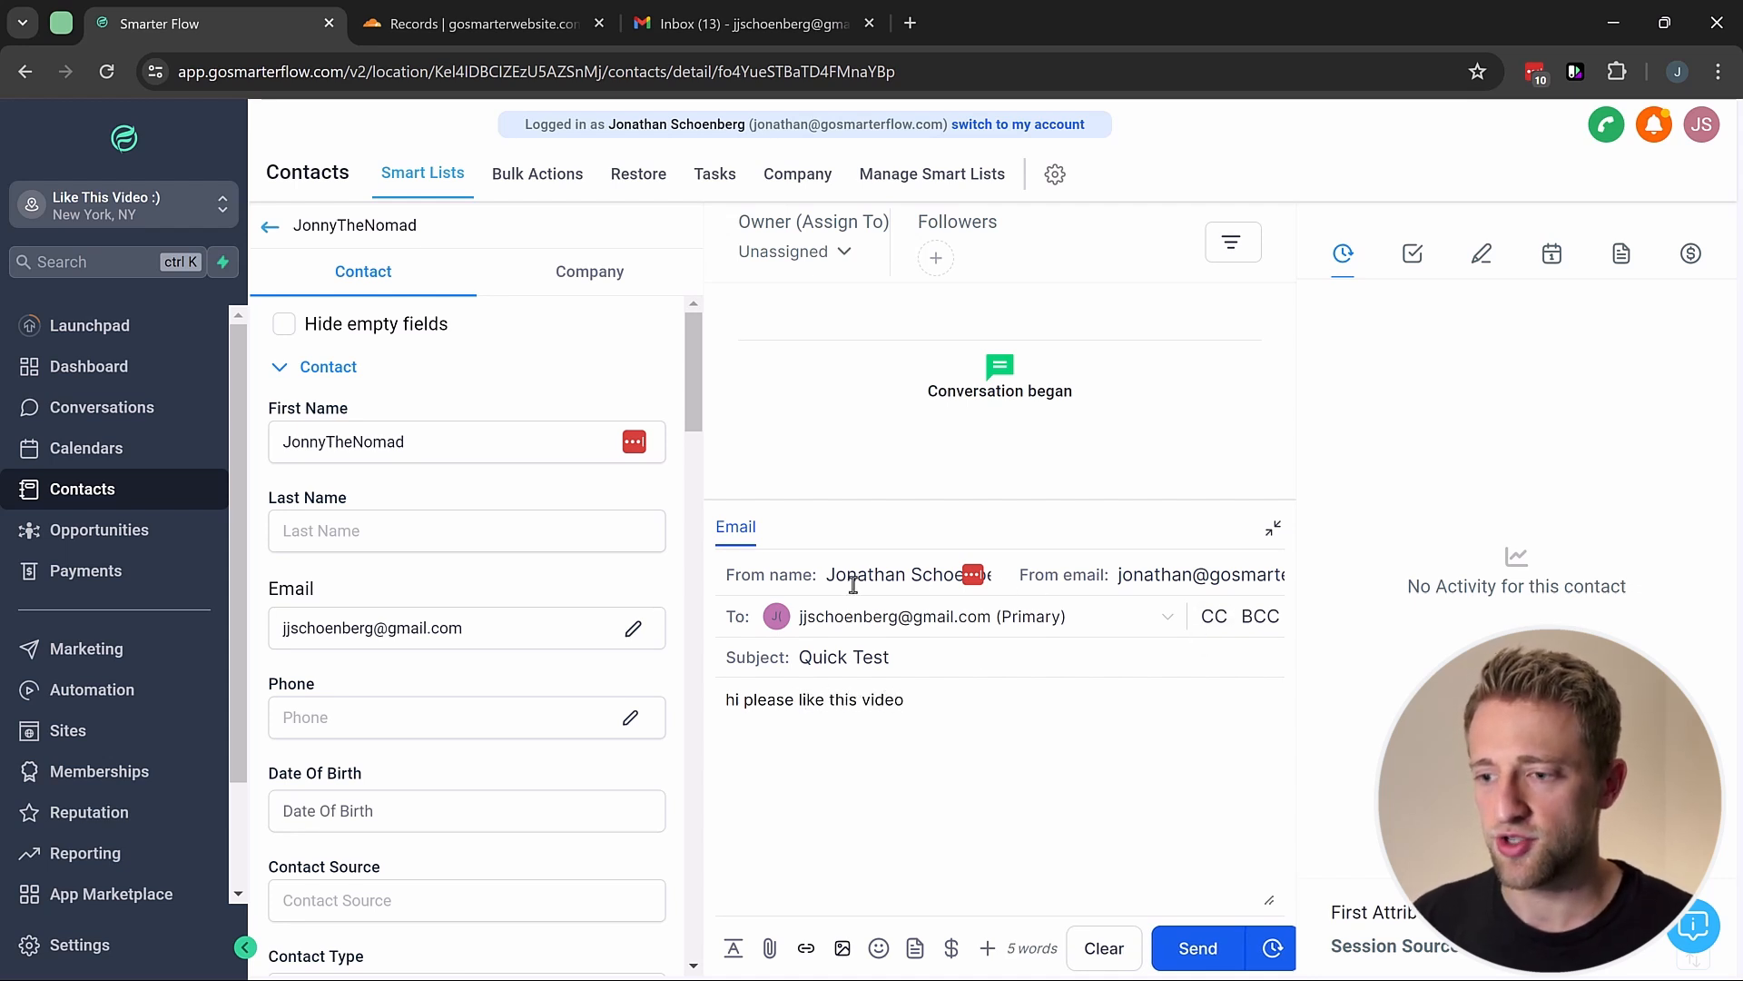
{"action": "left_click_drag", "start_coordinate": [834, 574], "coordinate": [895, 574]}
{"action": "left_click", "coordinate": [1142, 575]}
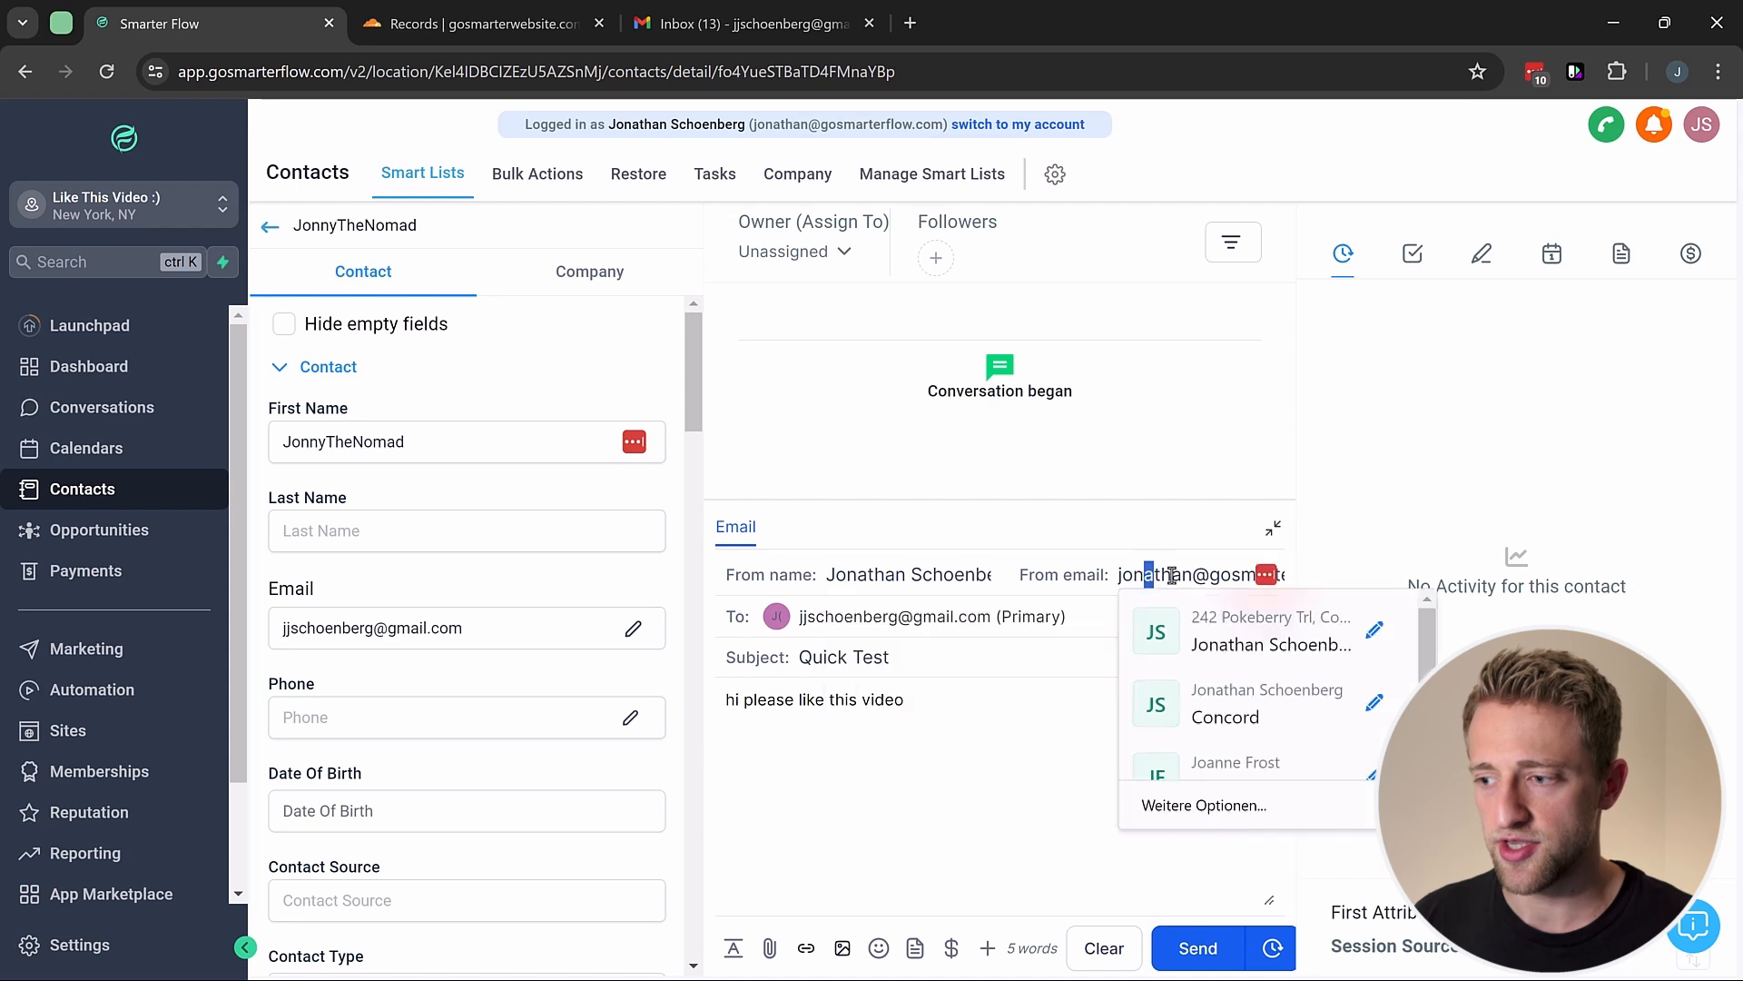
{"action": "left_click_drag", "start_coordinate": [1141, 575], "coordinate": [1231, 575]}
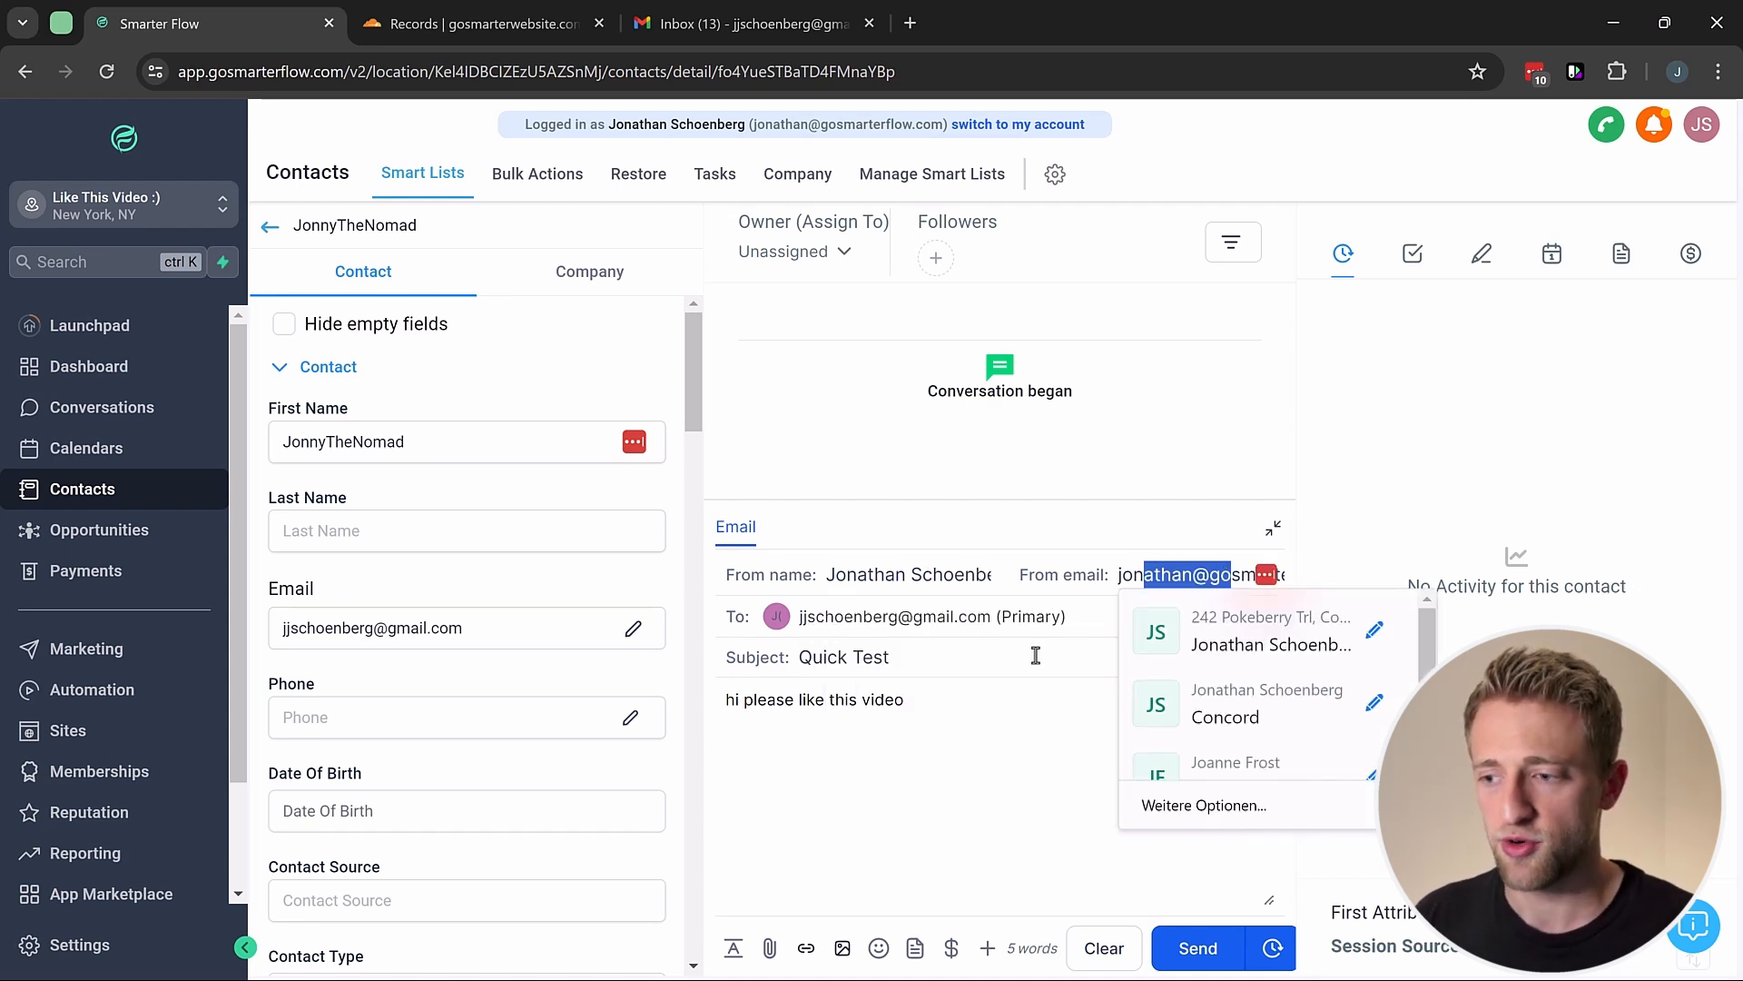
{"action": "left_click", "coordinate": [947, 665]}
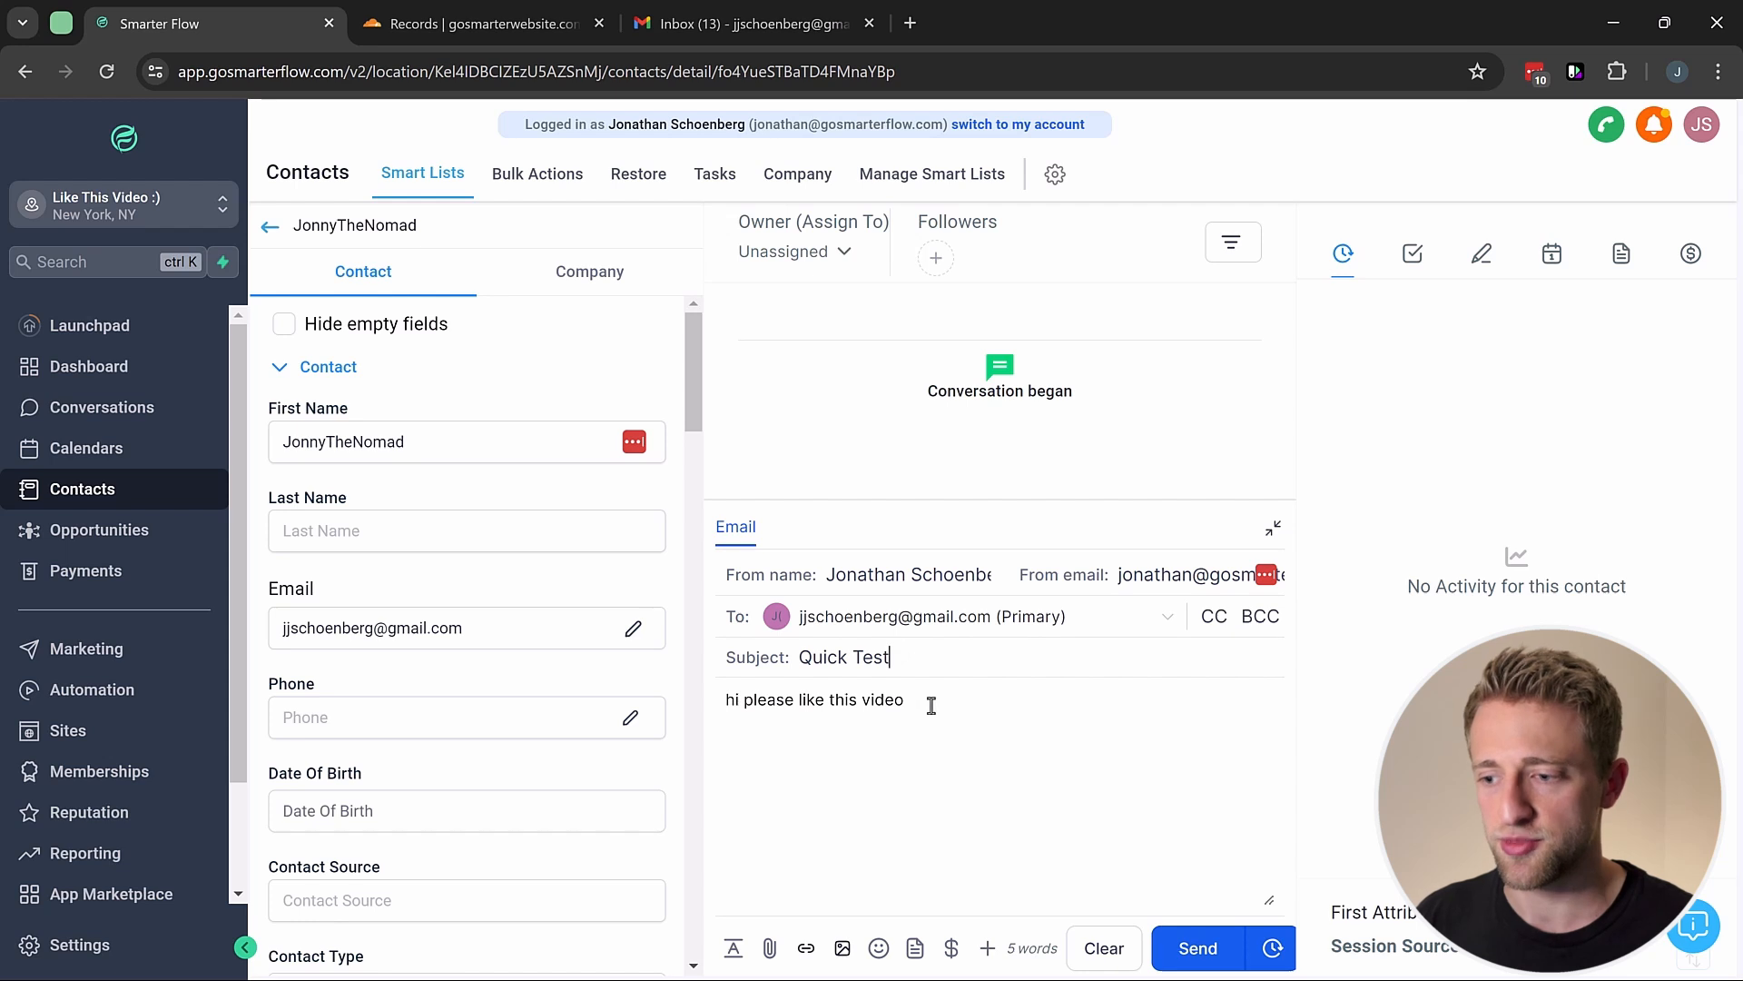
{"action": "left_click", "coordinate": [1191, 945]}
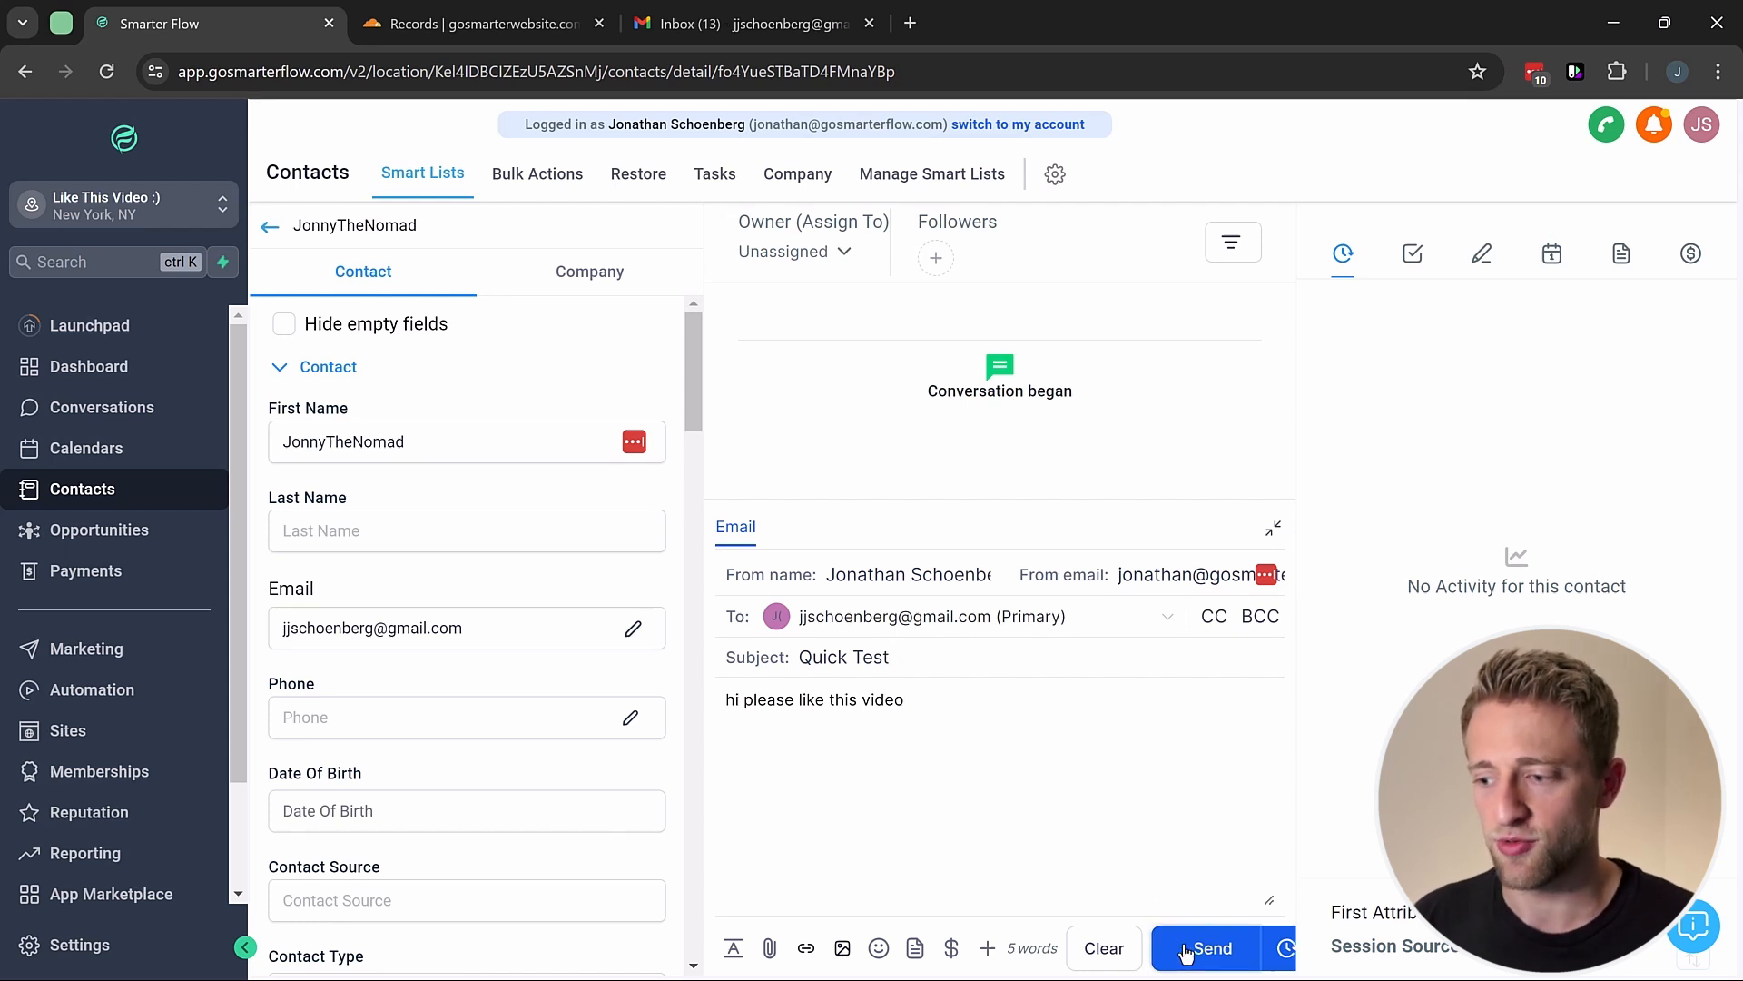
Step: Collapse the composer and expand the sent Quick Test email to view its options
{"action": "left_click", "coordinate": [1272, 528]}
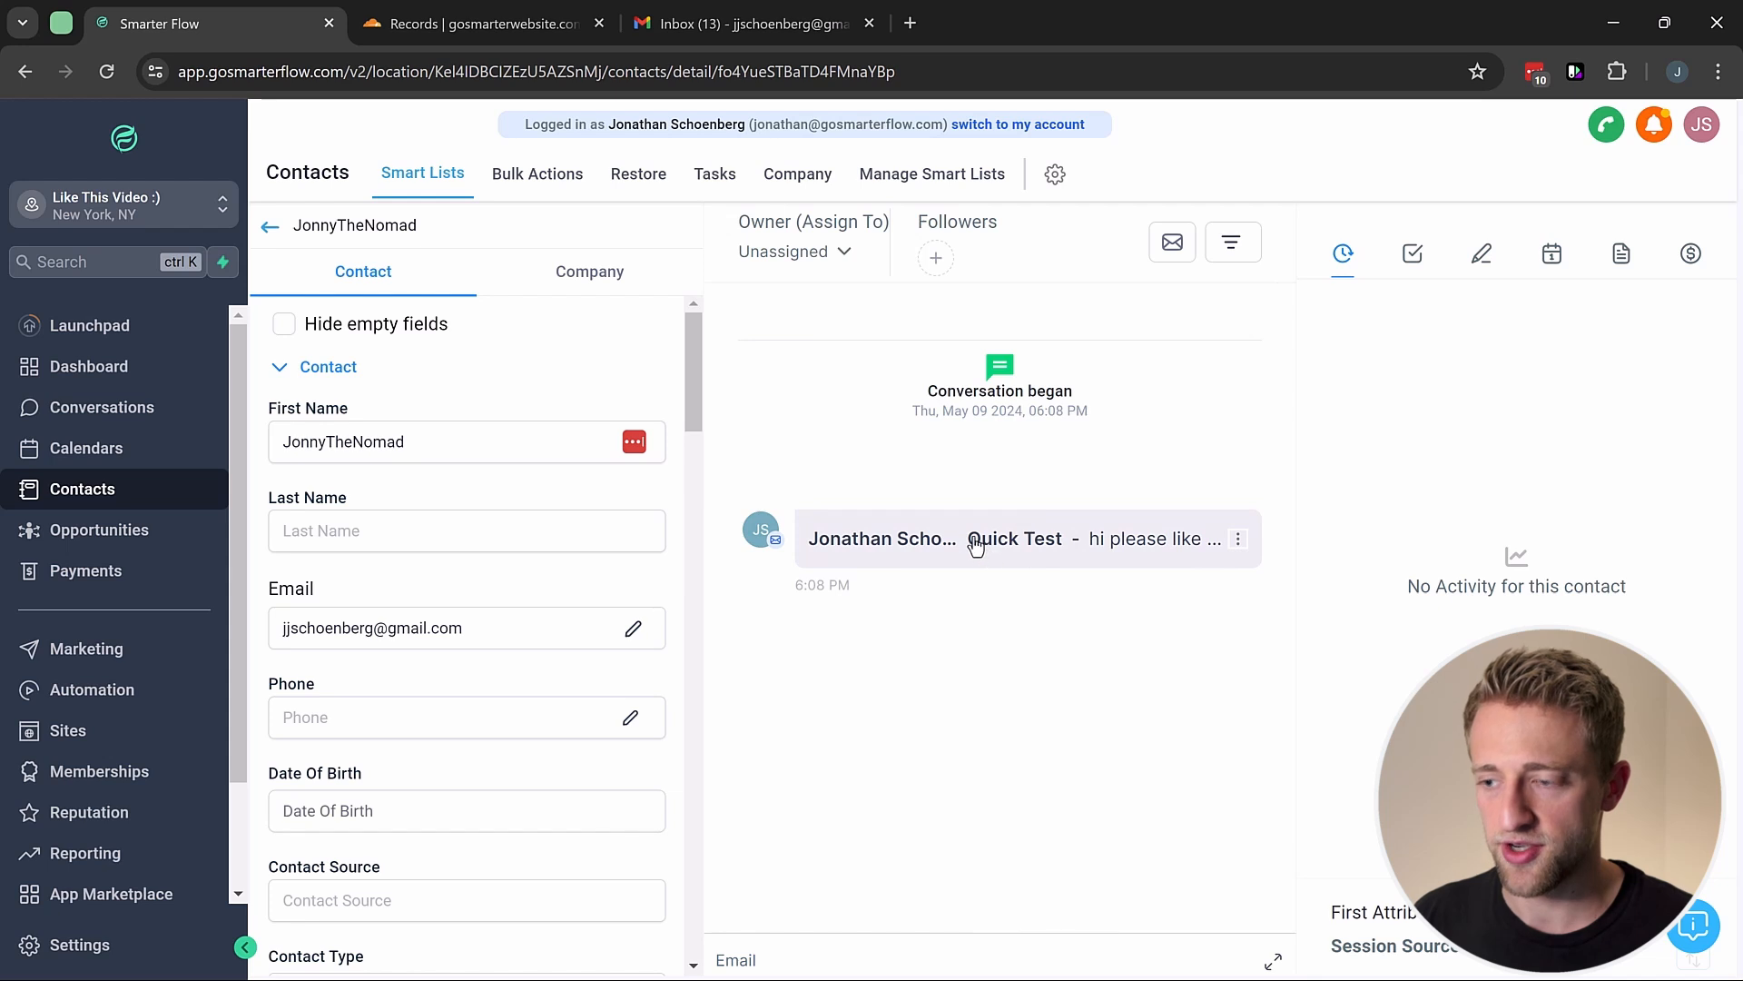
{"action": "left_click", "coordinate": [976, 542]}
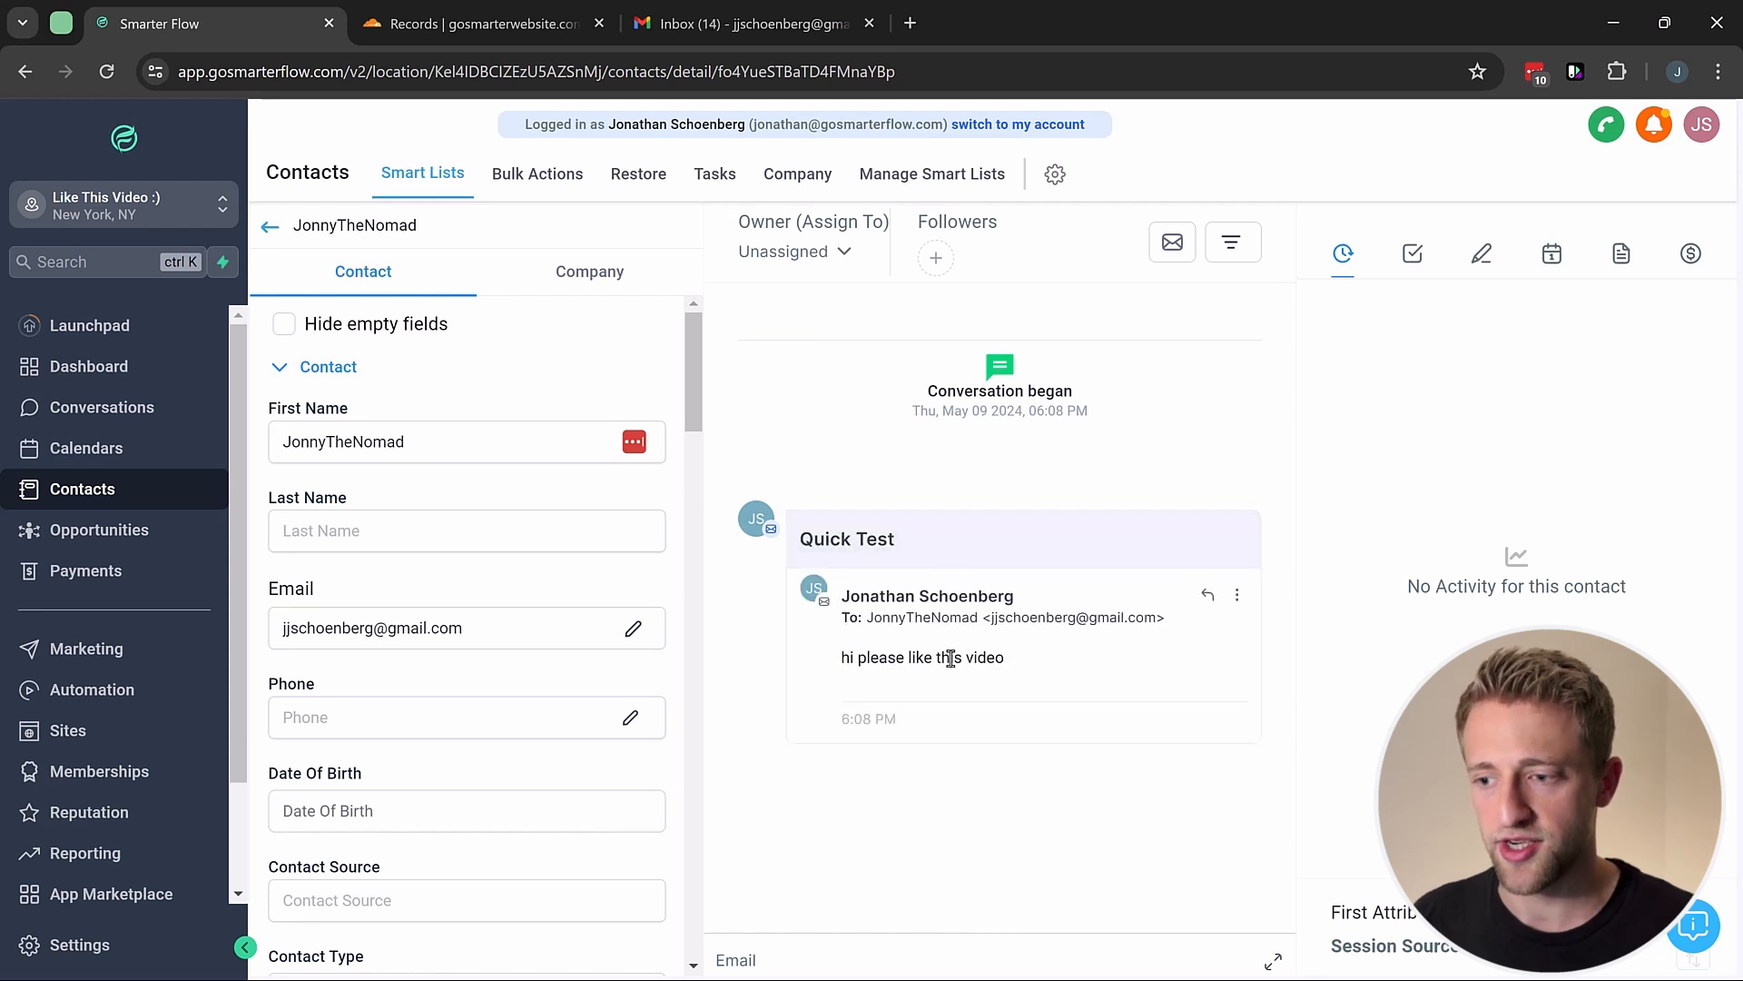
{"action": "left_click", "coordinate": [1236, 595]}
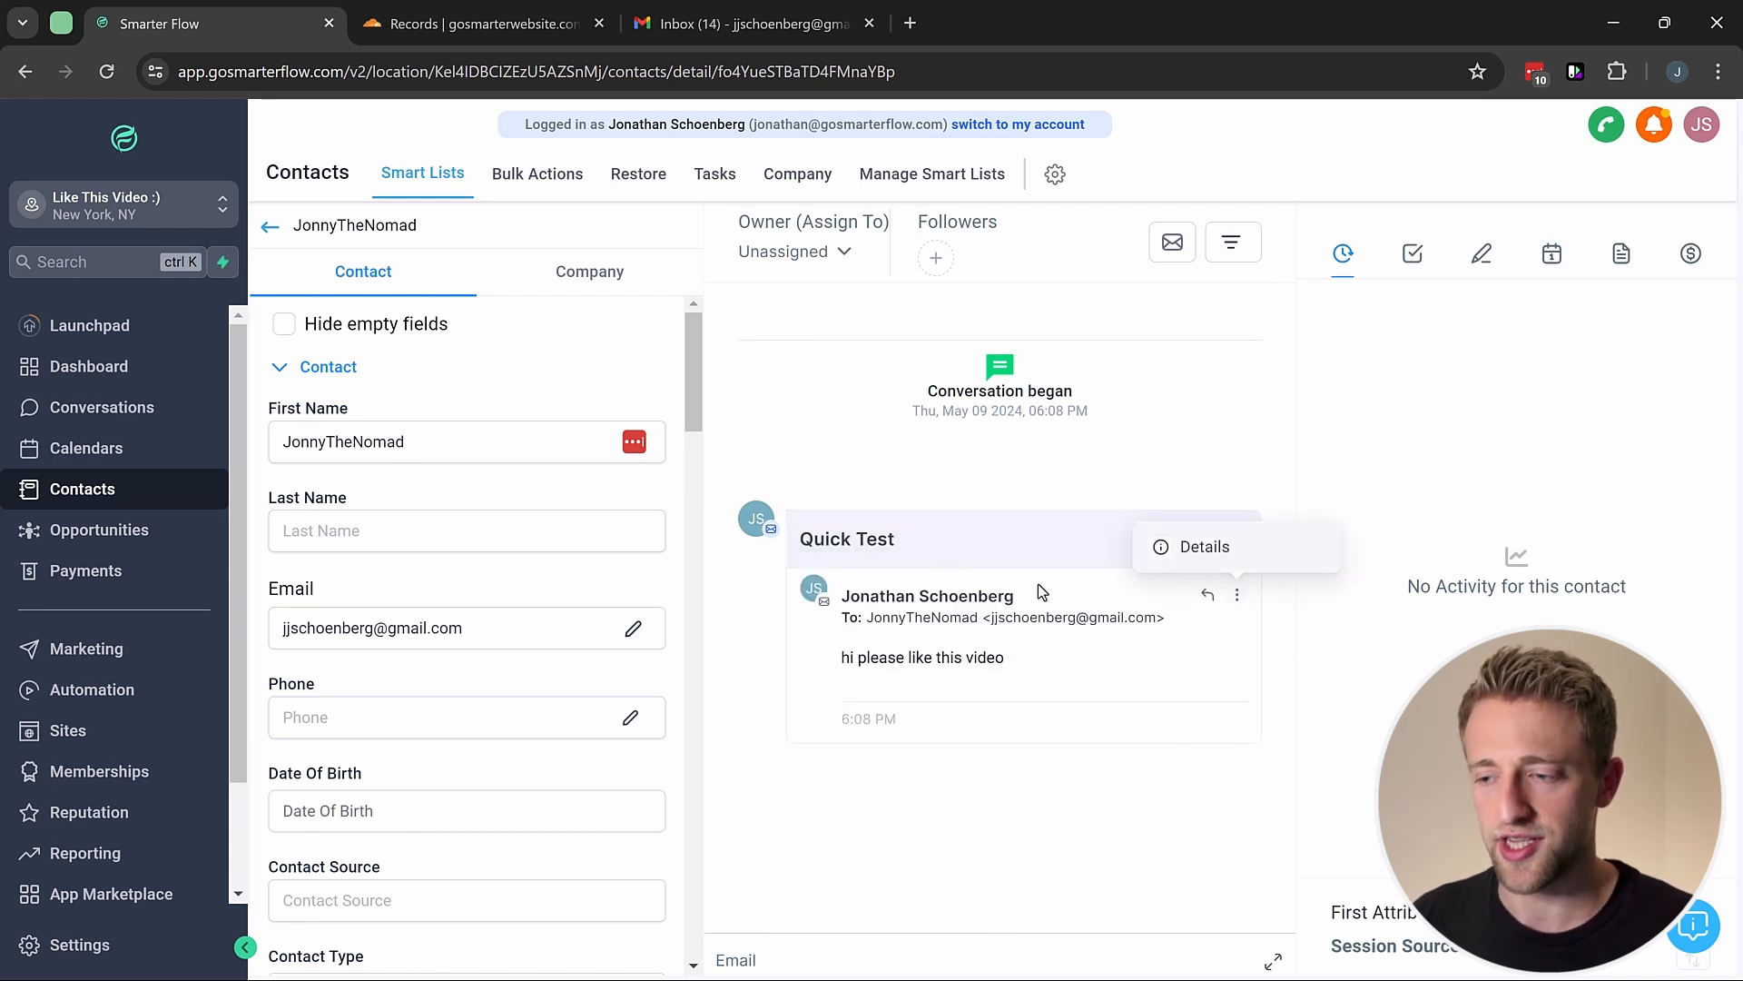
{"action": "left_click", "coordinate": [825, 451]}
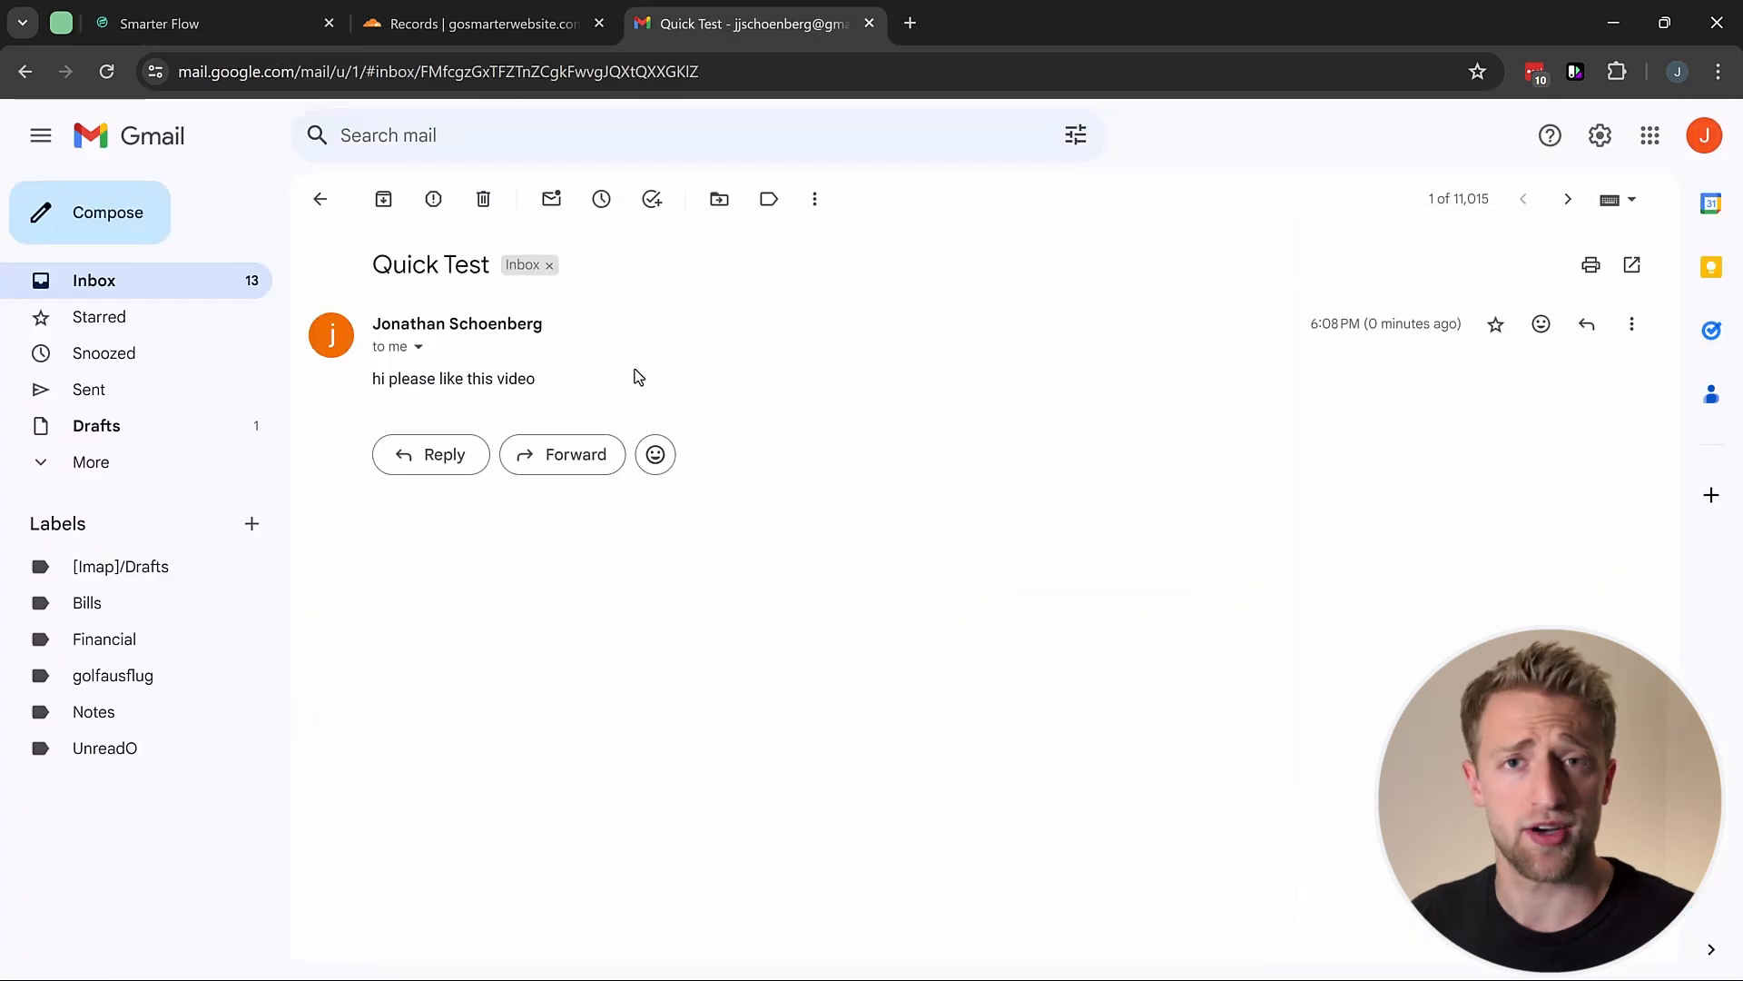
{"action": "left_click", "coordinate": [419, 348]}
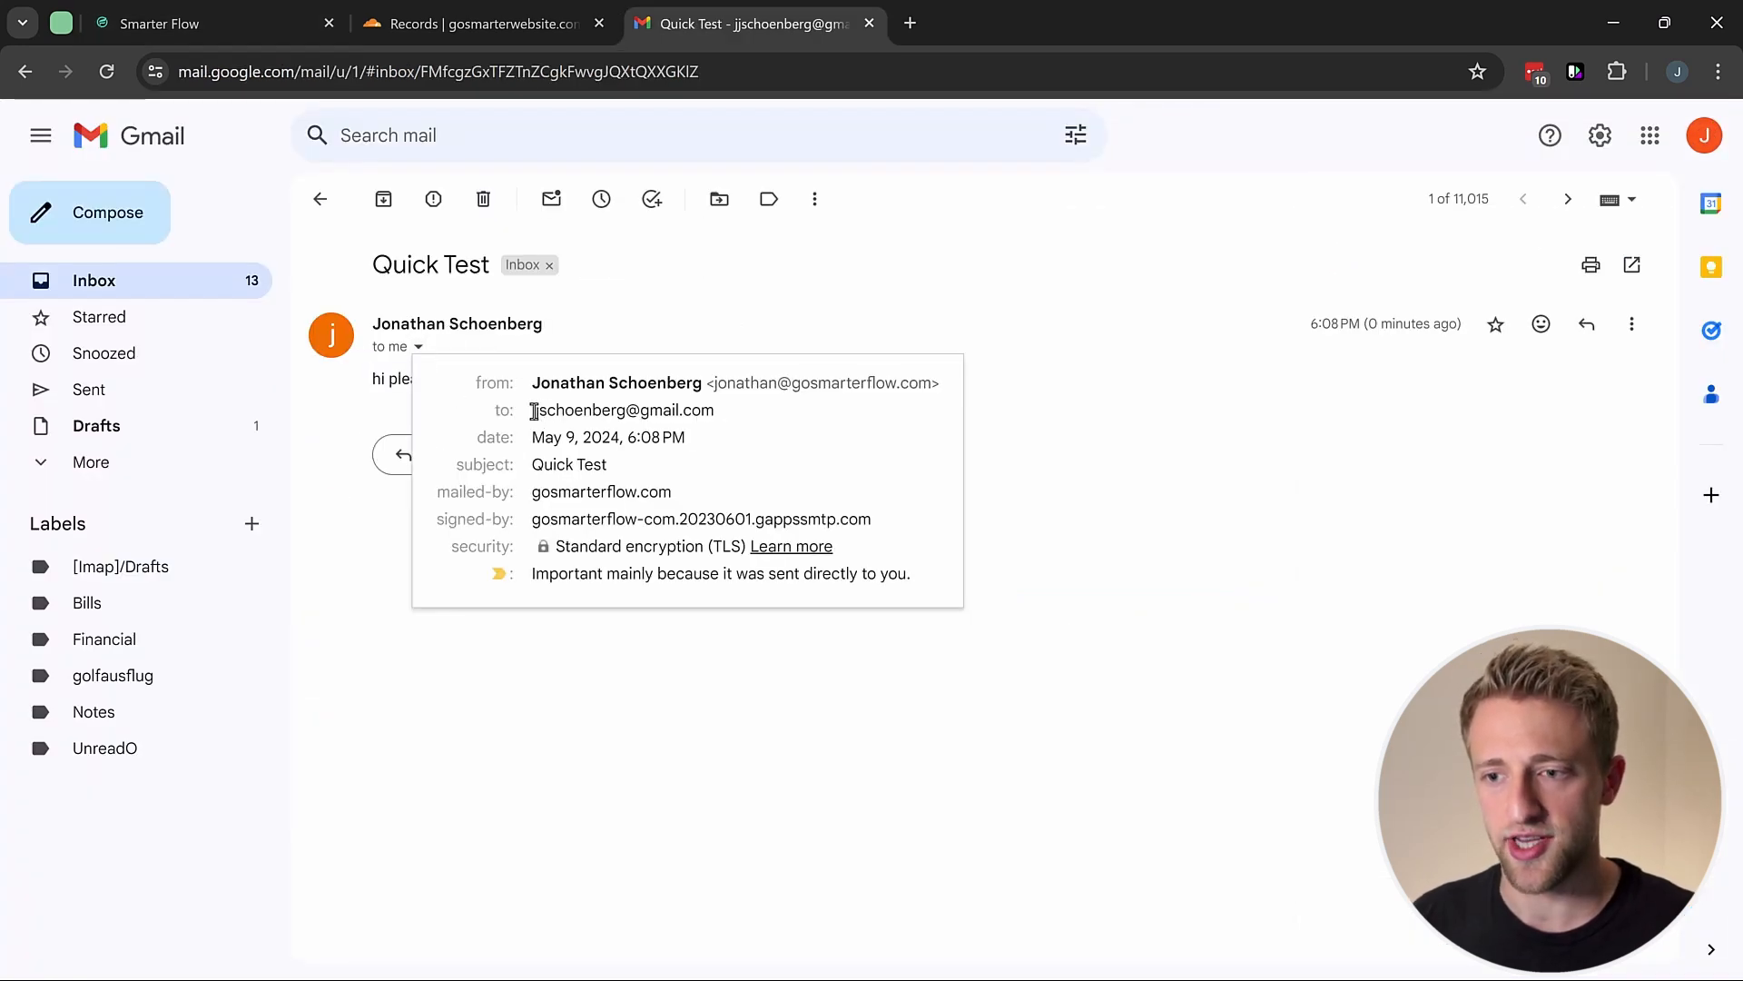
{"action": "left_click_drag", "start_coordinate": [534, 412], "coordinate": [929, 385]}
{"action": "left_click", "coordinate": [746, 418]}
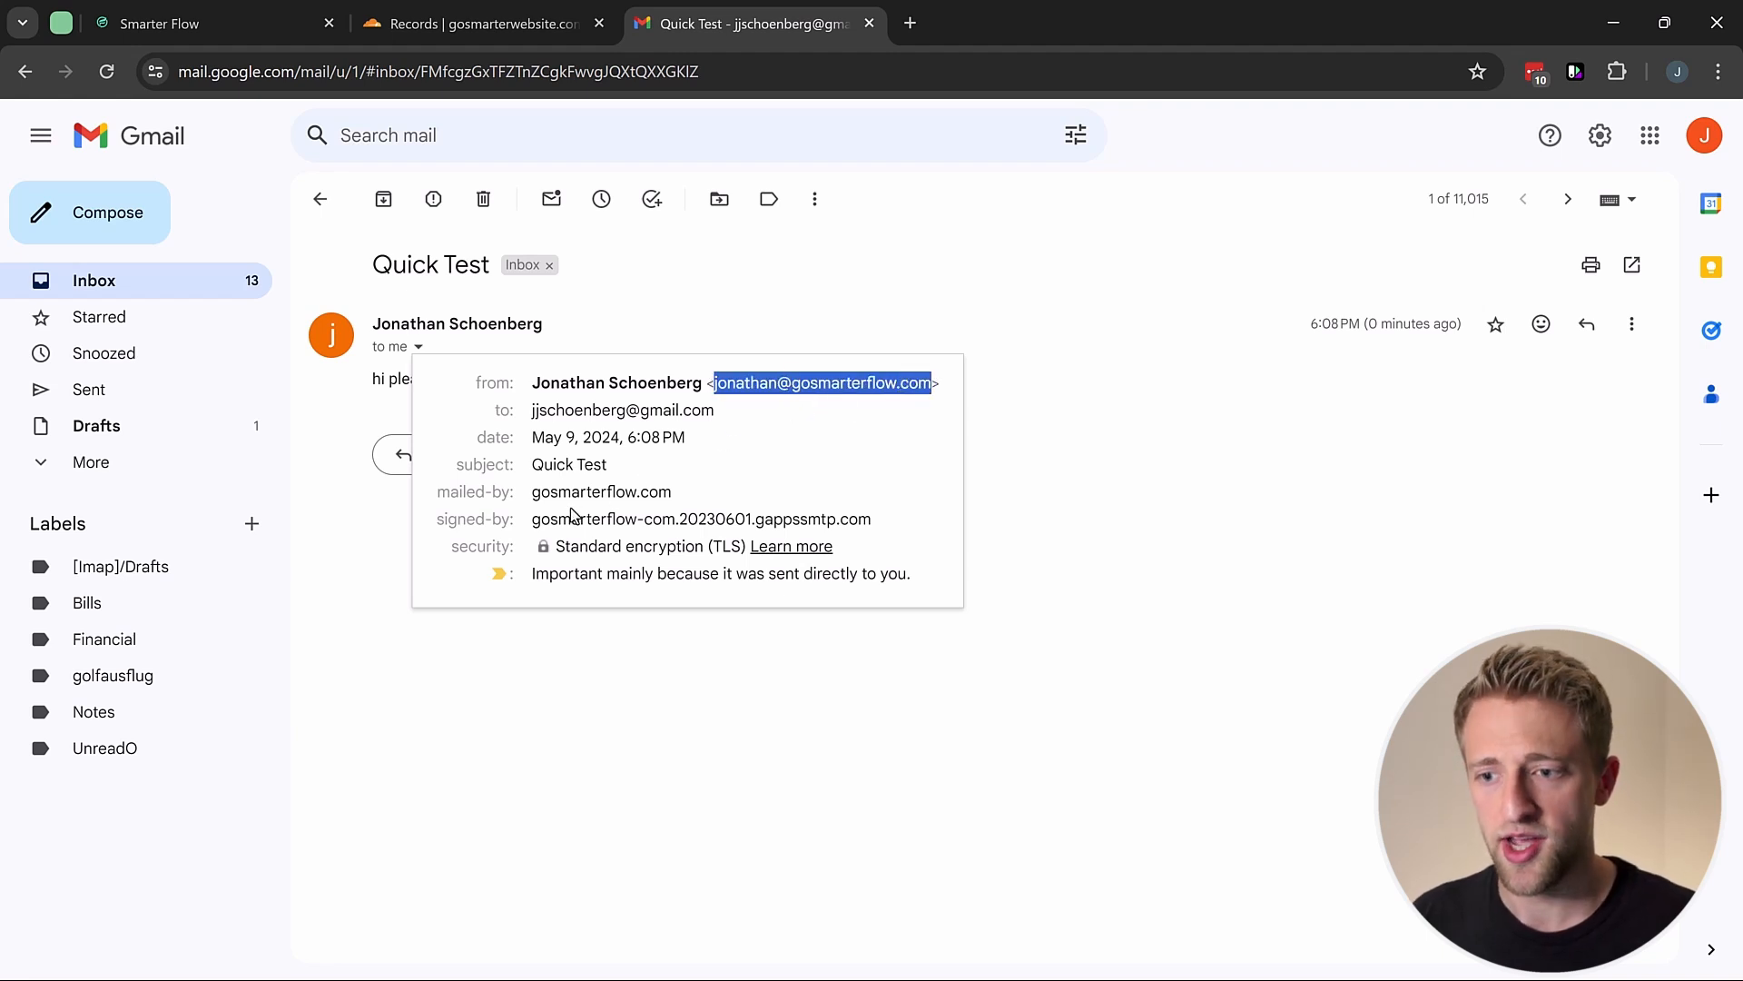
{"action": "left_click", "coordinate": [541, 640]}
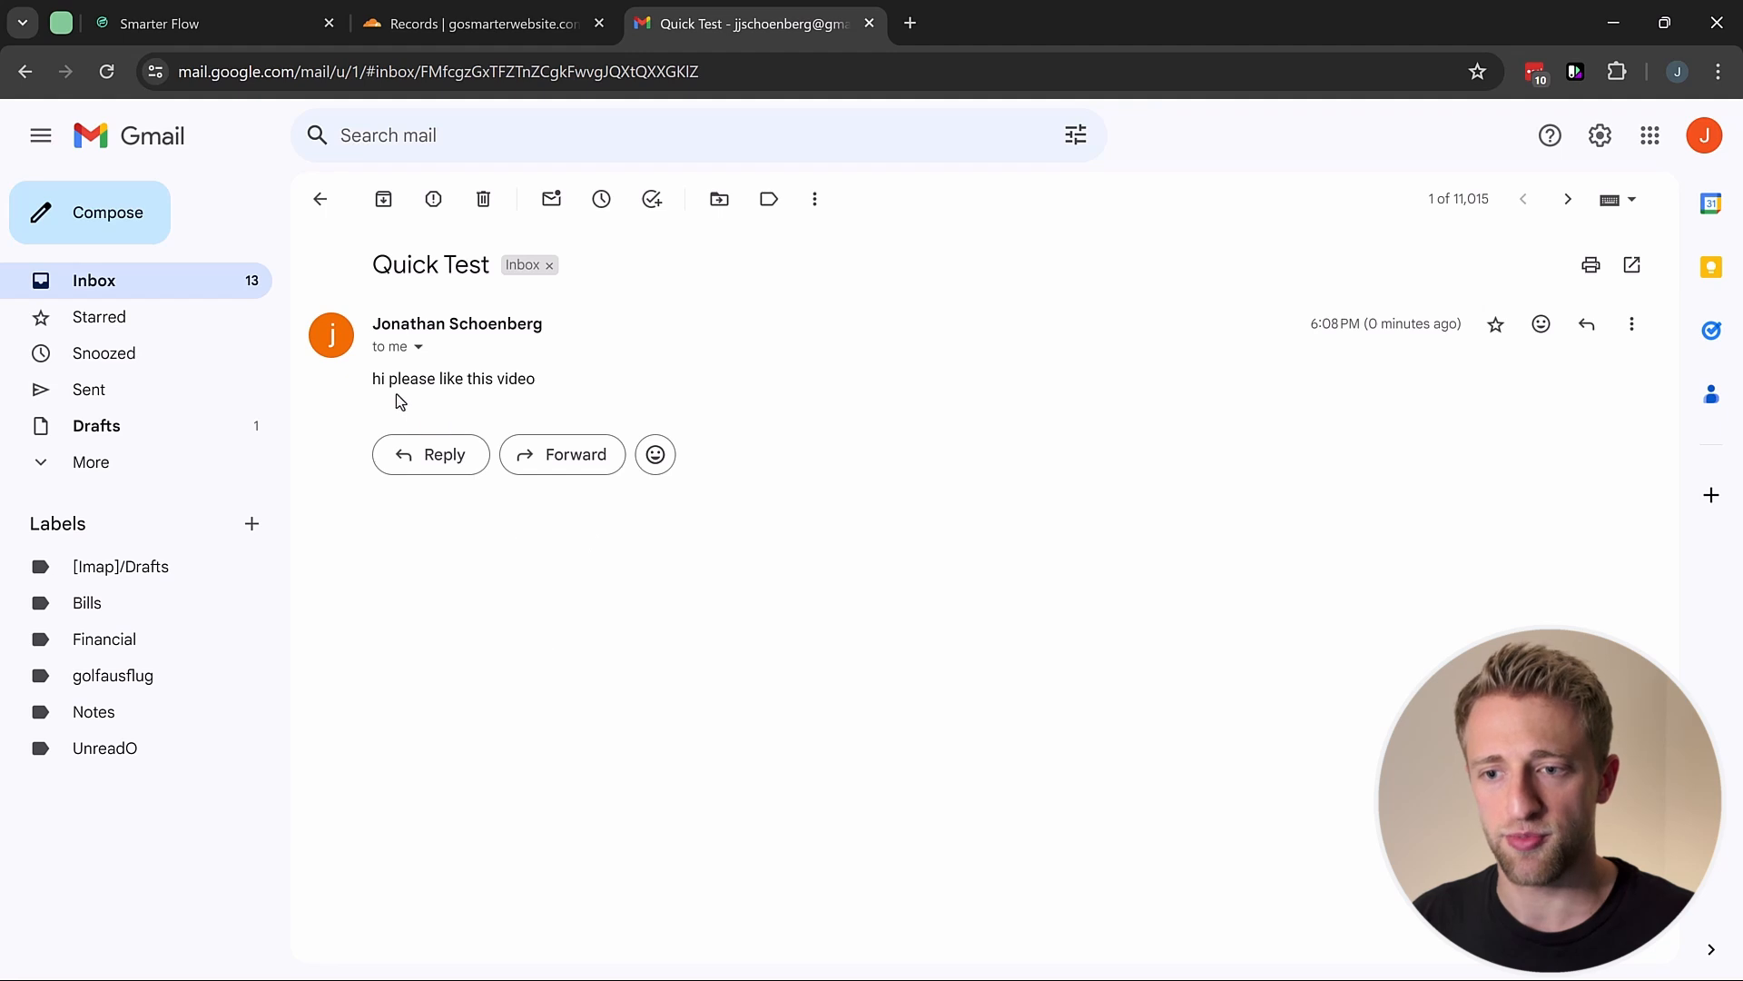
{"action": "left_click_drag", "start_coordinate": [382, 272], "coordinate": [407, 327]}
{"action": "left_click_drag", "start_coordinate": [375, 390], "coordinate": [550, 394]}
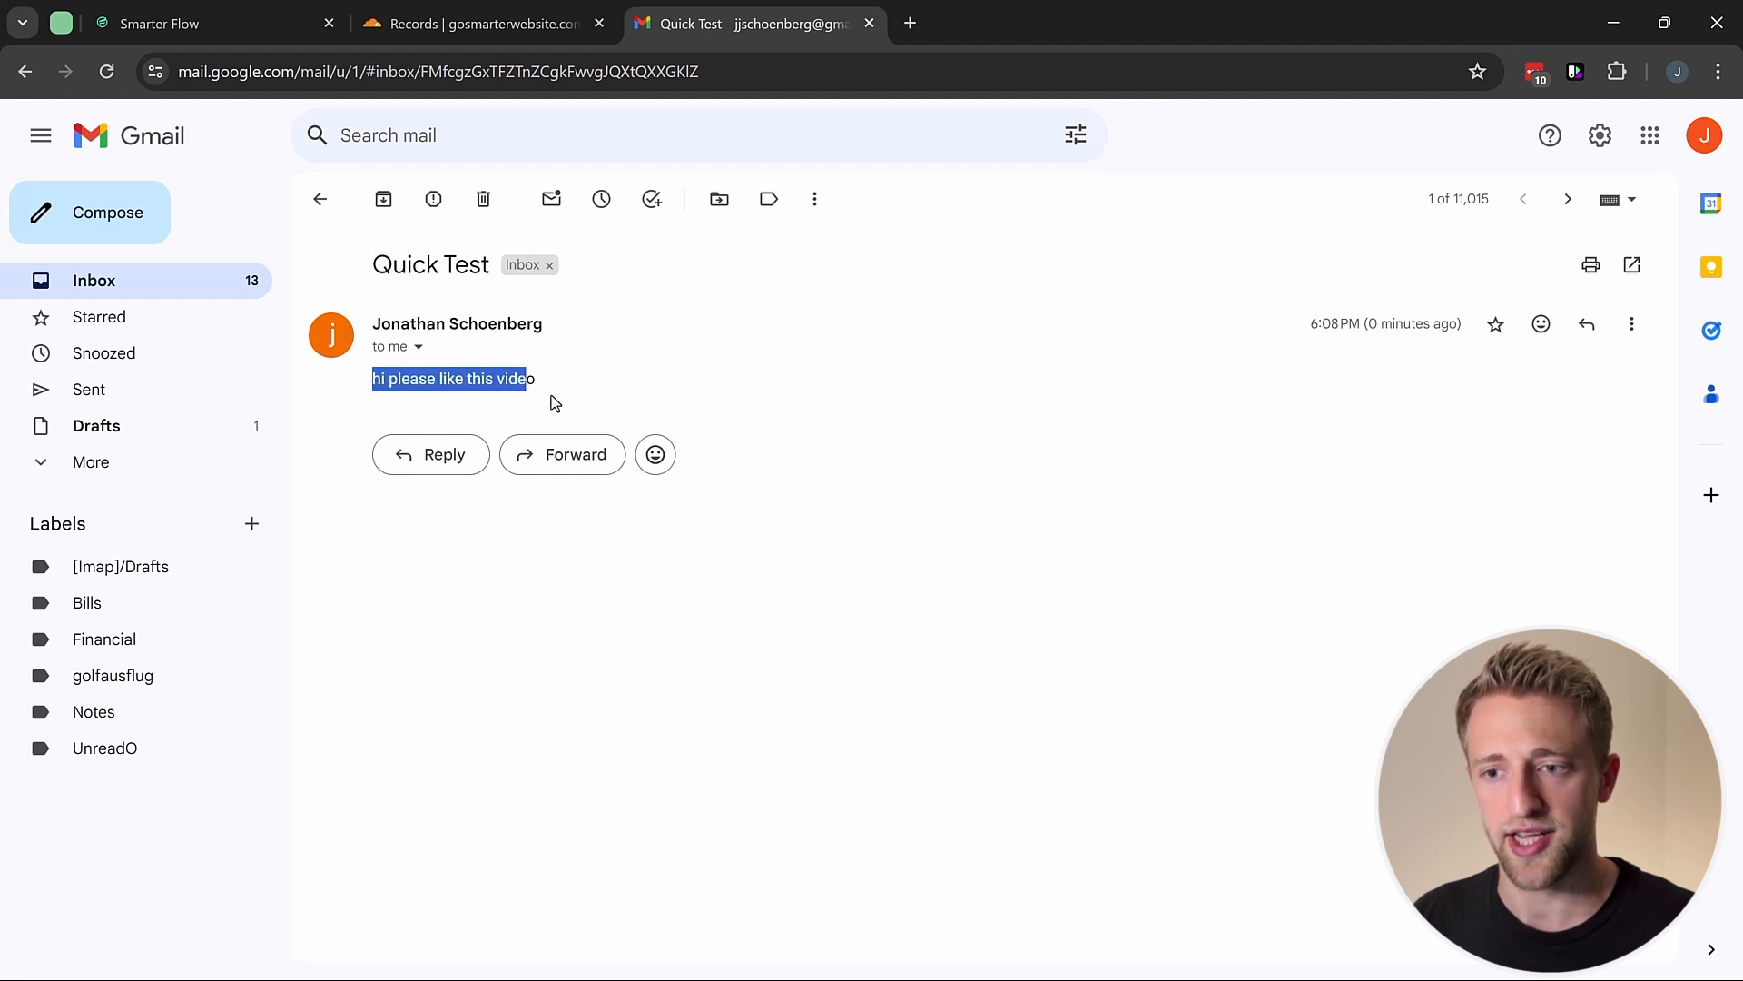
{"action": "left_click", "coordinate": [550, 394]}
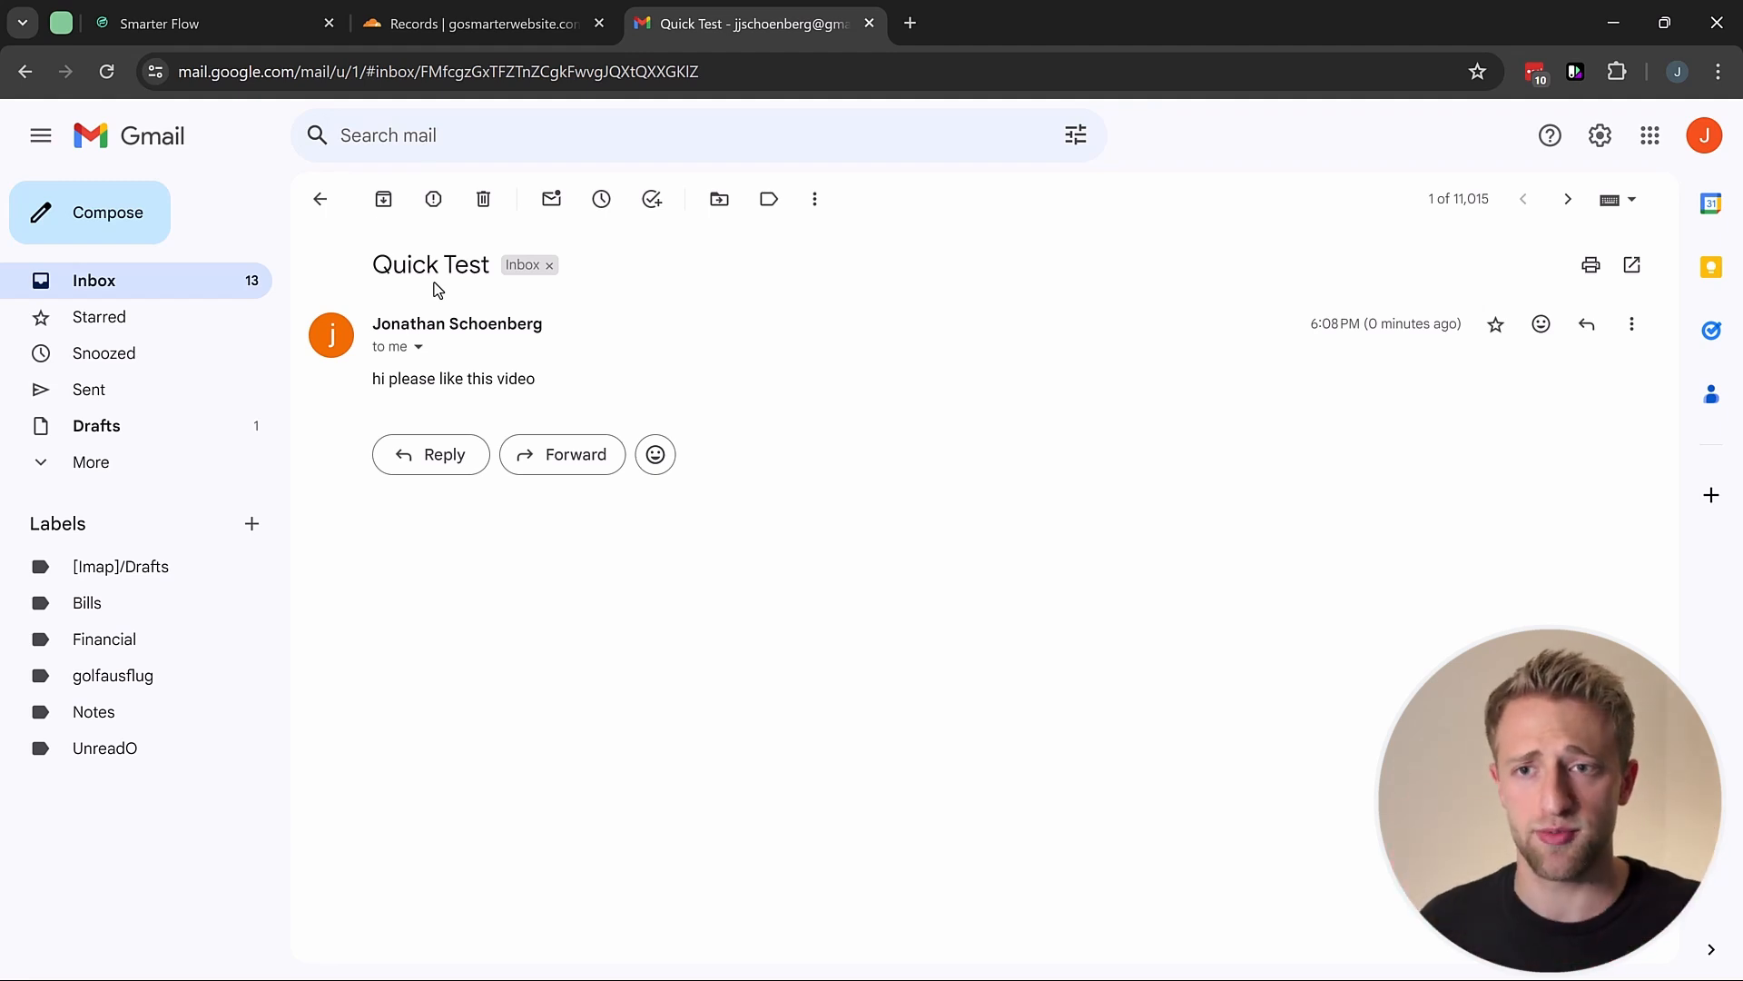
Step: Return to the test contact's record and type 'sfsdgsgs' into a new email composer
{"action": "left_click", "coordinate": [244, 20]}
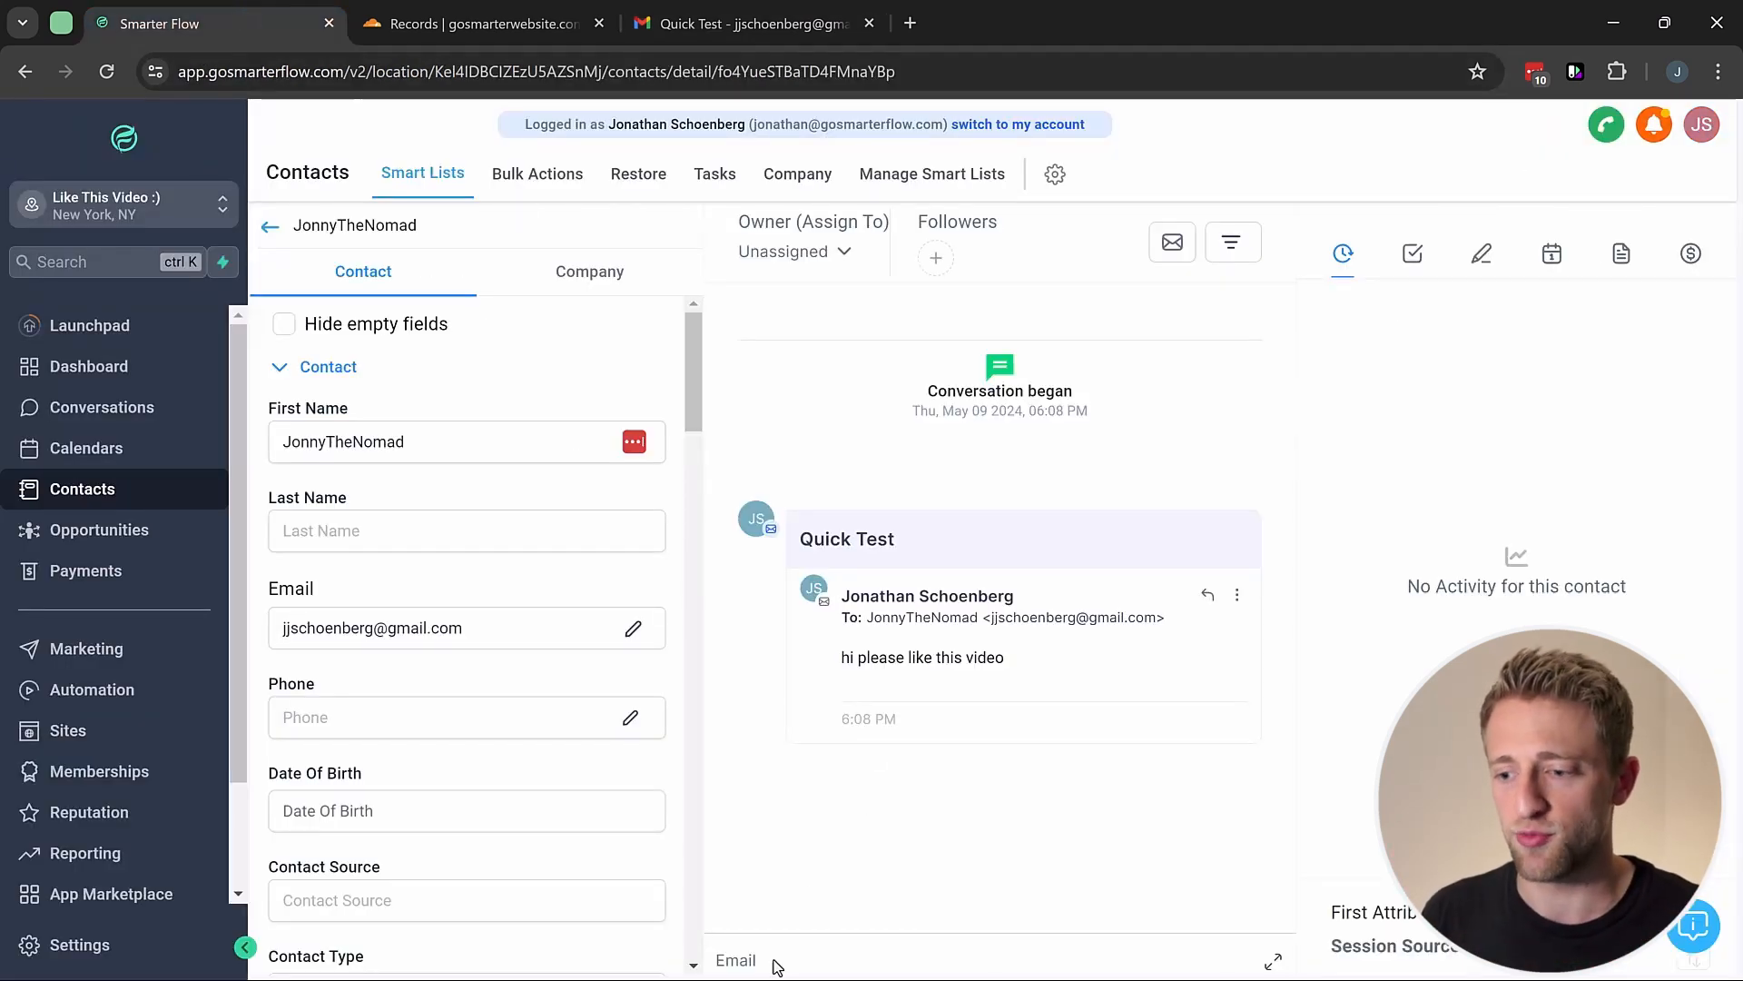
{"action": "left_click", "coordinate": [745, 962]}
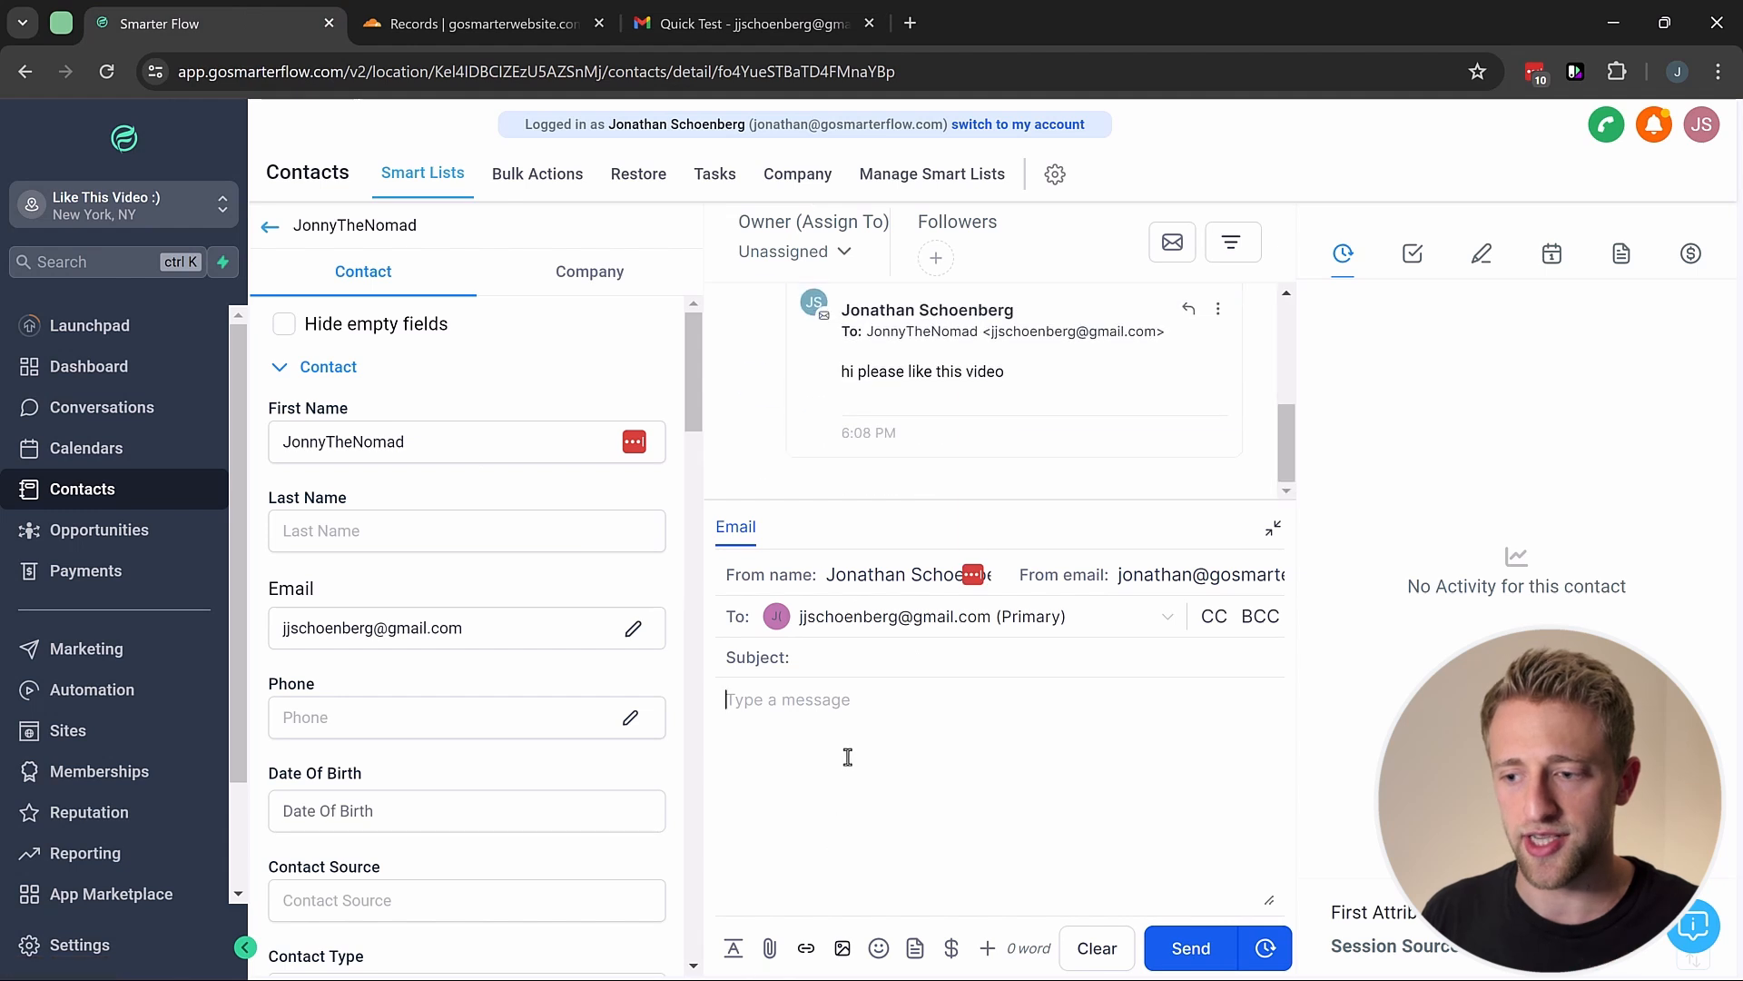
{"action": "type", "text": "sfsdgsgsgs"}
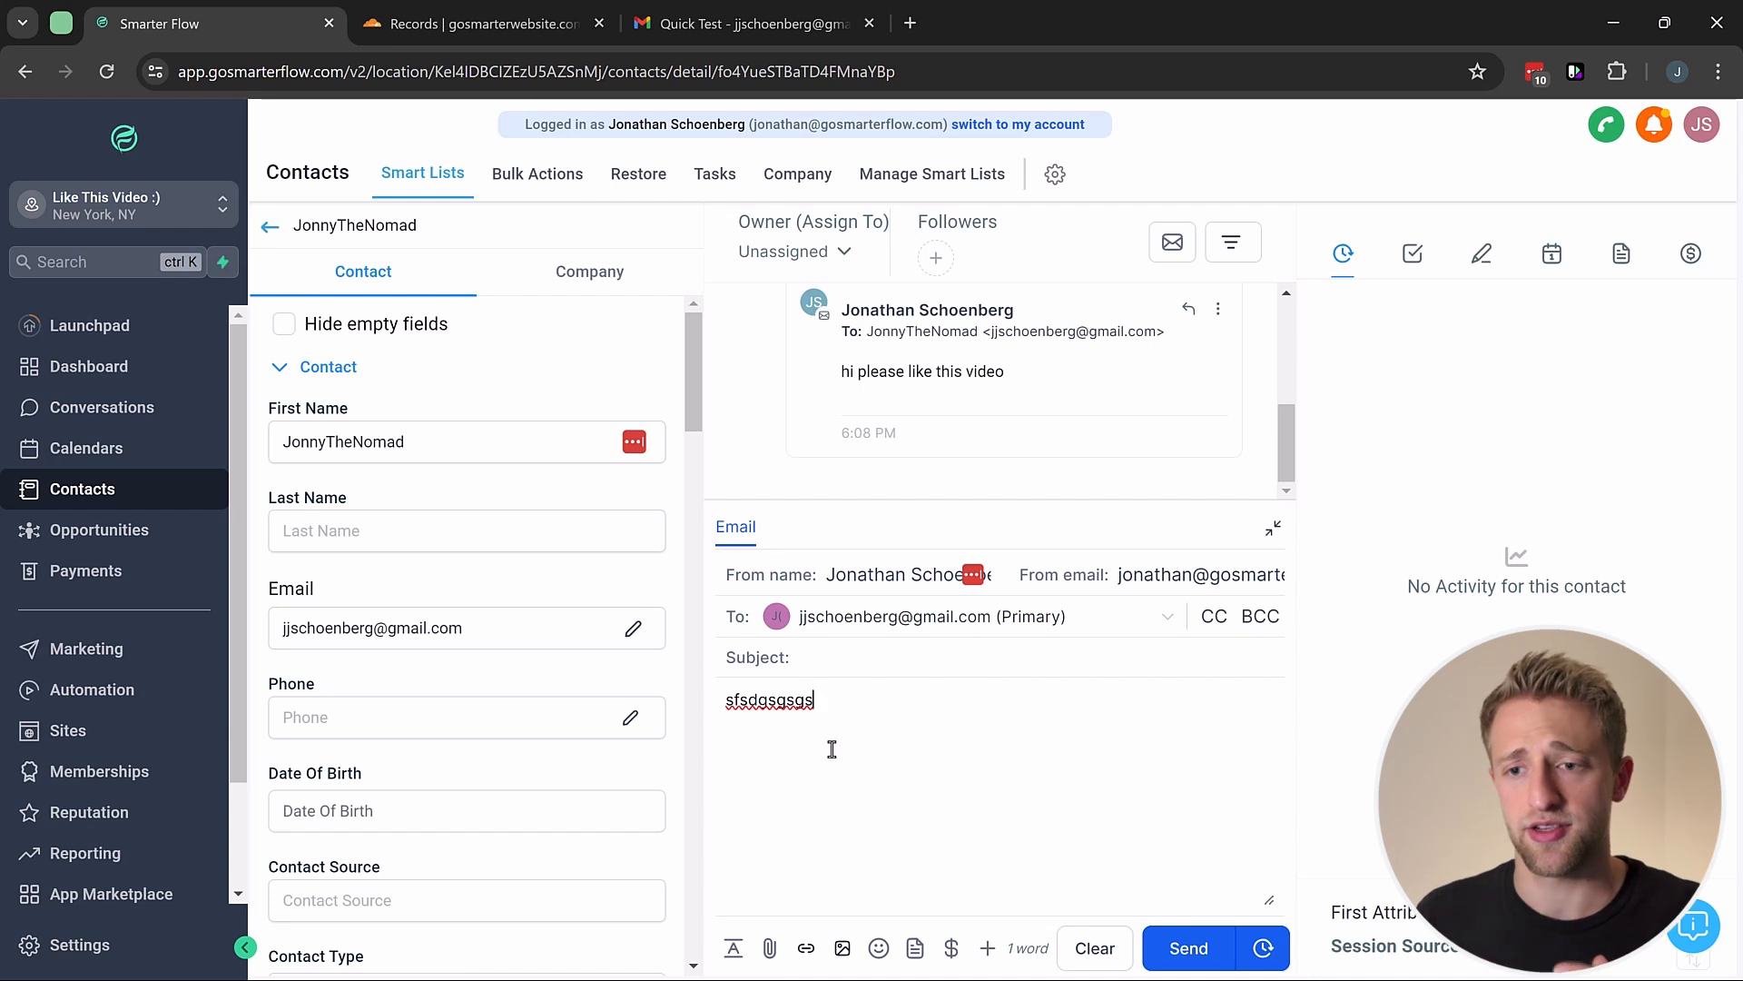
Step: Open the contact's conversation from the All tab in Conversations
{"action": "left_click", "coordinate": [111, 410]}
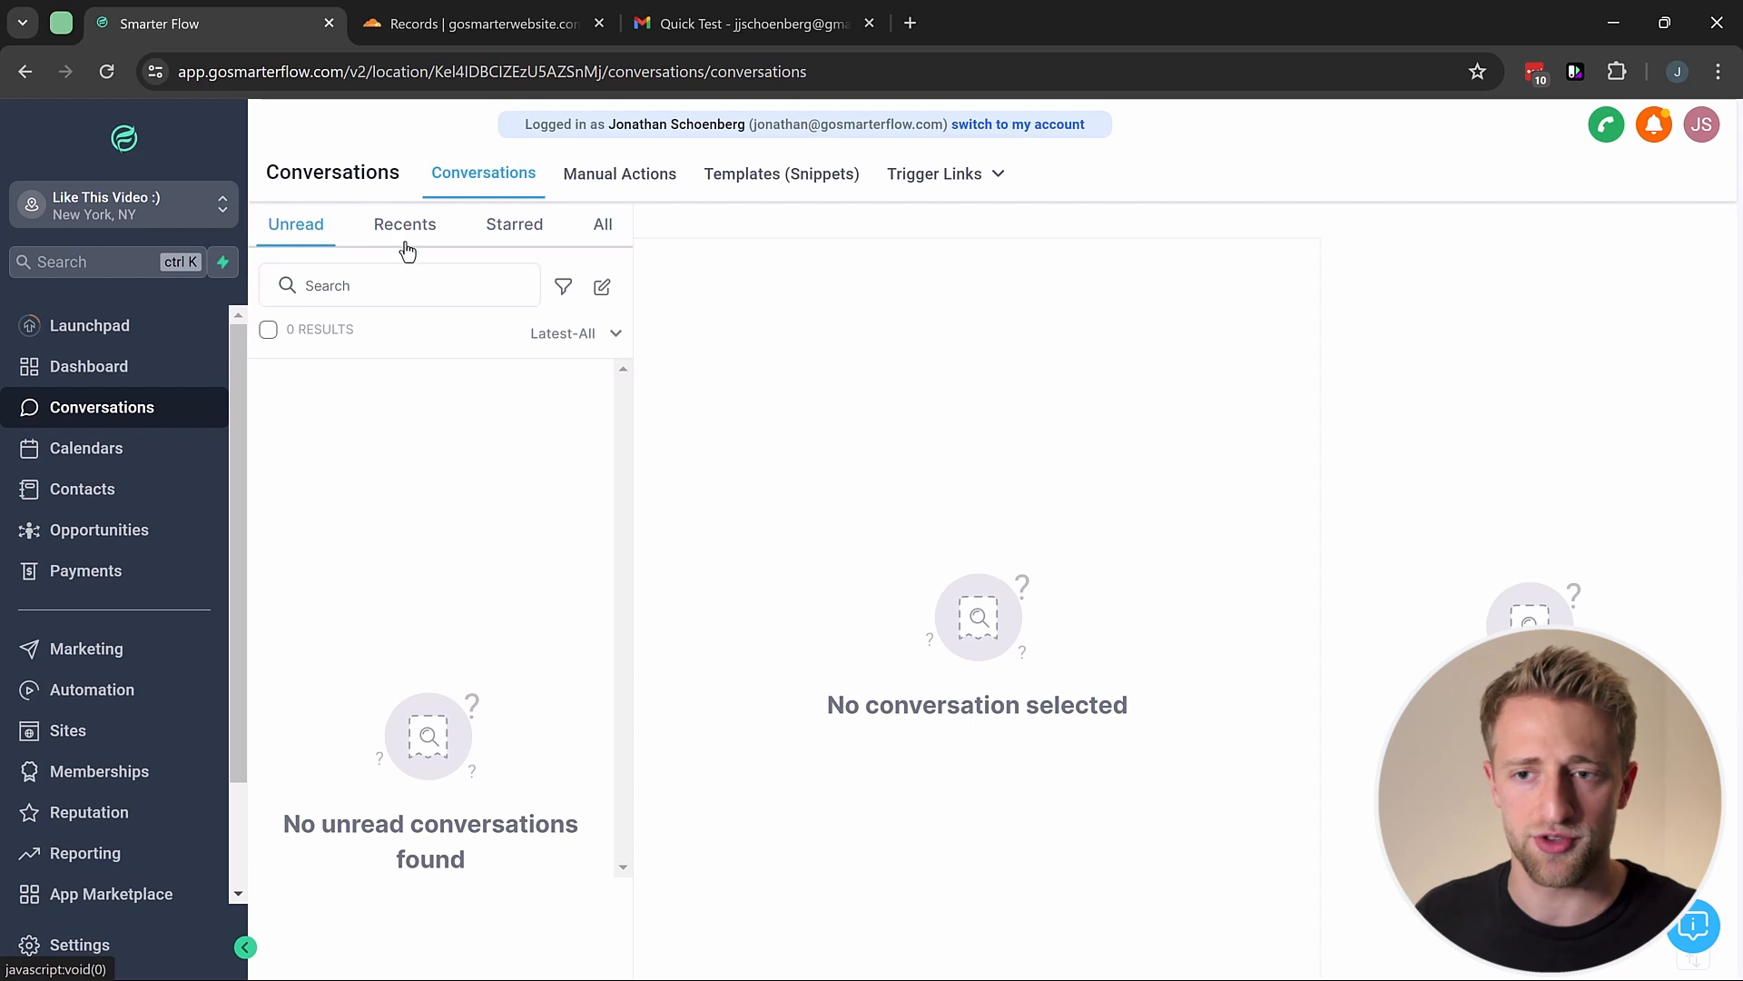
{"action": "left_click", "coordinate": [606, 229]}
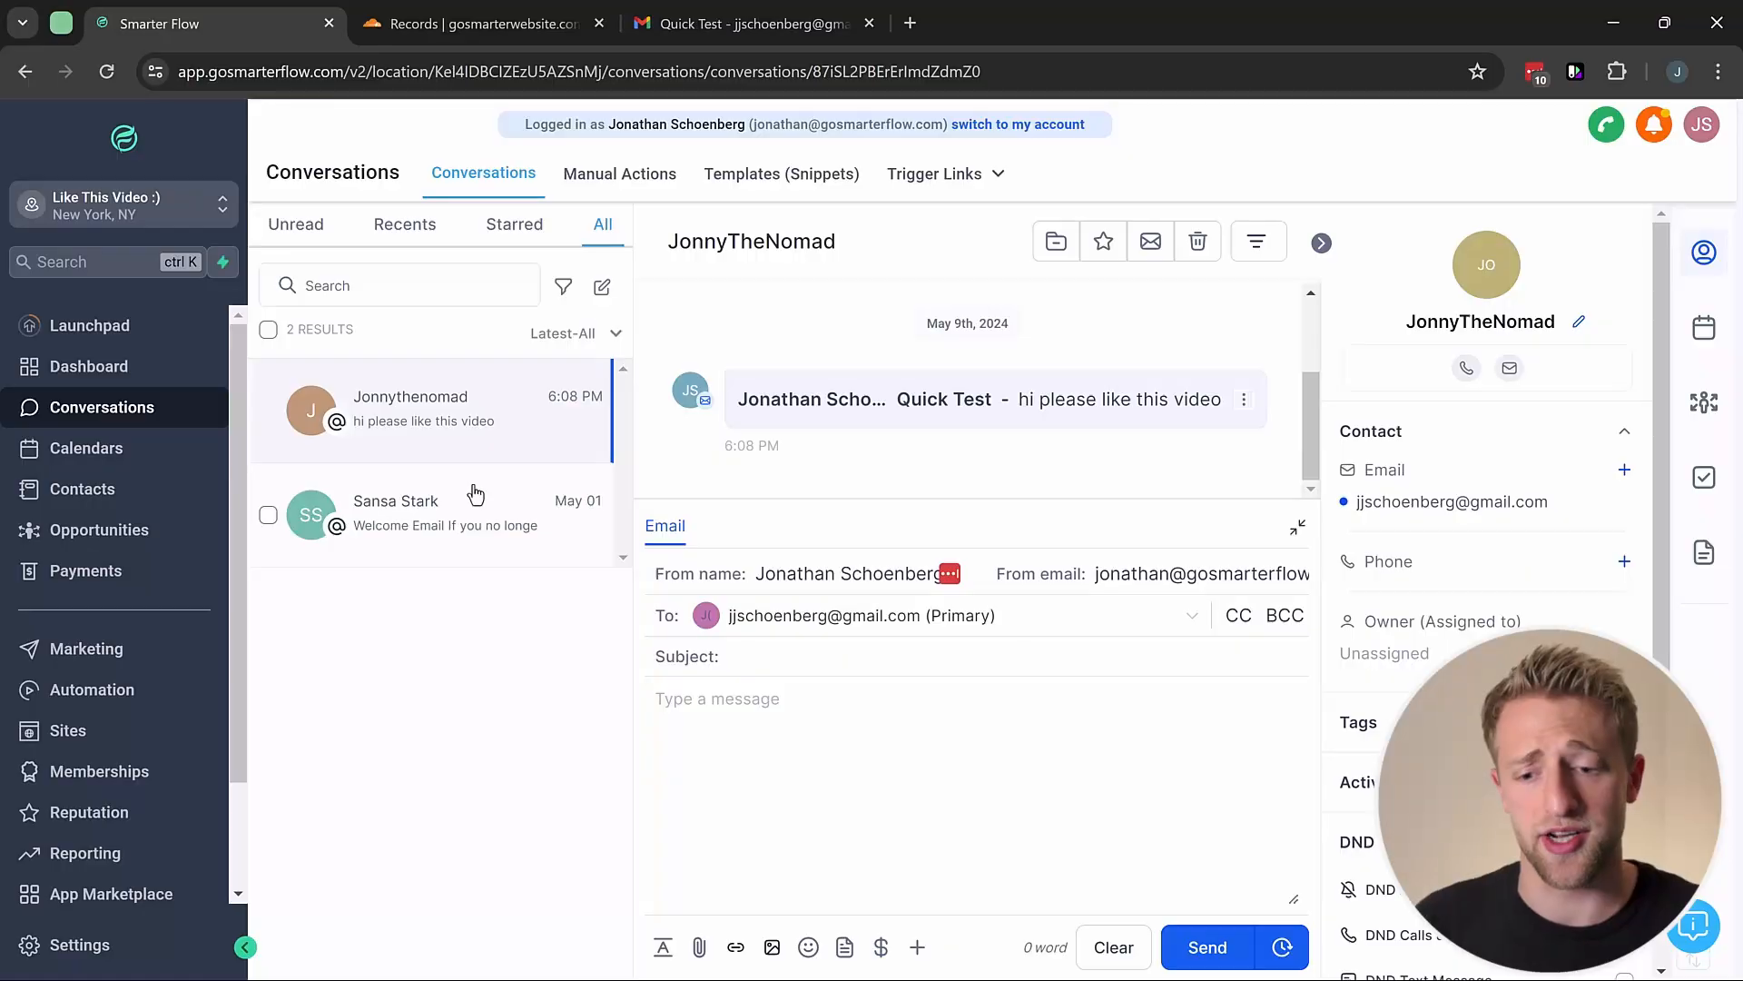
{"action": "left_click", "coordinate": [73, 947]}
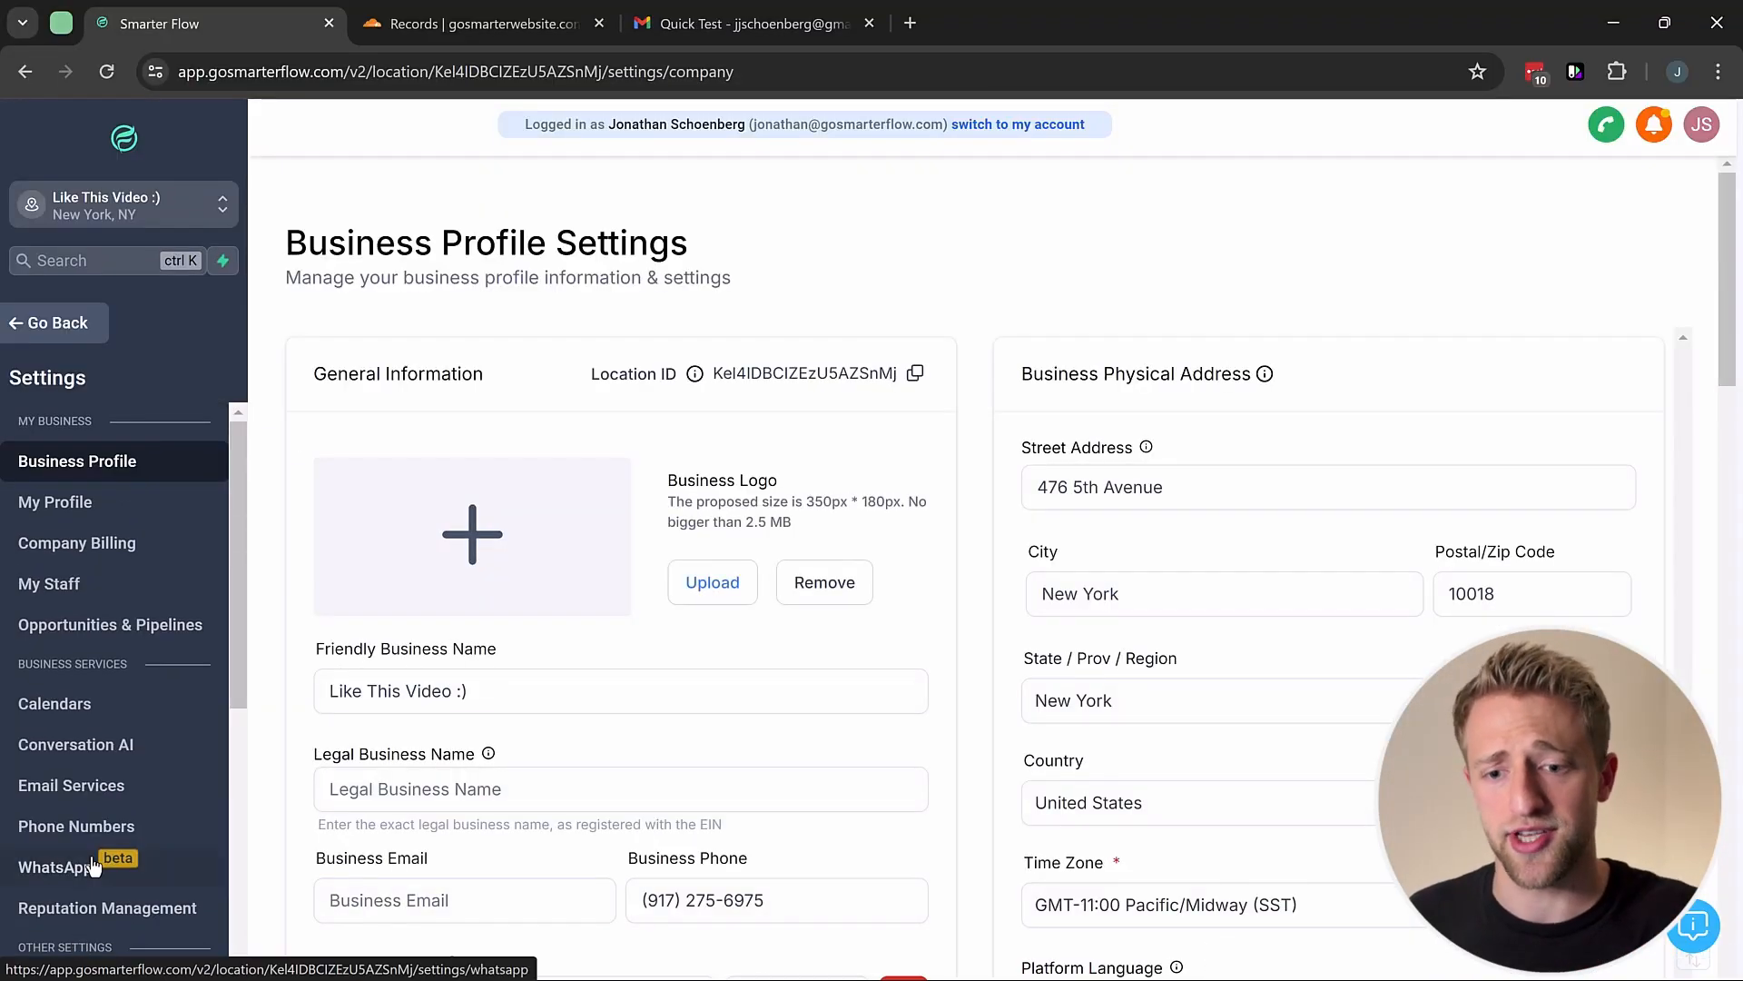
Step: Open Email Services settings and dismiss the Boost Your Email Deliverability! notification
{"action": "left_click", "coordinate": [71, 788]}
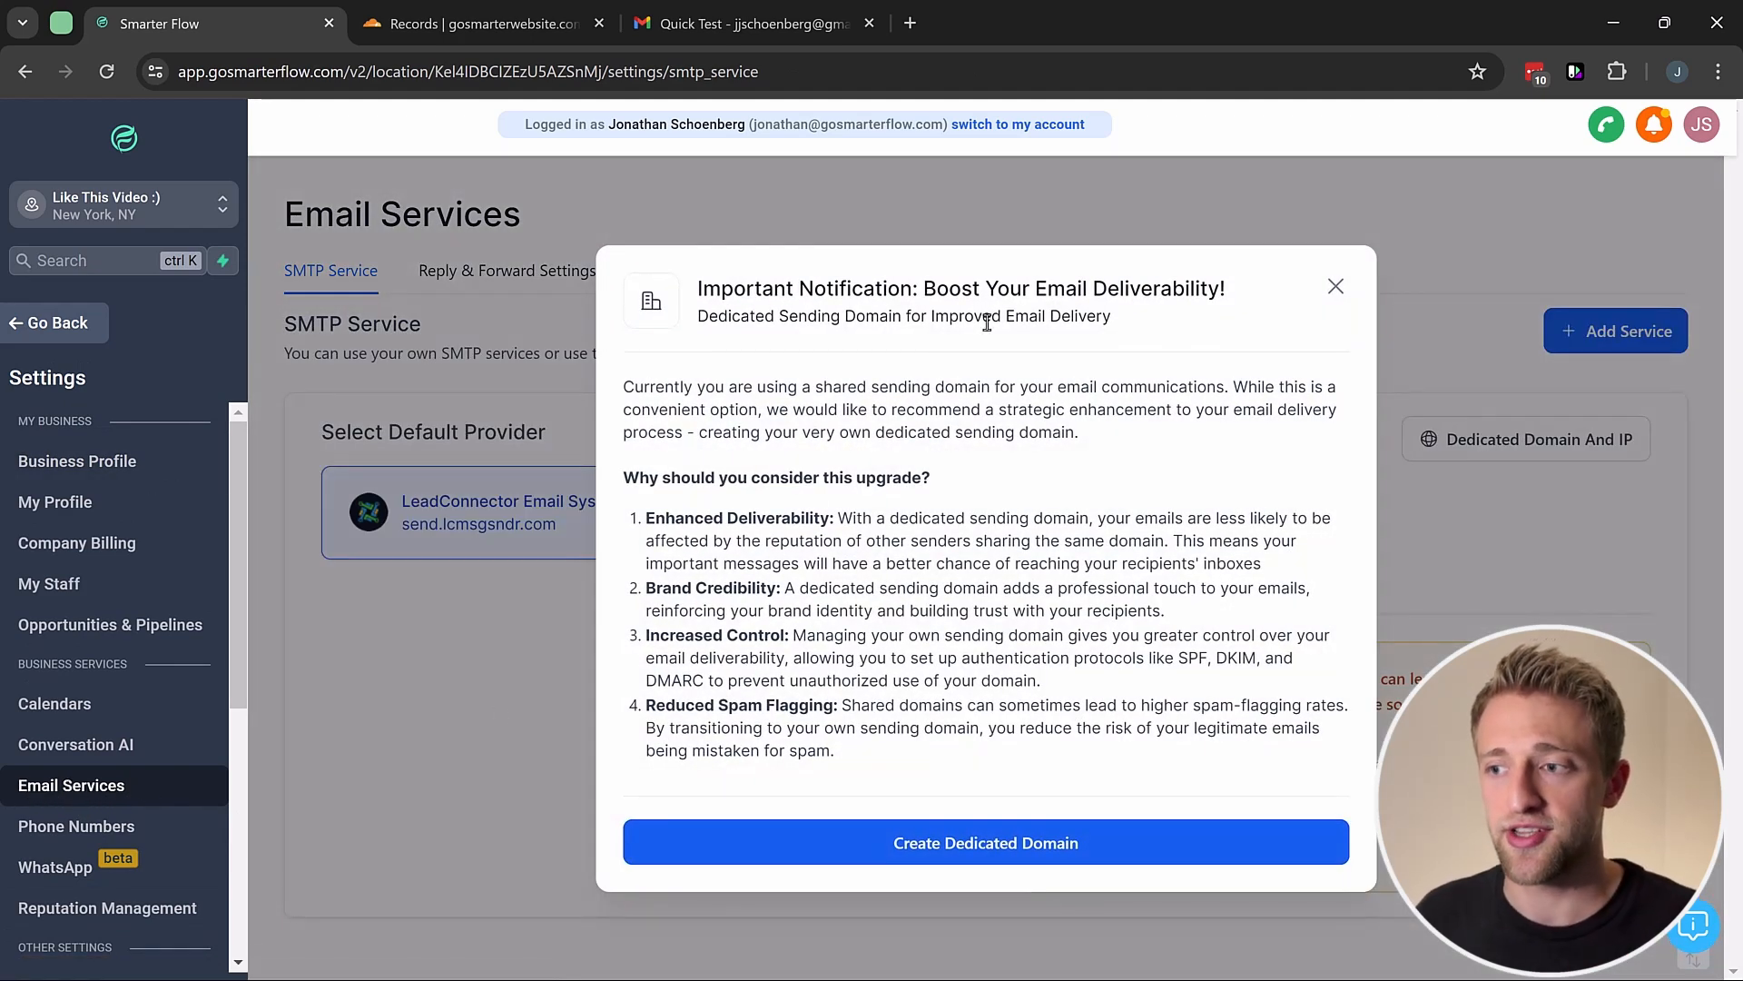
{"action": "left_click_drag", "start_coordinate": [931, 291], "coordinate": [1249, 293]}
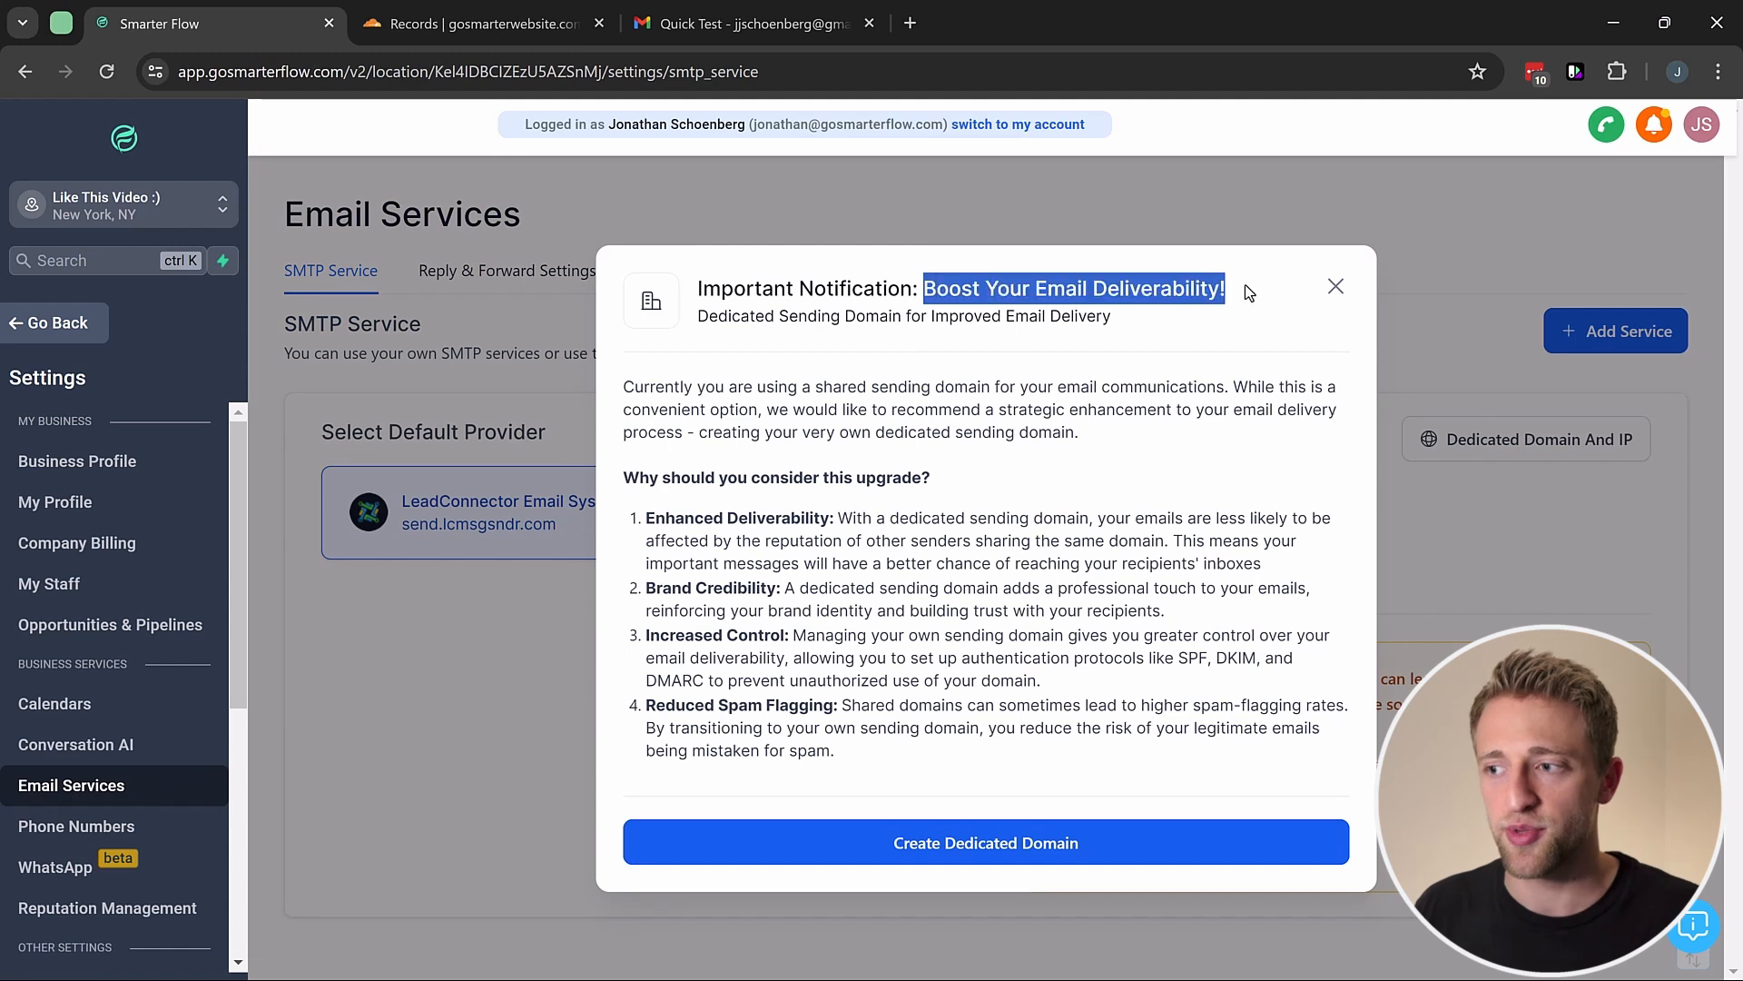
{"action": "left_click", "coordinate": [1056, 364]}
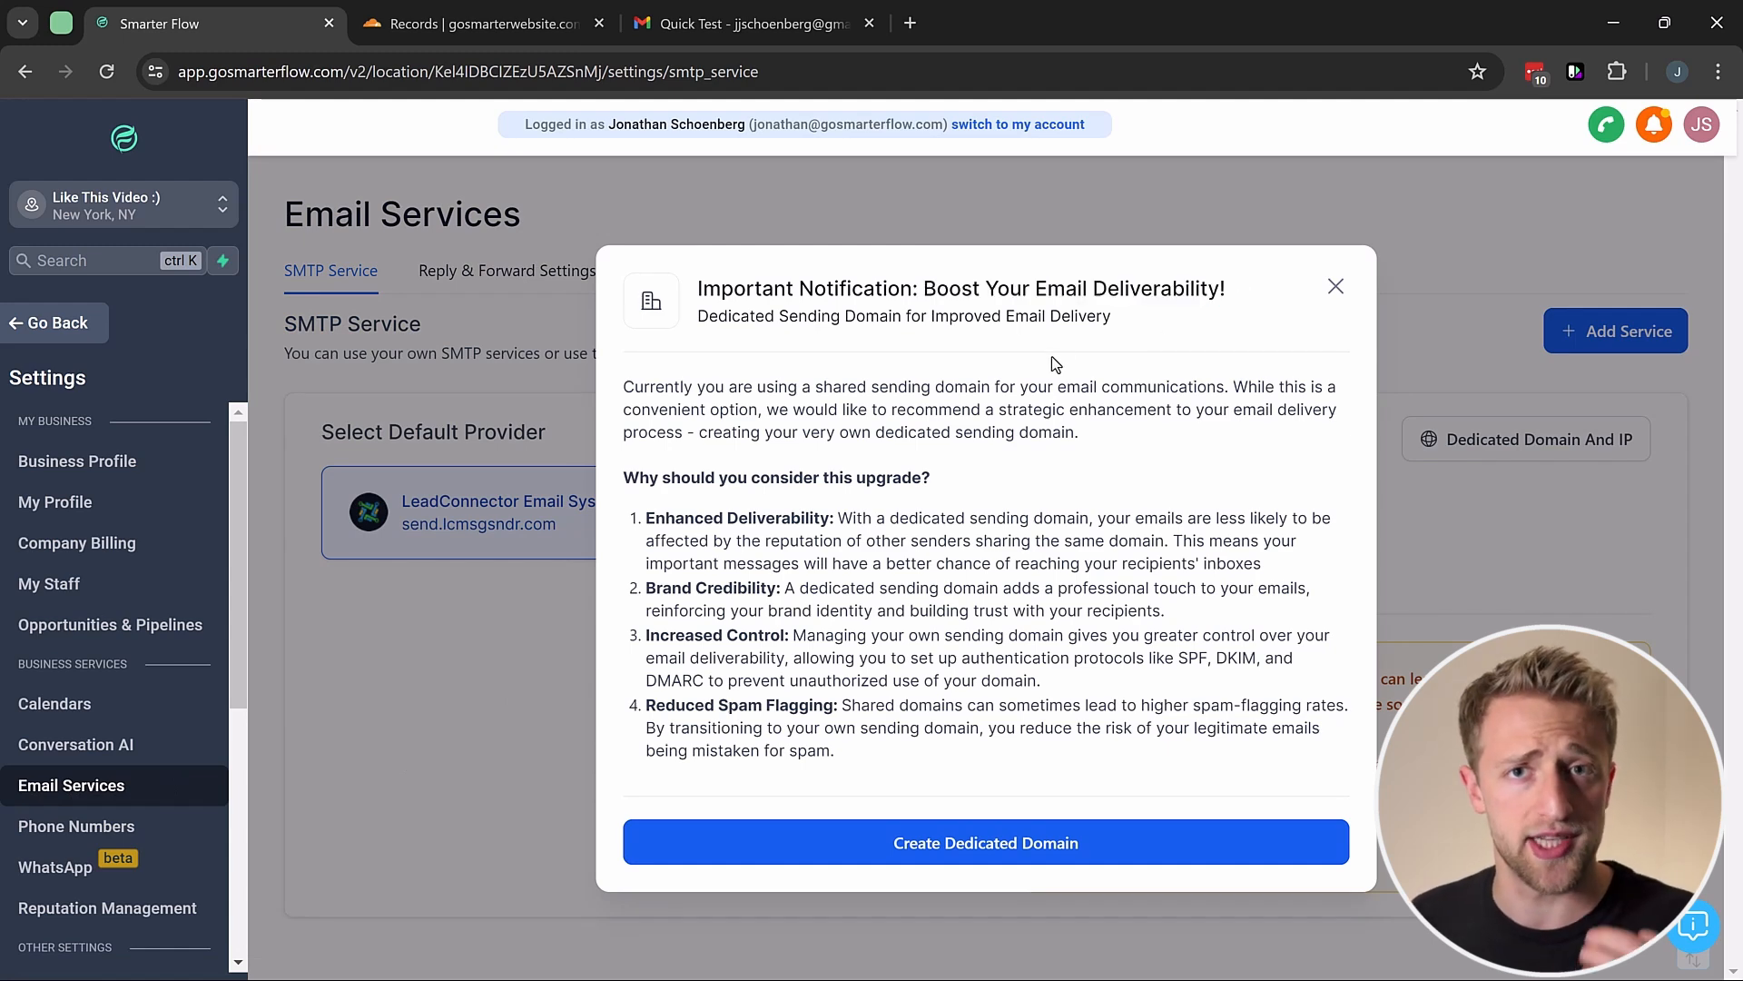
{"action": "left_click", "coordinate": [1336, 289]}
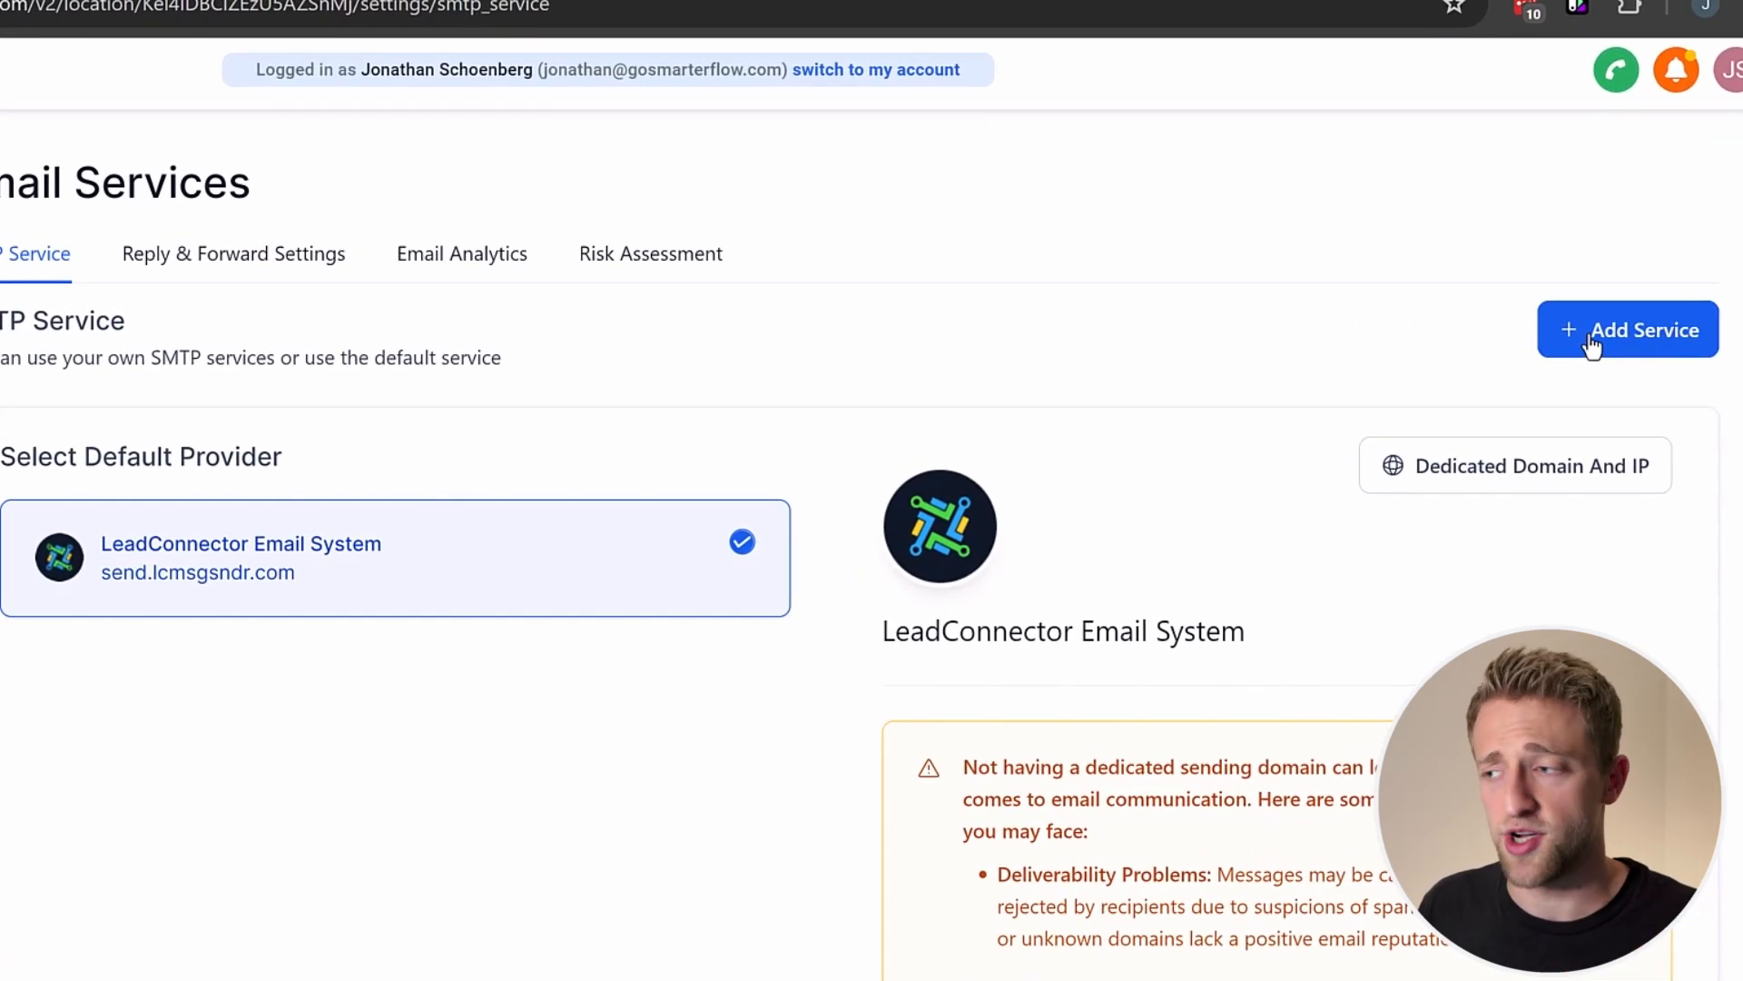
Step: Start adding an email service and inspect the server, port and username fields under the Other provider
{"action": "left_click", "coordinate": [1591, 345]}
{"action": "left_click", "coordinate": [842, 706]}
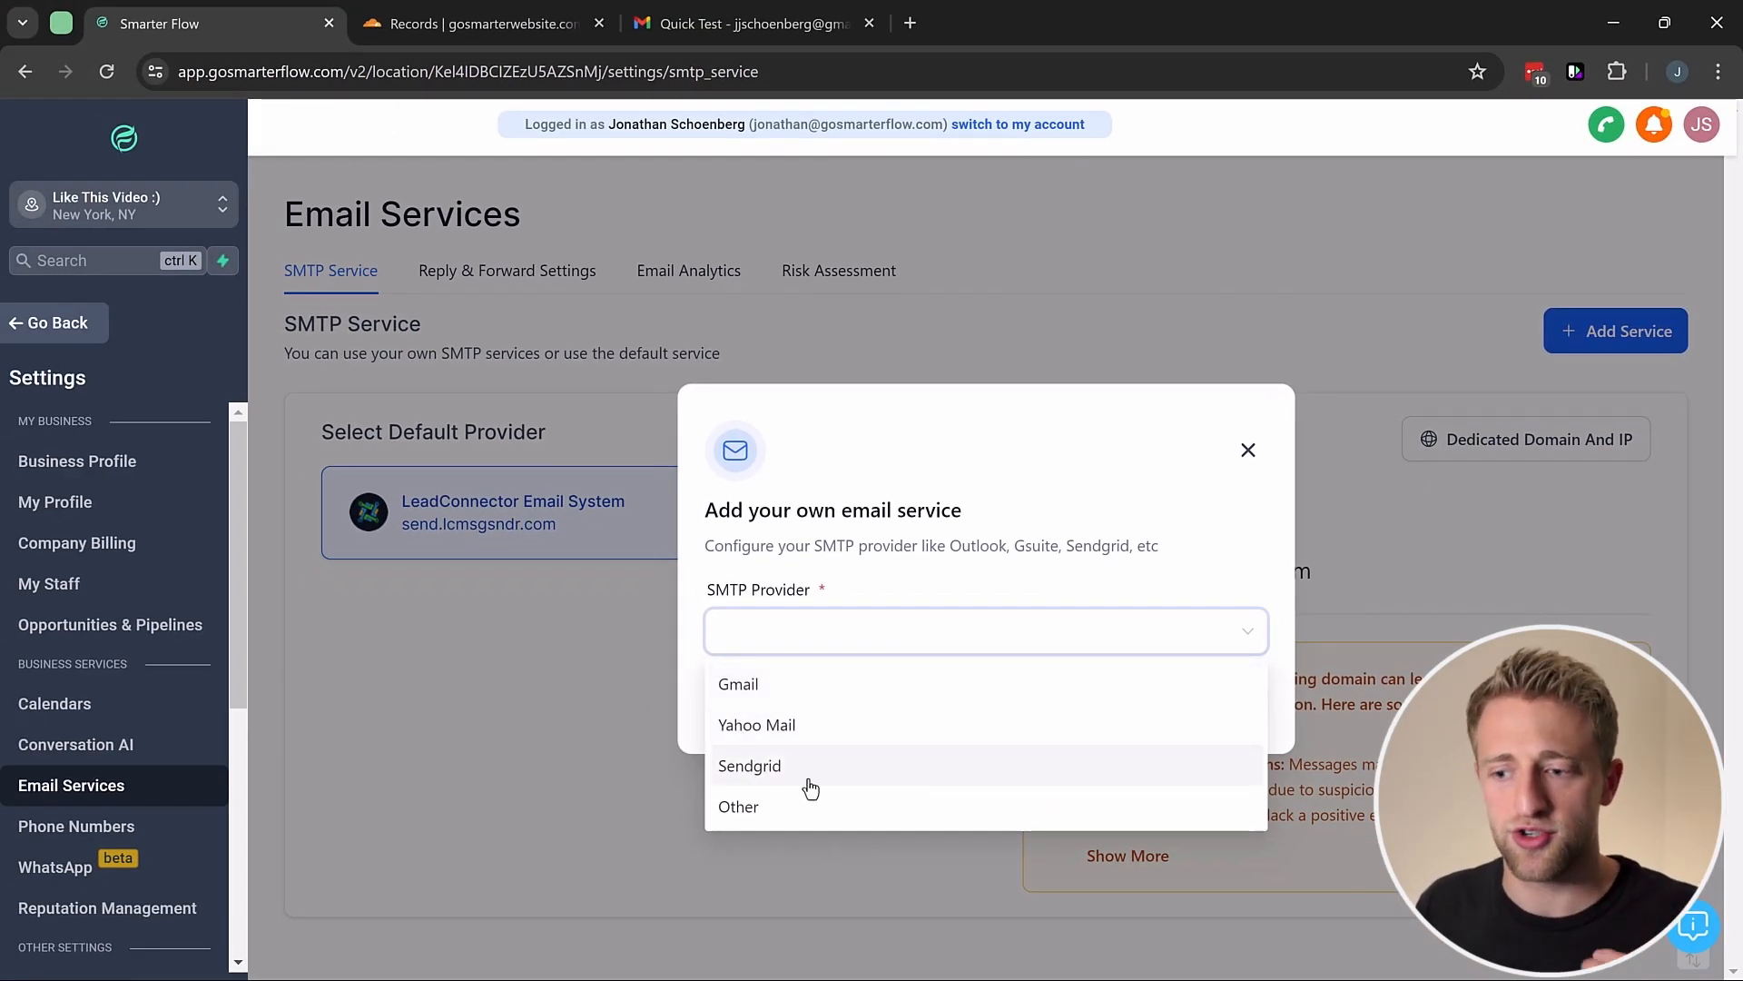
{"action": "left_click", "coordinate": [786, 808]}
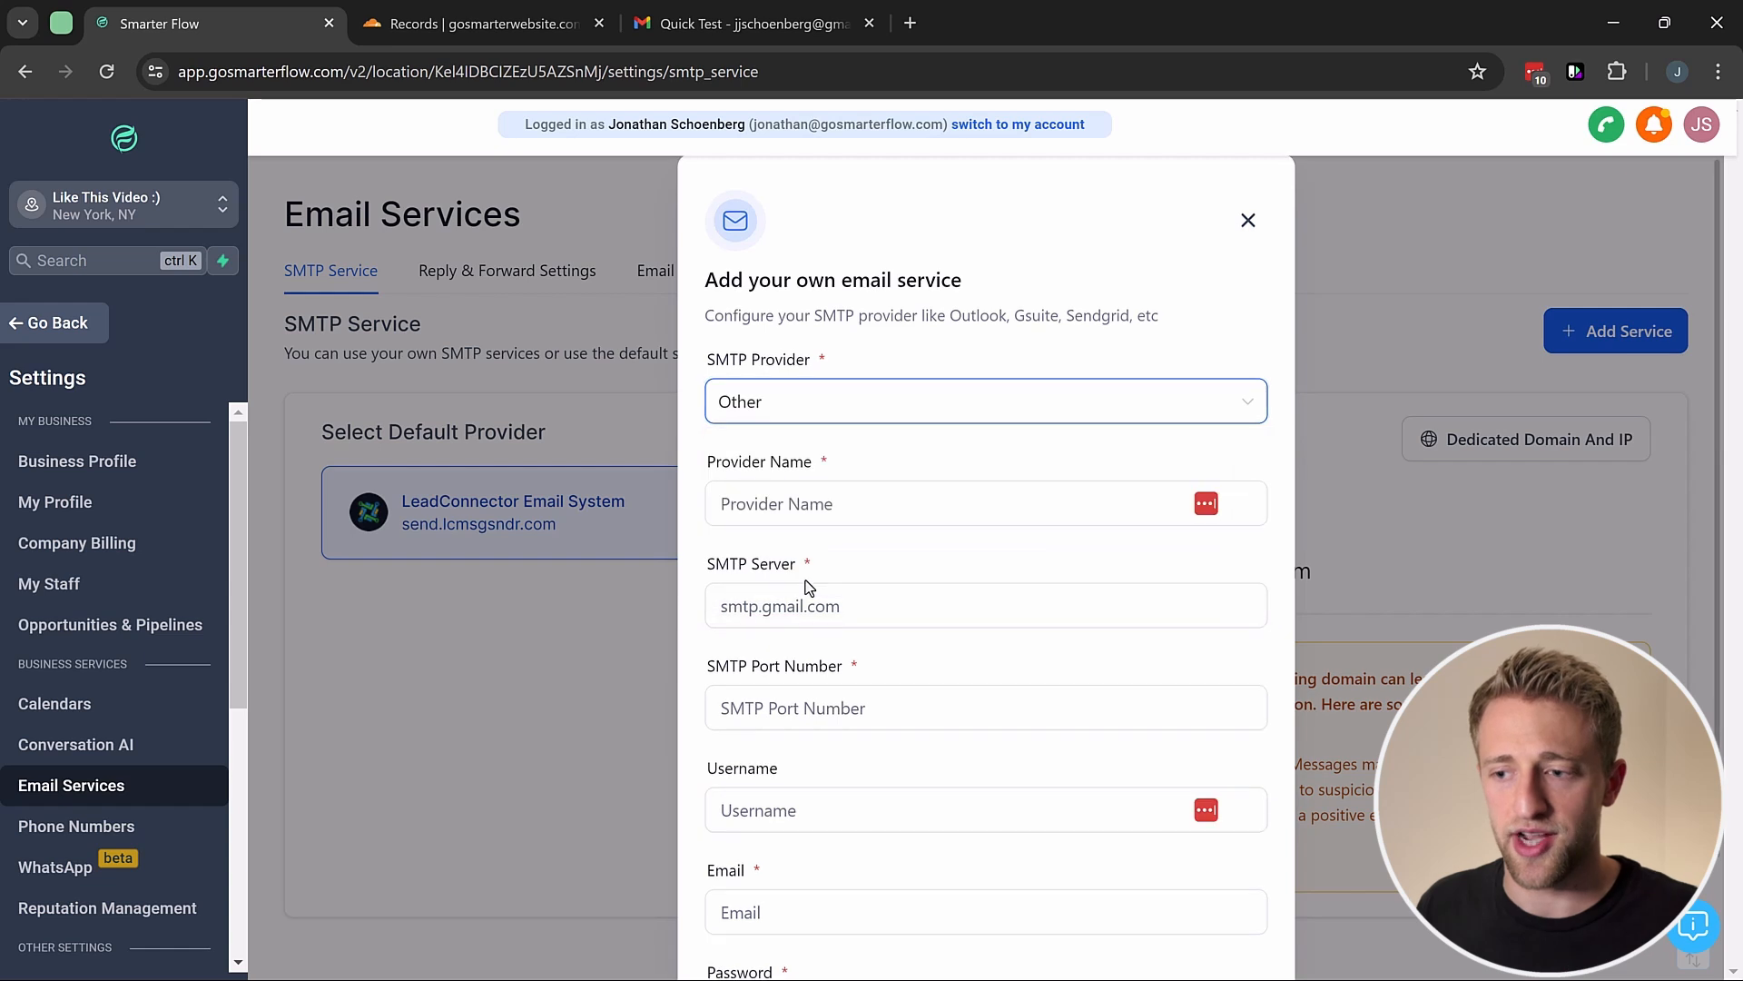
{"action": "scroll", "coordinate": [804, 579], "scroll_direction": "down", "scroll_amount": 1}
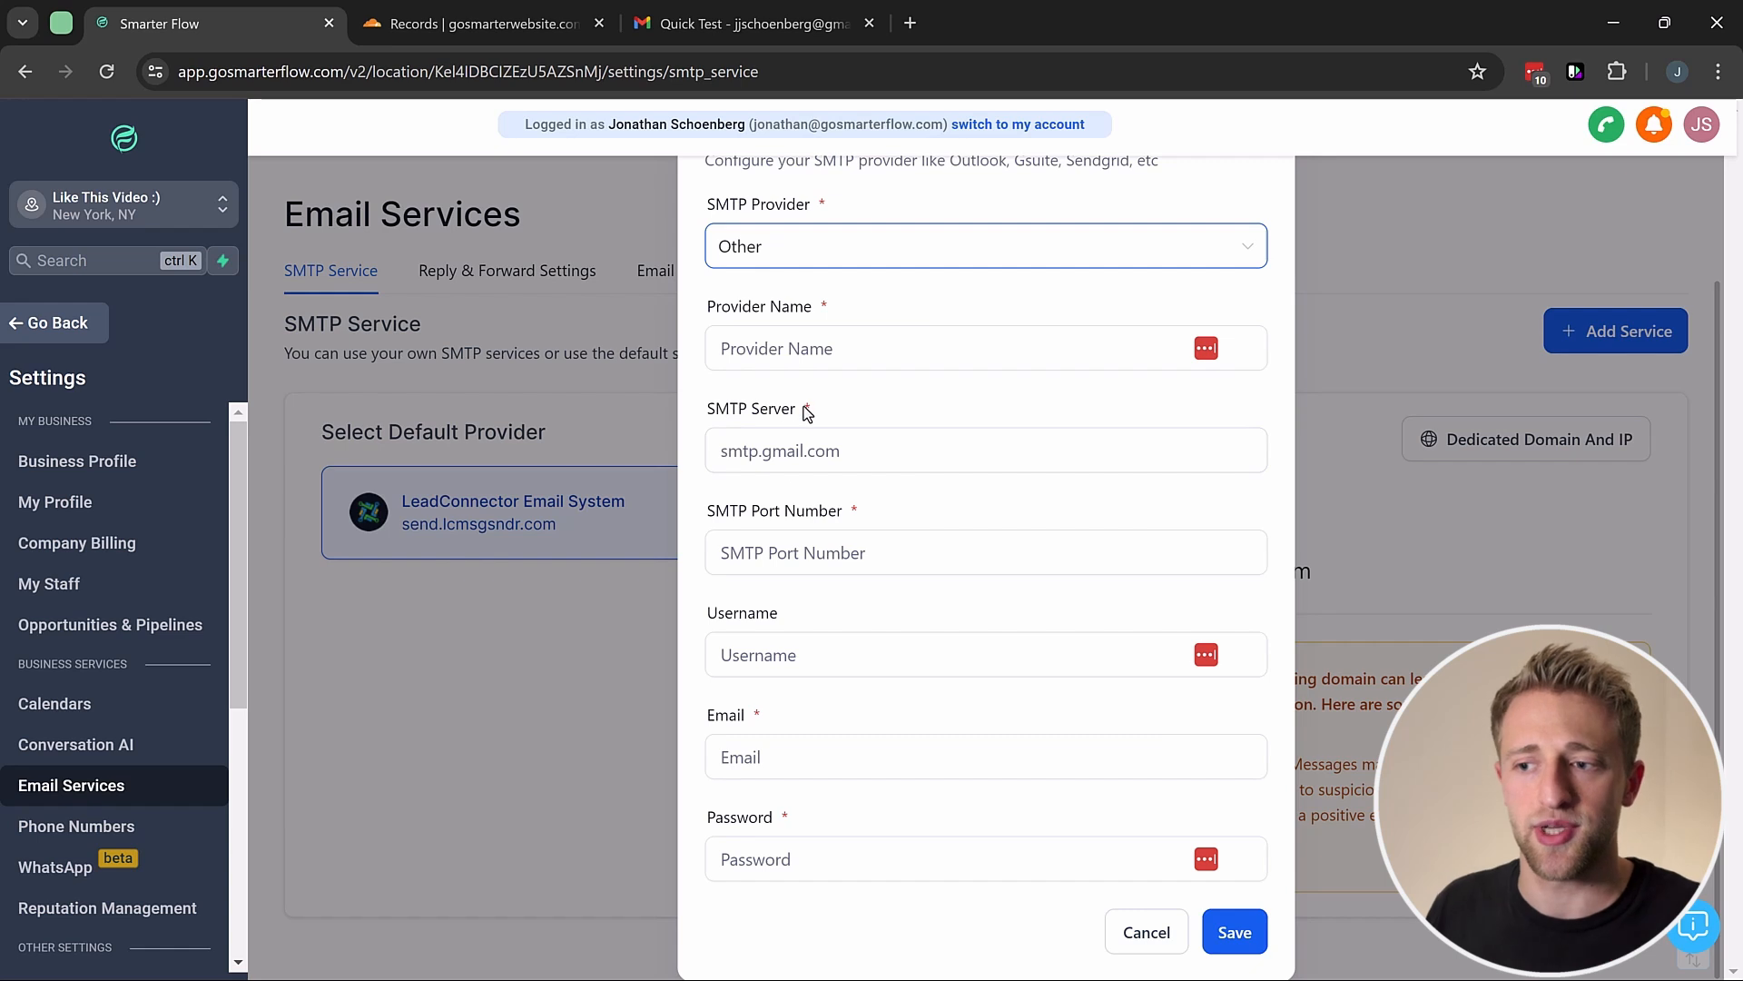
{"action": "left_click", "coordinate": [742, 459]}
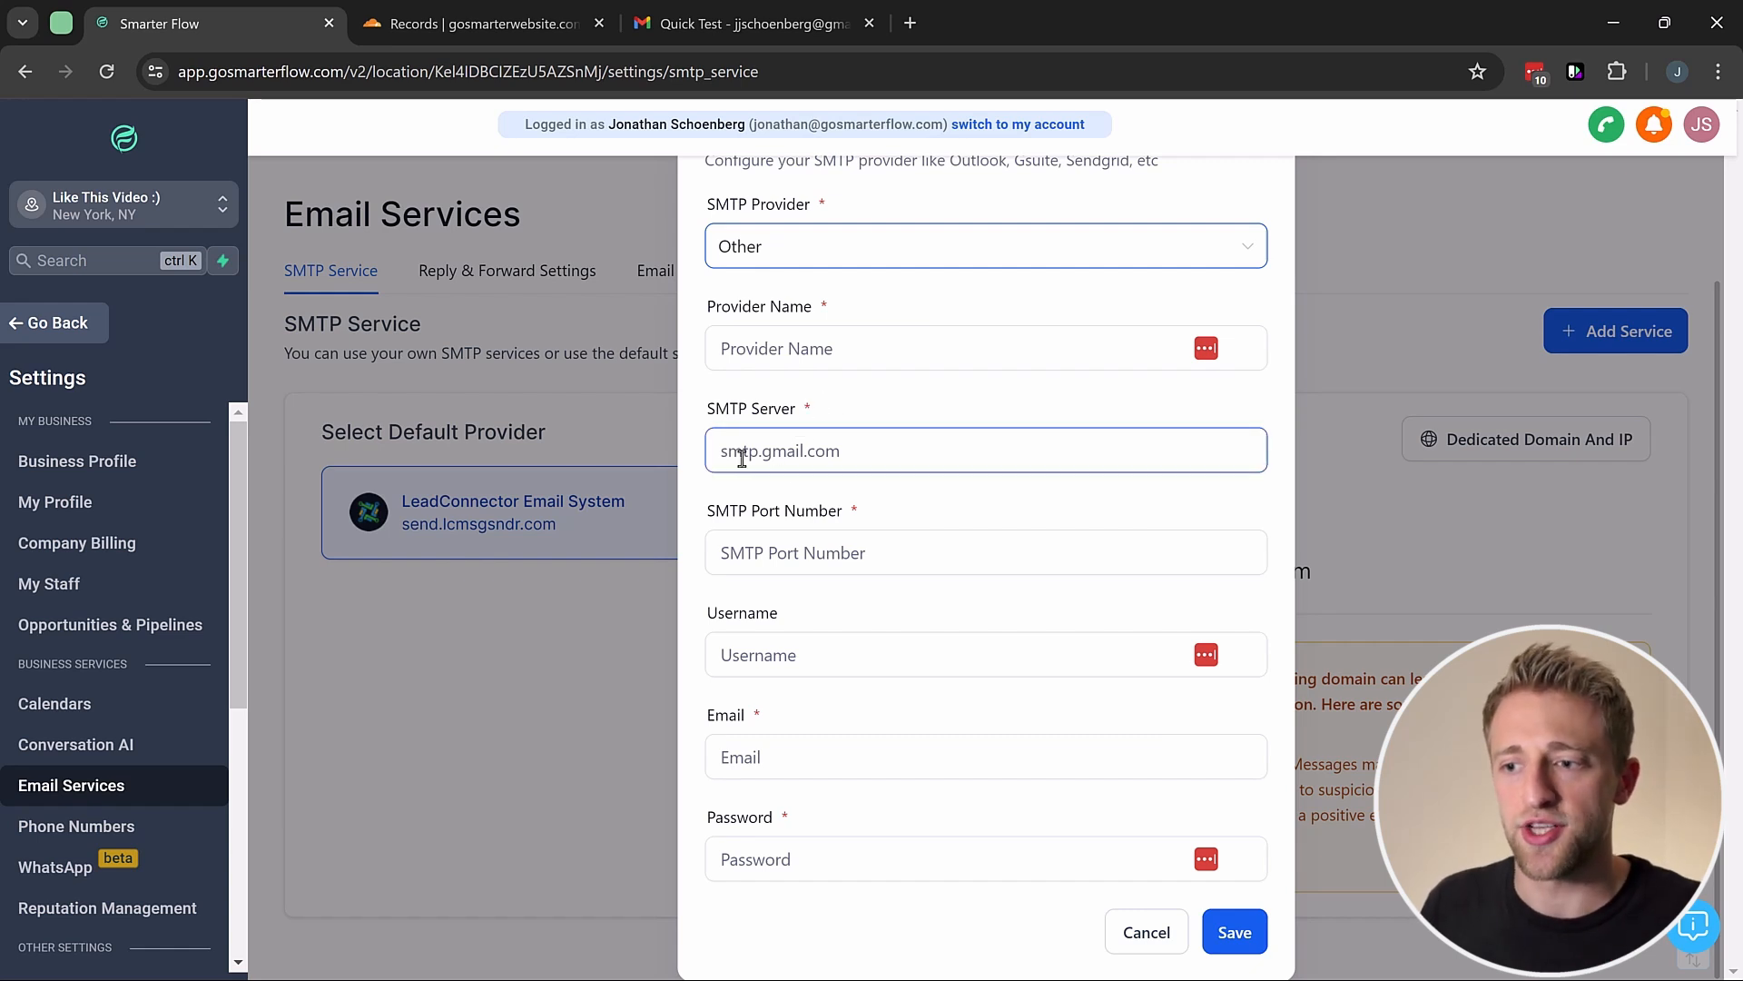
{"action": "left_click", "coordinate": [790, 550]}
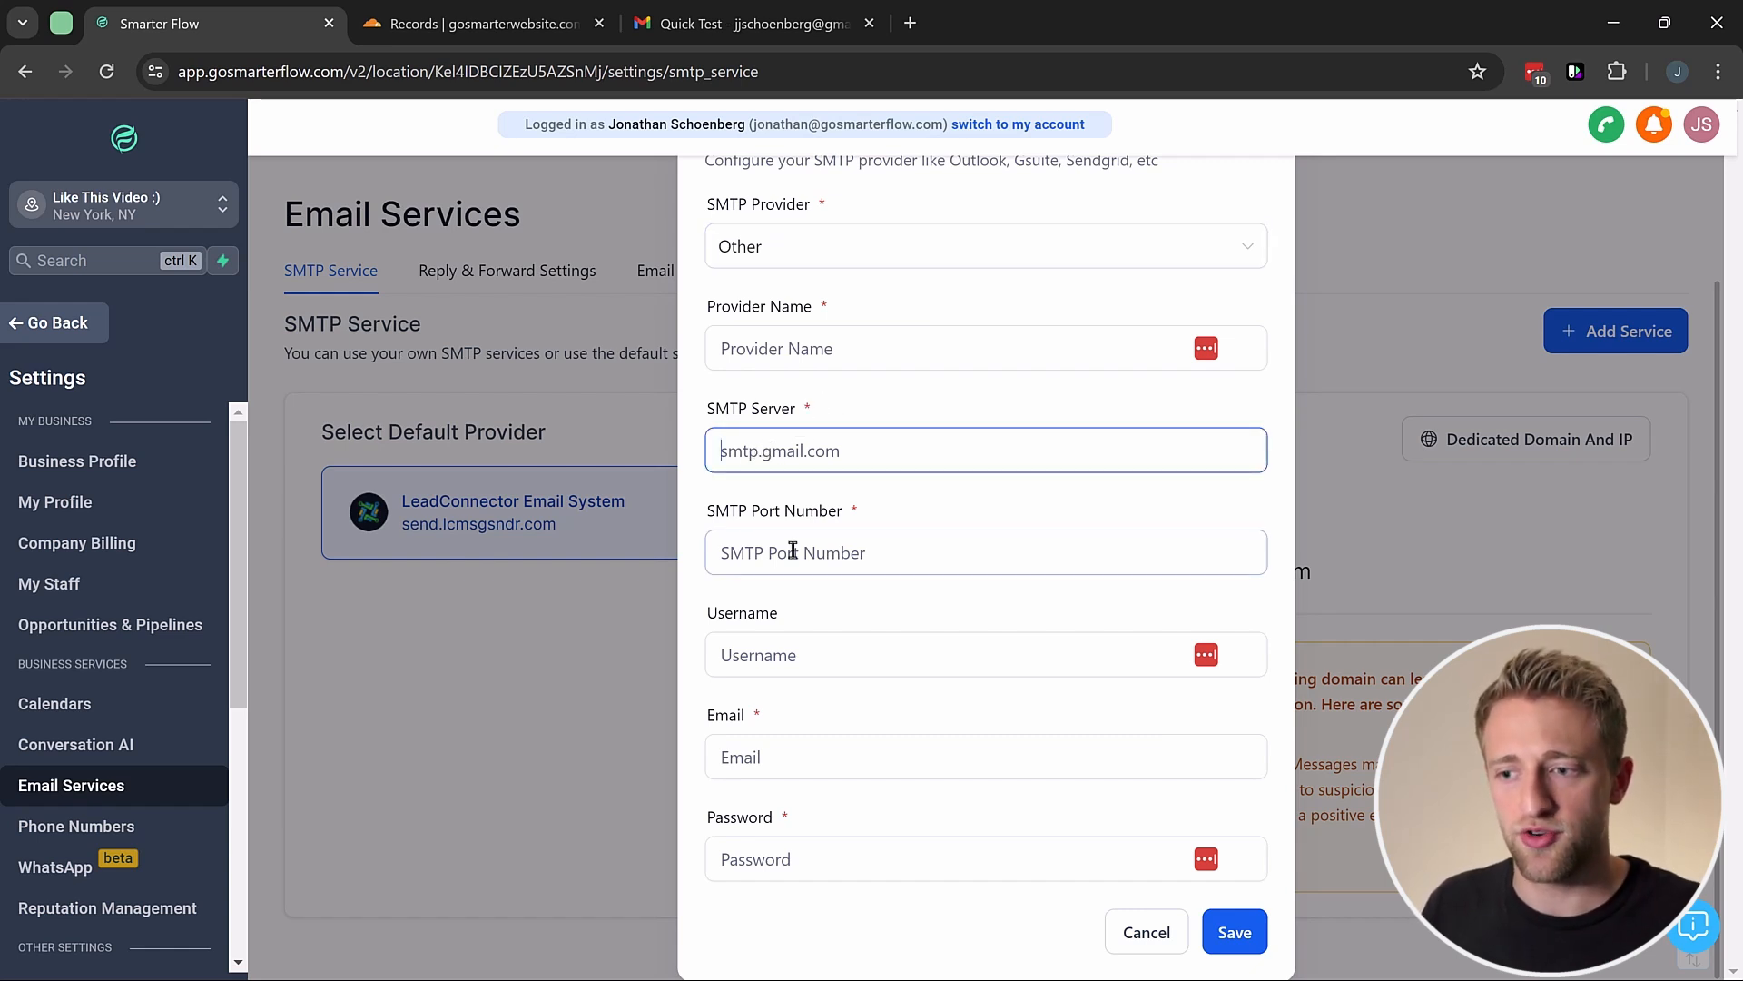
{"action": "left_click", "coordinate": [783, 651]}
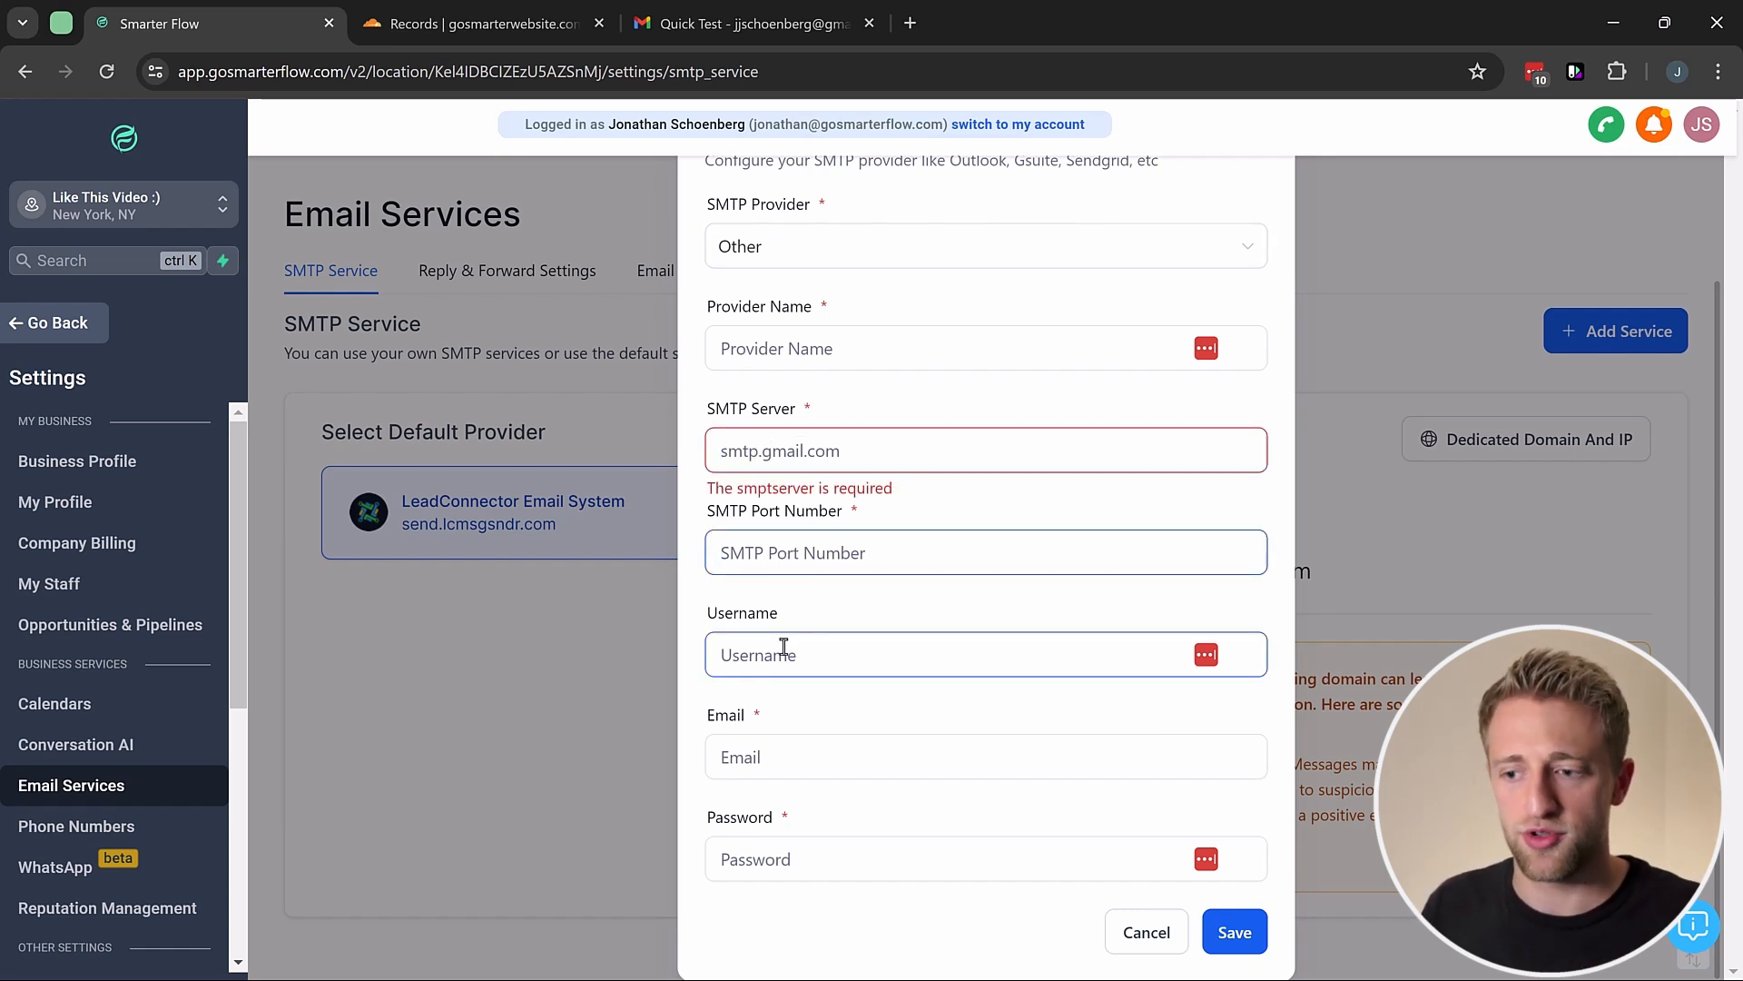
{"action": "left_click", "coordinate": [700, 724]}
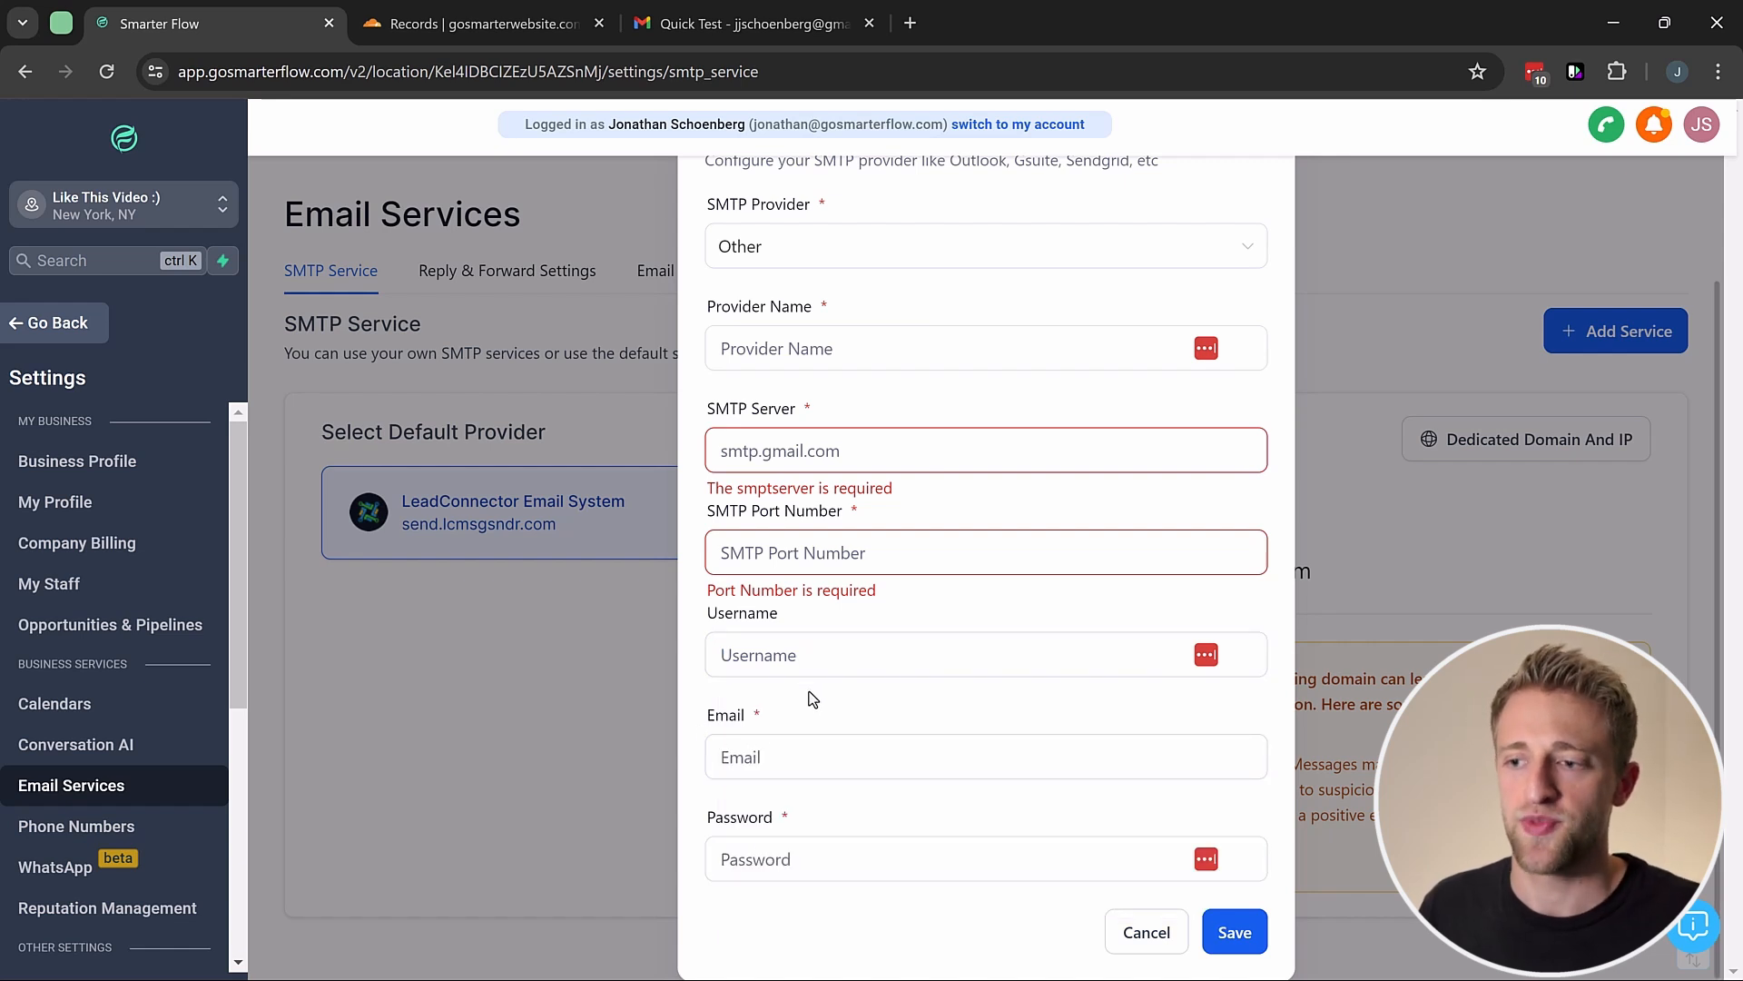
Step: Switch the SMTP provider from Other to Gmail
{"action": "scroll", "coordinate": [813, 690], "scroll_direction": "up", "scroll_amount": 2}
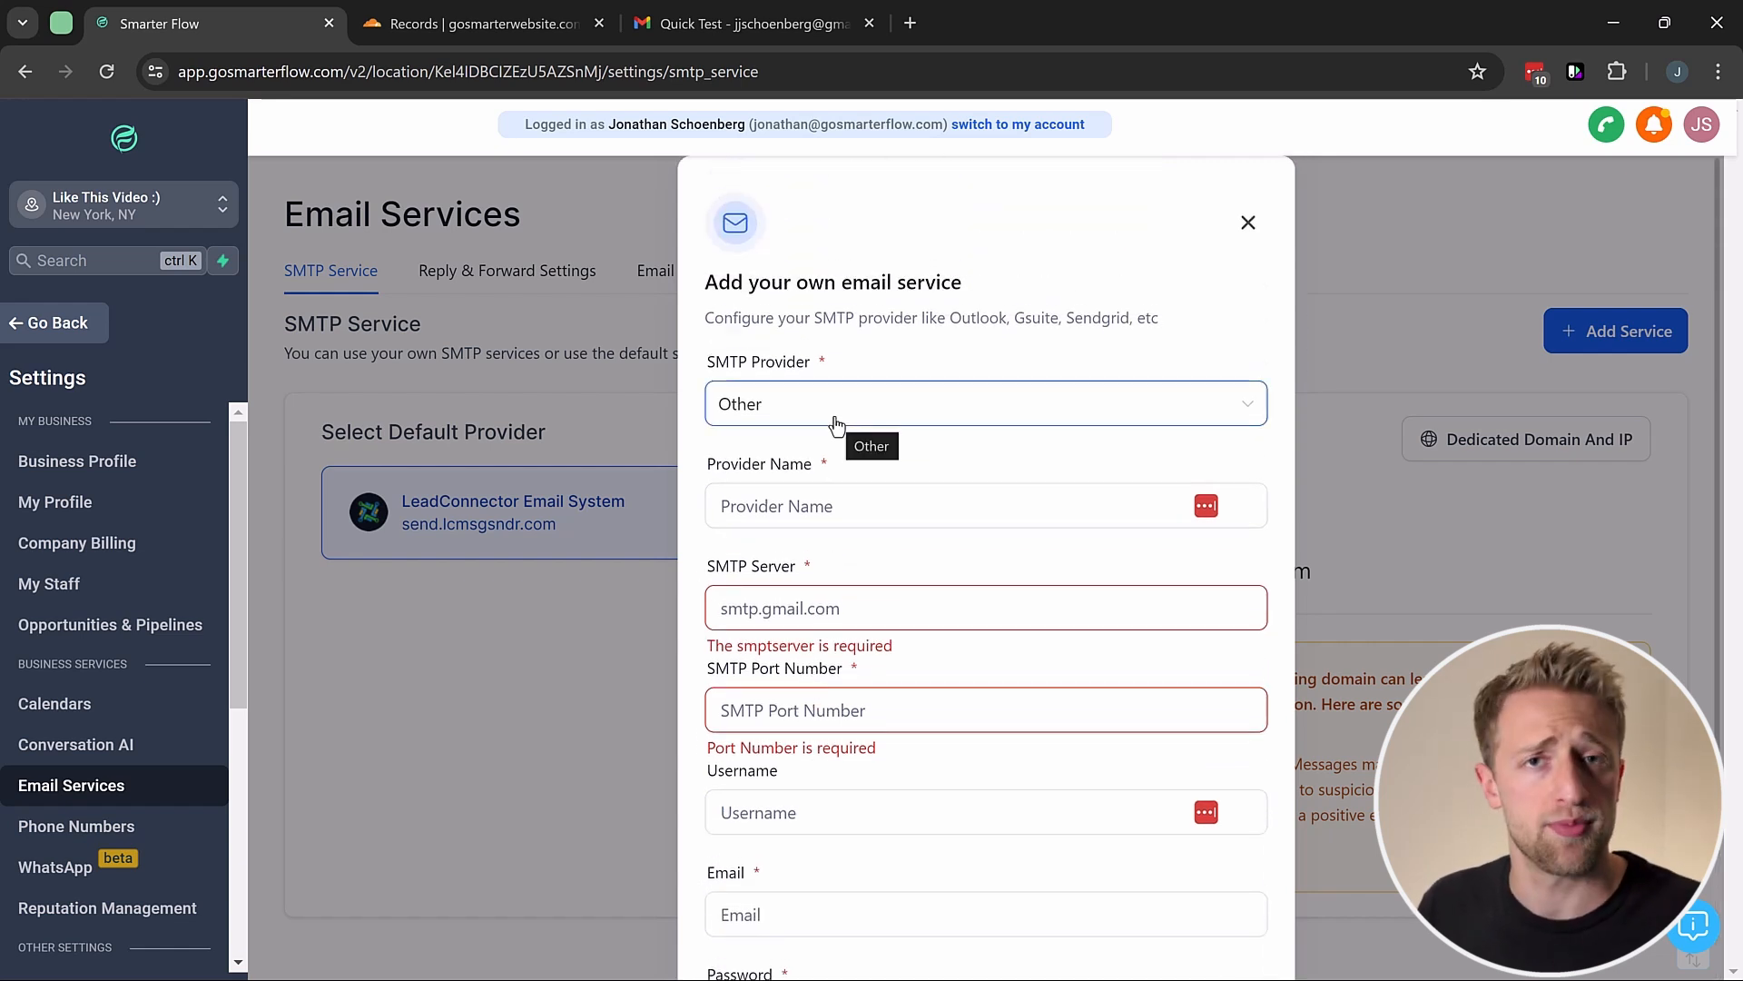
{"action": "left_click", "coordinate": [835, 424]}
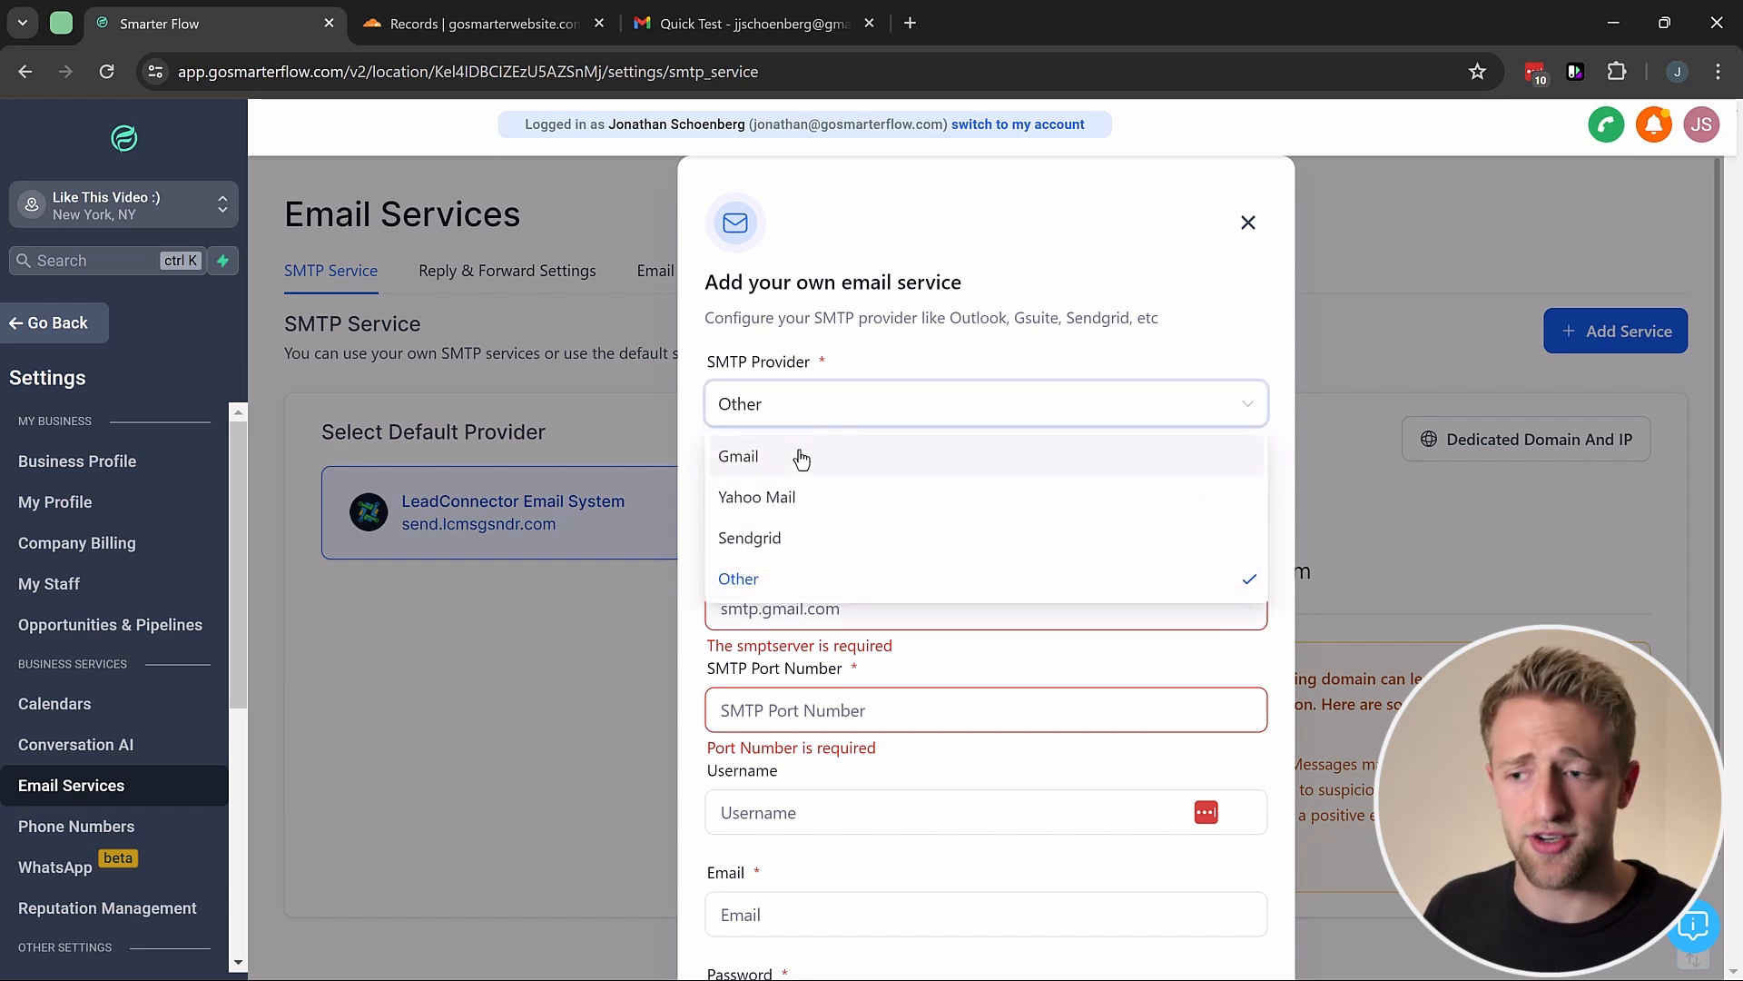
{"action": "left_click", "coordinate": [801, 457]}
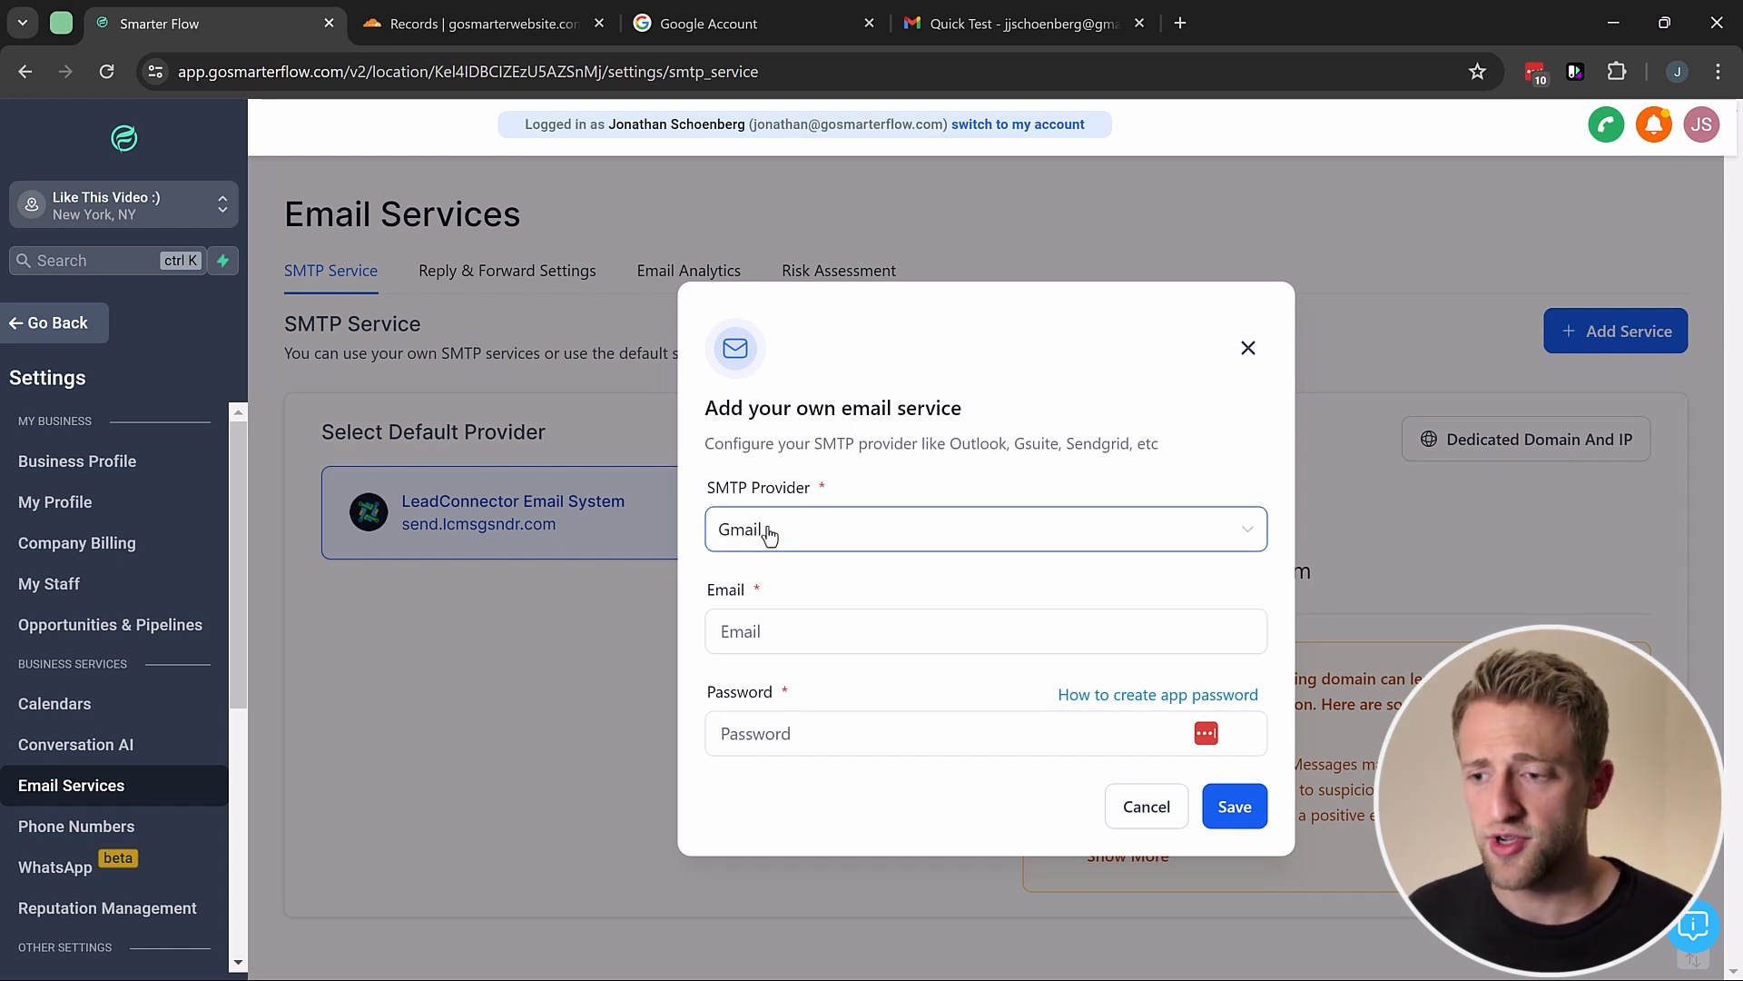
Step: Enter the business e-mail address in the Gmail service form, then go to the Google Account page
{"action": "left_click", "coordinate": [795, 641]}
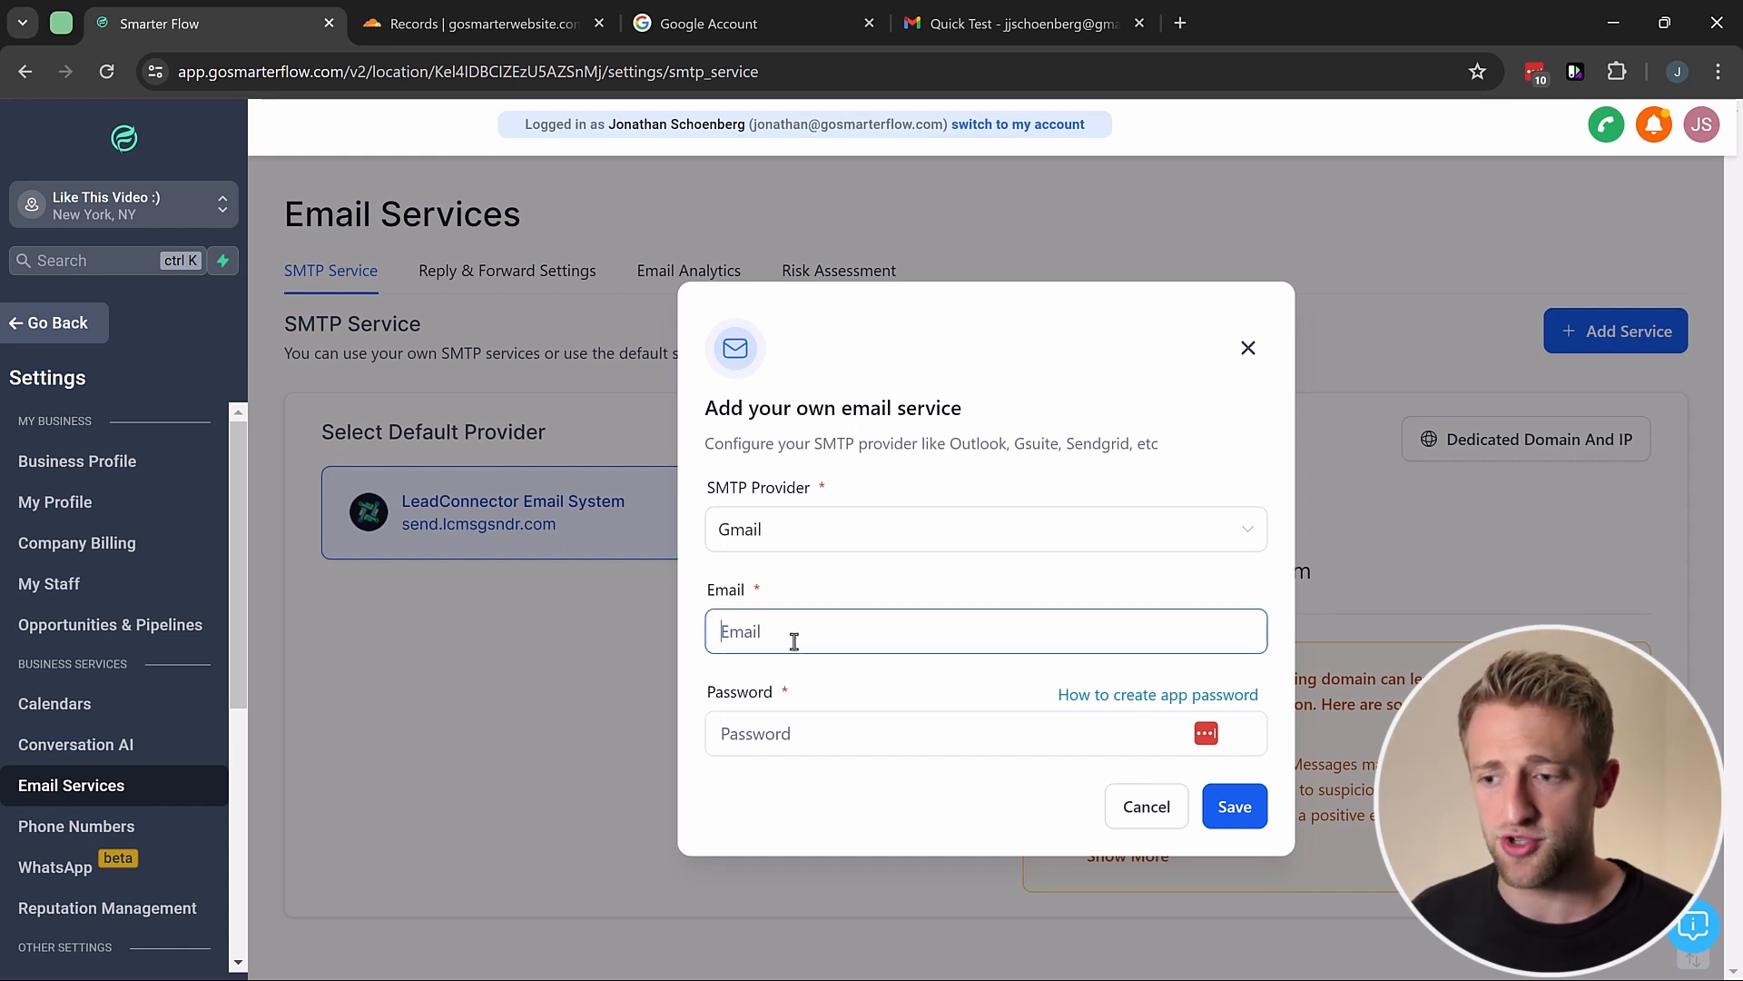
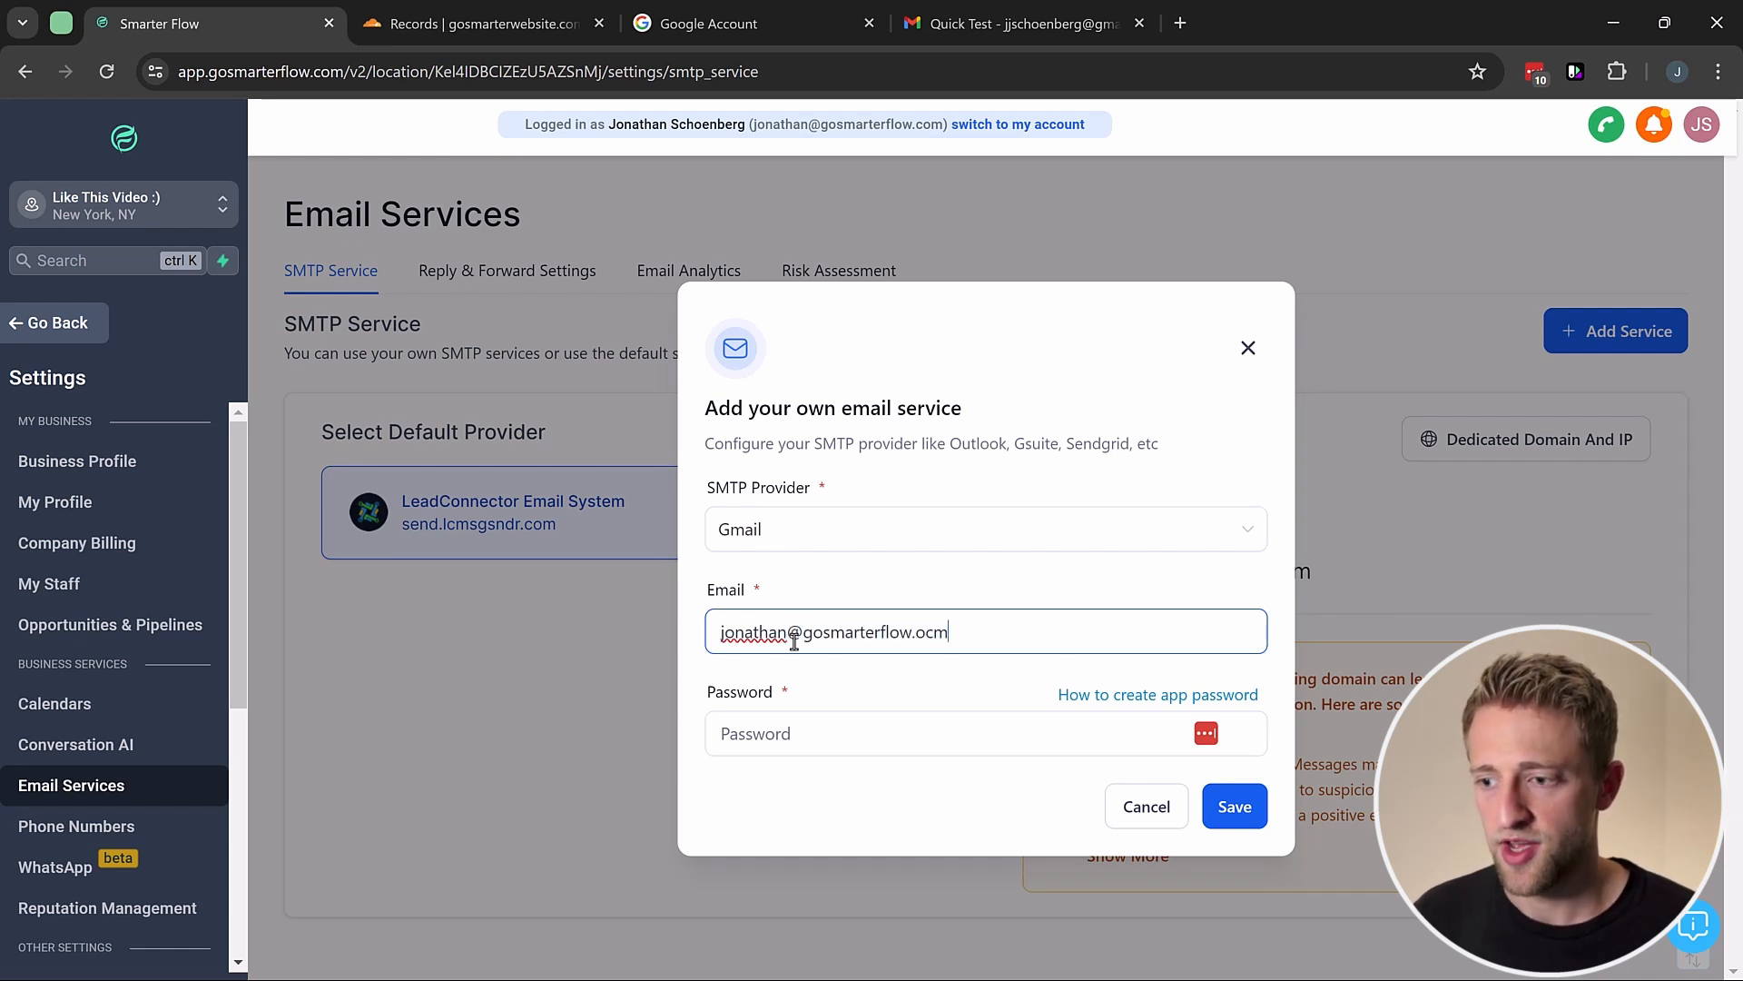
{"action": "left_click", "coordinate": [786, 732]}
{"action": "left_click", "coordinate": [805, 705]}
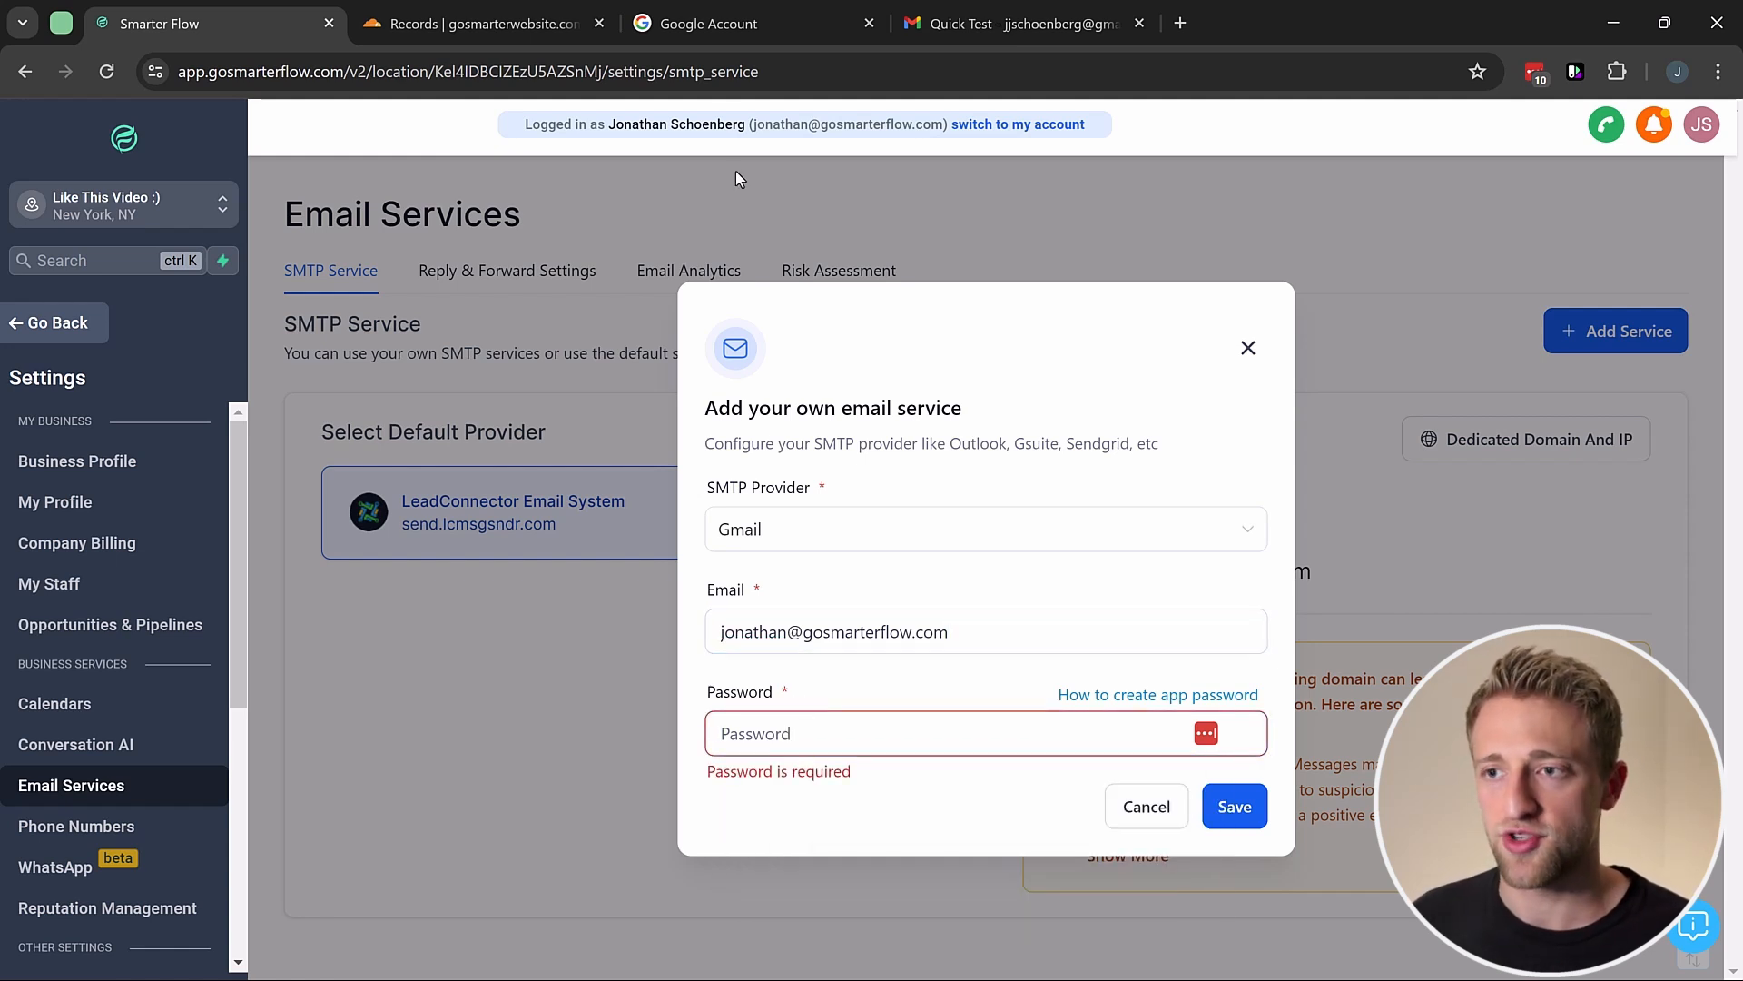
{"action": "left_click", "coordinate": [710, 25]}
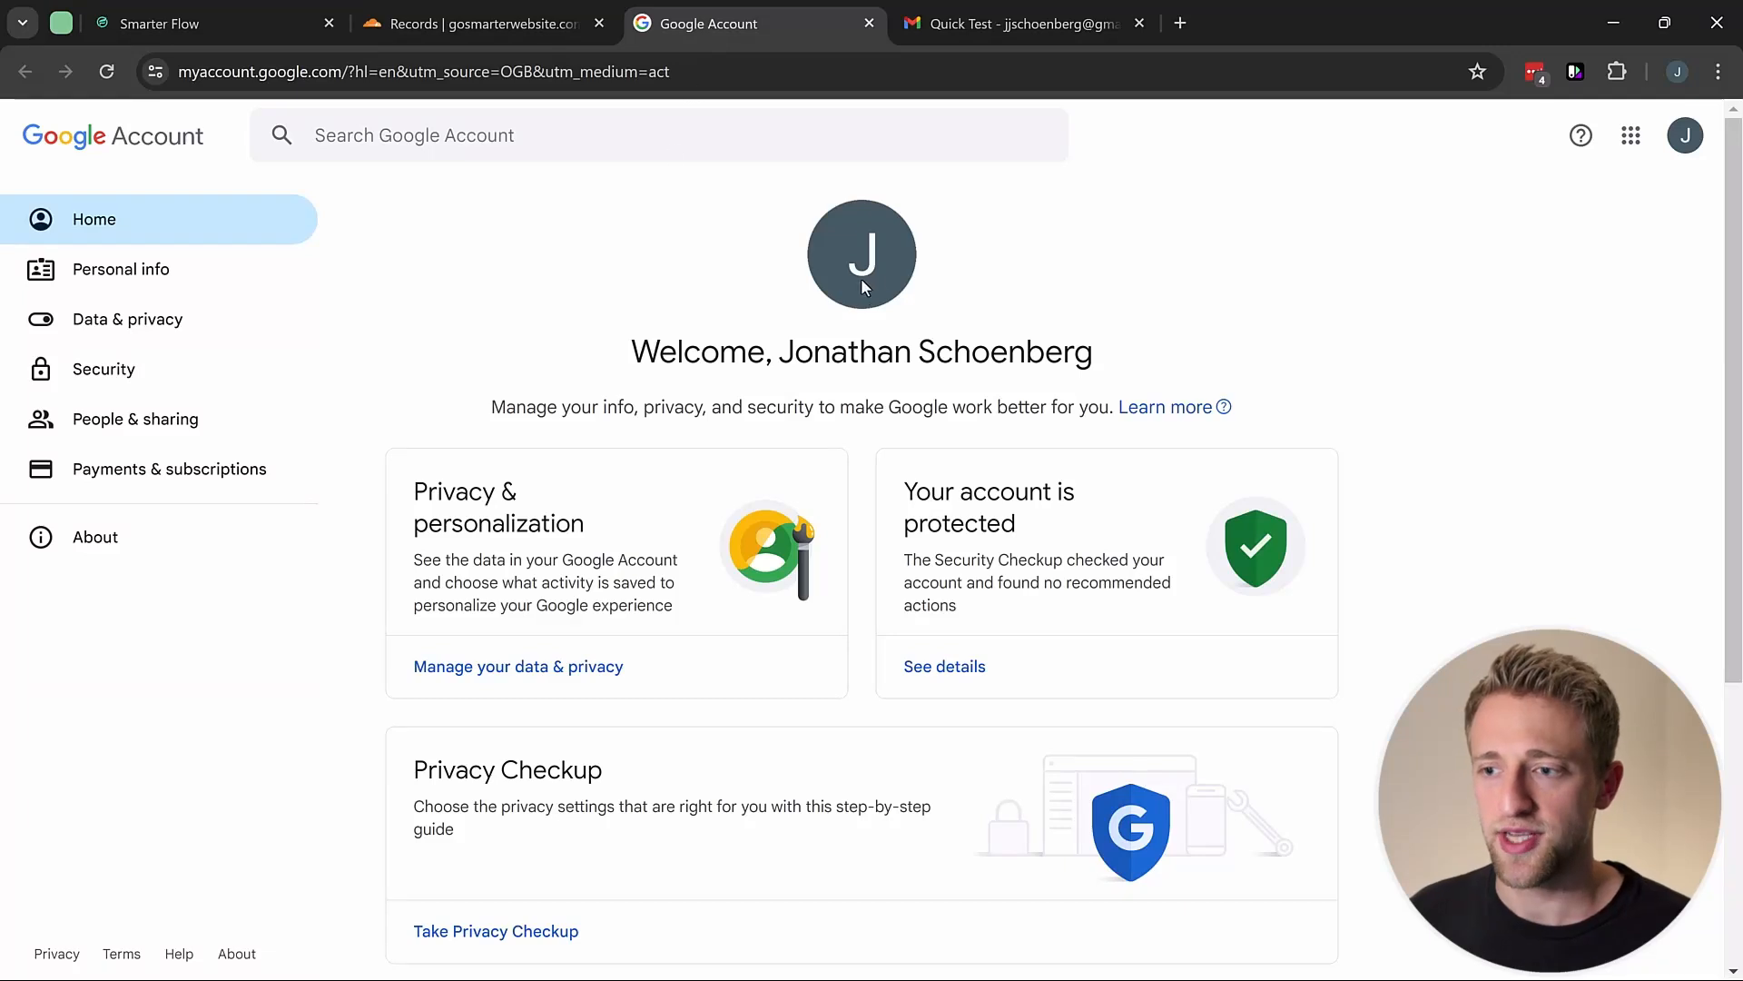
Step: Go to Google Account security settings and open 2-Step Verification
{"action": "left_click", "coordinate": [1685, 141]}
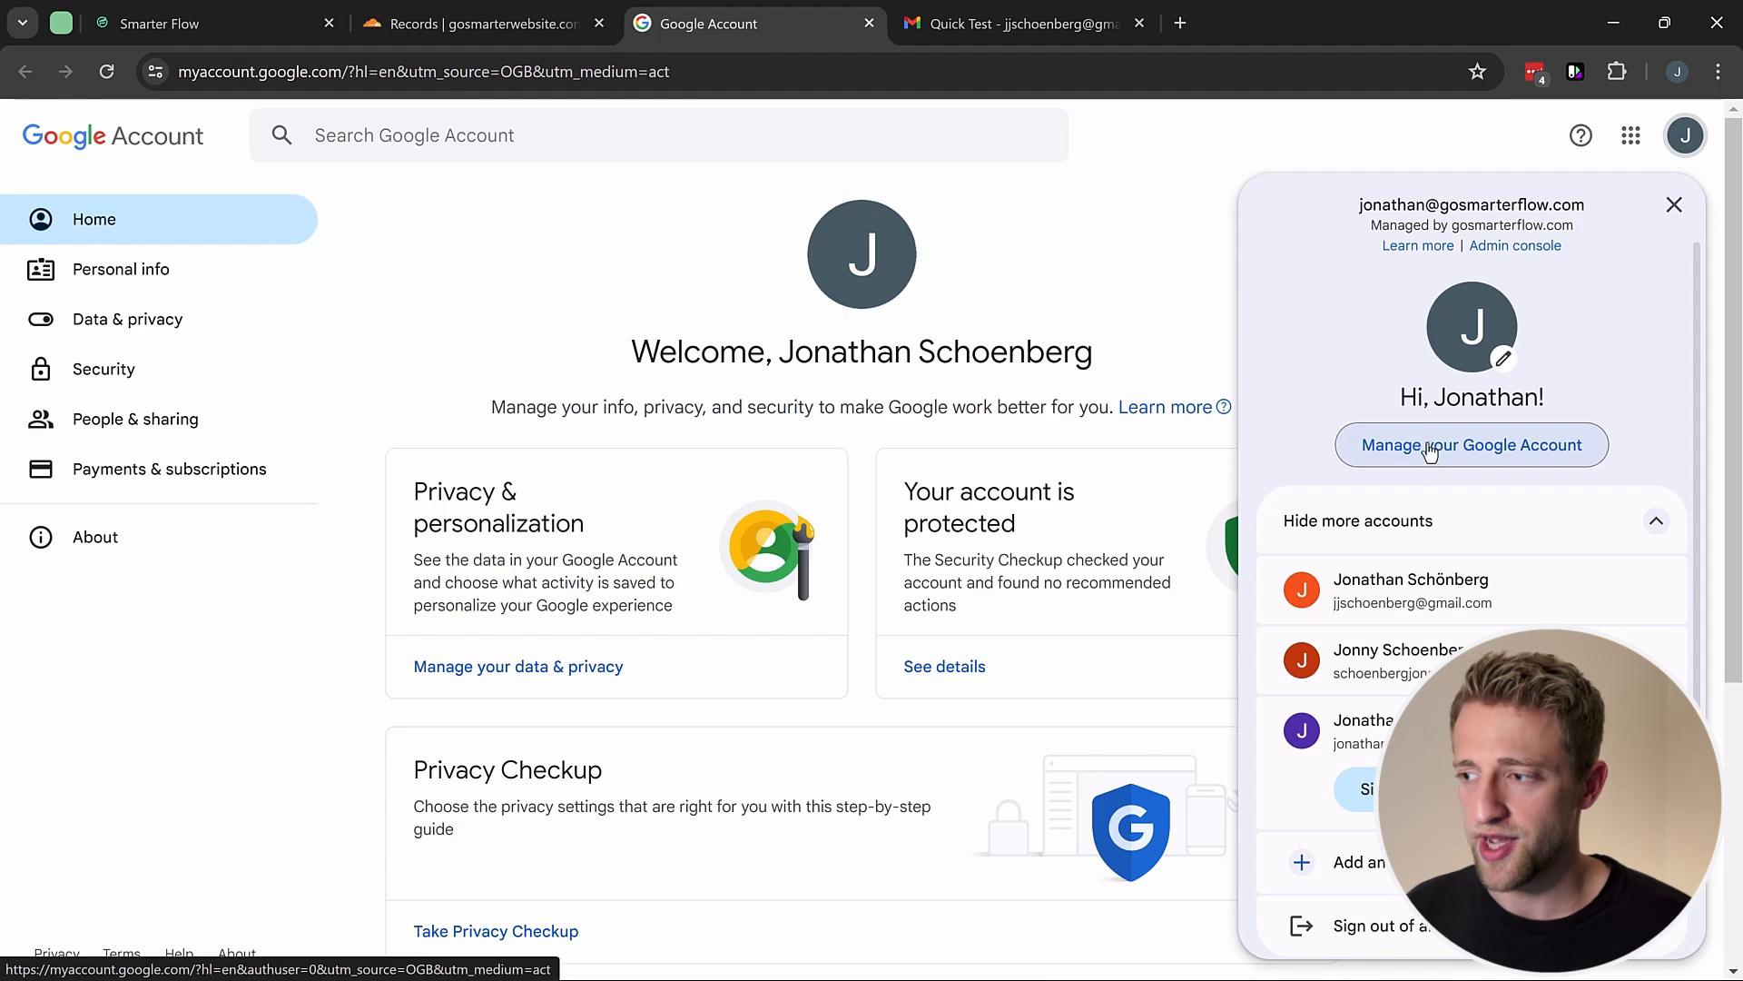
{"action": "left_click", "coordinate": [1089, 272]}
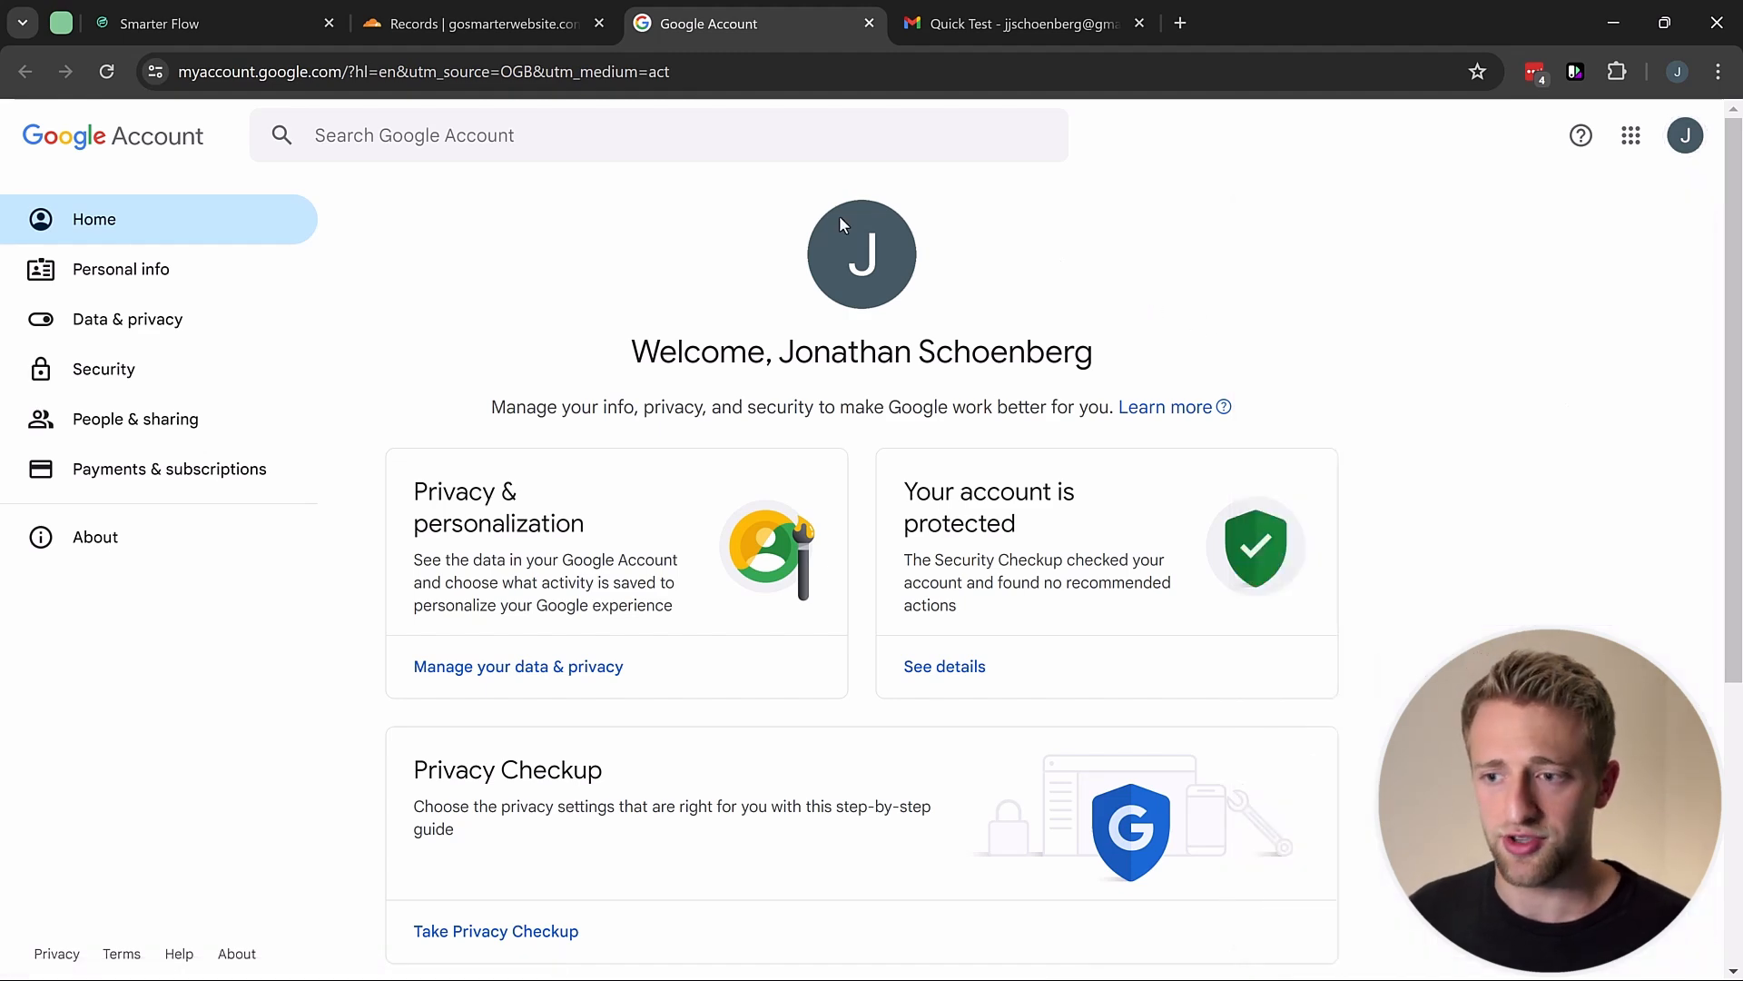
{"action": "left_click", "coordinate": [114, 374]}
{"action": "scroll", "coordinate": [645, 400], "scroll_direction": "down", "scroll_amount": 5}
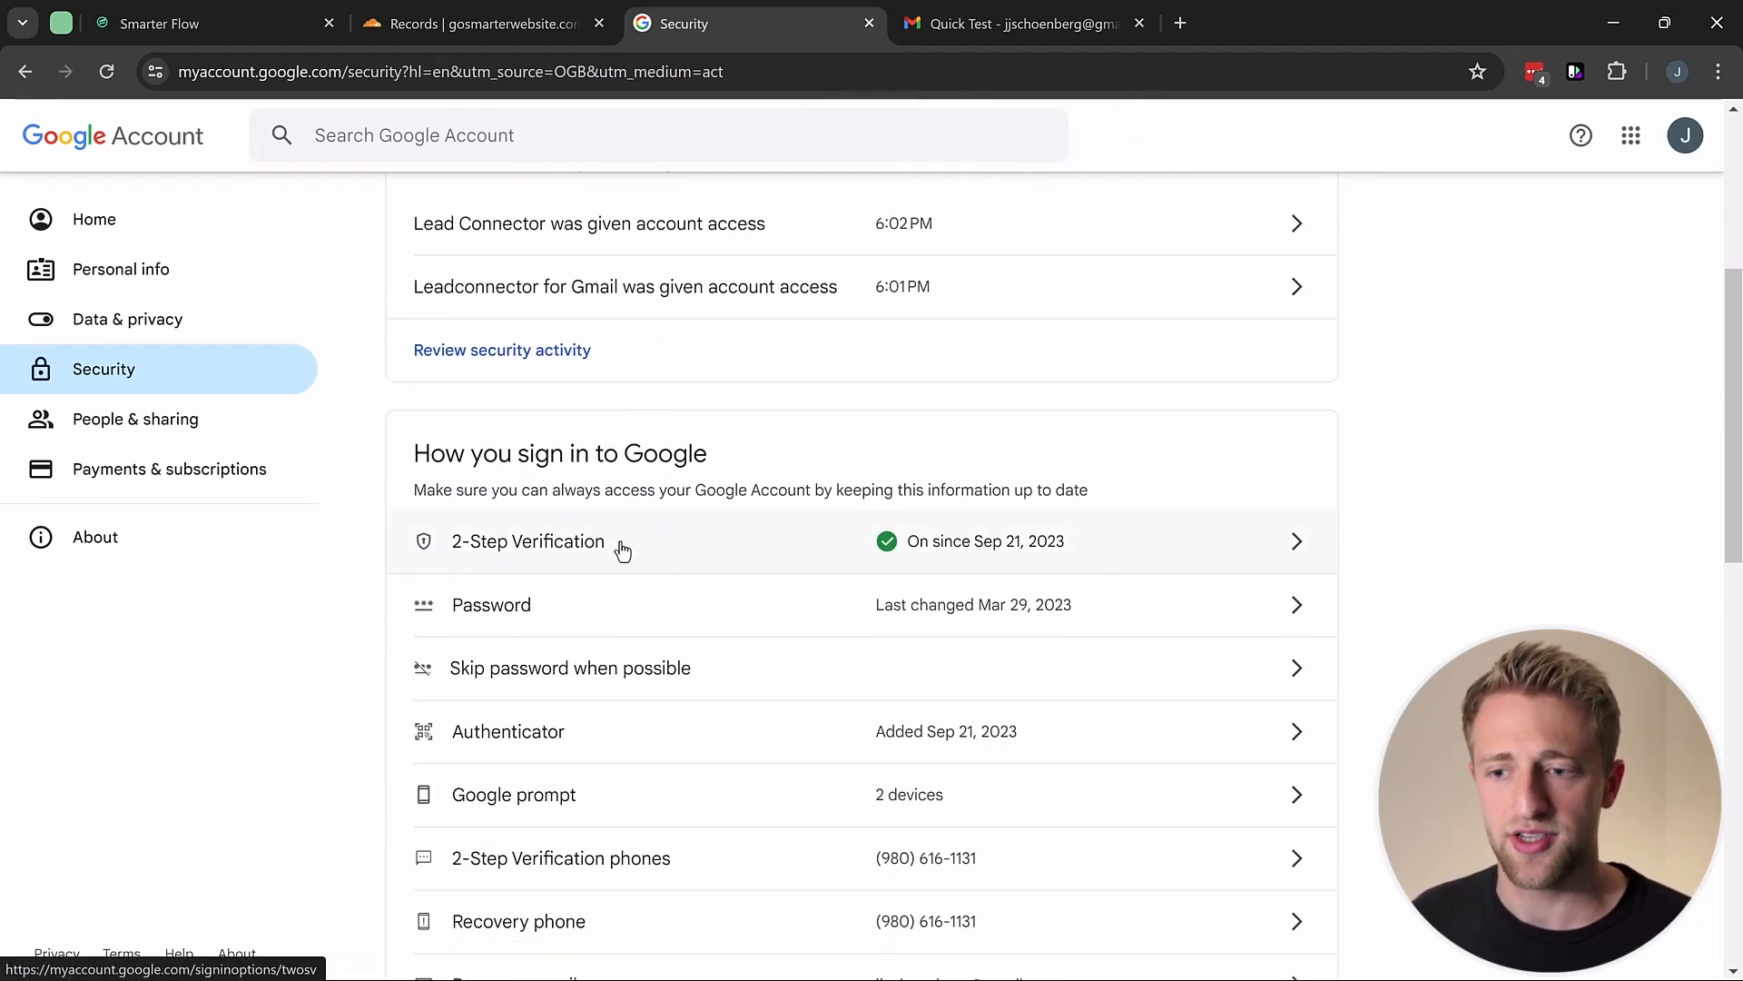
{"action": "left_click", "coordinate": [622, 544]}
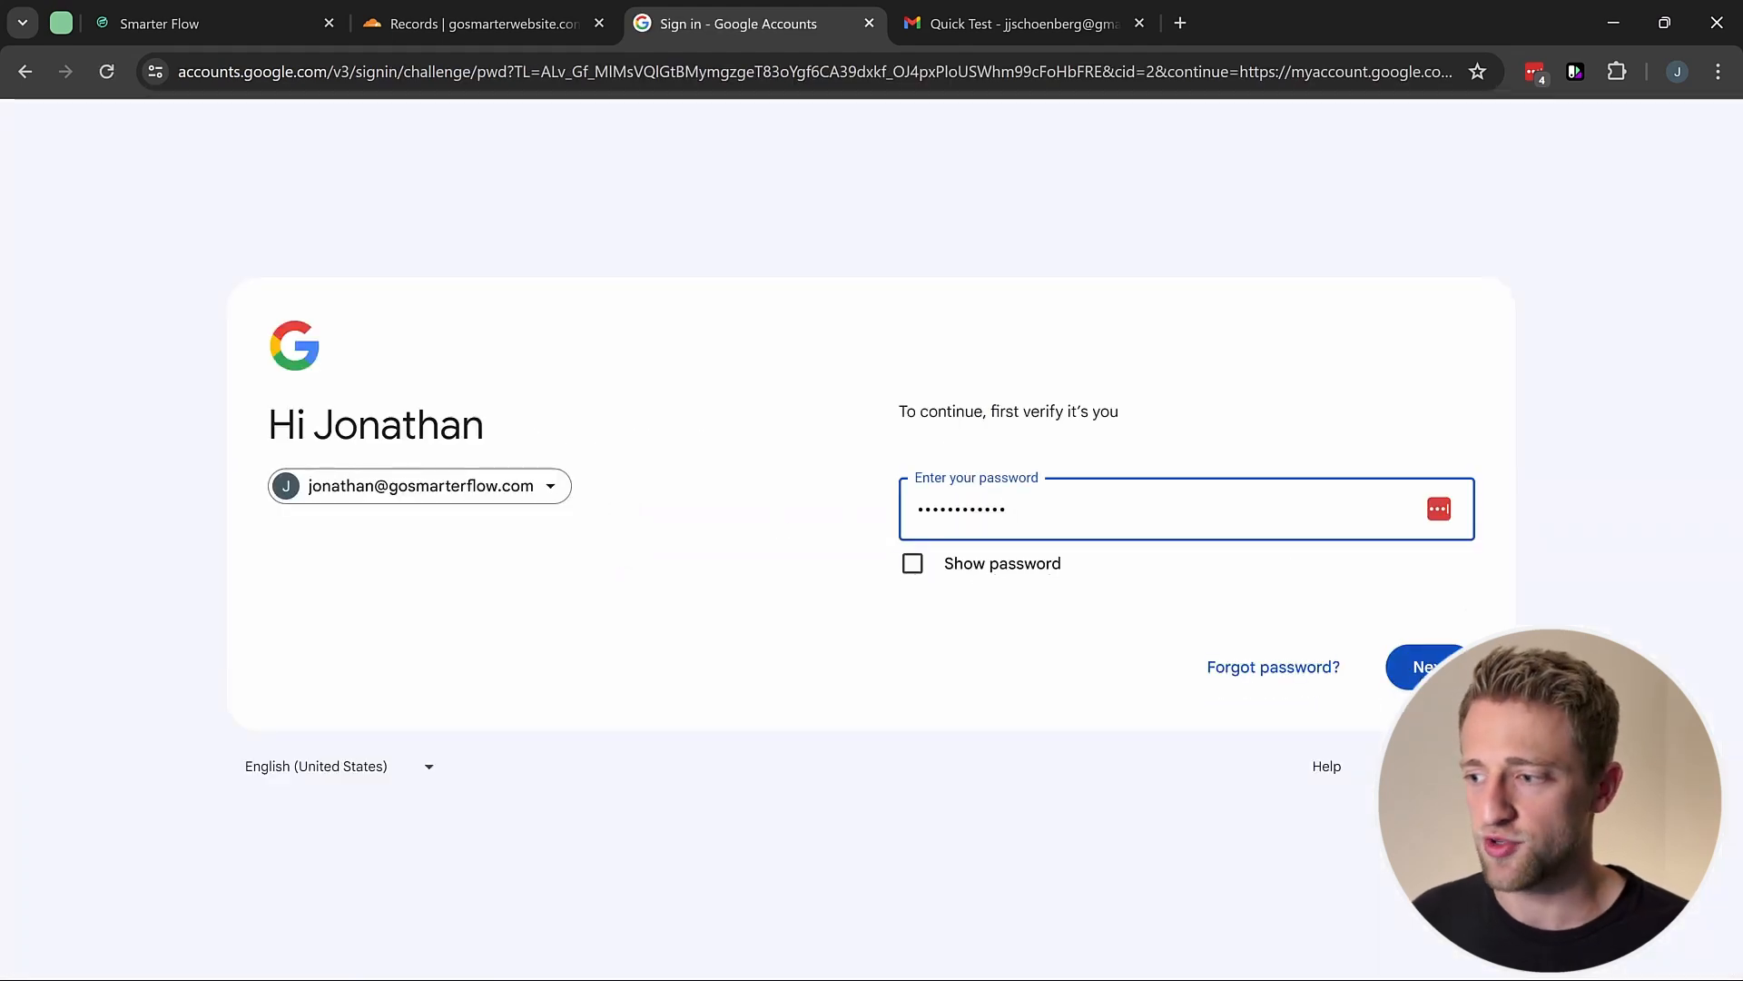
Step: Confirm the account password and scroll down to the App passwords entry
{"action": "key", "text": "Return"}
{"action": "scroll", "coordinate": [702, 555], "scroll_direction": "down", "scroll_amount": 2}
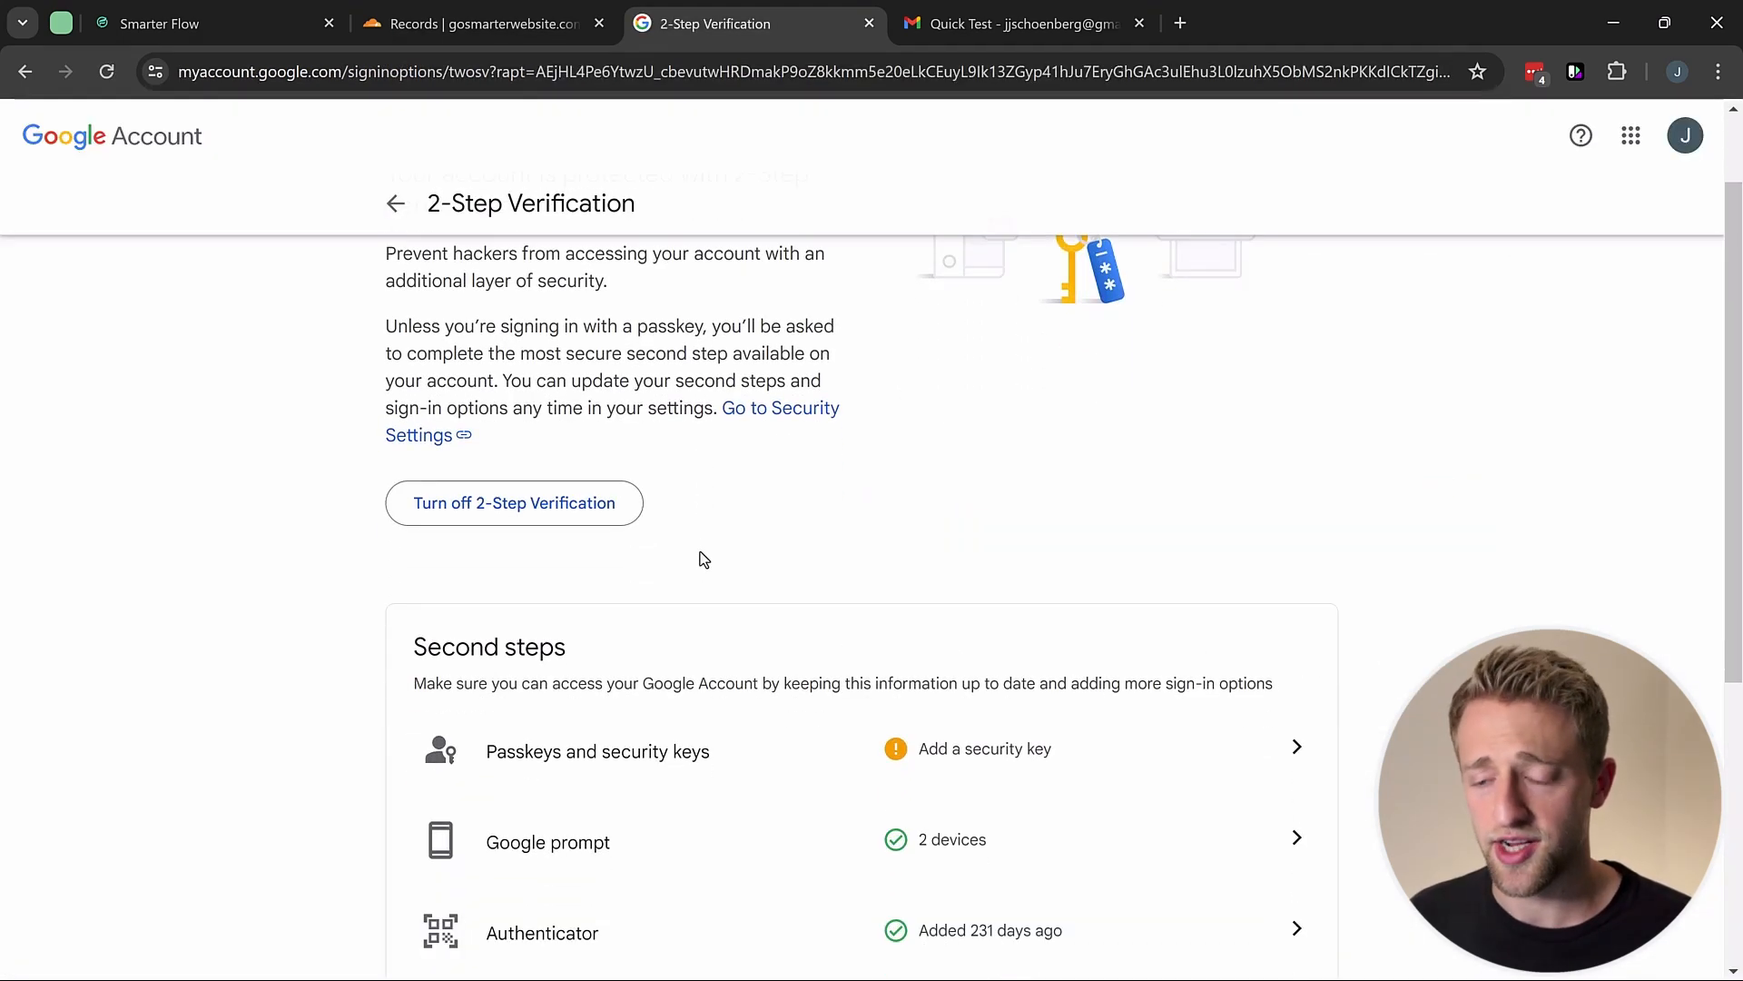
{"action": "scroll", "coordinate": [702, 557], "scroll_direction": "down", "scroll_amount": 2}
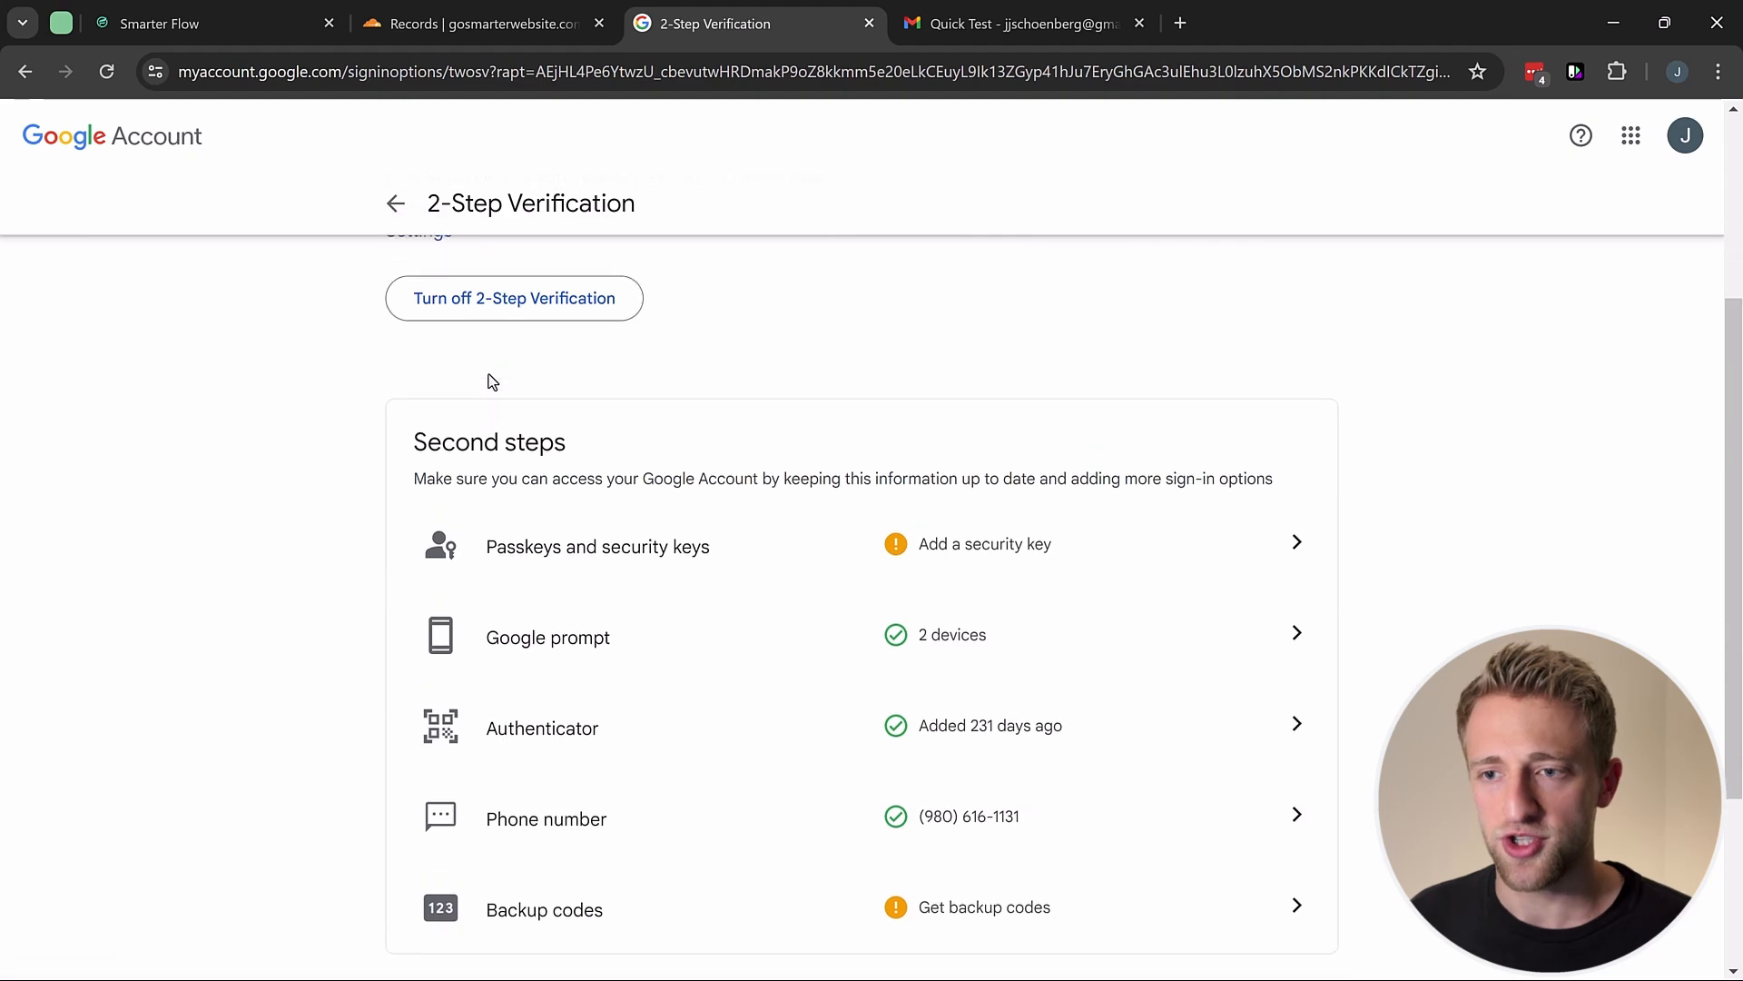
{"action": "scroll", "coordinate": [491, 381], "scroll_direction": "up", "scroll_amount": 2}
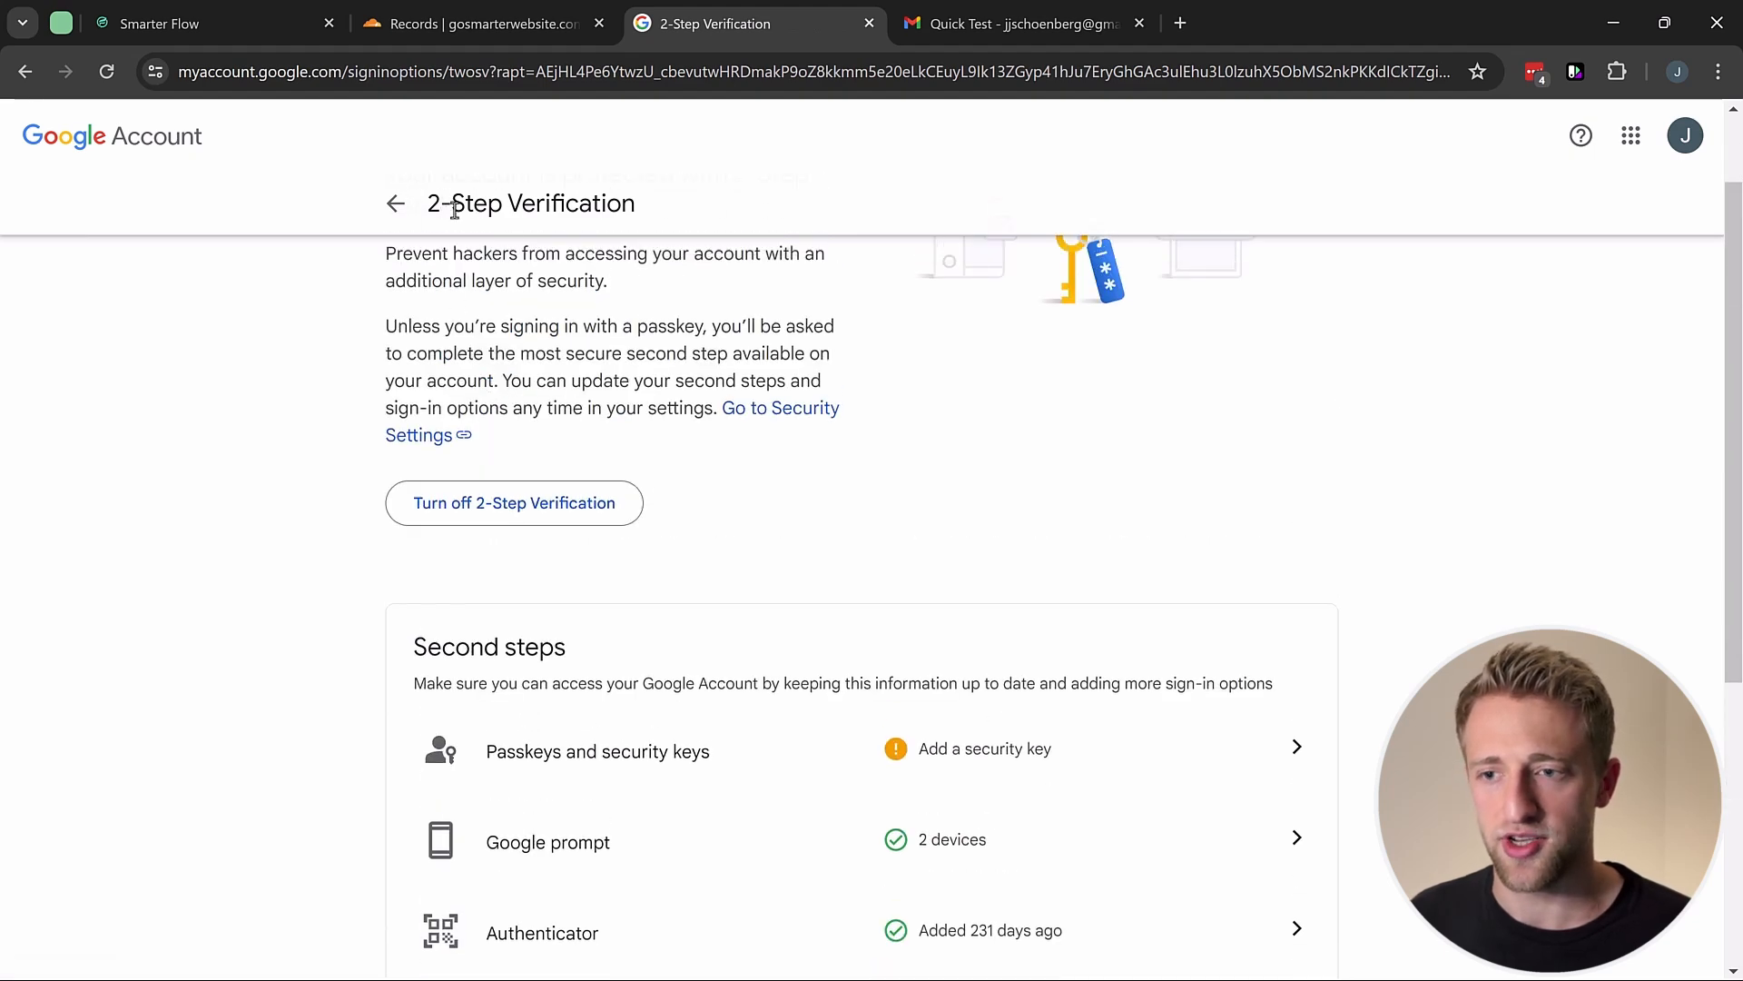
{"action": "scroll", "coordinate": [790, 475], "scroll_direction": "down", "scroll_amount": 5}
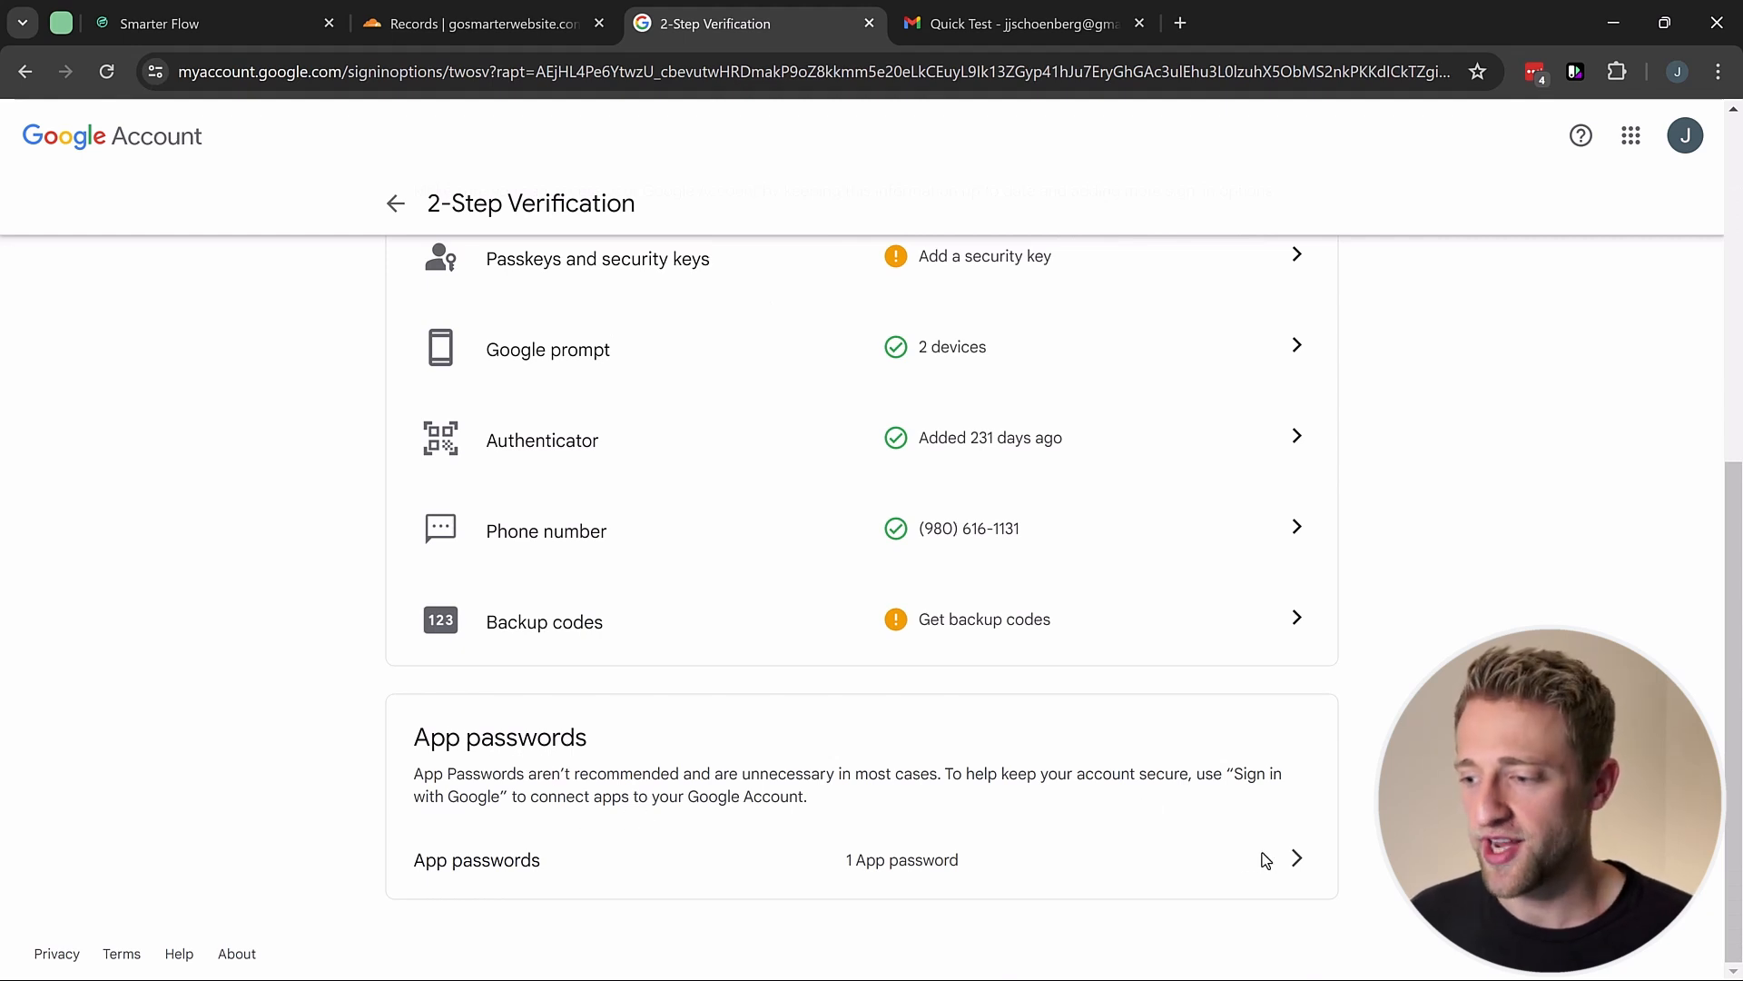
Step: Create an app password named 'HL SF Email sending' and select the generated code
{"action": "left_click", "coordinate": [1298, 859]}
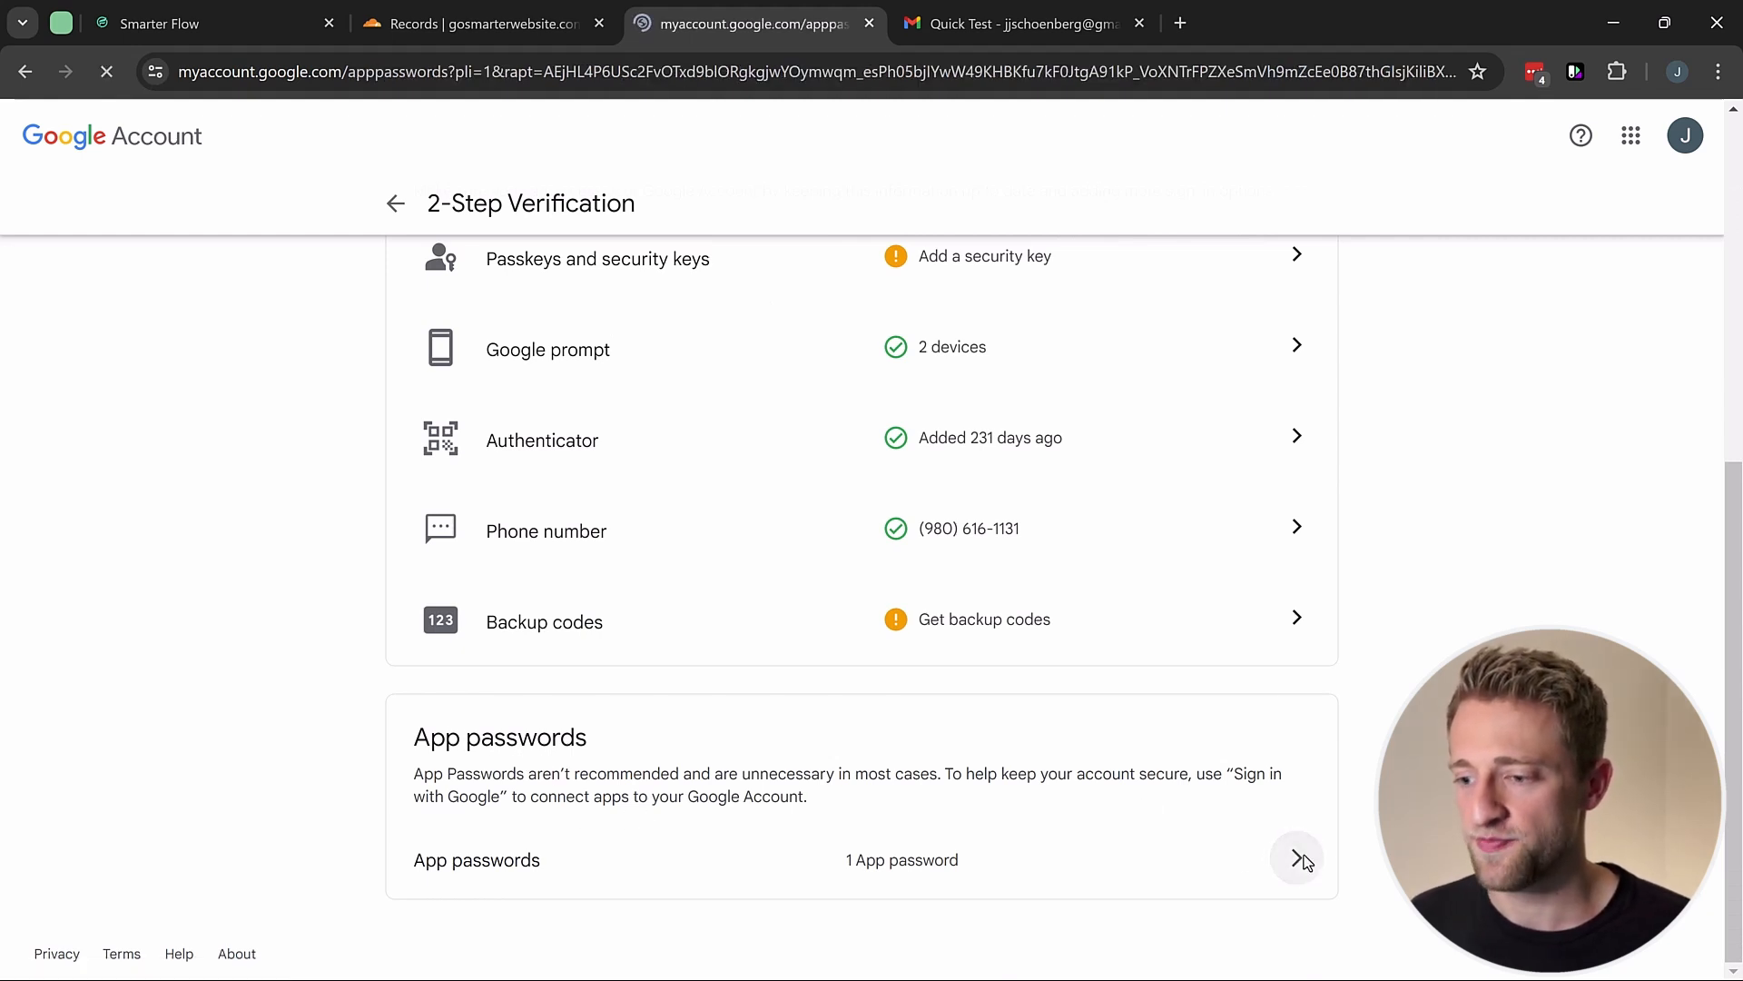
{"action": "left_click", "coordinate": [692, 731]}
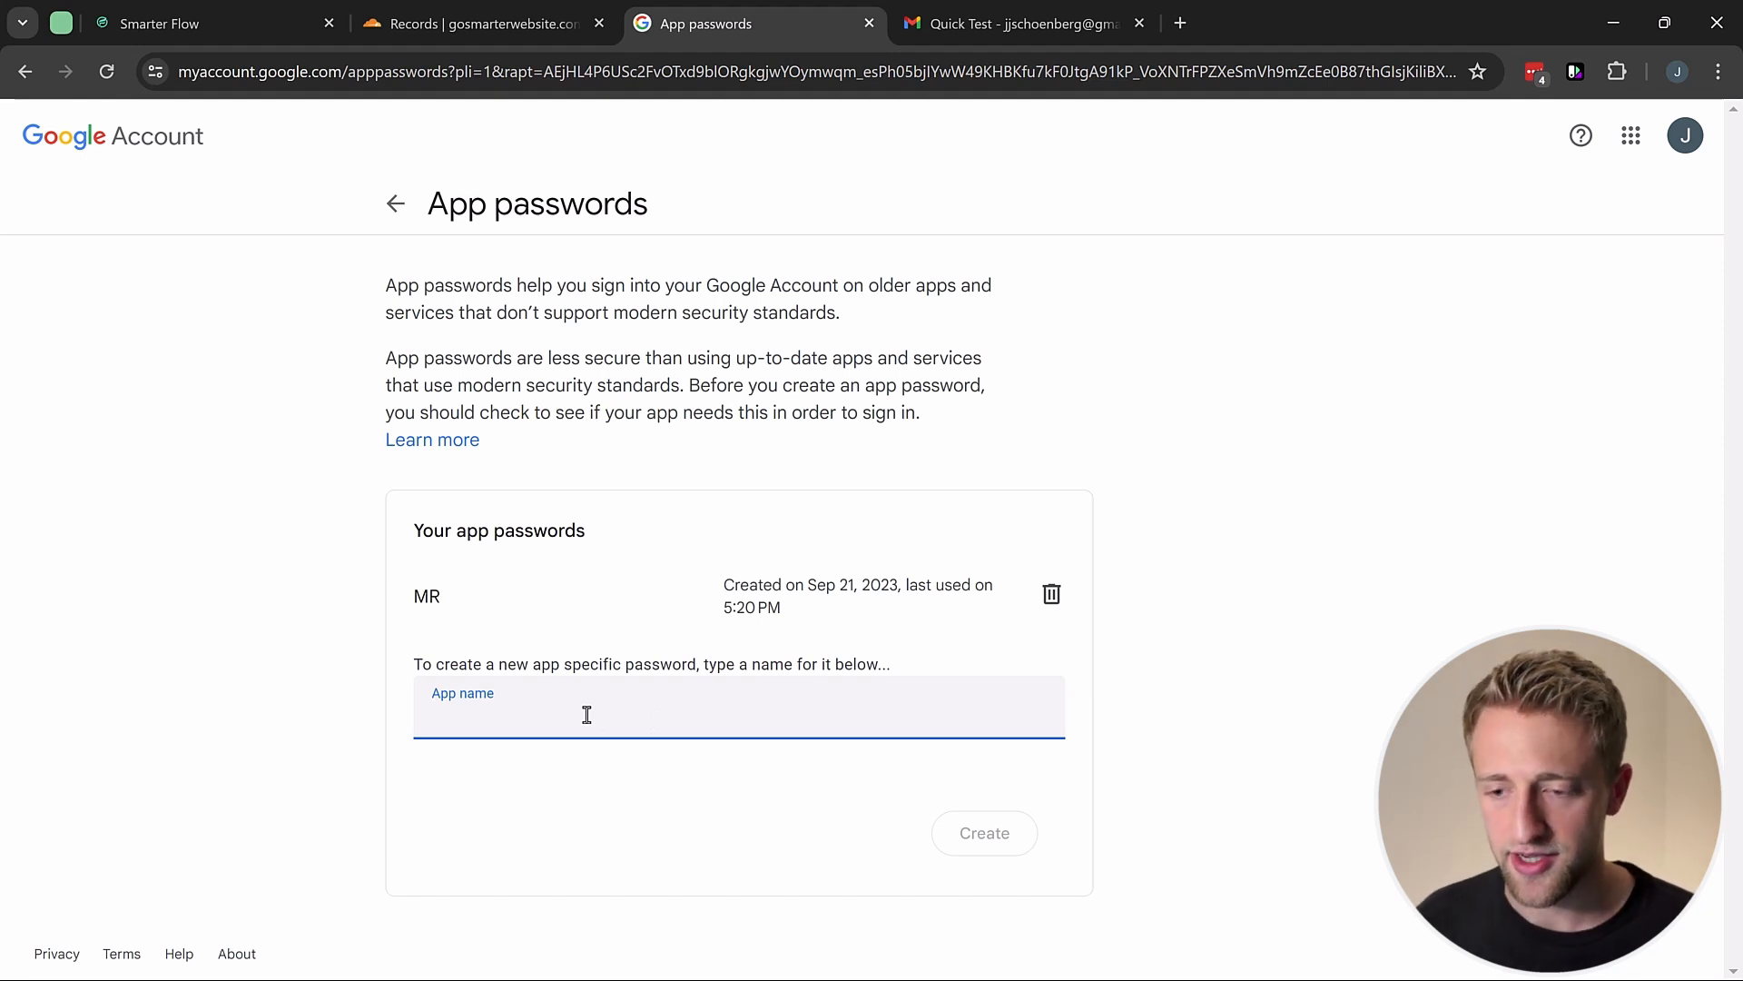
{"action": "type", "text": "HL SF Email sending"}
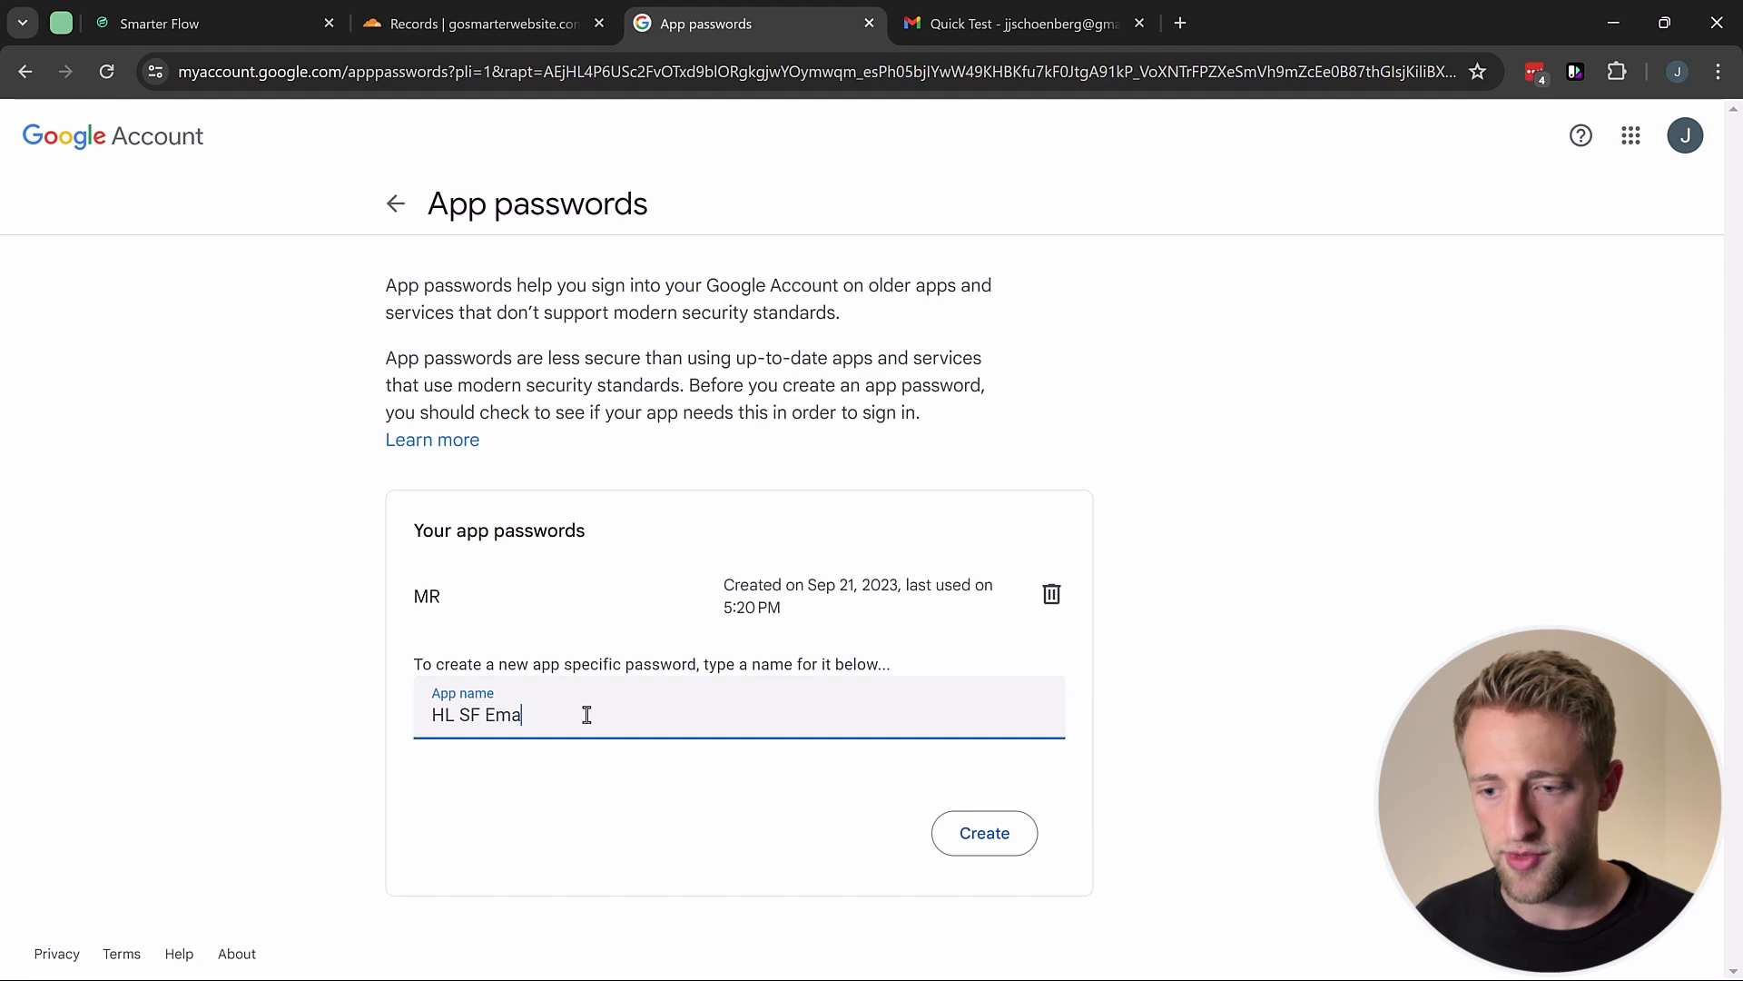
{"action": "left_click", "coordinate": [1014, 844]}
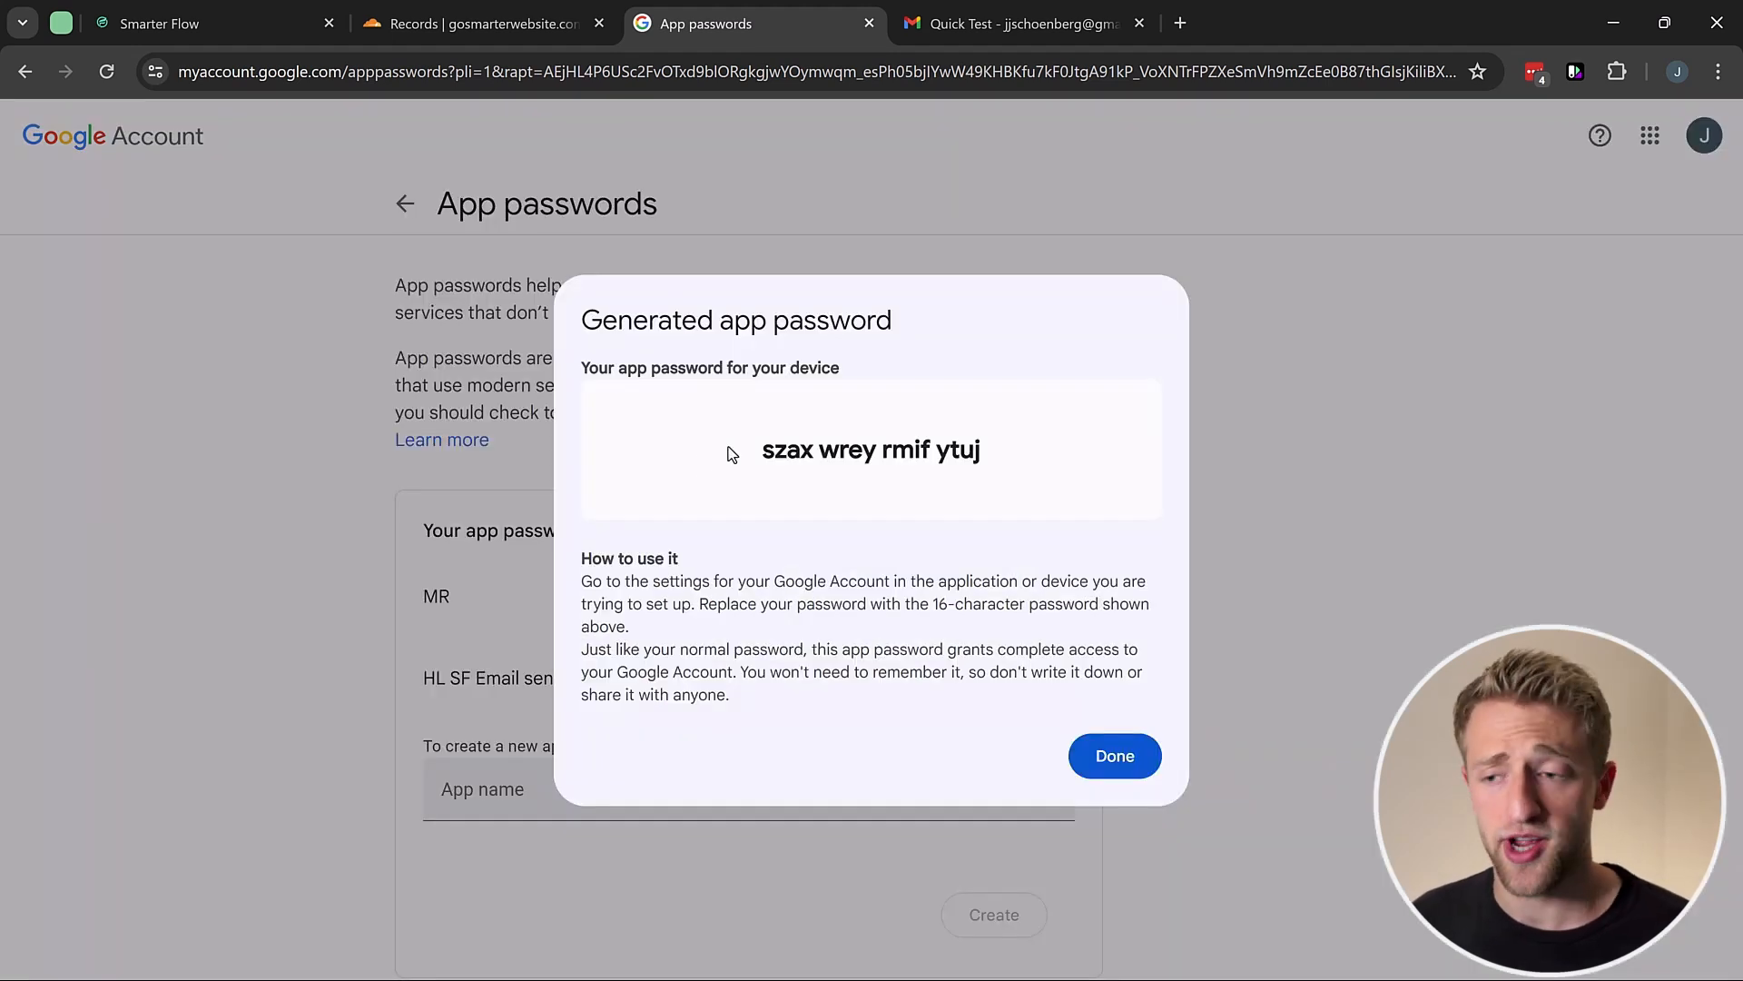
{"action": "left_click_drag", "start_coordinate": [761, 450], "coordinate": [989, 456]}
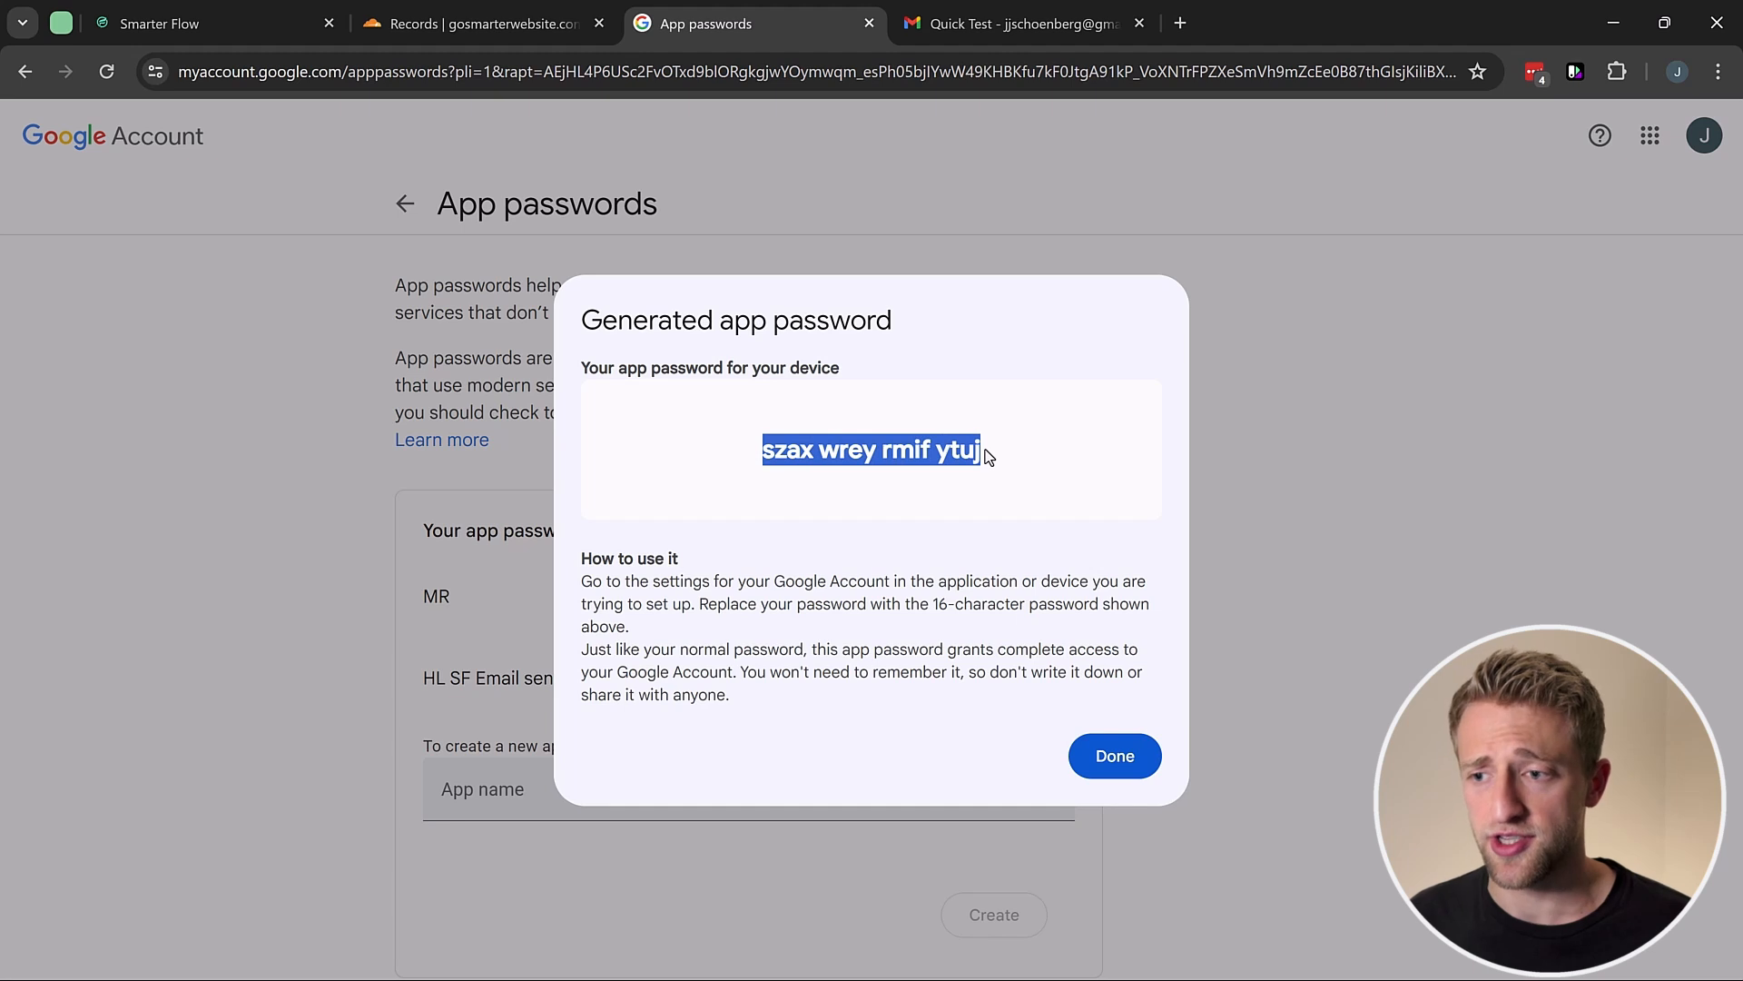
Step: Reselect and copy the full generated app password, then close the notice
{"action": "left_click", "coordinate": [241, 16]}
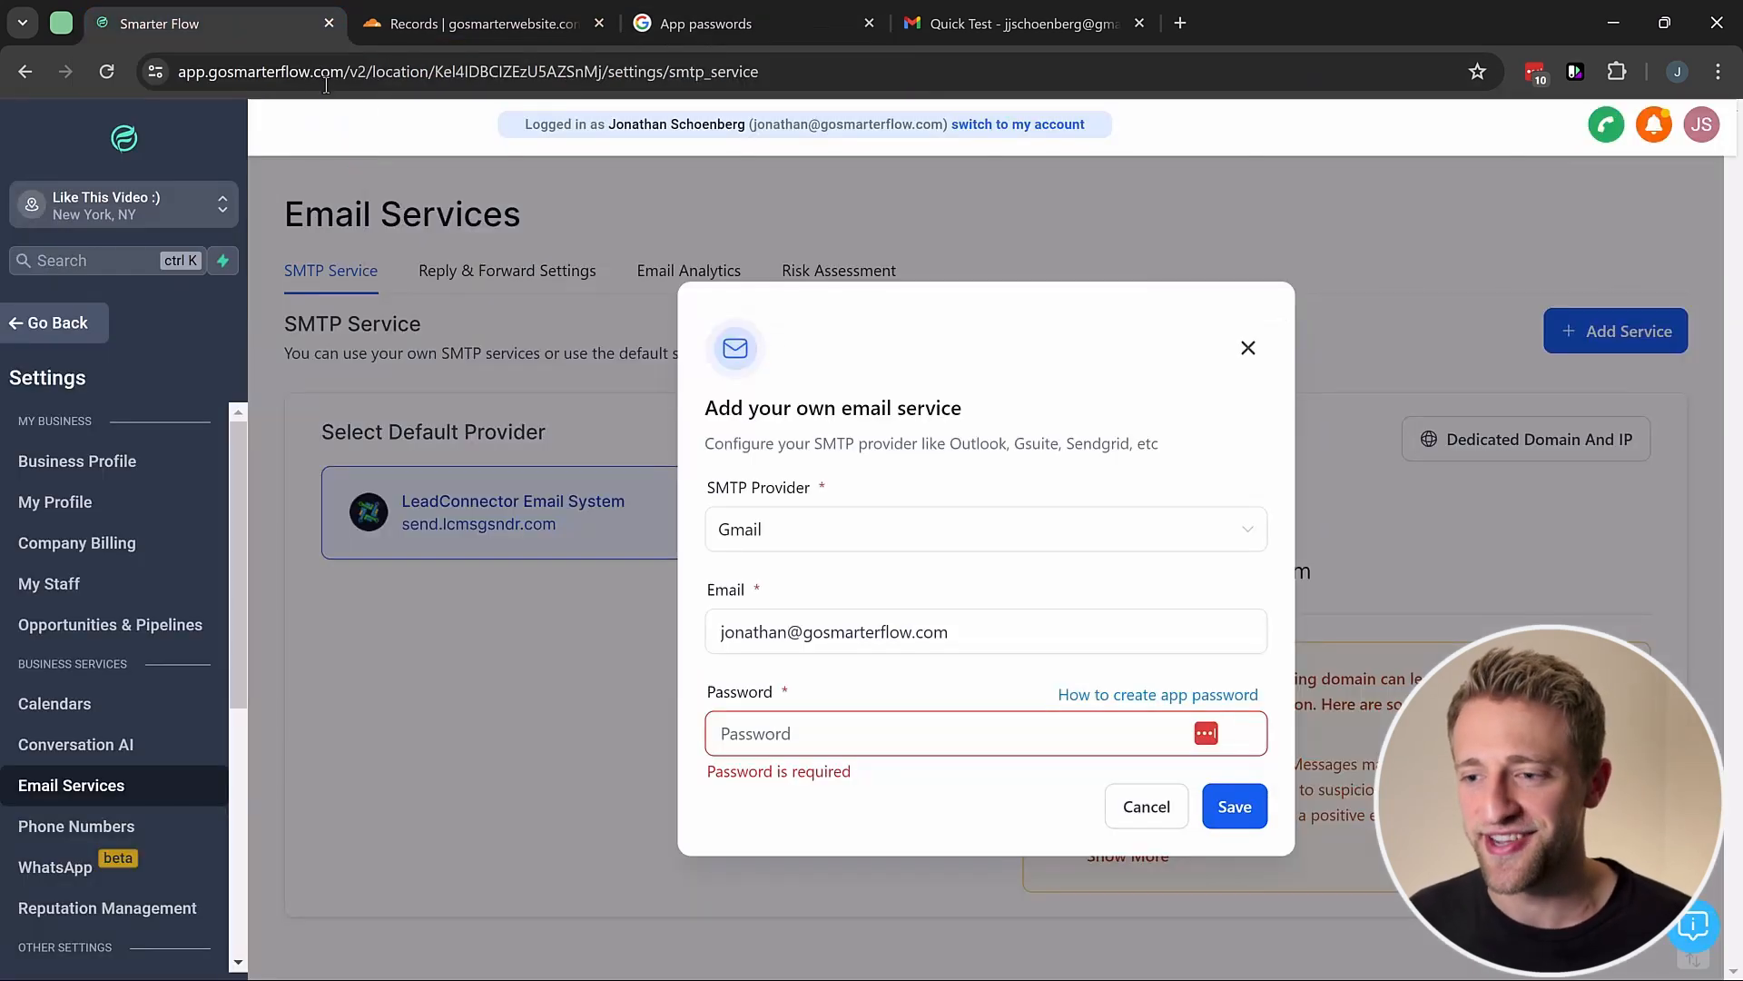
{"action": "left_click", "coordinate": [791, 735]}
{"action": "left_click", "coordinate": [717, 24]}
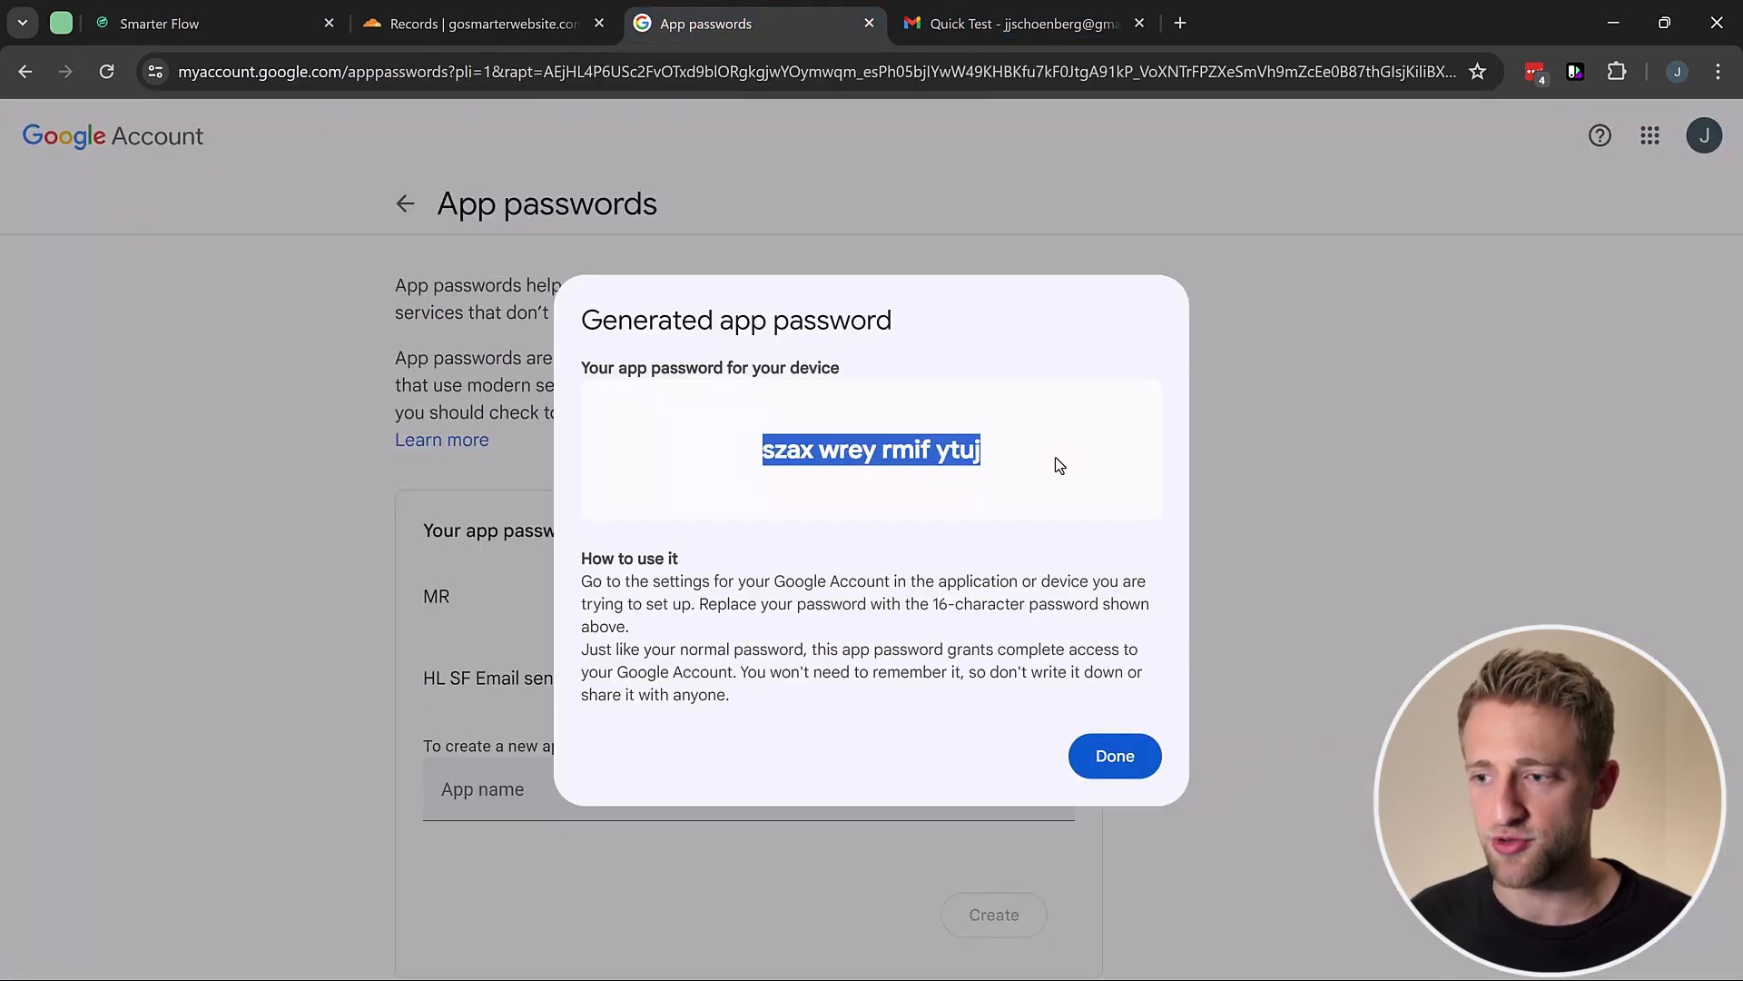
{"action": "left_click_drag", "start_coordinate": [1055, 458], "coordinate": [736, 467]}
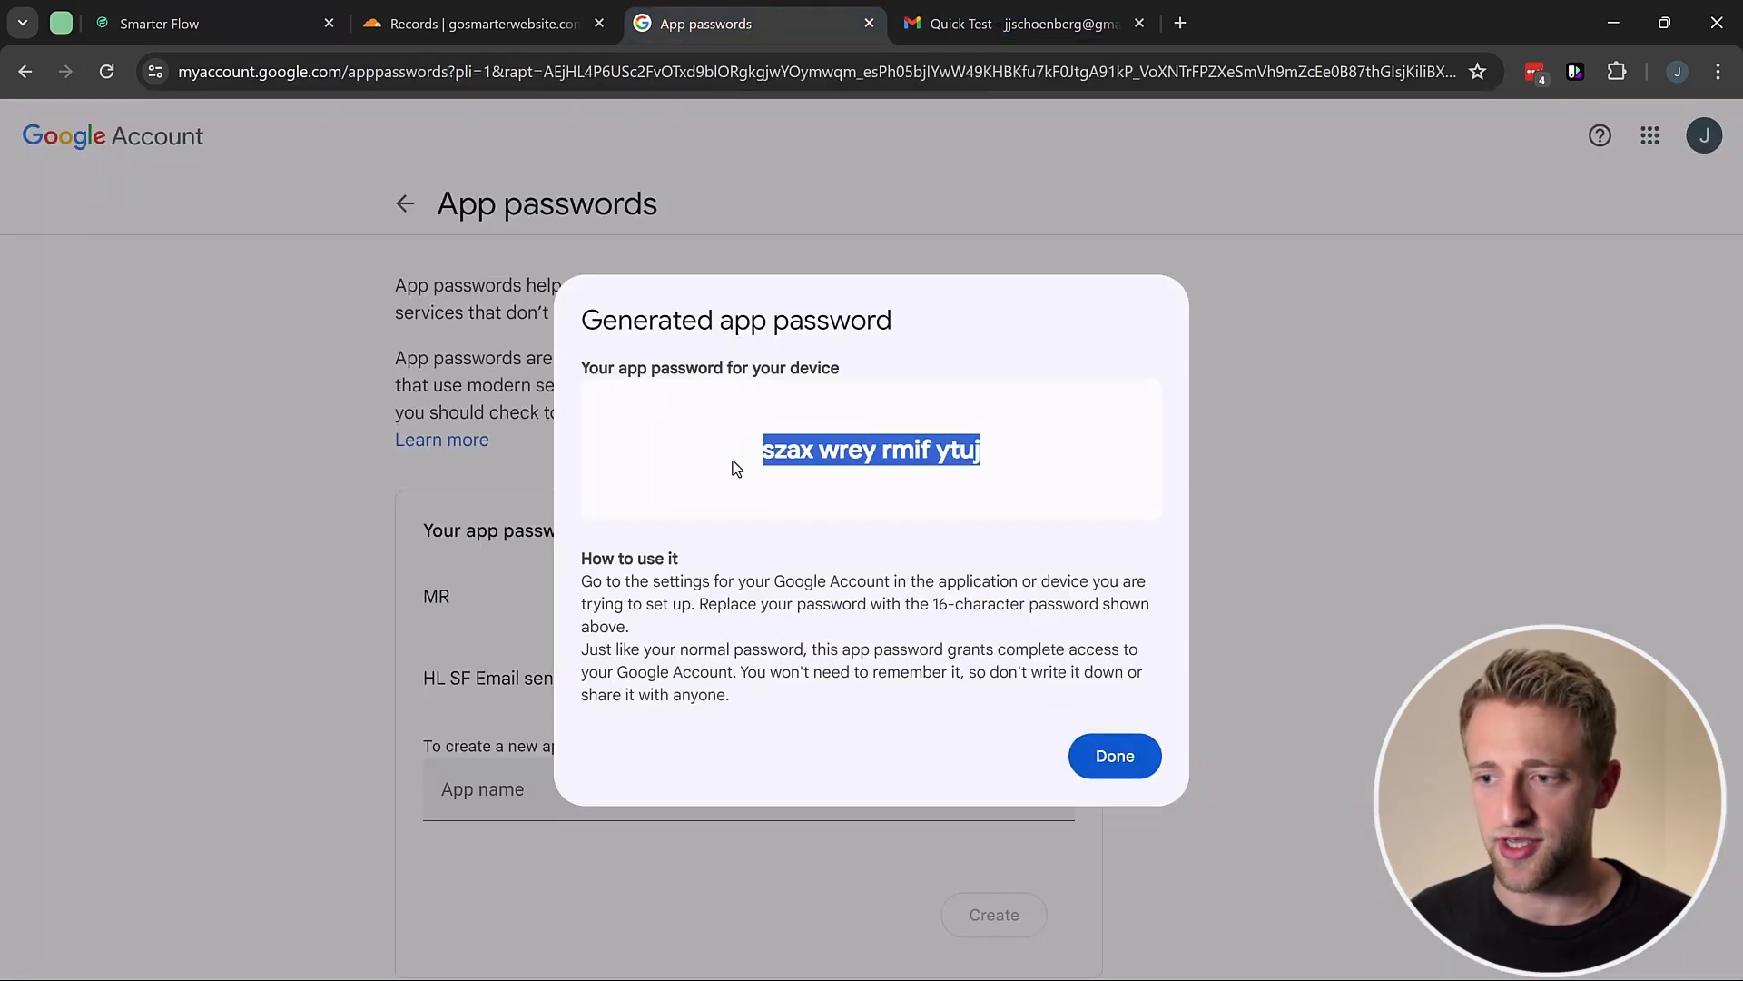
{"action": "left_click", "coordinate": [1118, 758]}
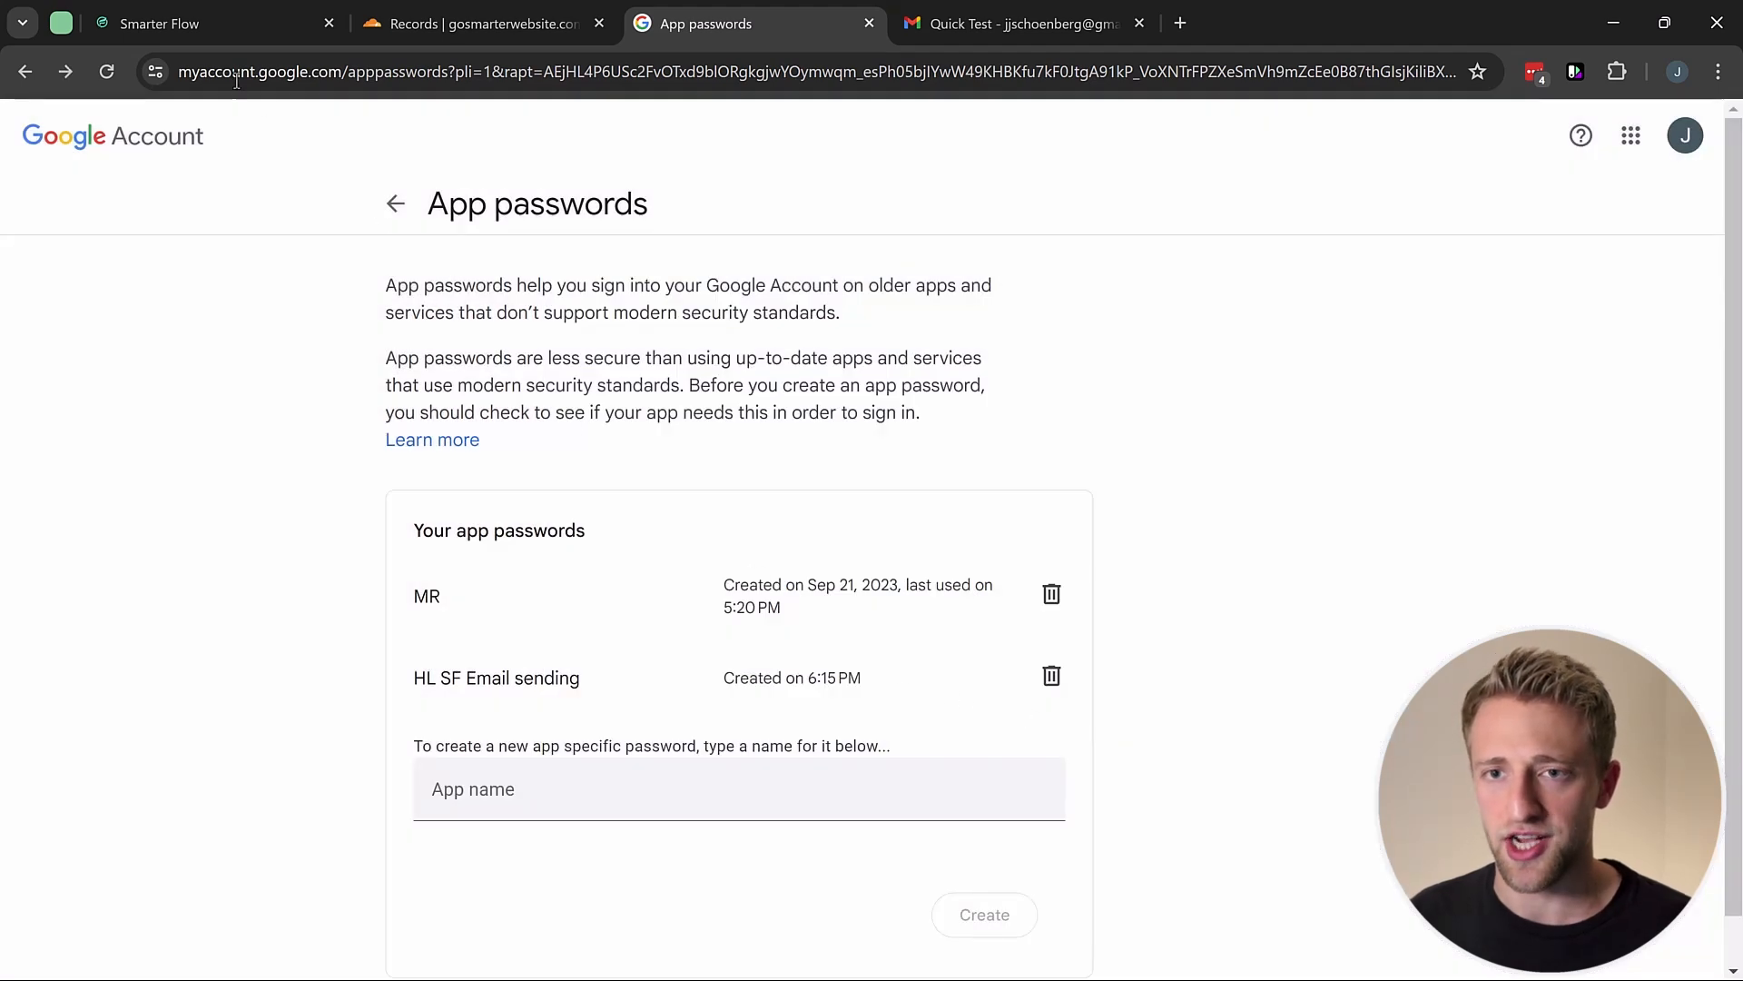
Step: Paste the app password into the service form and save the Gmail service
{"action": "left_click", "coordinate": [182, 24]}
{"action": "left_click", "coordinate": [778, 732]}
{"action": "key", "text": "ctrl+v"}
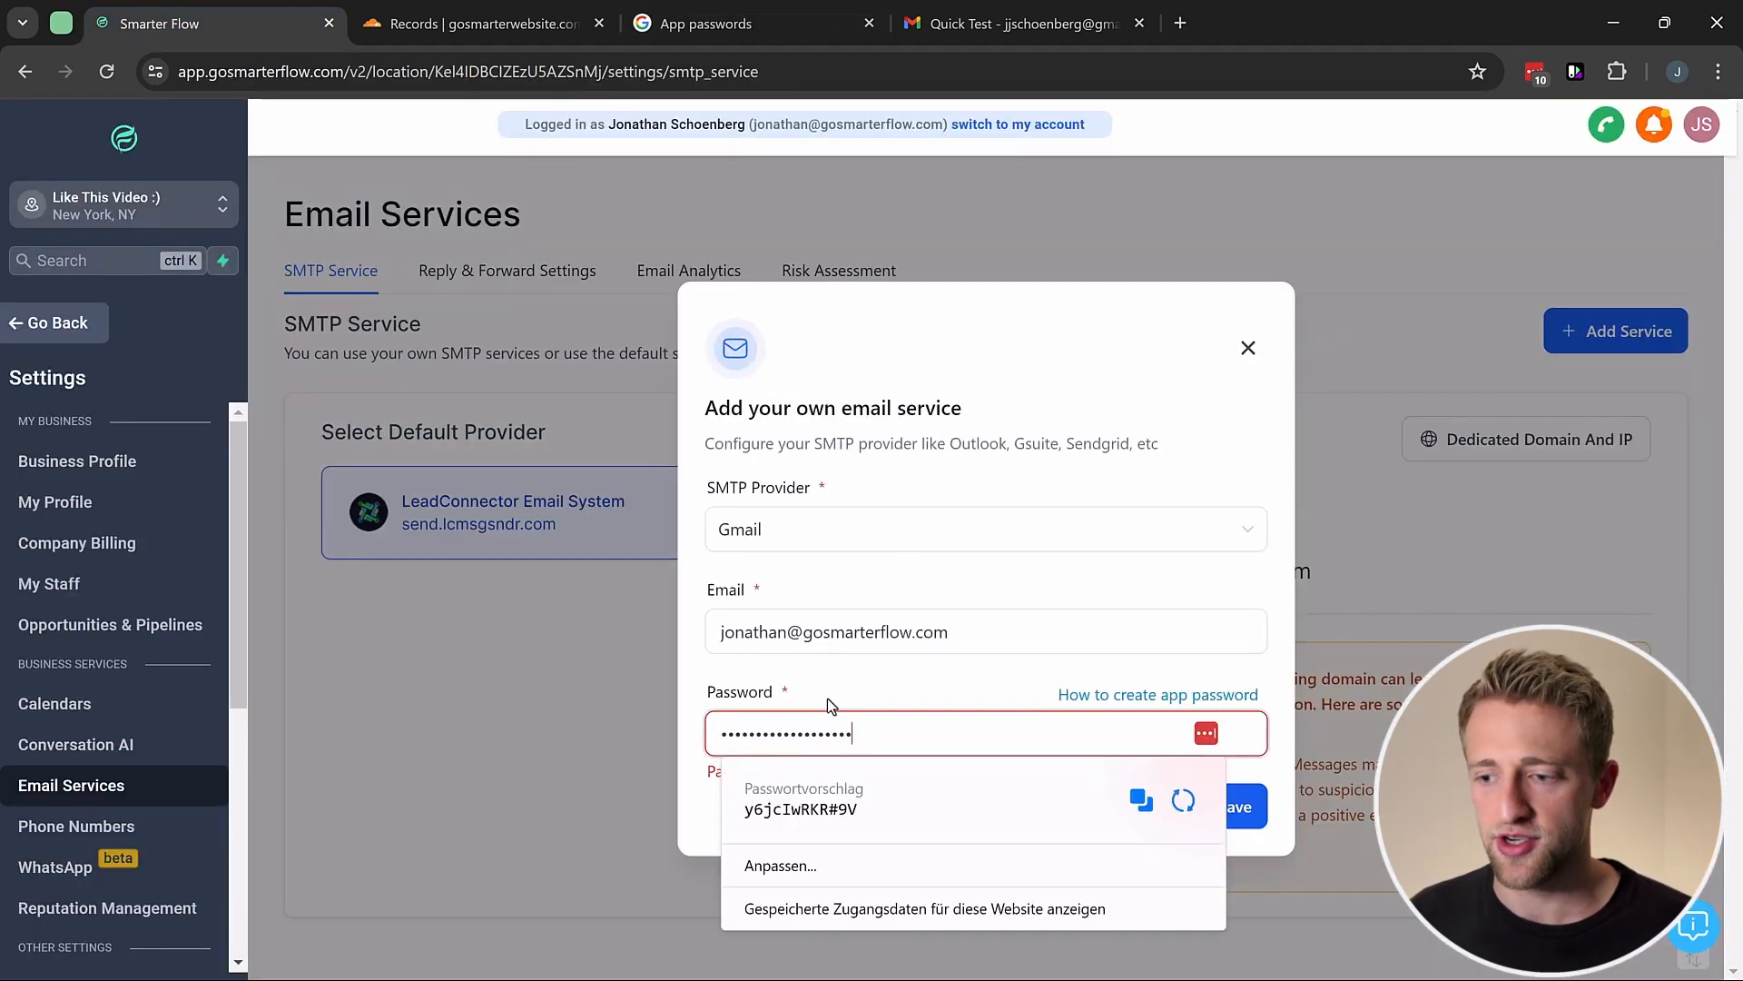
{"action": "left_click", "coordinate": [842, 687]}
{"action": "left_click", "coordinate": [1252, 809]}
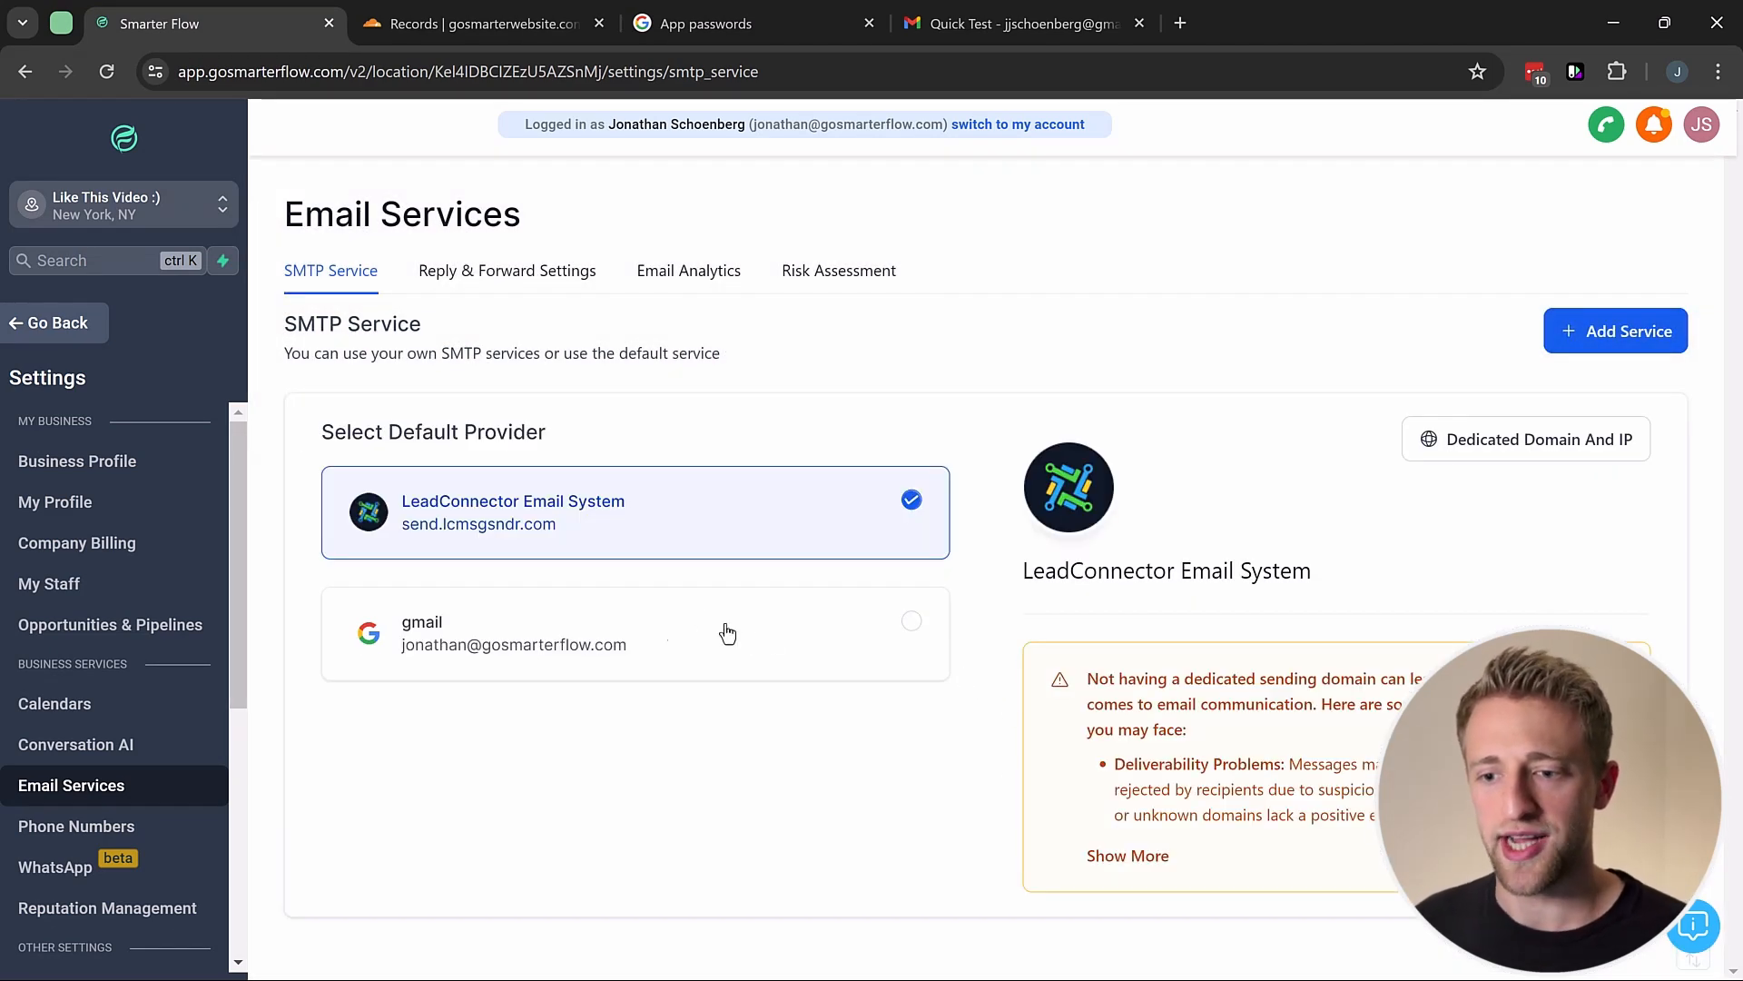
Step: Select gmail as the default provider and point out the success message and Enable Reply Tracking
{"action": "left_click", "coordinate": [912, 624]}
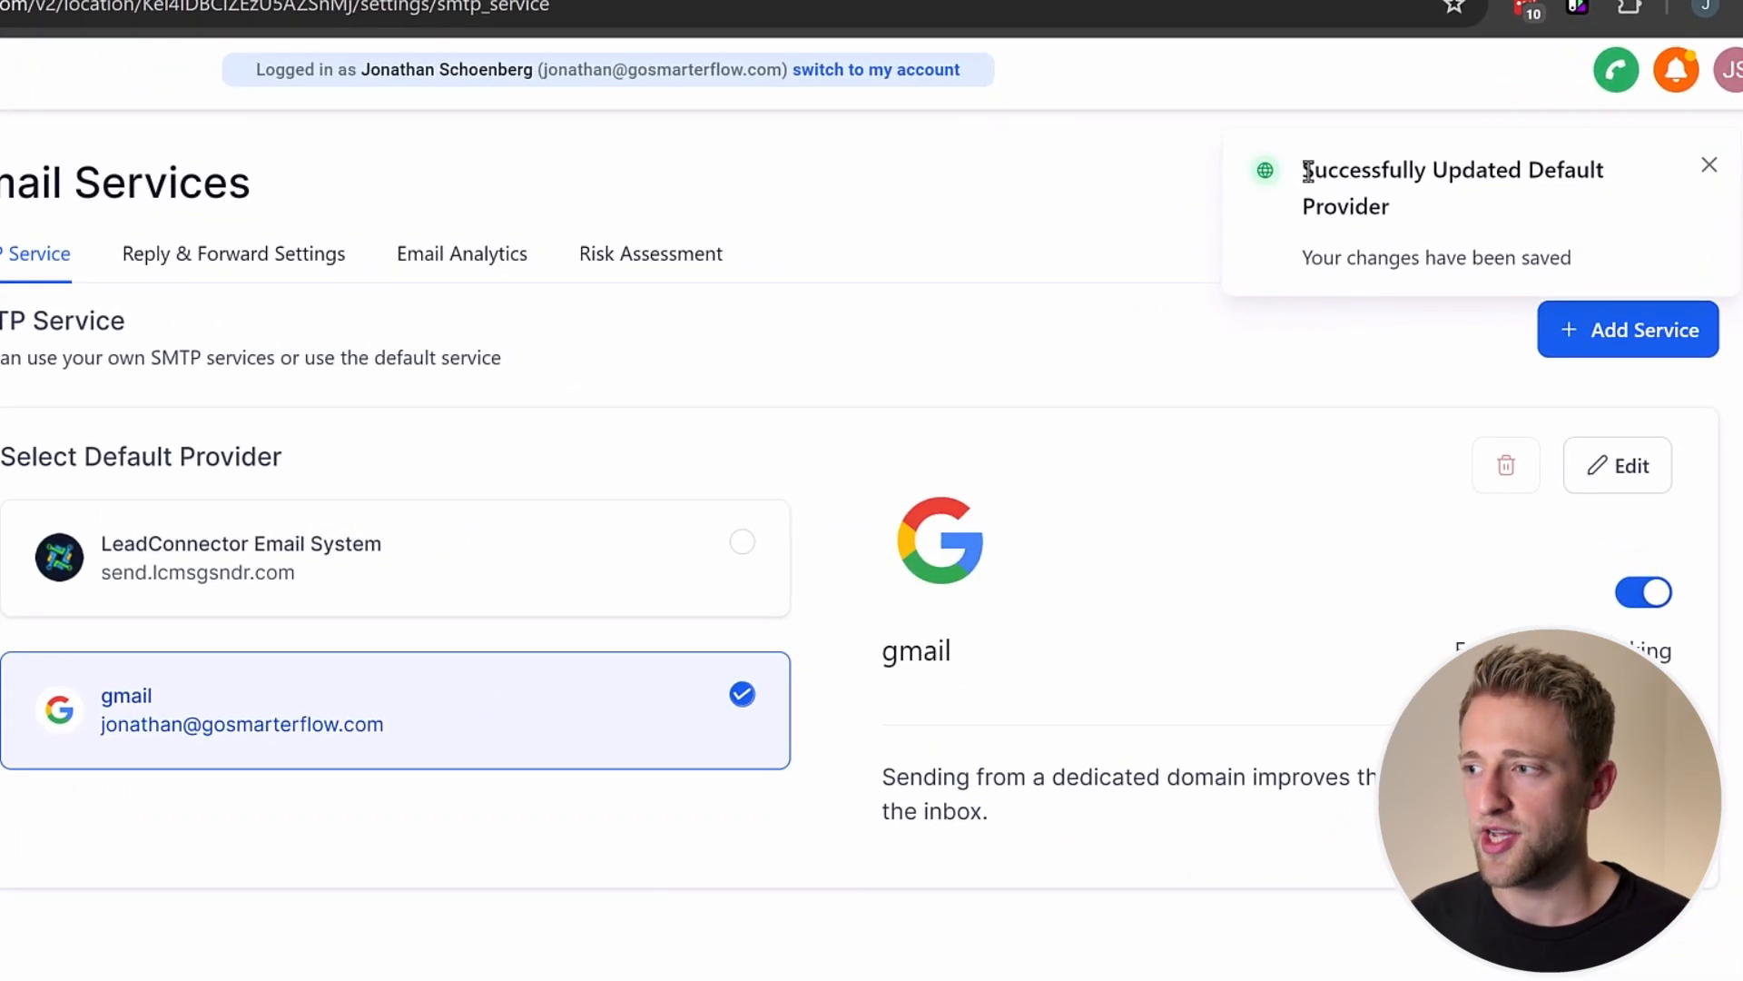
{"action": "left_click_drag", "start_coordinate": [1307, 171], "coordinate": [1443, 209]}
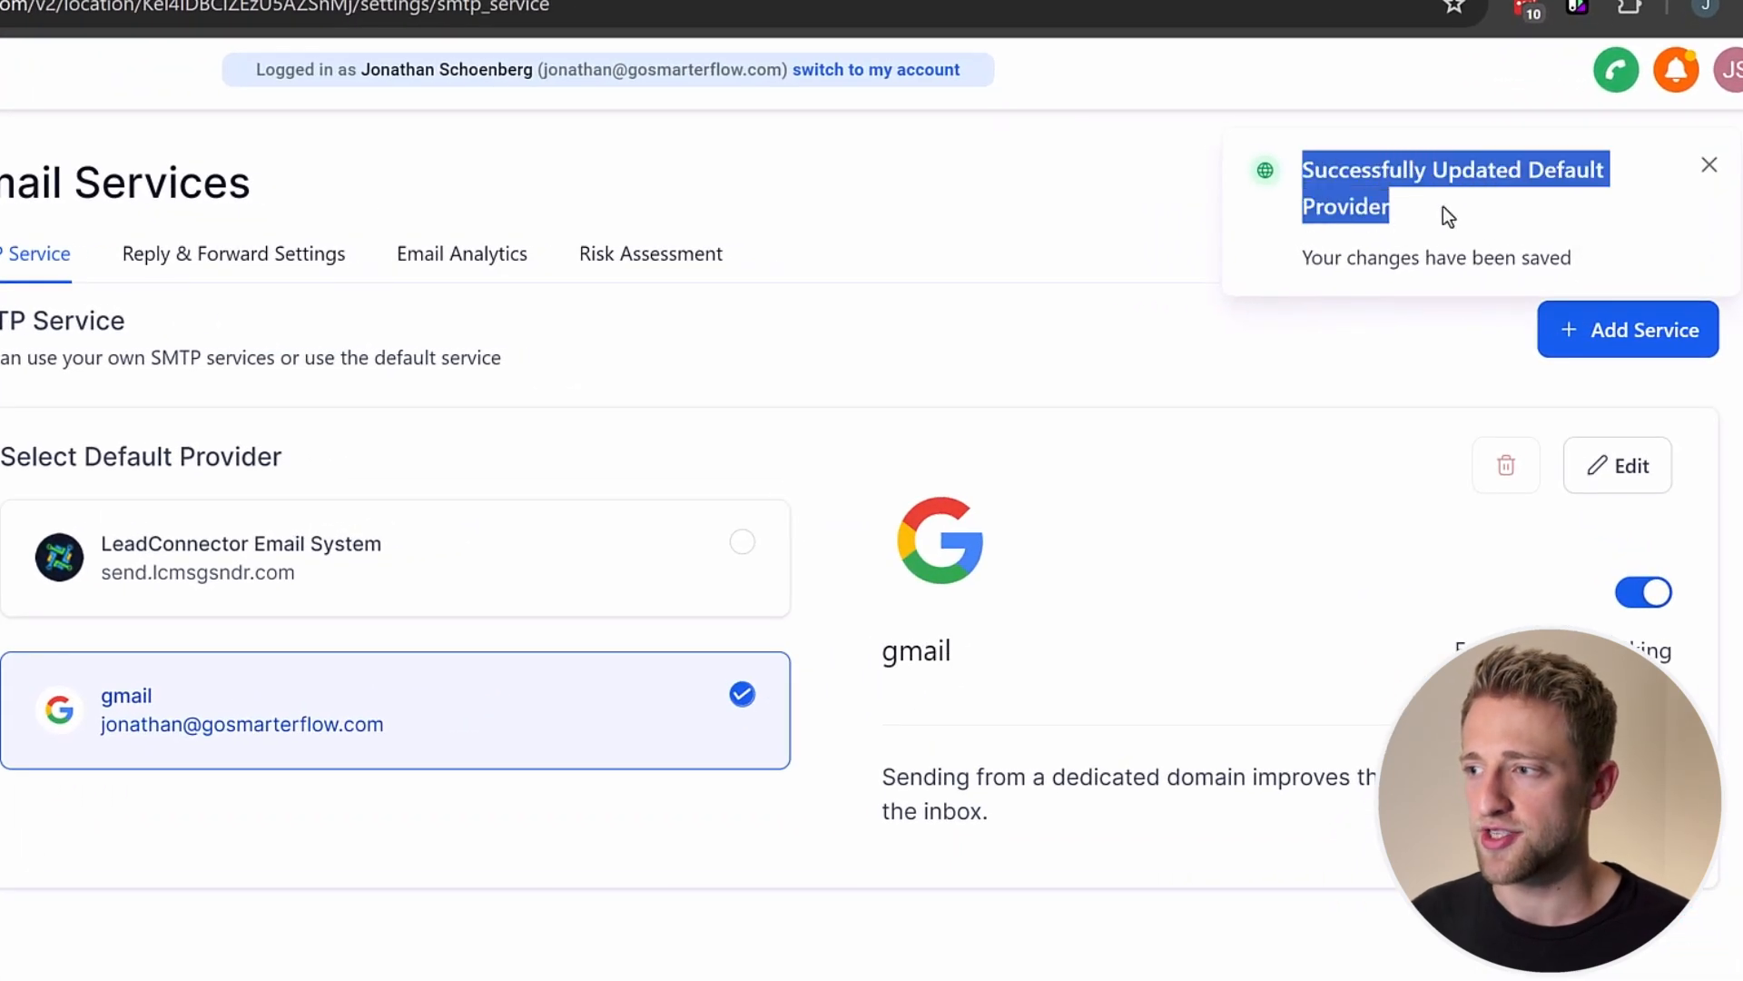
{"action": "left_click", "coordinate": [1443, 210]}
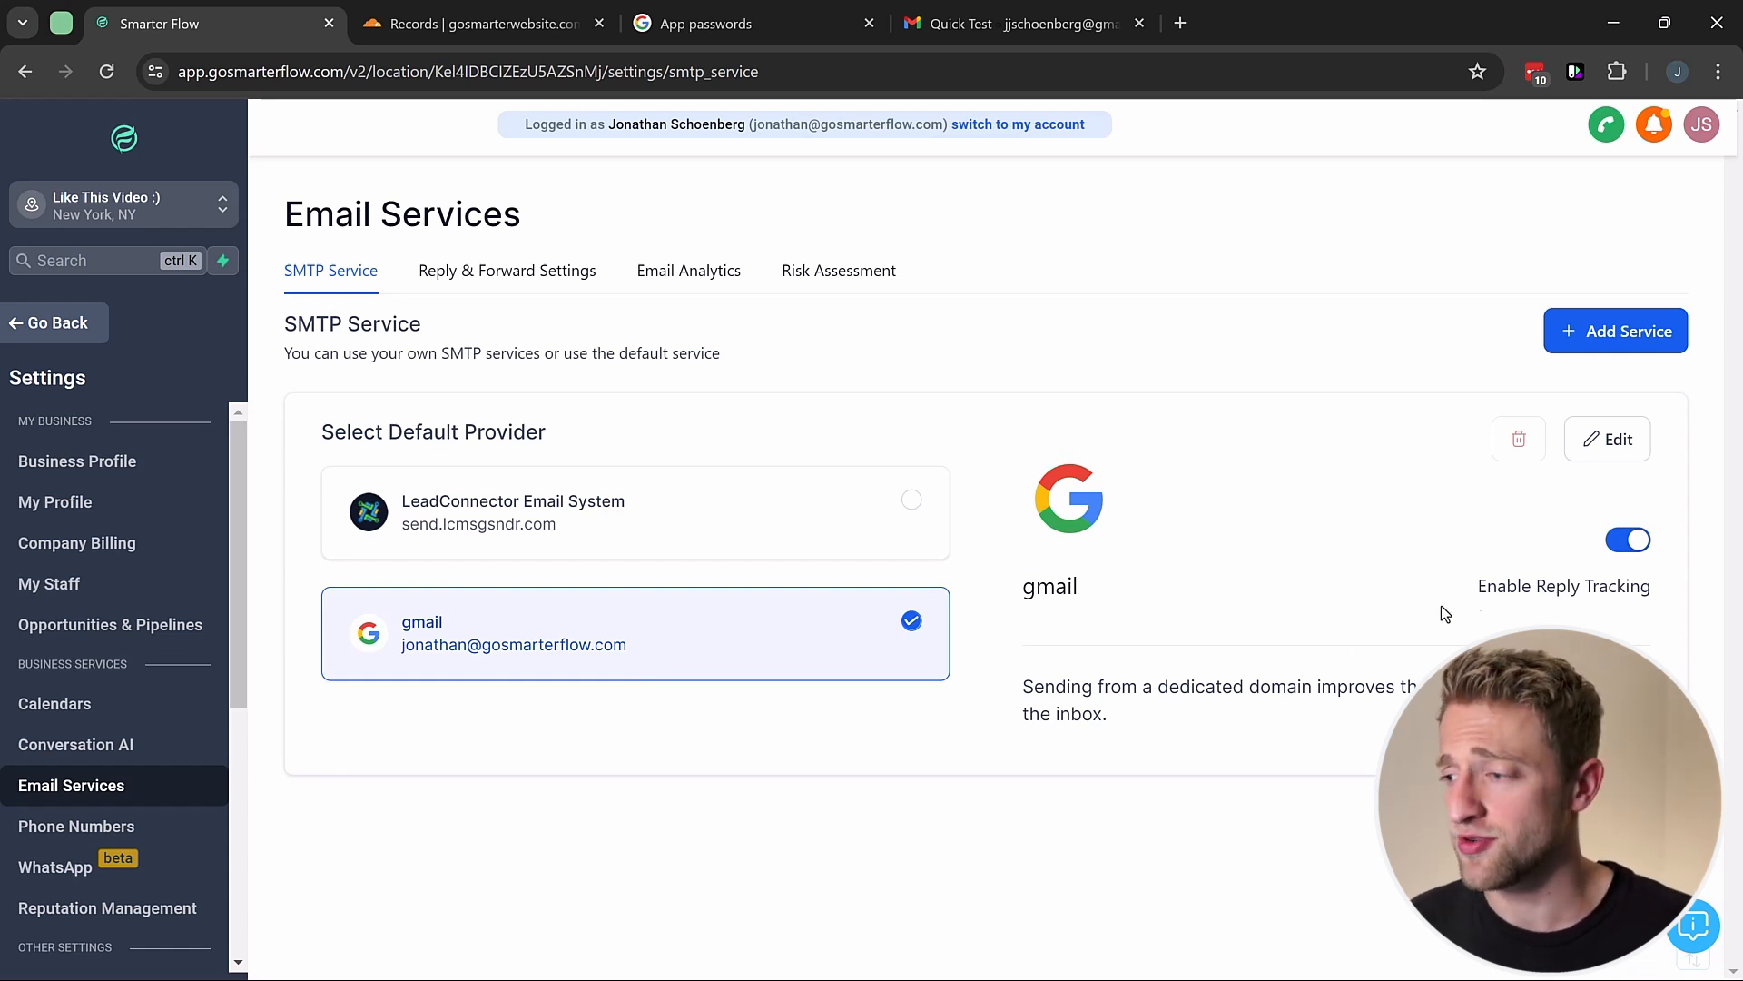
{"action": "left_click_drag", "start_coordinate": [1482, 587], "coordinate": [1528, 611]}
{"action": "left_click", "coordinate": [1468, 613]}
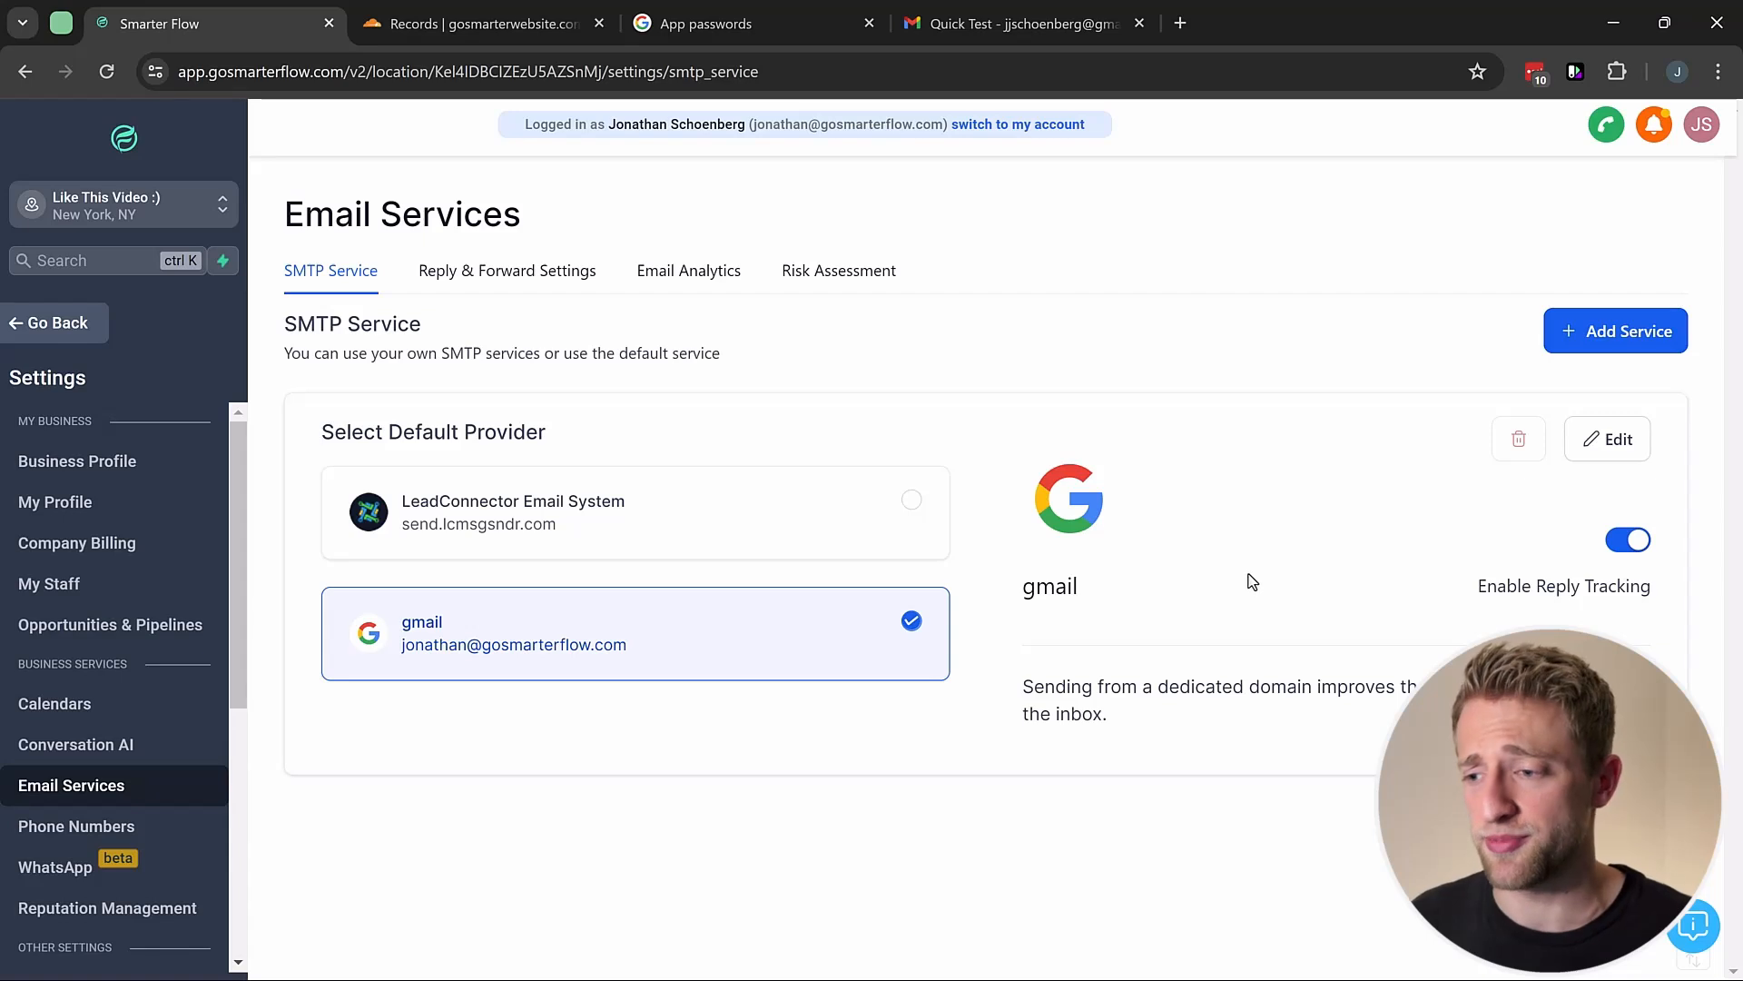
Step: Select the LeadConnector Email System card under Select Default Provider
{"action": "left_click", "coordinate": [925, 540]}
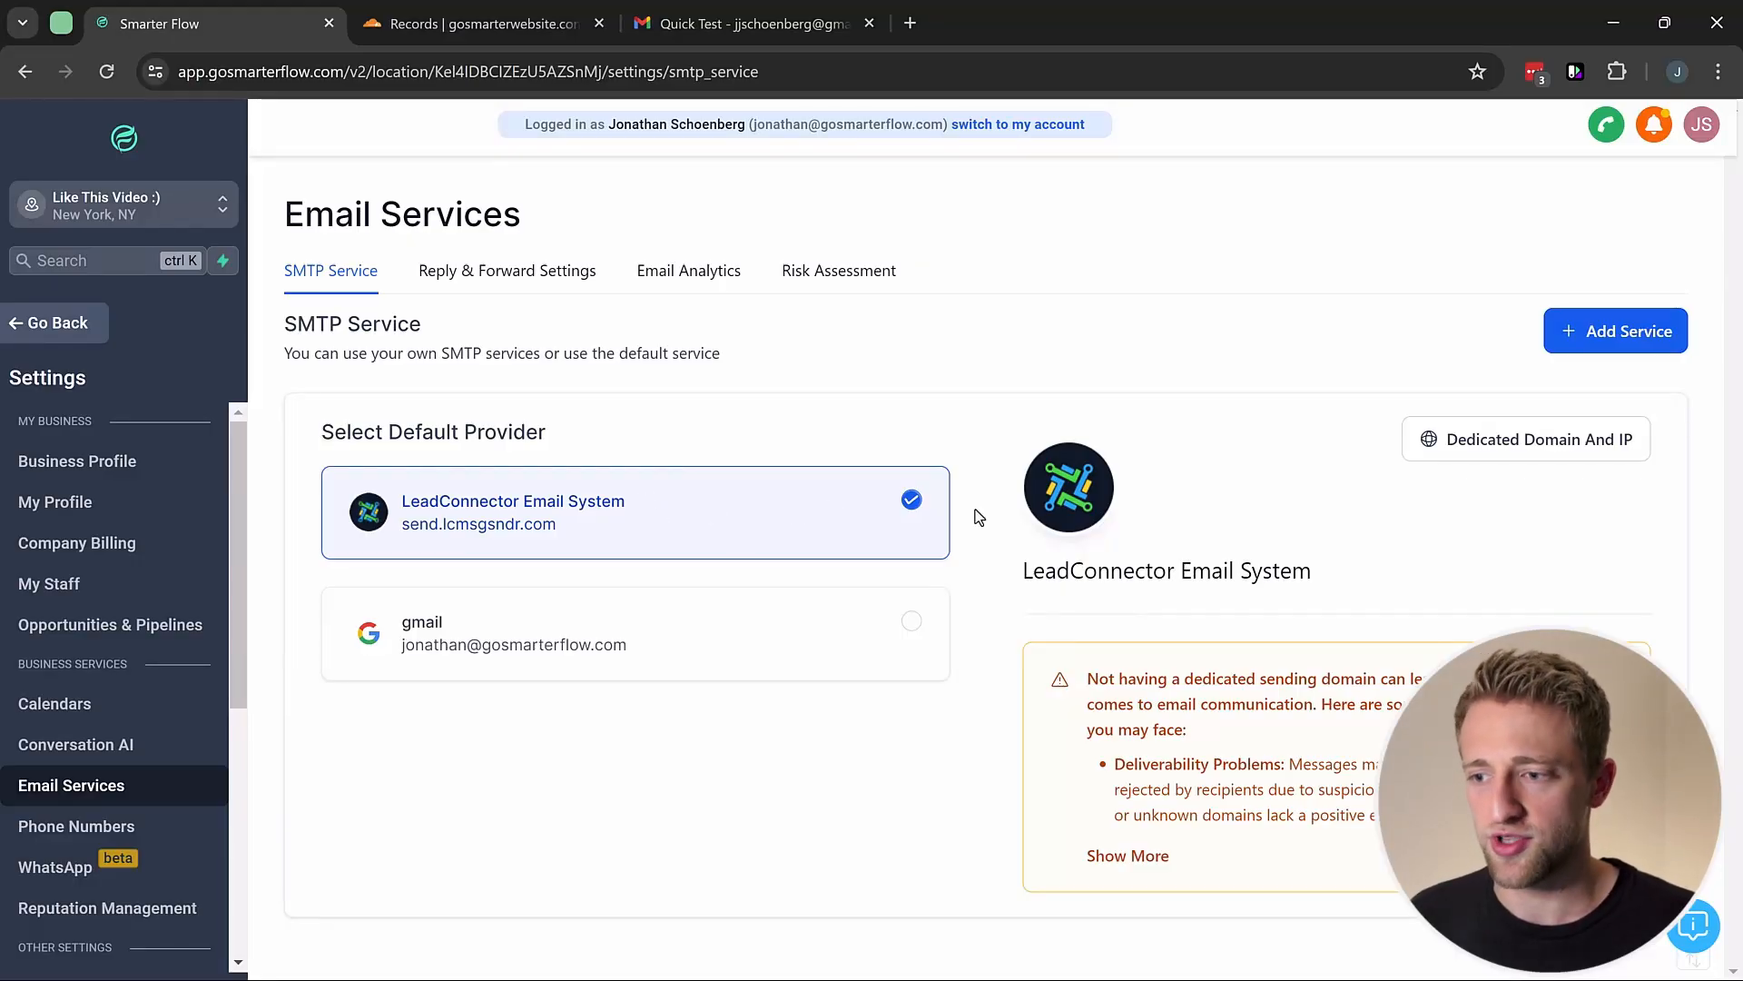
Step: Open Dedicated Domain And IP, start Add Domain, and type the m. prefix
{"action": "left_click", "coordinate": [1525, 445]}
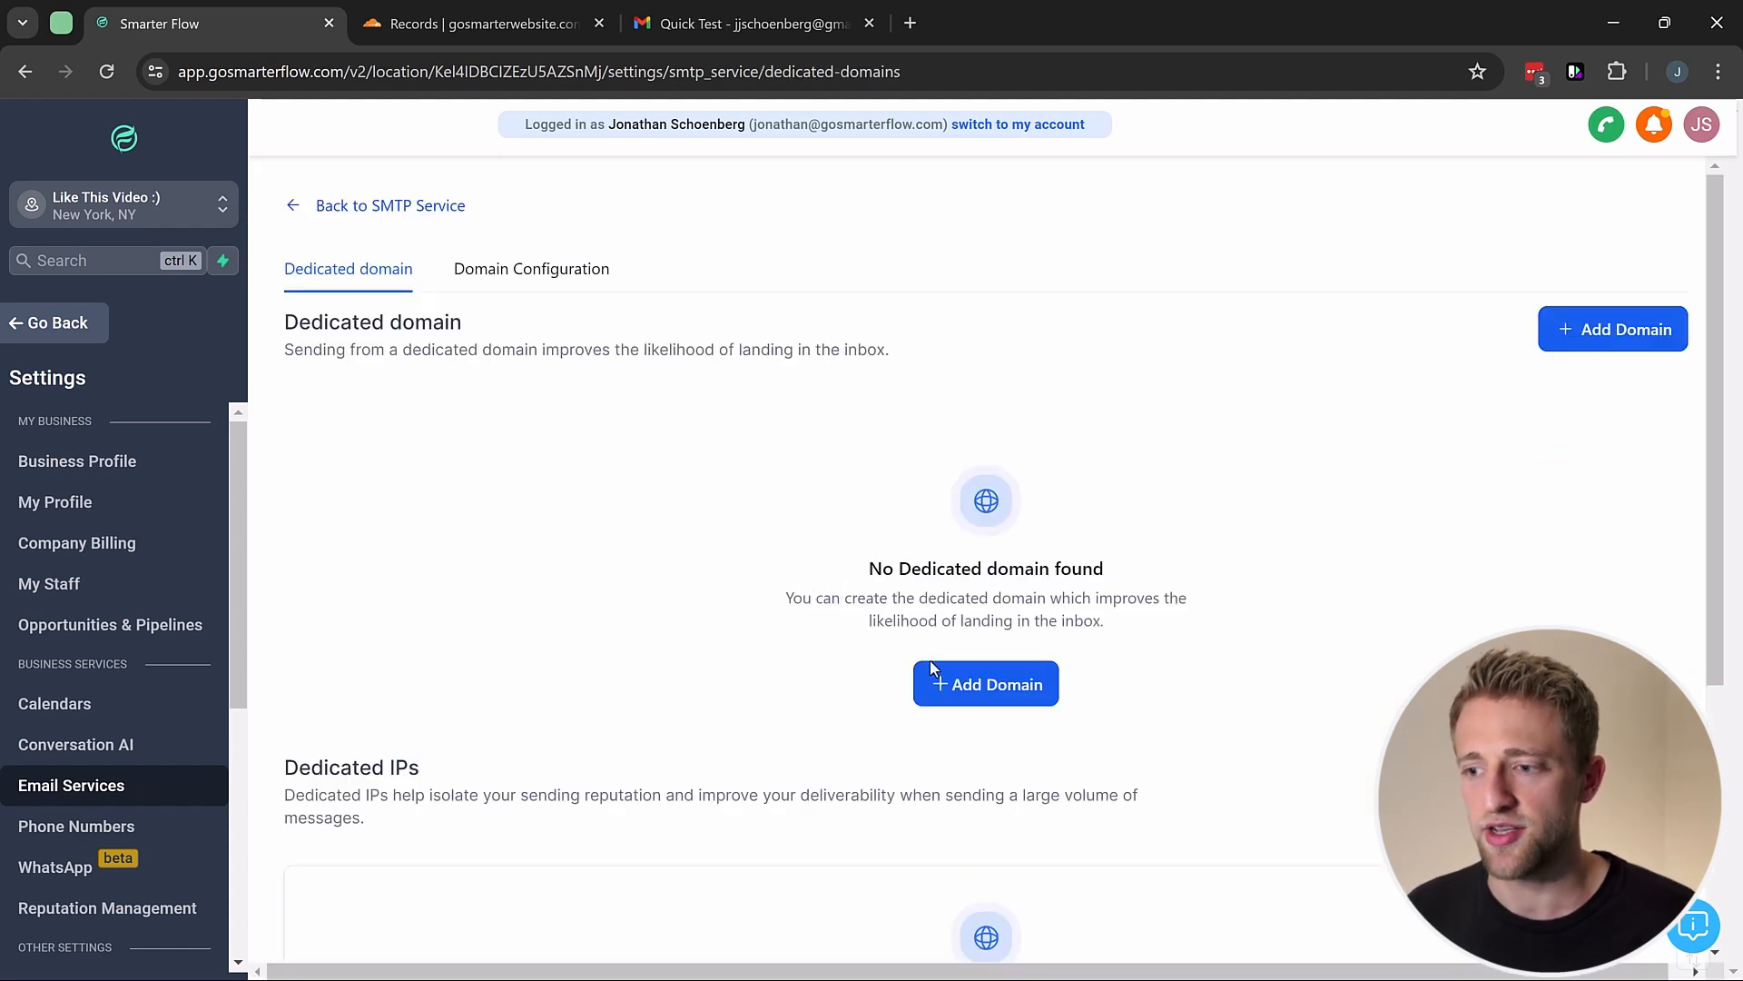
{"action": "left_click", "coordinate": [963, 695]}
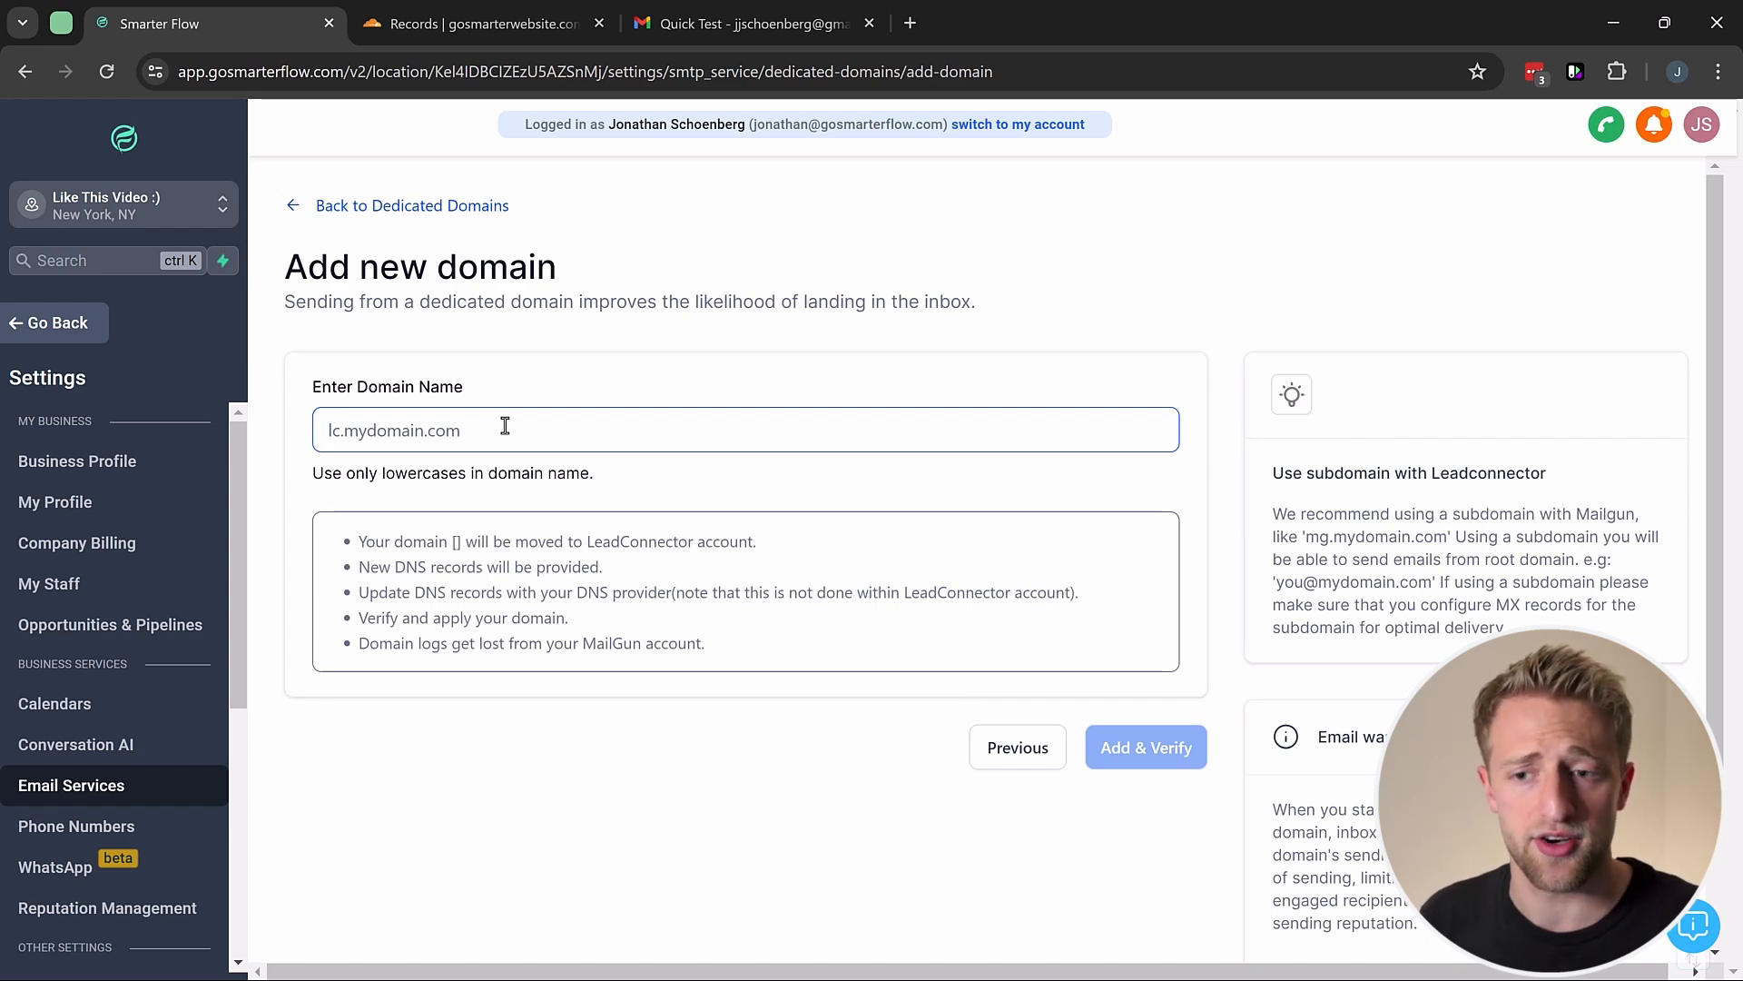
{"action": "type", "text": "m."}
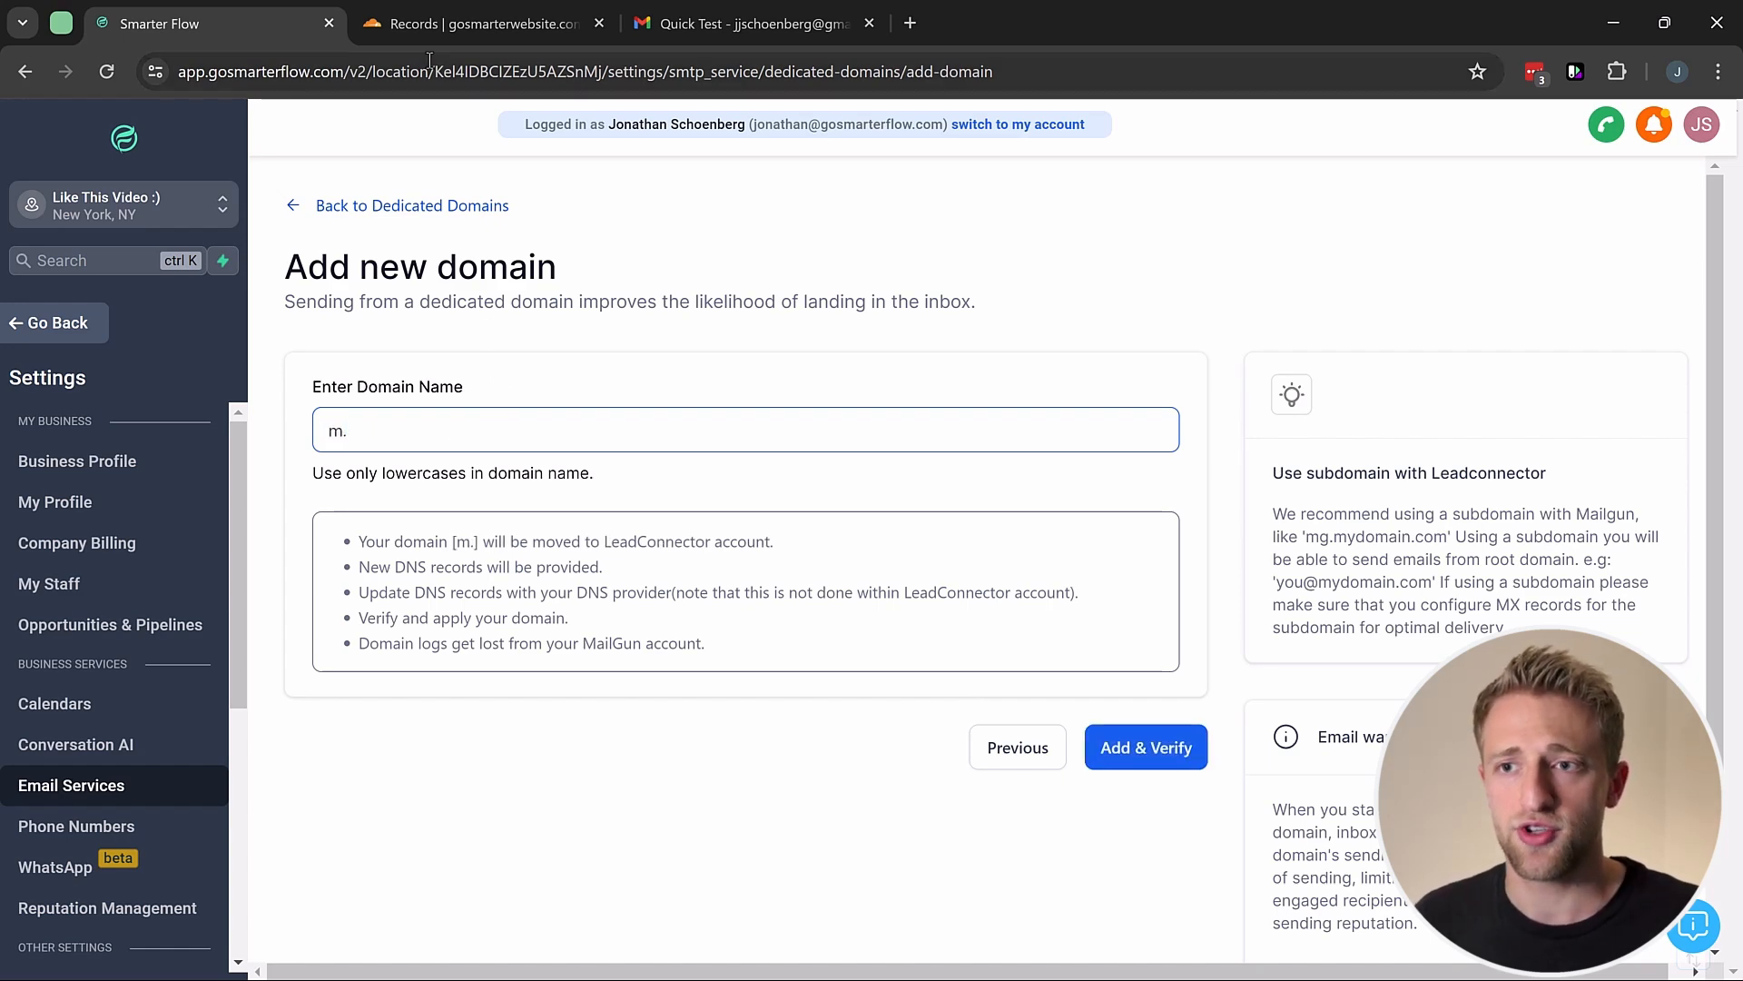
Step: Copy gosmarterwebsite.com from Cloudflare and paste it as the domain name
{"action": "left_click", "coordinate": [445, 23]}
{"action": "scroll", "coordinate": [533, 471], "scroll_direction": "up", "scroll_amount": 4}
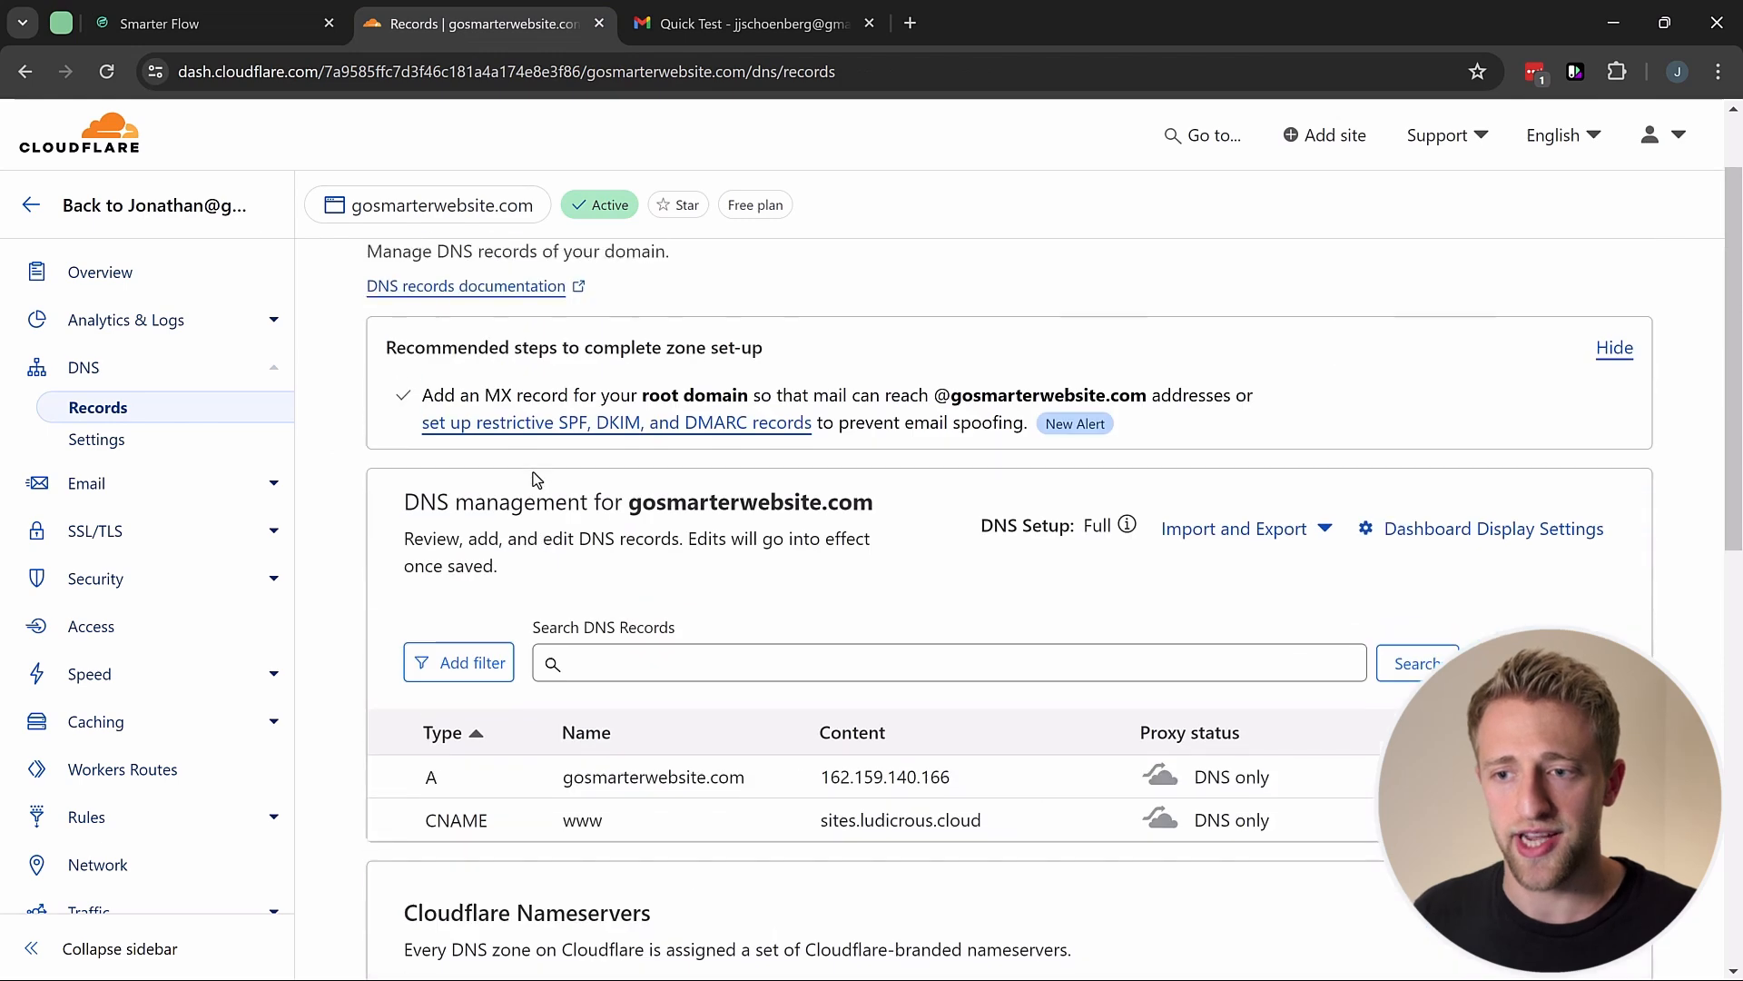
{"action": "left_click_drag", "start_coordinate": [629, 508], "coordinate": [871, 505]}
{"action": "key", "text": "ctrl+c"}
{"action": "left_click", "coordinate": [254, 20]}
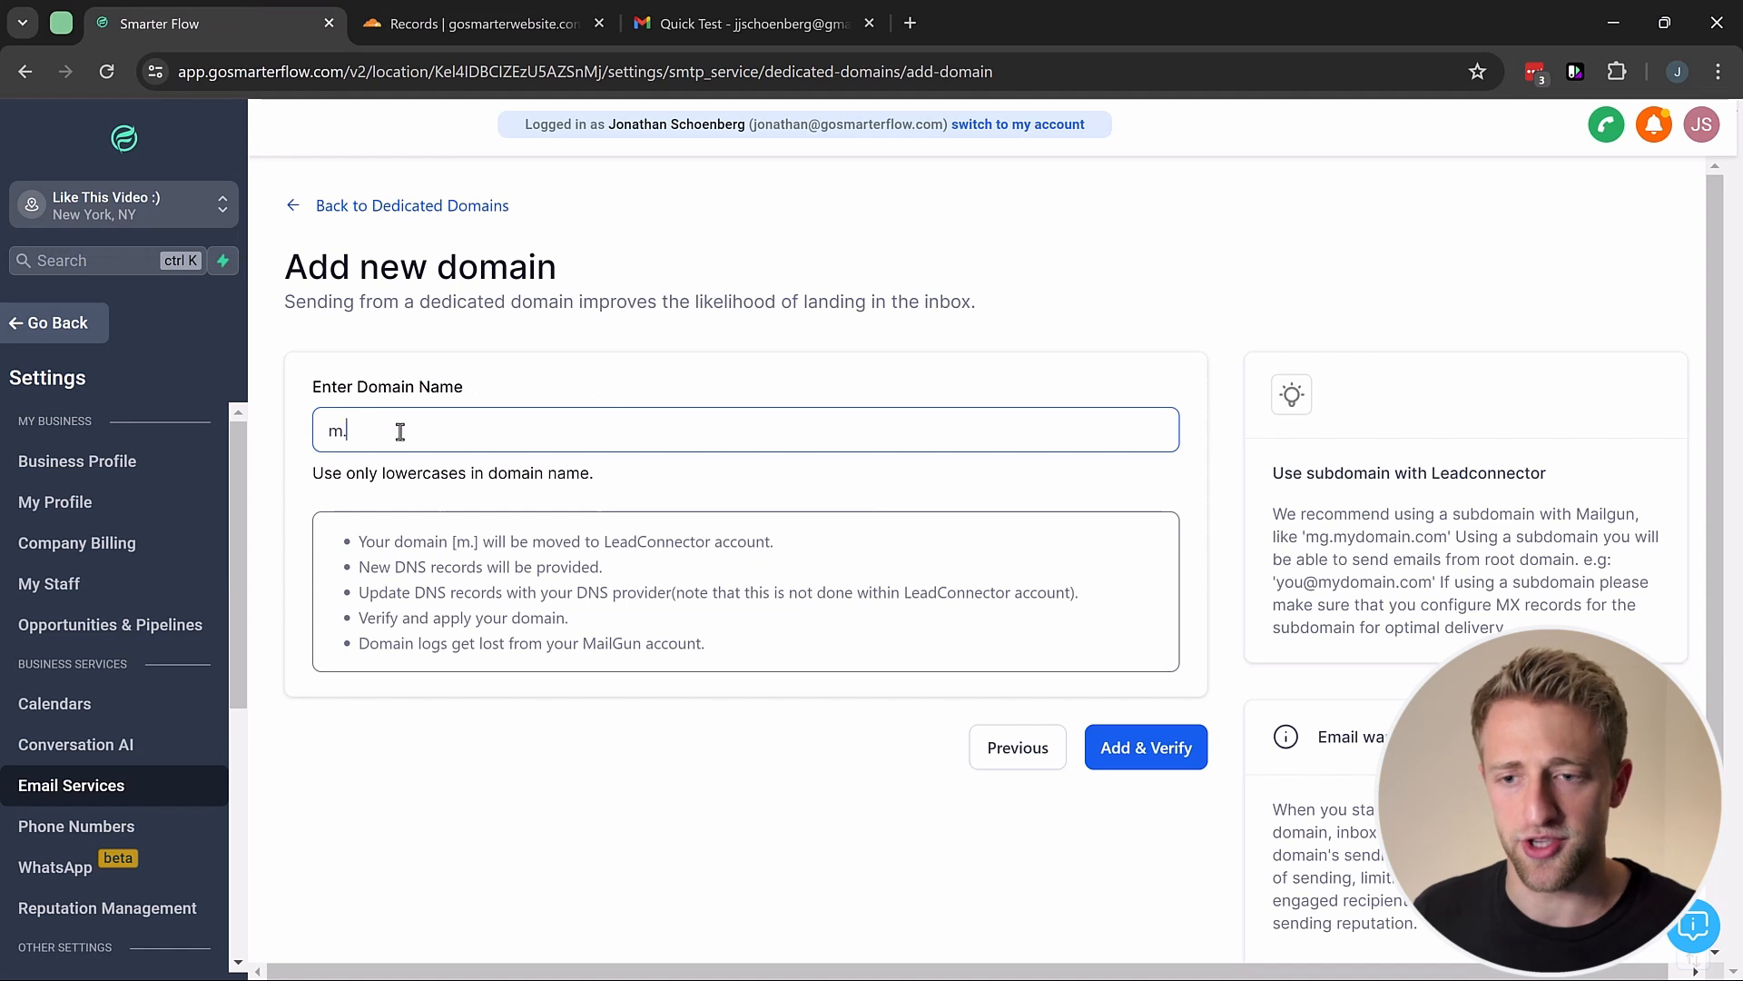
{"action": "key", "text": "ctrl+v"}
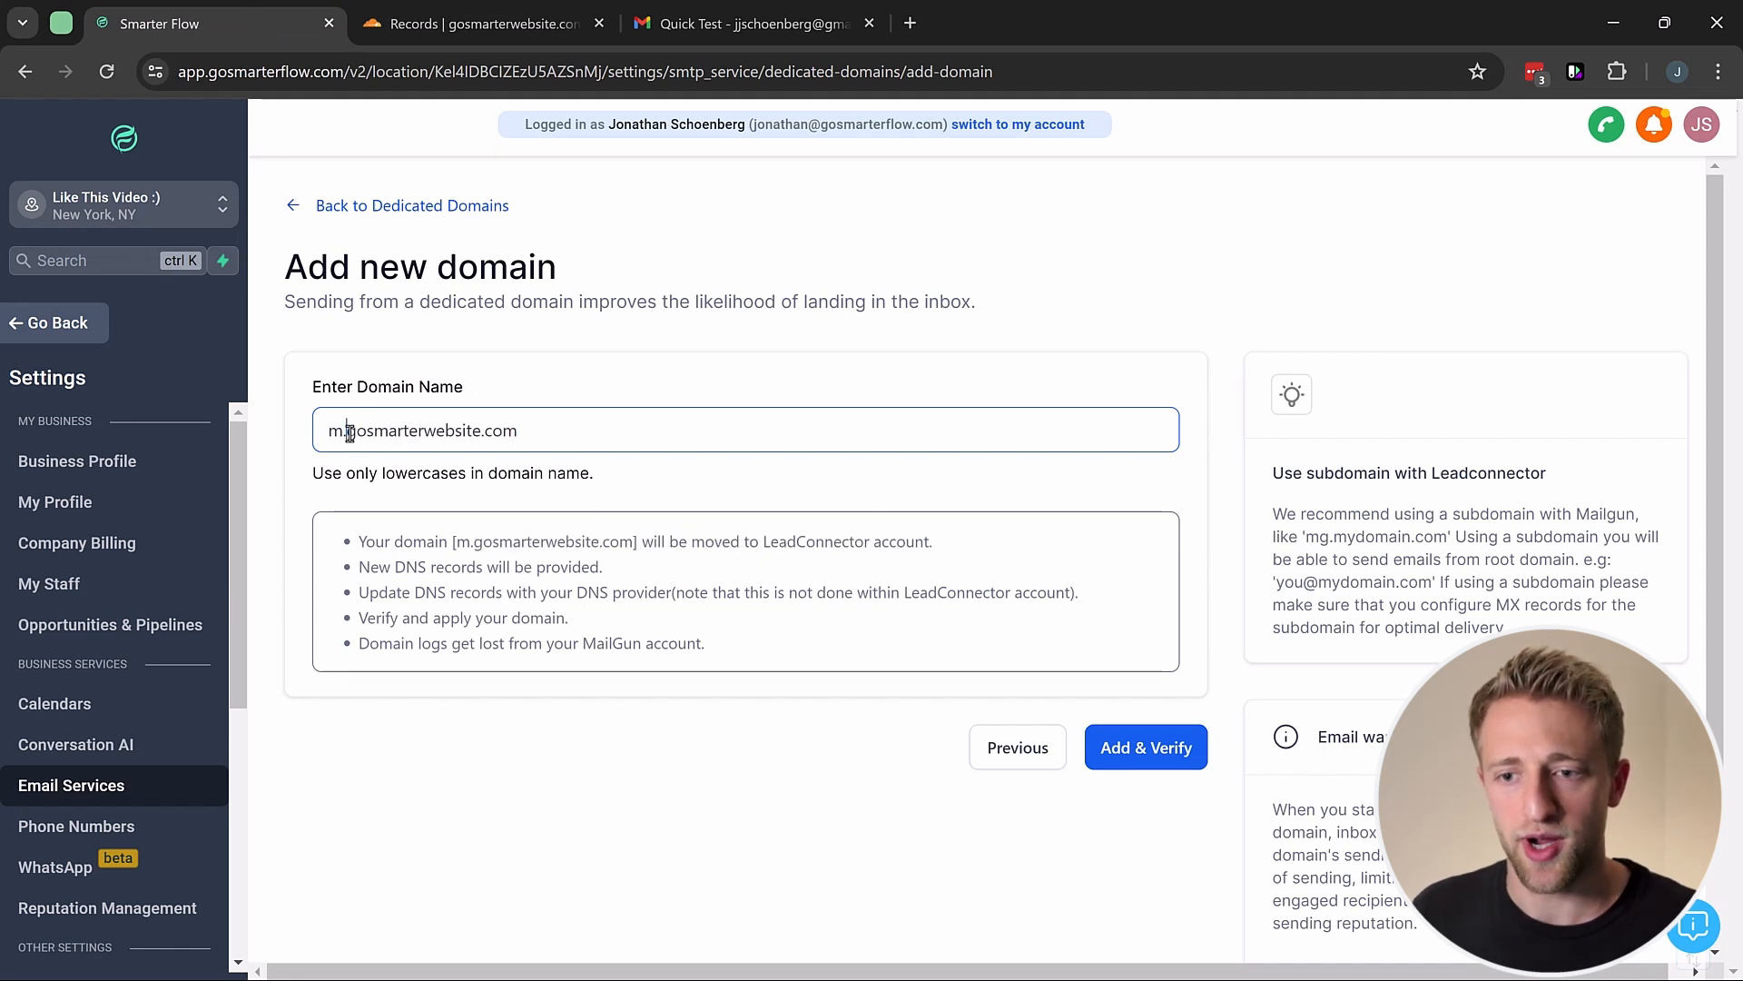
{"action": "left_click", "coordinate": [350, 432]}
{"action": "key", "text": "BackSpace"}
{"action": "key", "text": "BackSpace"}
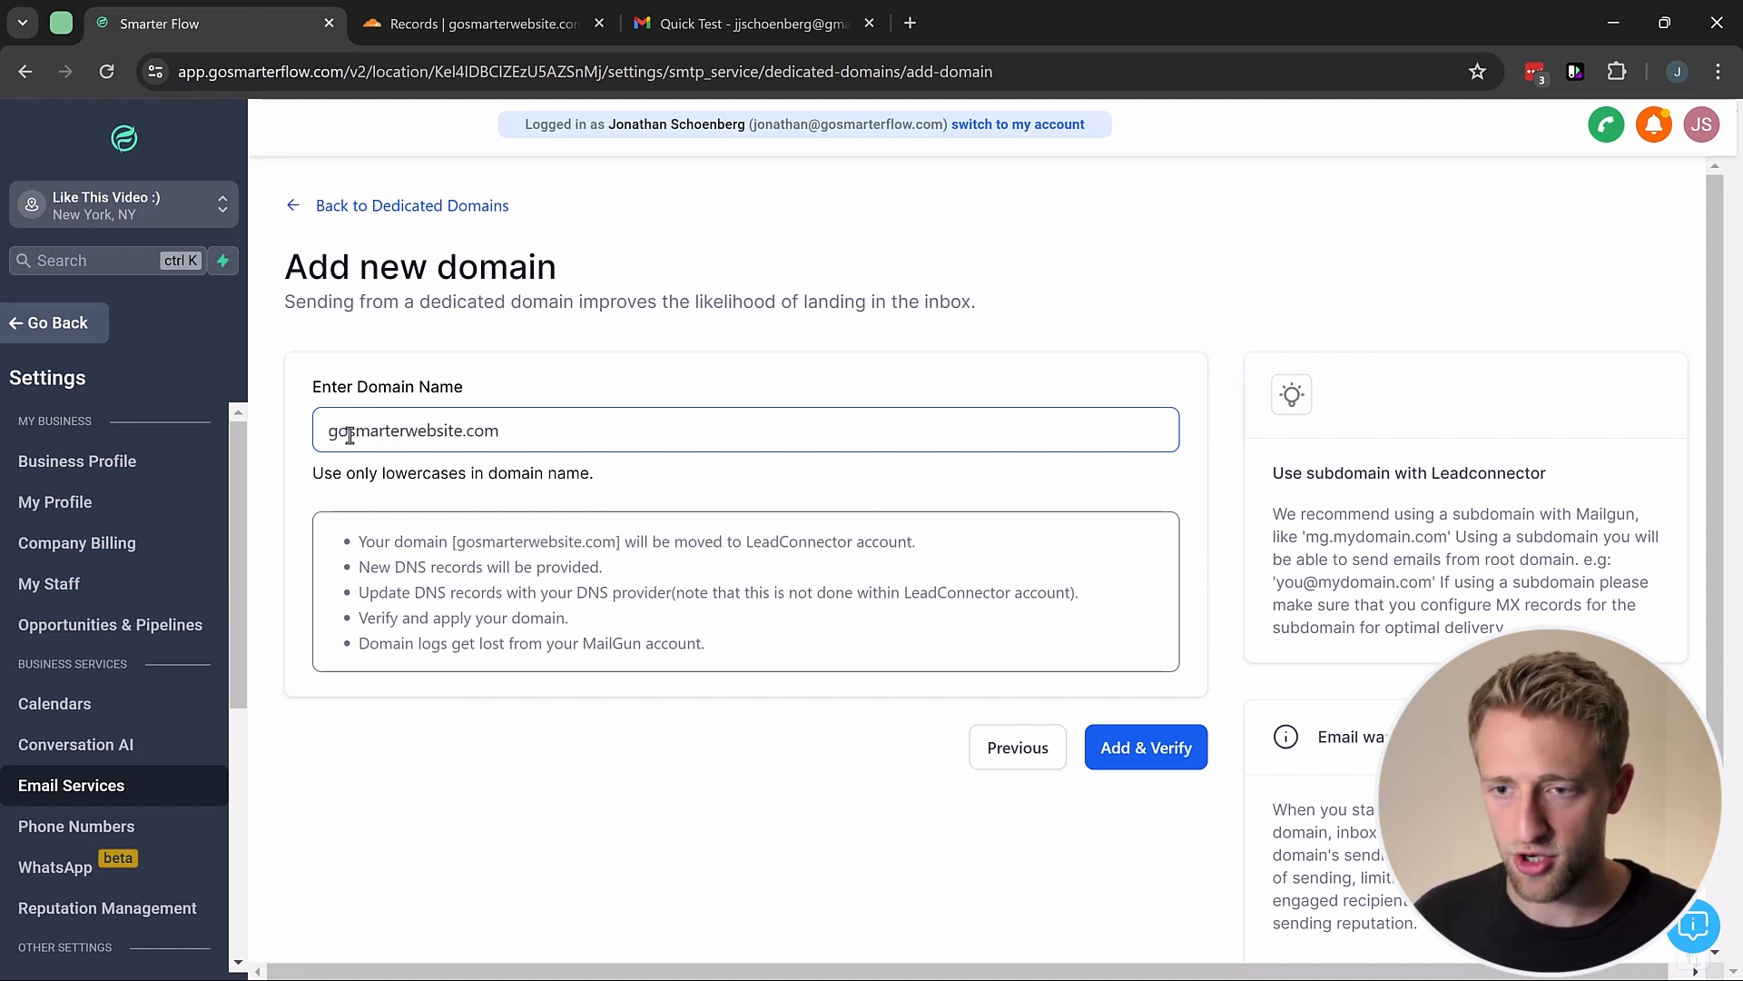
{"action": "left_click", "coordinate": [381, 370]}
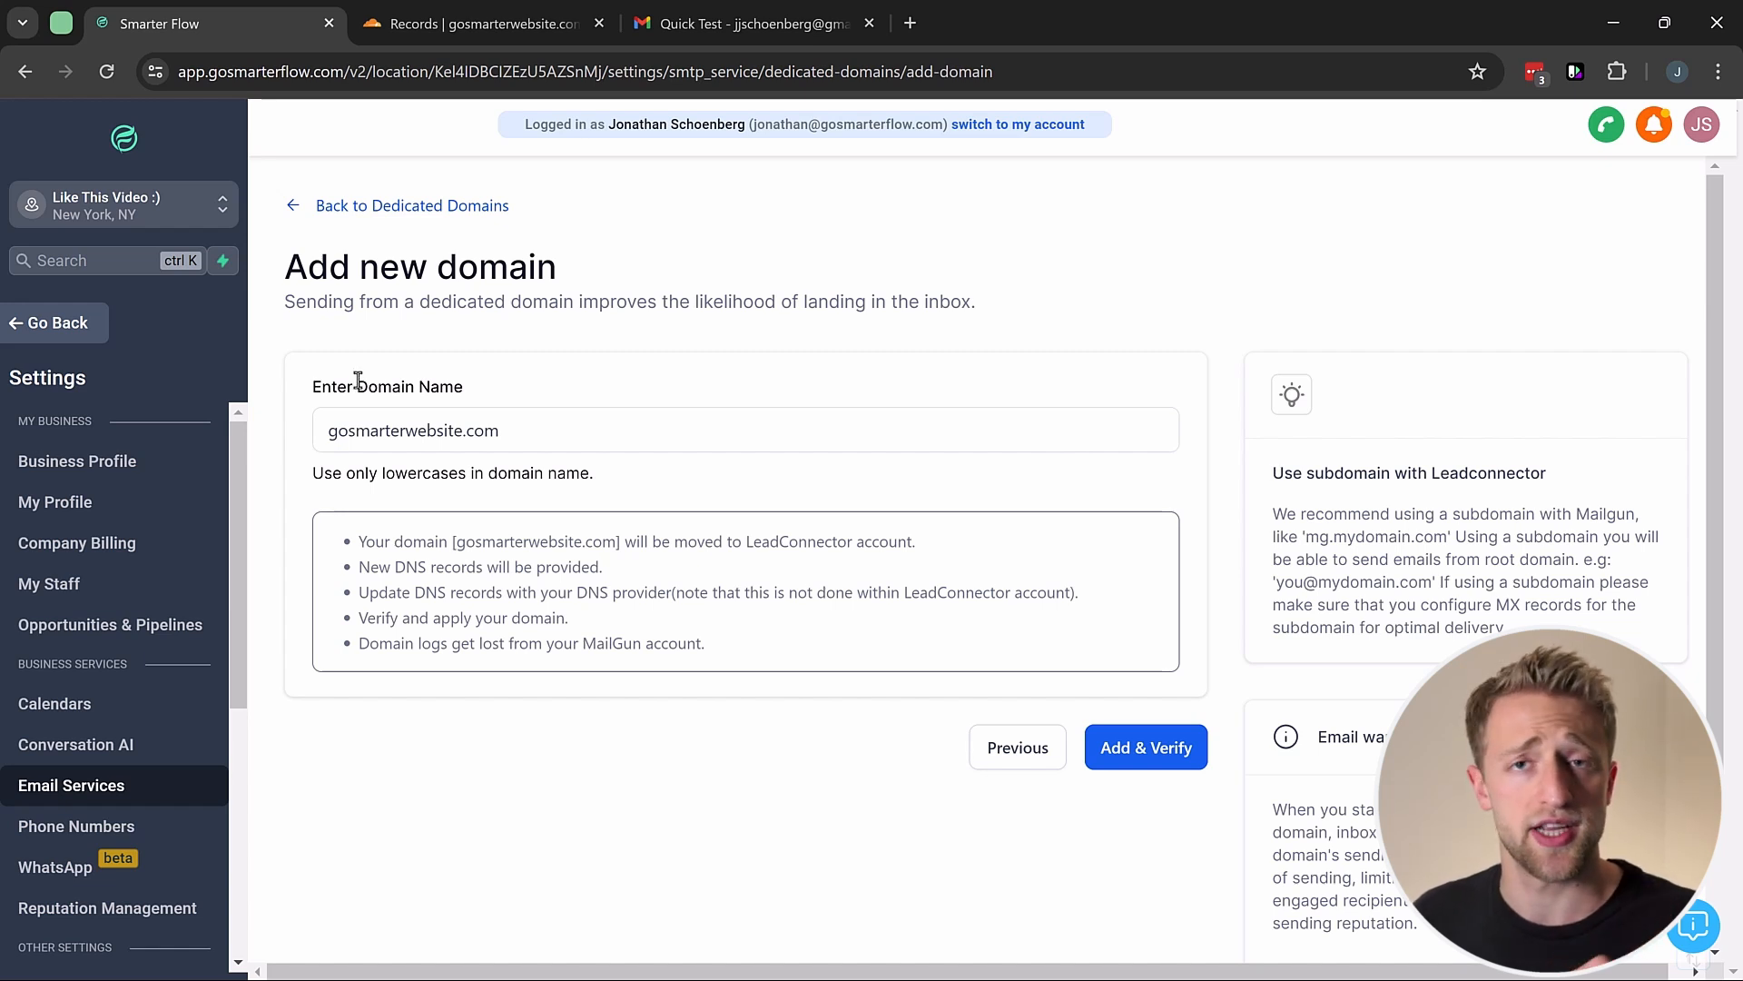
Step: Try different subdomain prefixes in the domain field, ending with reply
{"action": "left_click", "coordinate": [332, 429]}
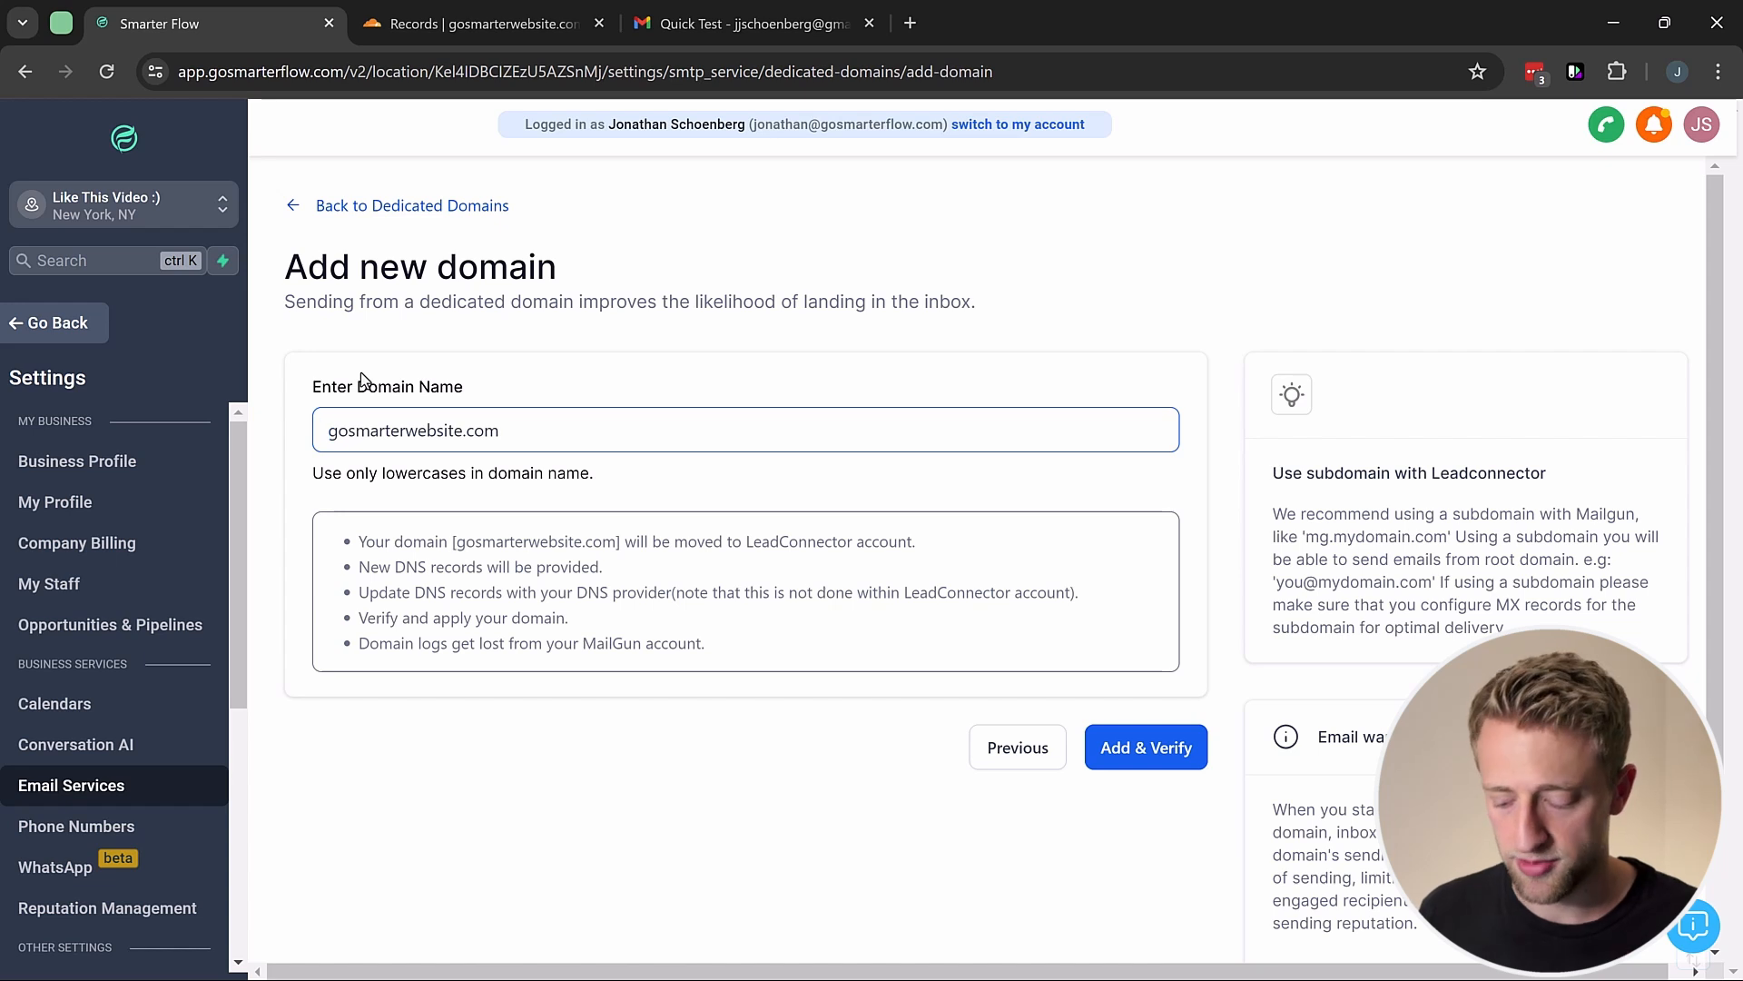
{"action": "type", "text": "m."}
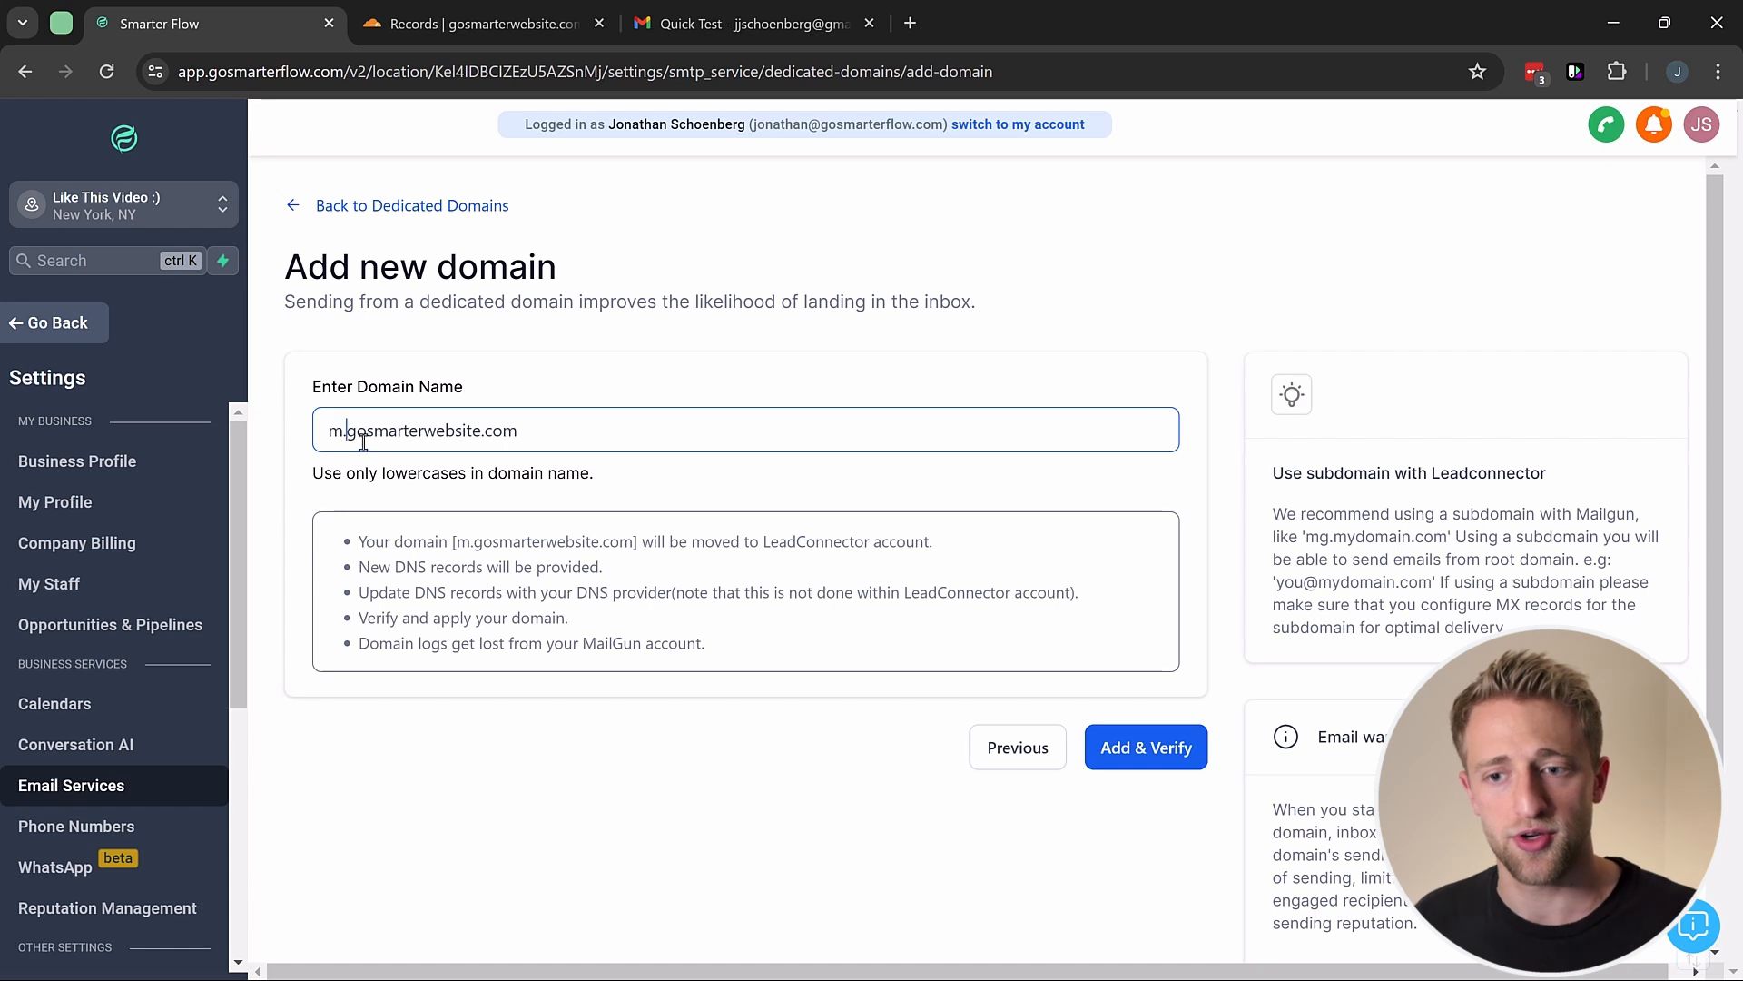
{"action": "type", "text": "1"}
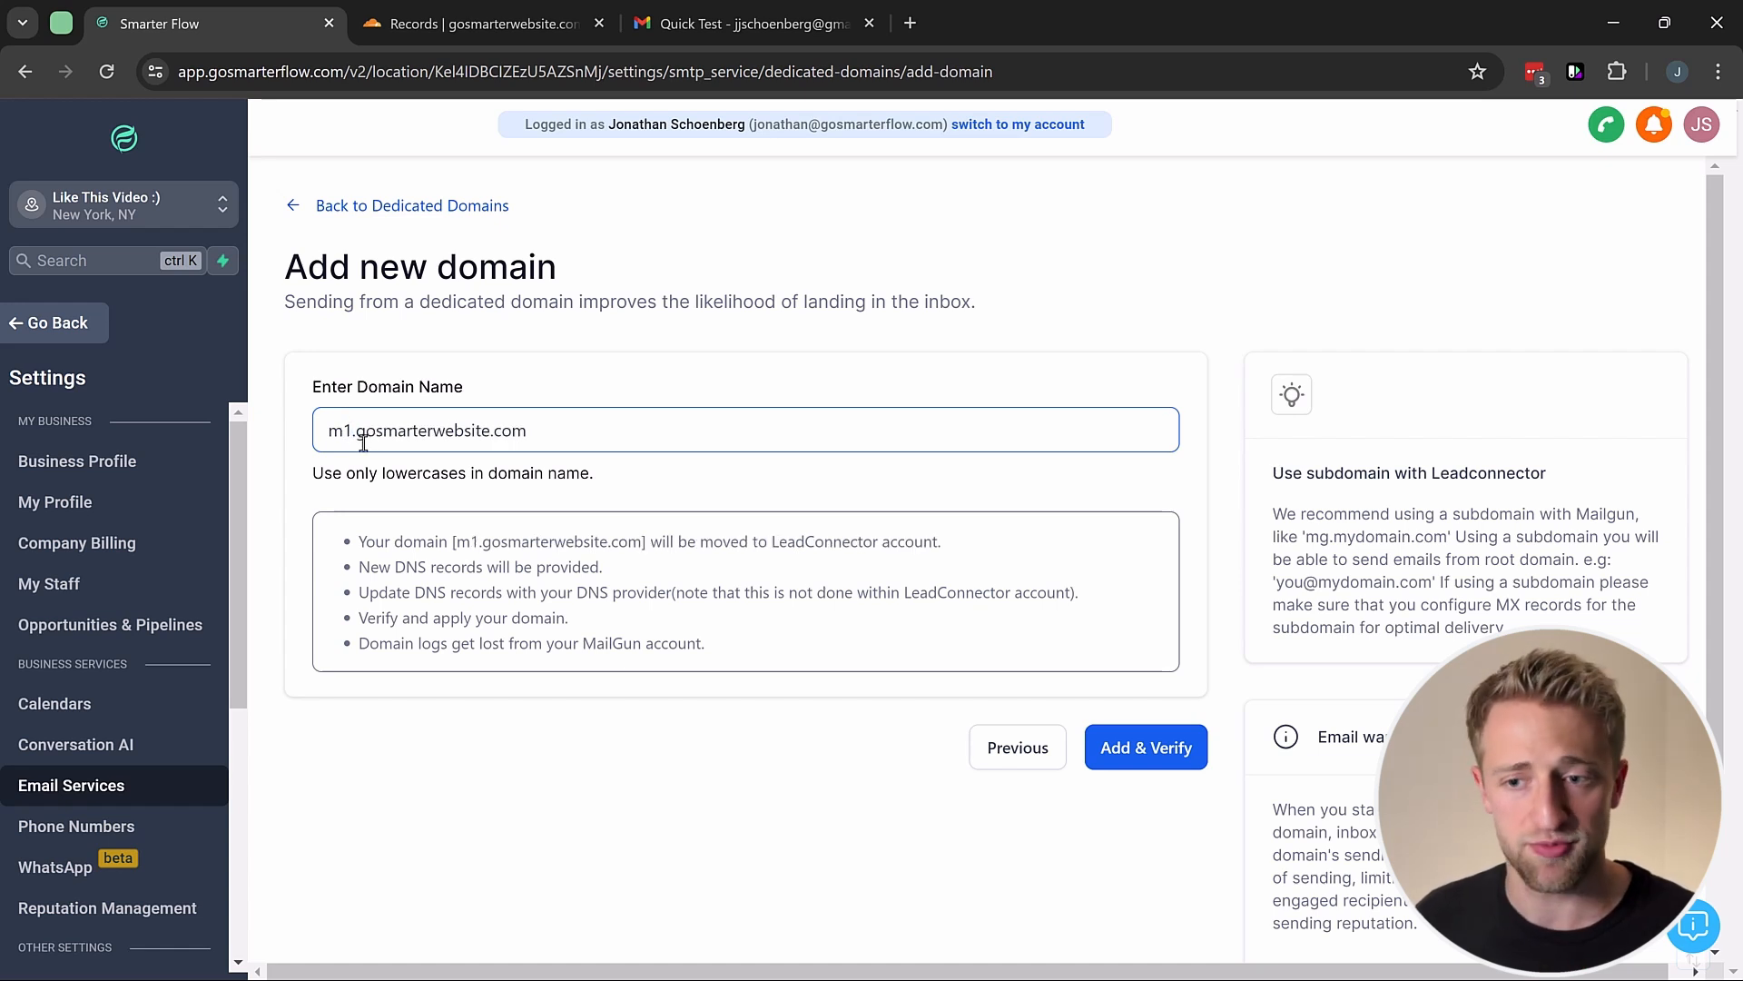
{"action": "key", "text": "BackSpace"}
{"action": "key", "text": "BackSpace"}
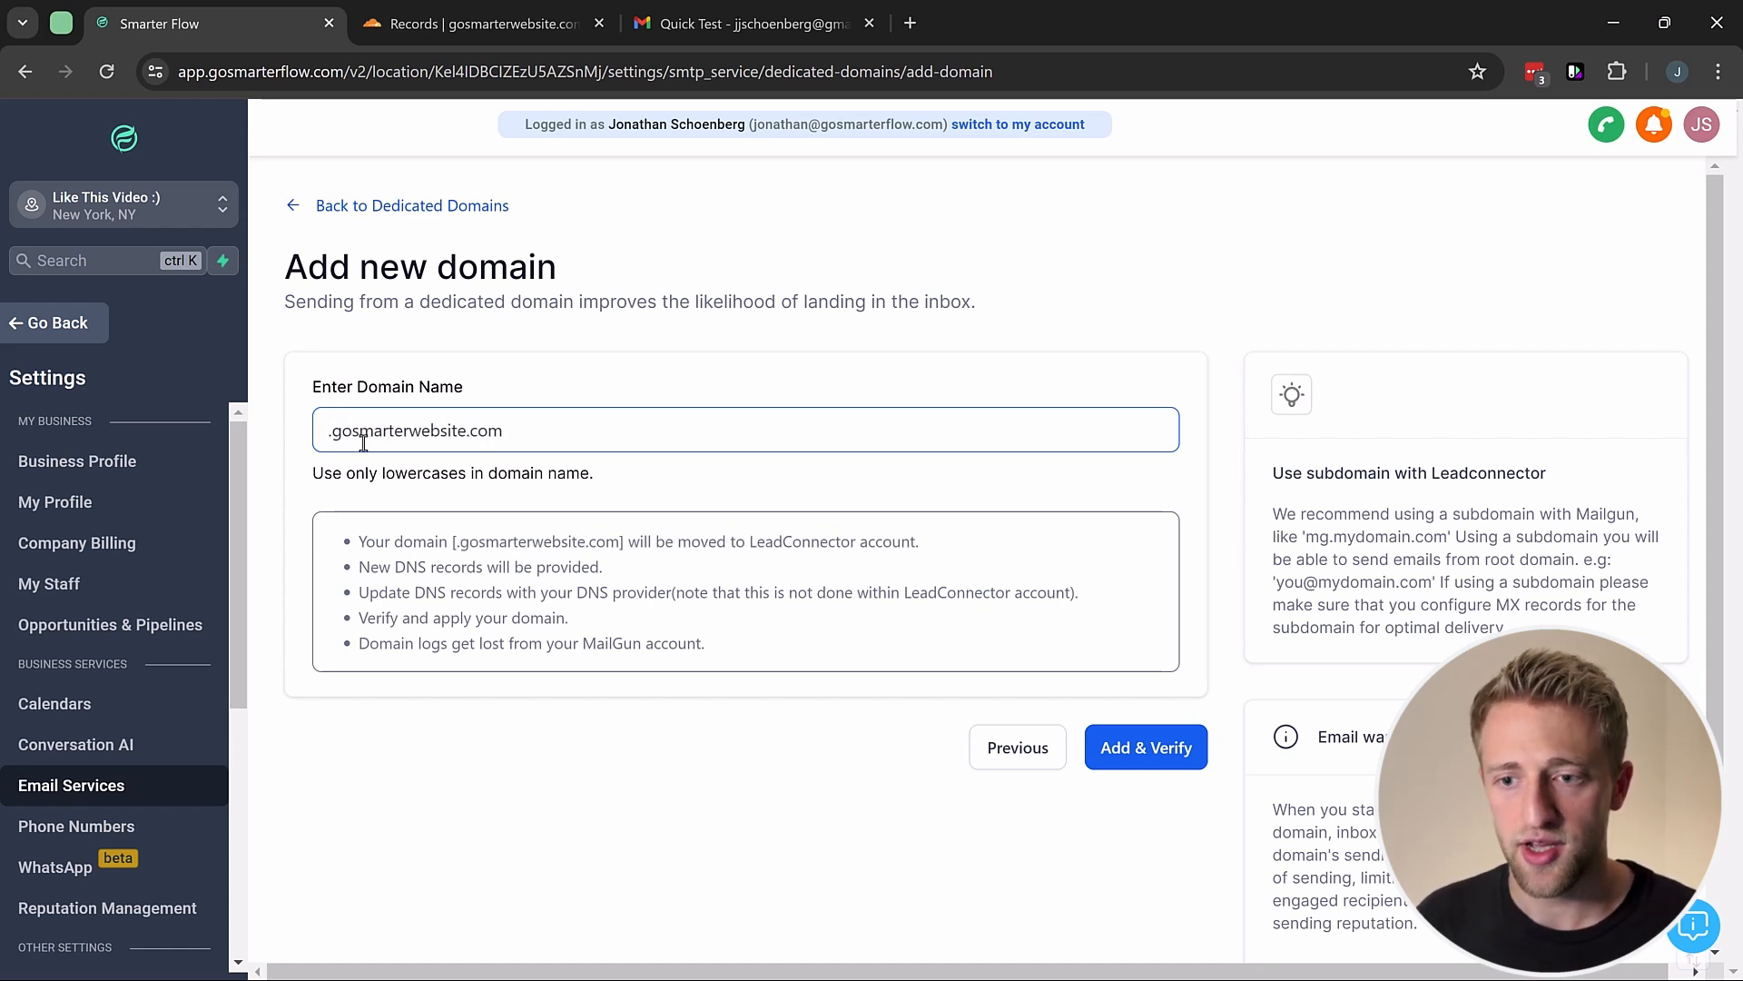
{"action": "type", "text": "mail"}
{"action": "key", "text": "BackSpace"}
{"action": "key", "text": "BackSpace"}
{"action": "key", "text": "BackSpace"}
{"action": "key", "text": "BackSpace"}
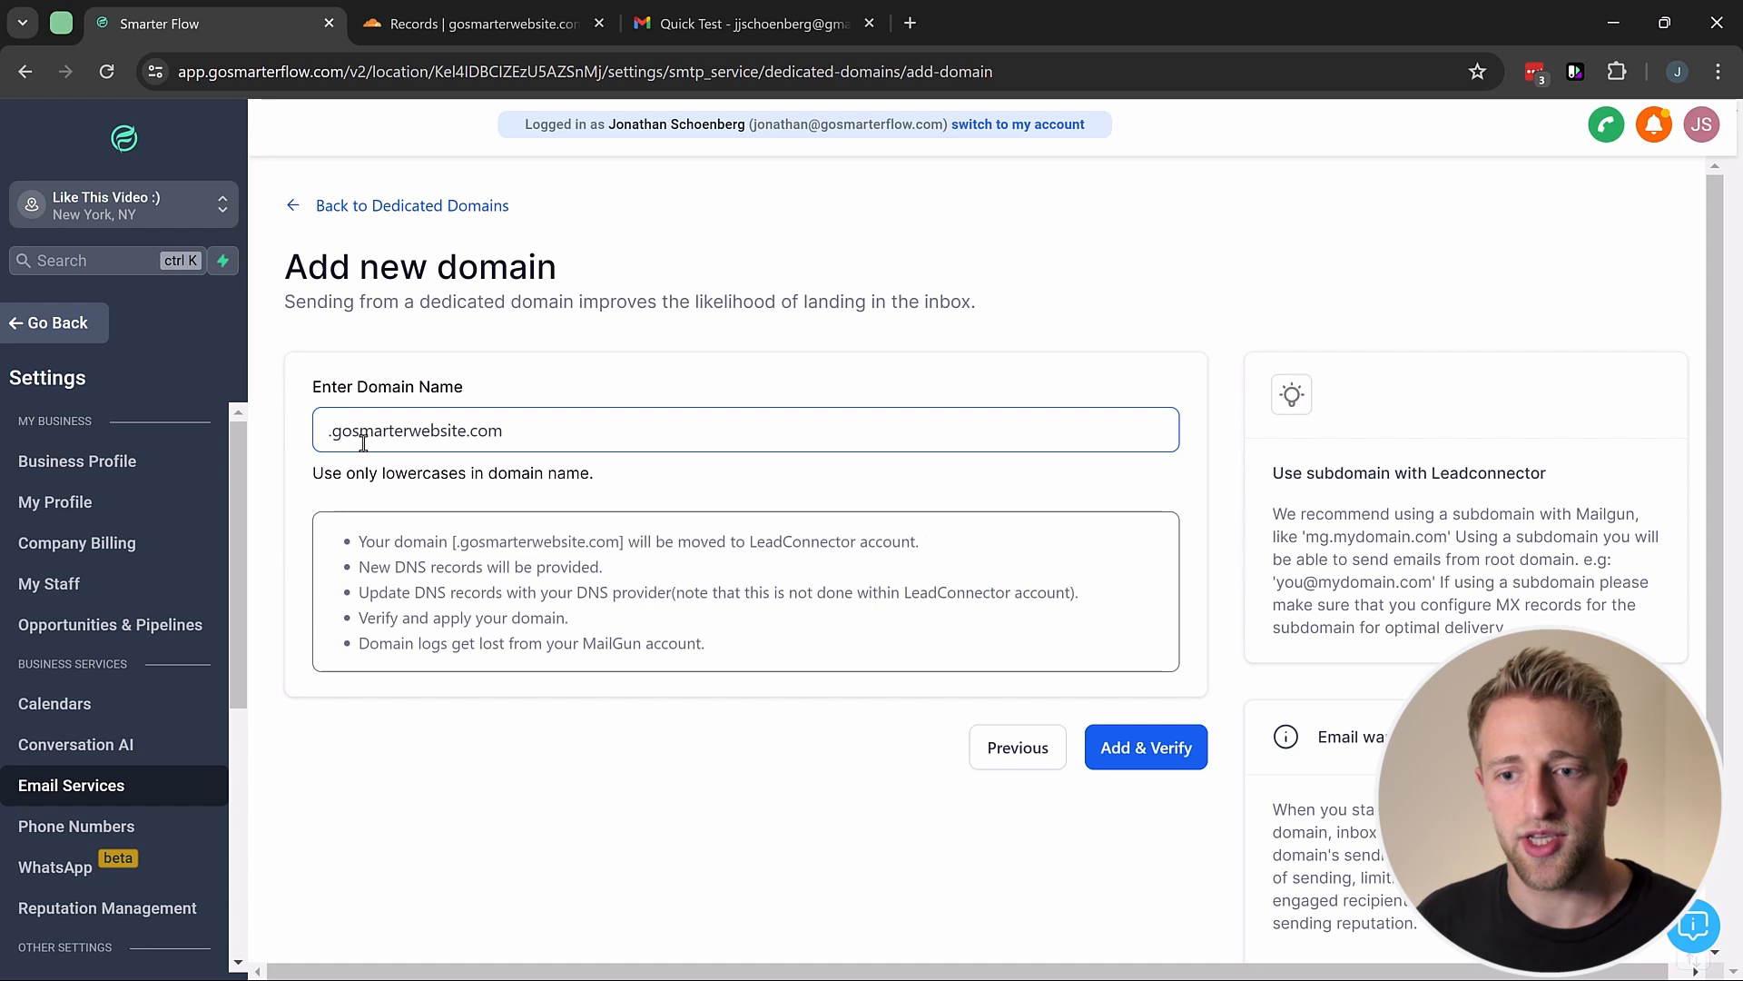
{"action": "type", "text": "rep;ly"}
{"action": "key", "text": "BackSpace"}
{"action": "key", "text": "BackSpace"}
{"action": "key", "text": "BackSpace"}
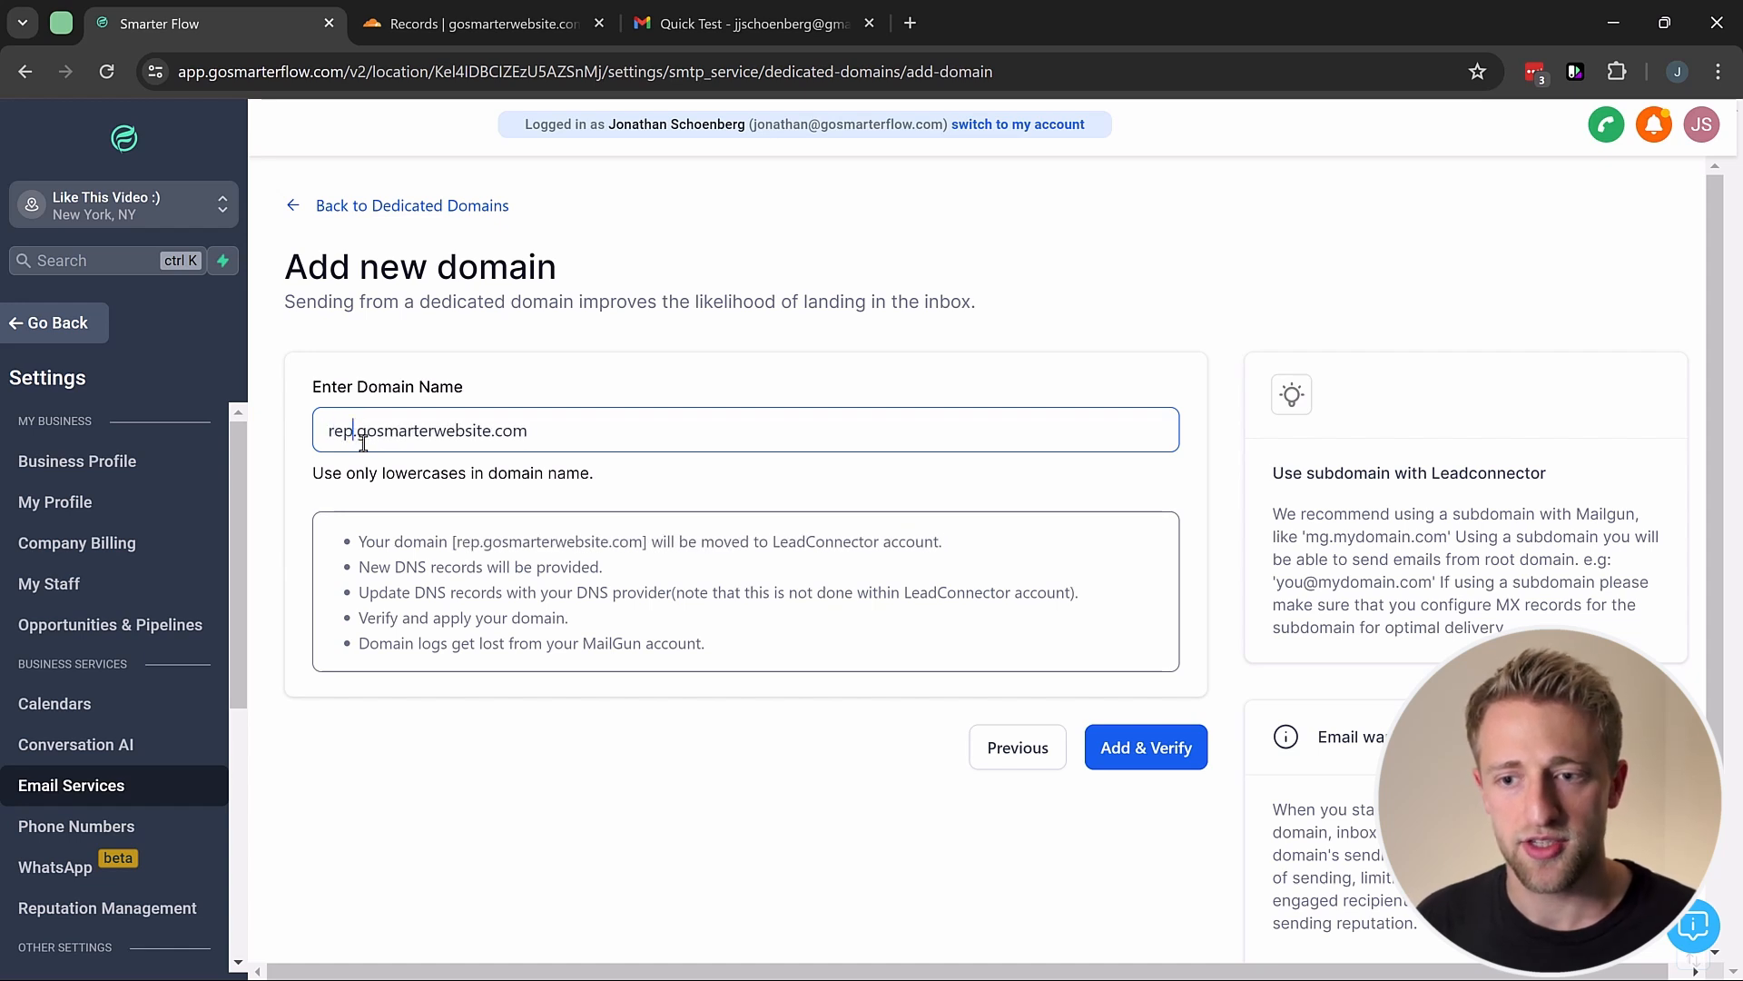
{"action": "type", "text": "ly"}
{"action": "left_click", "coordinate": [372, 380]}
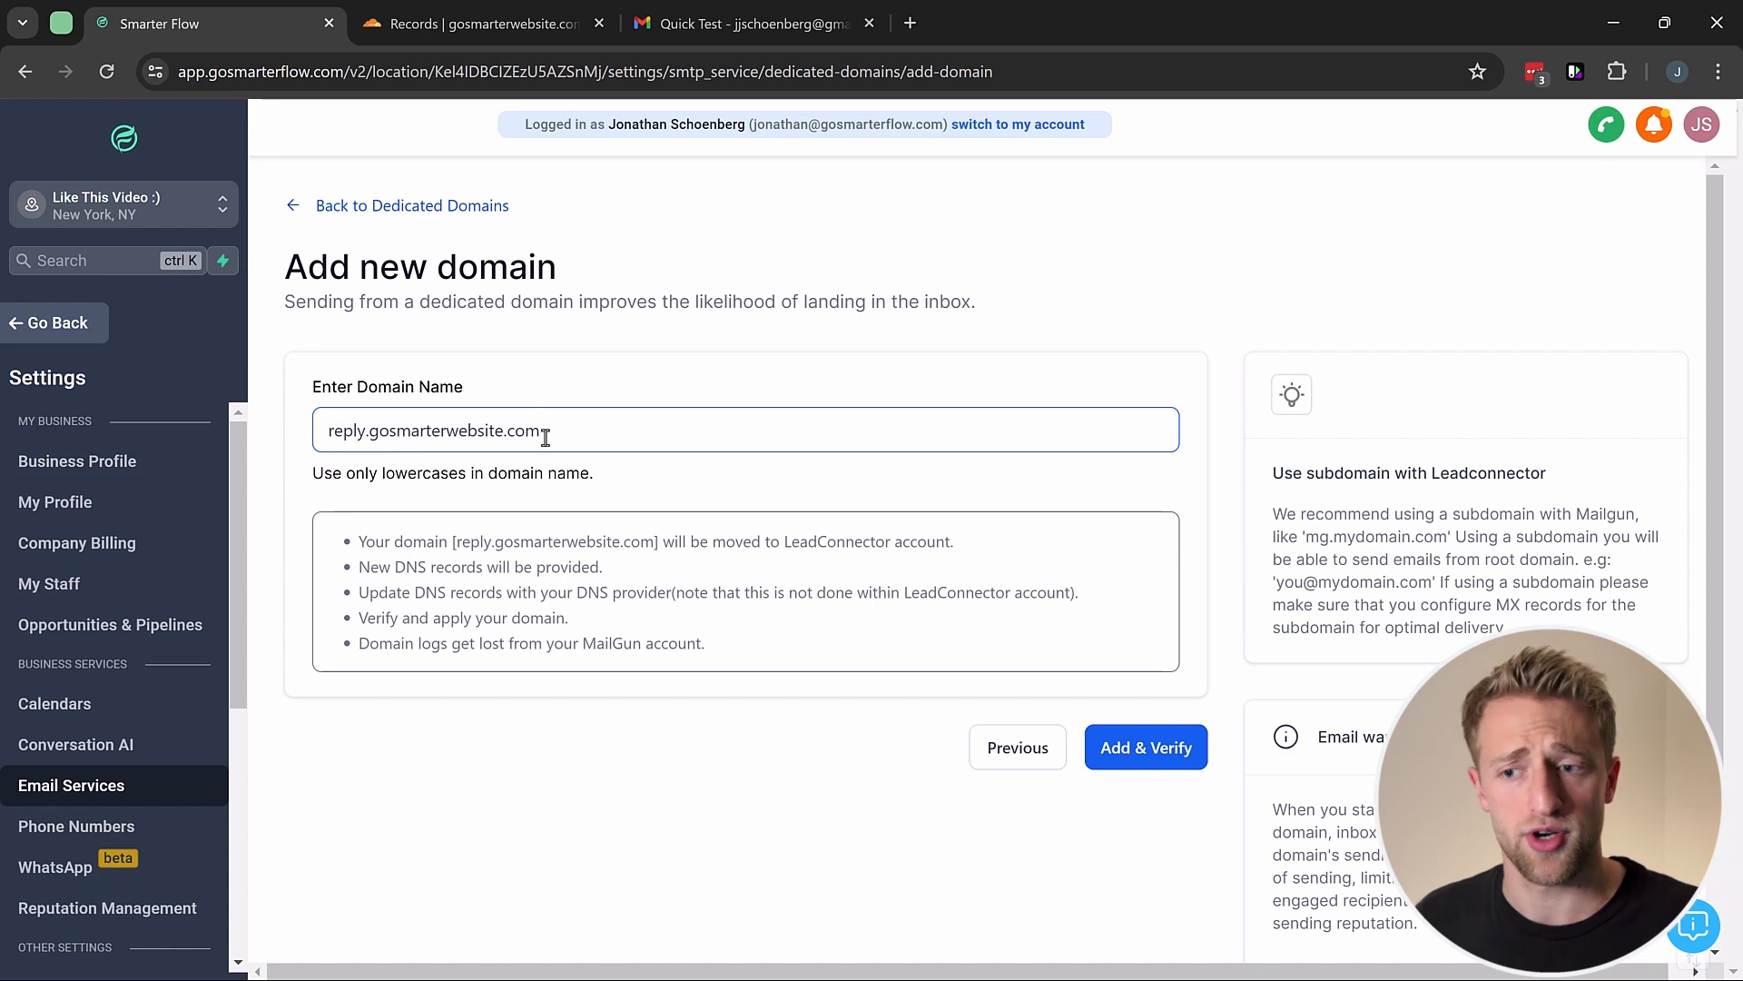
Step: Keep the .com ending and change the prefix so the domain reads m.gosmarterwebsite.com
{"action": "key", "text": "BackSpace"}
{"action": "key", "text": "BackSpace"}
{"action": "key", "text": "BackSpace"}
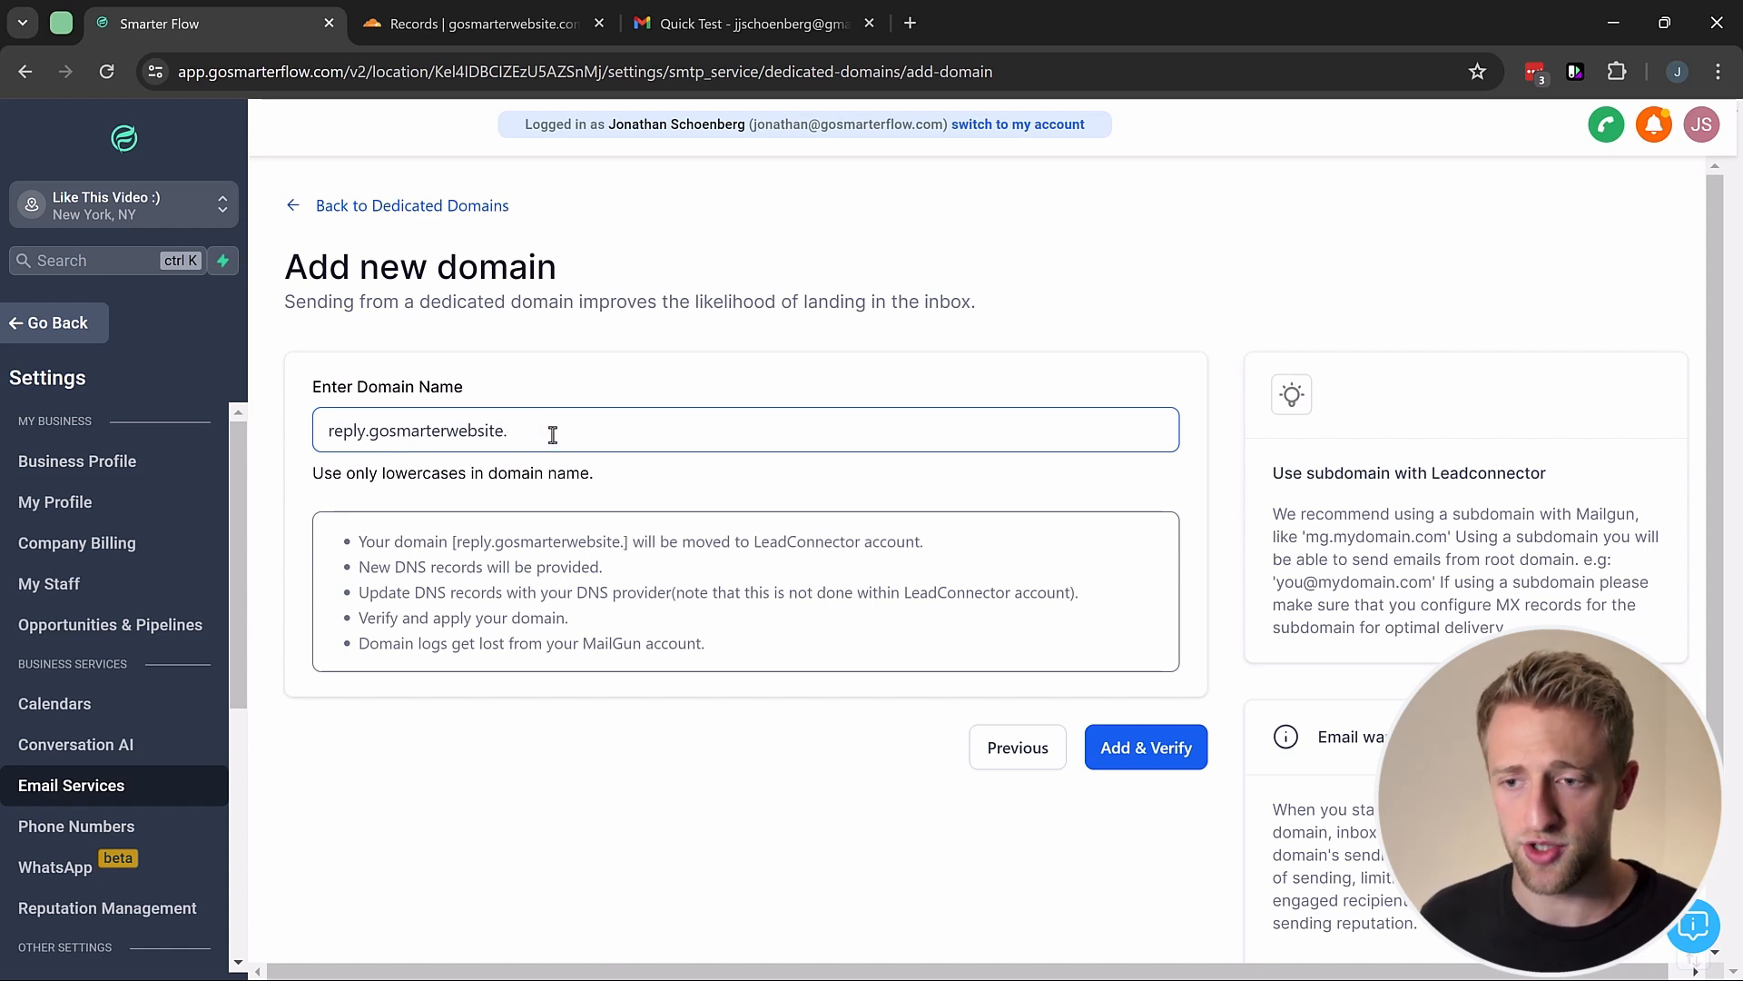
{"action": "type", "text": "net"}
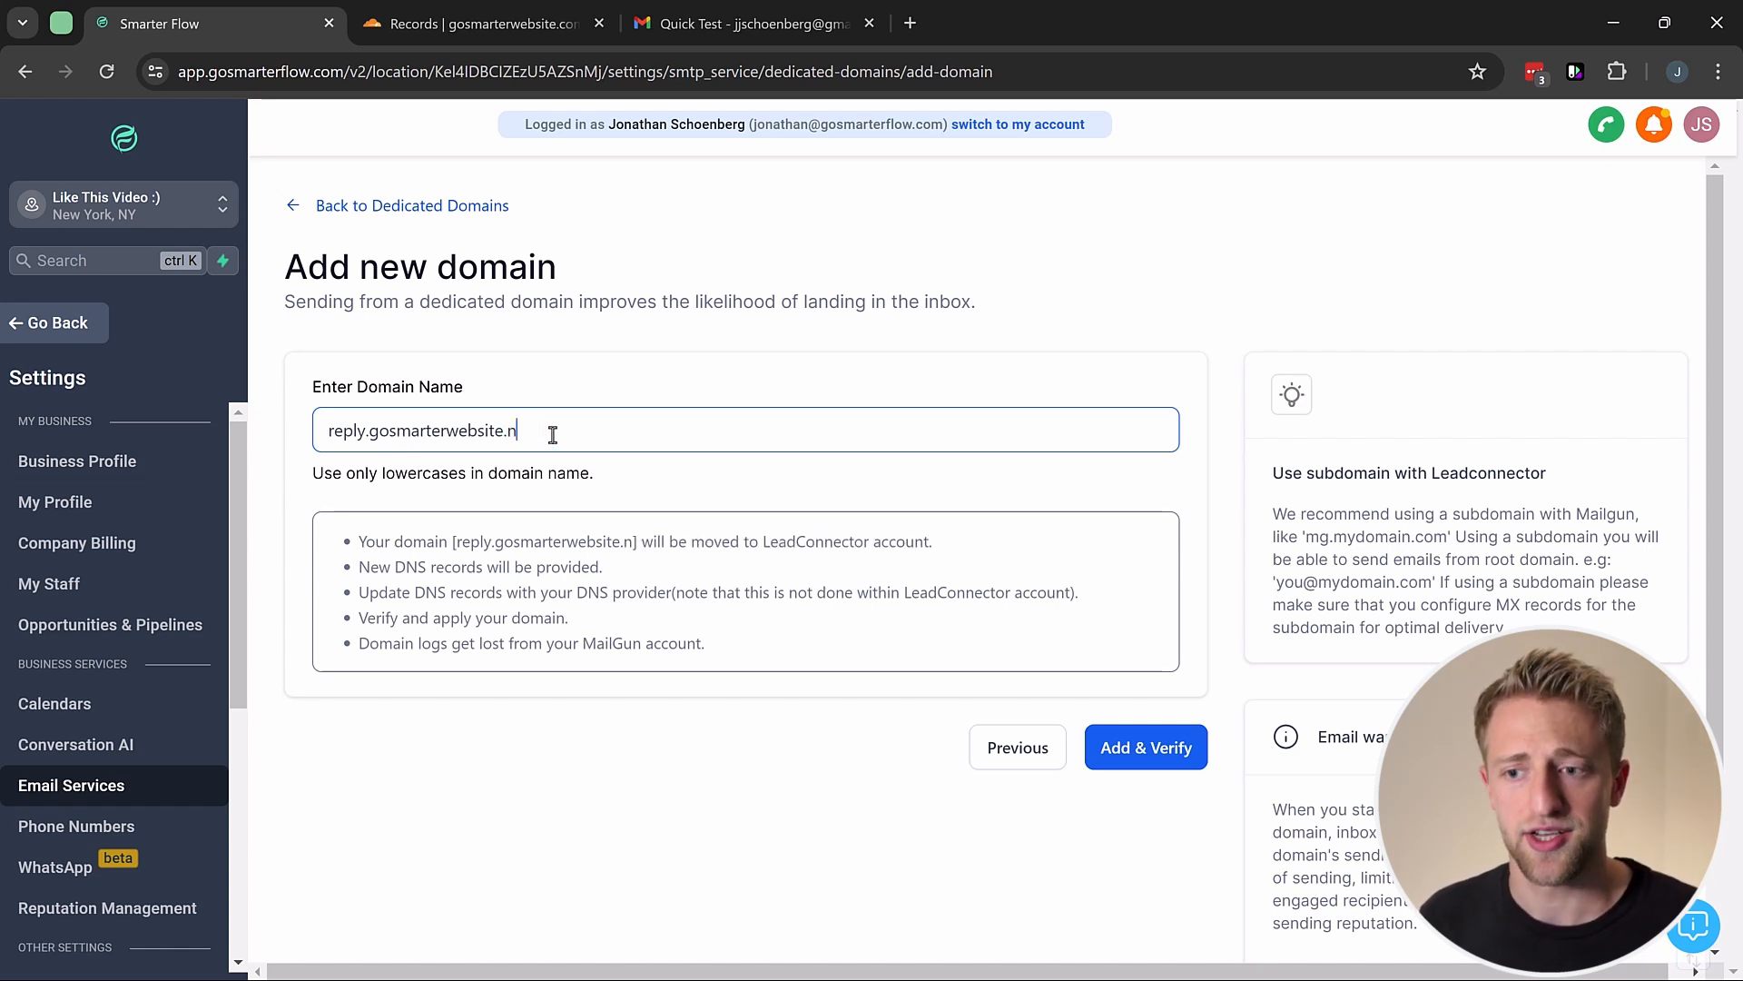
{"action": "key", "text": "BackSpace"}
{"action": "key", "text": "BackSpace"}
{"action": "key", "text": "BackSpace"}
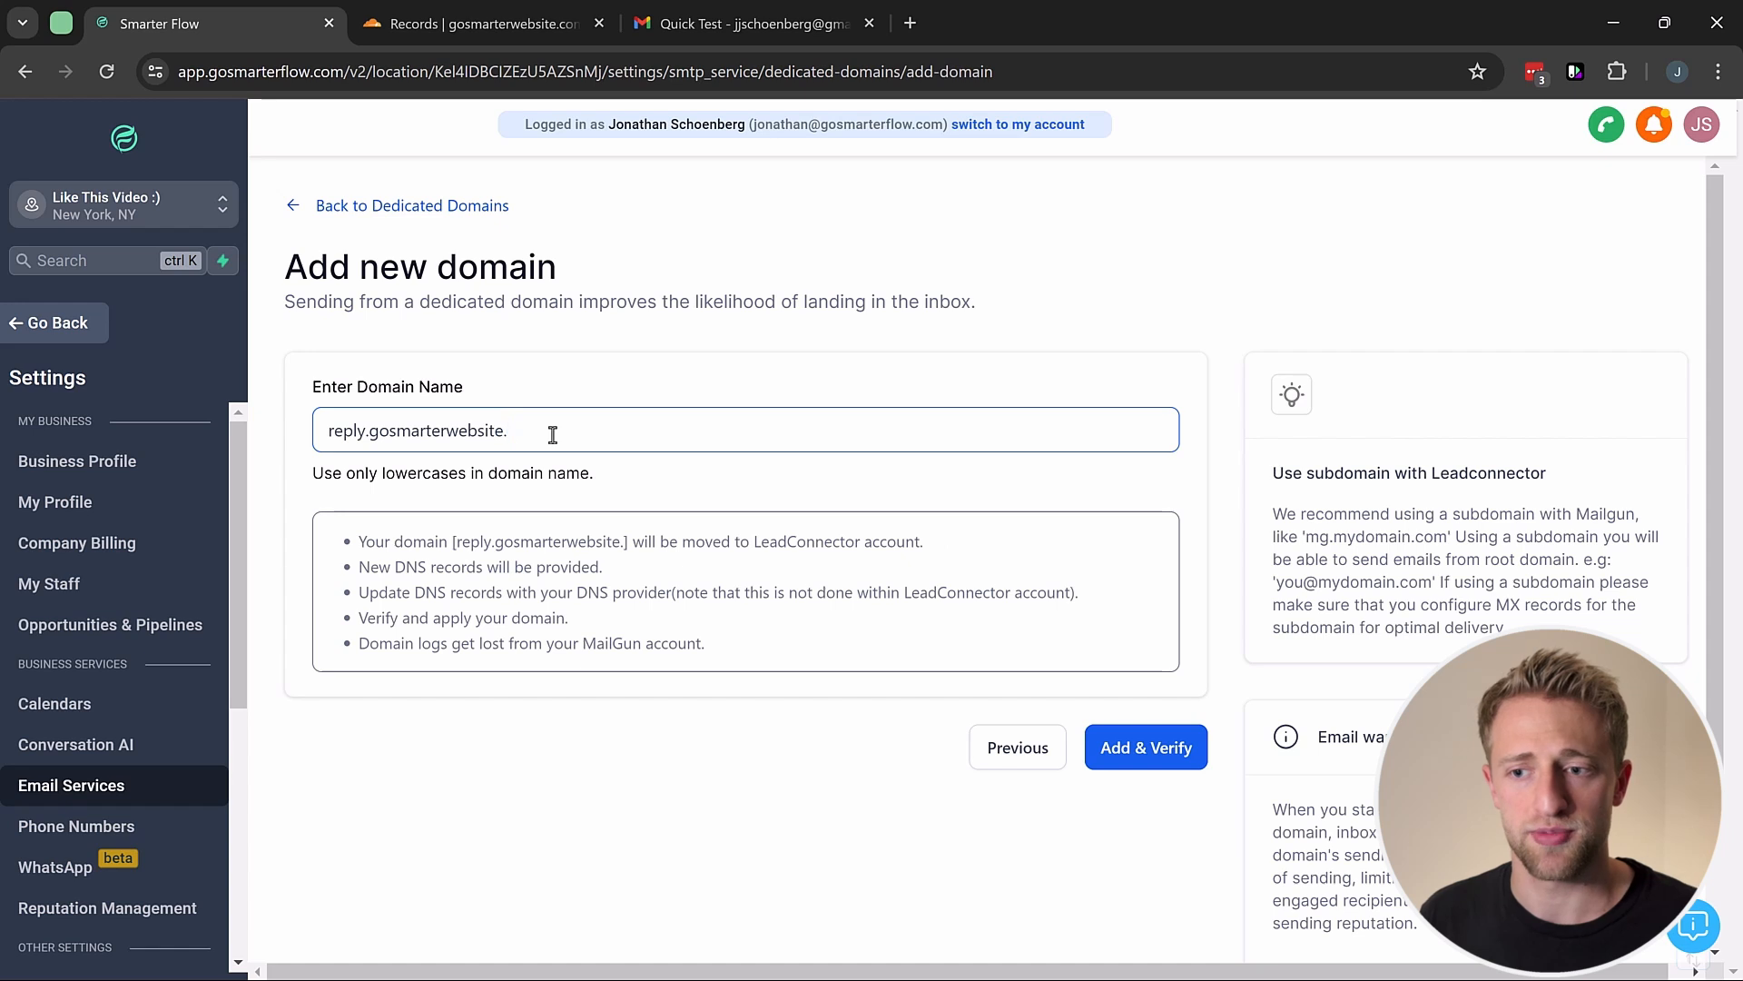
{"action": "type", "text": "co"}
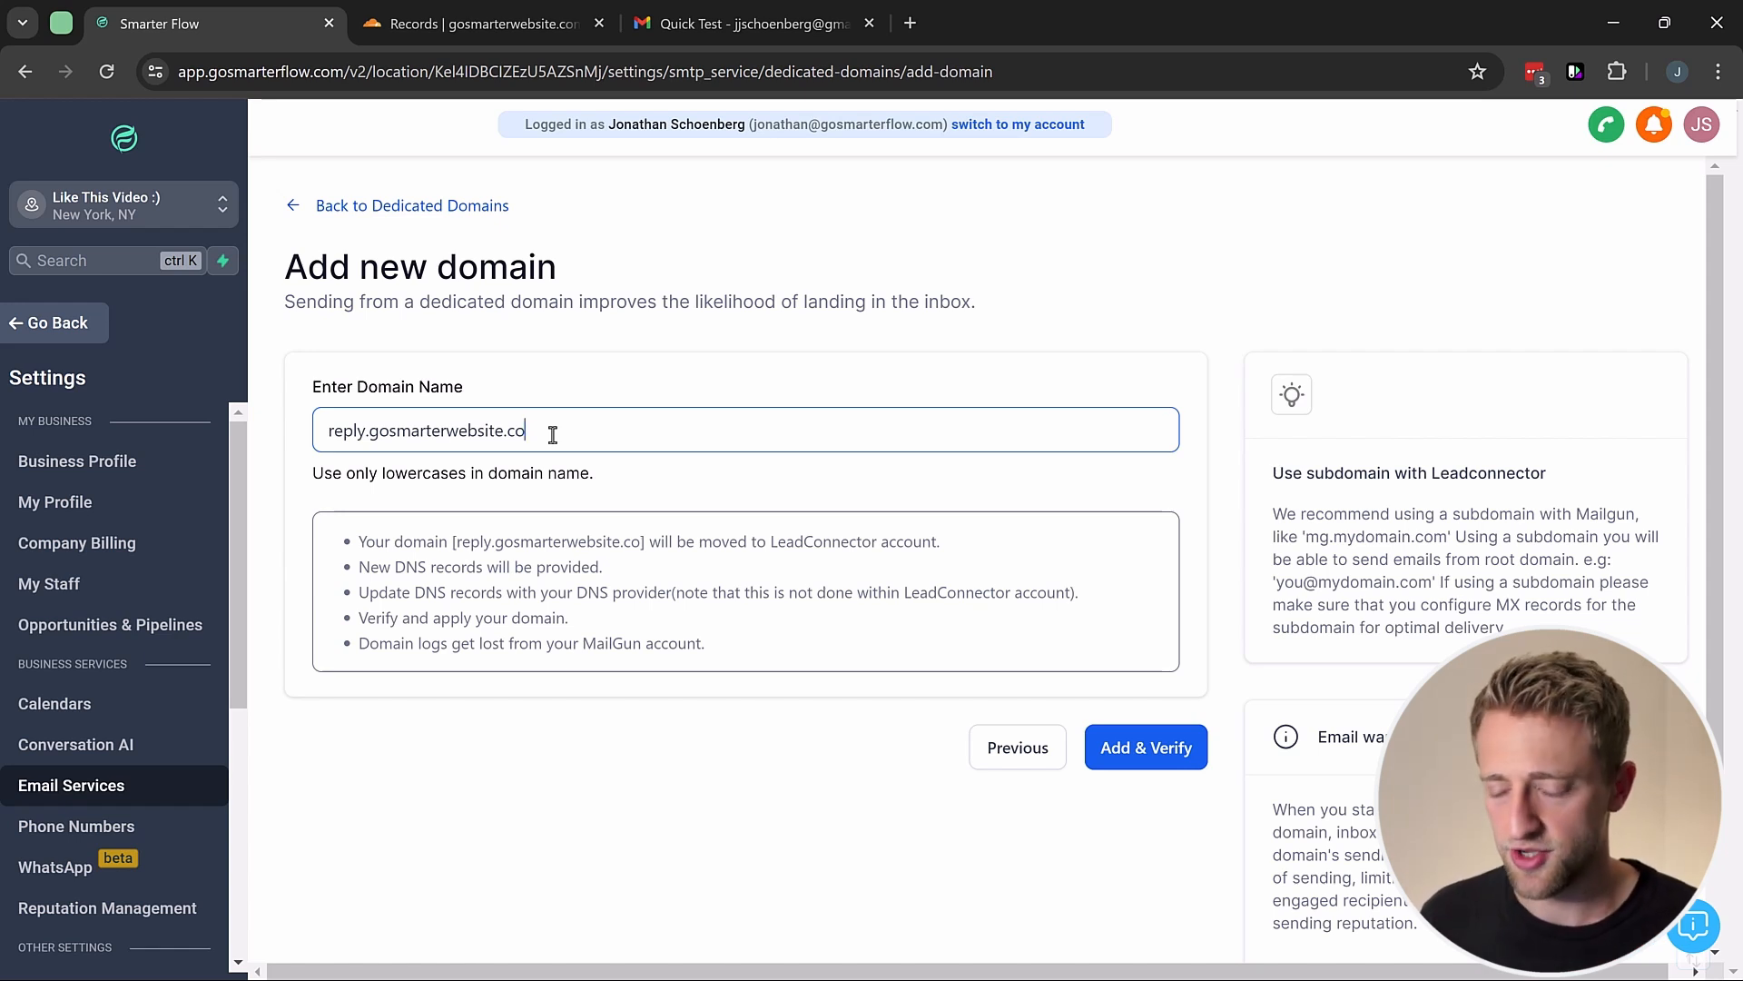
{"action": "key", "text": "BackSpace"}
{"action": "type", "text": "om"}
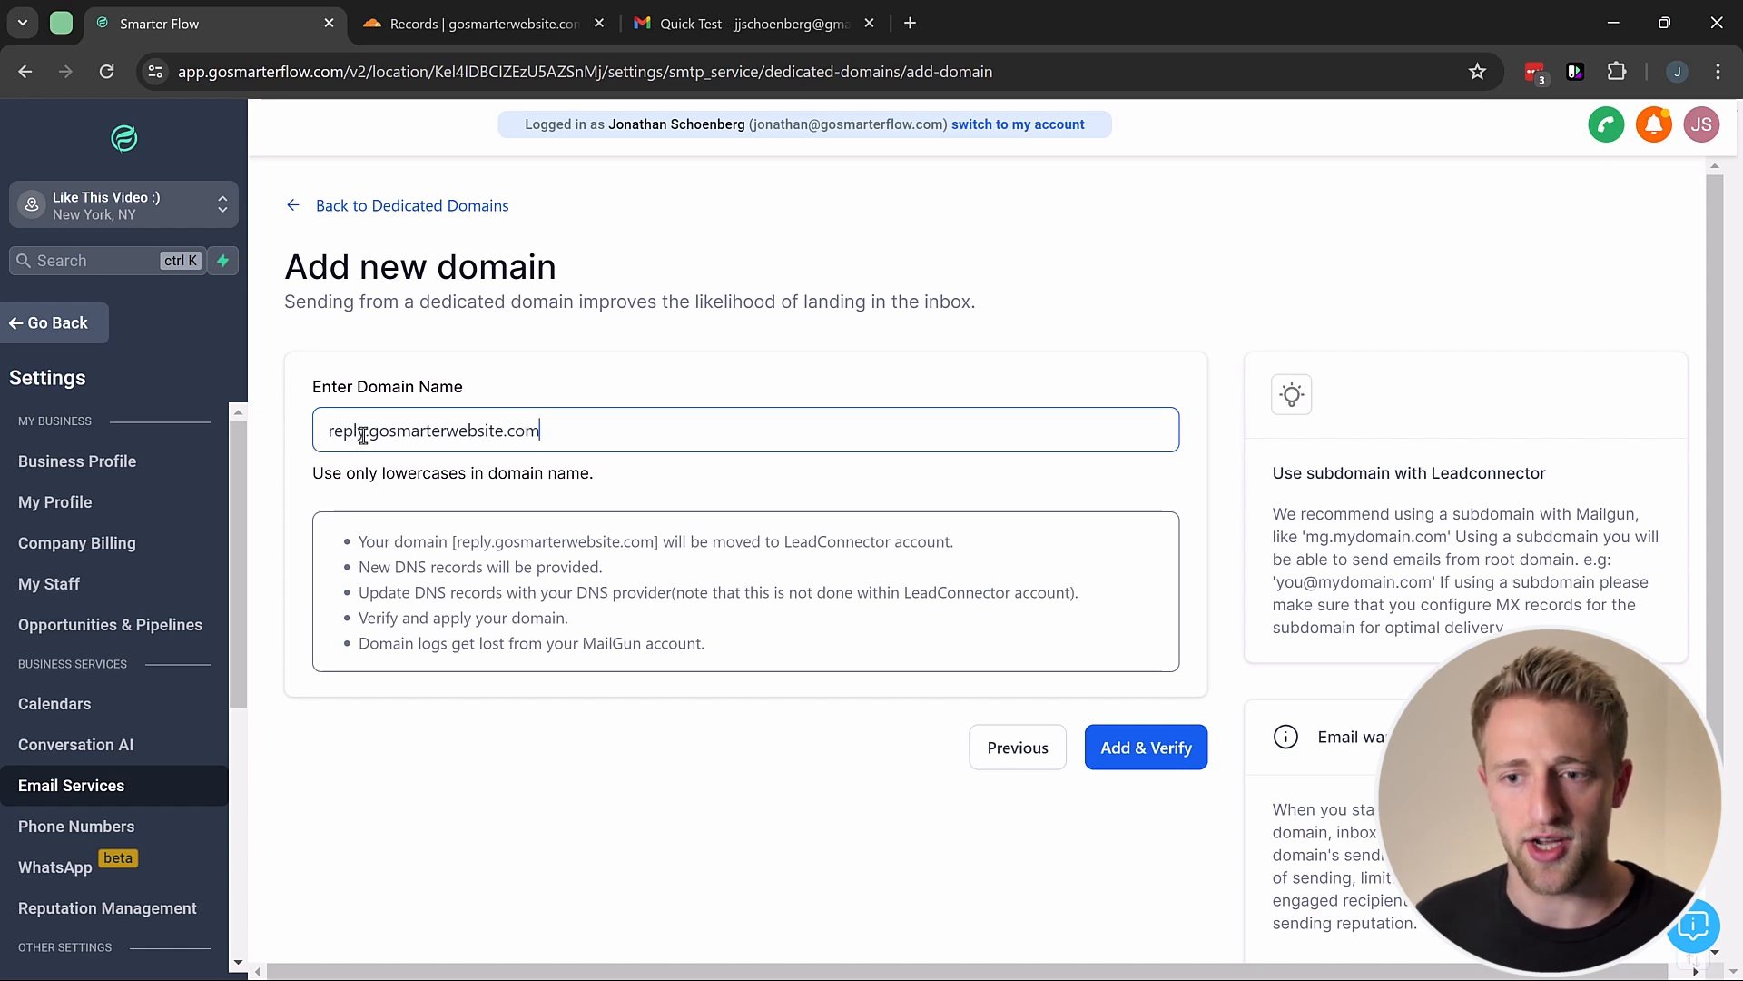
{"action": "key", "text": "BackSpace"}
{"action": "key", "text": "BackSpace"}
{"action": "key", "text": "BackSpace"}
{"action": "key", "text": "BackSpace"}
{"action": "key", "text": "BackSpace"}
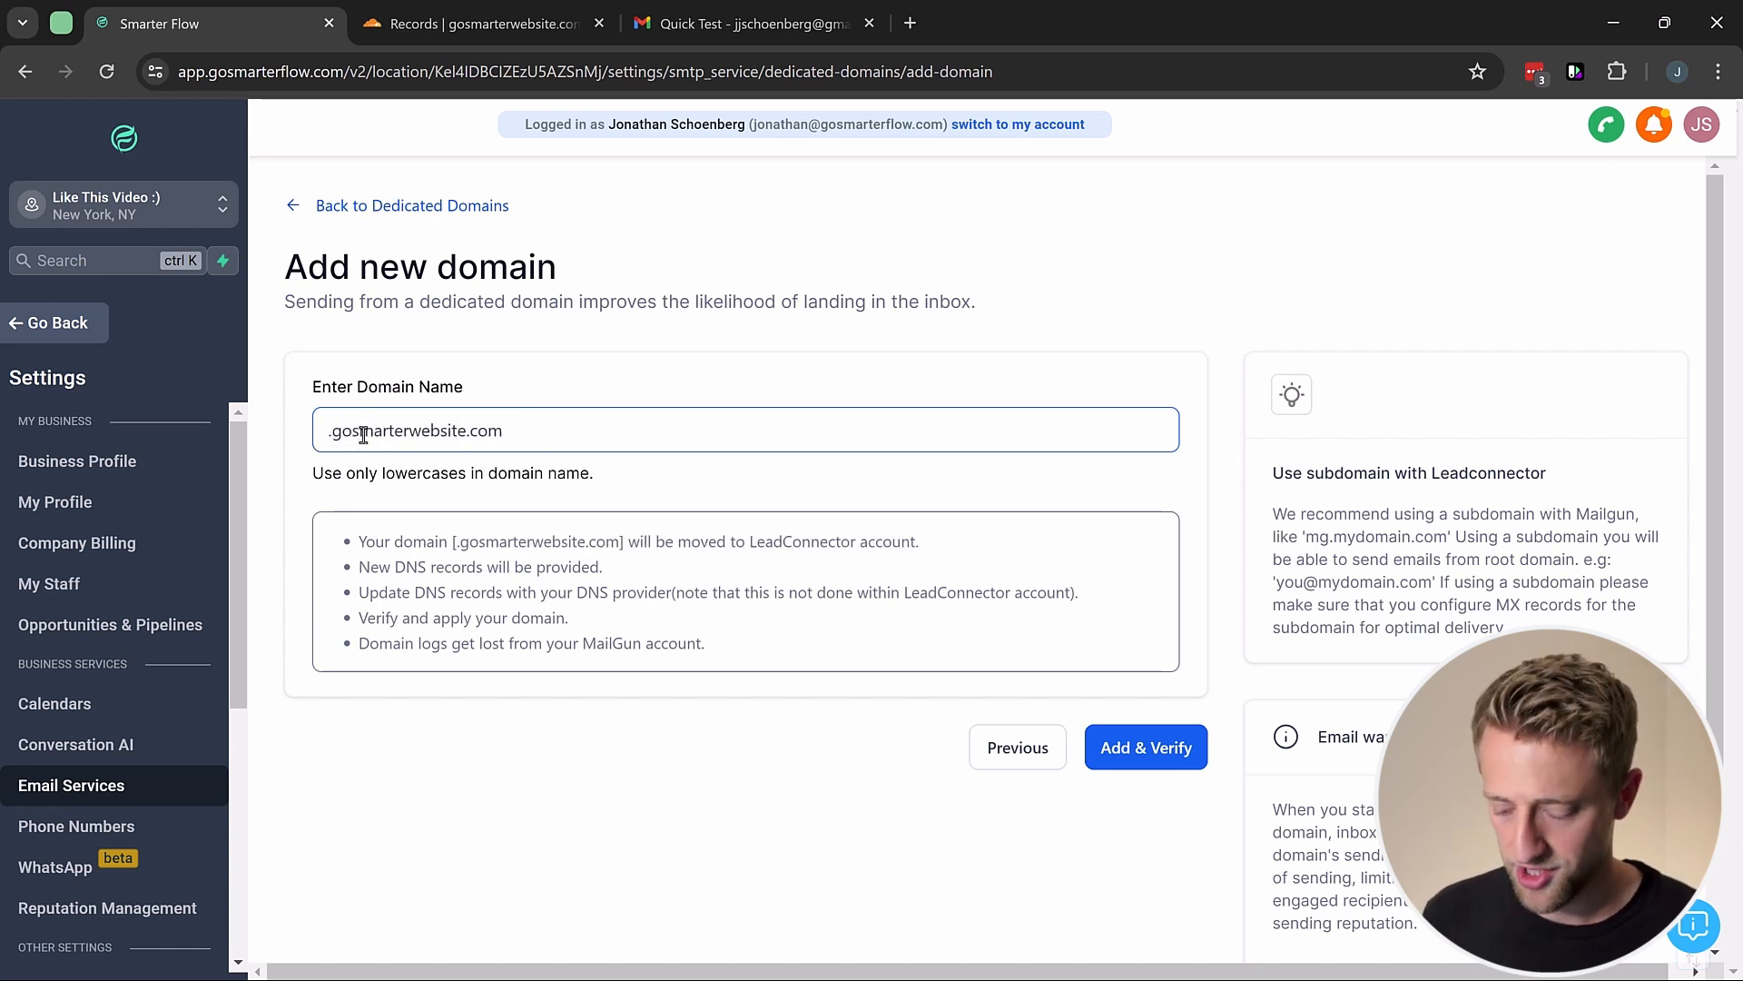
{"action": "type", "text": "m"}
{"action": "left_click", "coordinate": [293, 437]}
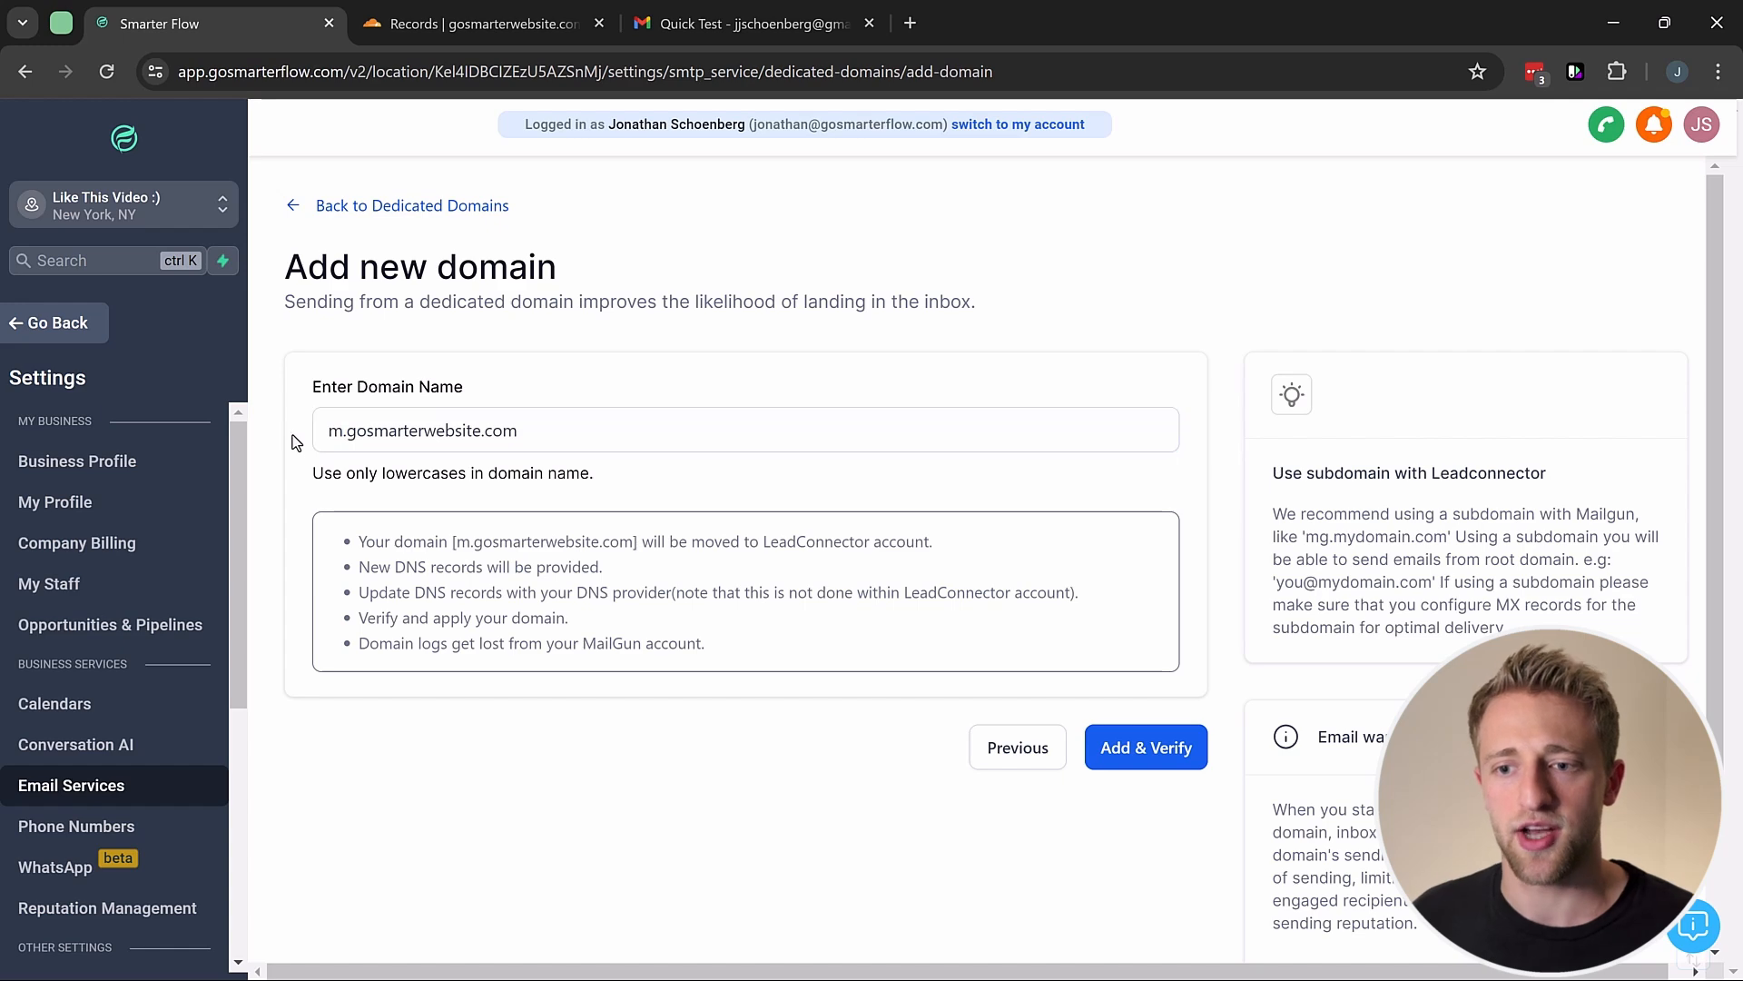
Step: Submit m.gosmarterwebsite.com with Add & Verify and choose to add the DNS records manually
{"action": "left_click", "coordinate": [1126, 745]}
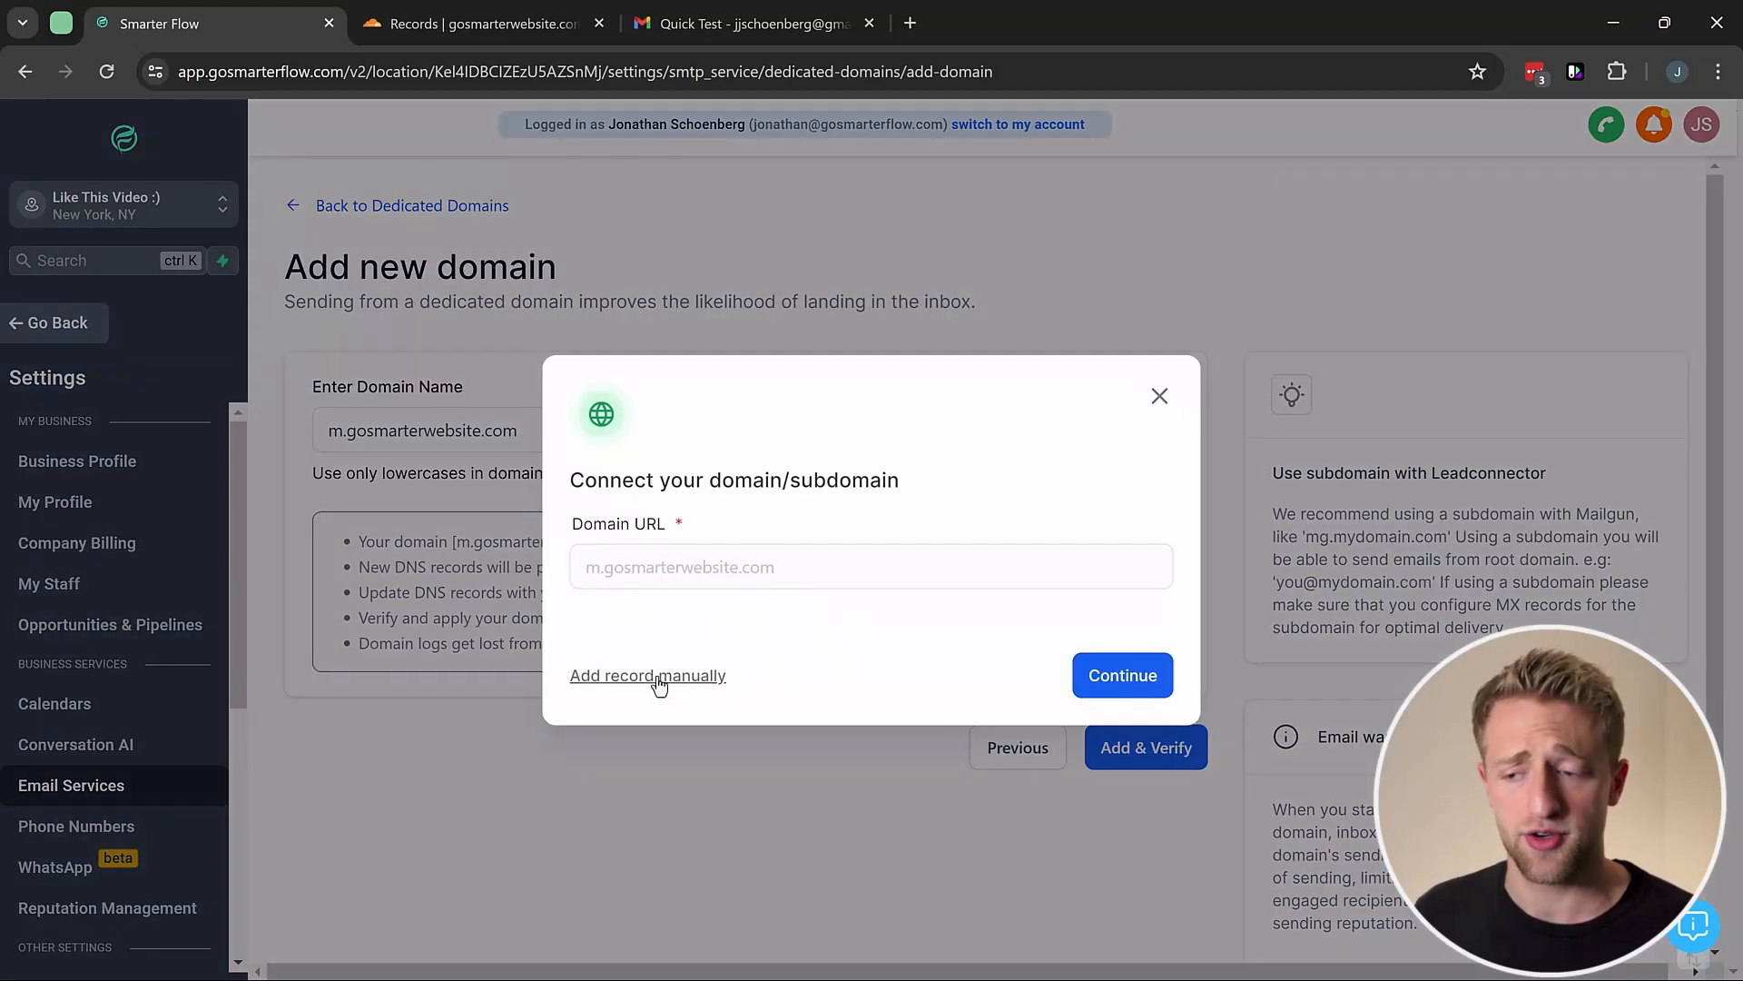
{"action": "left_click", "coordinate": [1107, 679]}
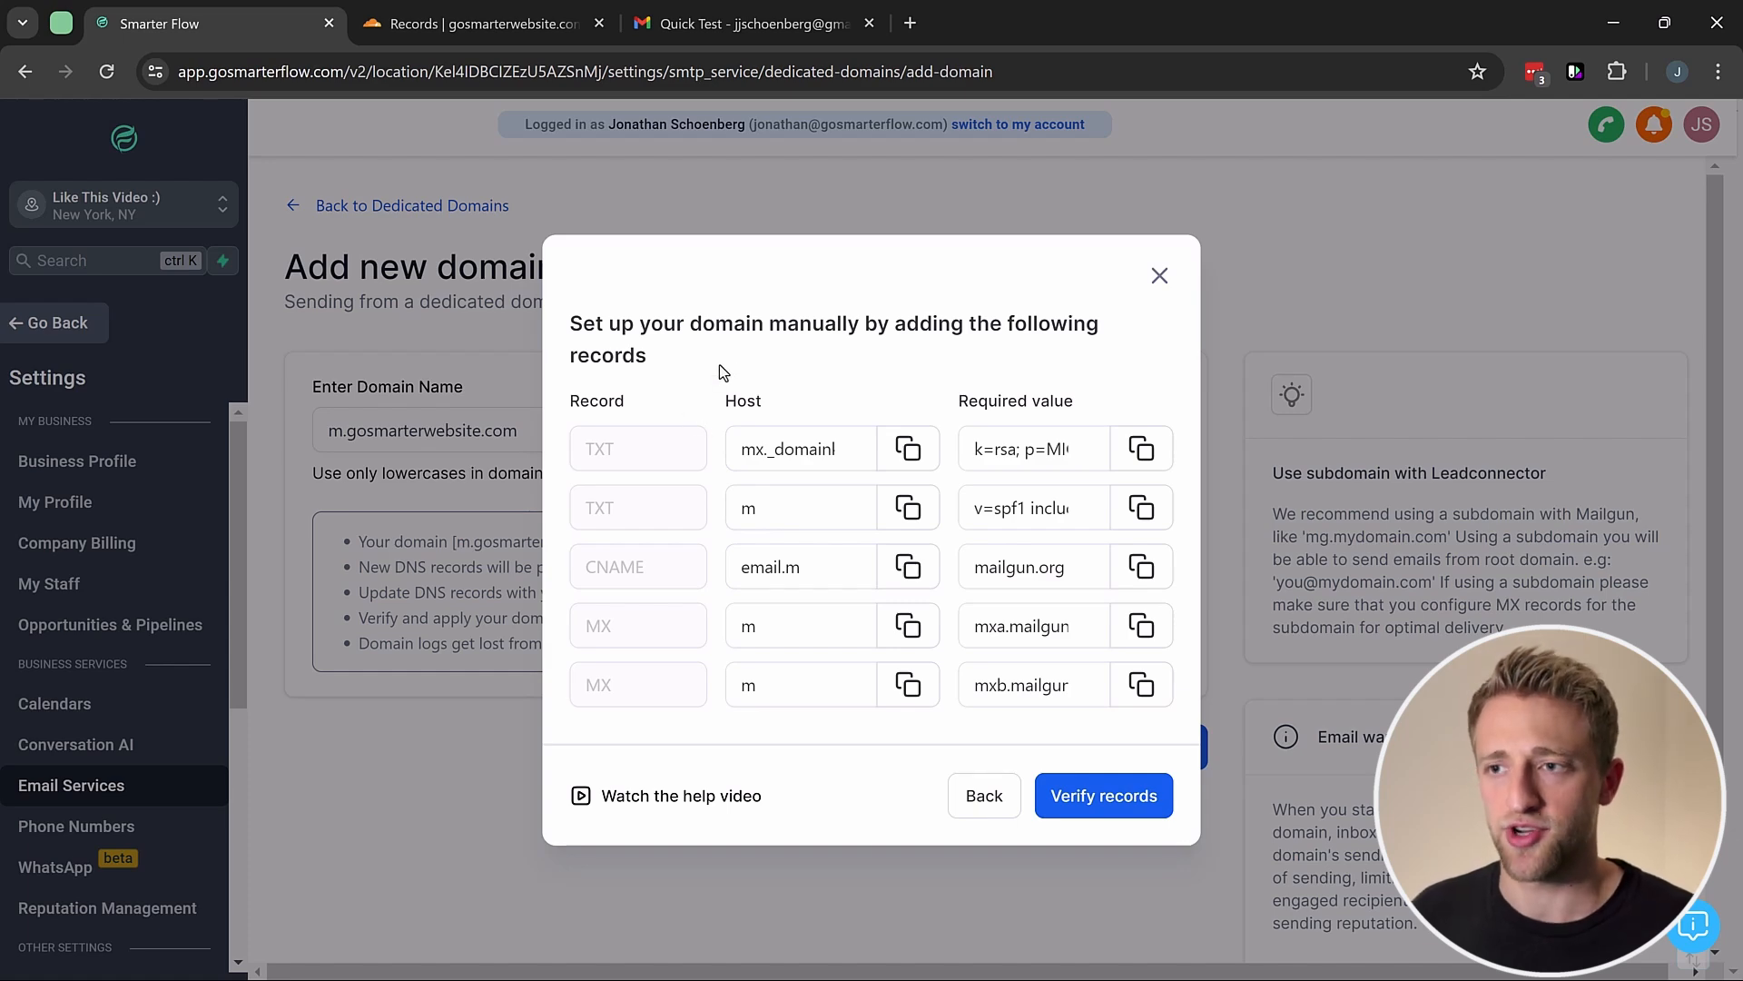
Step: Switch to Cloudflare and view the gosmarterwebsite.com DNS records table
{"action": "left_click", "coordinate": [464, 24]}
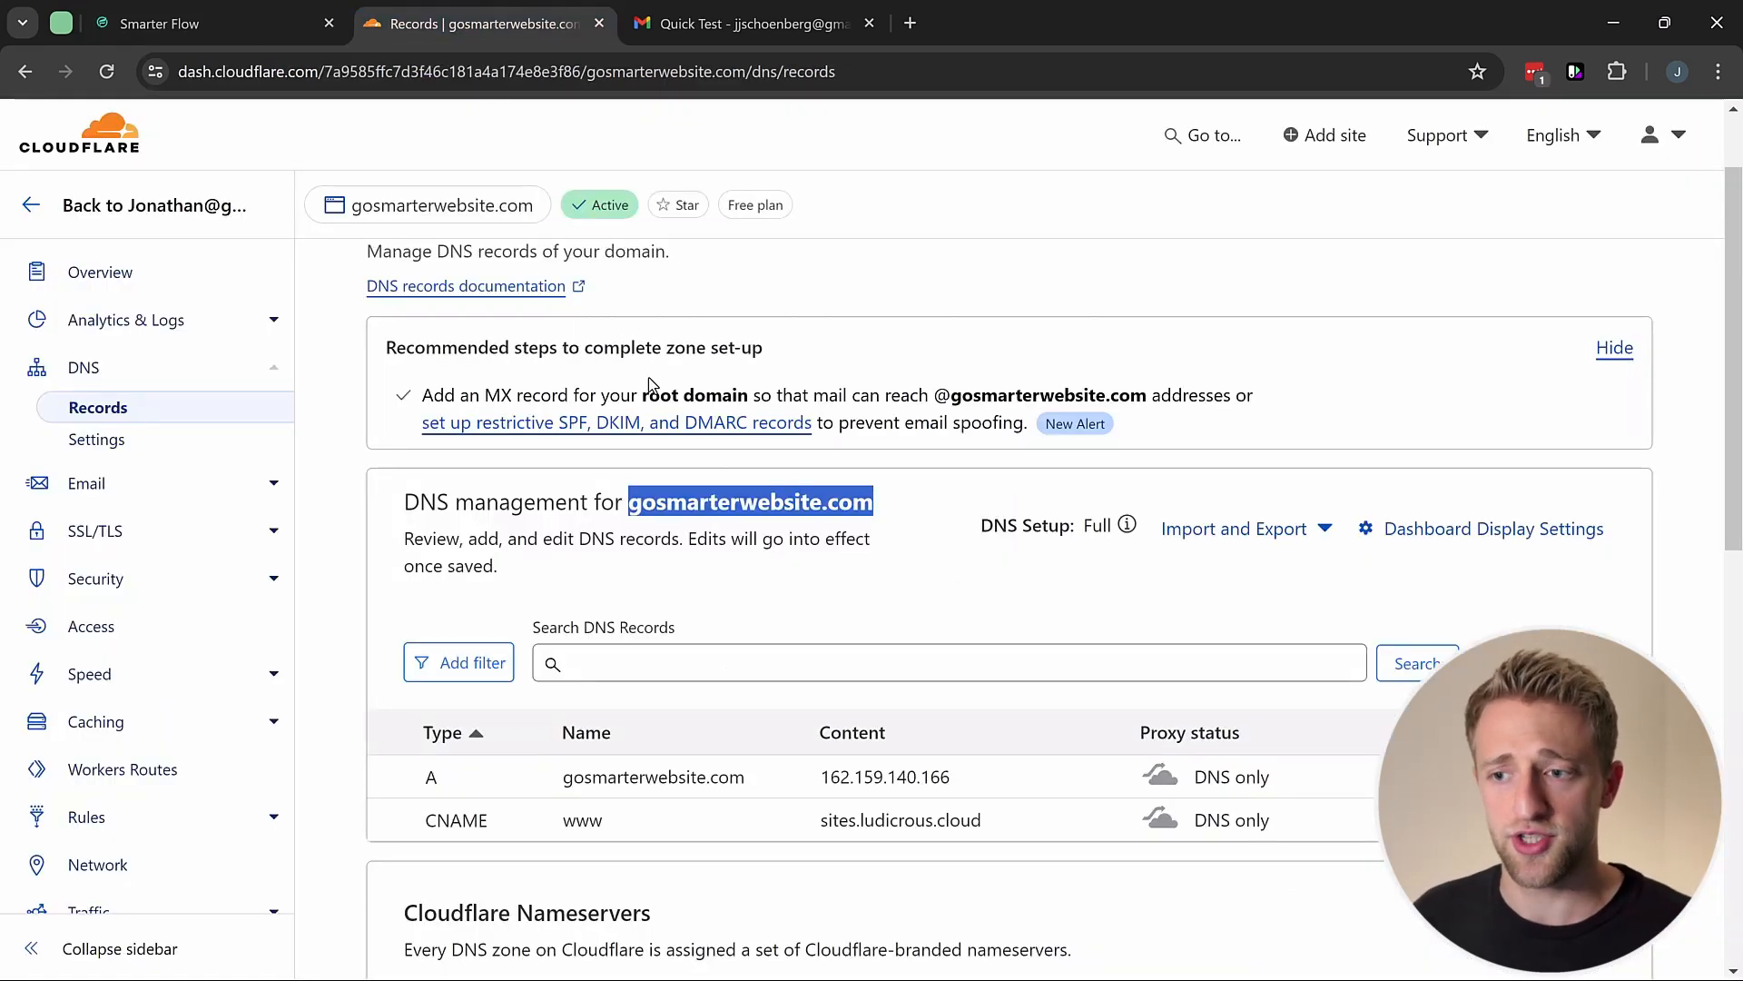
{"action": "left_click", "coordinate": [781, 394]}
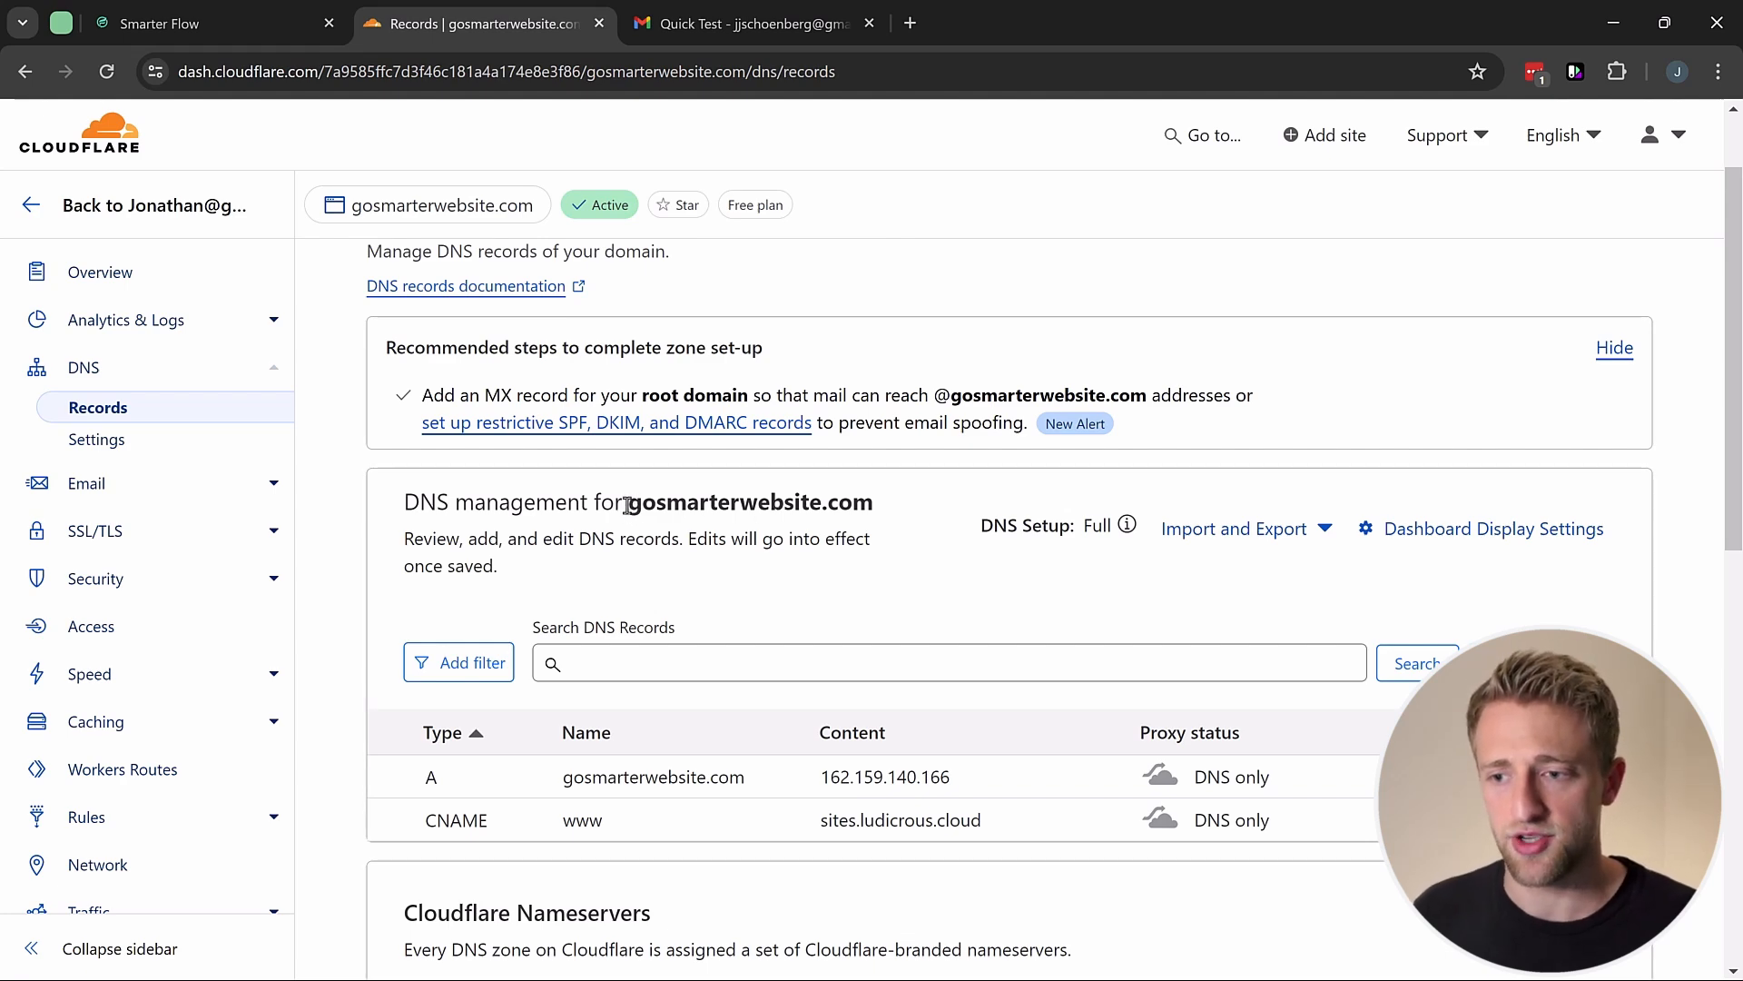
{"action": "scroll", "coordinate": [794, 513], "scroll_direction": "down", "scroll_amount": 3}
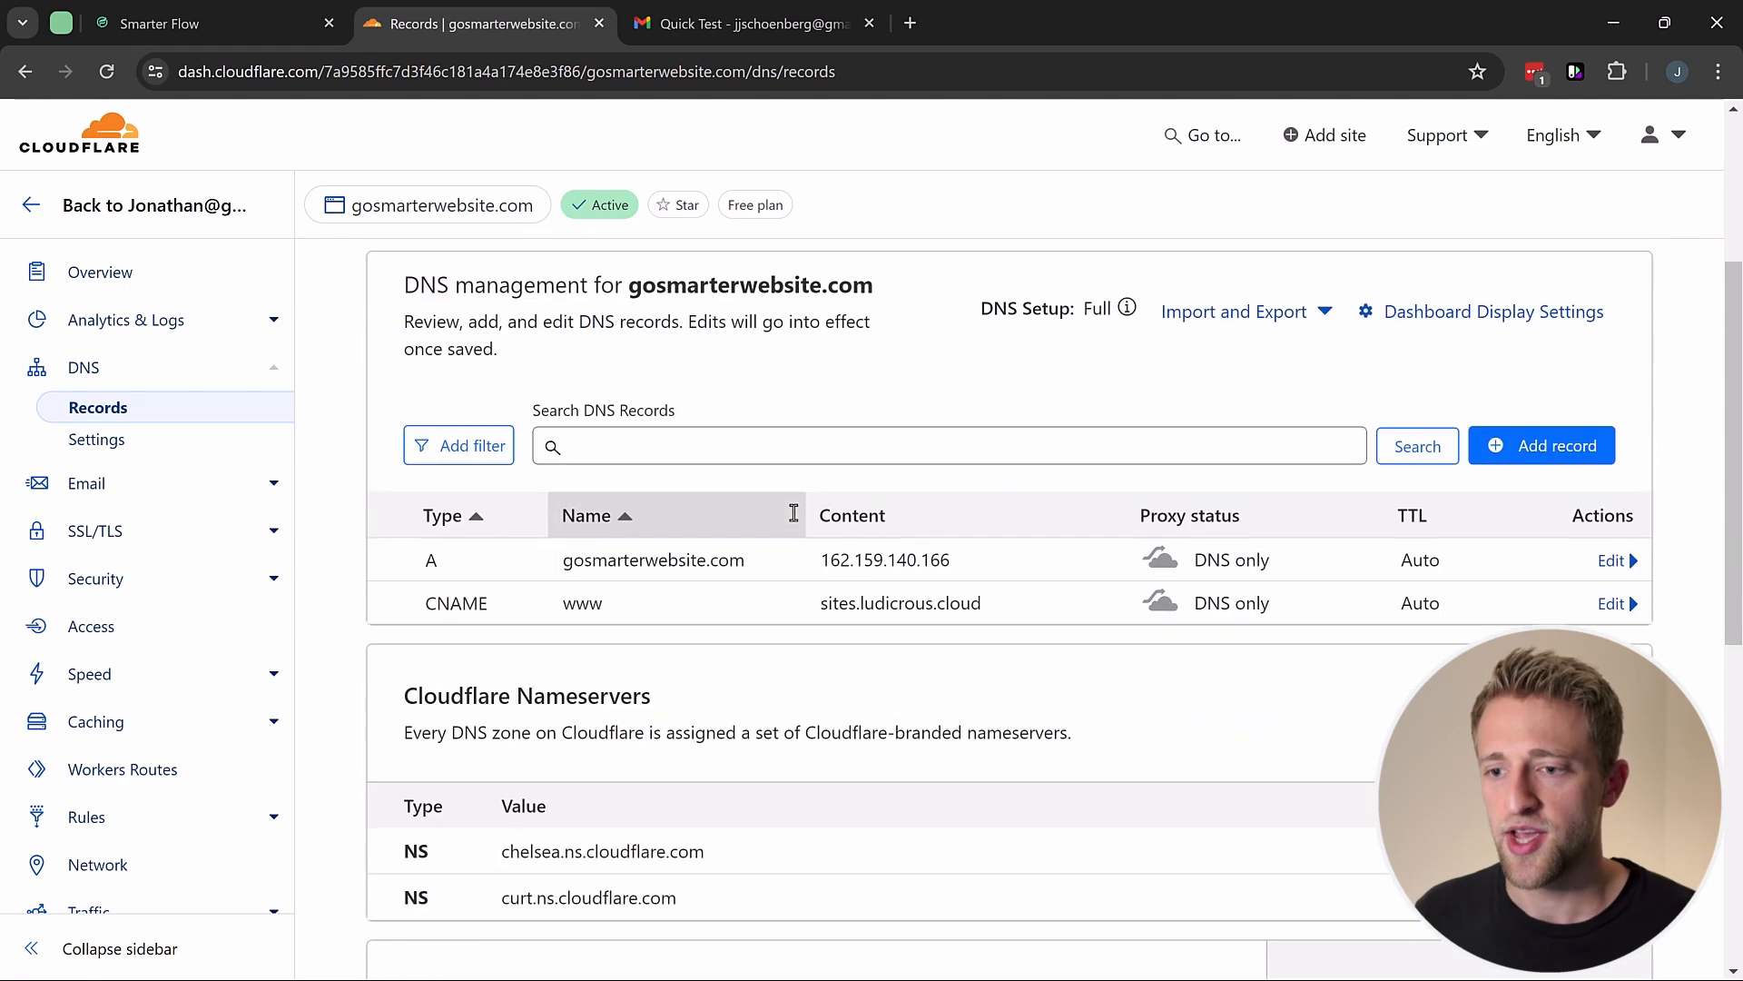
{"action": "scroll", "coordinate": [797, 514], "scroll_direction": "up", "scroll_amount": 3}
{"action": "scroll", "coordinate": [800, 515], "scroll_direction": "down", "scroll_amount": 2}
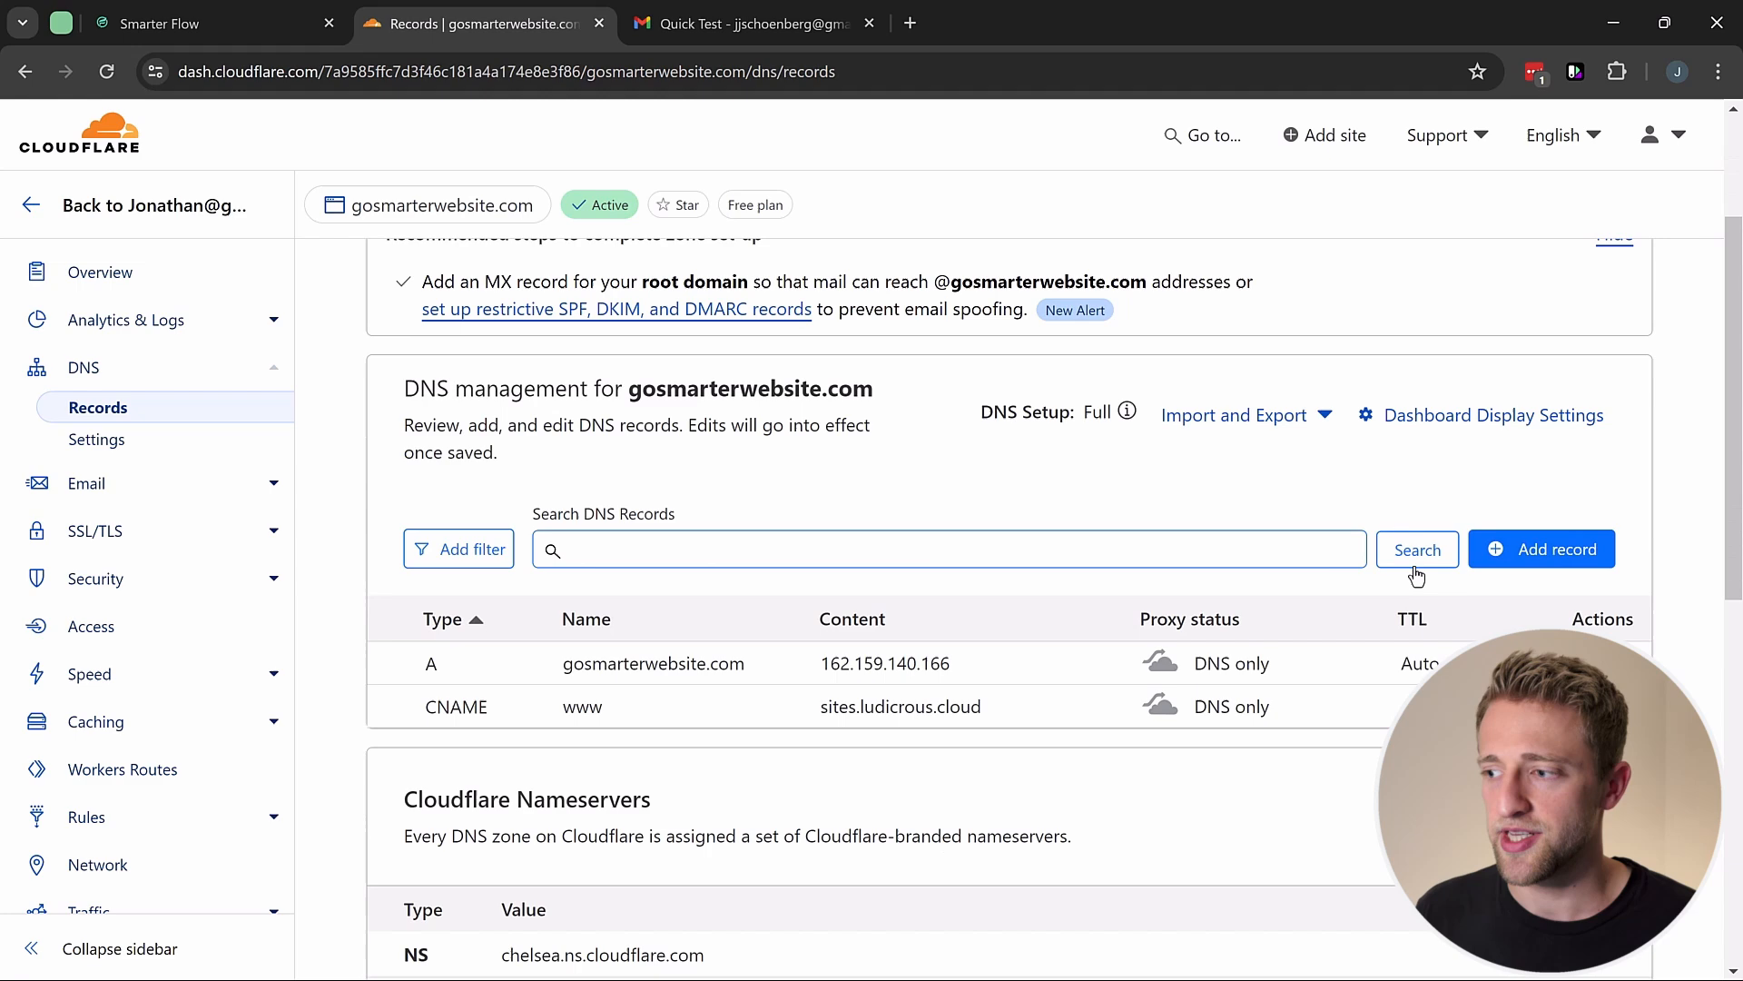
Step: Start a new Cloudflare TXT record named mx._domainkey.m, using the host copied from Smarter Flow
{"action": "left_click", "coordinate": [1522, 554]}
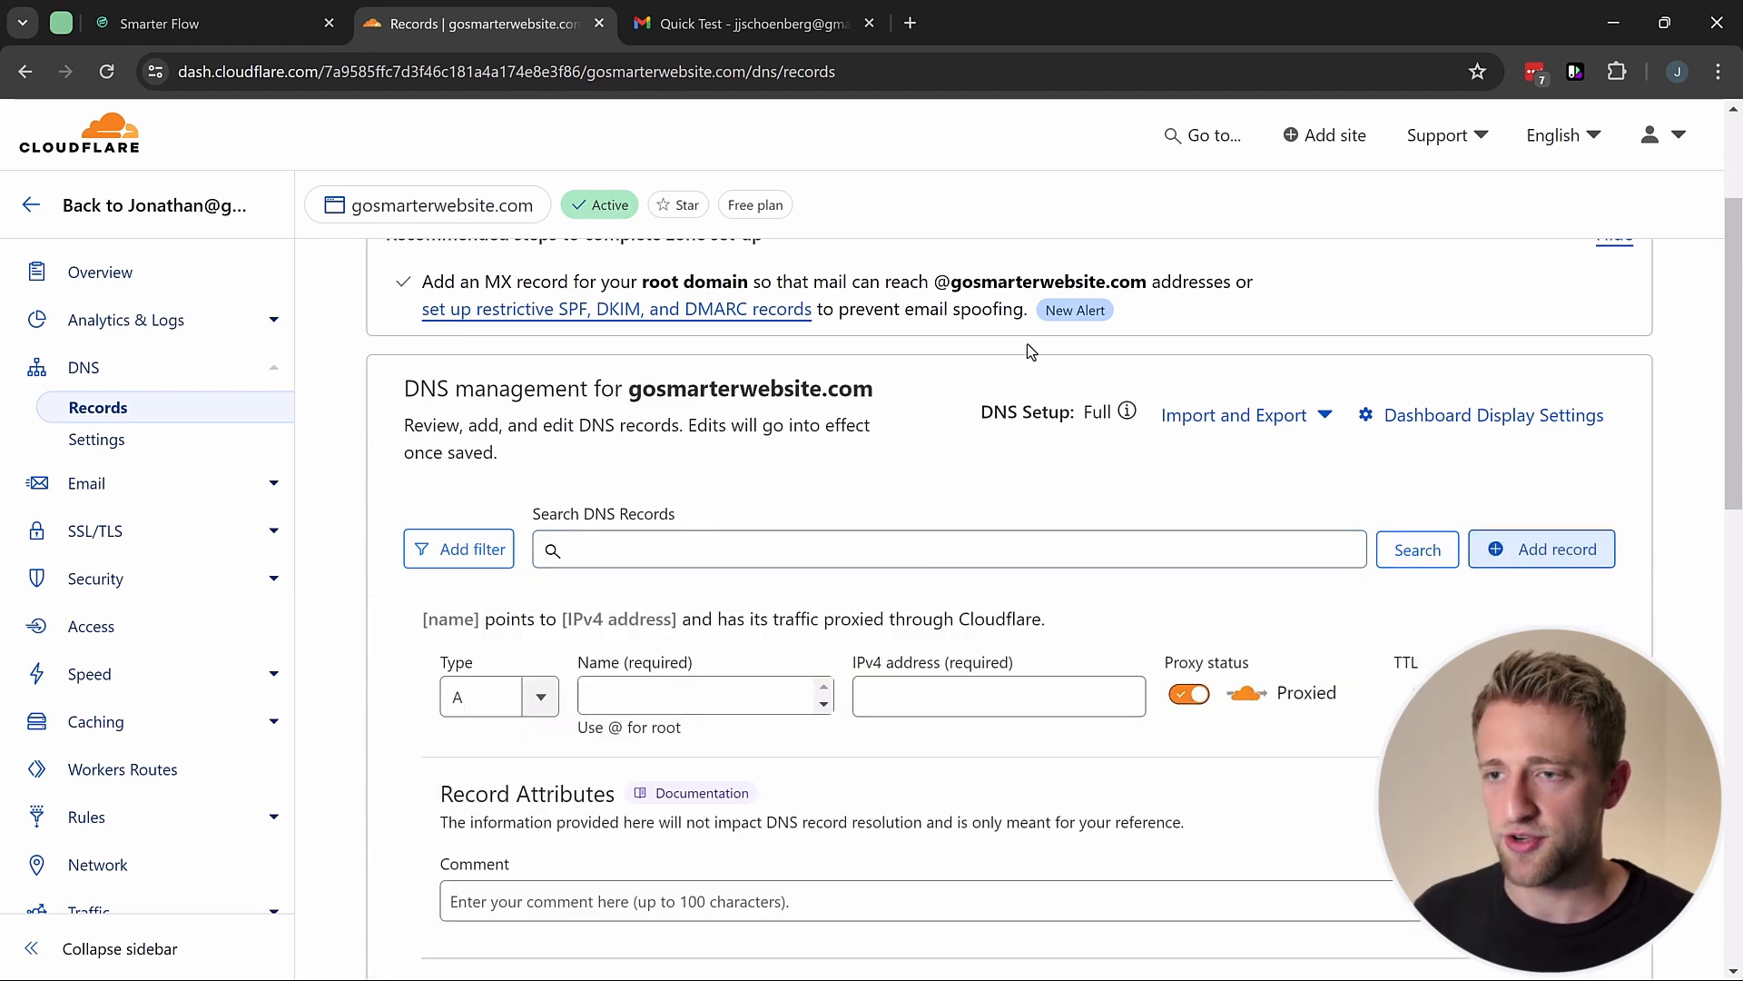
{"action": "left_click", "coordinate": [222, 26]}
{"action": "left_click", "coordinate": [837, 432]}
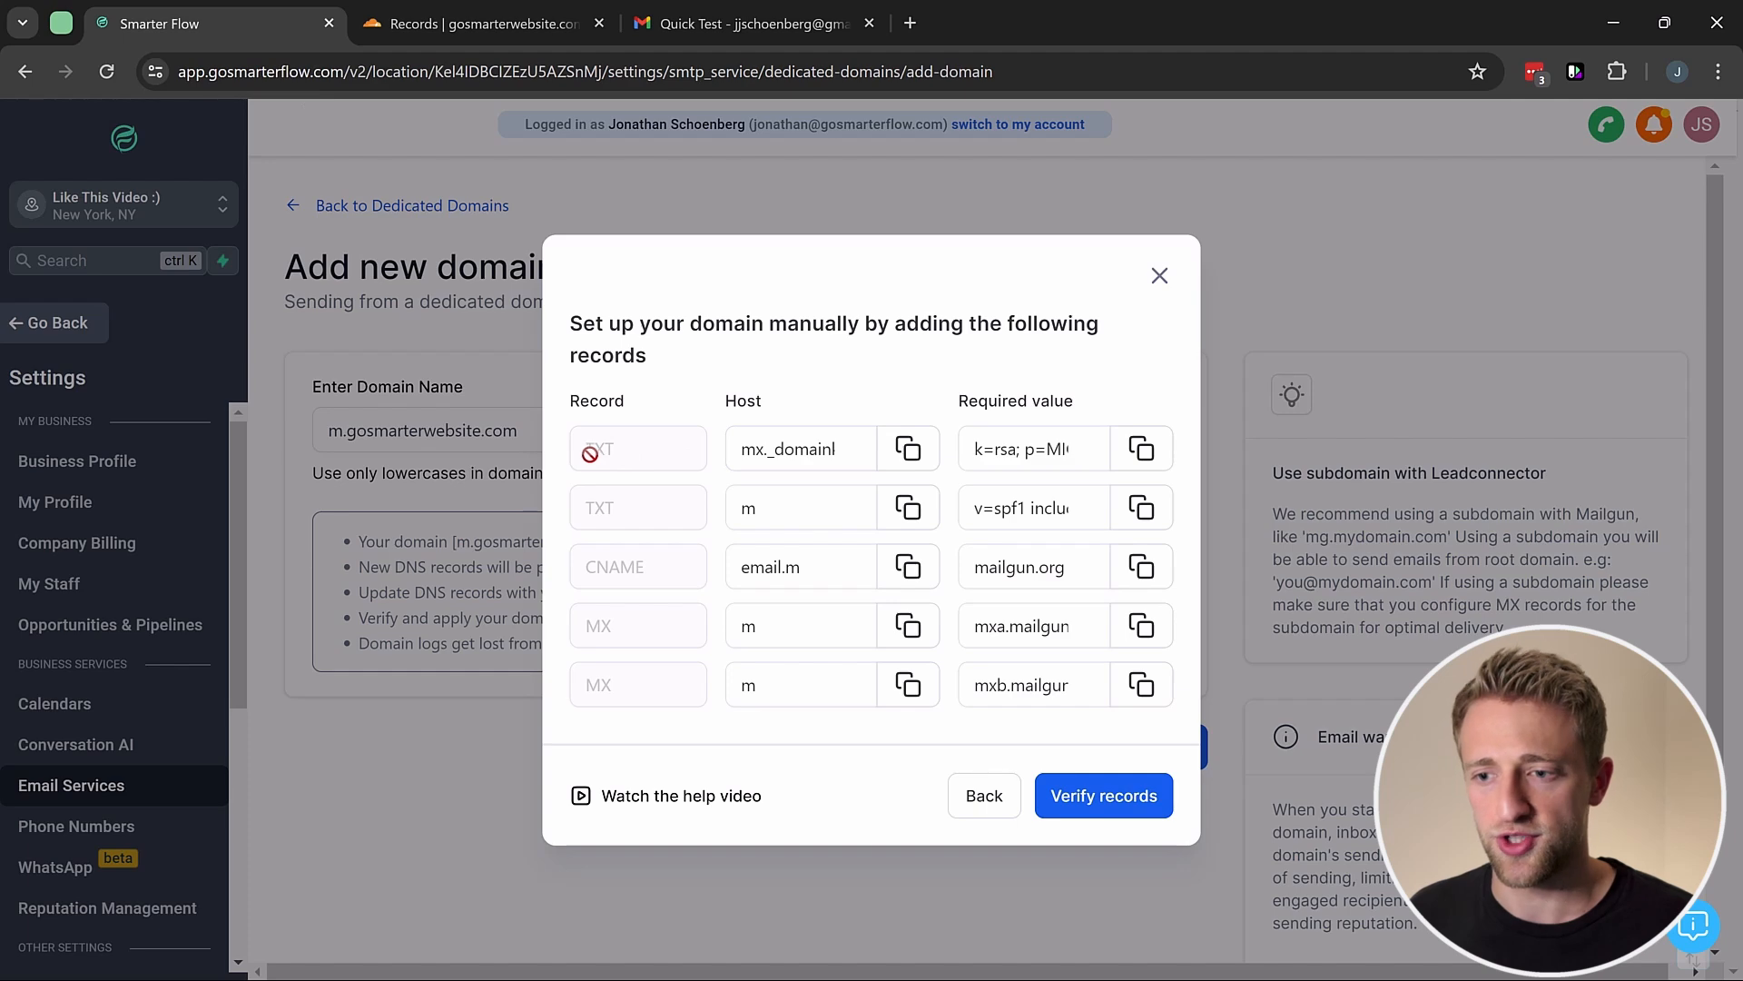
{"action": "left_click", "coordinate": [741, 445]}
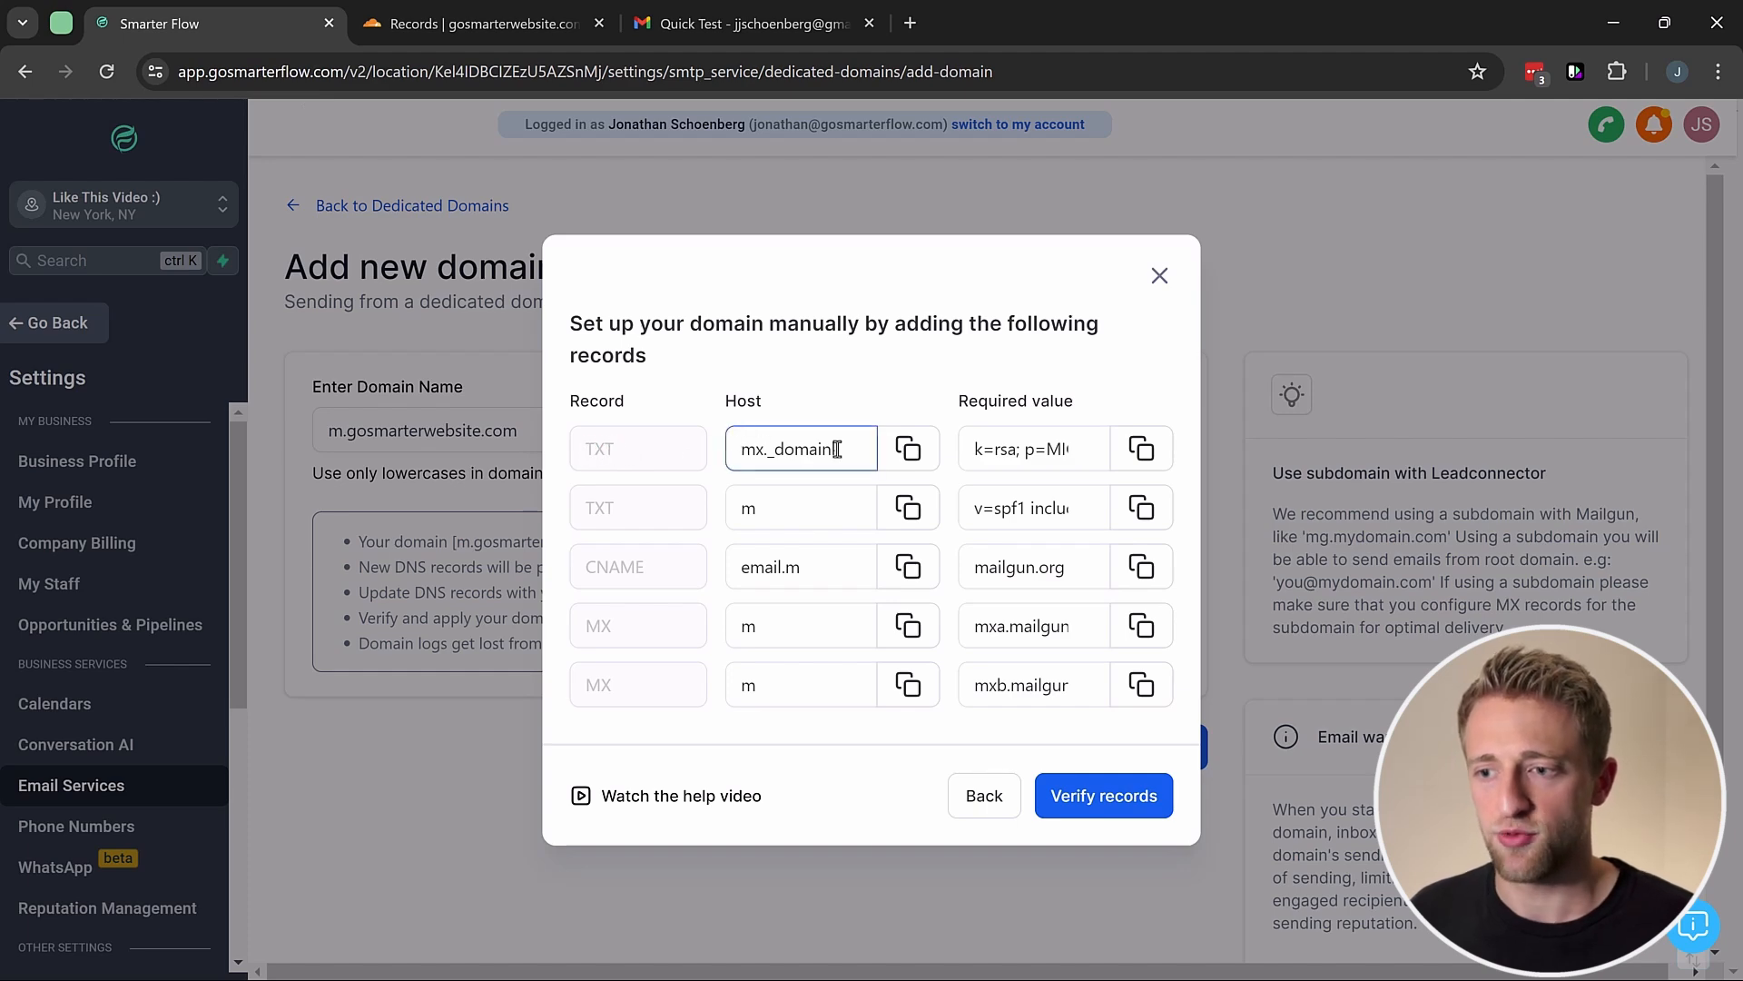
{"action": "left_click", "coordinate": [908, 448]}
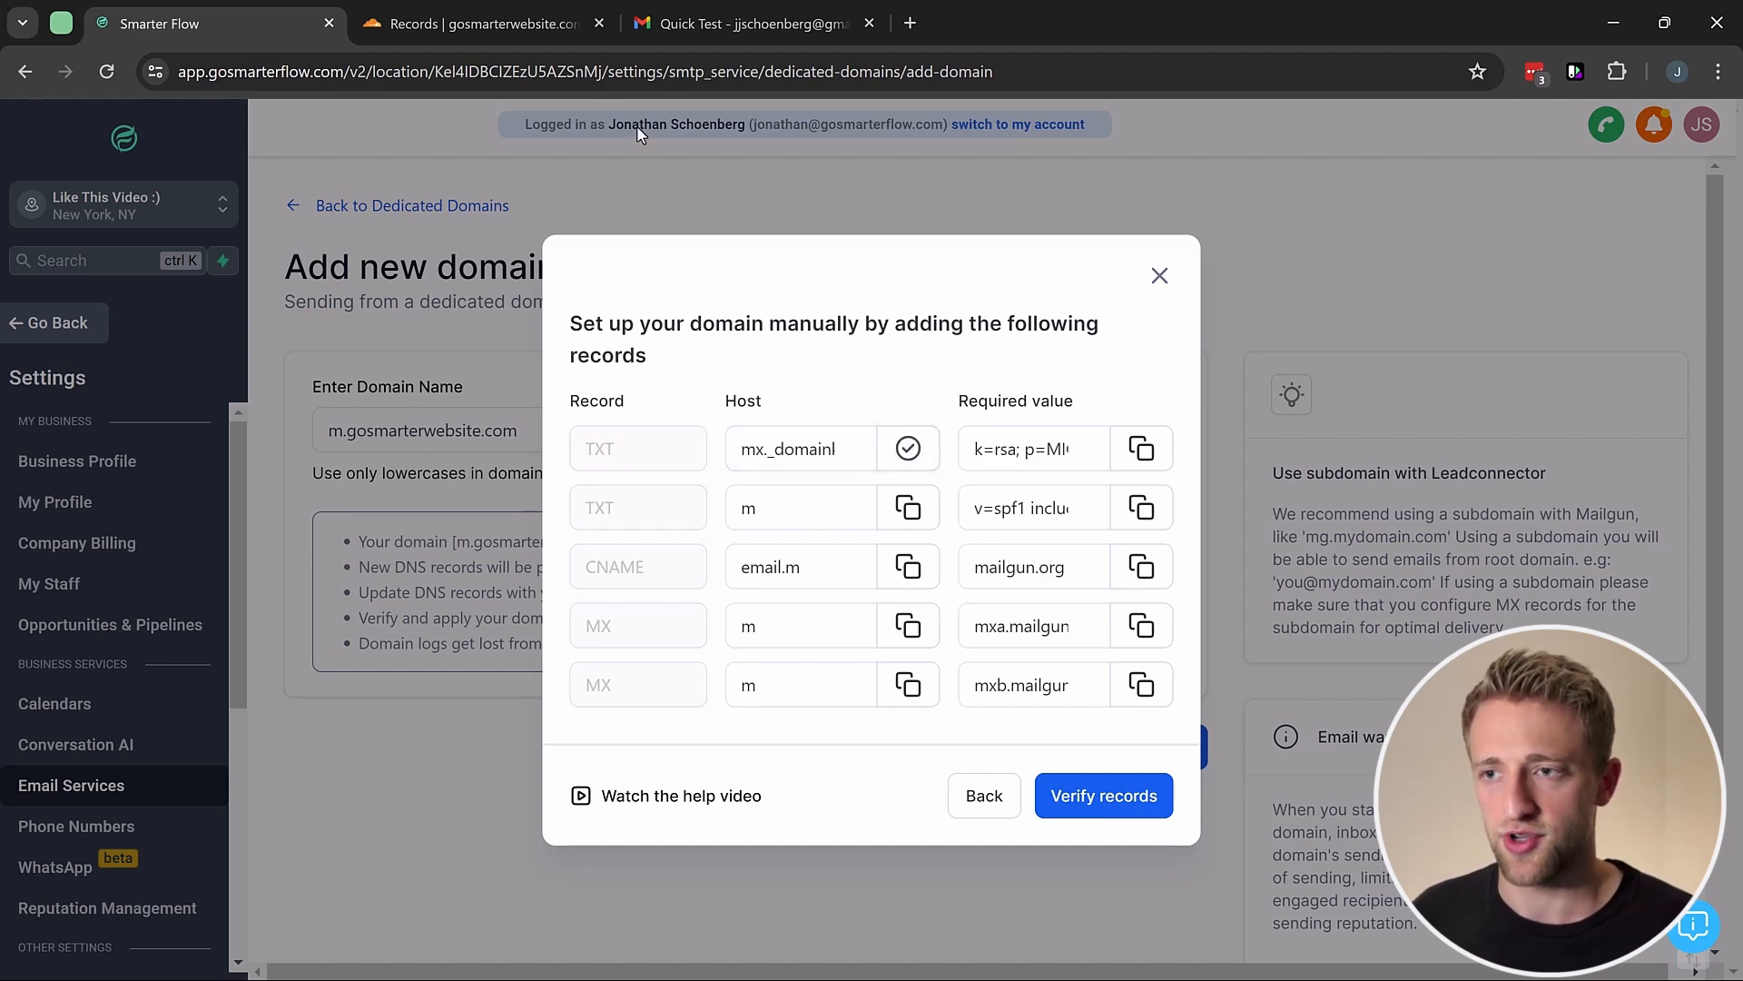
{"action": "left_click", "coordinate": [481, 23]}
{"action": "left_click", "coordinate": [539, 700]}
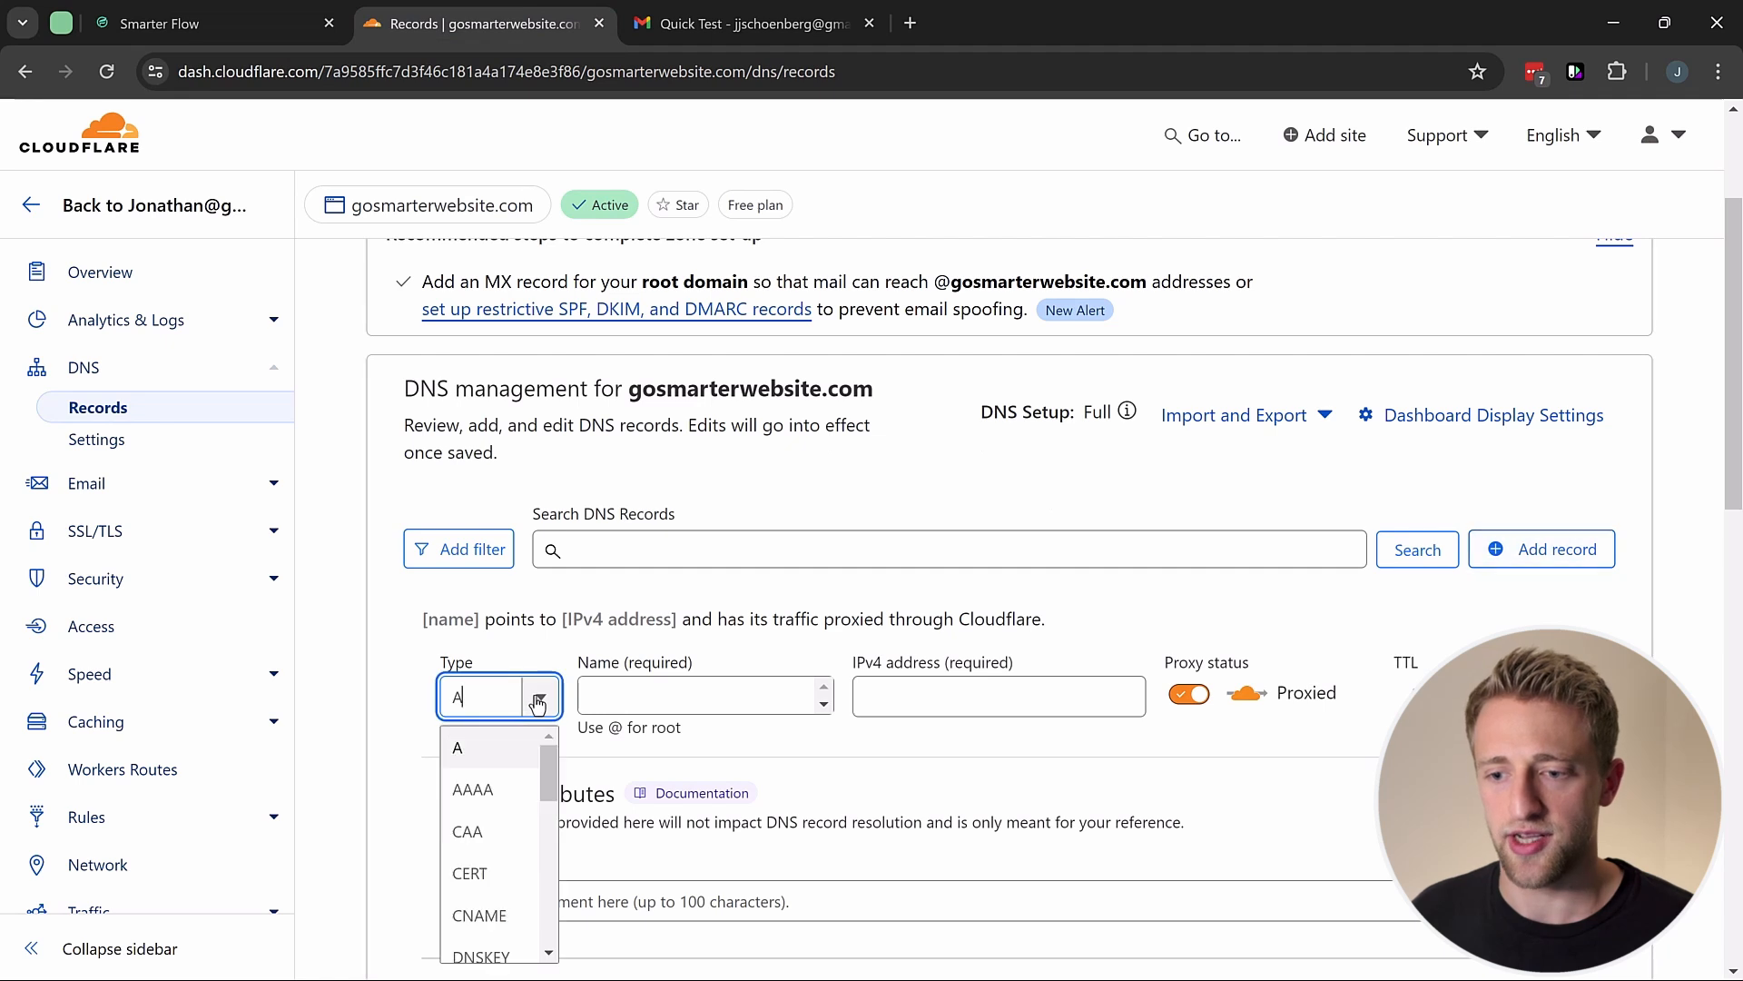
{"action": "scroll", "coordinate": [495, 799], "scroll_direction": "down", "scroll_amount": 3}
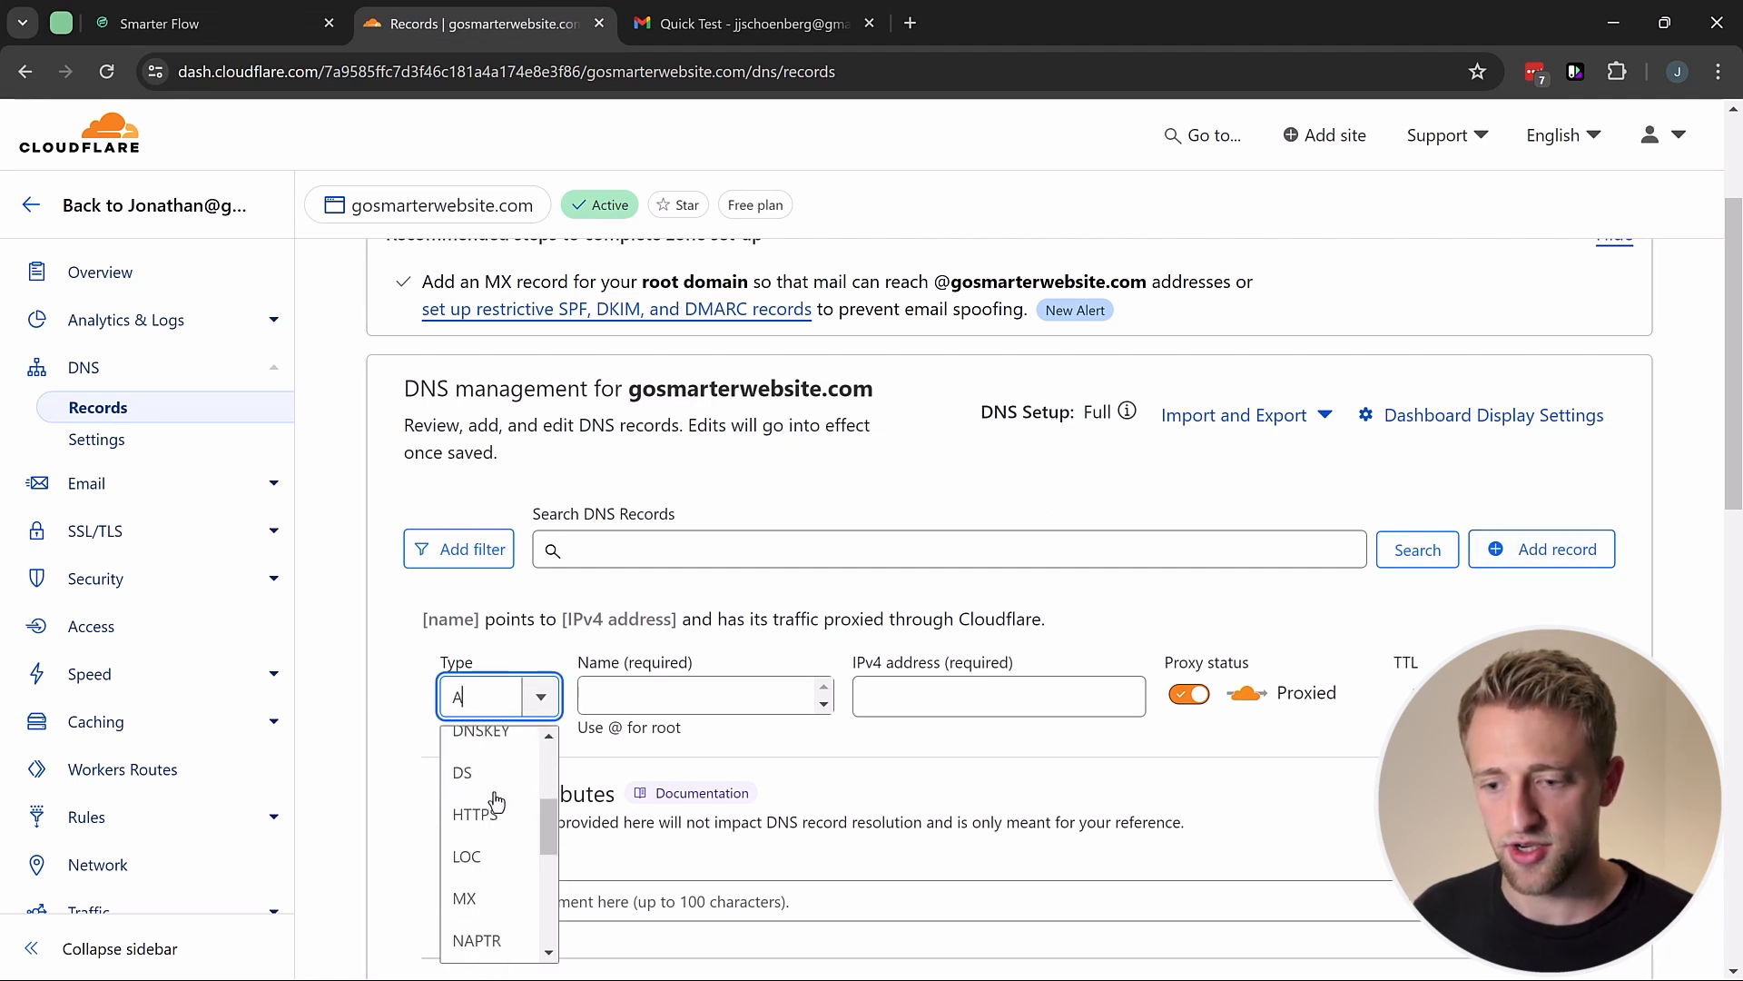
{"action": "scroll", "coordinate": [495, 800], "scroll_direction": "down", "scroll_amount": 2}
{"action": "scroll", "coordinate": [494, 800], "scroll_direction": "up", "scroll_amount": 2}
{"action": "scroll", "coordinate": [495, 801], "scroll_direction": "down", "scroll_amount": 4}
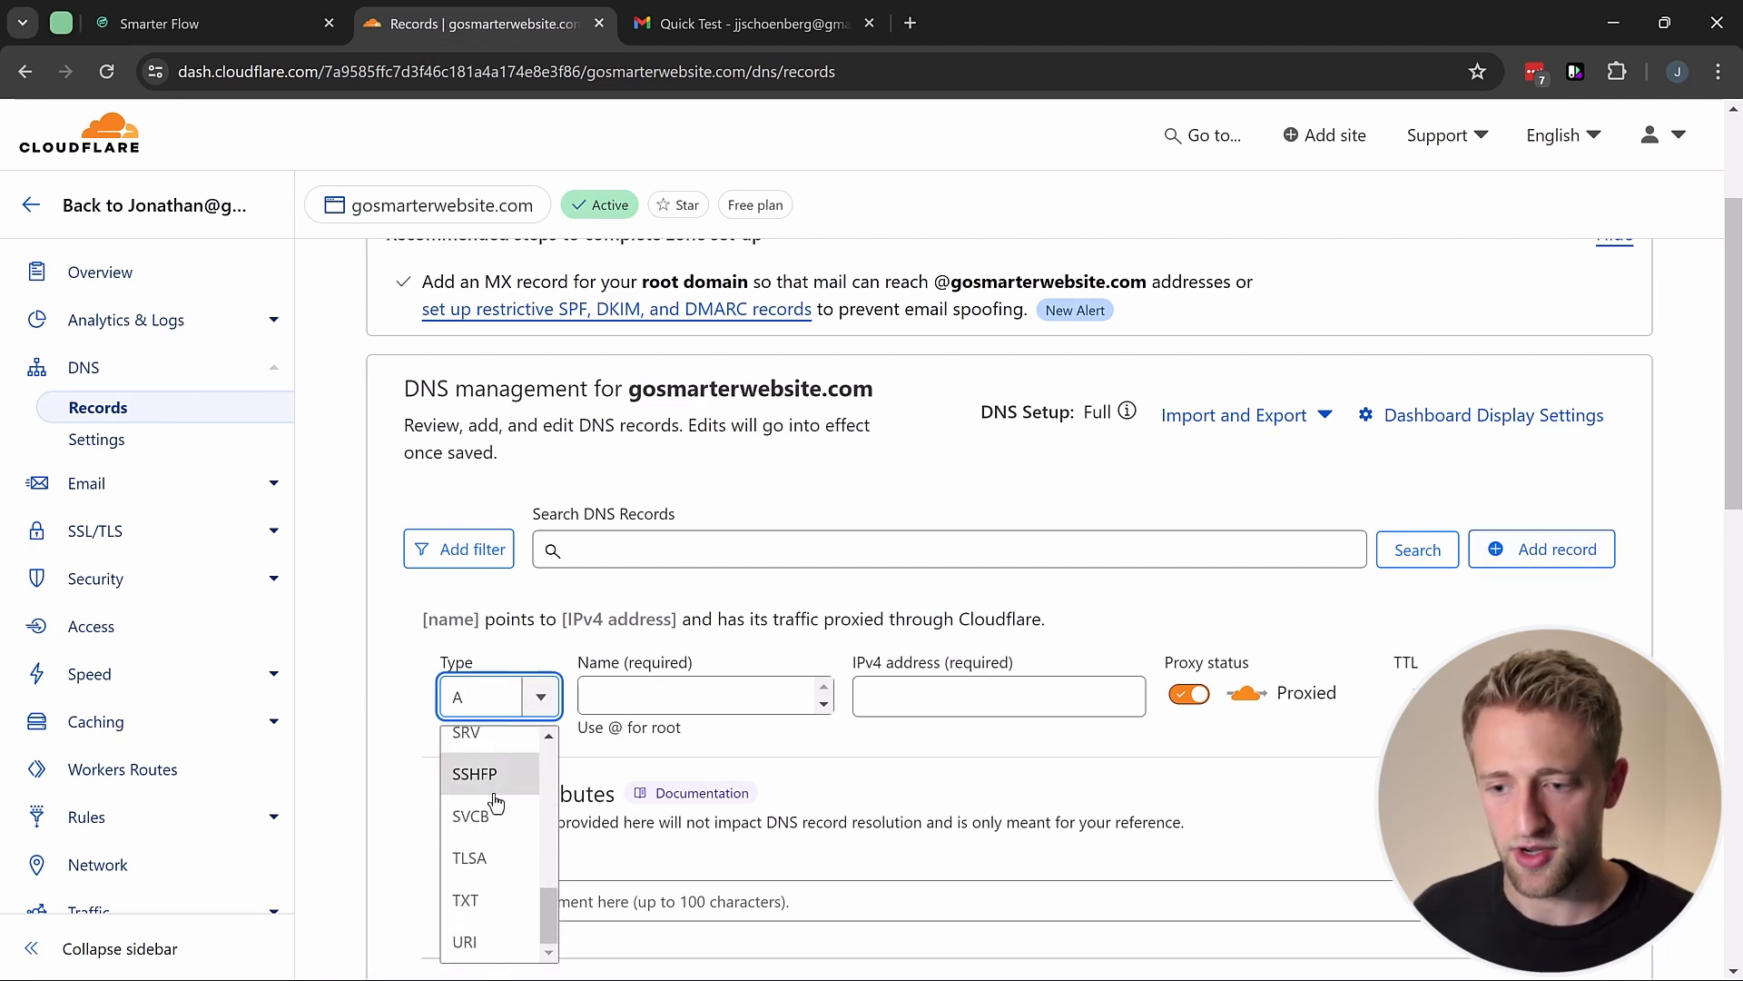
{"action": "left_click", "coordinate": [466, 897]}
{"action": "left_click", "coordinate": [653, 707]}
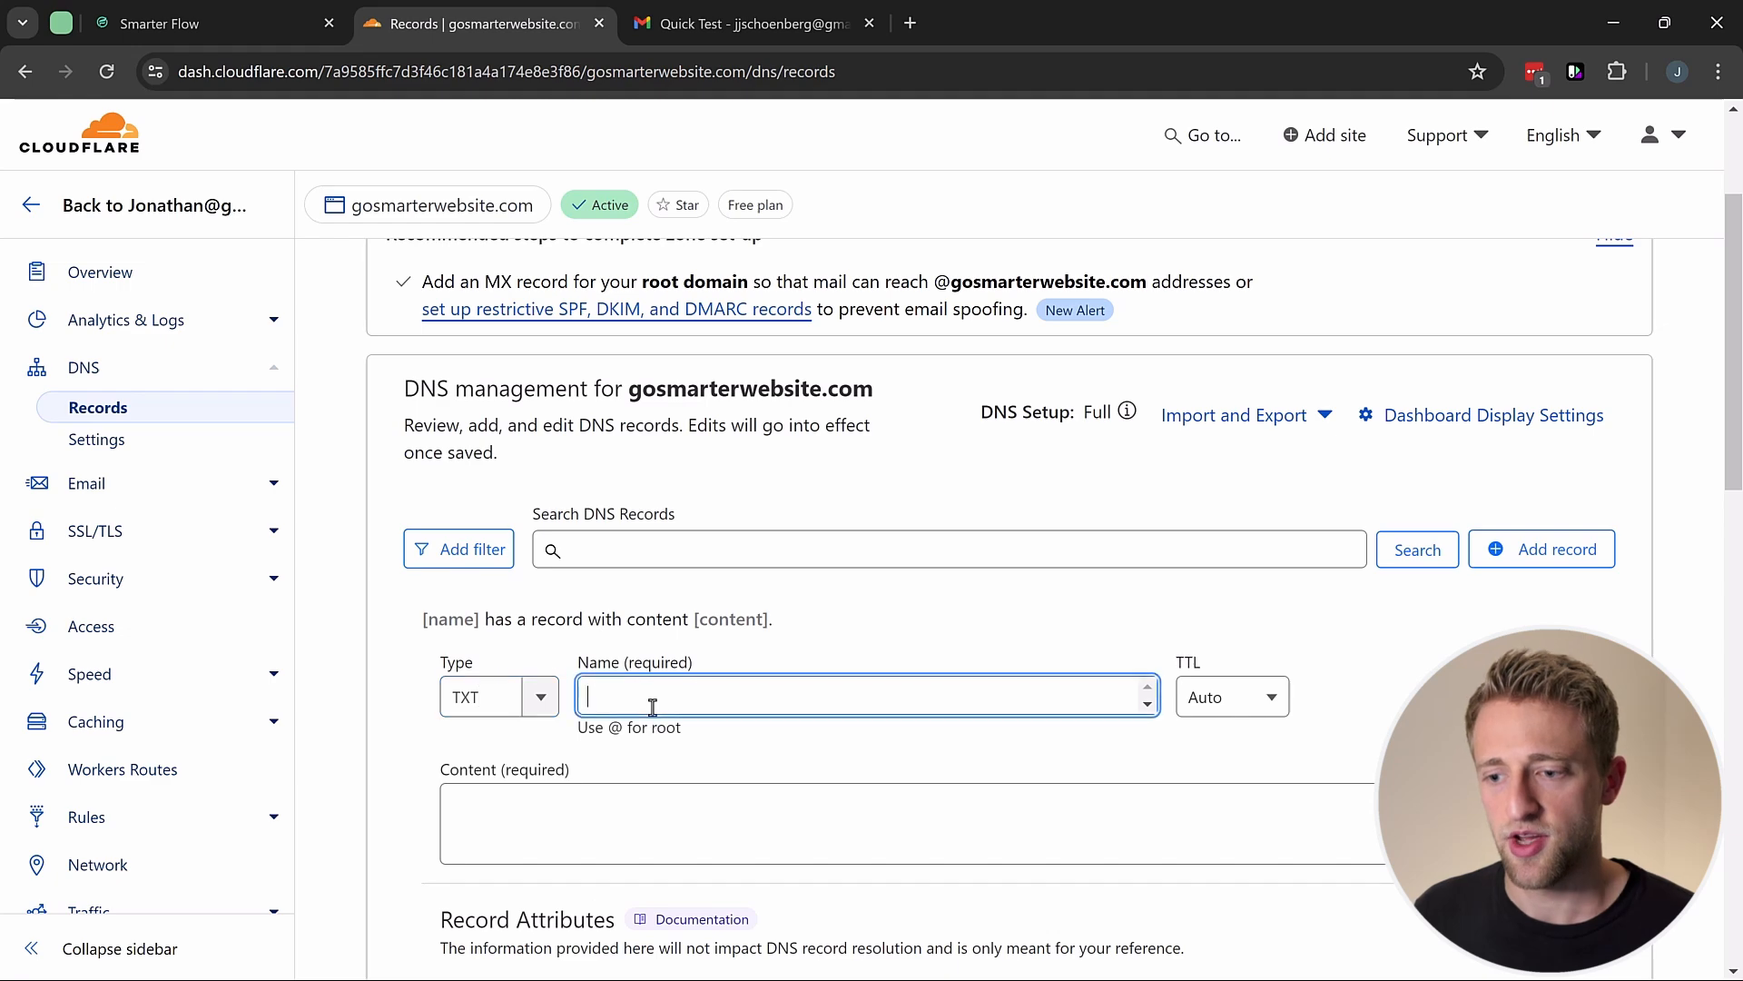
{"action": "key", "text": "ctrl+v"}
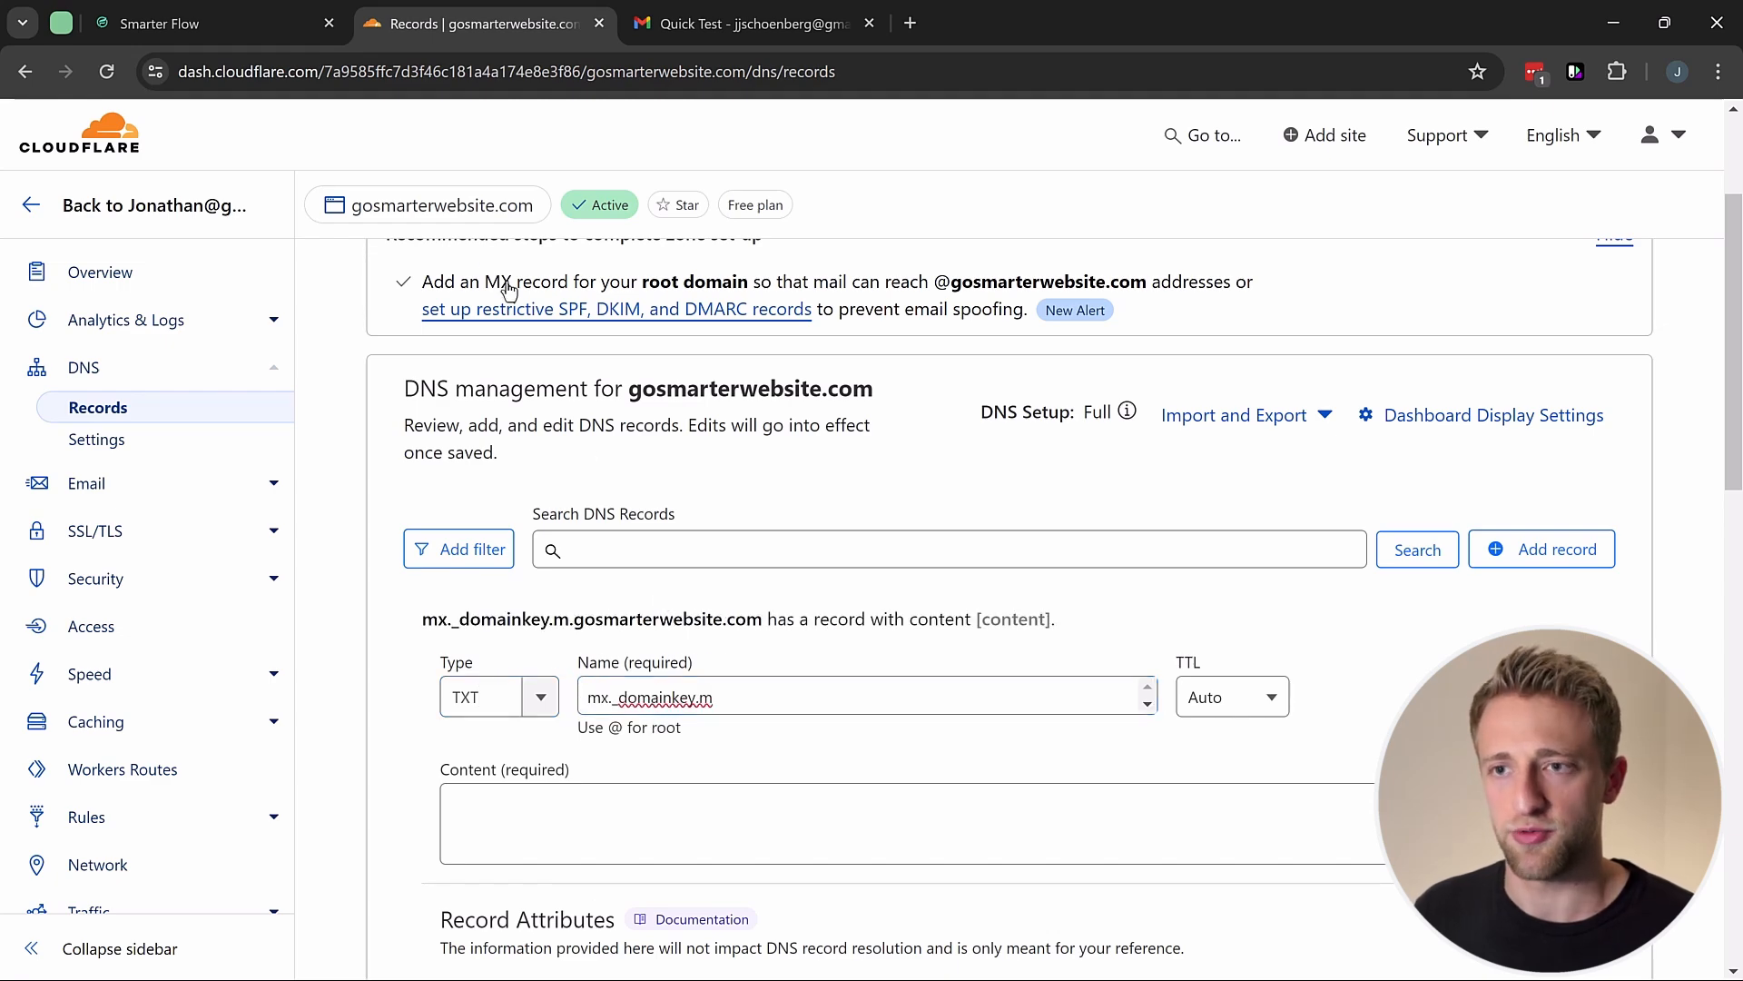
Step: Fill the TXT record's content with the k=rsa DKIM key copied from Smarter Flow
{"action": "left_click", "coordinate": [238, 18]}
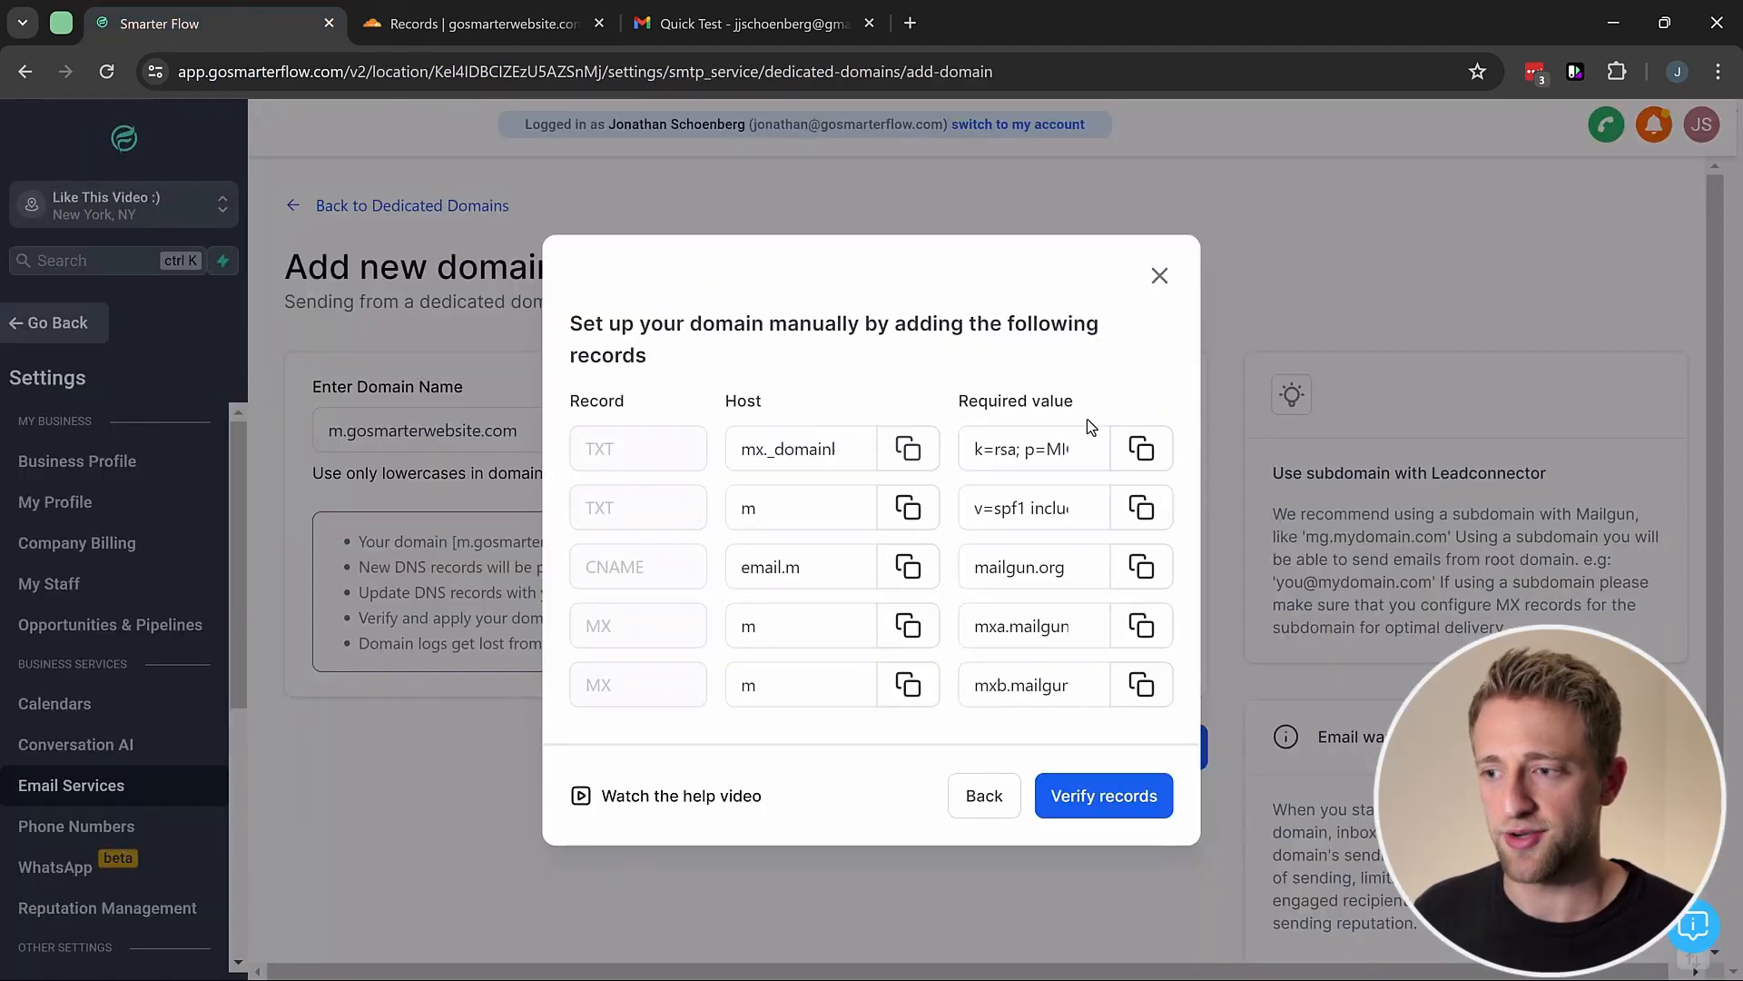
{"action": "left_click", "coordinate": [1141, 449]}
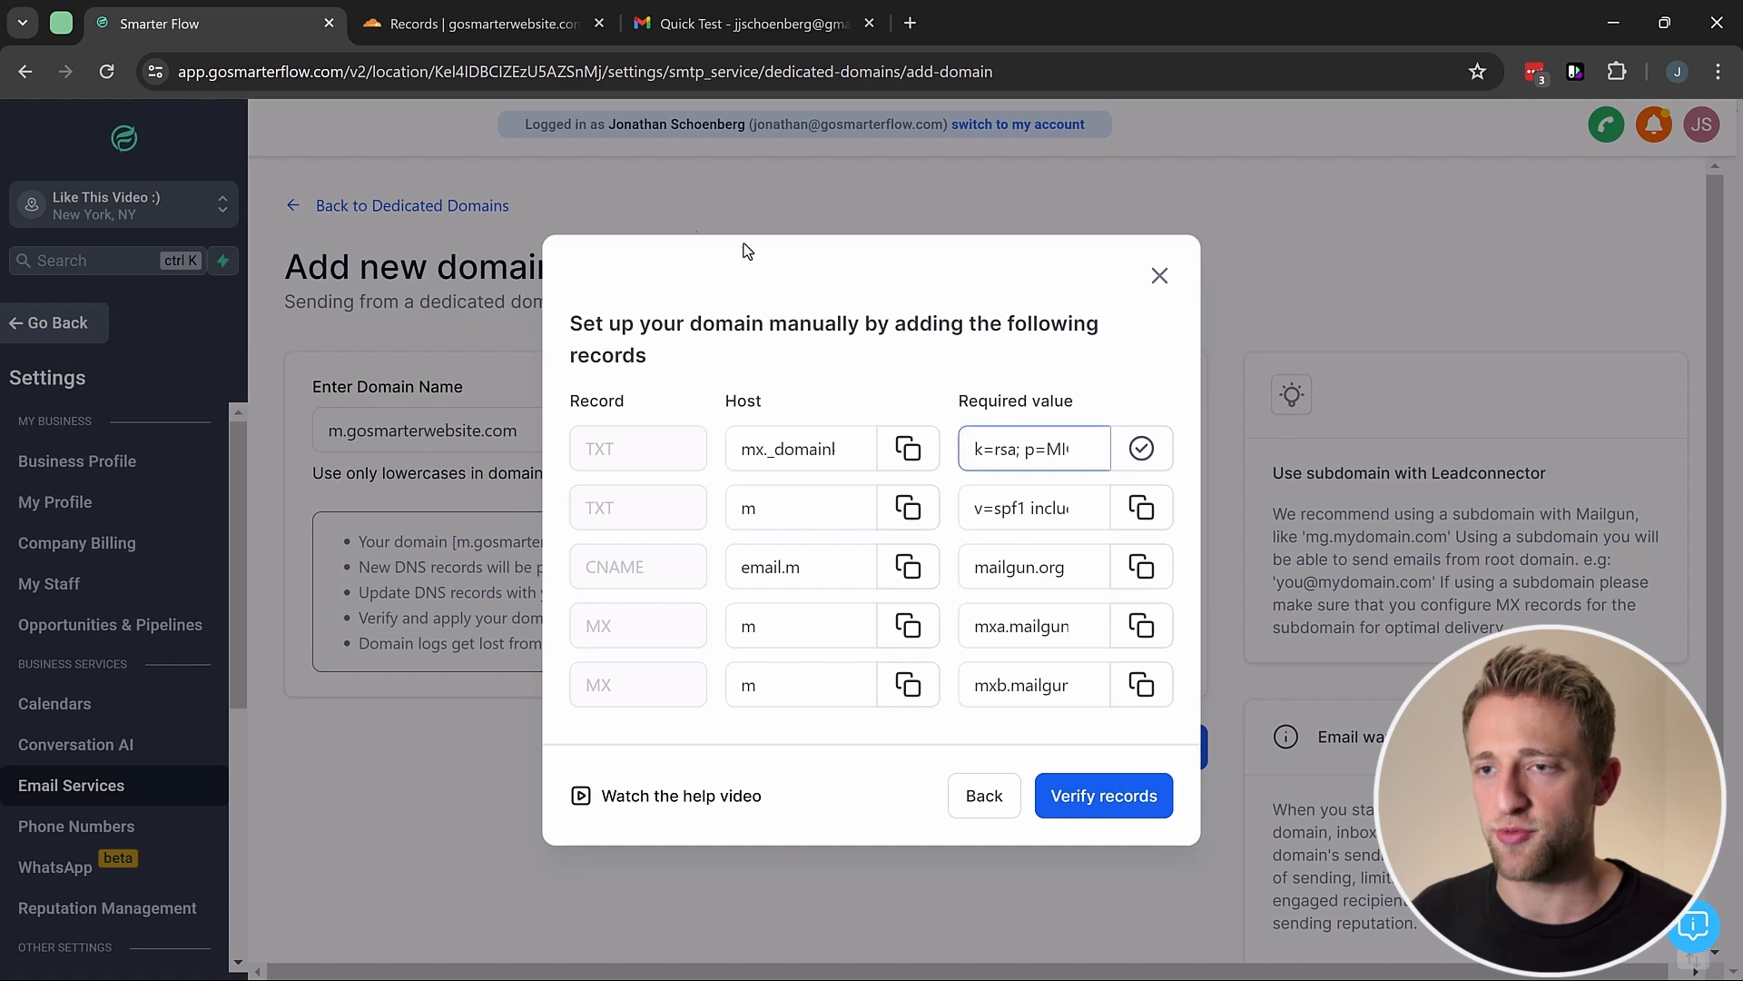
{"action": "left_click", "coordinate": [454, 22]}
{"action": "left_click", "coordinate": [566, 793]}
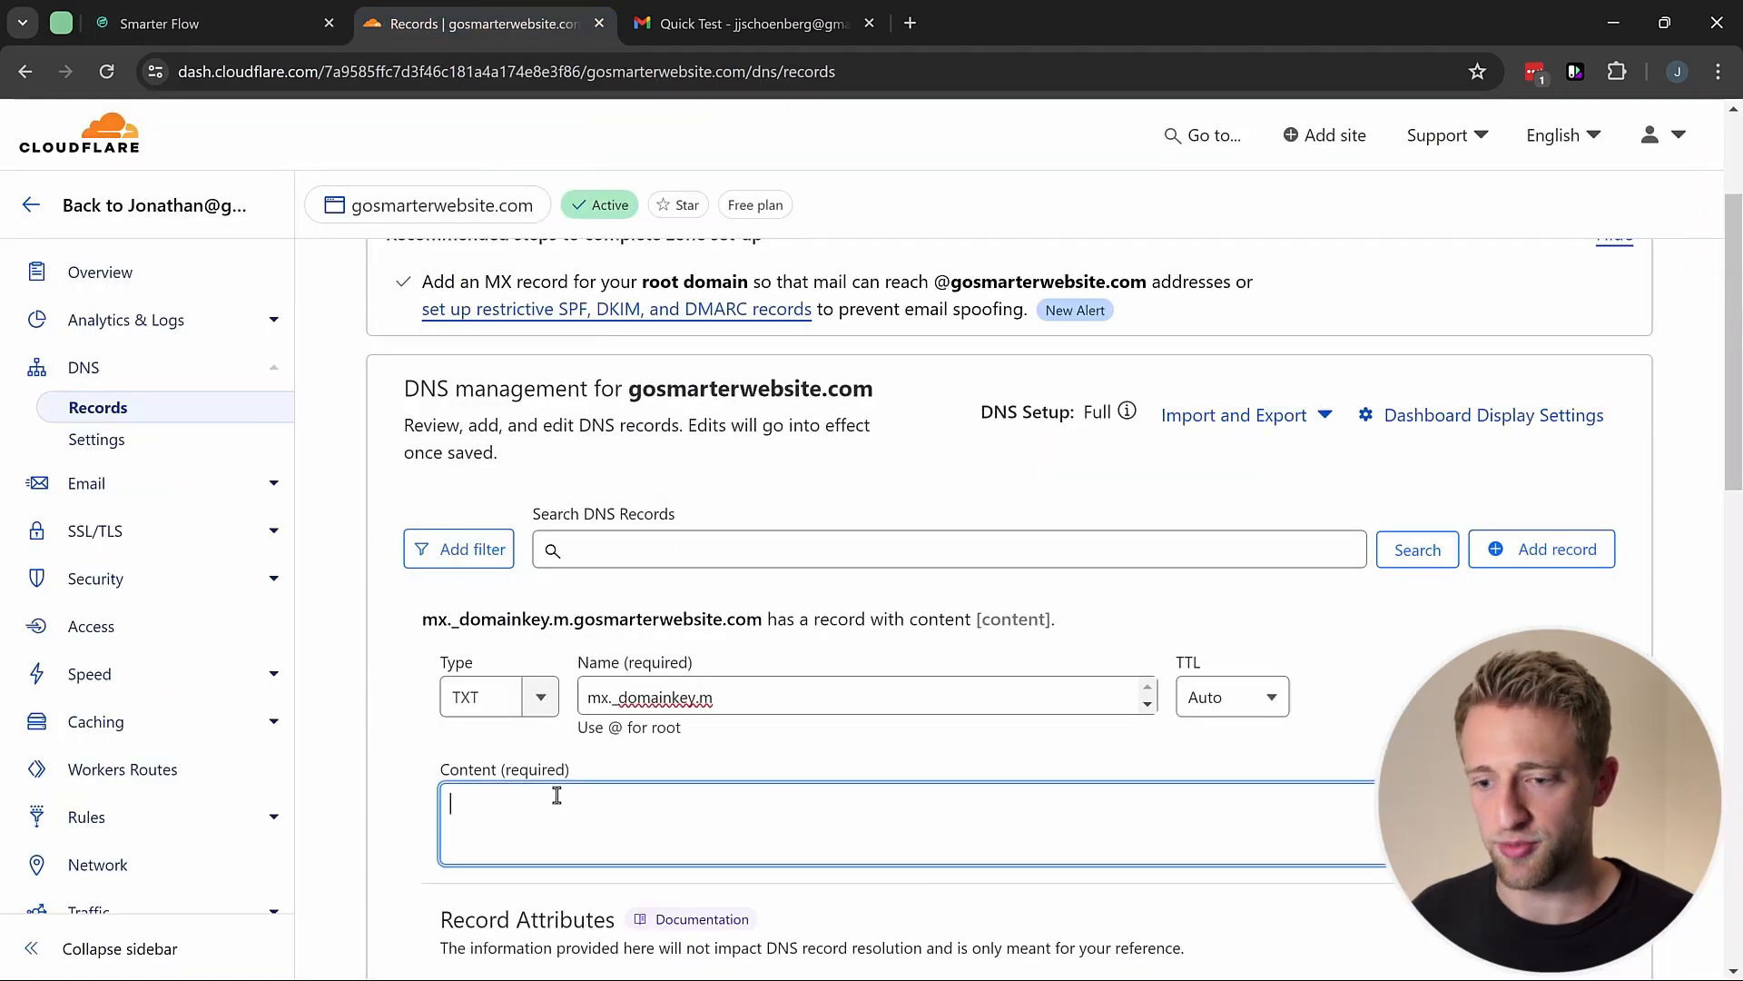
{"action": "key", "text": "ctrl+v"}
{"action": "scroll", "coordinate": [627, 797], "scroll_direction": "down", "scroll_amount": 1}
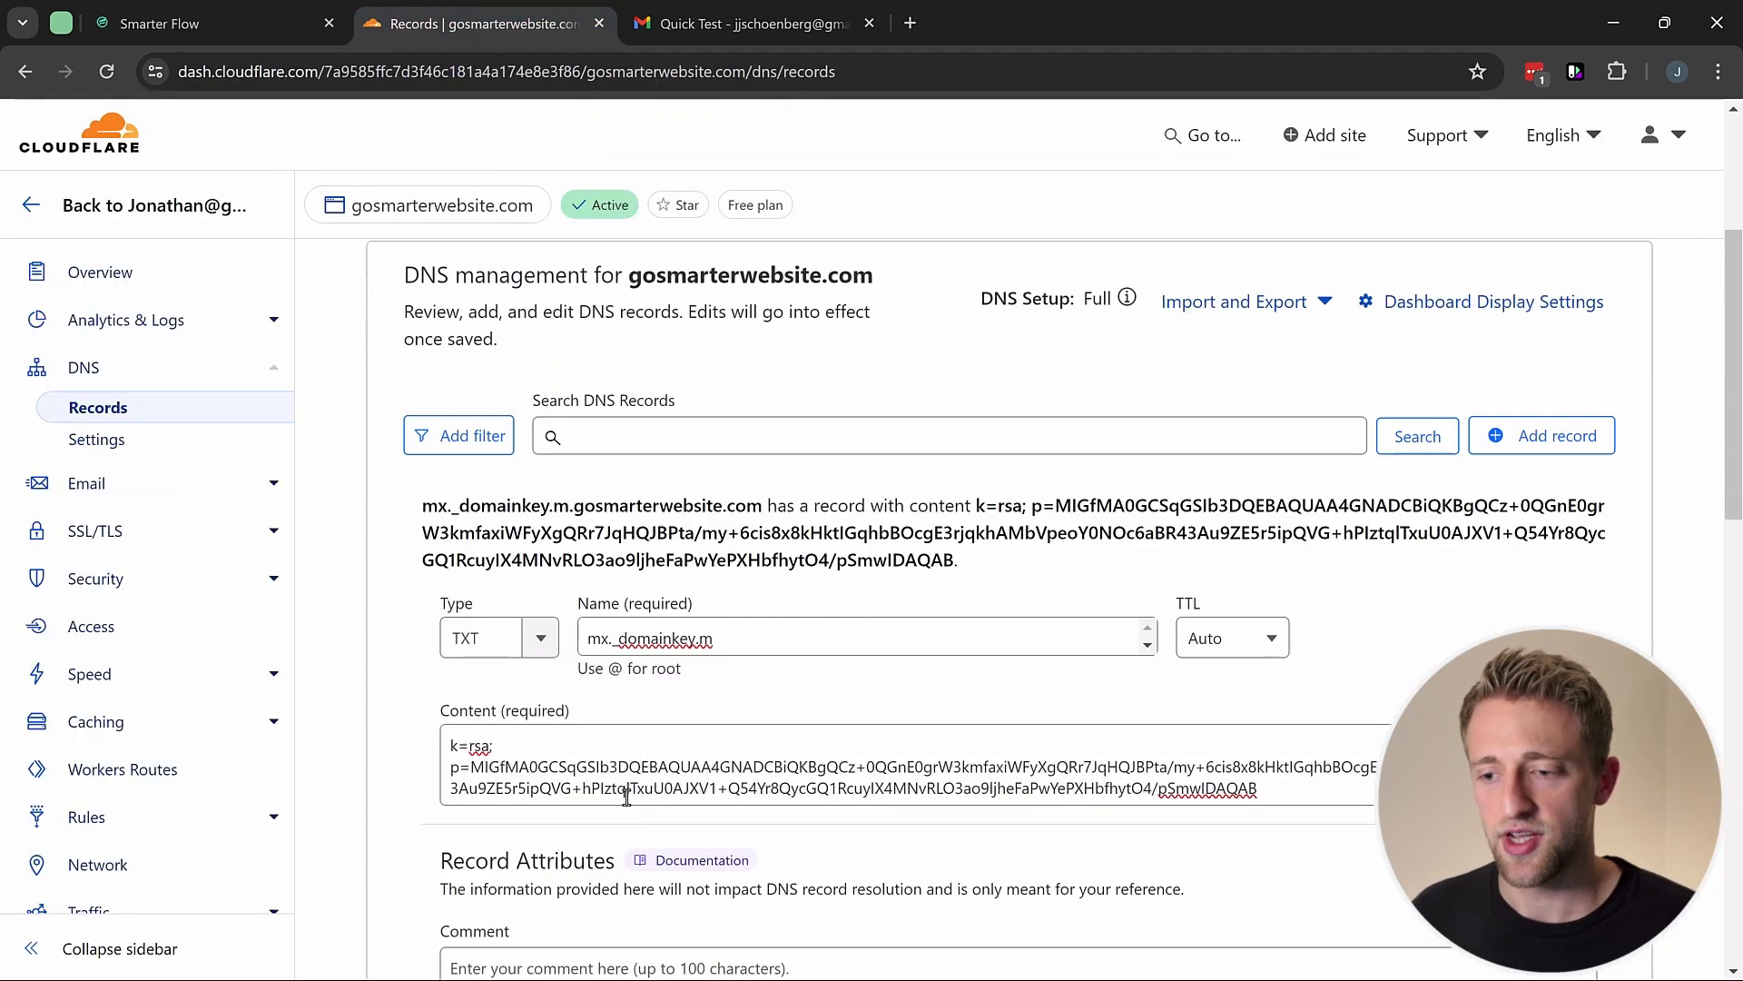
{"action": "left_click", "coordinate": [218, 23]}
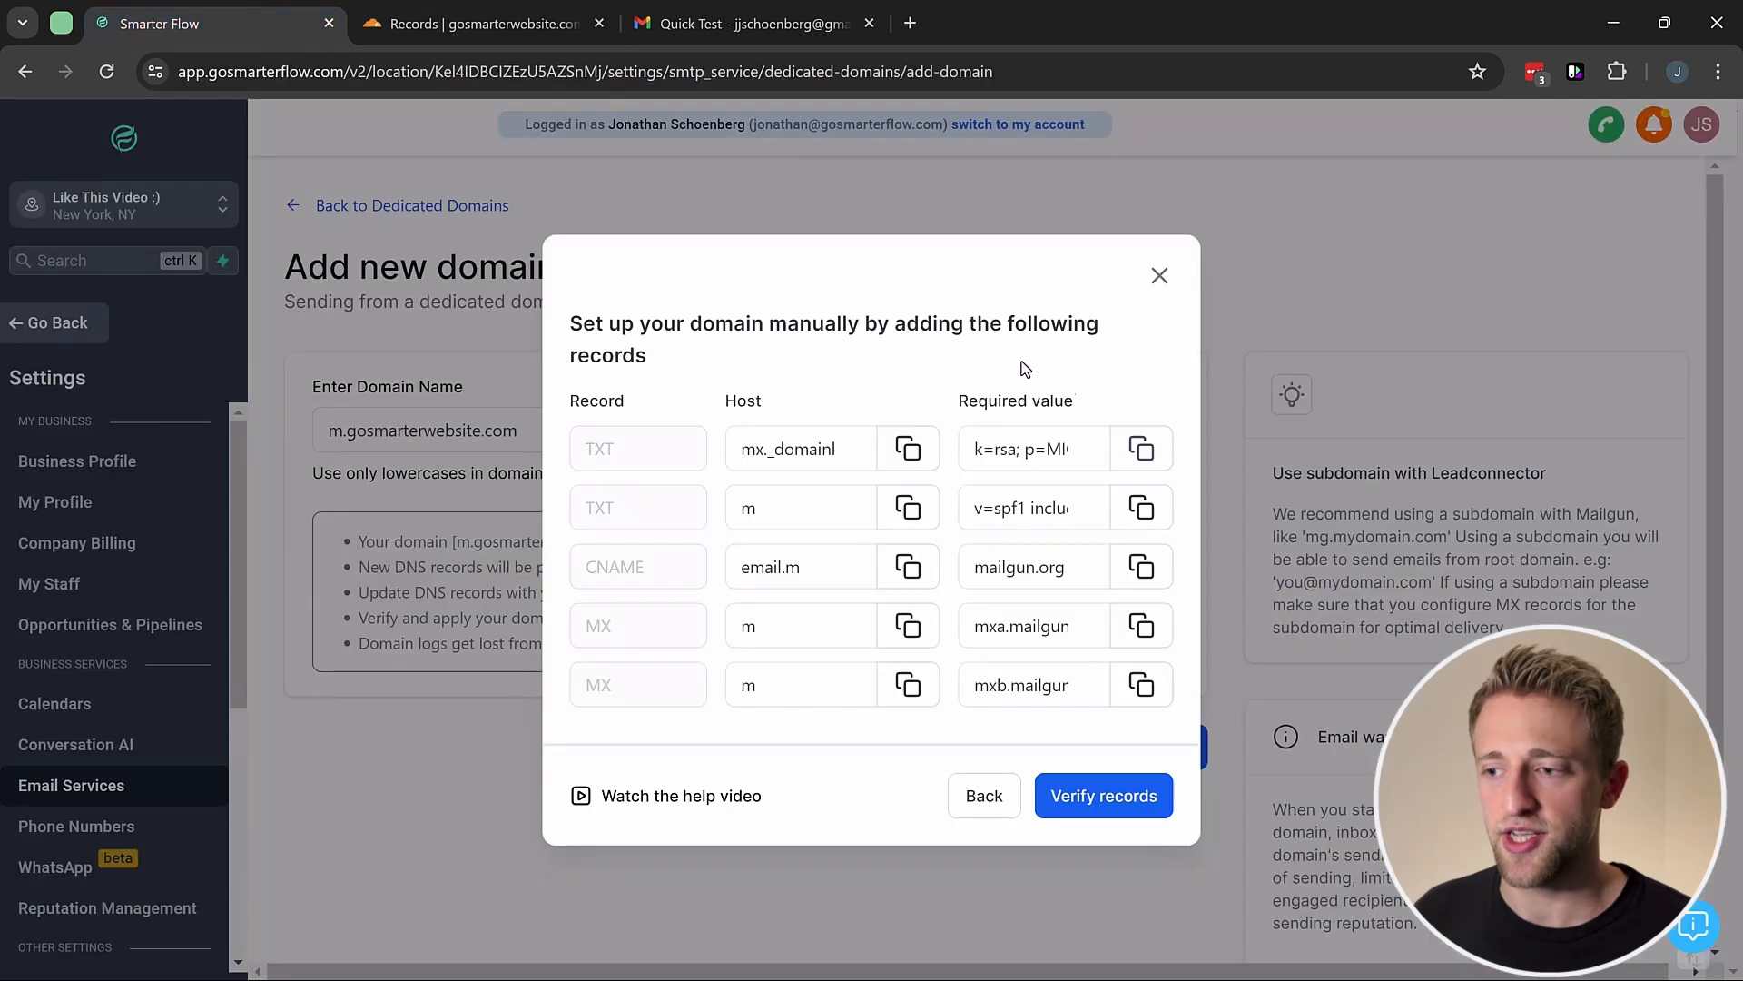
{"action": "left_click_drag", "start_coordinate": [977, 452], "coordinate": [1124, 454]}
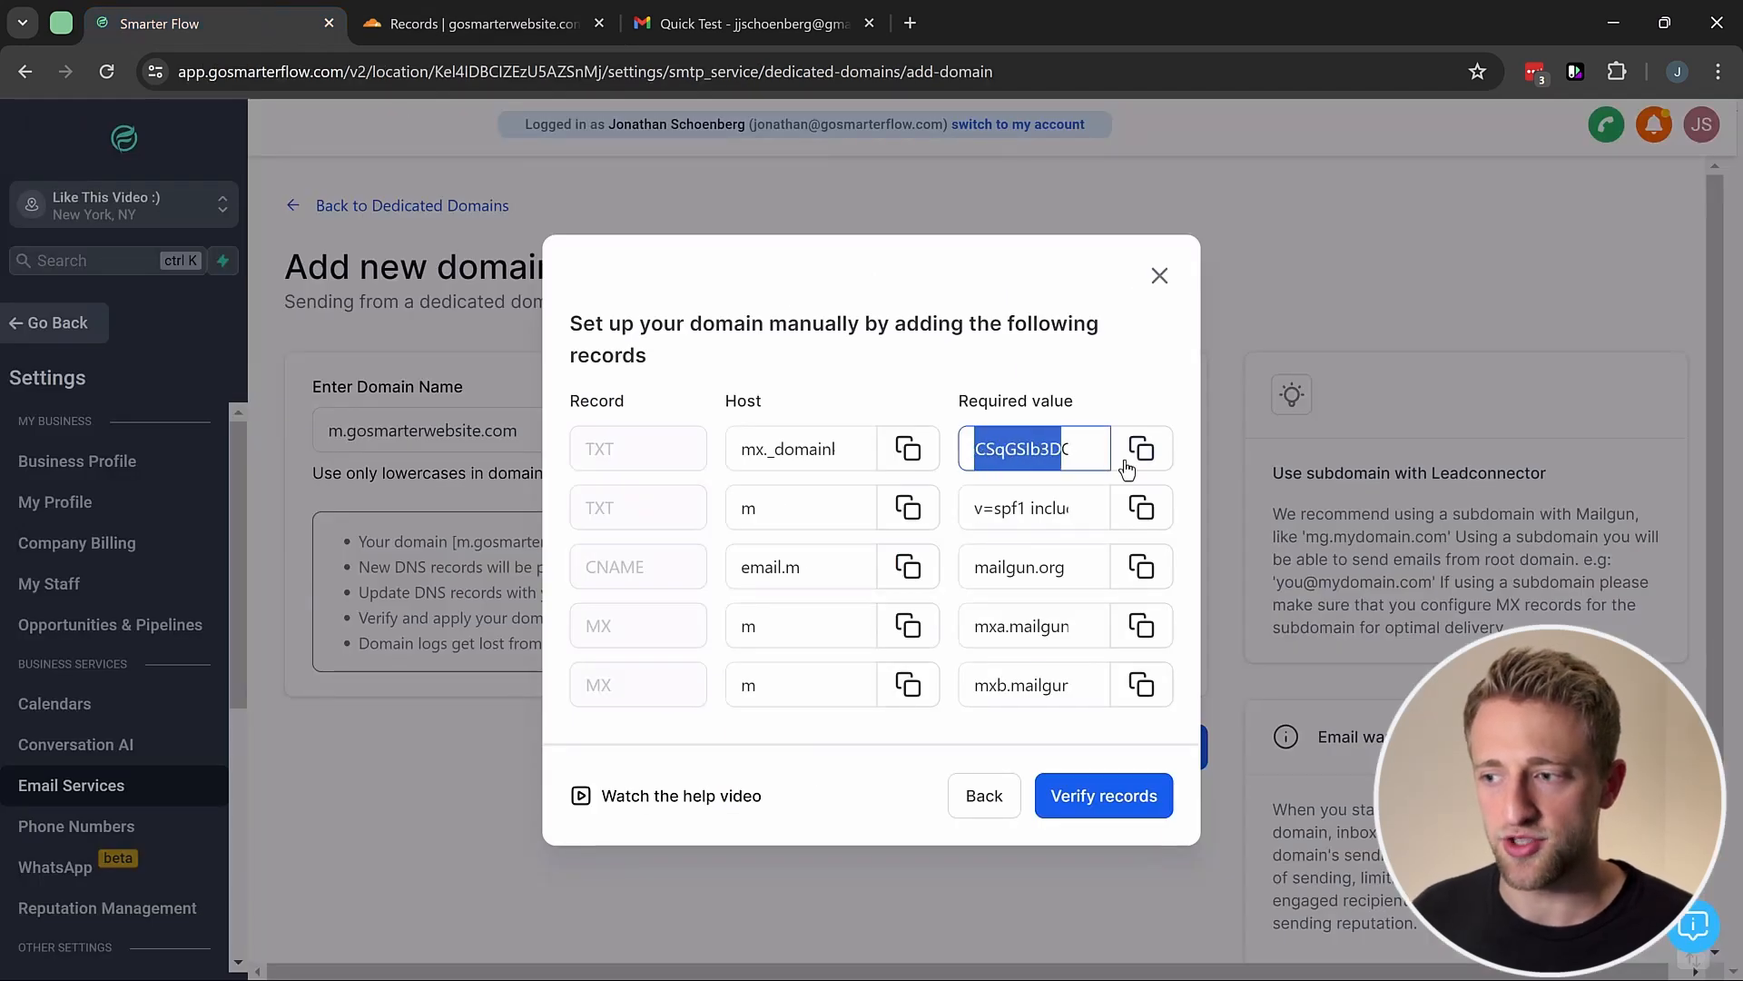
{"action": "left_click", "coordinate": [1141, 449]}
{"action": "left_click", "coordinate": [908, 448]}
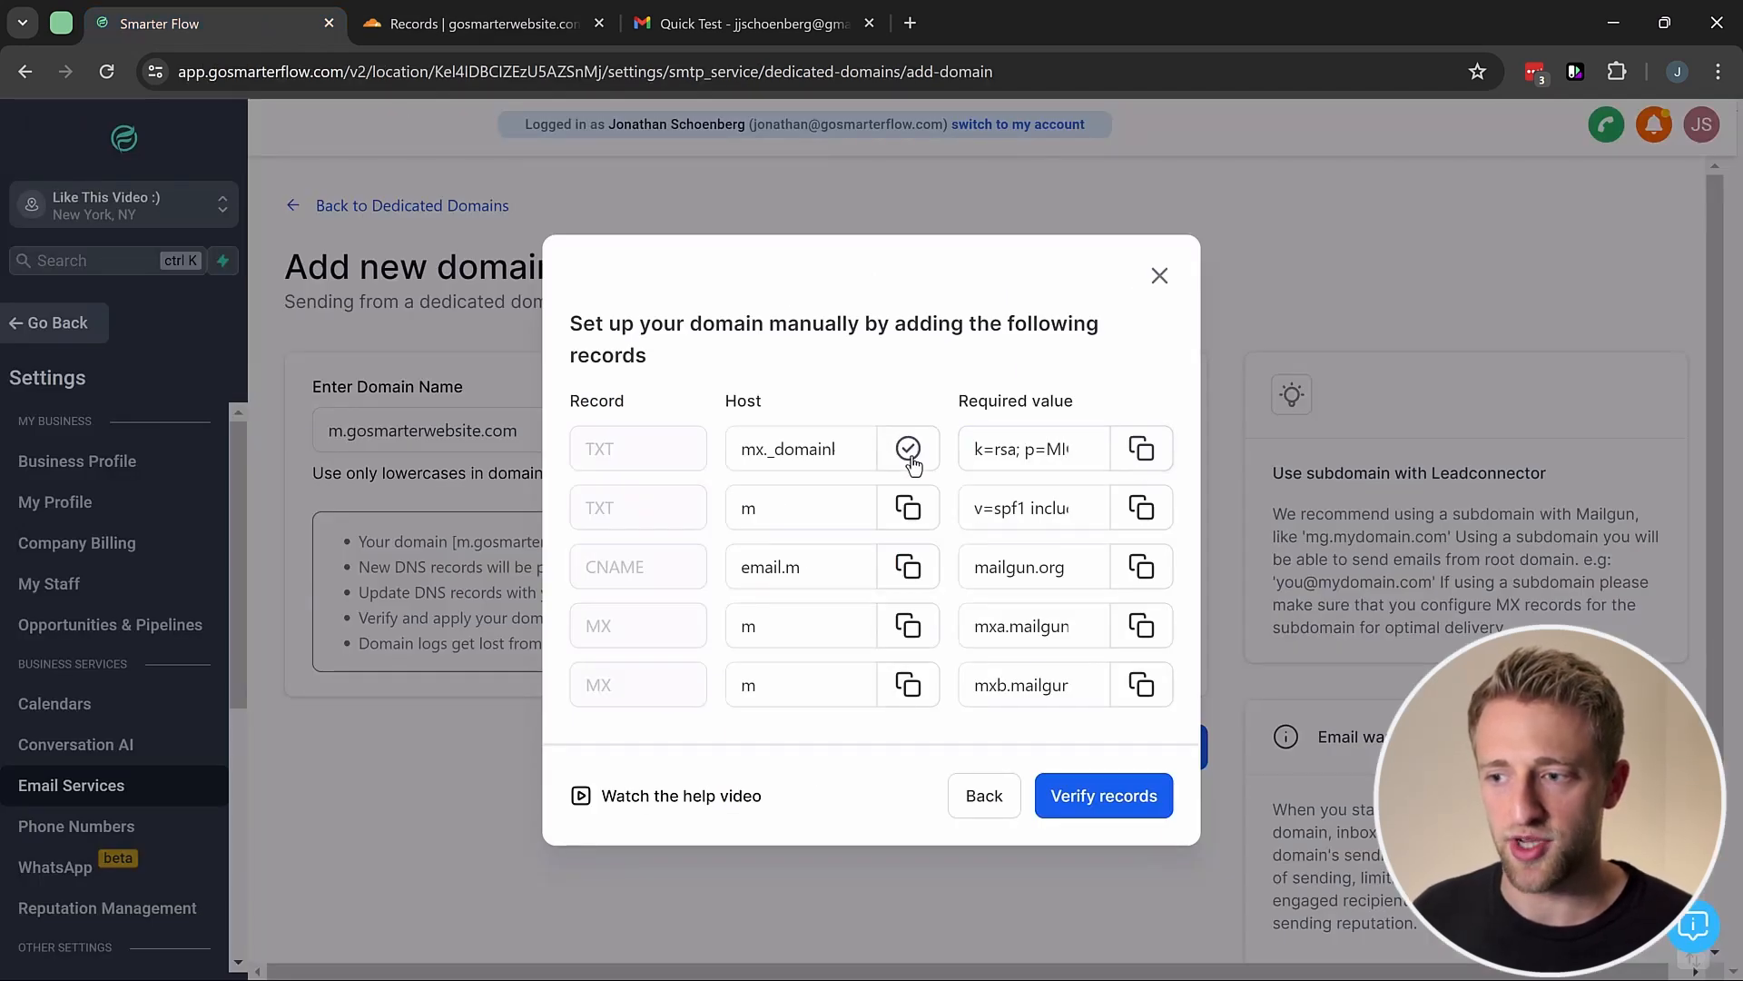
{"action": "left_click", "coordinate": [1141, 448]}
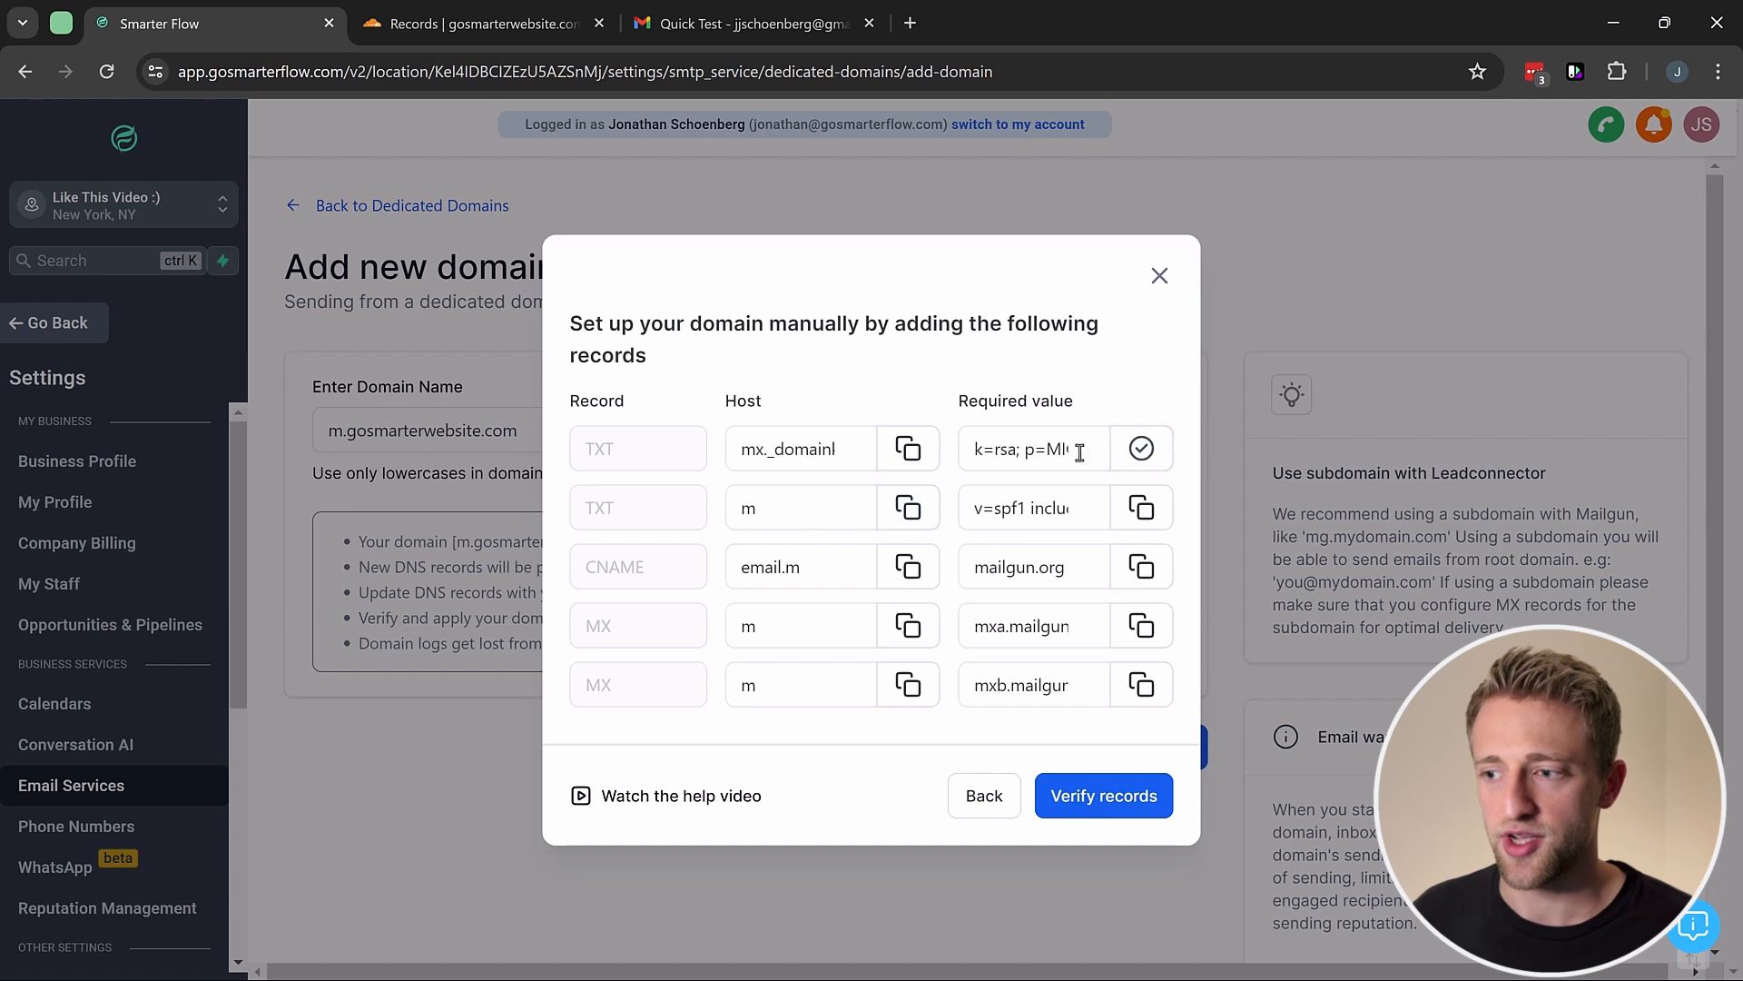
{"action": "left_click_drag", "start_coordinate": [976, 450], "coordinate": [1111, 447]}
{"action": "left_click", "coordinate": [1141, 448]}
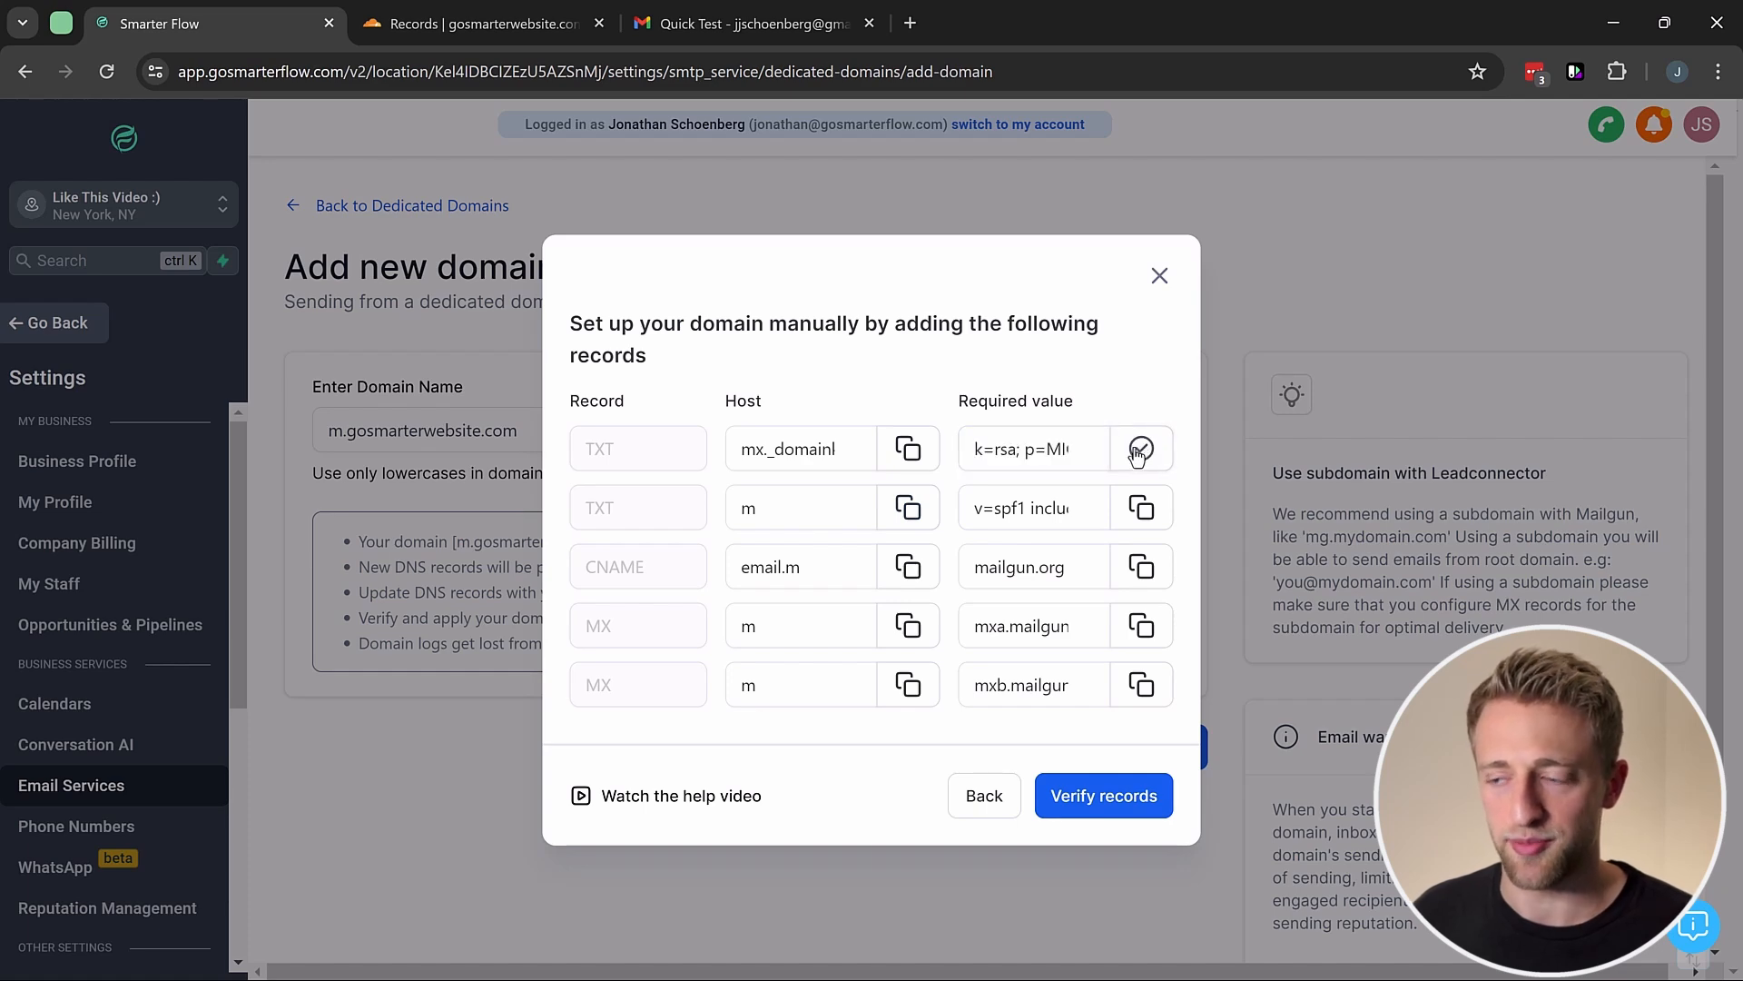
Step: Check the name mx._domainkey.m and the pasted DKIM content, then save the record
{"action": "left_click", "coordinate": [433, 31]}
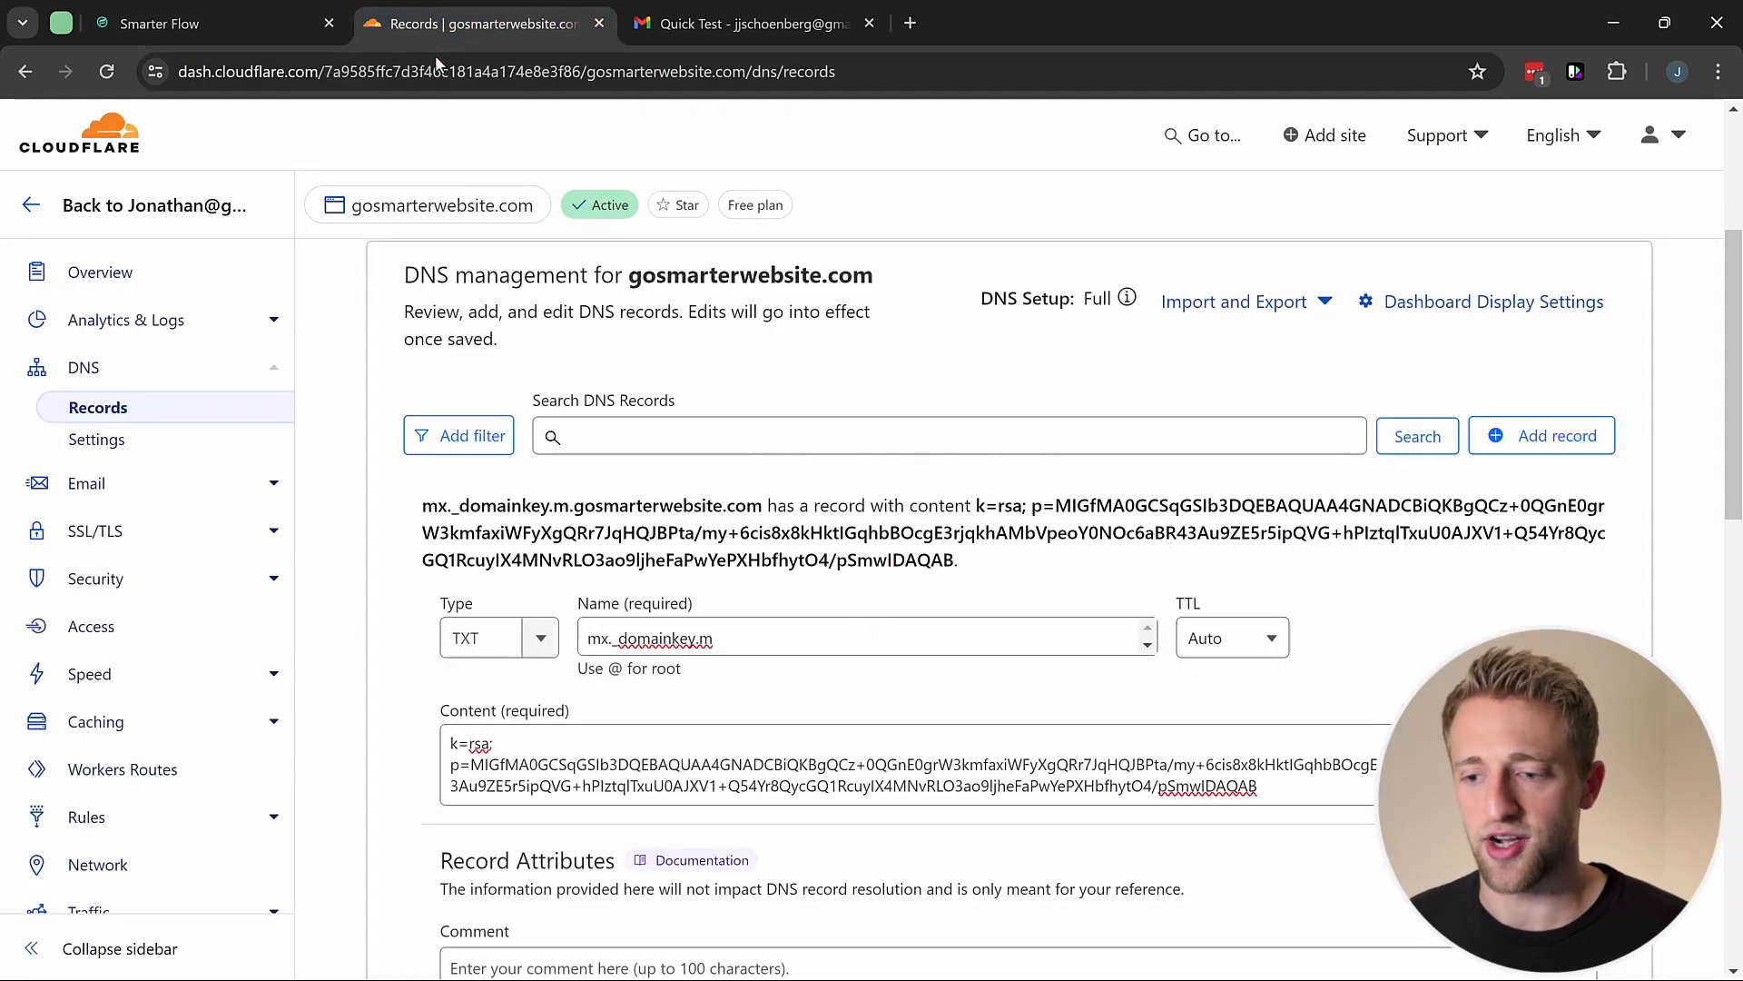
{"action": "left_click_drag", "start_coordinate": [610, 769], "coordinate": [482, 744]}
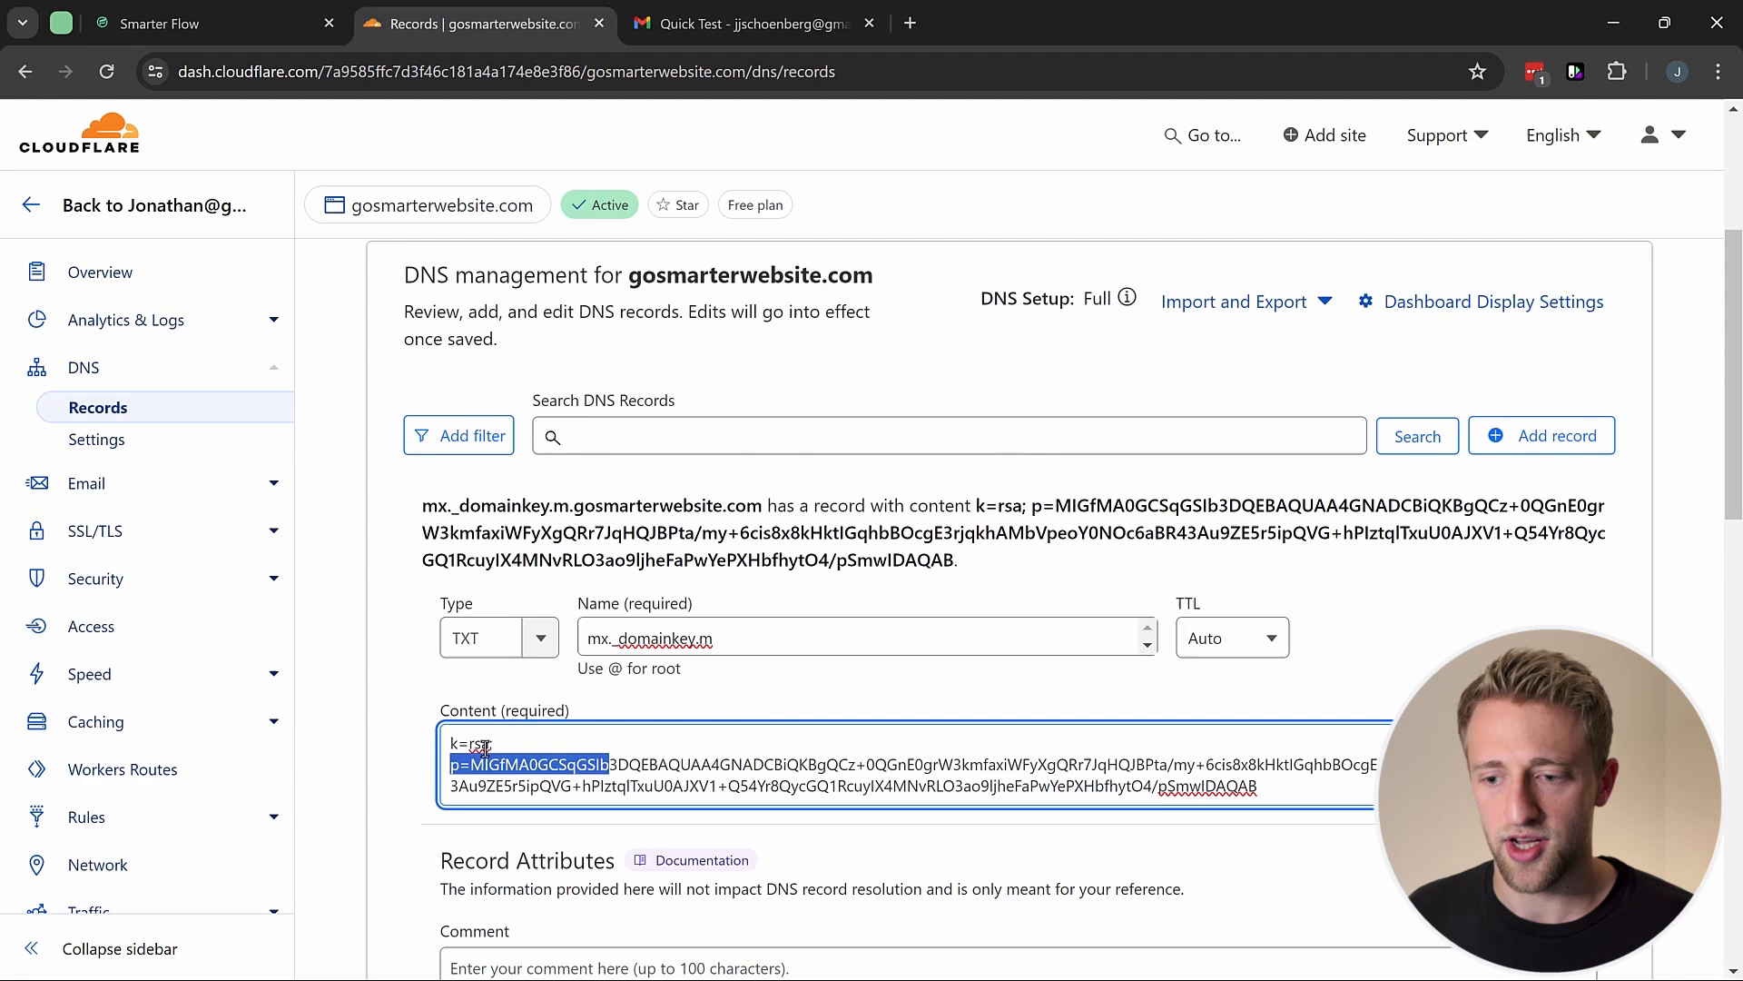
{"action": "left_click", "coordinate": [486, 678]}
{"action": "scroll", "coordinate": [486, 681], "scroll_direction": "down", "scroll_amount": 1}
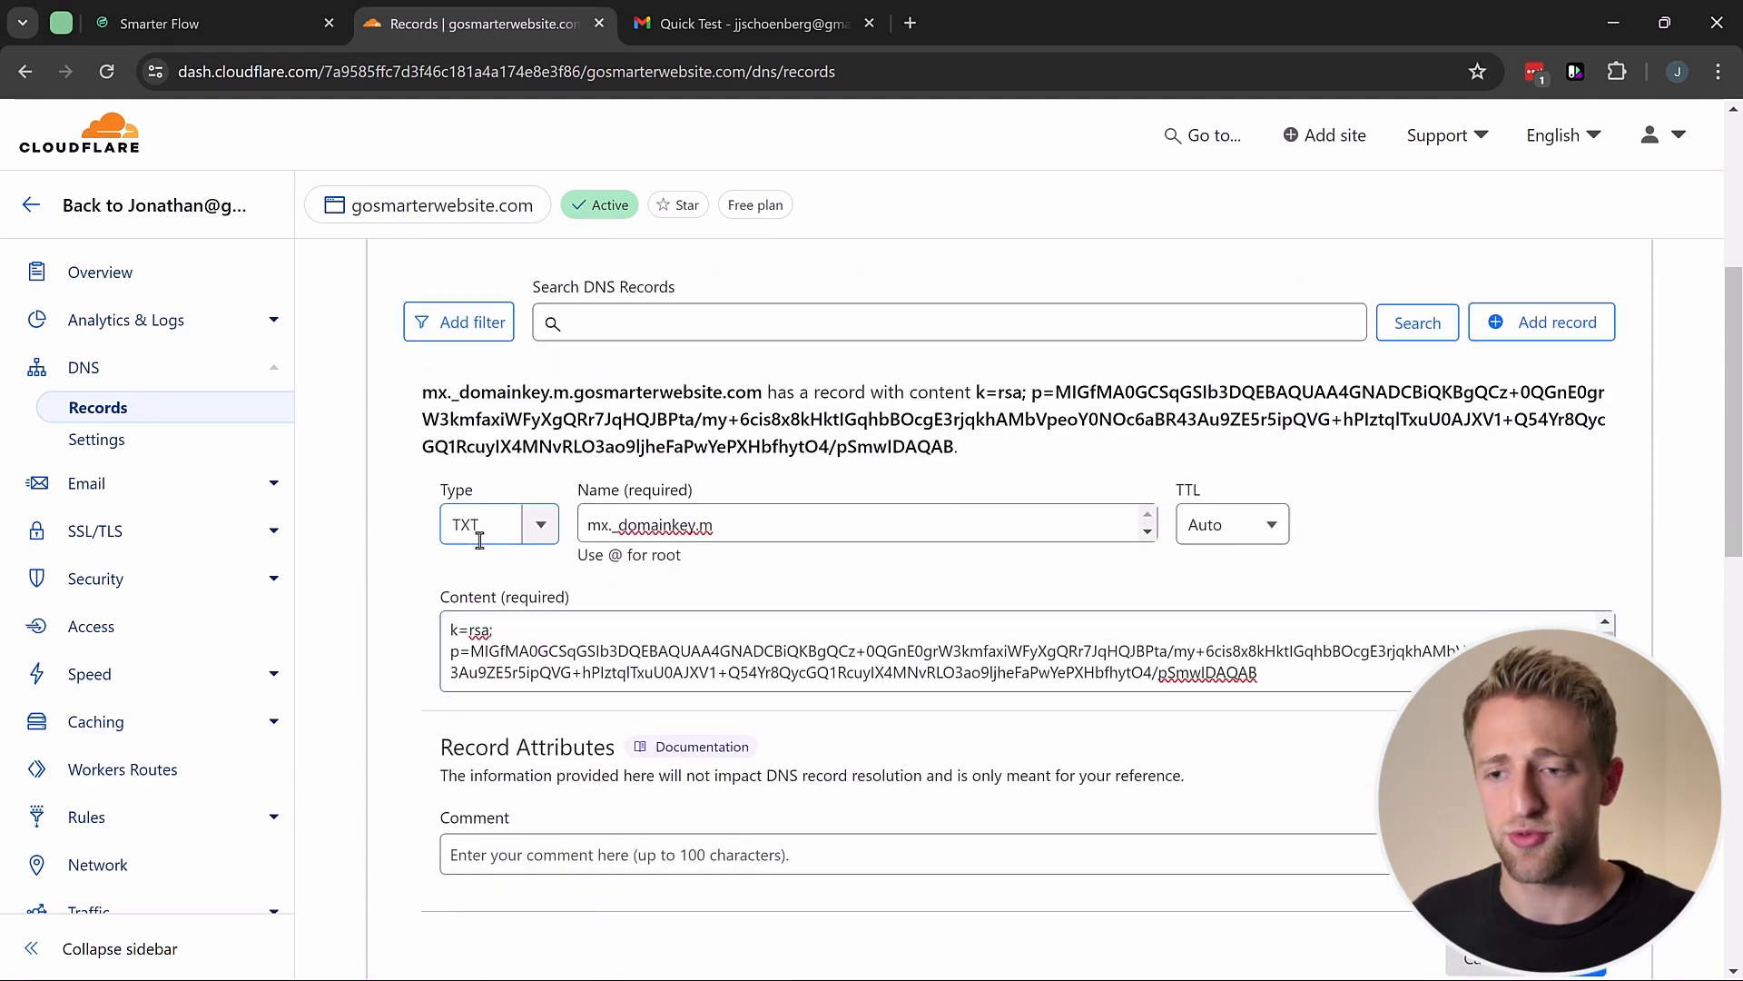
{"action": "left_click", "coordinate": [811, 530]}
{"action": "left_click", "coordinate": [732, 650]}
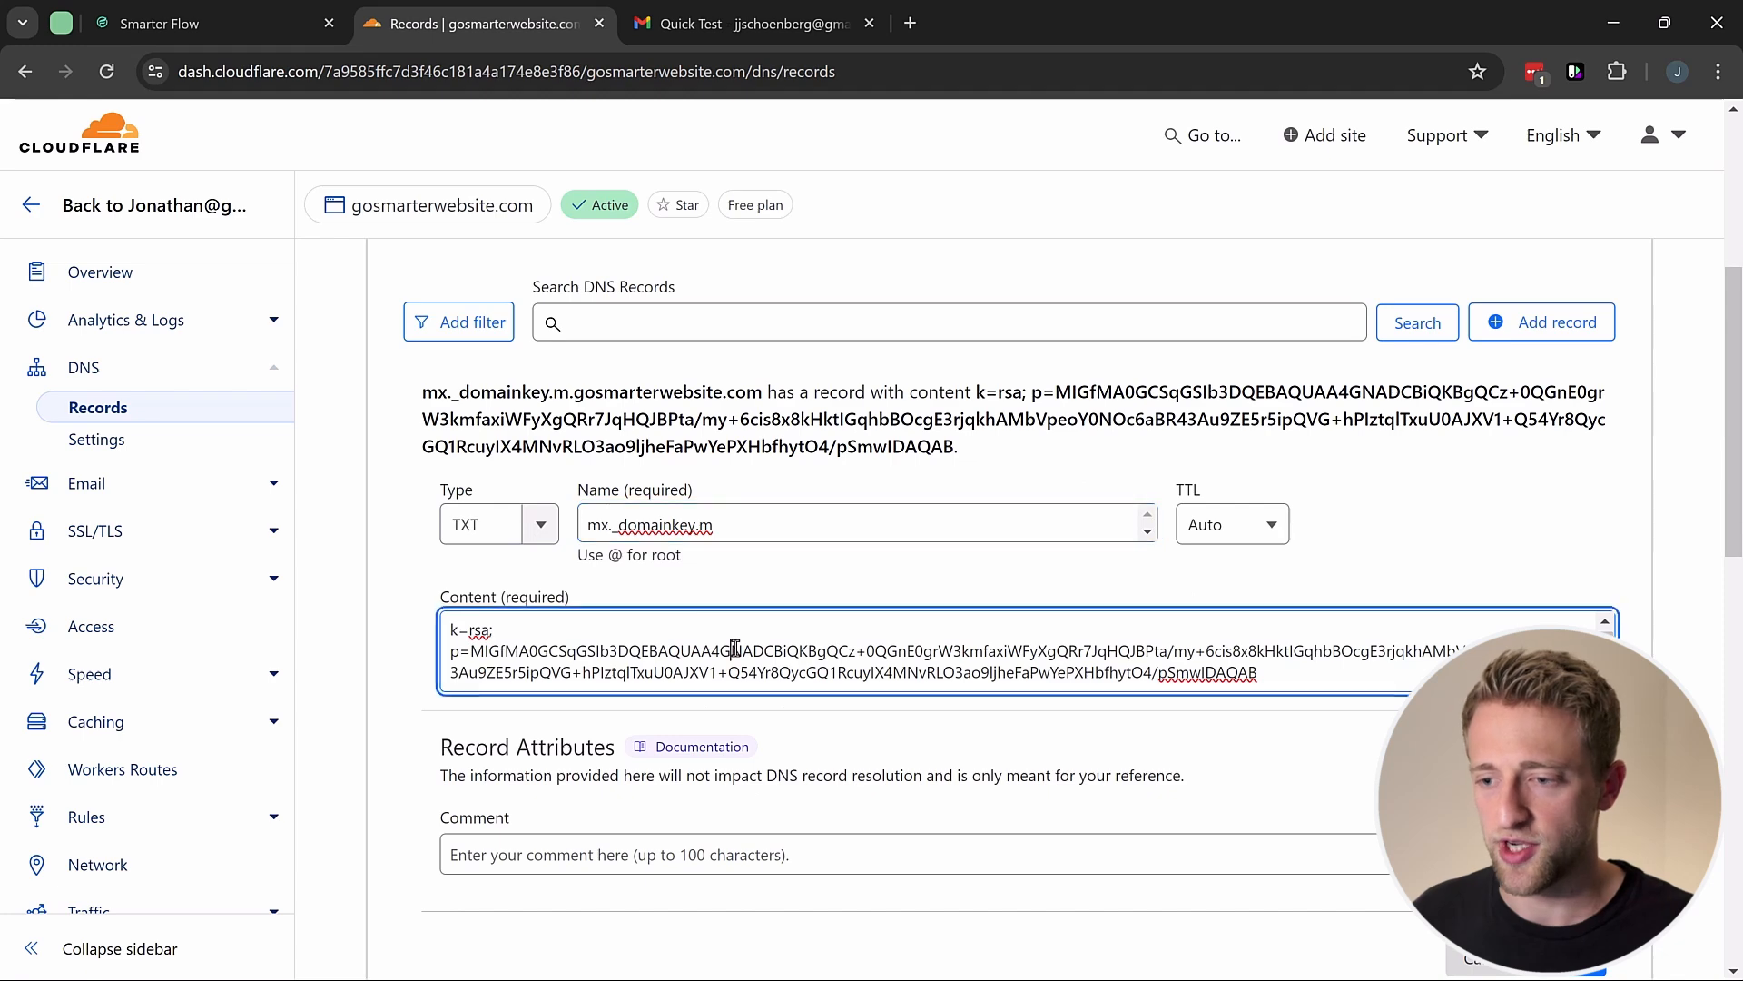
{"action": "scroll", "coordinate": [761, 638], "scroll_direction": "down", "scroll_amount": 2}
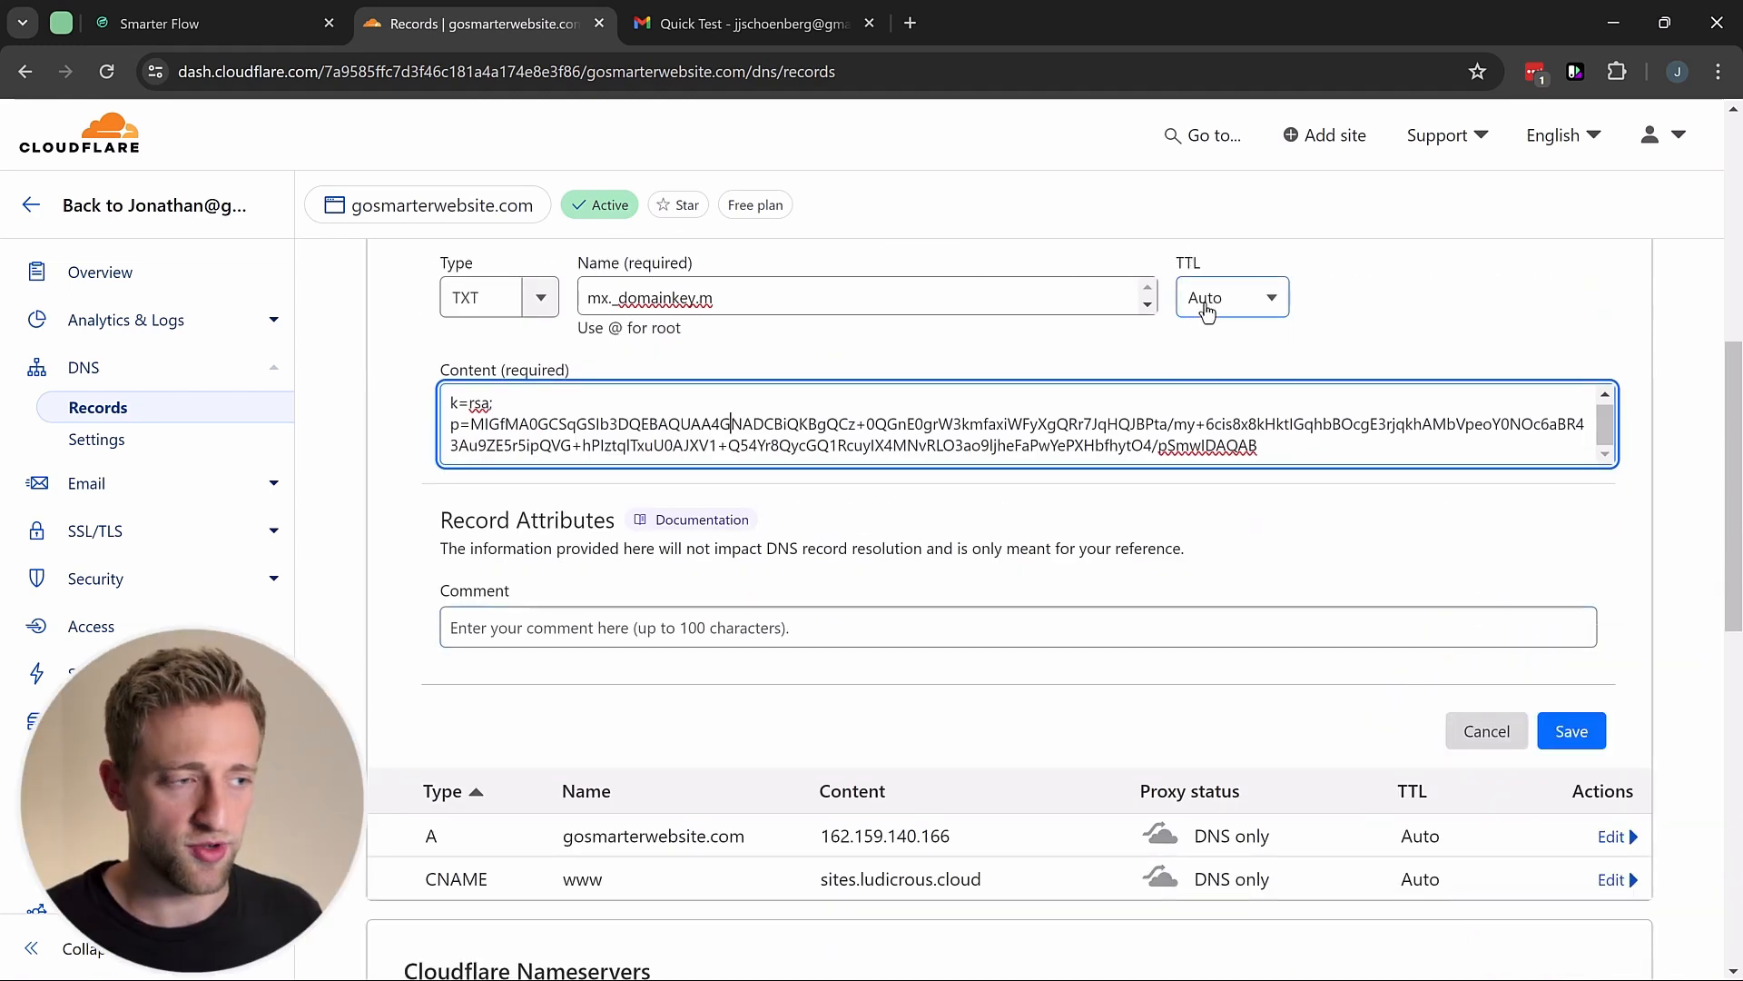
{"action": "left_click", "coordinate": [1590, 739]}
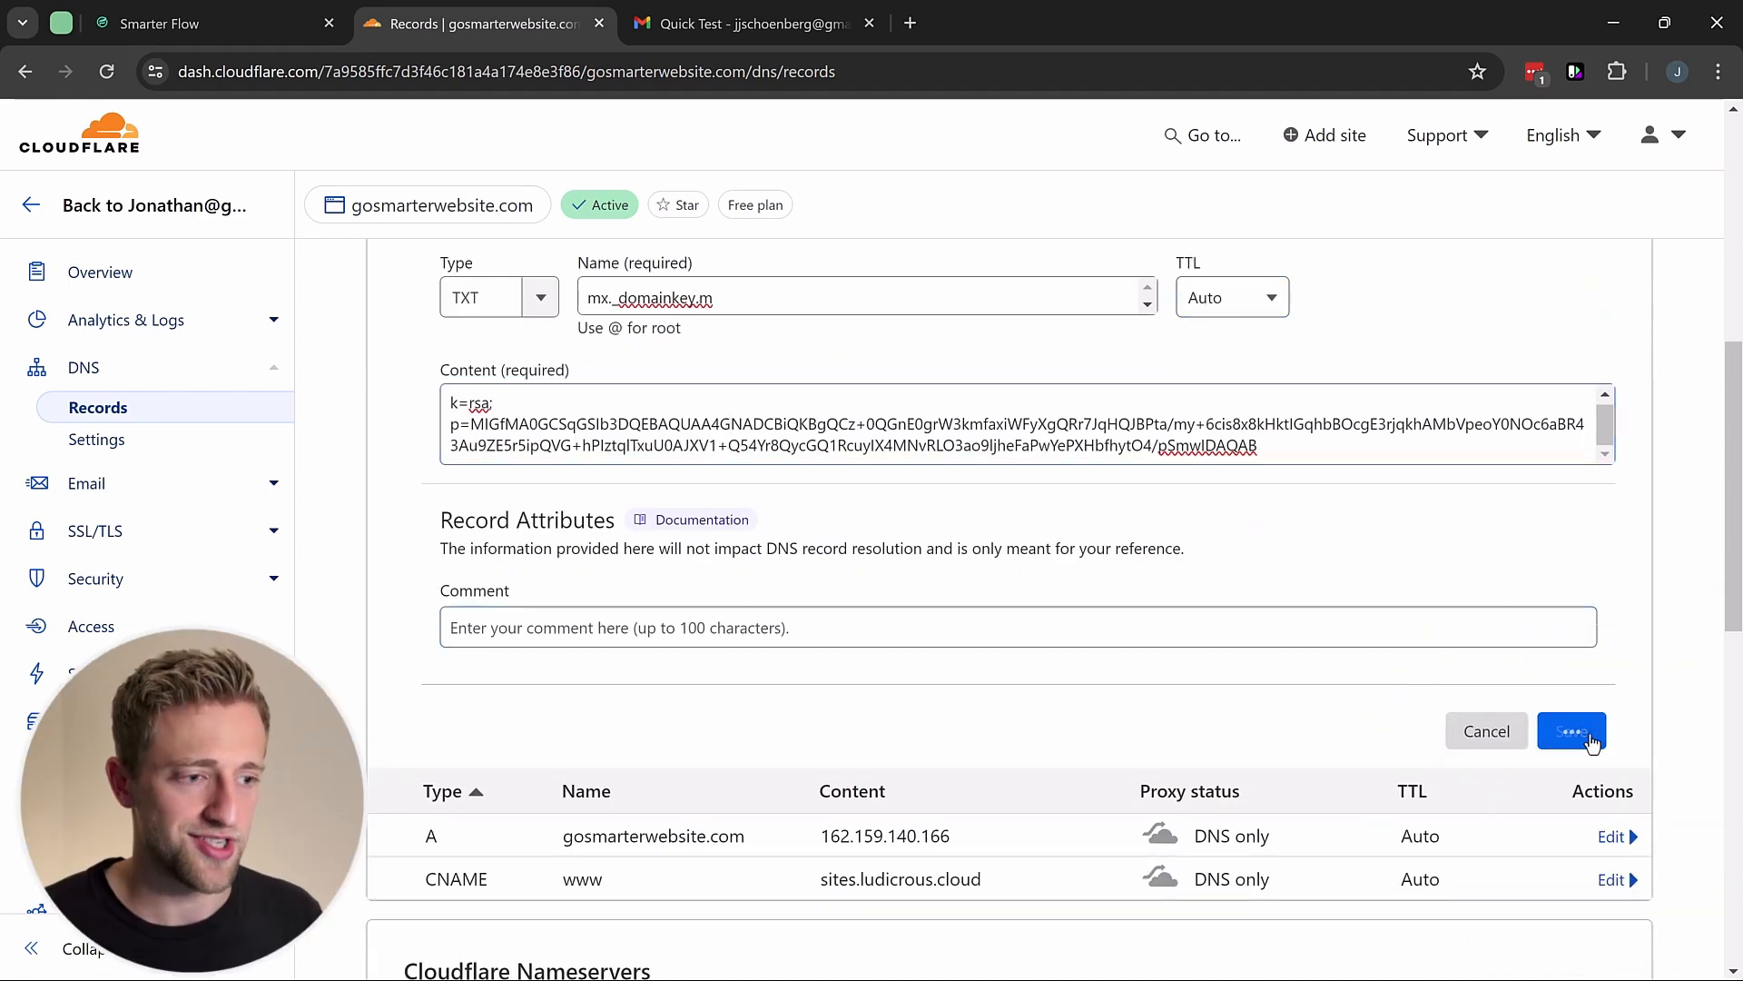
Step: Start a new Cloudflare TXT record named m for the SPF entry
{"action": "scroll", "coordinate": [784, 525], "scroll_direction": "up", "scroll_amount": 3}
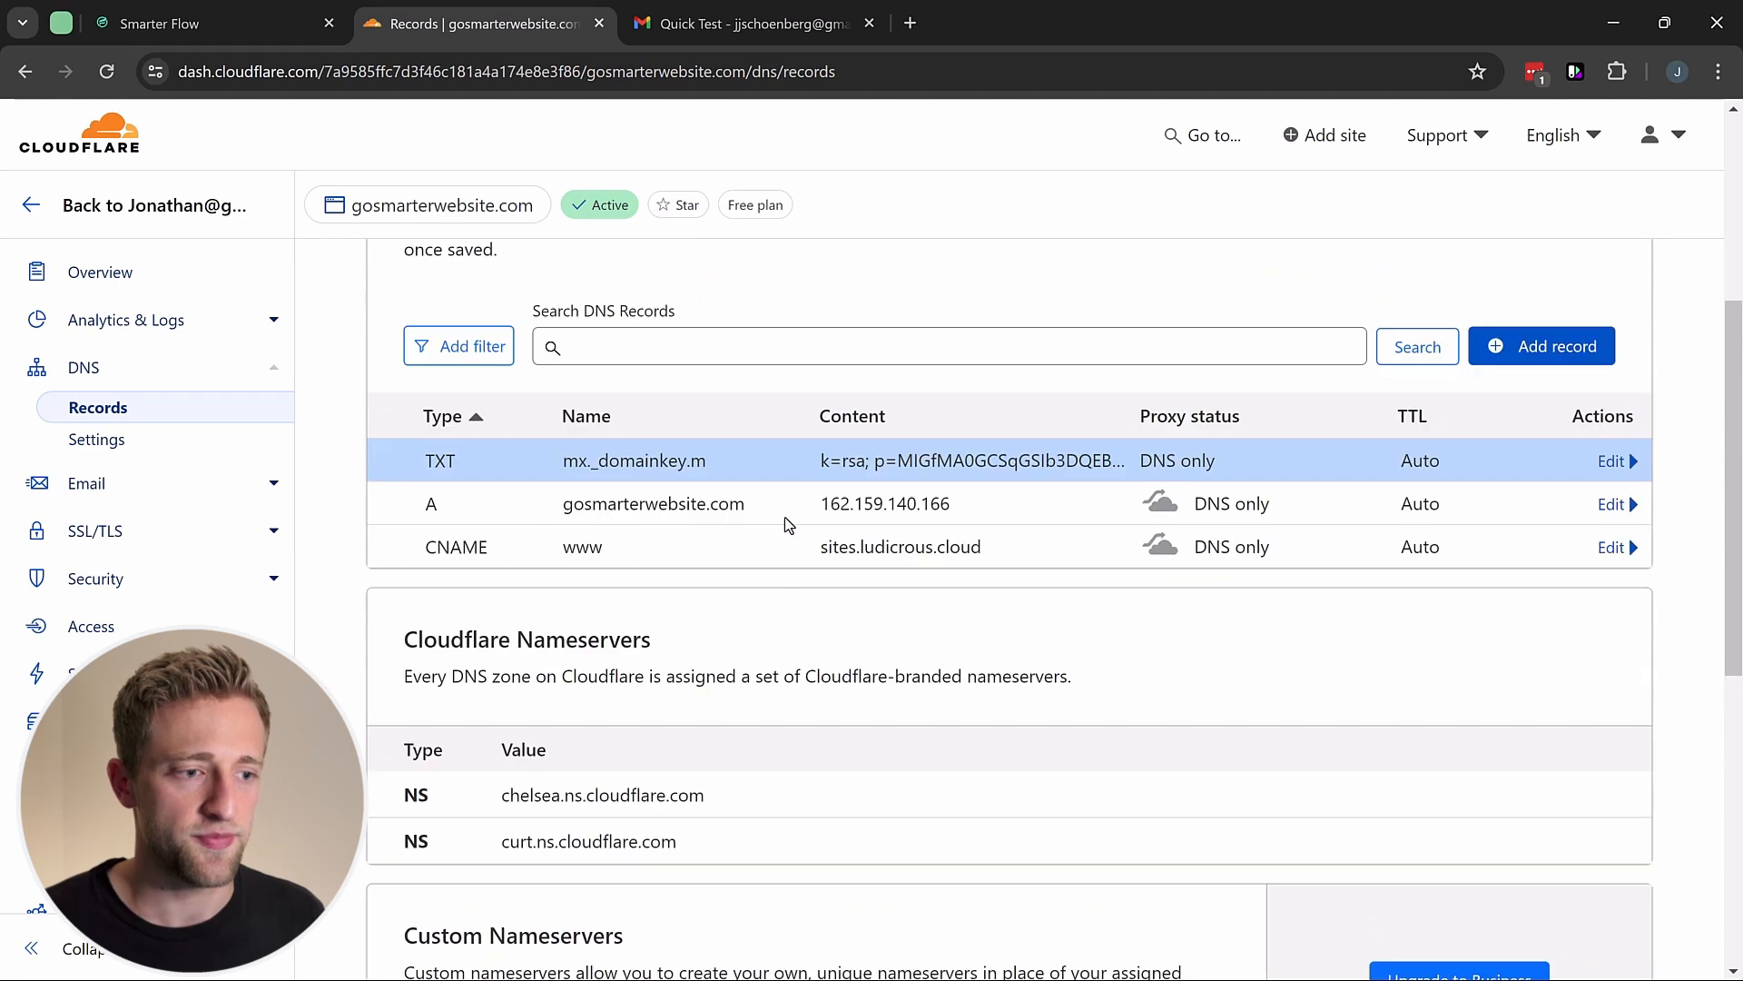
{"action": "left_click", "coordinate": [239, 23]}
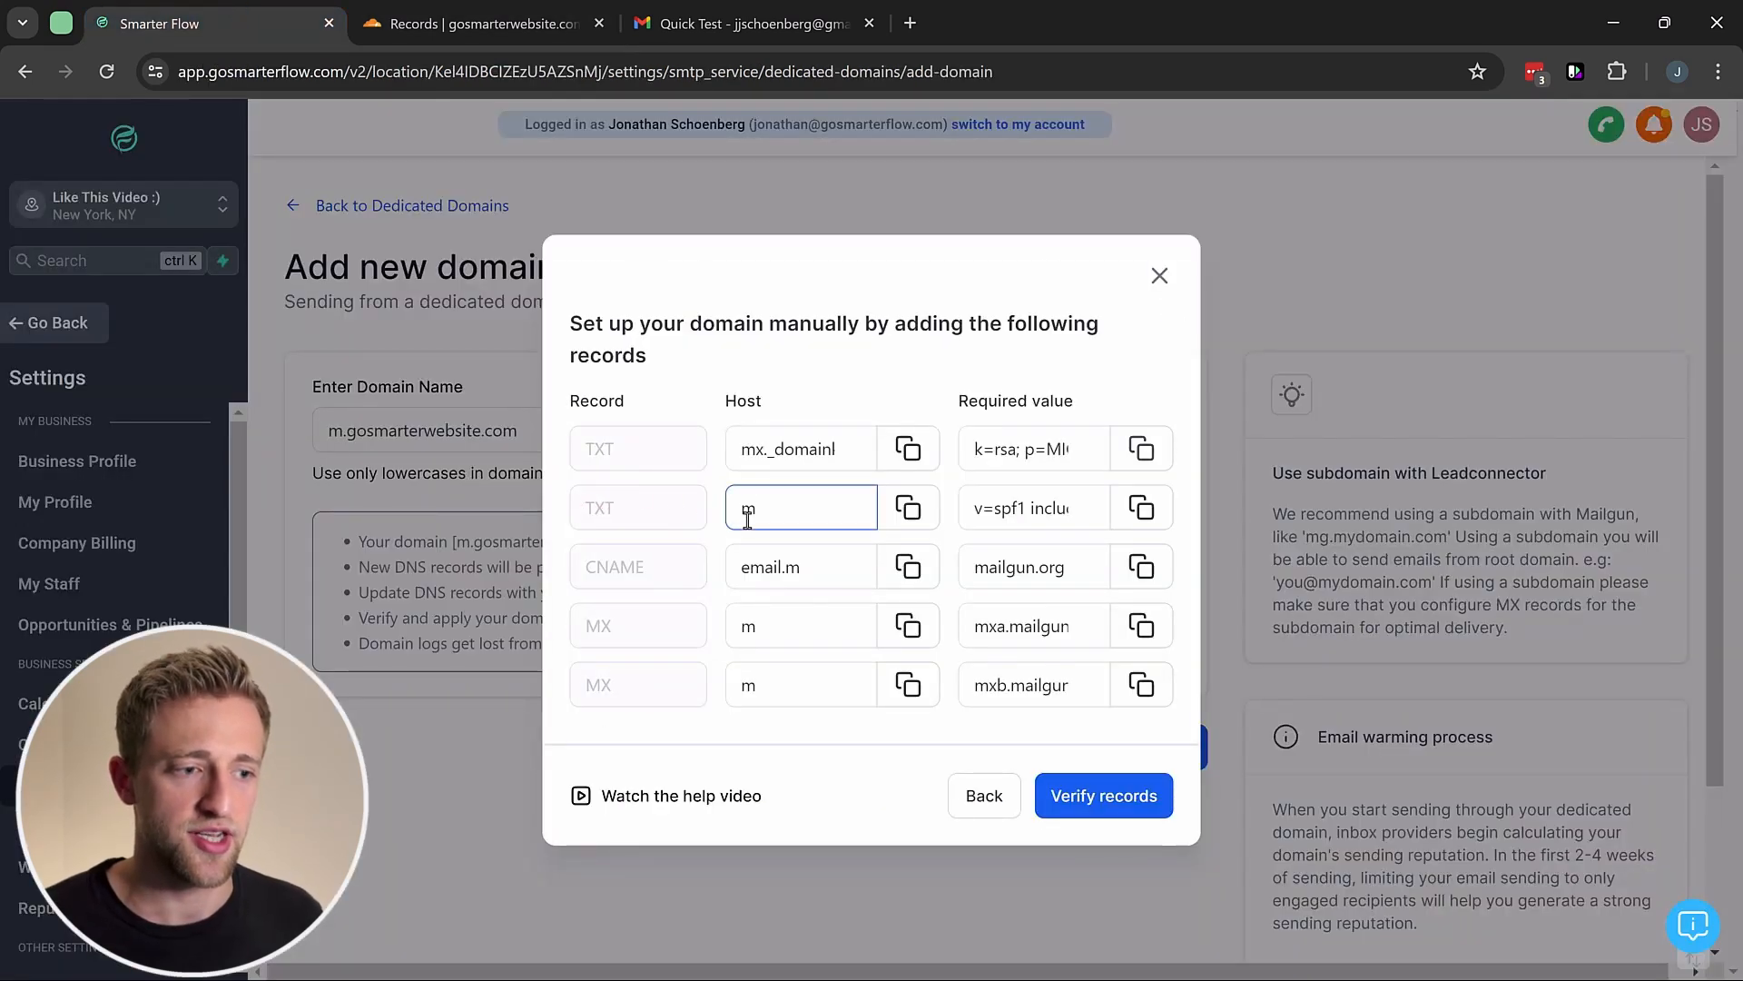
{"action": "left_click", "coordinate": [909, 508]}
{"action": "left_click", "coordinate": [1102, 512]}
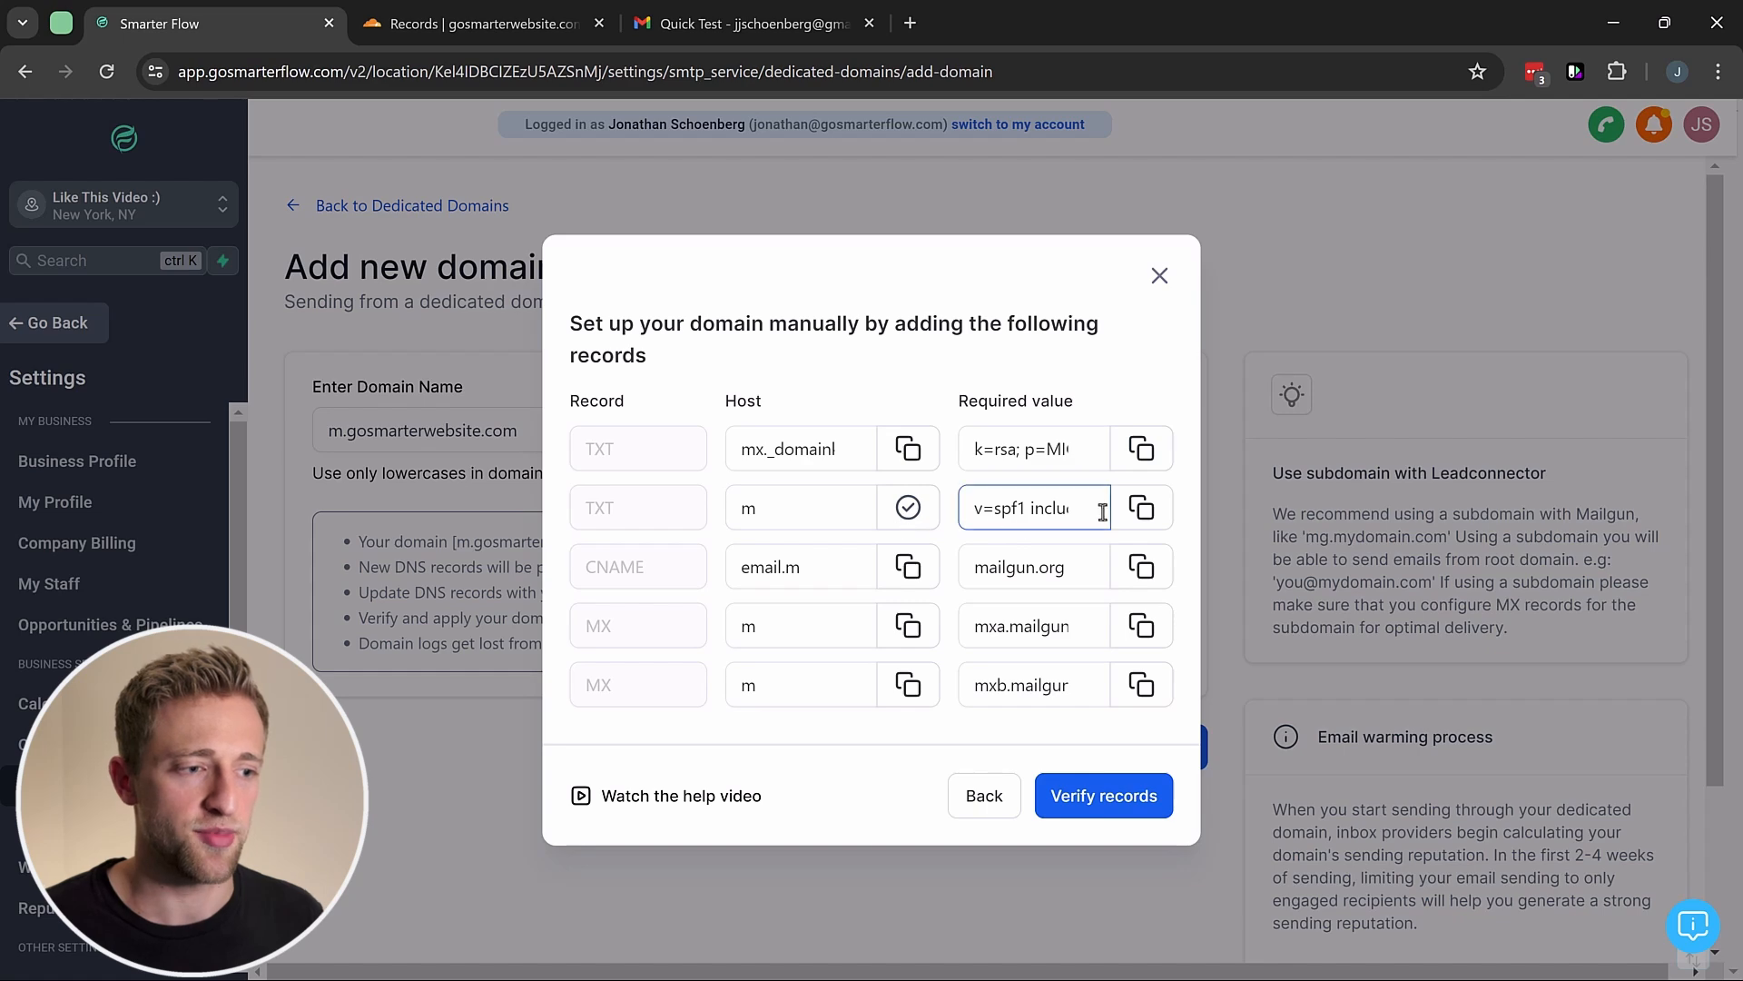
{"action": "left_click", "coordinate": [481, 24]}
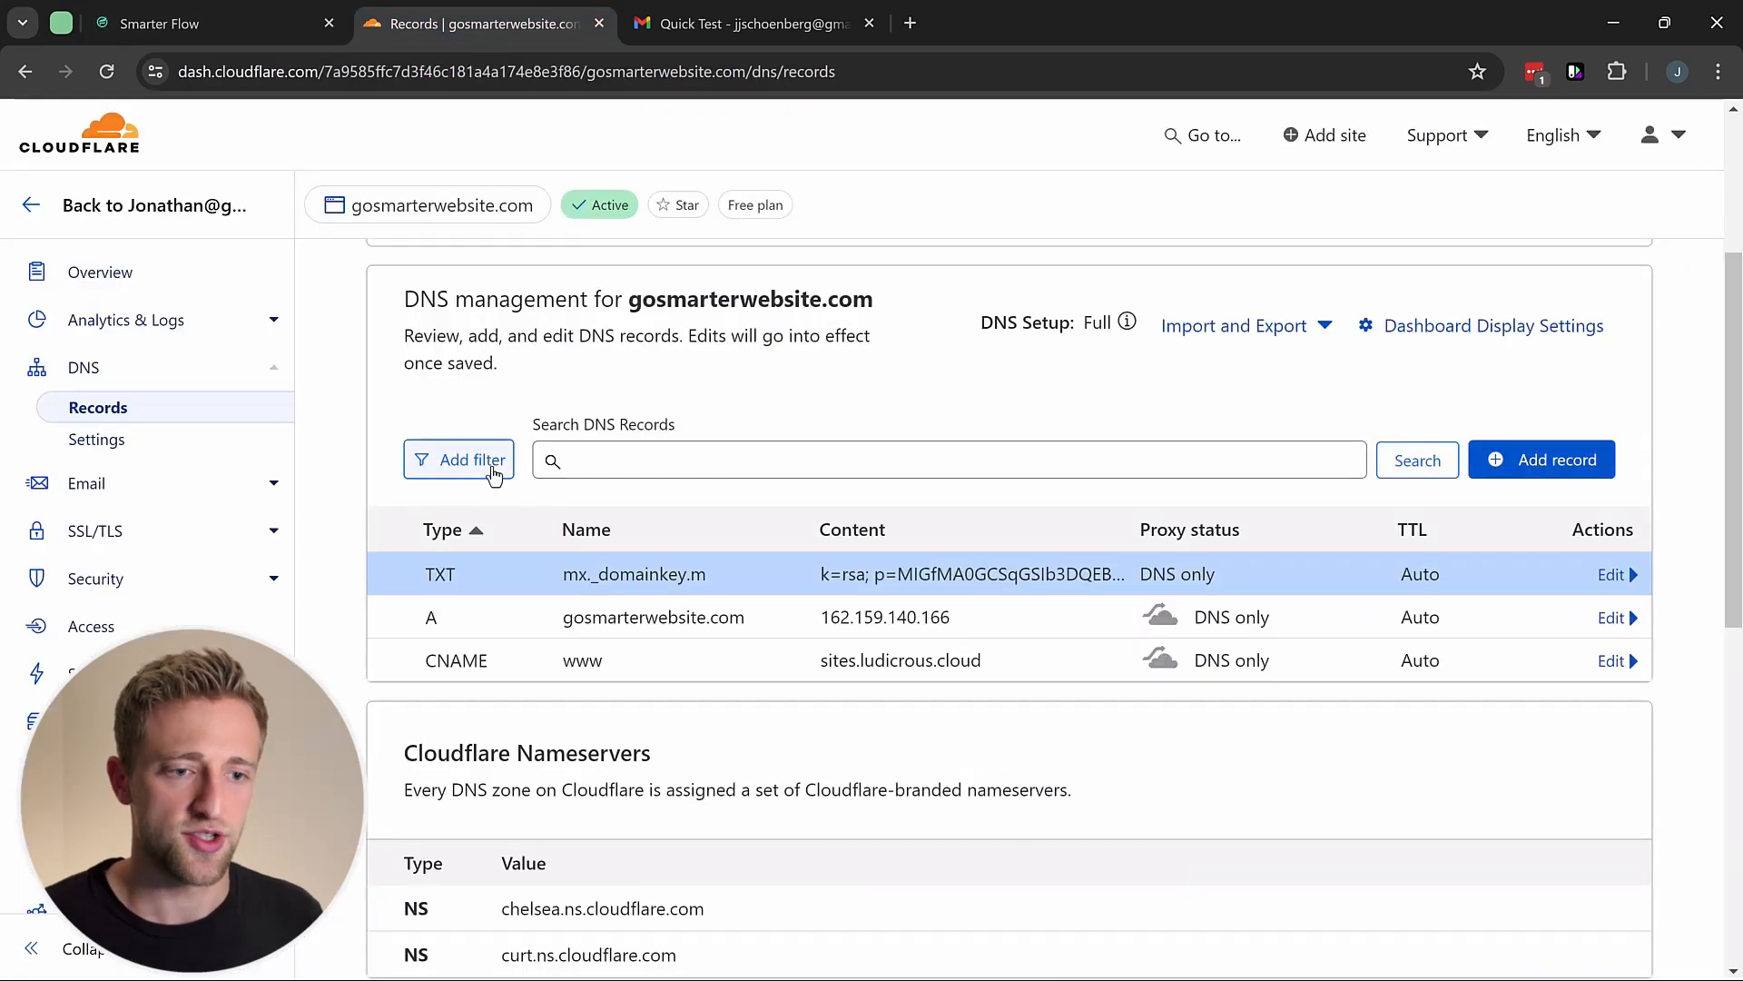
{"action": "scroll", "coordinate": [514, 539], "scroll_direction": "up", "scroll_amount": 1}
{"action": "left_click", "coordinate": [1548, 573]}
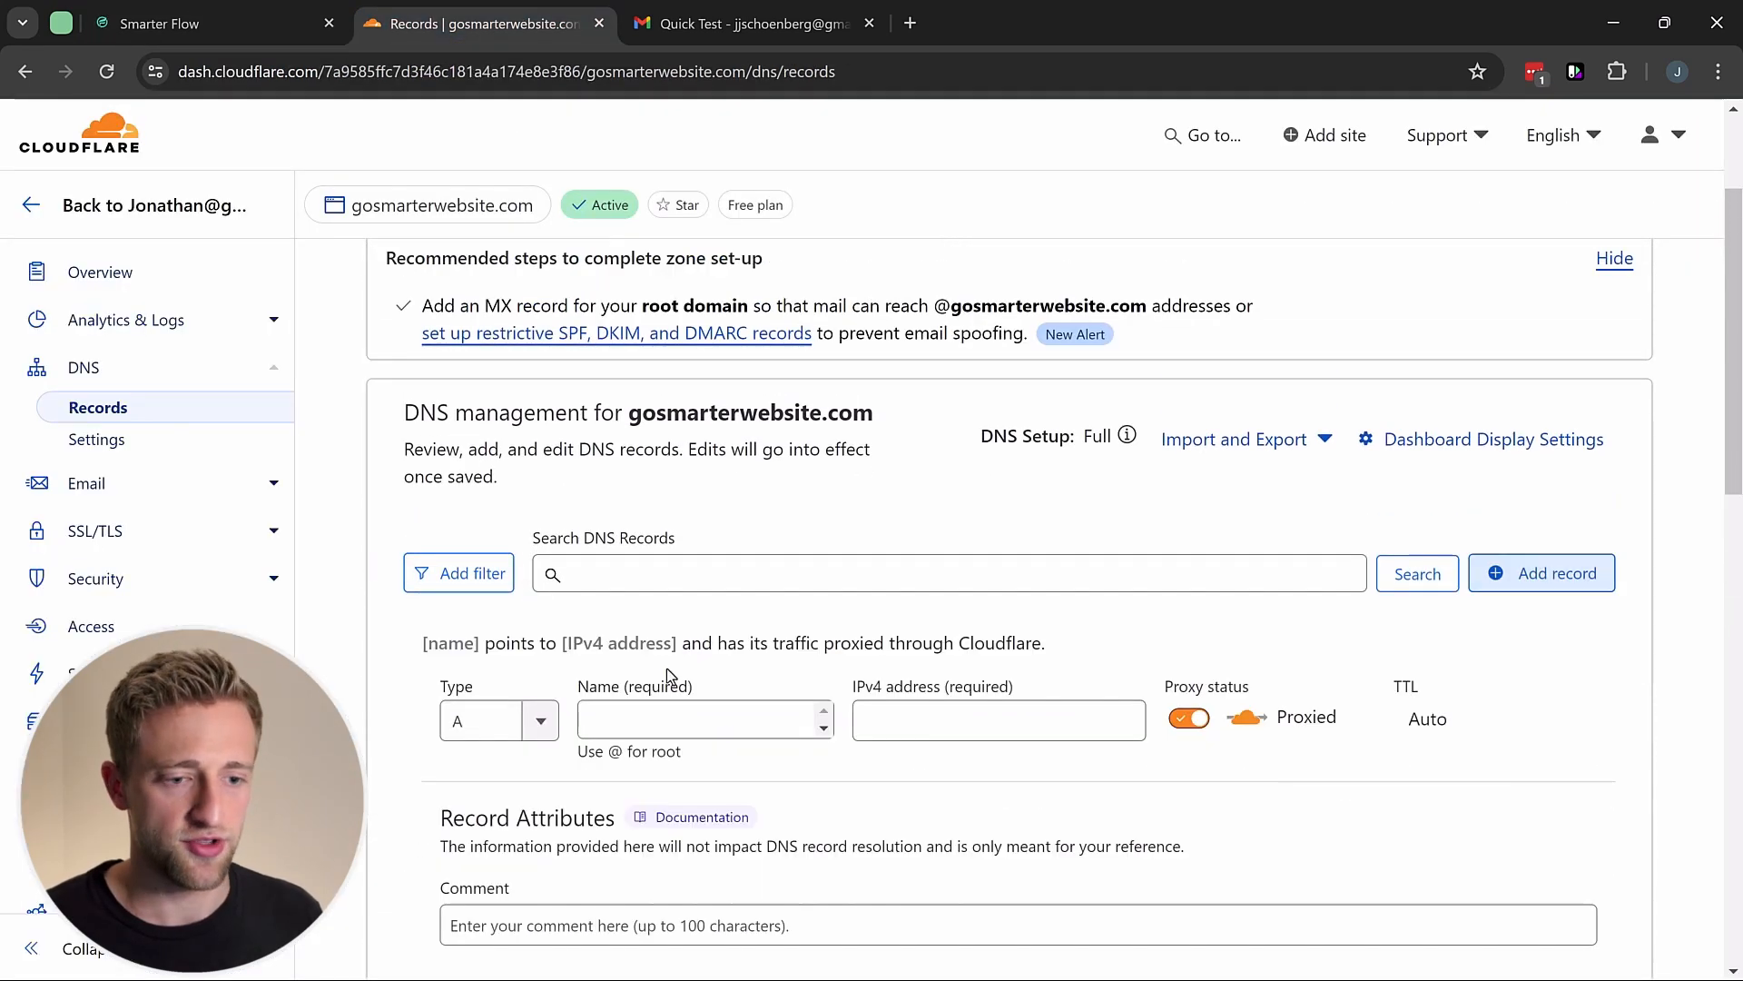
{"action": "left_click", "coordinate": [554, 717]}
{"action": "scroll", "coordinate": [514, 542], "scroll_direction": "down", "scroll_amount": 3}
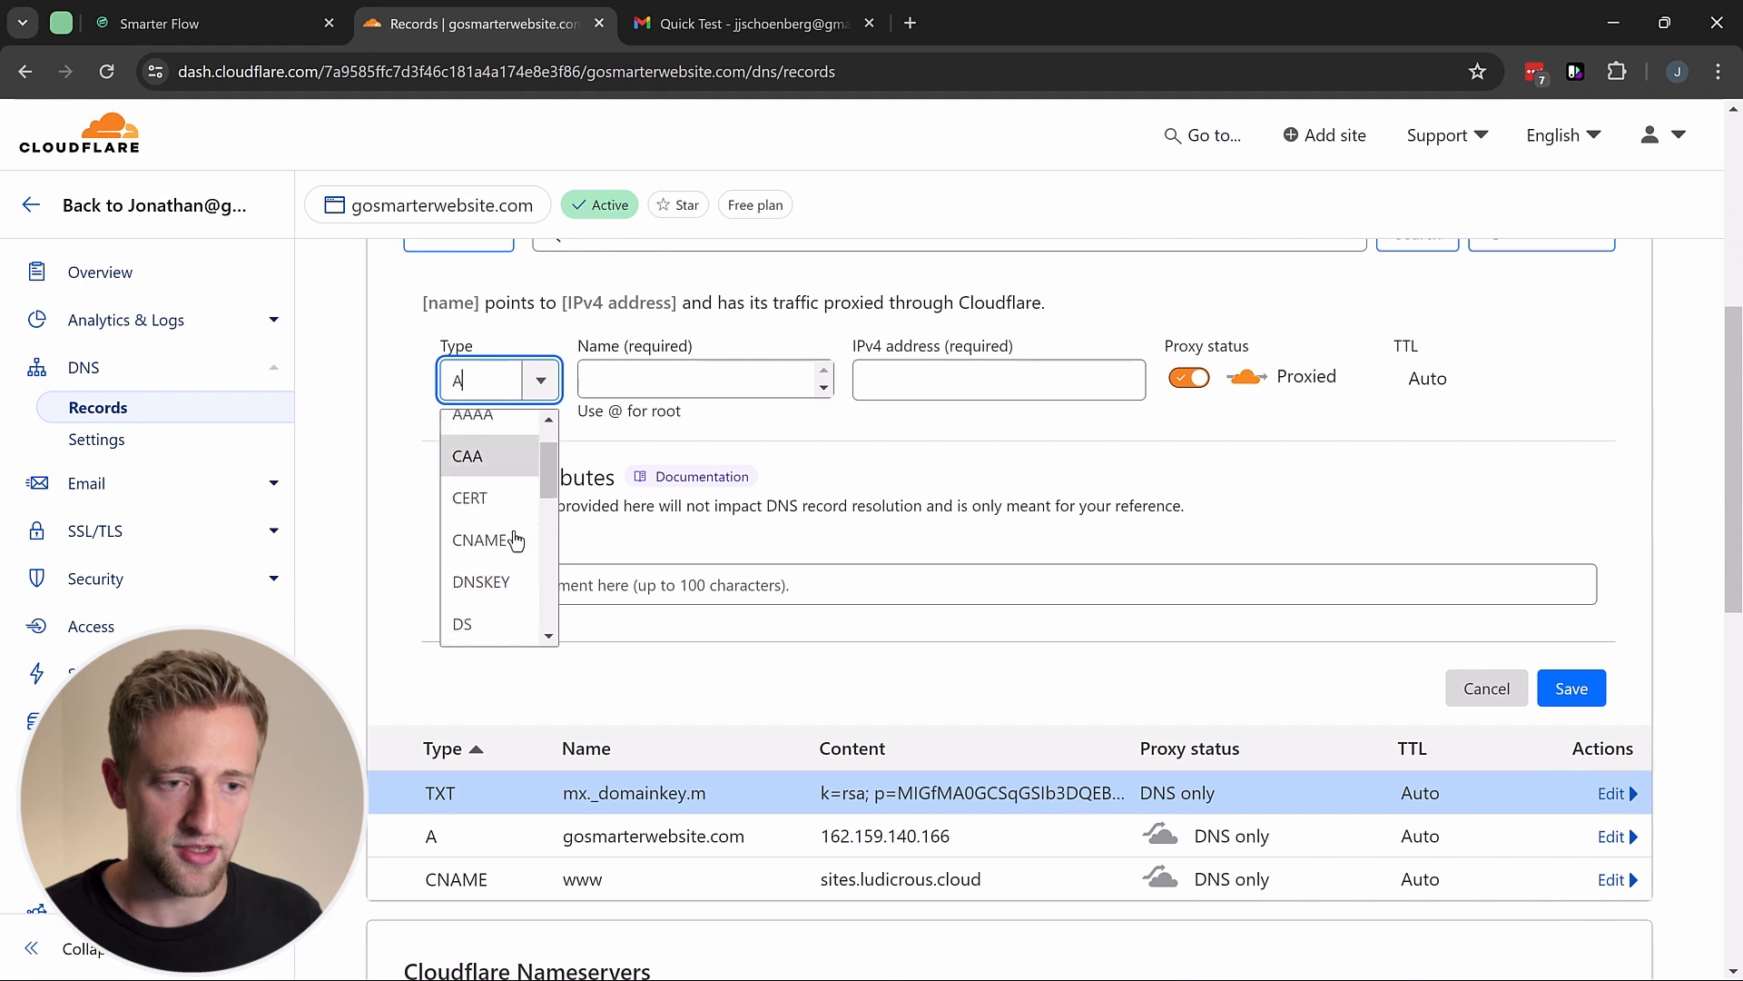
{"action": "scroll", "coordinate": [514, 542], "scroll_direction": "down", "scroll_amount": 6}
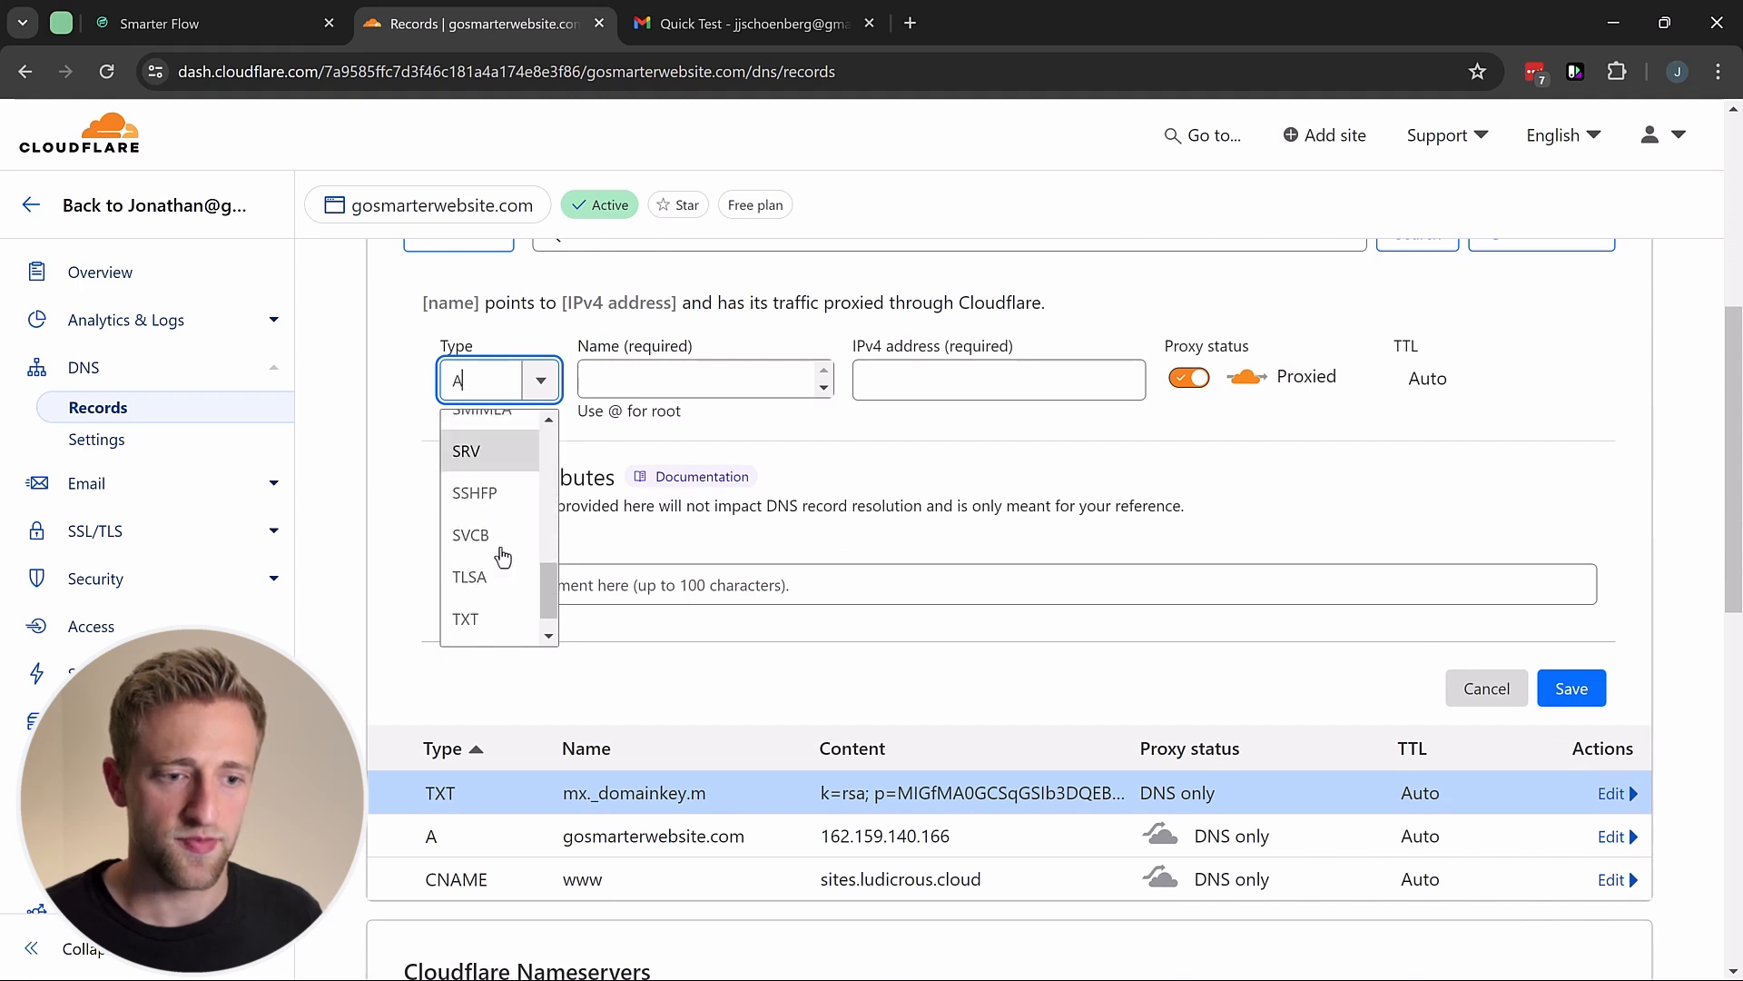
{"action": "left_click", "coordinate": [473, 581]}
{"action": "left_click", "coordinate": [581, 378]}
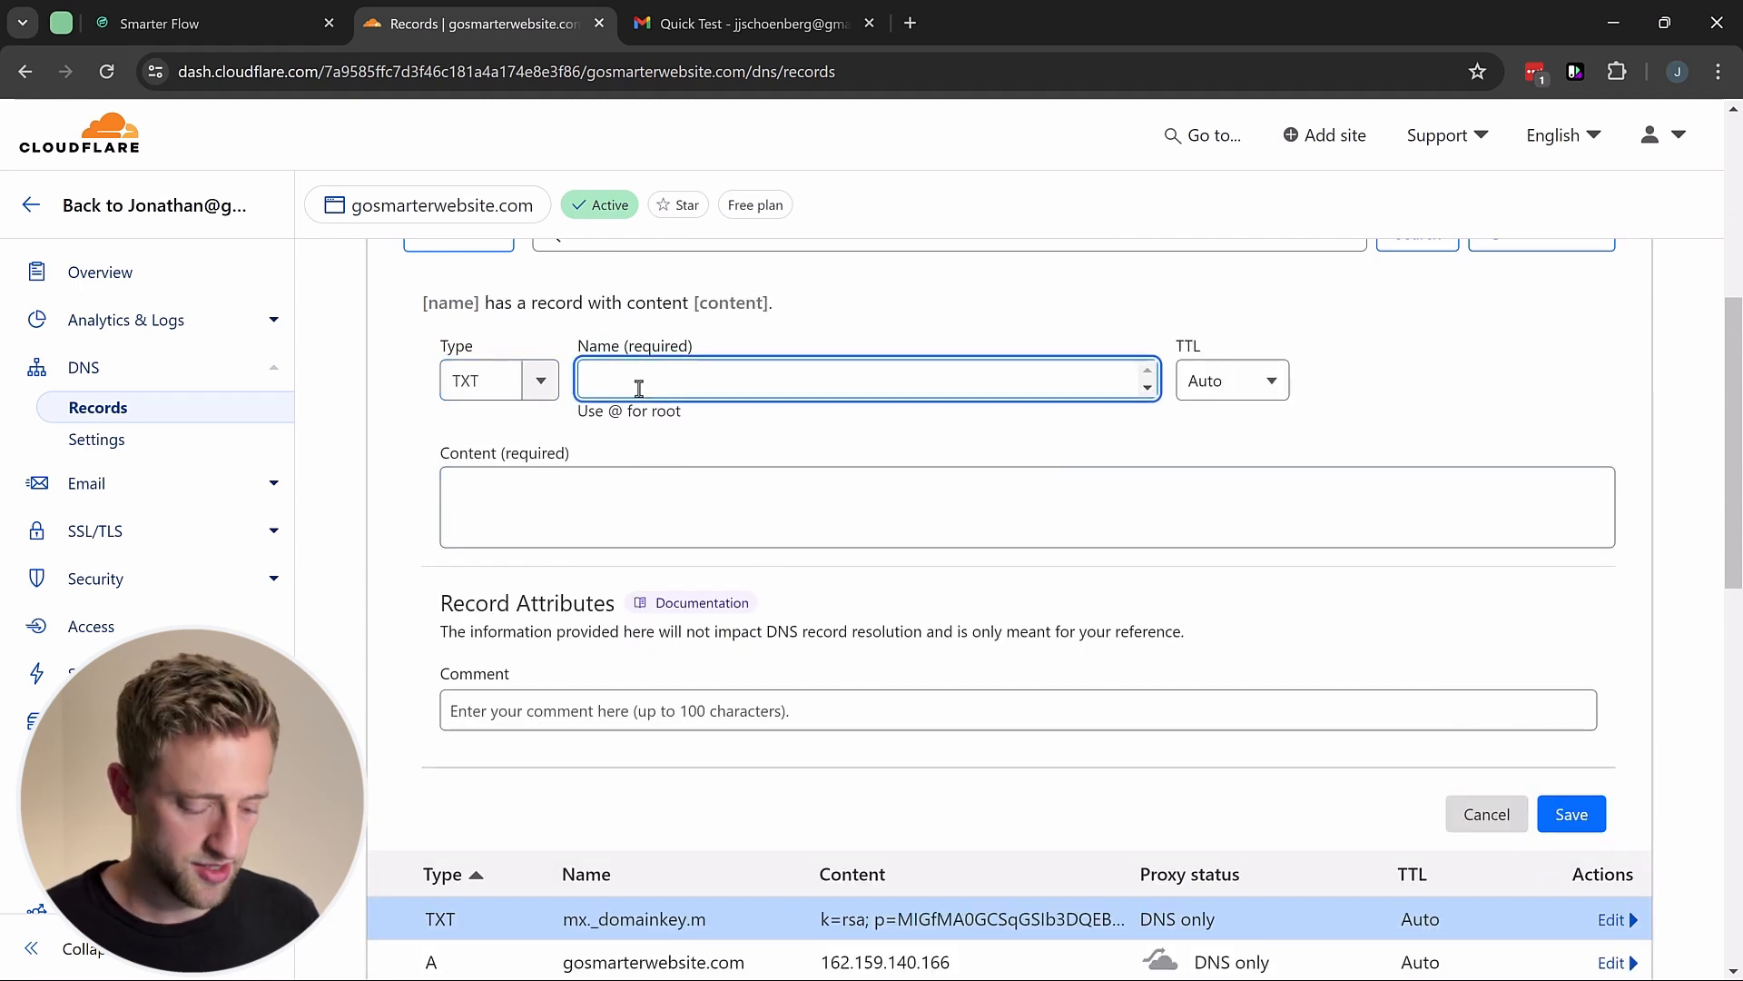
{"action": "type", "text": "m"}
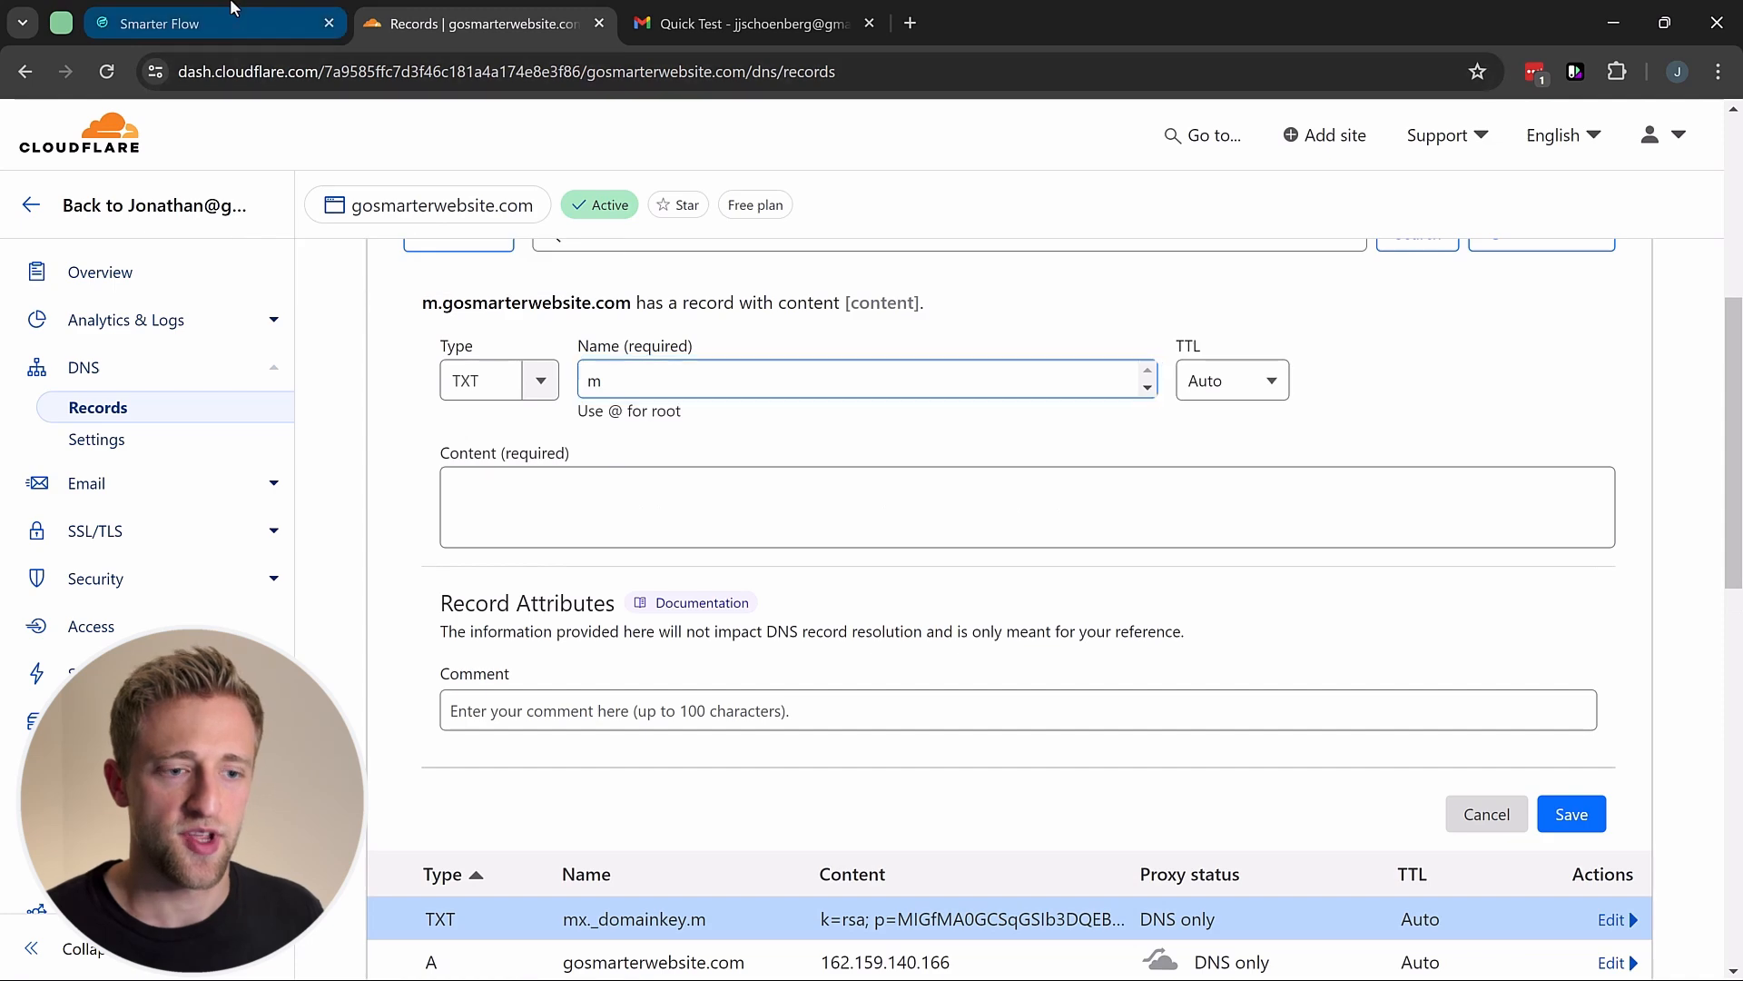
Step: Set the record content to v=spf1 include:mailgun.org ~all and save it
{"action": "left_click", "coordinate": [199, 23]}
{"action": "left_click", "coordinate": [1143, 512]}
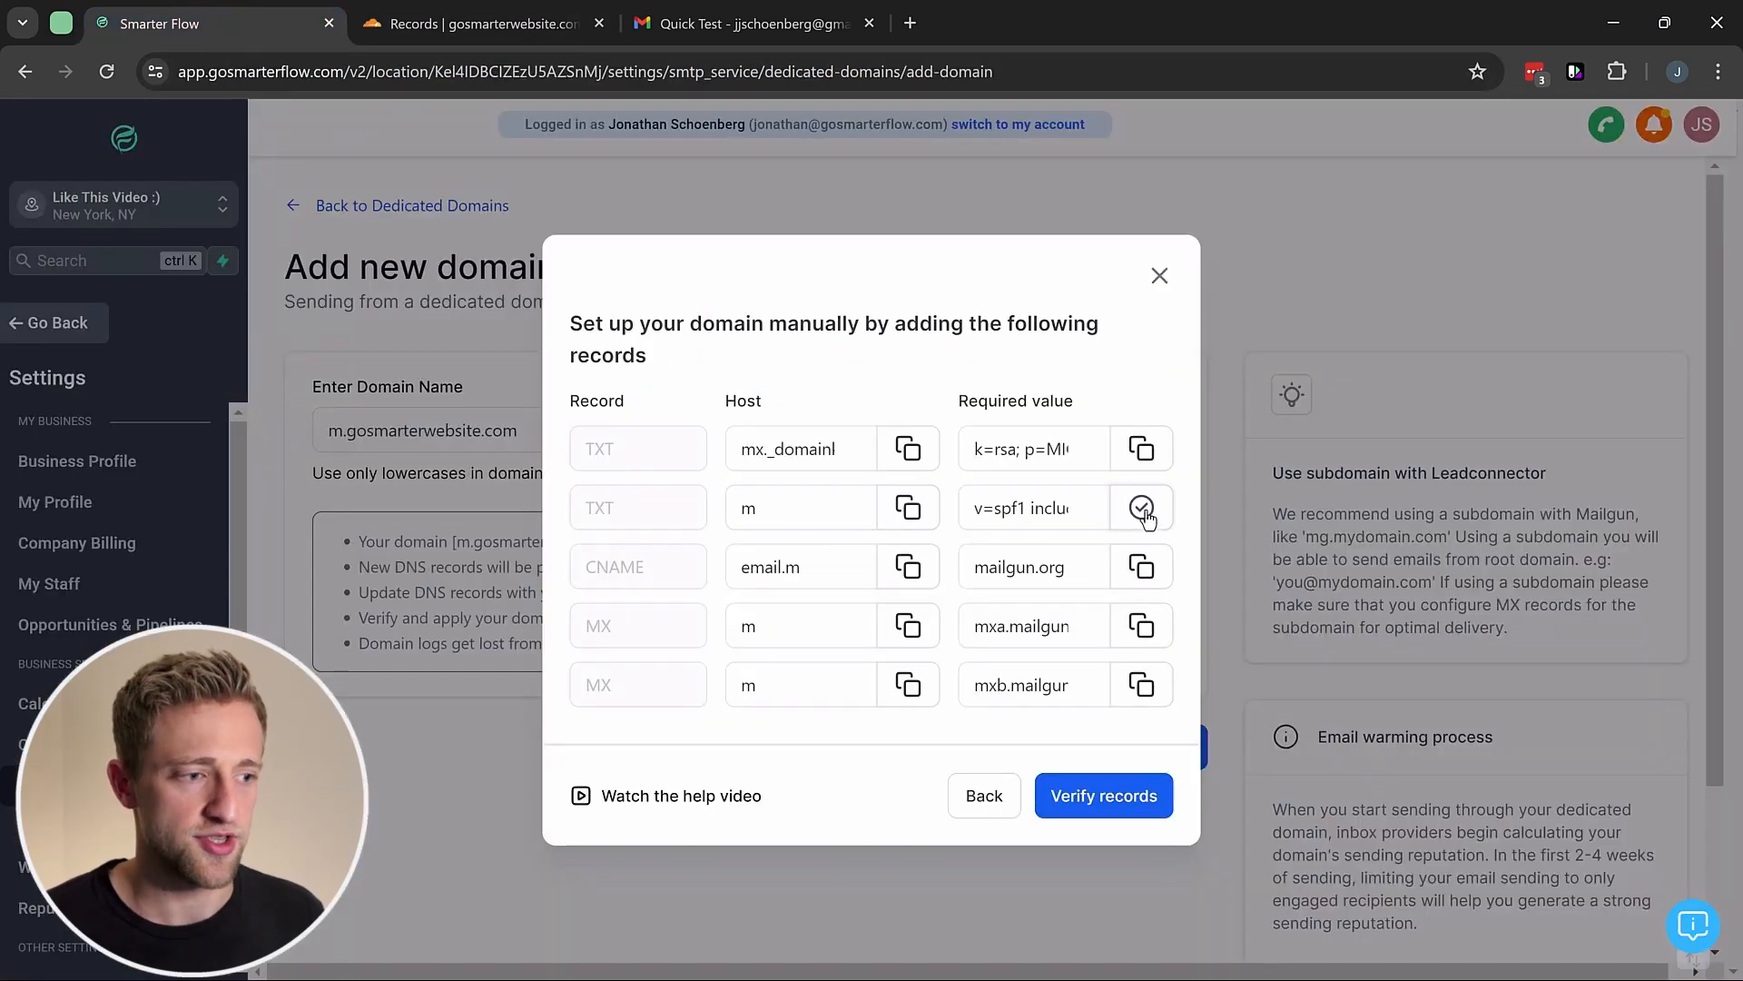
{"action": "left_click", "coordinate": [486, 23]}
{"action": "left_click", "coordinate": [503, 485]}
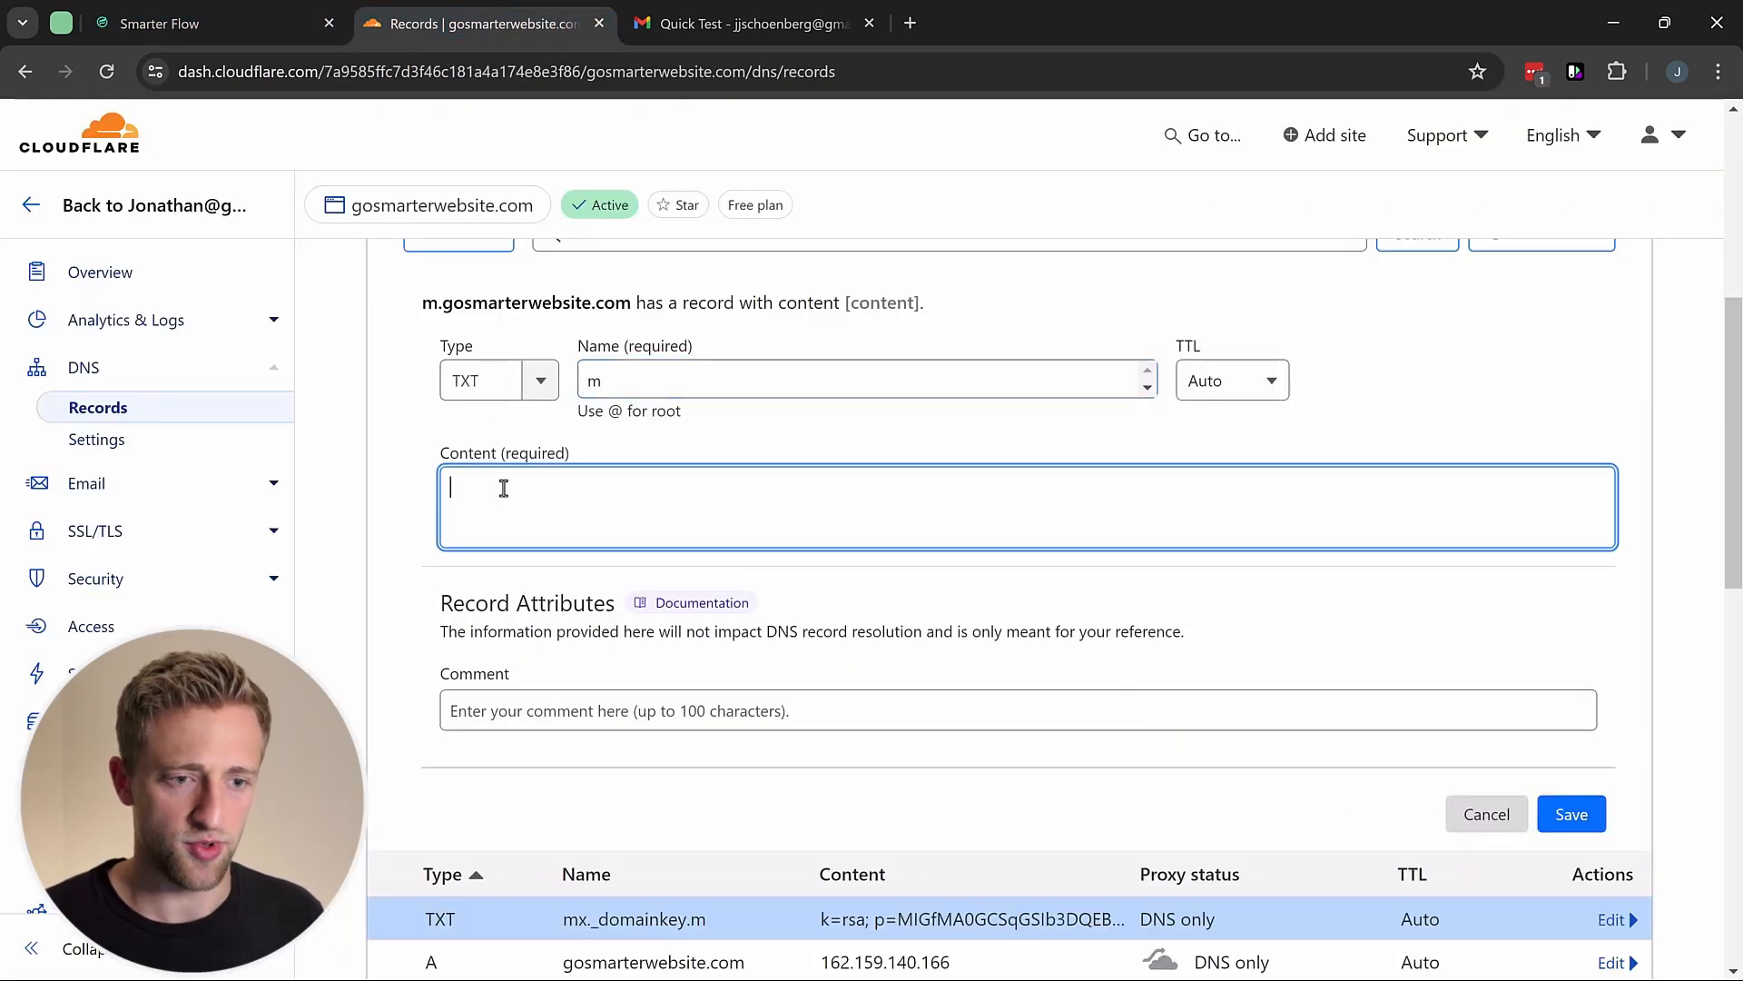
{"action": "key", "text": "ctrl+v"}
{"action": "scroll", "coordinate": [815, 523], "scroll_direction": "up", "scroll_amount": 1}
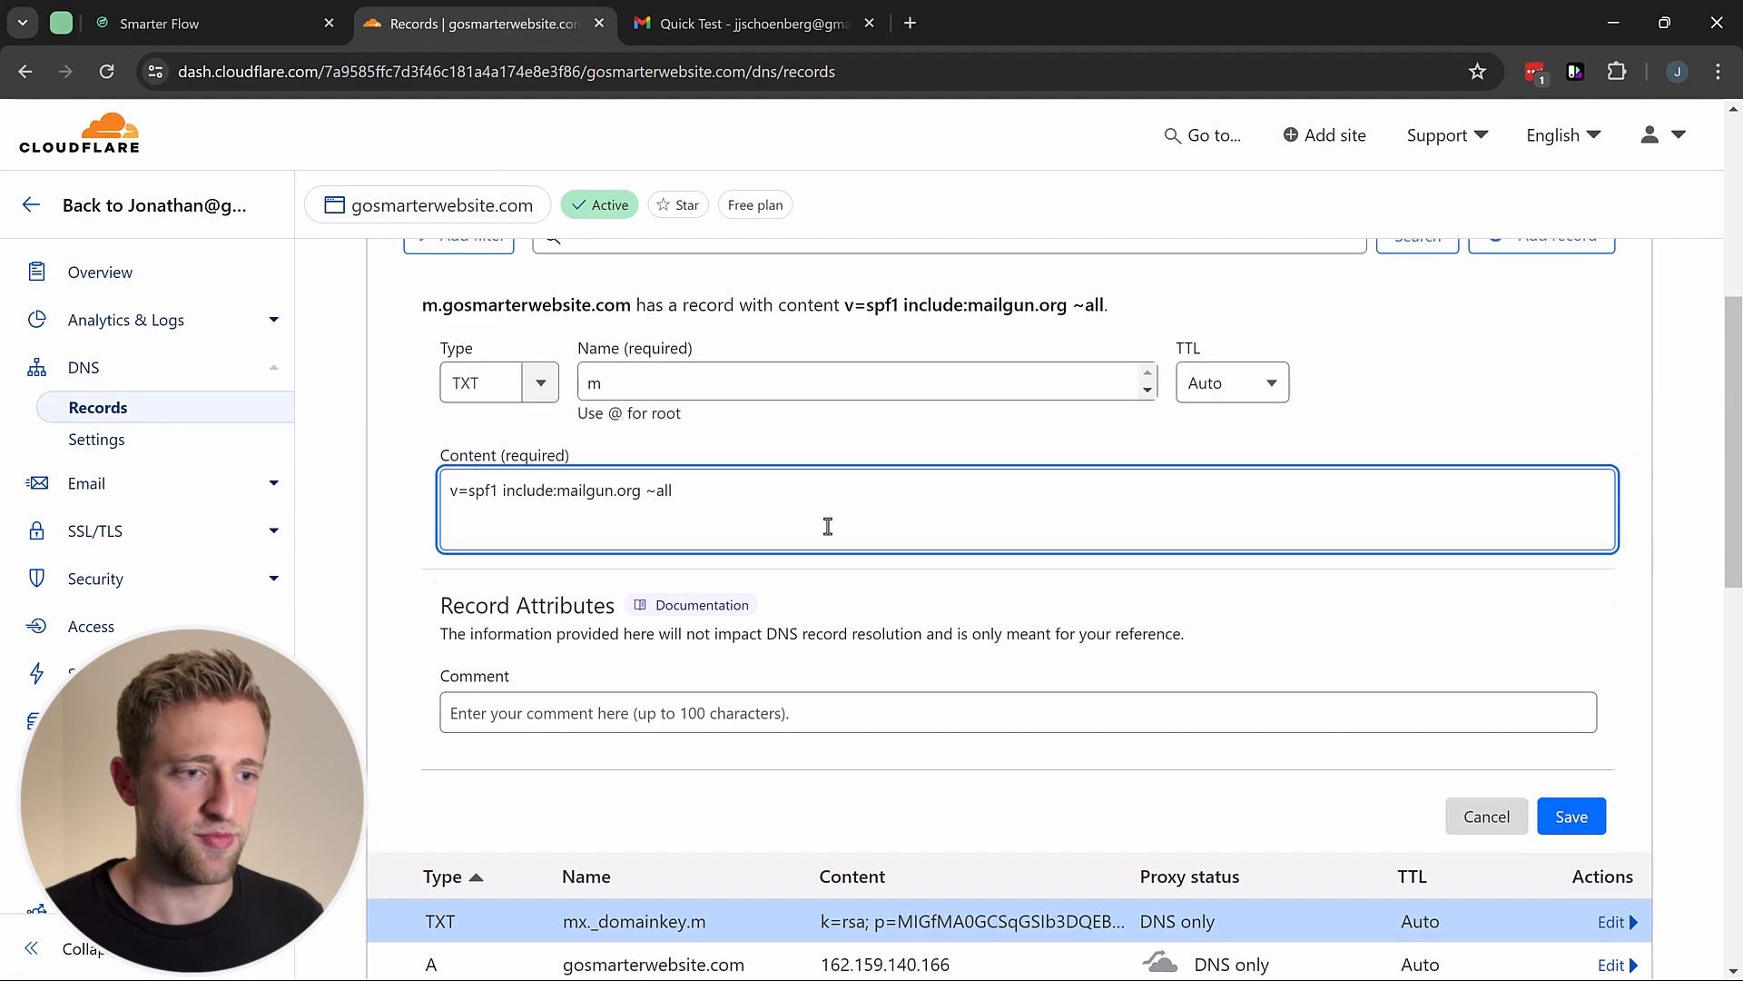
{"action": "left_click", "coordinate": [1563, 927]}
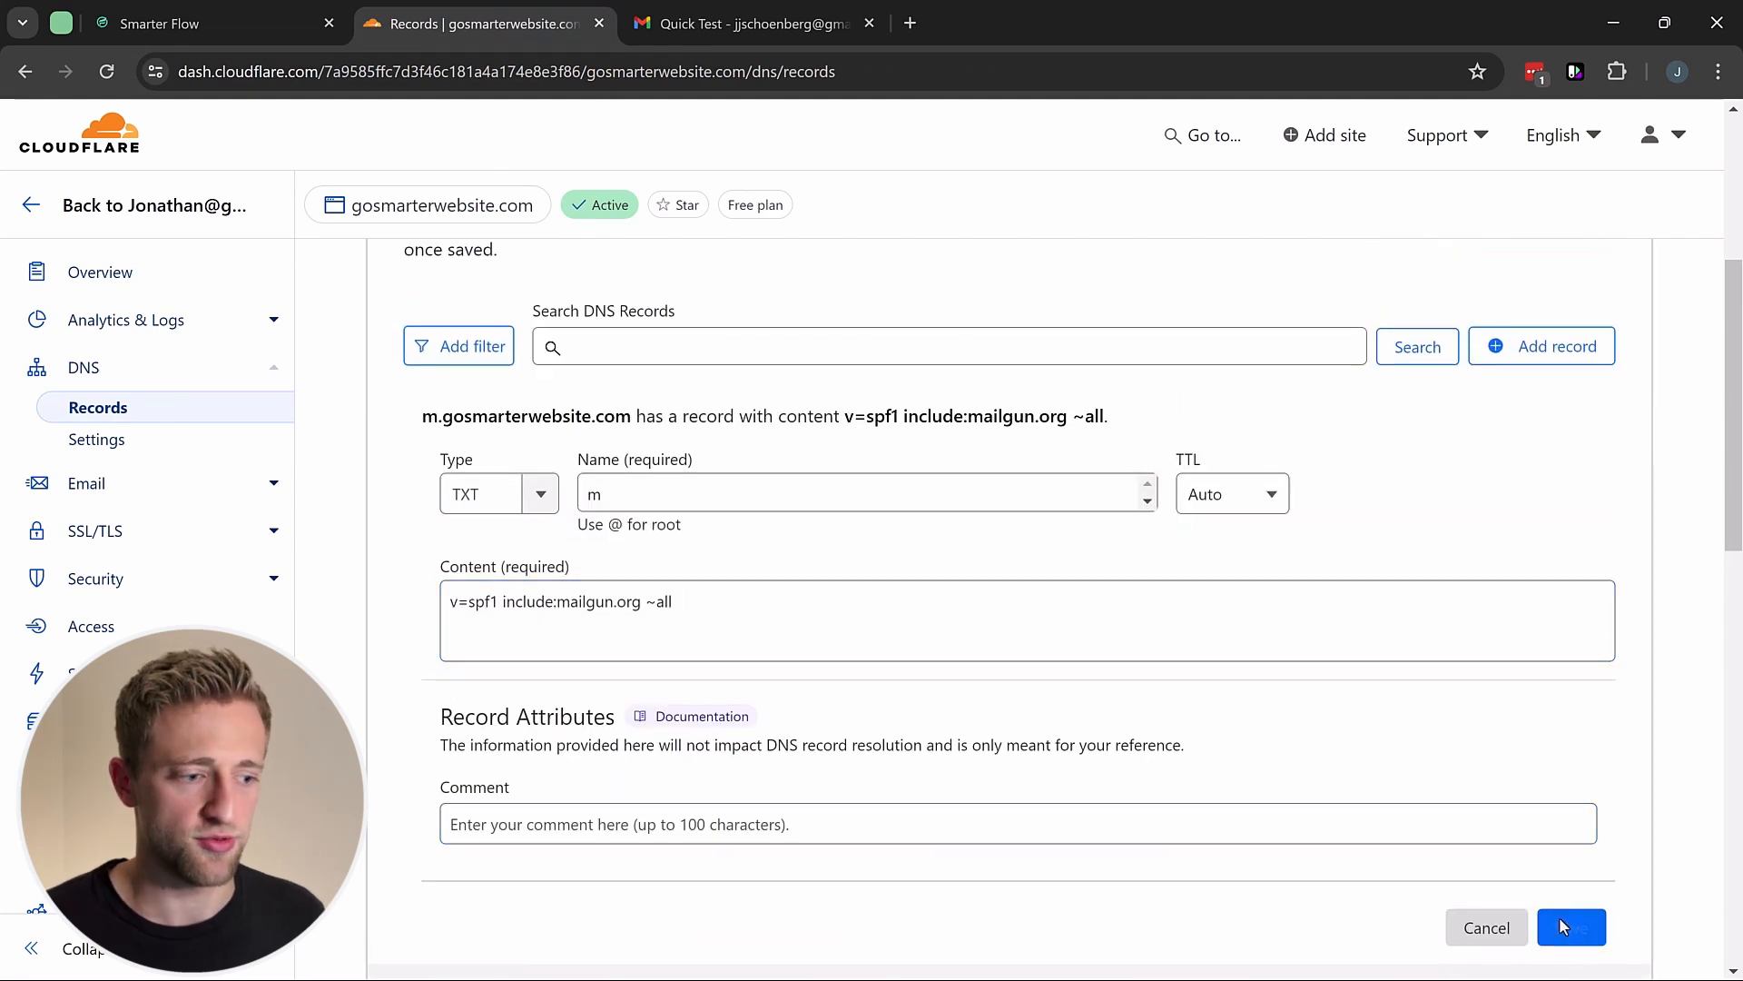
Step: Start a new Cloudflare CNAME record named email.m, copied from Smarter Flow
{"action": "left_click", "coordinate": [242, 20]}
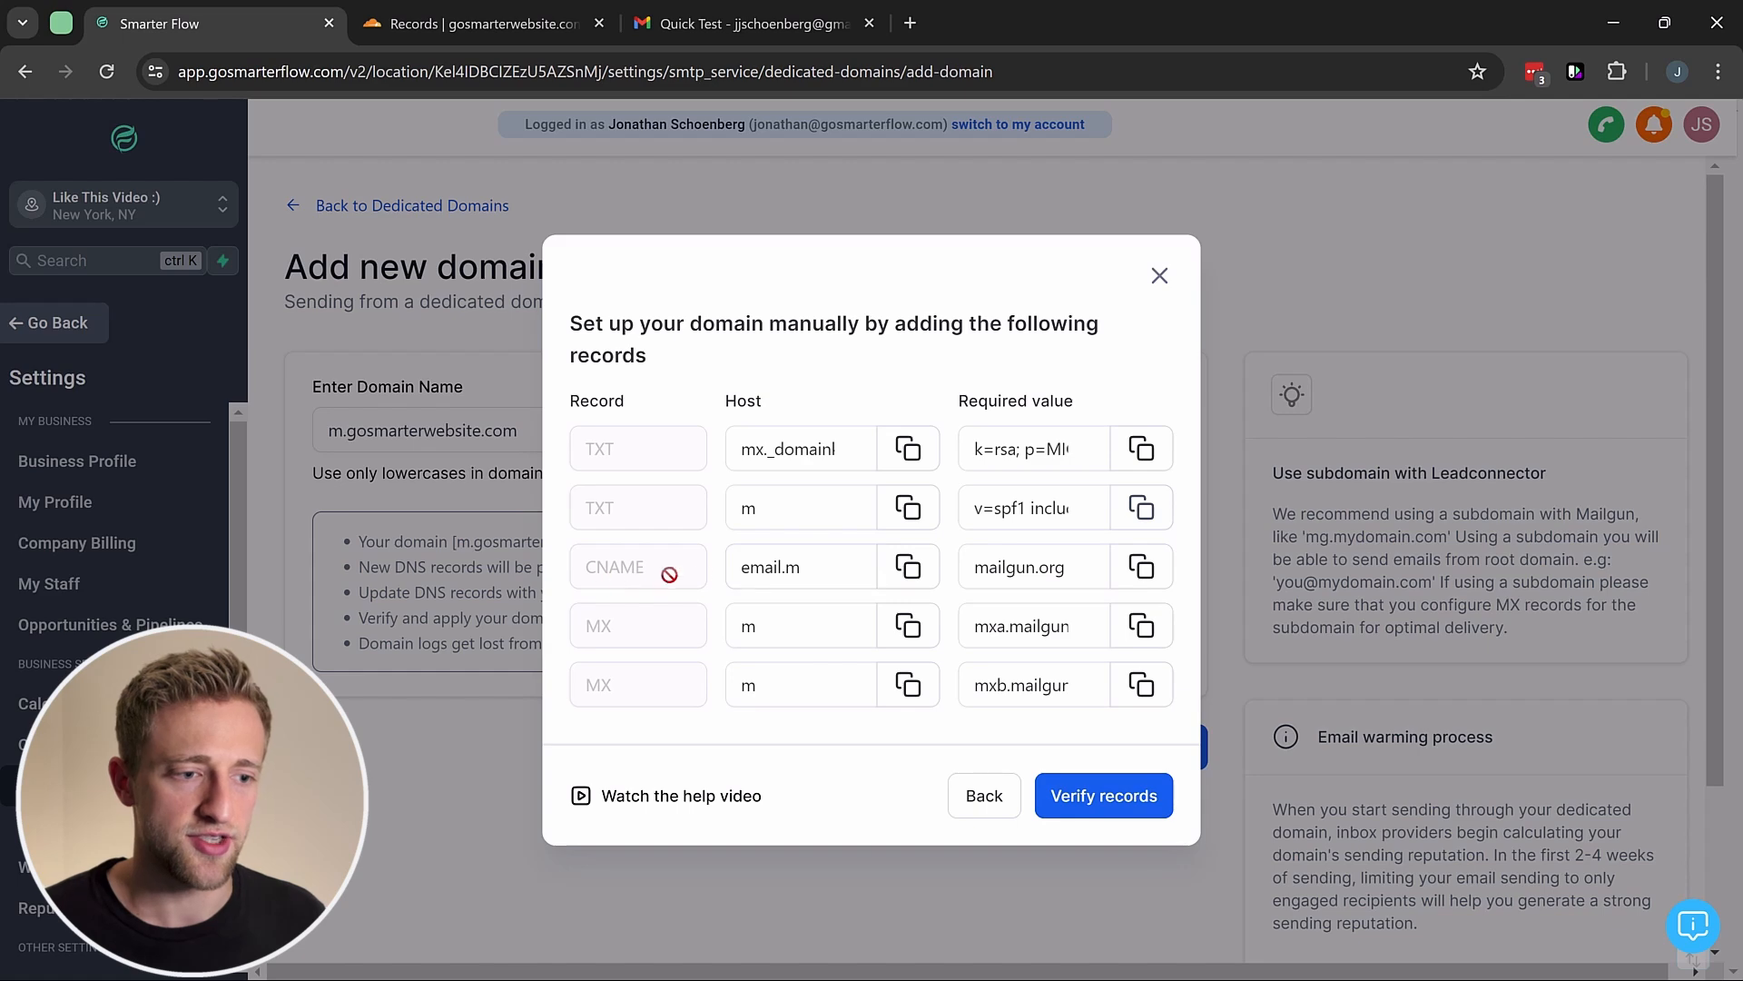
{"action": "left_click", "coordinate": [908, 570]}
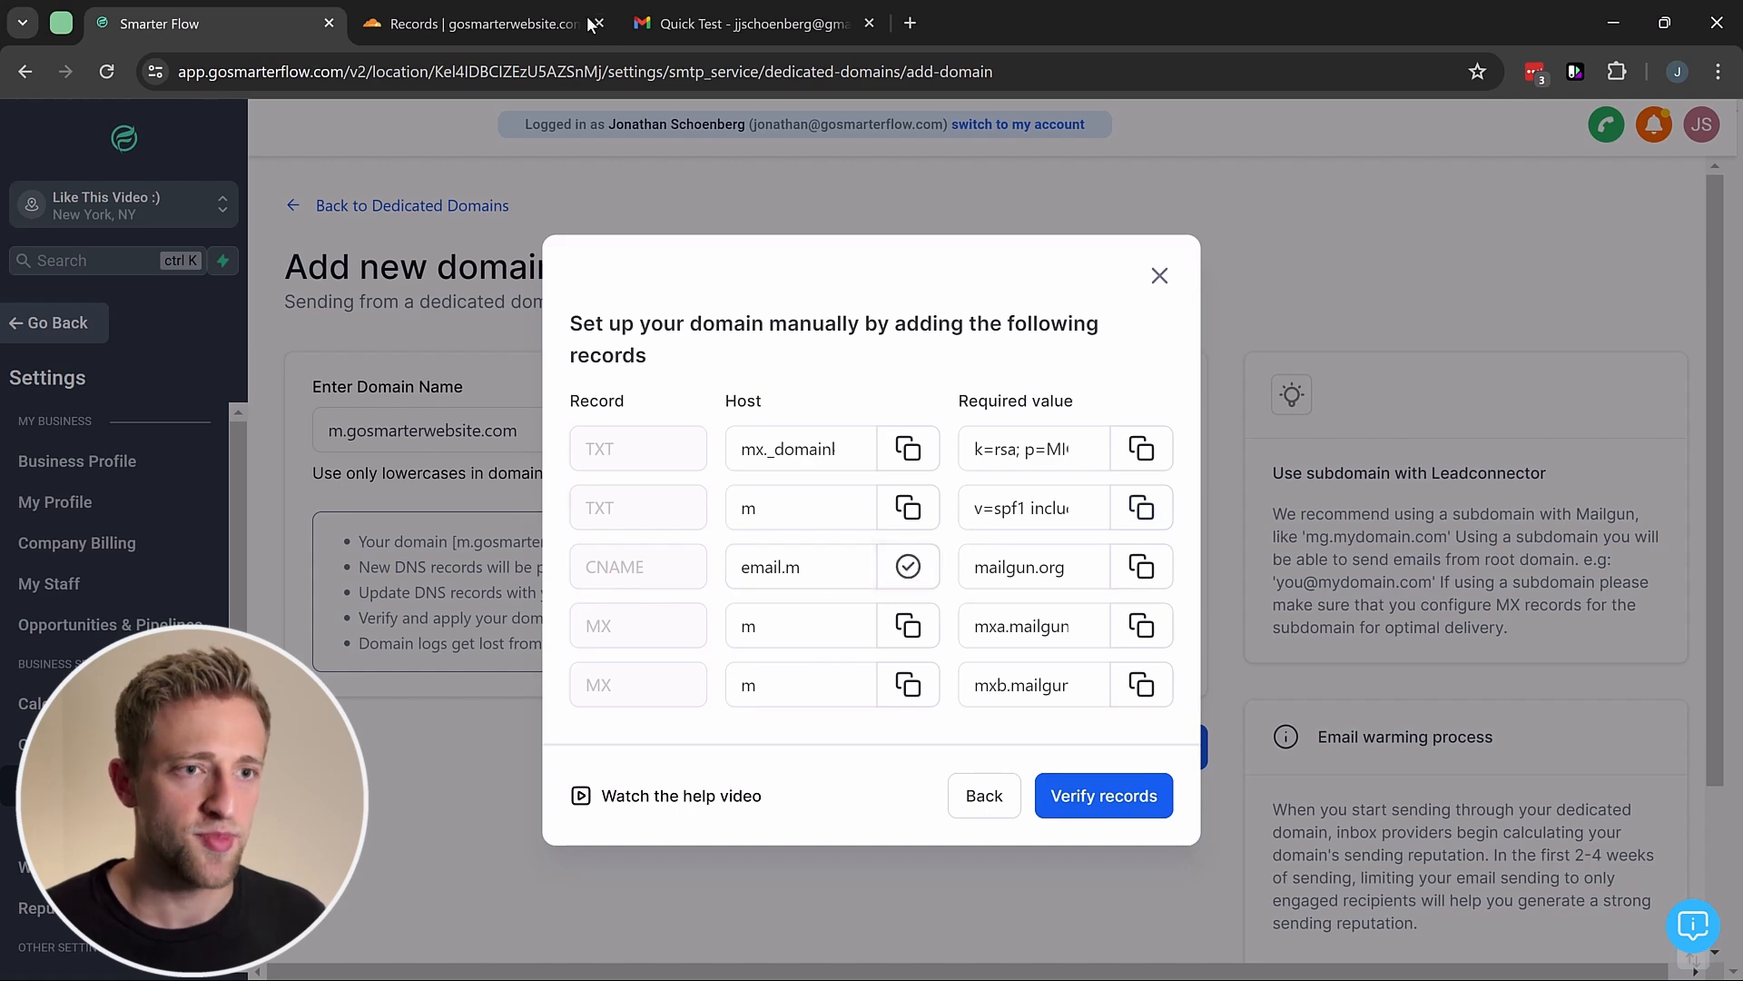
{"action": "left_click", "coordinate": [481, 23]}
{"action": "left_click", "coordinate": [1548, 346]}
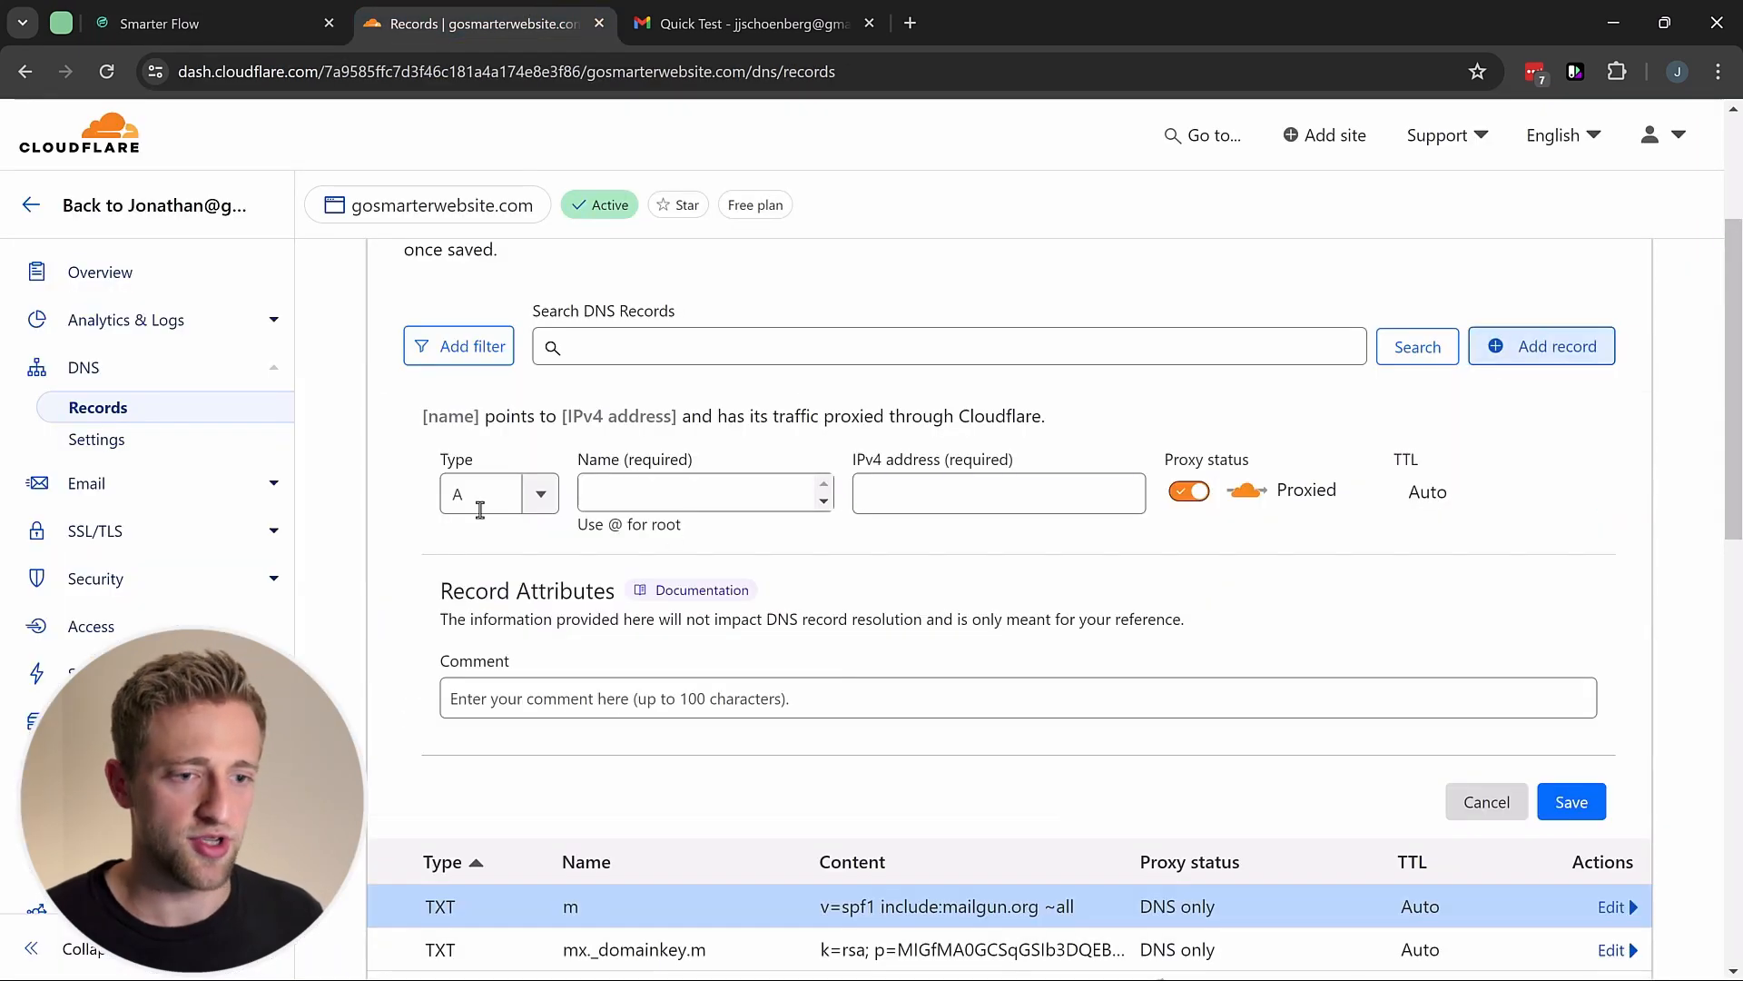
{"action": "left_click", "coordinate": [493, 496]}
{"action": "type", "text": "c"}
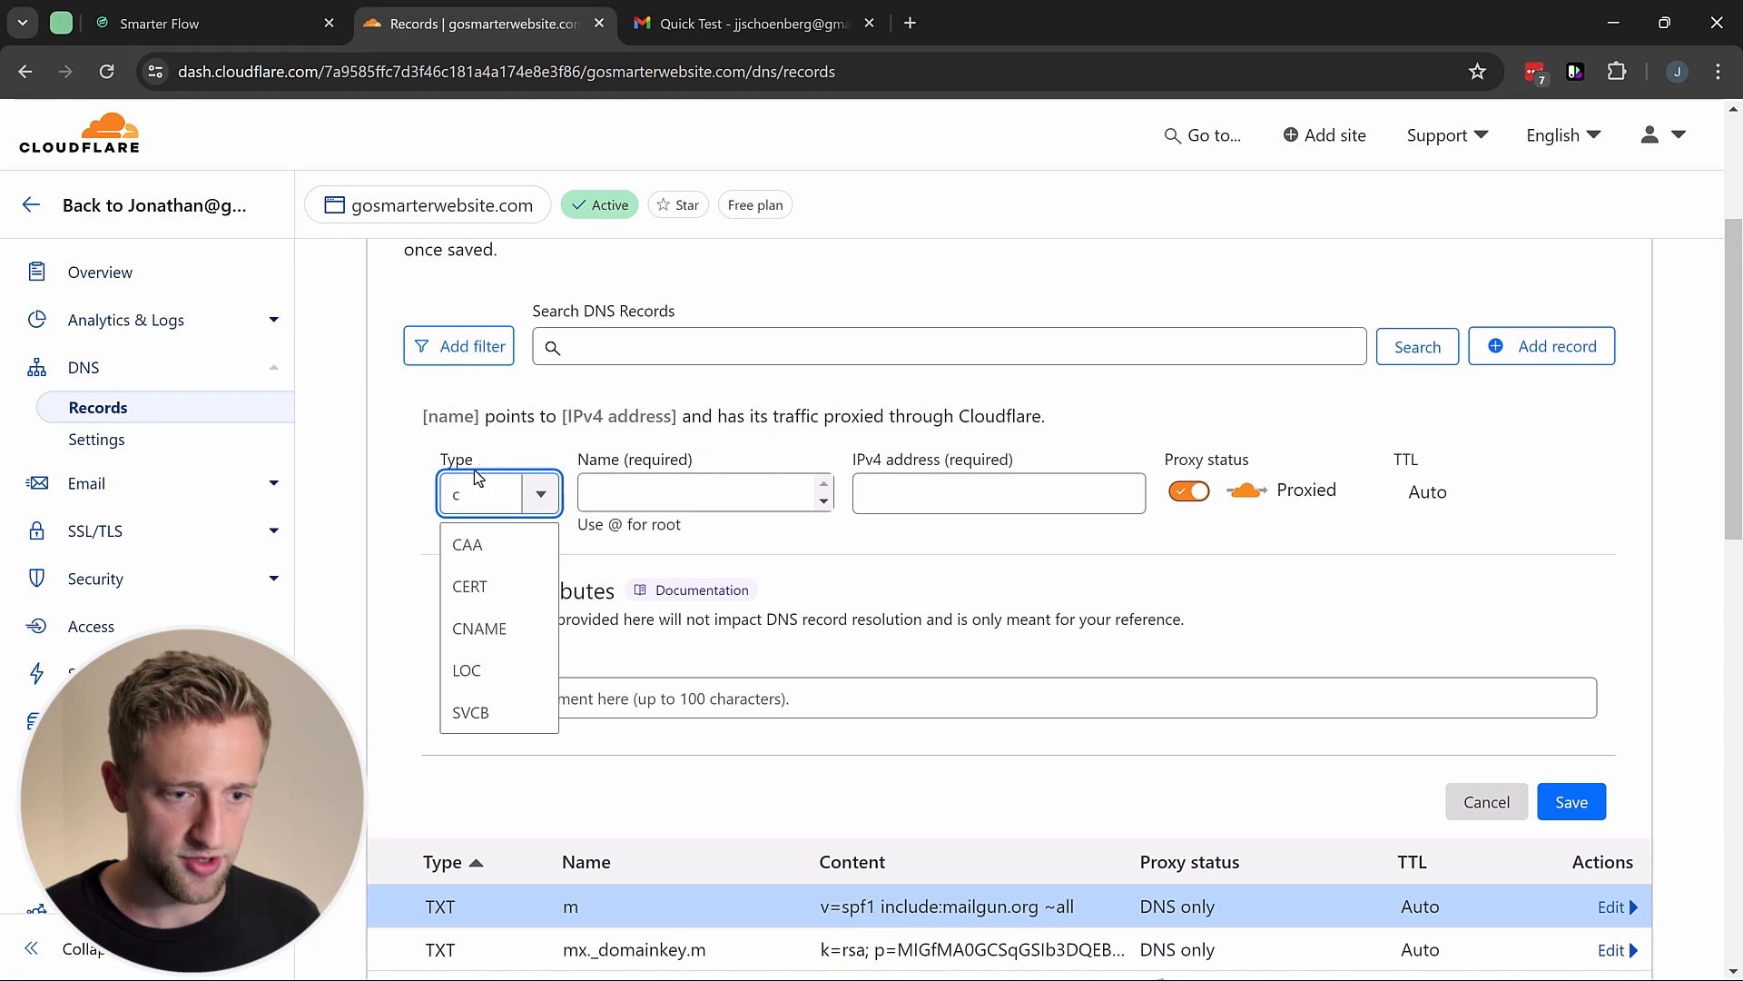
{"action": "left_click", "coordinate": [506, 627]}
{"action": "left_click", "coordinate": [636, 493]}
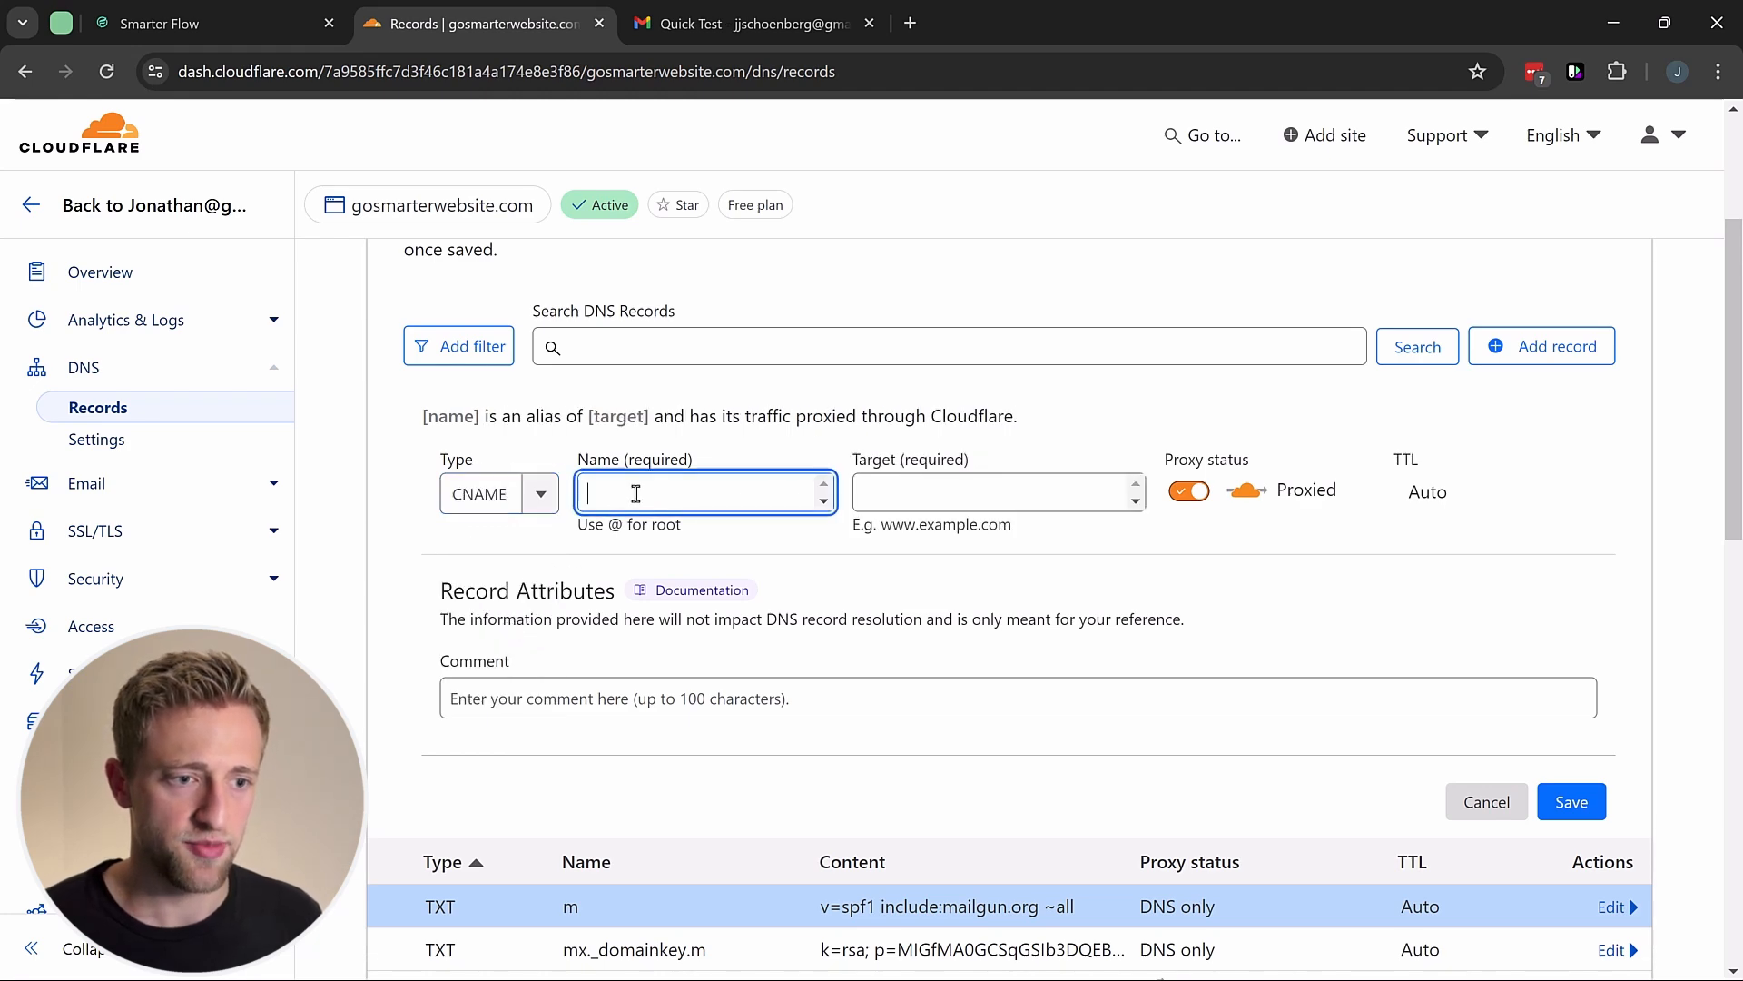
{"action": "key", "text": "ctrl+v"}
Step: Point the CNAME at mailgun.org, make it DNS only, and save
{"action": "left_click", "coordinate": [209, 24]}
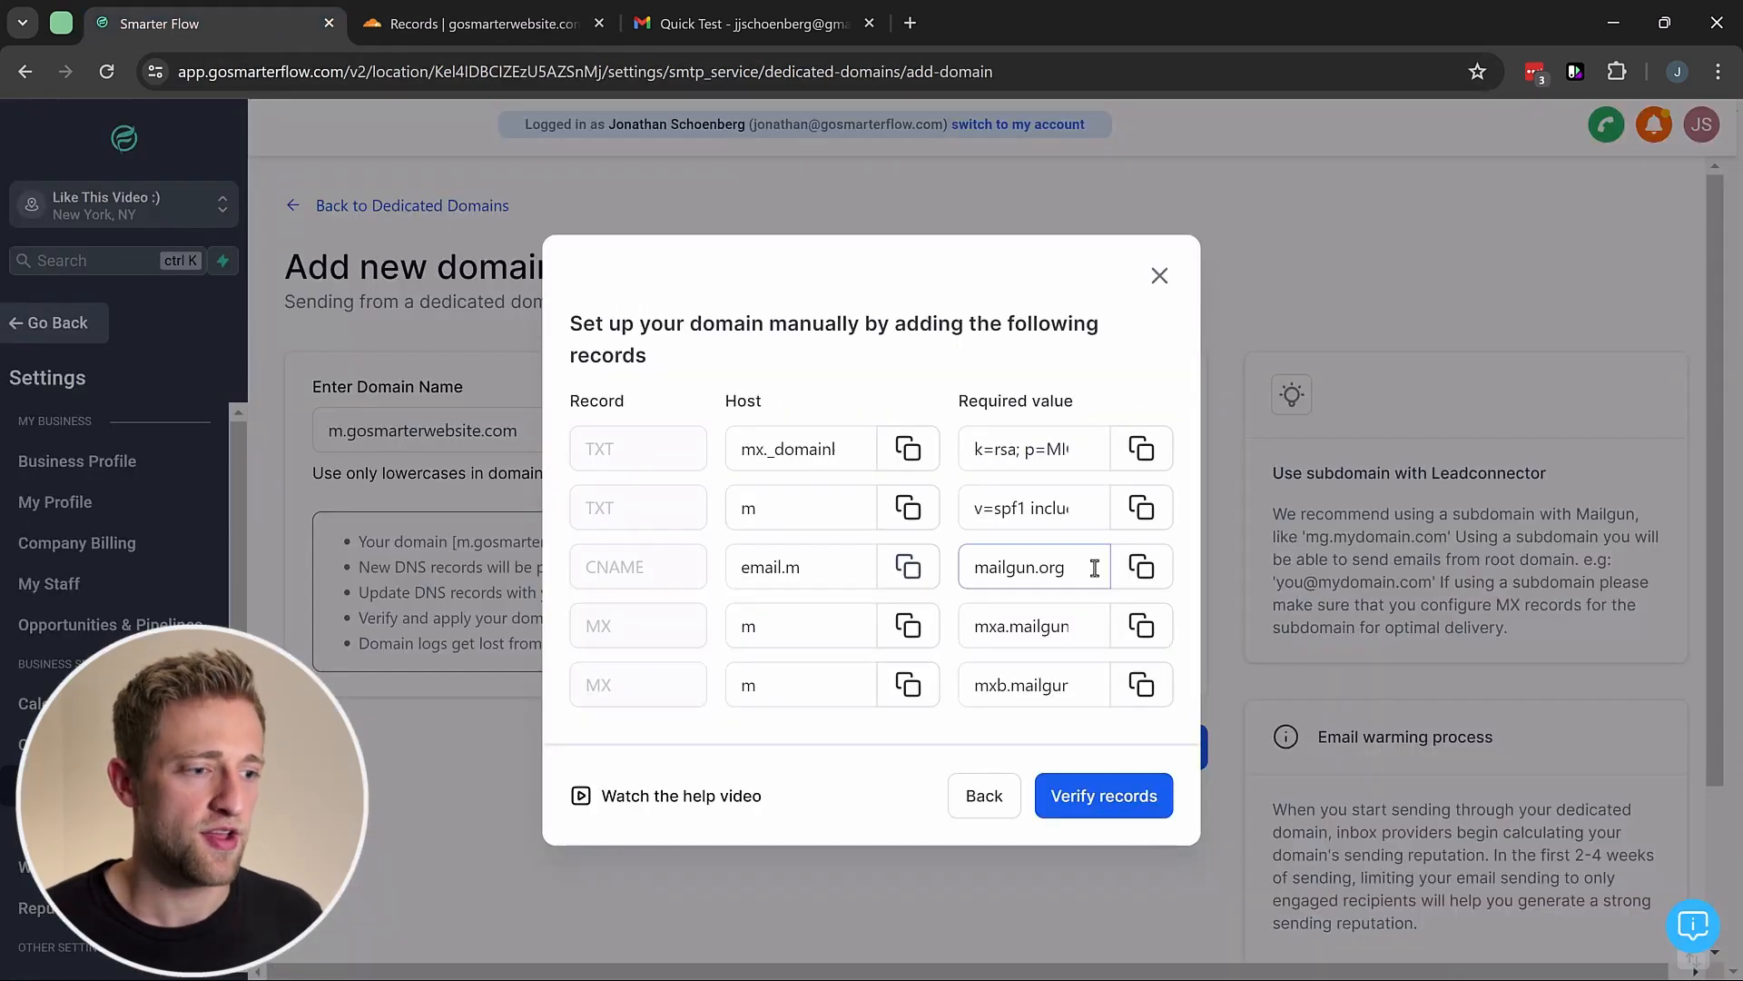
{"action": "left_click", "coordinate": [1142, 567]}
{"action": "left_click", "coordinate": [465, 26]}
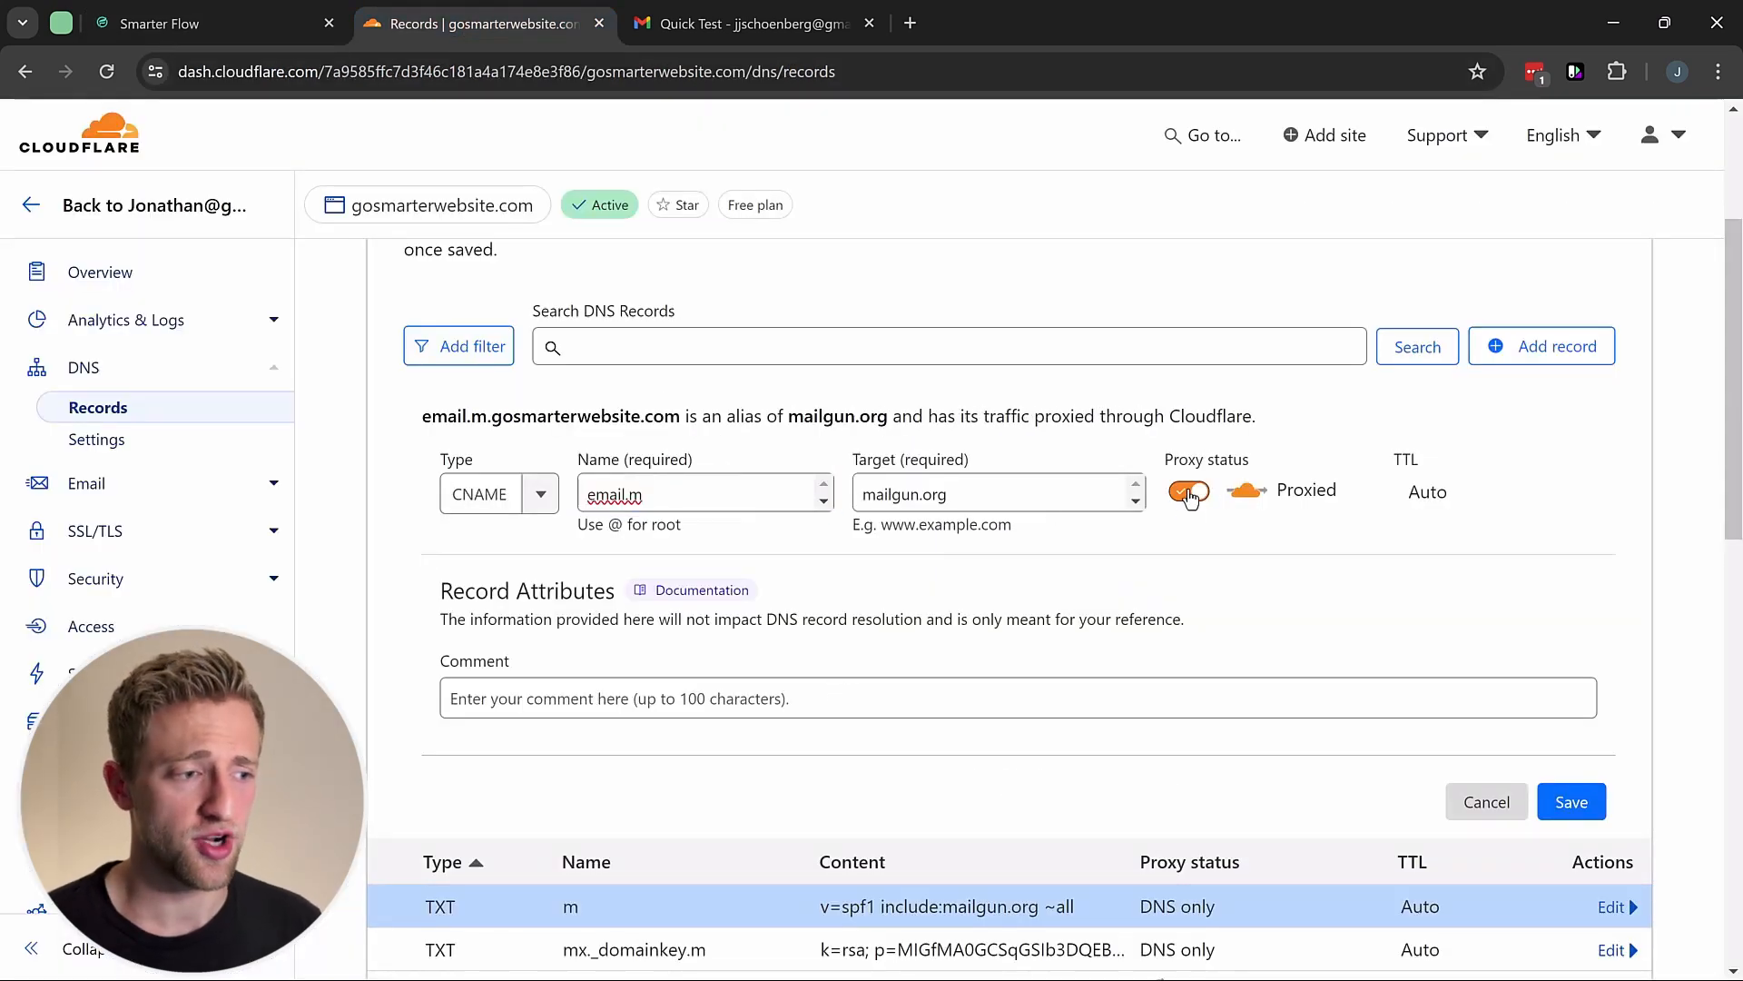
{"action": "left_click", "coordinate": [1189, 495]}
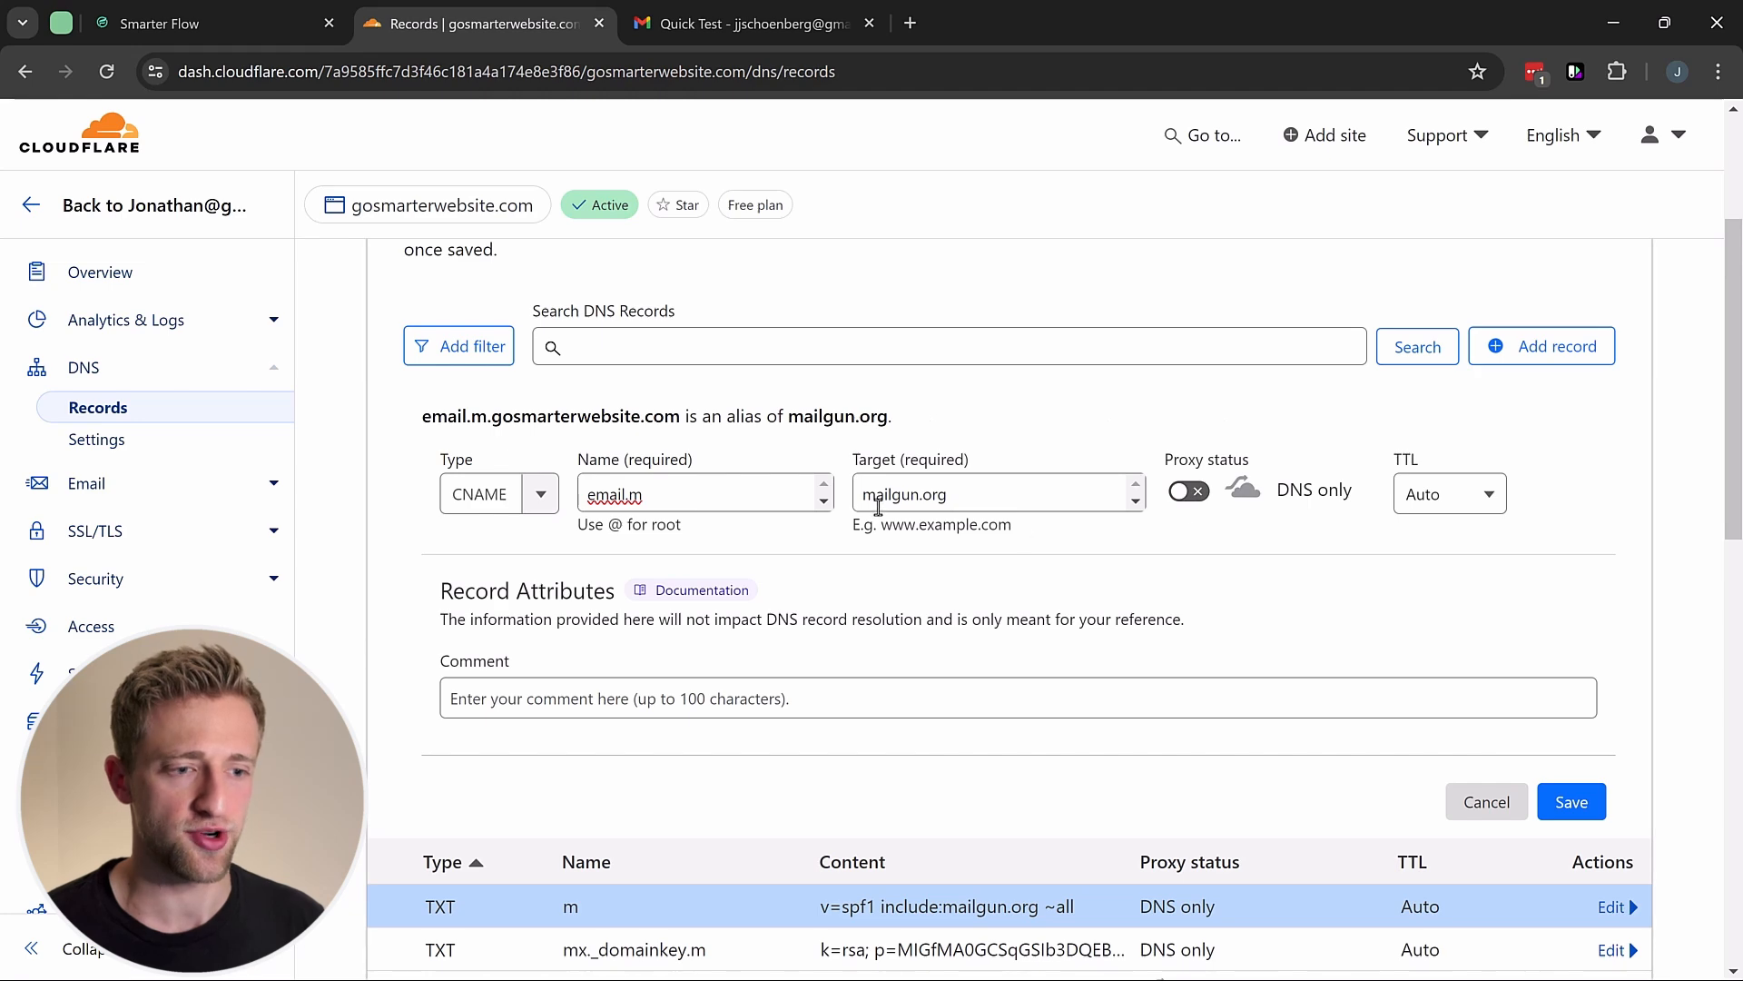
{"action": "left_click", "coordinate": [1574, 802]}
Step: Copy the first MX record's mail server value from Smarter Flow's required records
{"action": "left_click", "coordinate": [254, 27]}
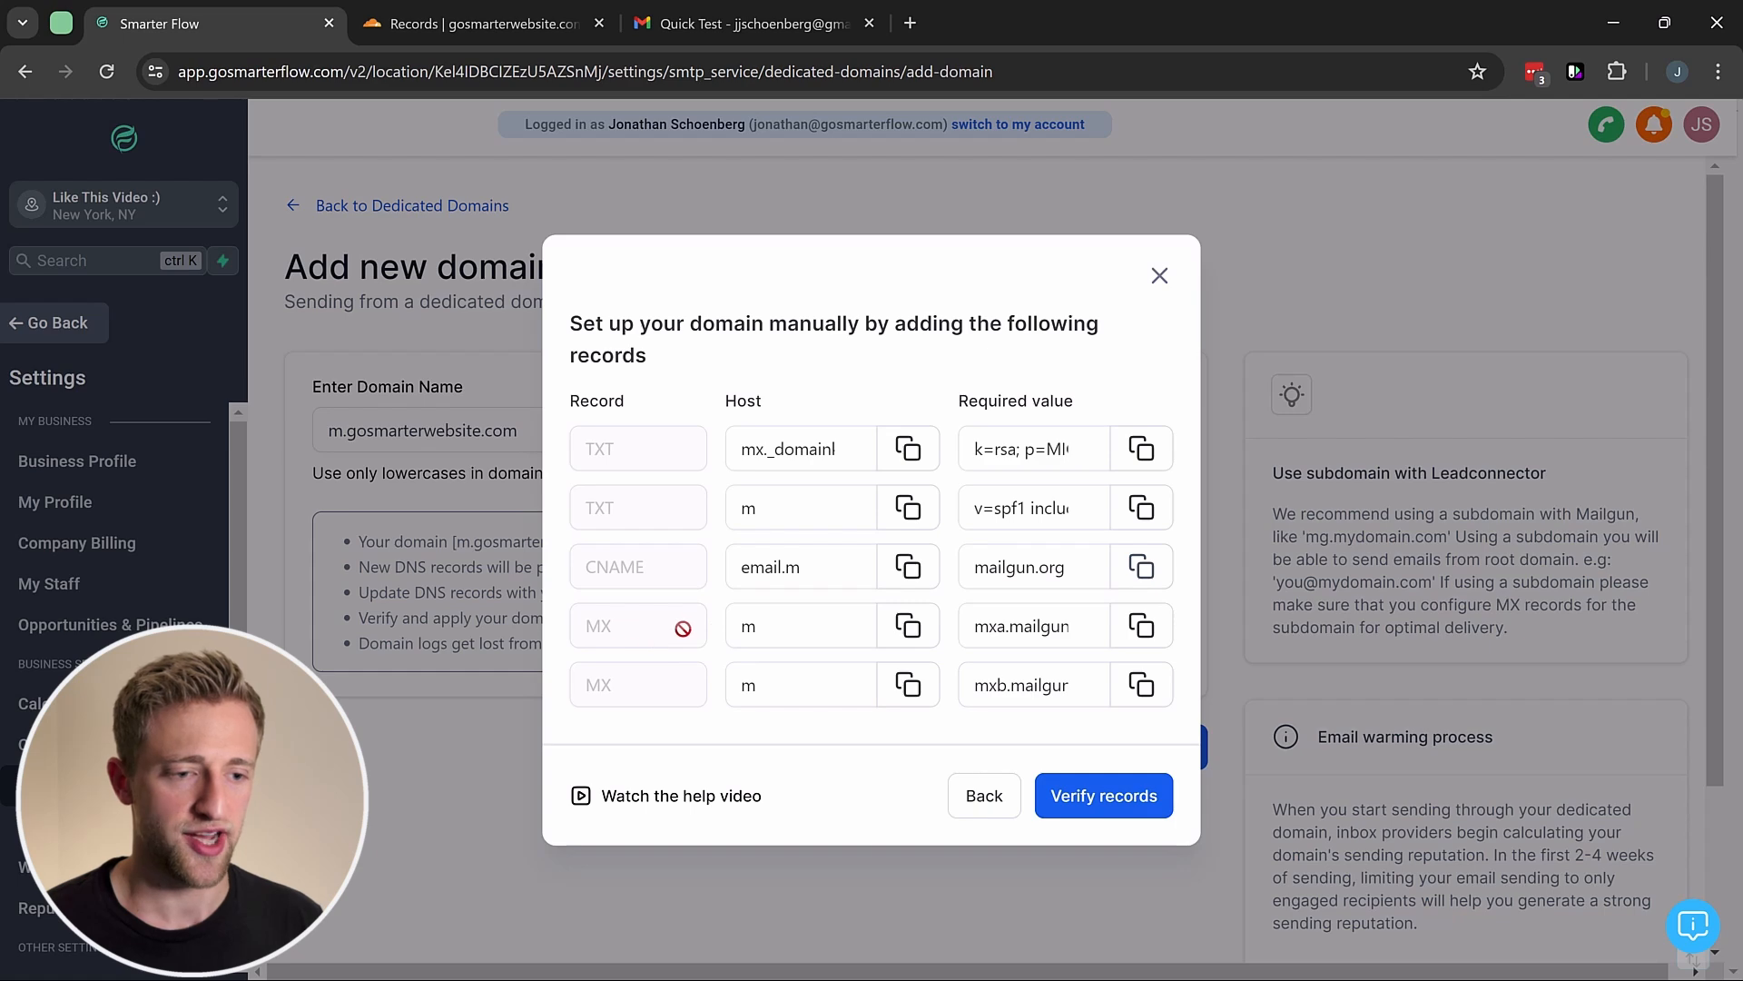
{"action": "left_click", "coordinate": [1144, 633]}
Step: Add an MX record for m pointing to mxa.mailgun.org with priority 9
{"action": "left_click", "coordinate": [488, 24]}
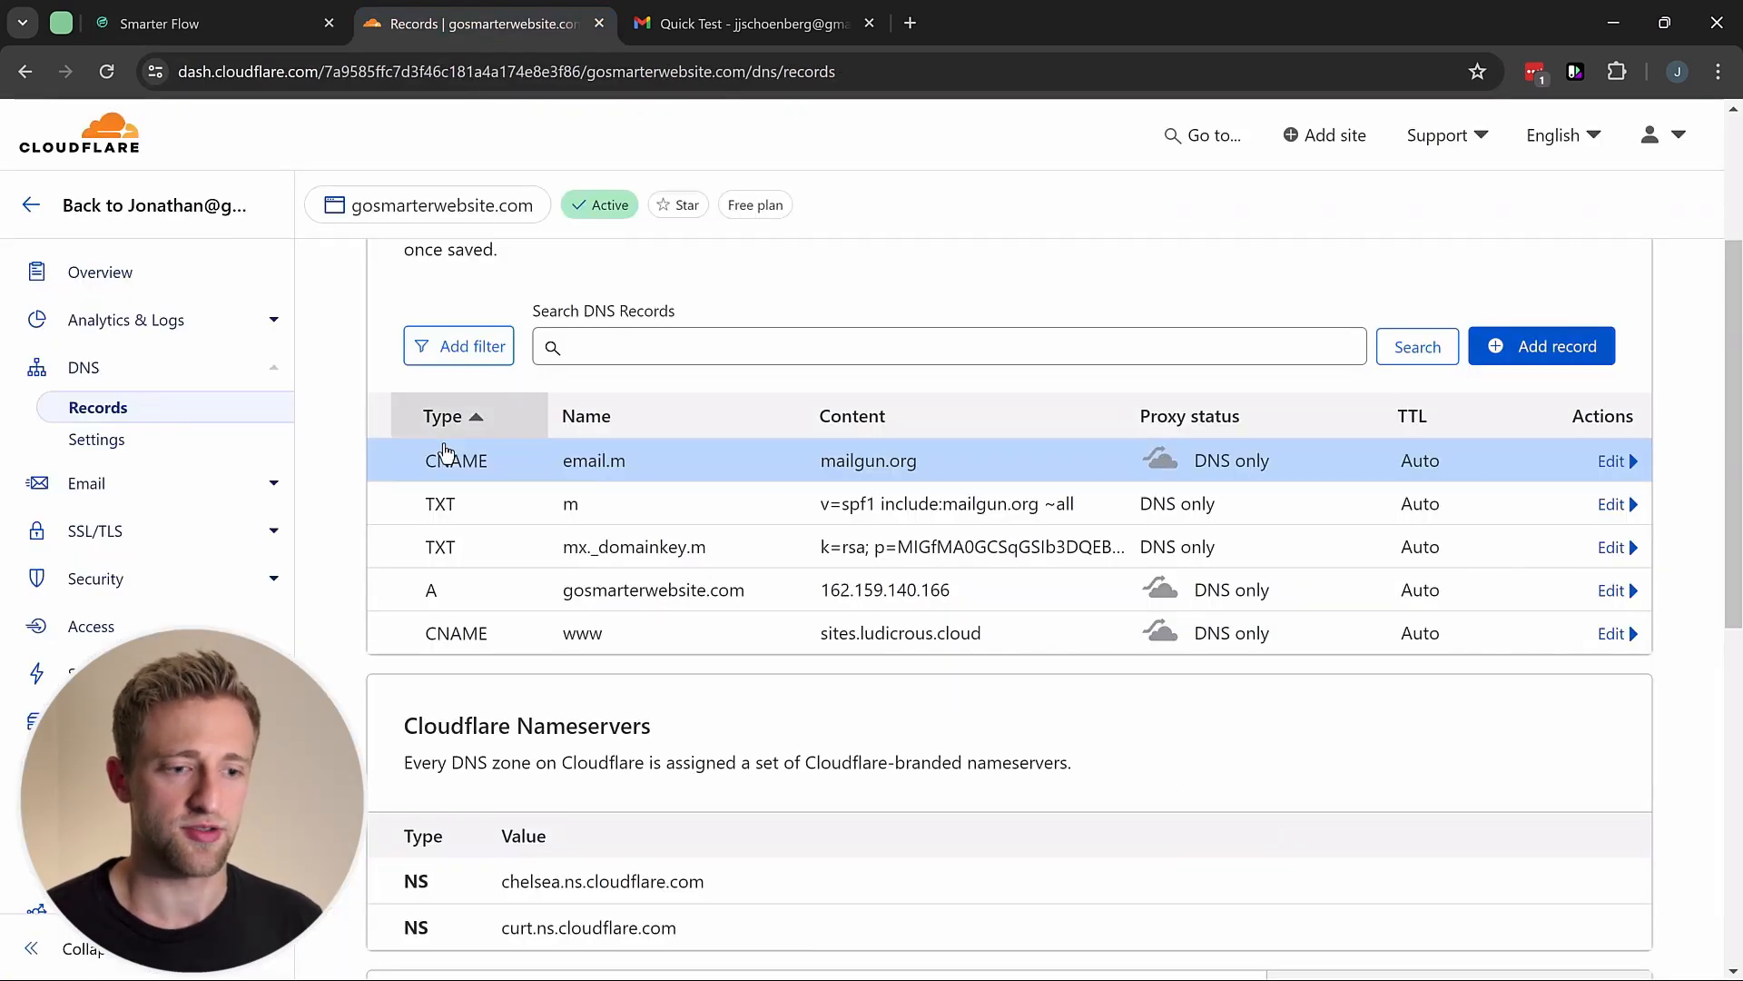
{"action": "left_click", "coordinate": [1535, 355]}
{"action": "left_click", "coordinate": [541, 500]}
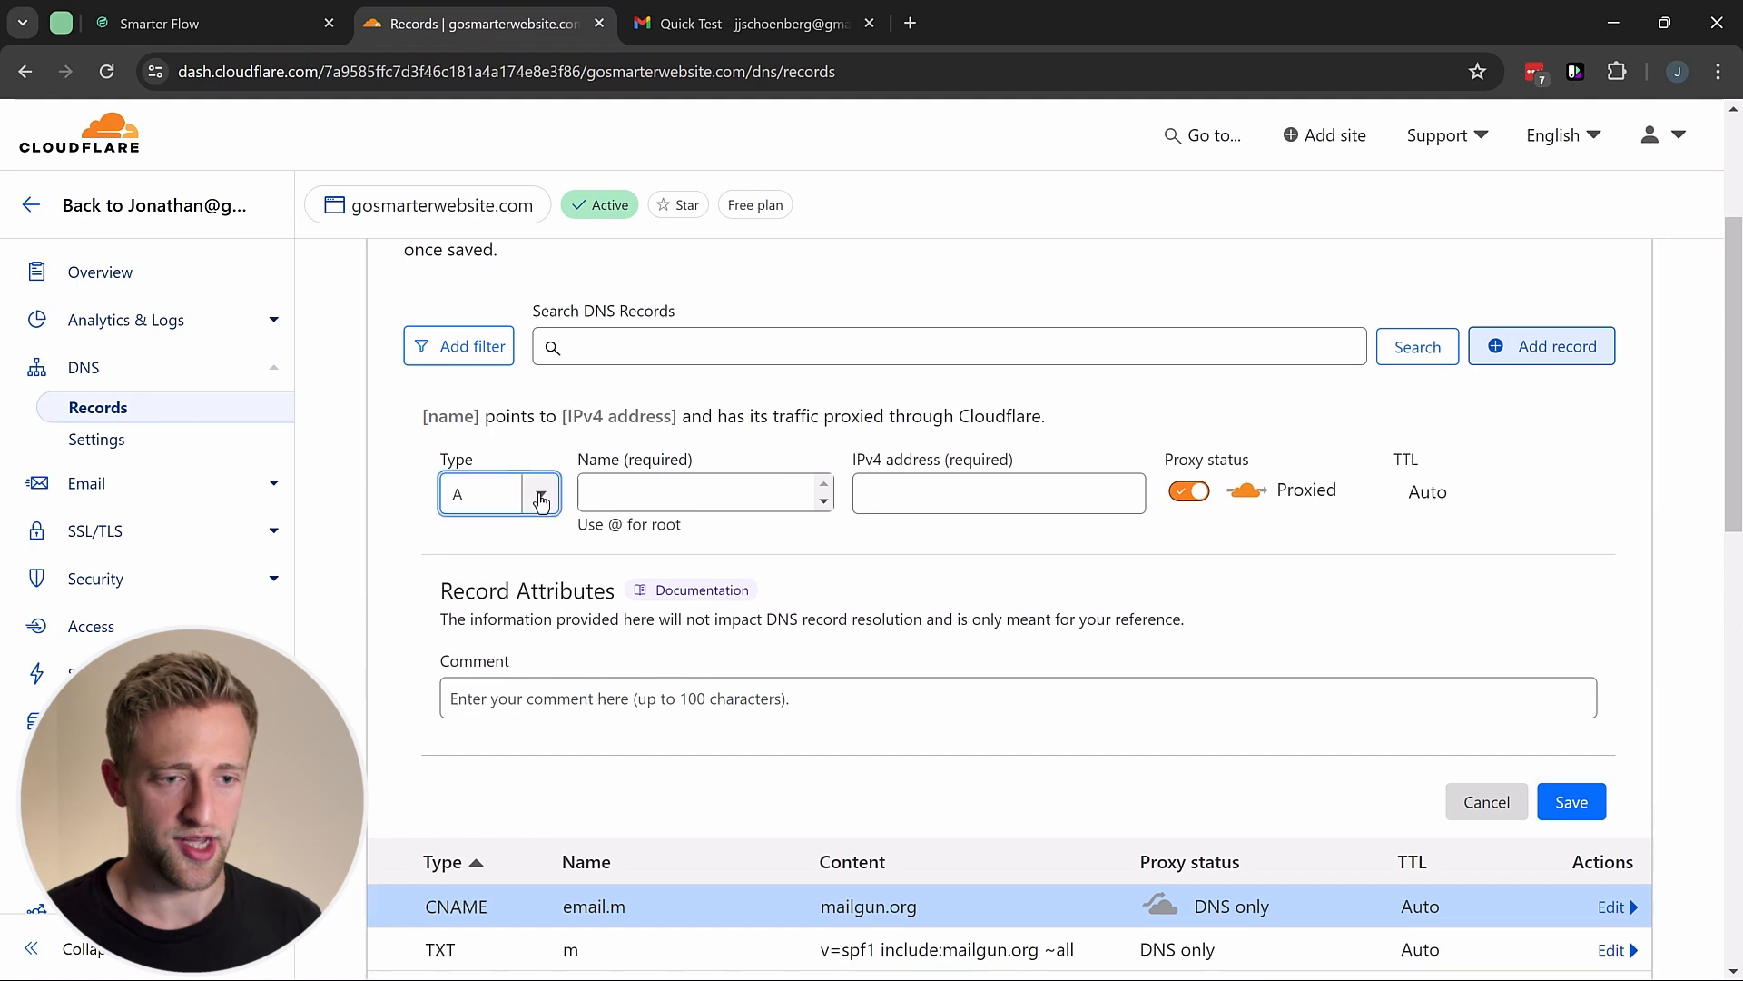
{"action": "scroll", "coordinate": [510, 607], "scroll_direction": "down", "scroll_amount": 4}
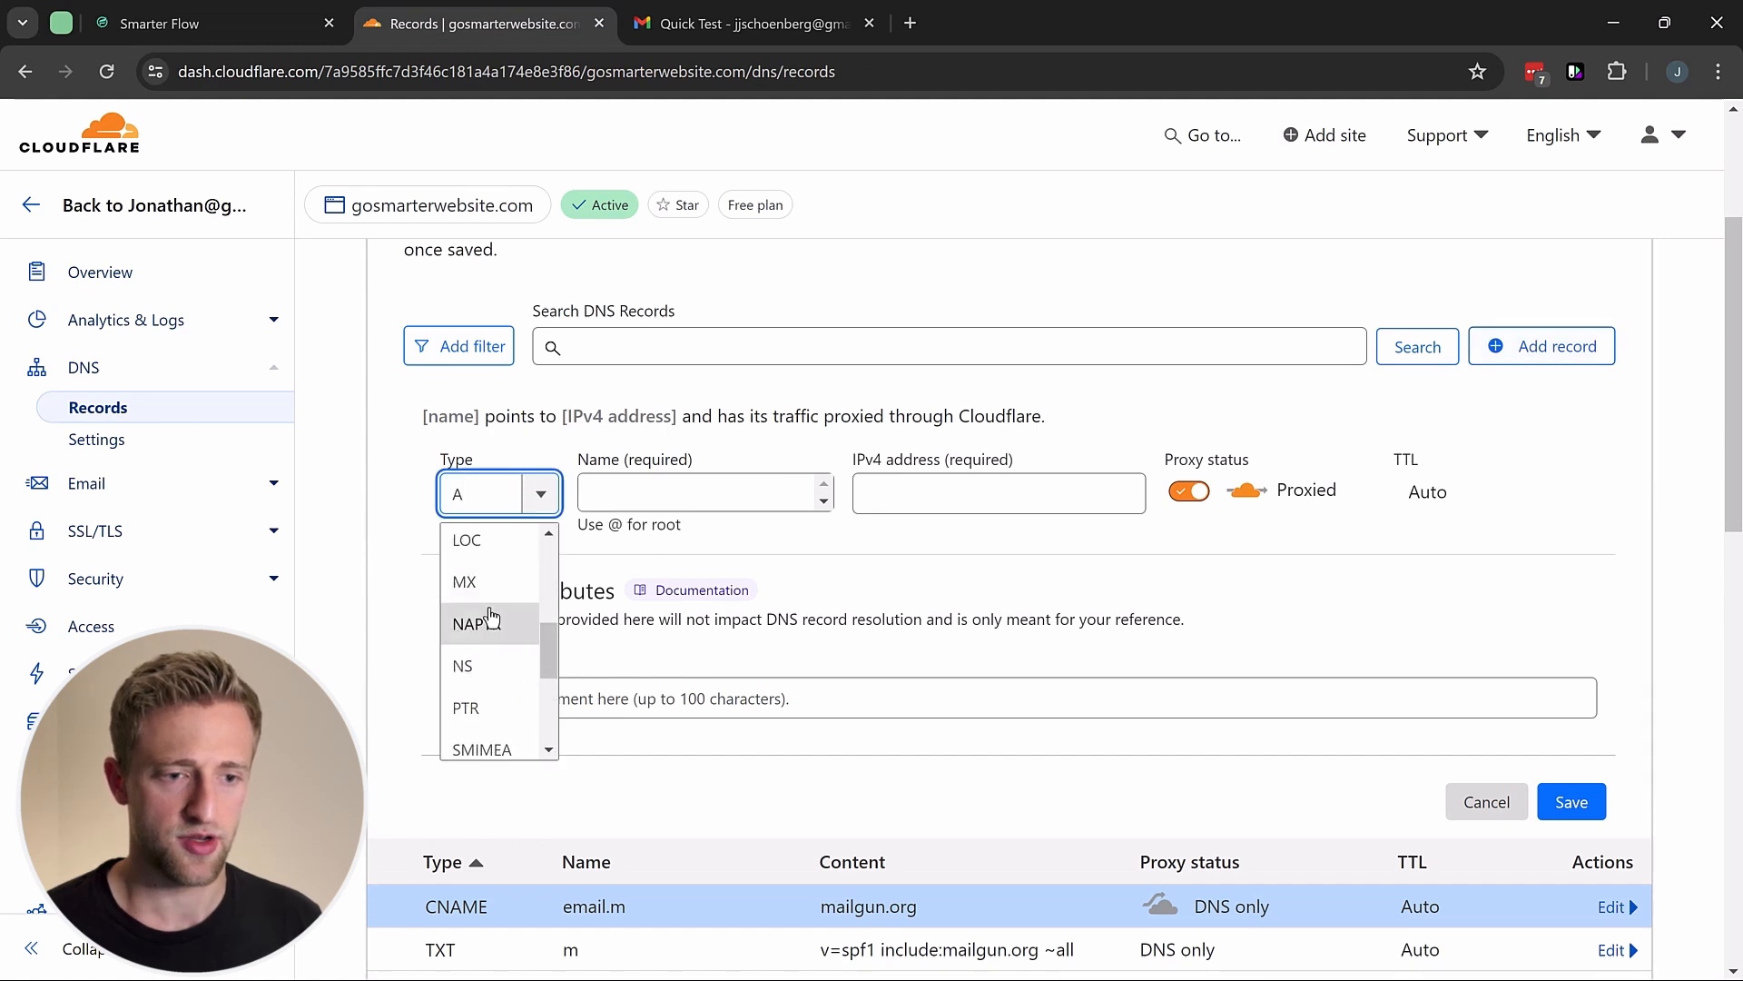
{"action": "left_click", "coordinate": [467, 581]}
{"action": "left_click", "coordinate": [621, 501]}
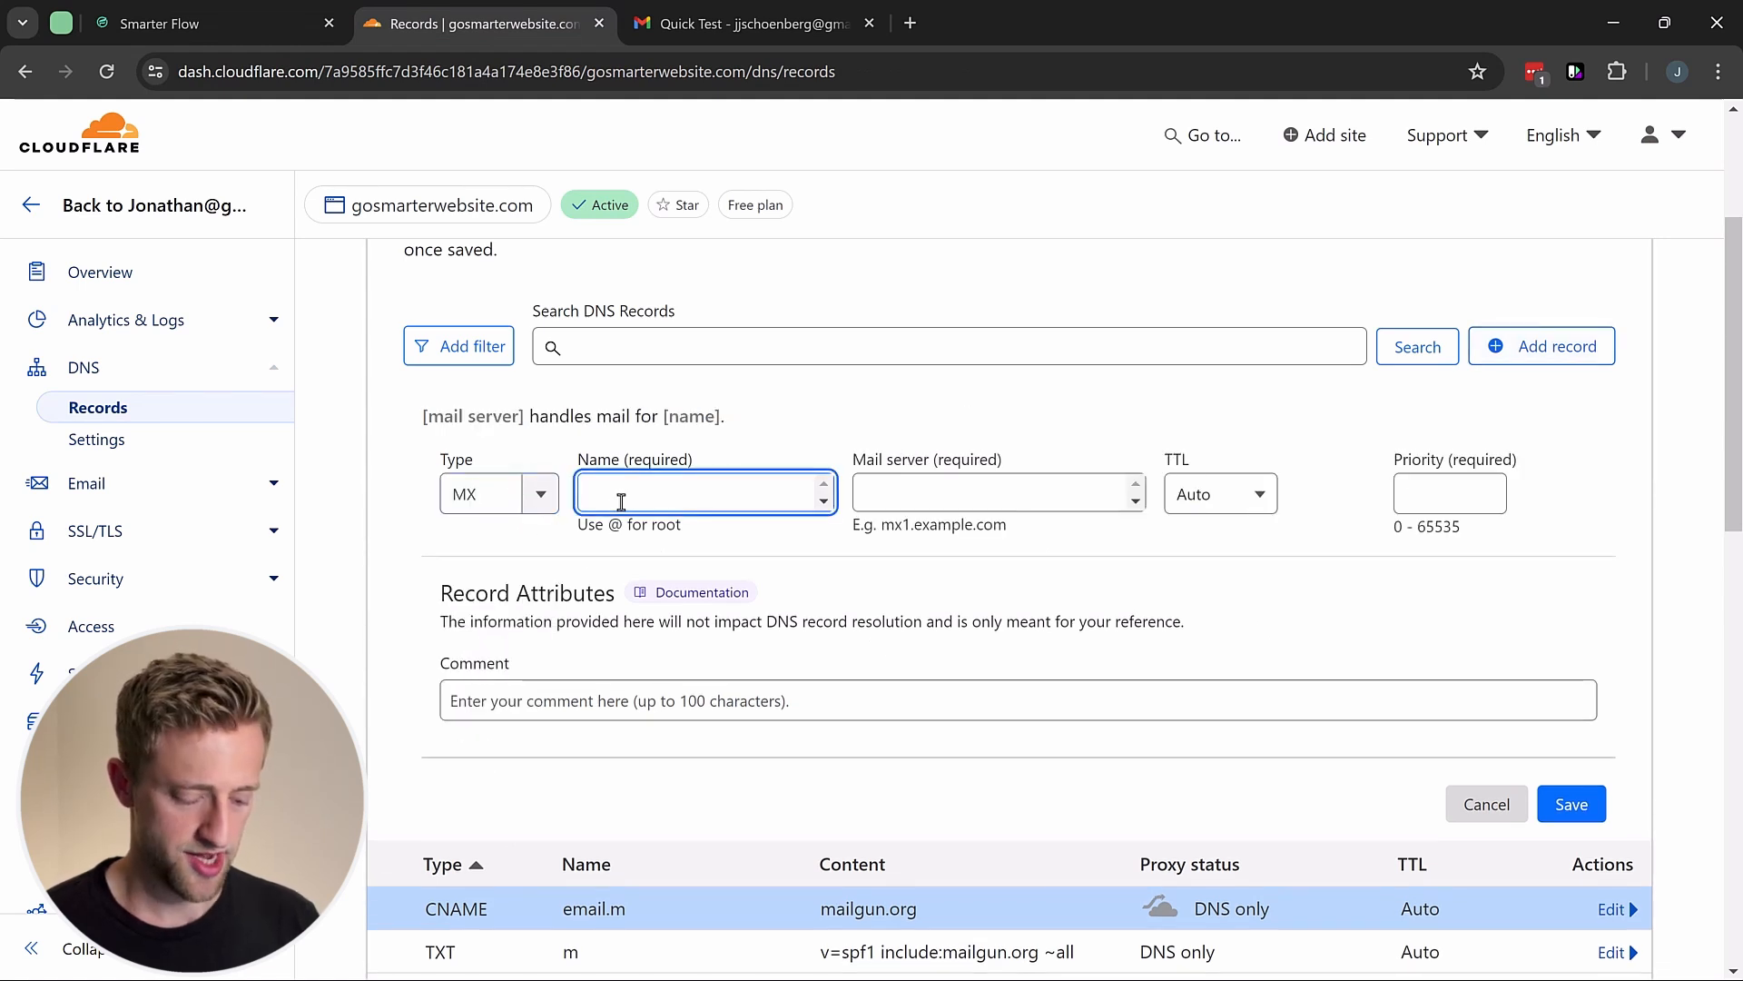
{"action": "type", "text": "m"}
{"action": "left_click", "coordinate": [879, 493]}
{"action": "key", "text": "ctrl+v"}
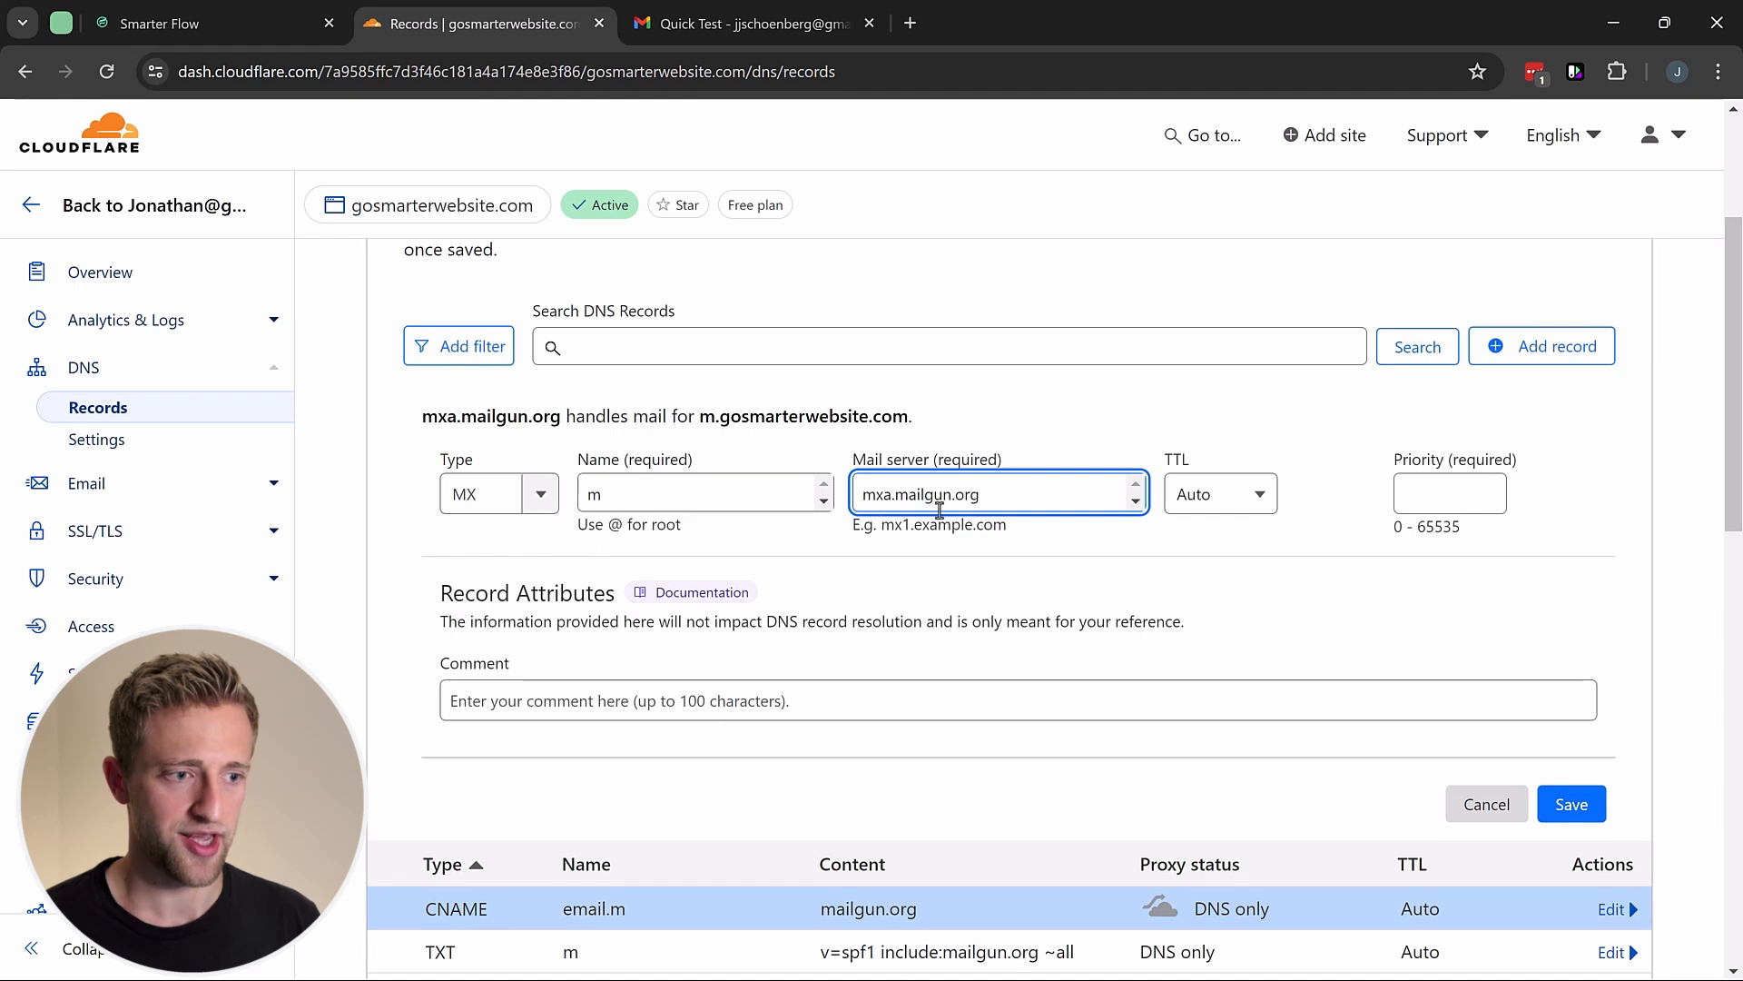
{"action": "left_click", "coordinate": [1418, 490]}
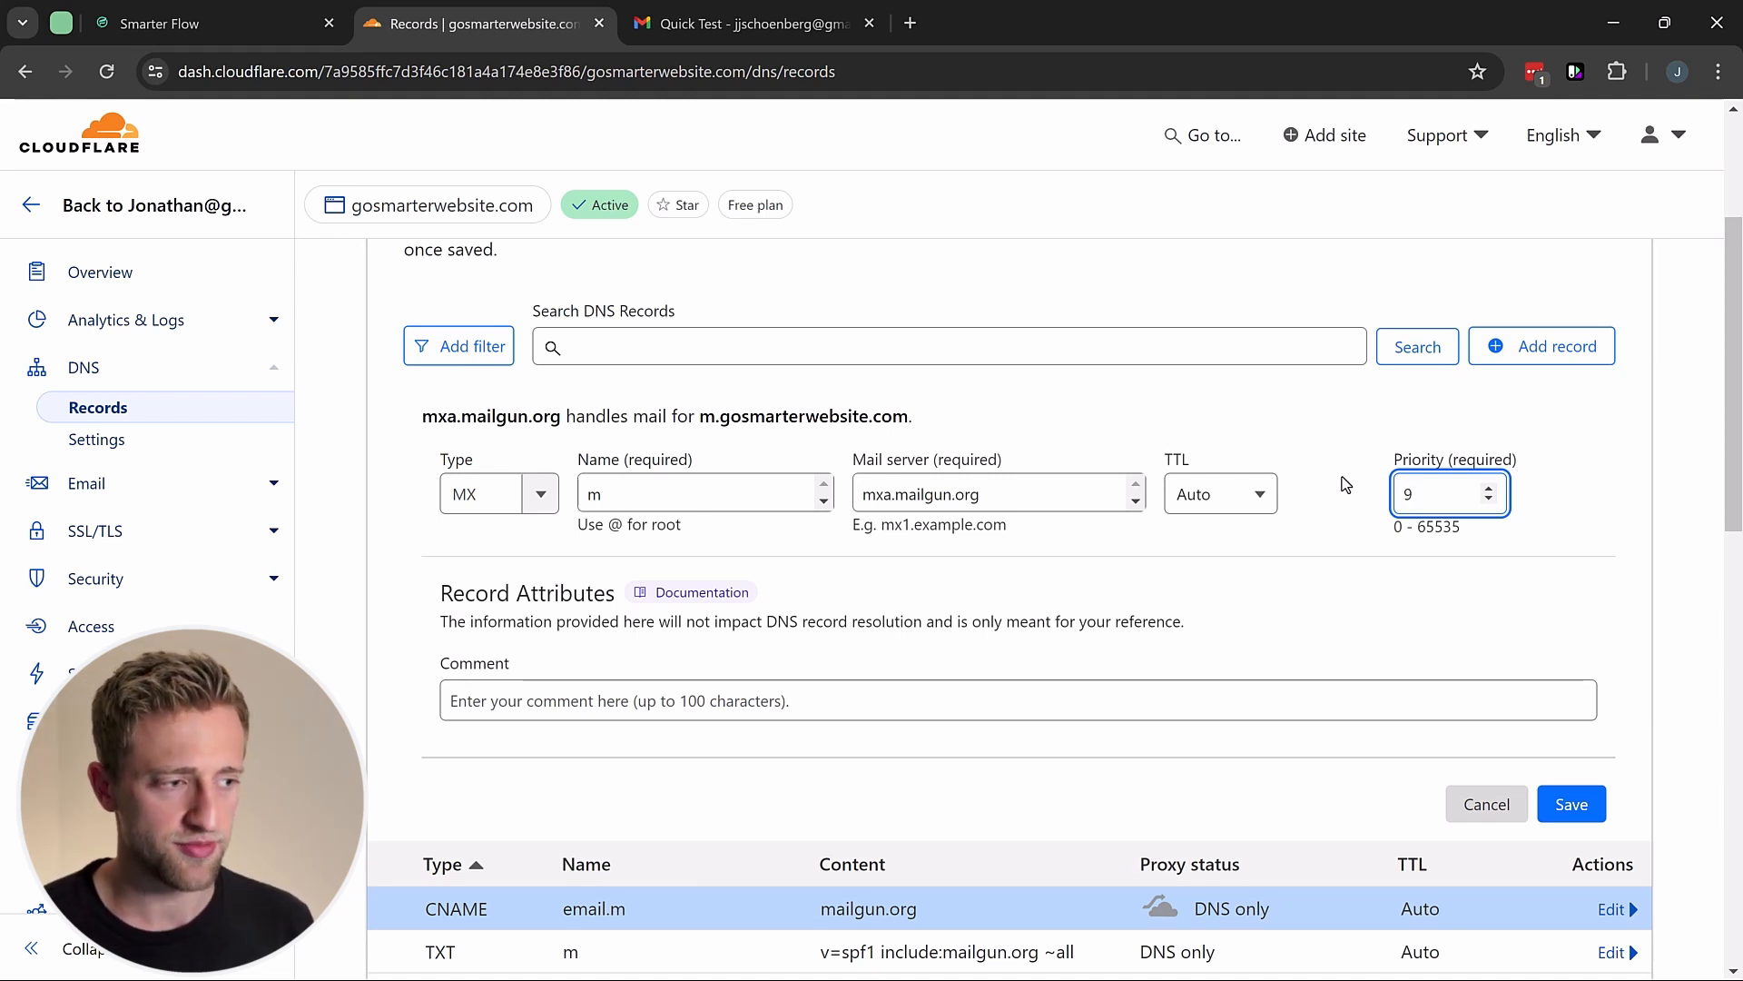
{"action": "left_click", "coordinate": [1347, 500]}
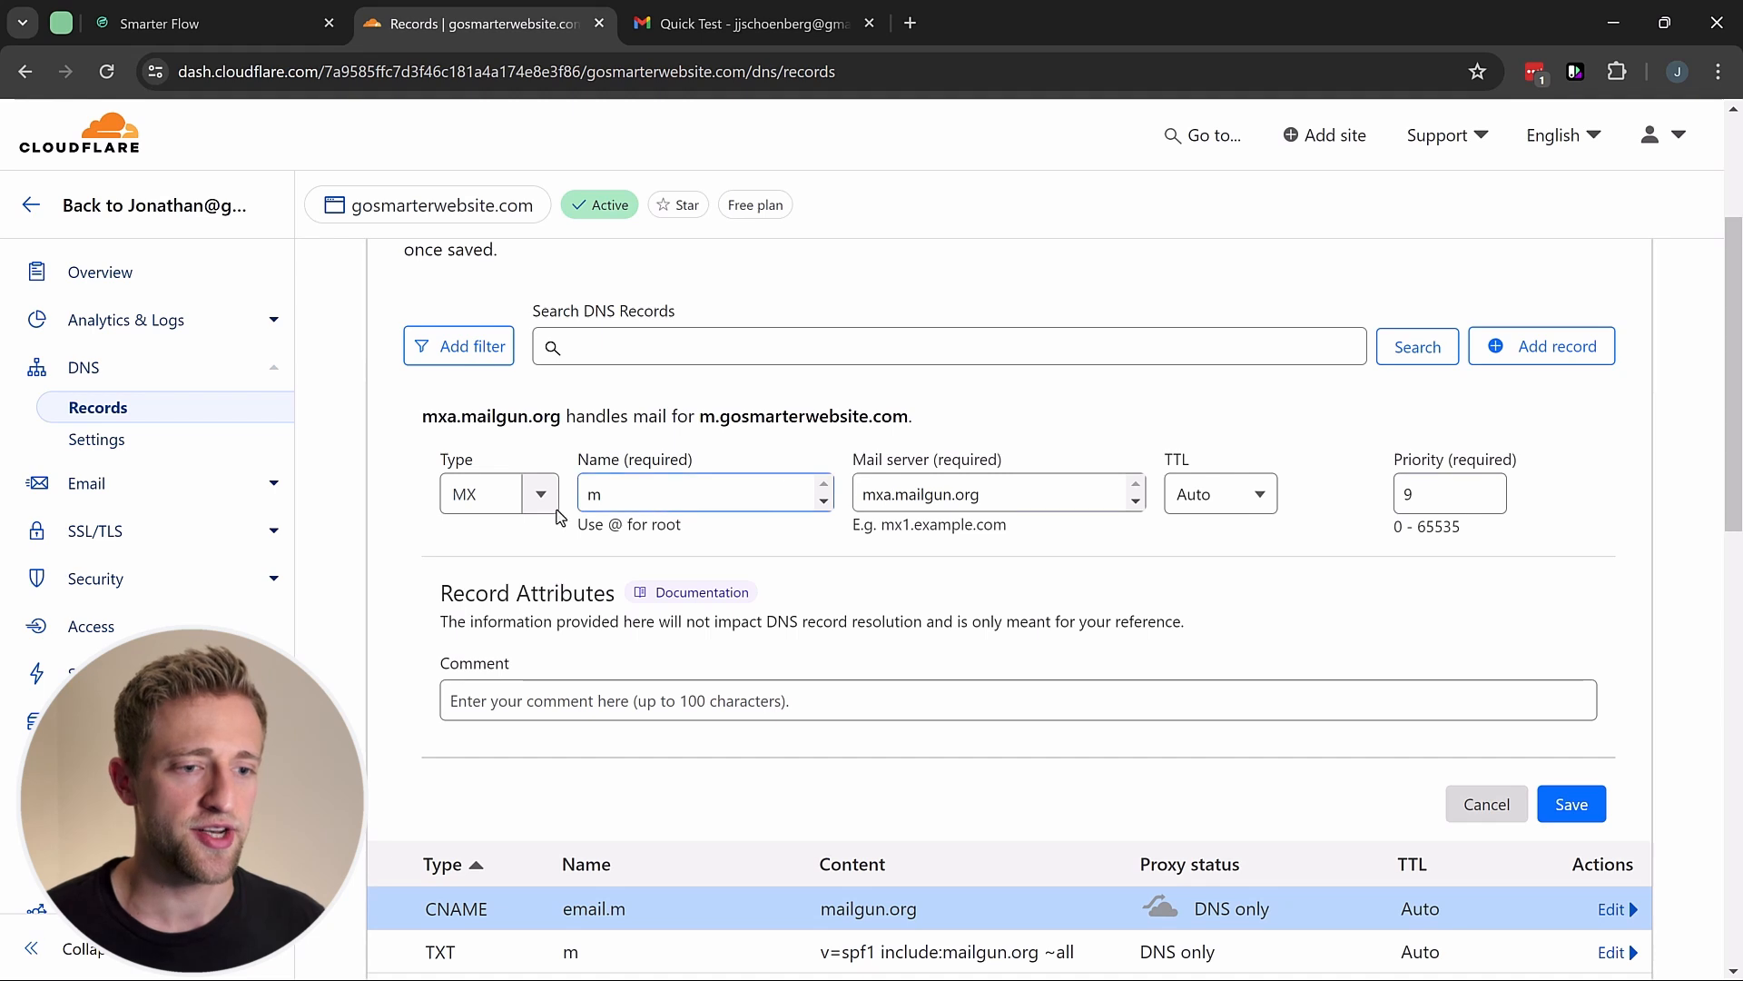
{"action": "left_click", "coordinate": [885, 502]}
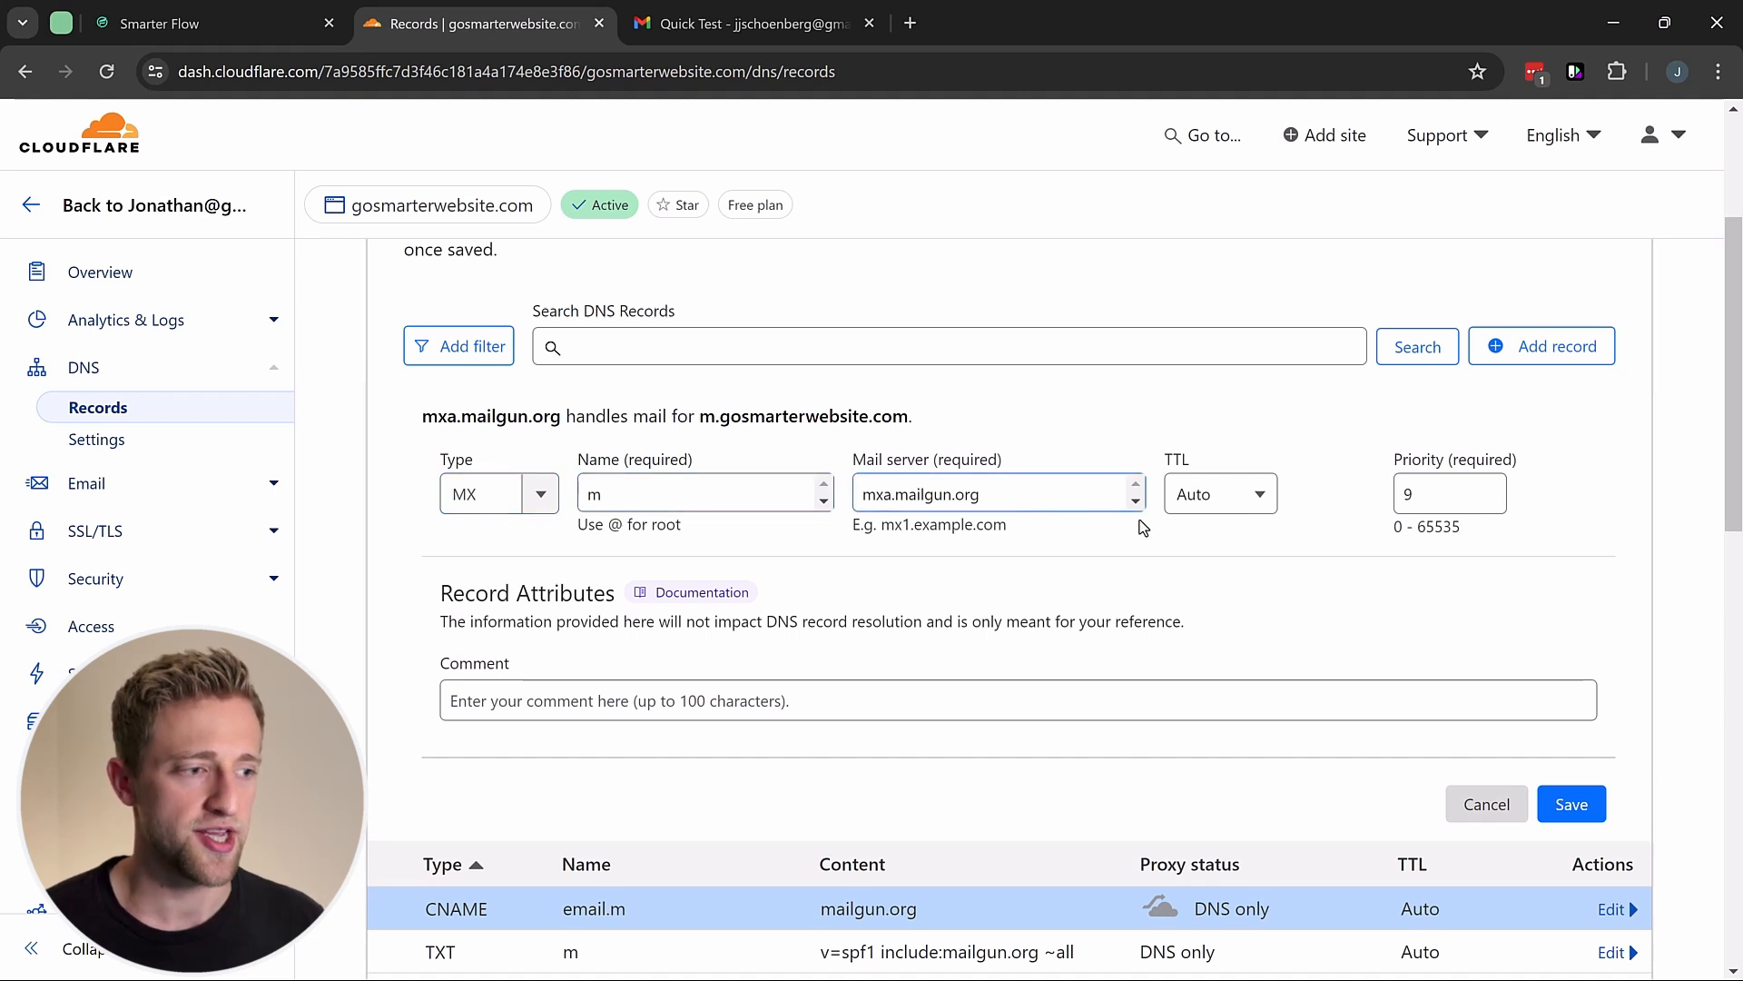
{"action": "left_click", "coordinate": [1568, 804]}
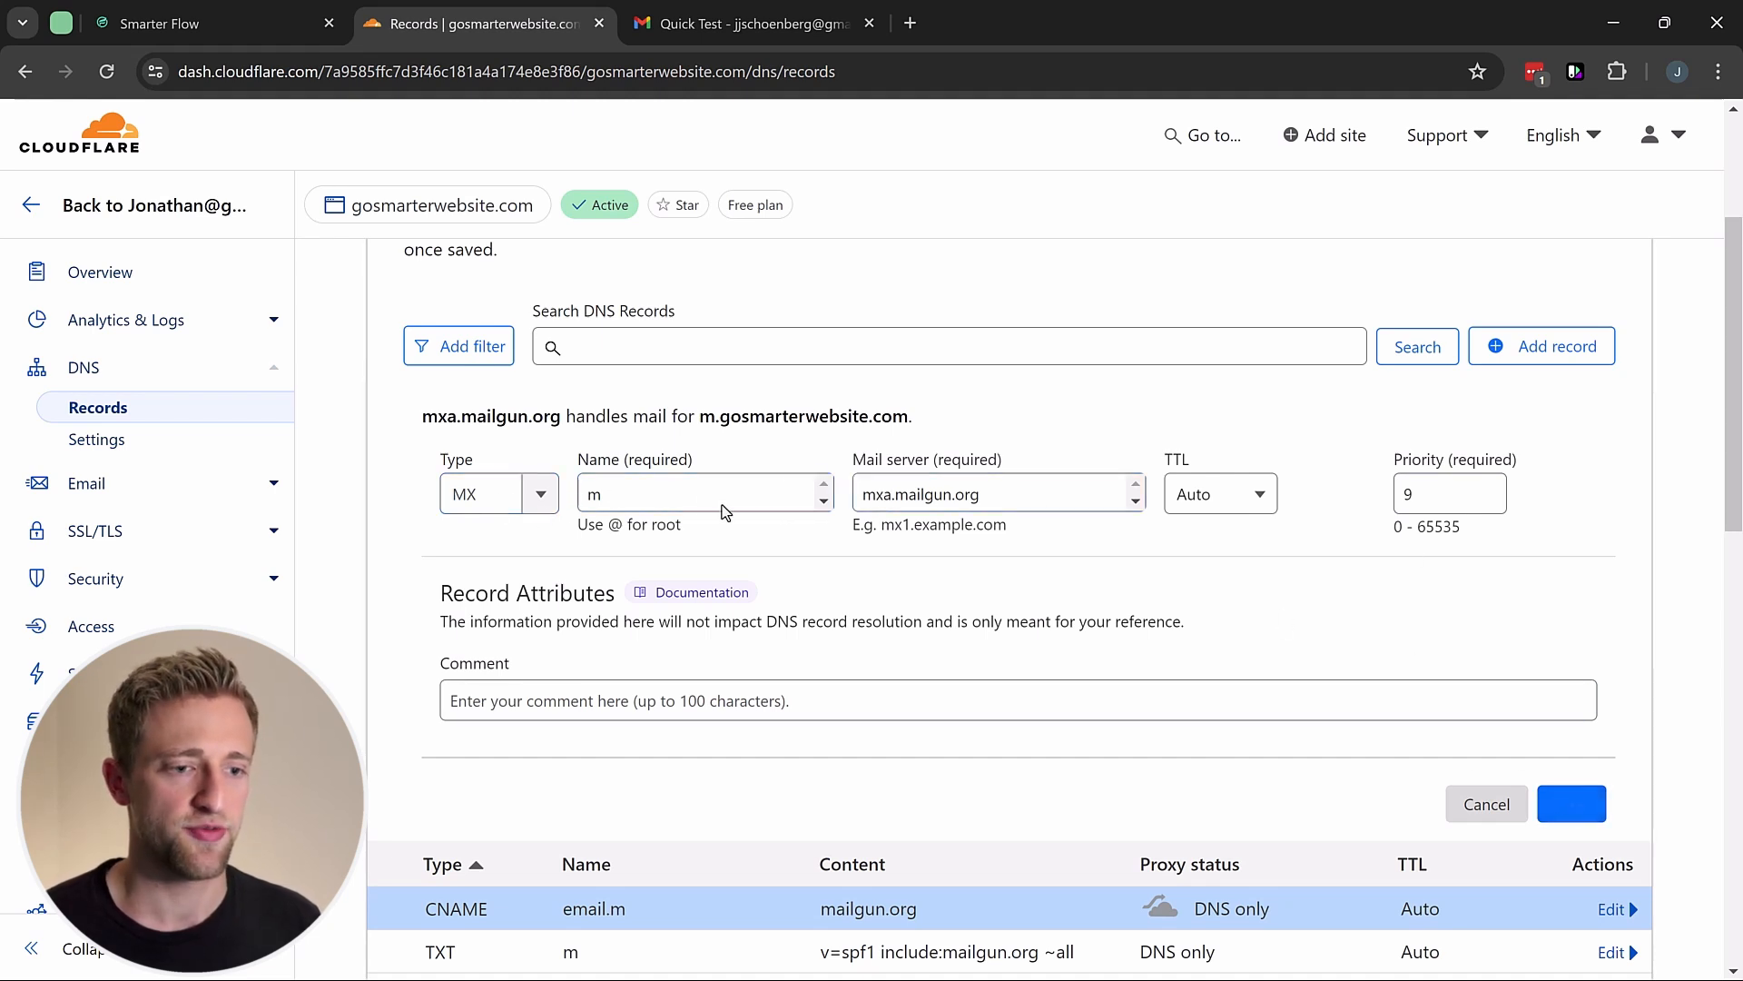
Step: Add a second MX record for m pointing to mxb.mailgun.org with priority 9
{"action": "left_click", "coordinate": [1548, 358]}
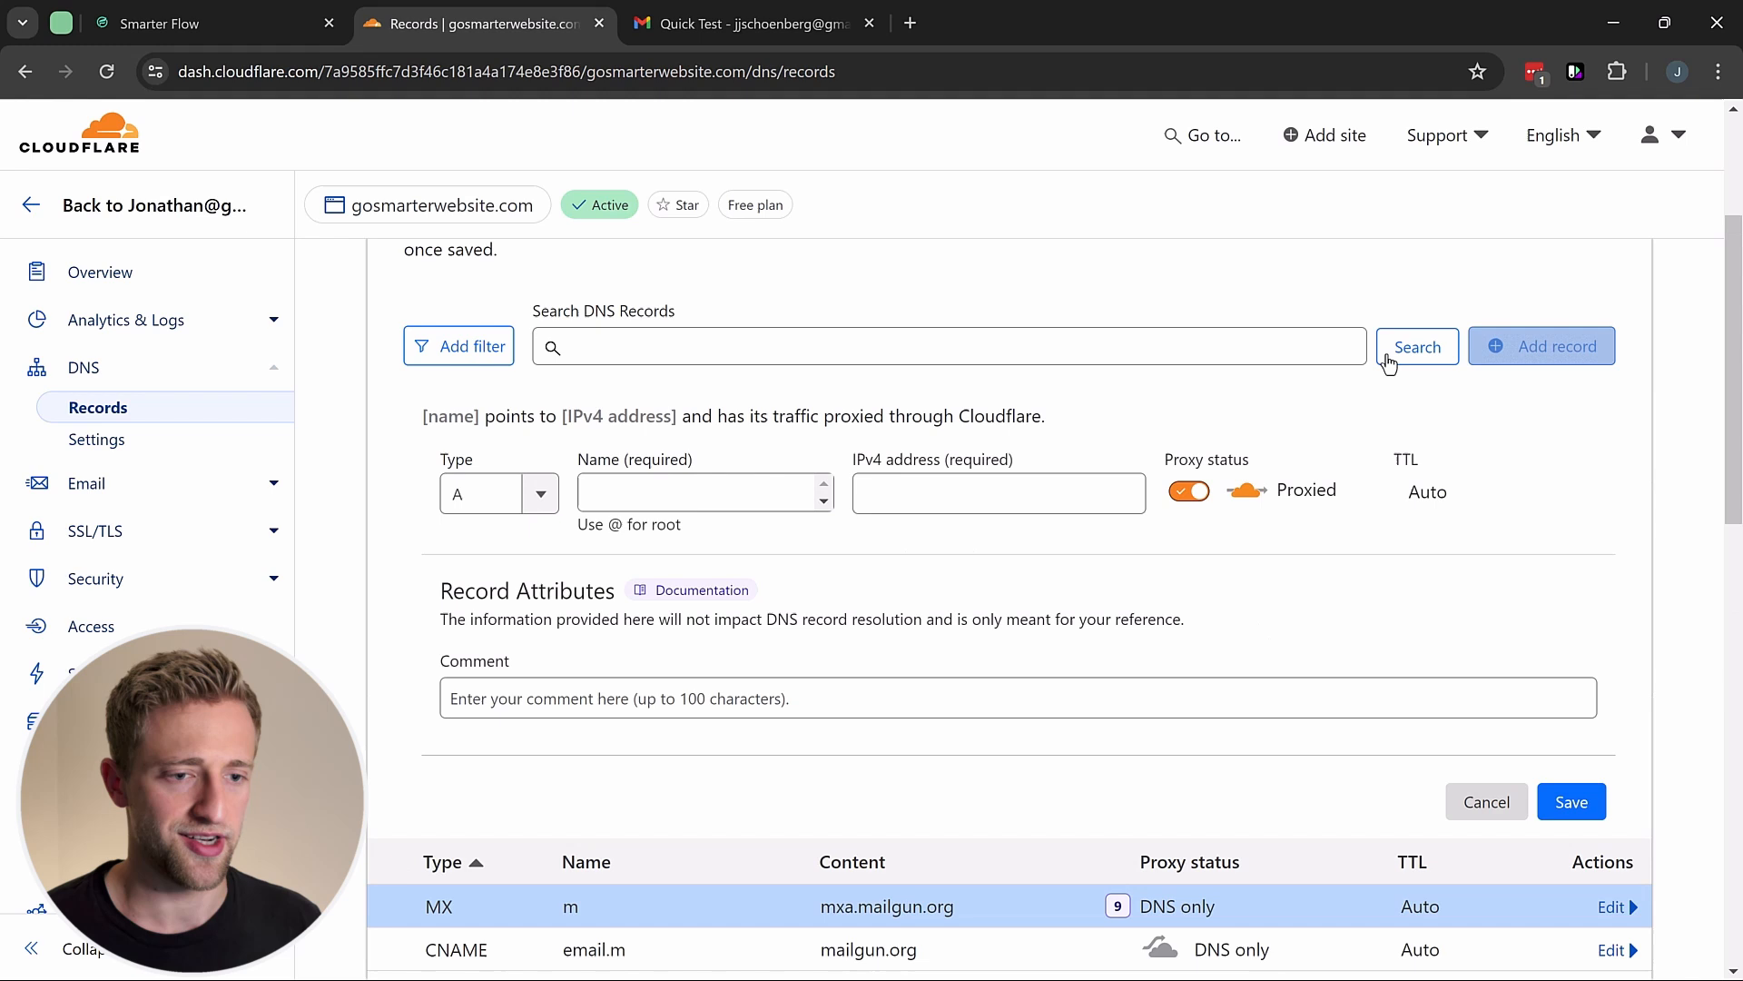
{"action": "left_click", "coordinate": [545, 498]}
{"action": "type", "text": "m"}
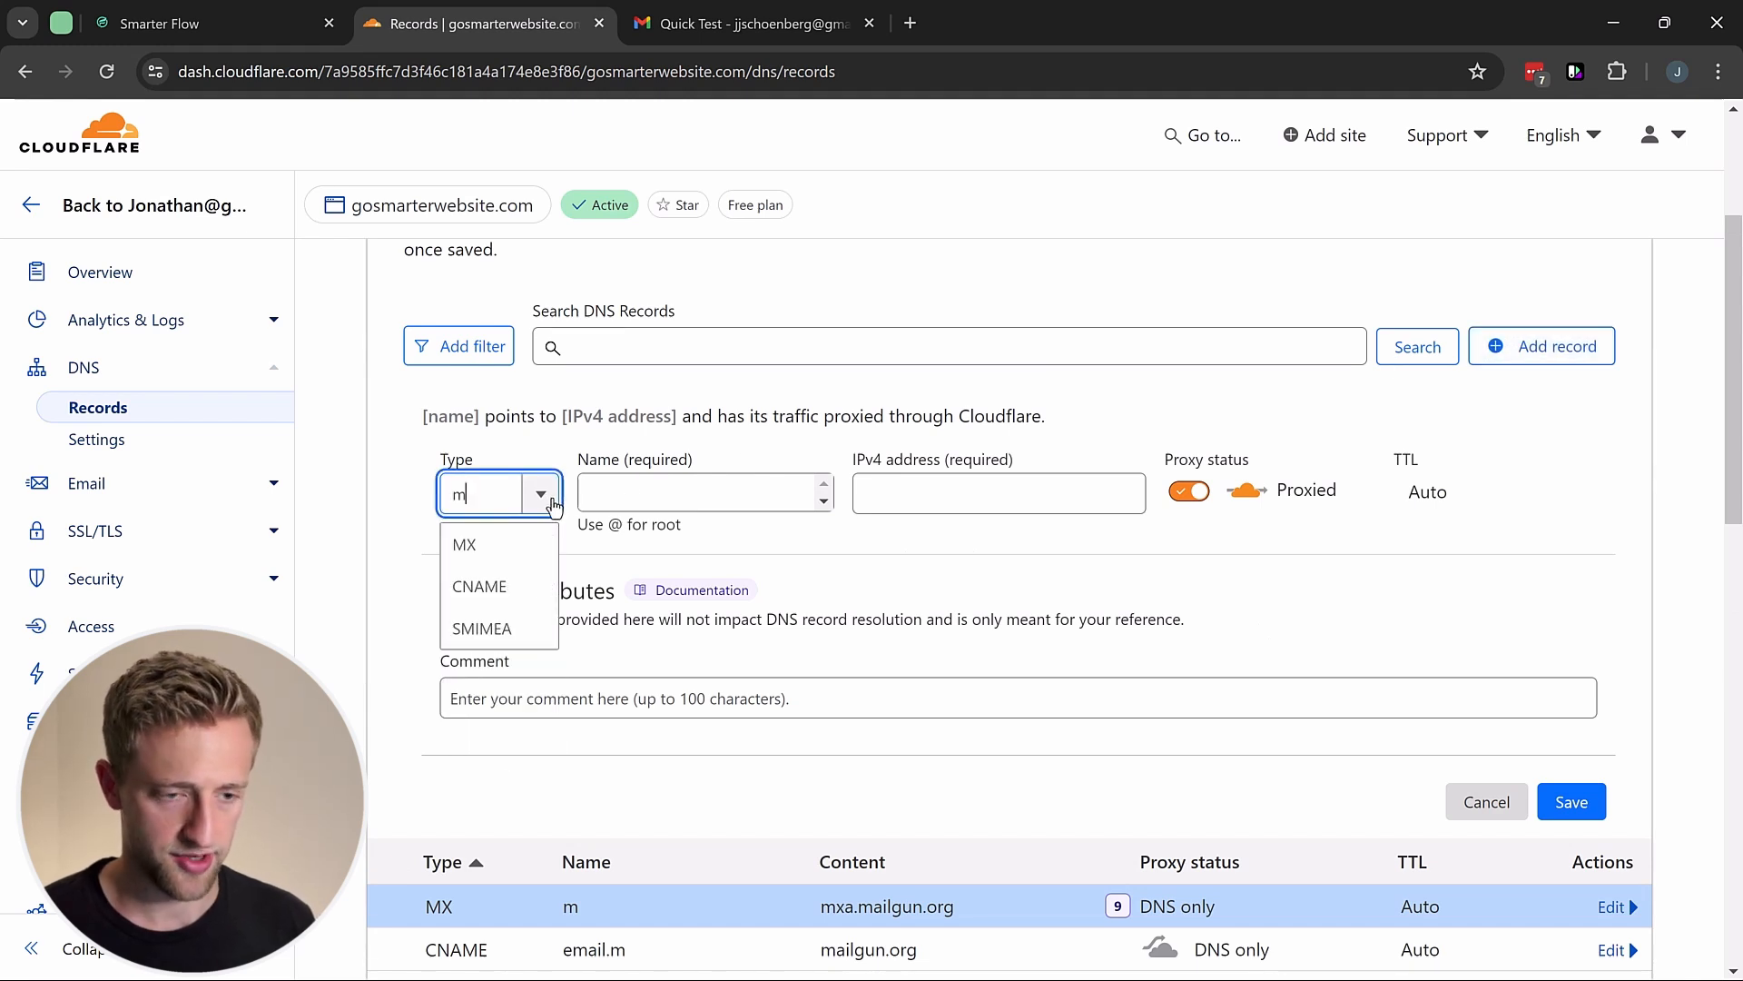
{"action": "type", "text": "x"}
{"action": "key", "text": "Return"}
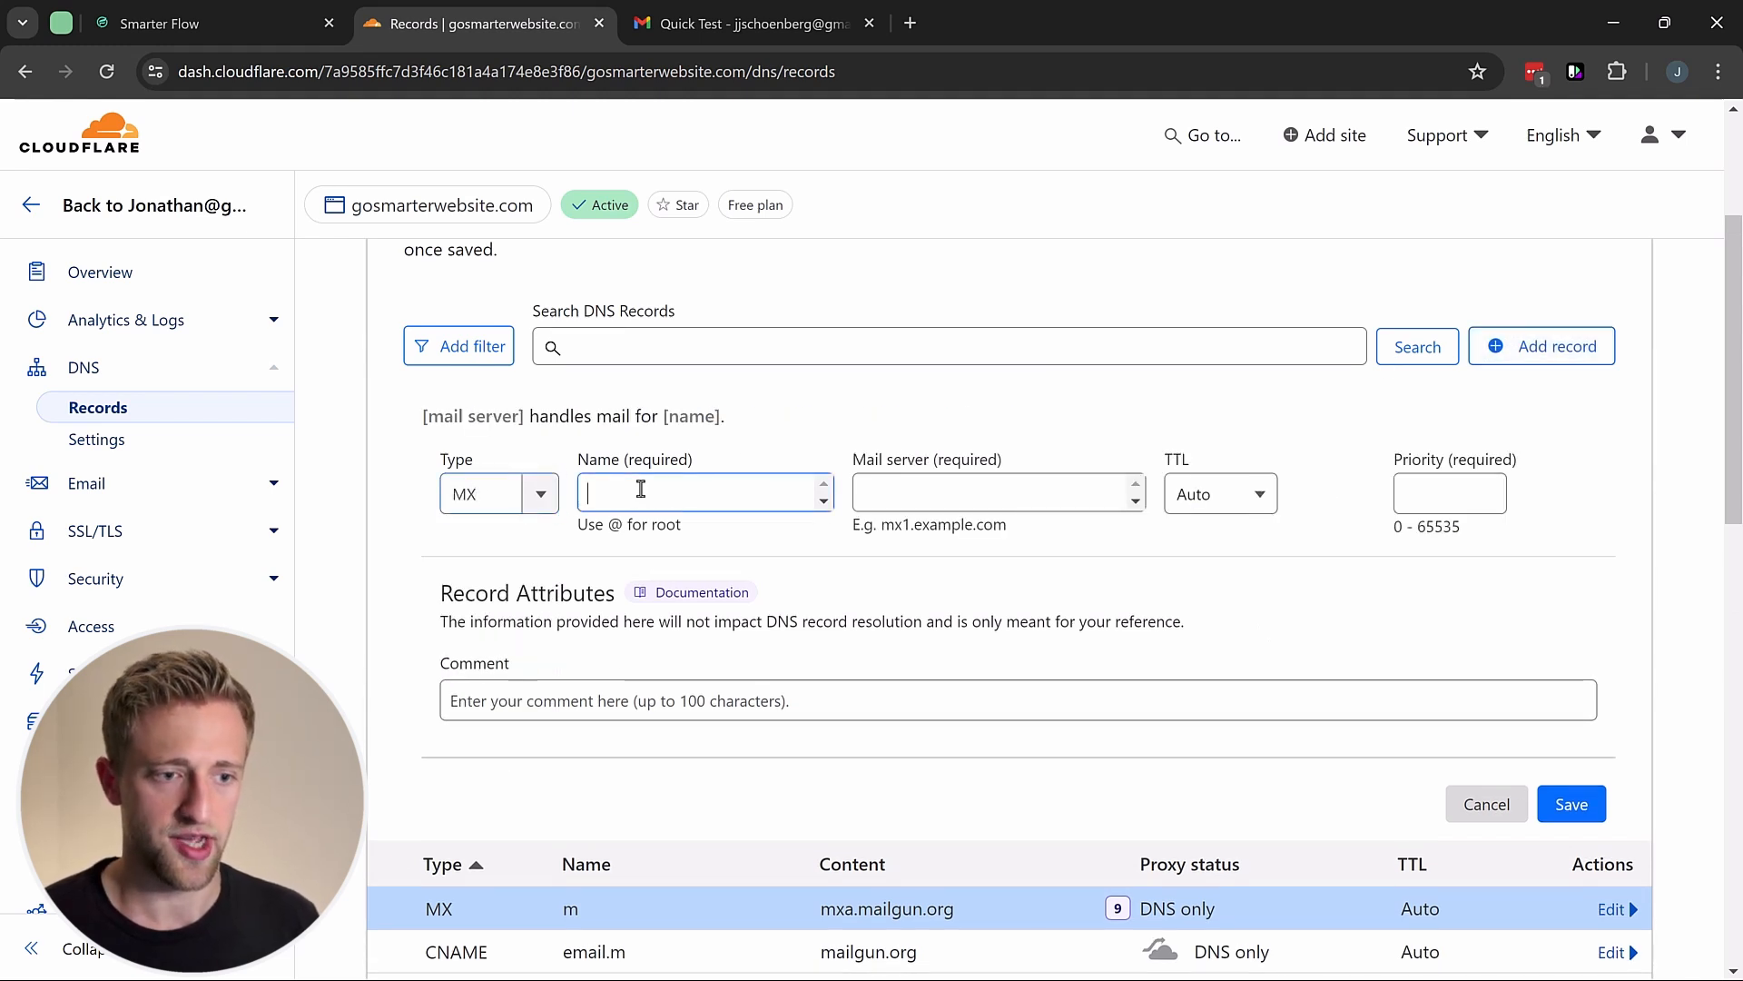
{"action": "left_click", "coordinate": [640, 488]}
{"action": "type", "text": "m"}
{"action": "left_click", "coordinate": [888, 494]}
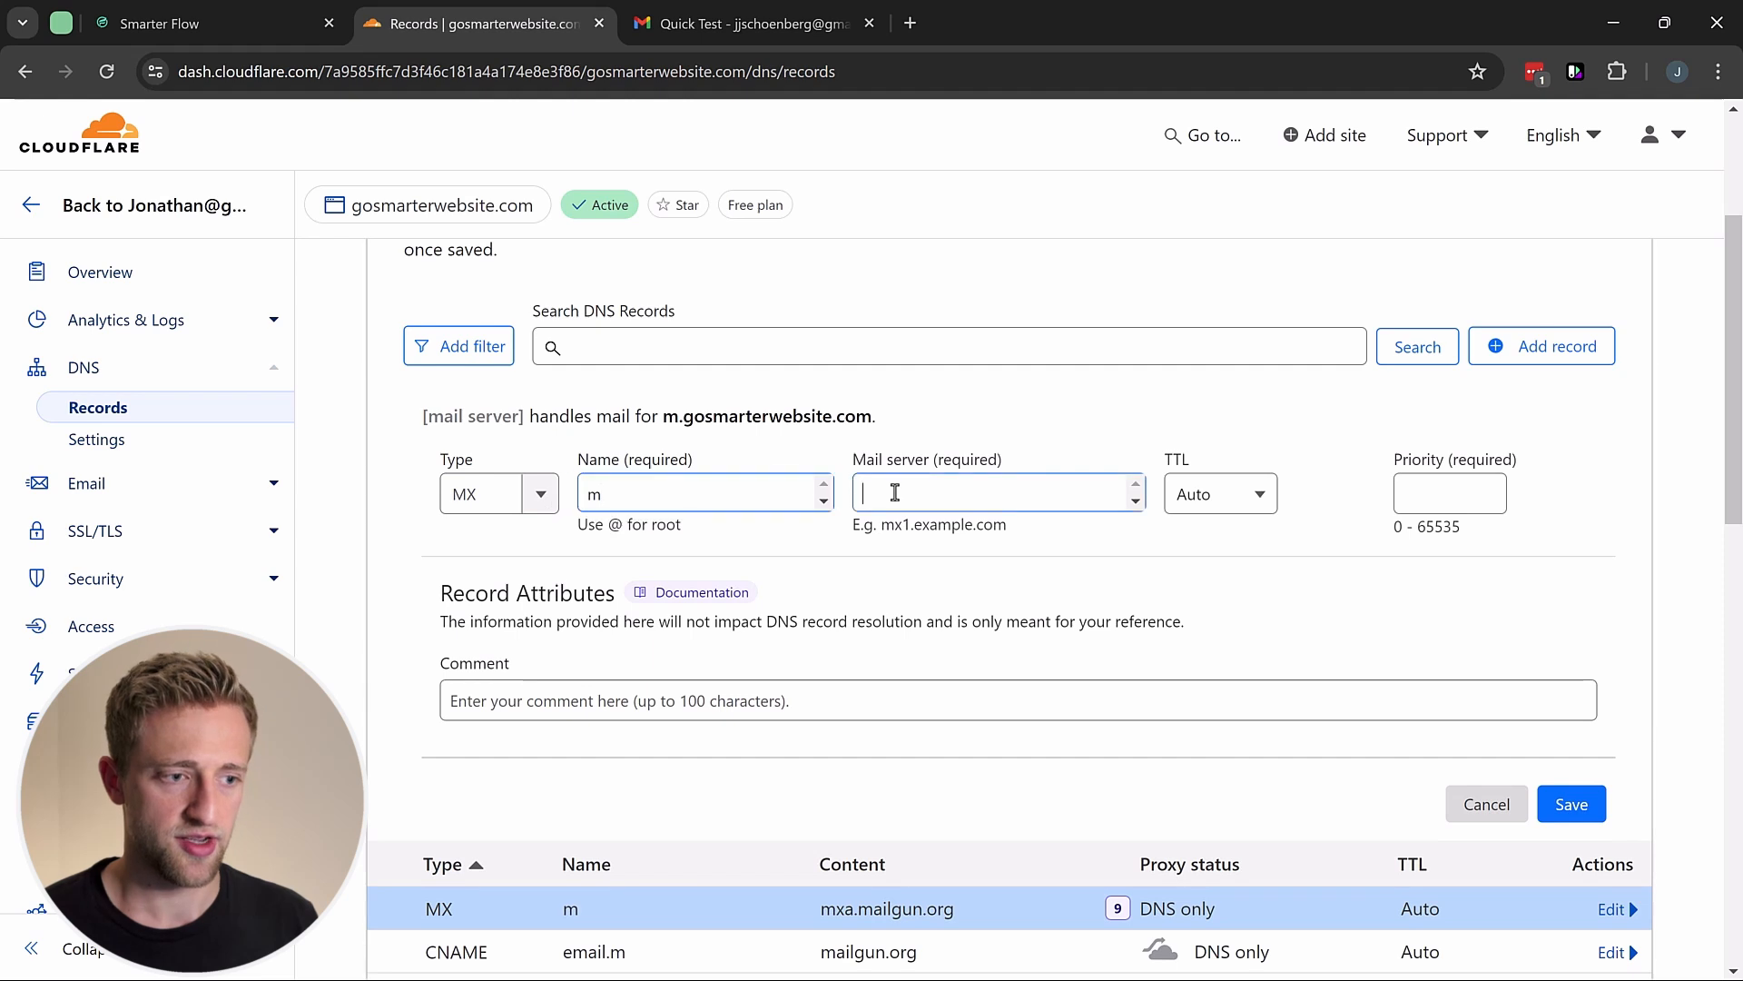
{"action": "key", "text": "ctrl+v"}
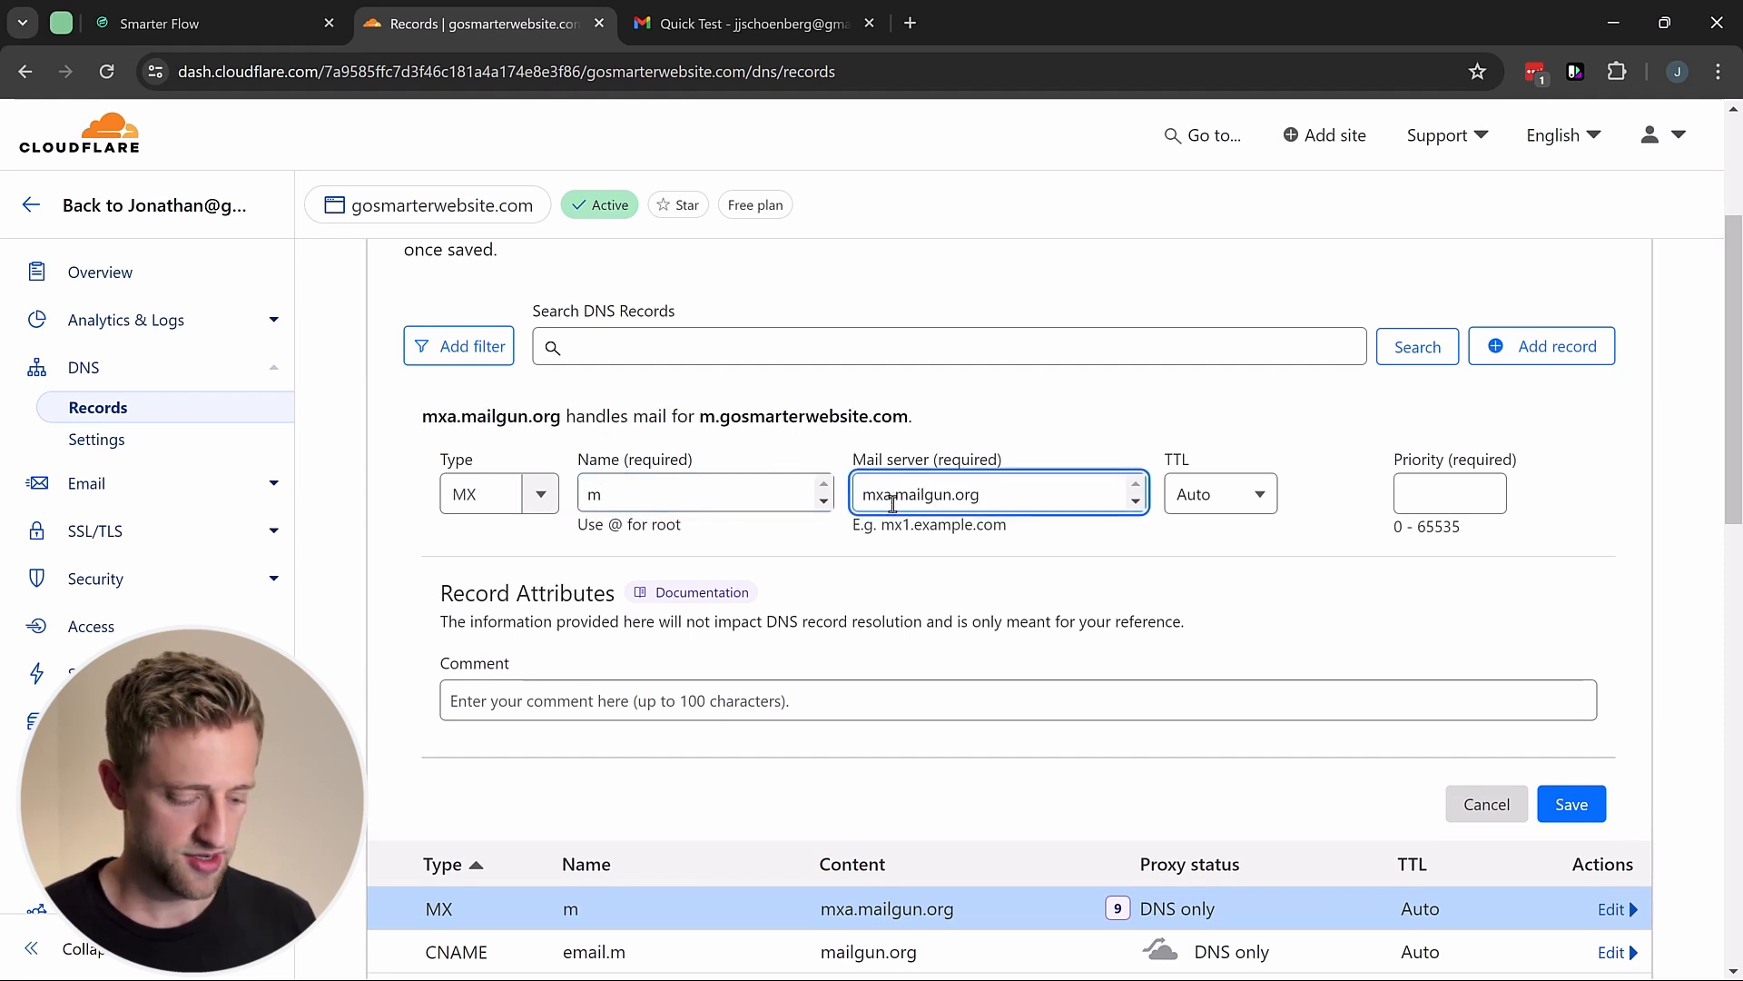
{"action": "left_click", "coordinate": [893, 494]}
{"action": "key", "text": "BackSpace"}
{"action": "type", "text": "b"}
{"action": "left_click", "coordinate": [1450, 494]}
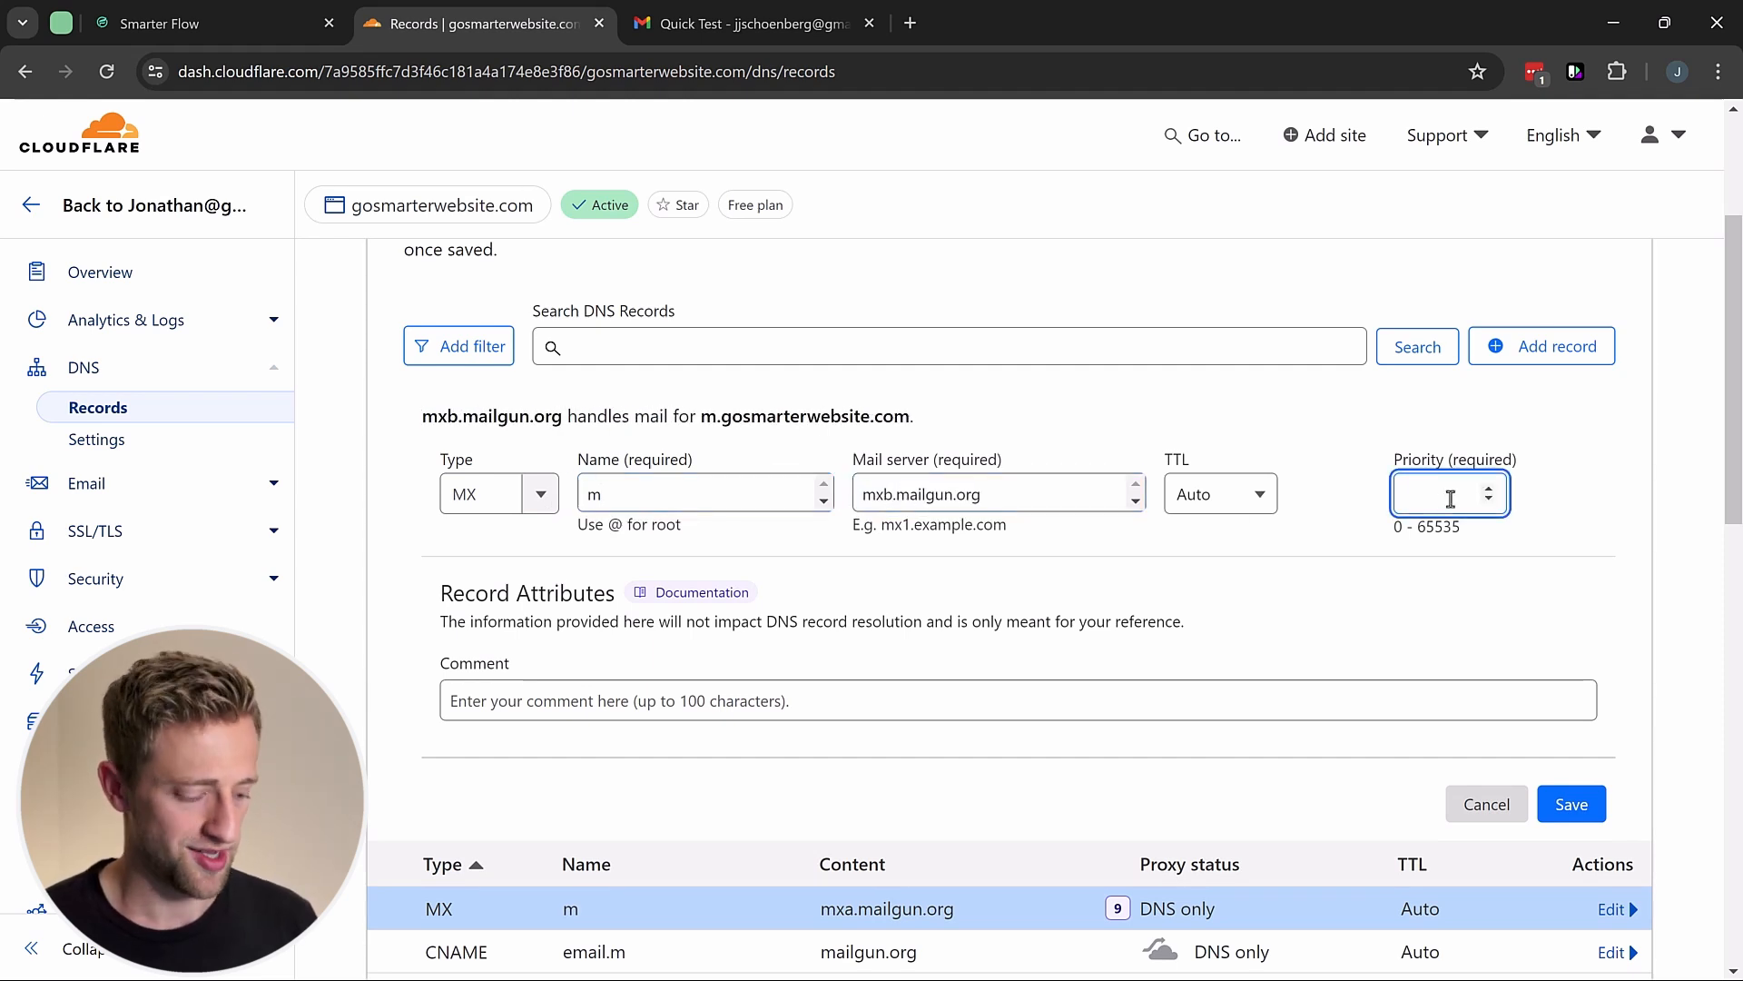
{"action": "left_click", "coordinate": [1290, 537]}
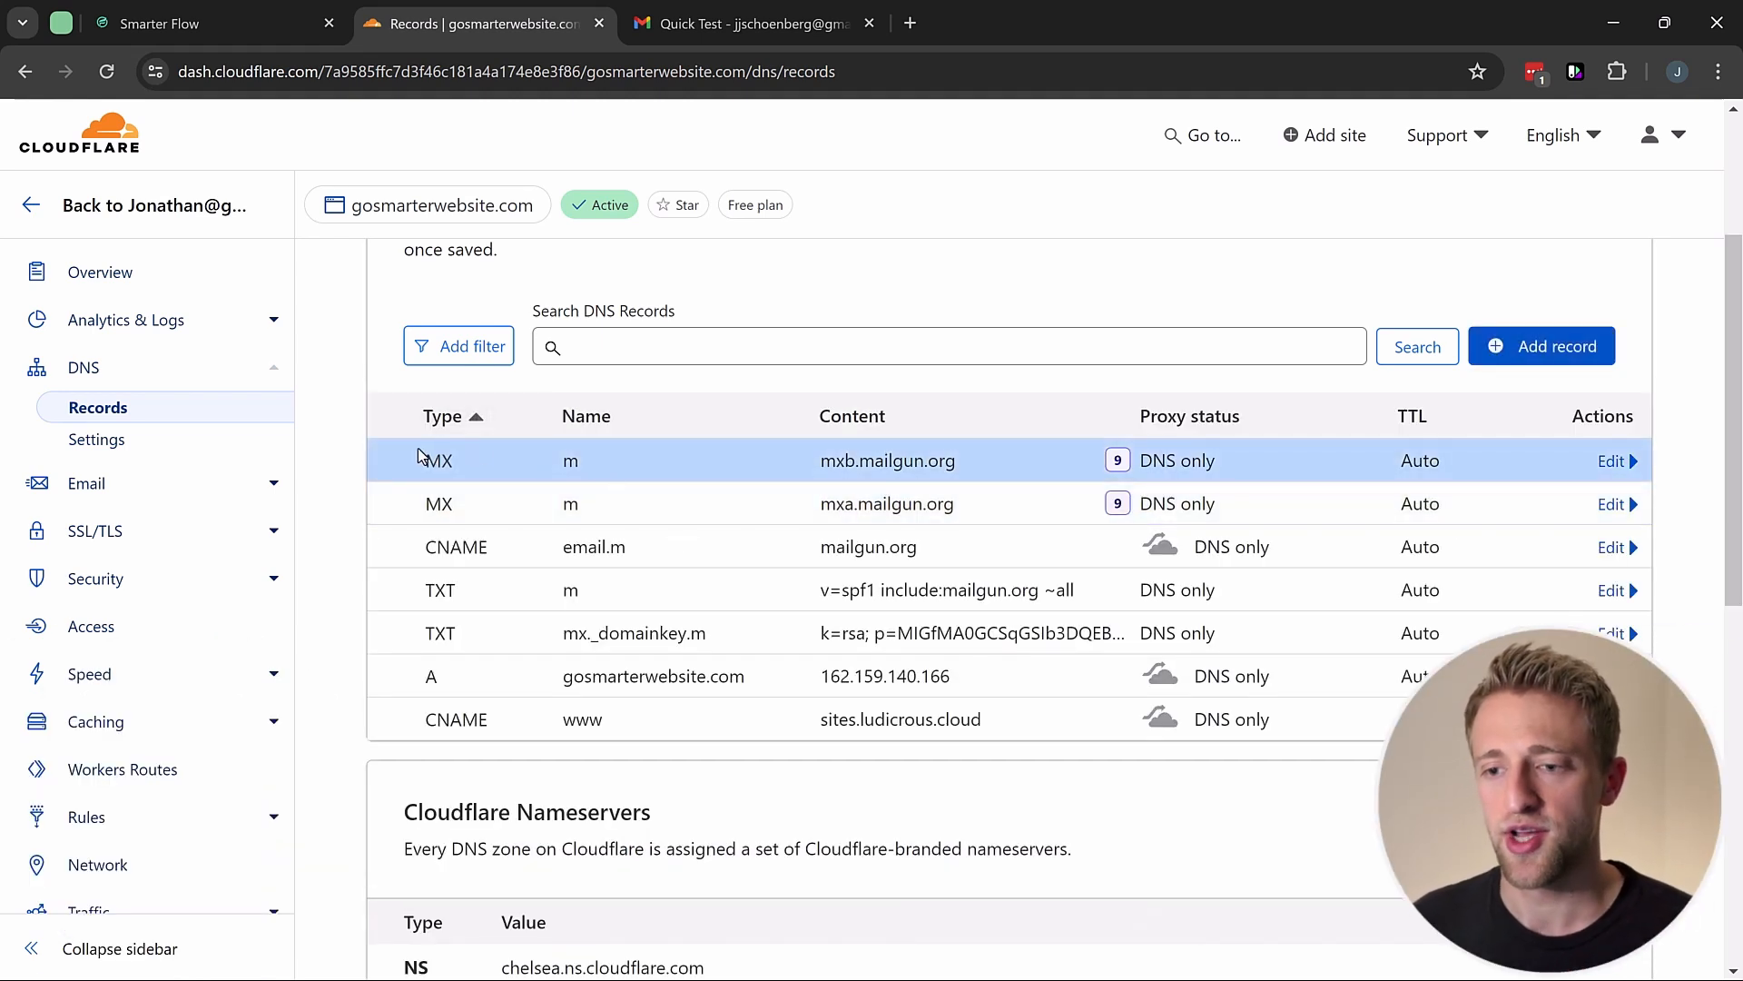
{"action": "left_click_drag", "start_coordinate": [420, 454], "coordinate": [1008, 635]}
Step: Submit the m.gosmarterwebsite.com DNS records for verification in Smarter Flow
{"action": "left_click", "coordinate": [1031, 757]}
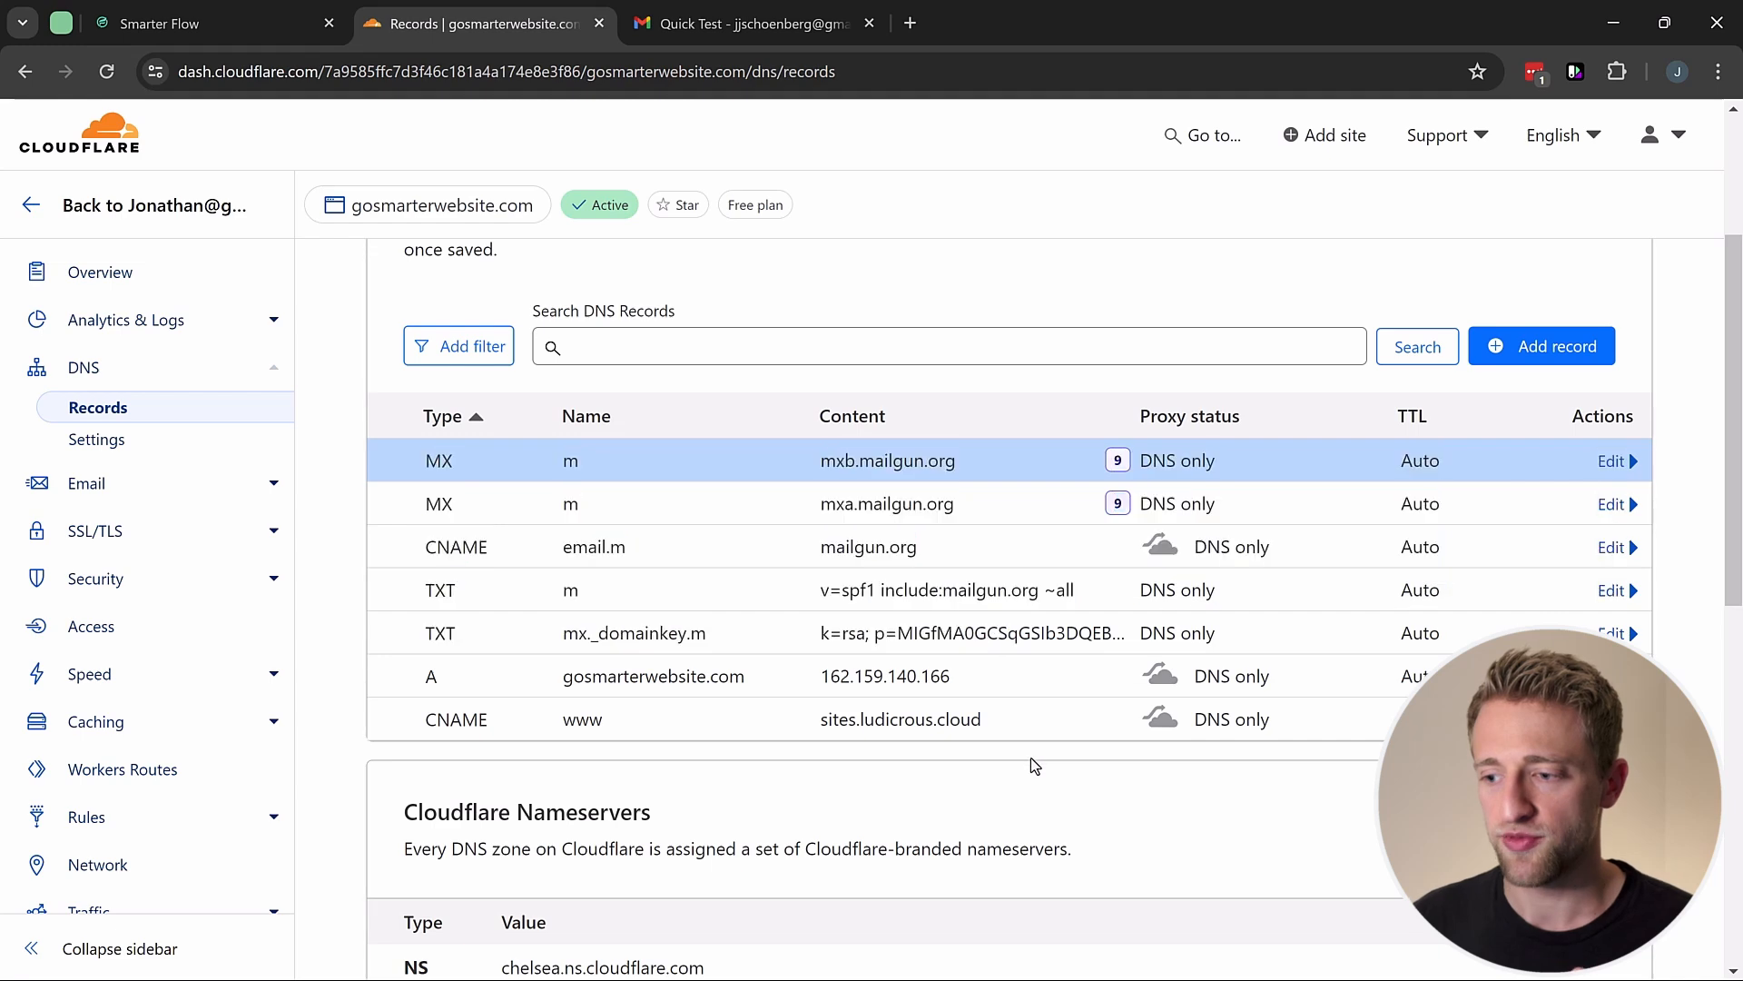
{"action": "left_click", "coordinate": [209, 23]}
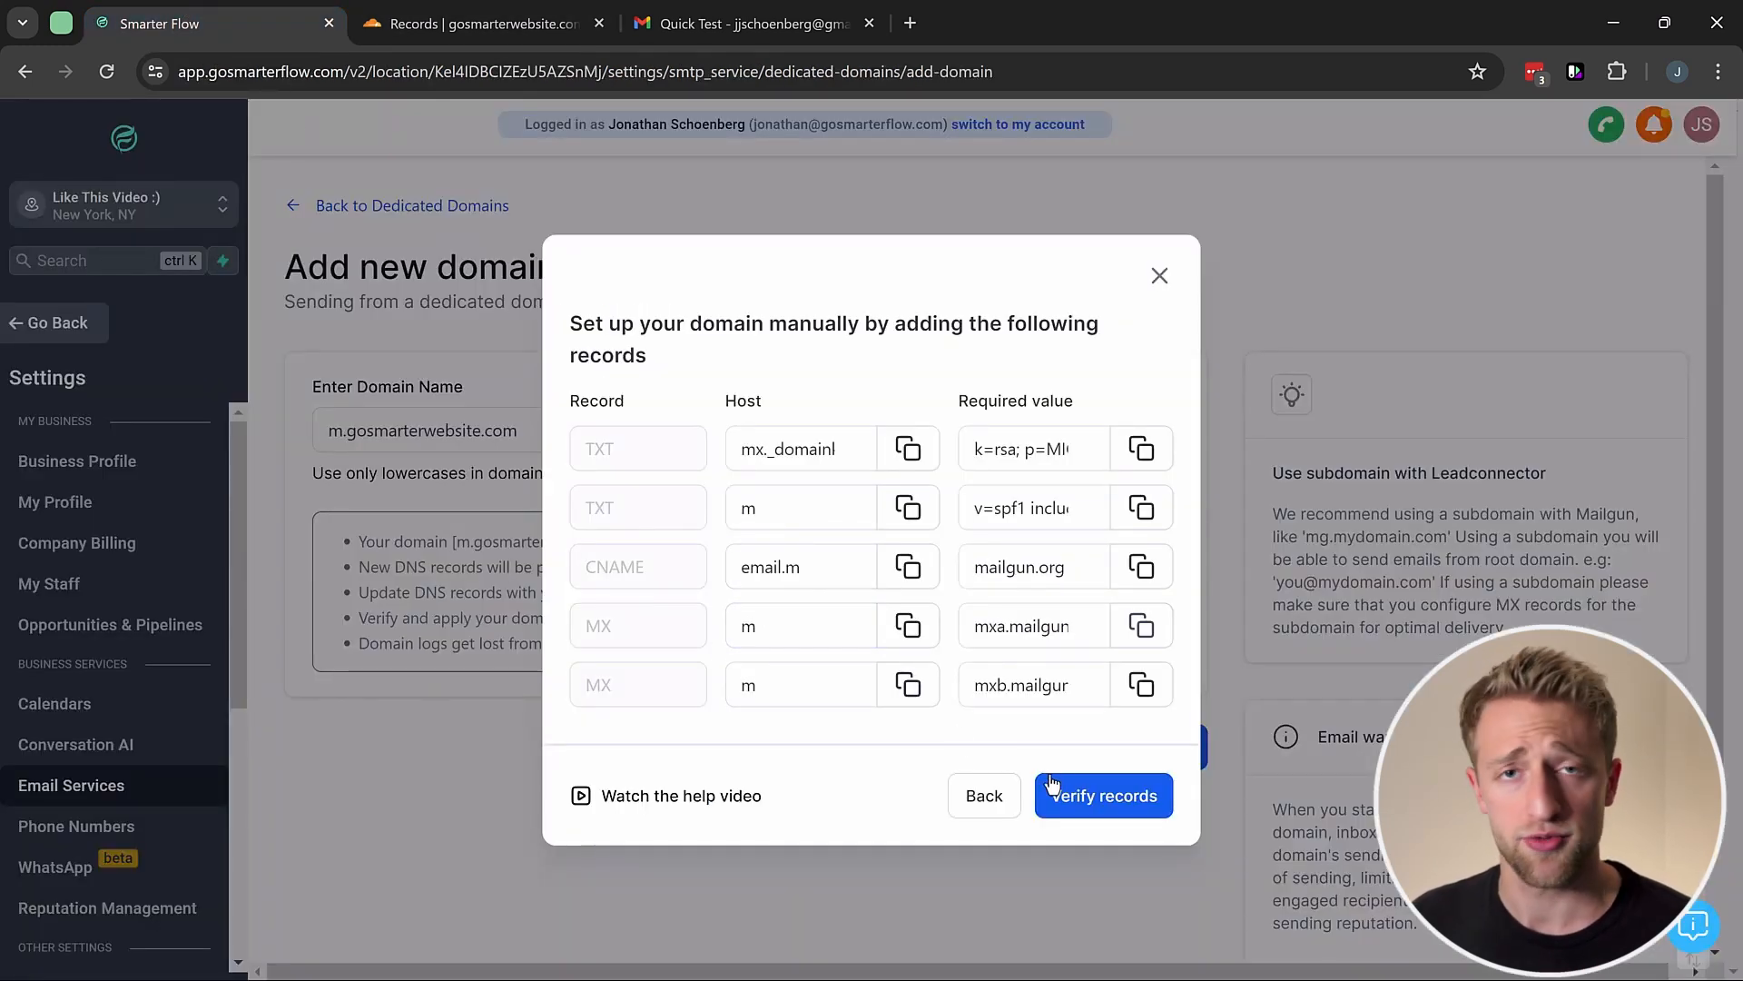
{"action": "left_click", "coordinate": [1090, 803]}
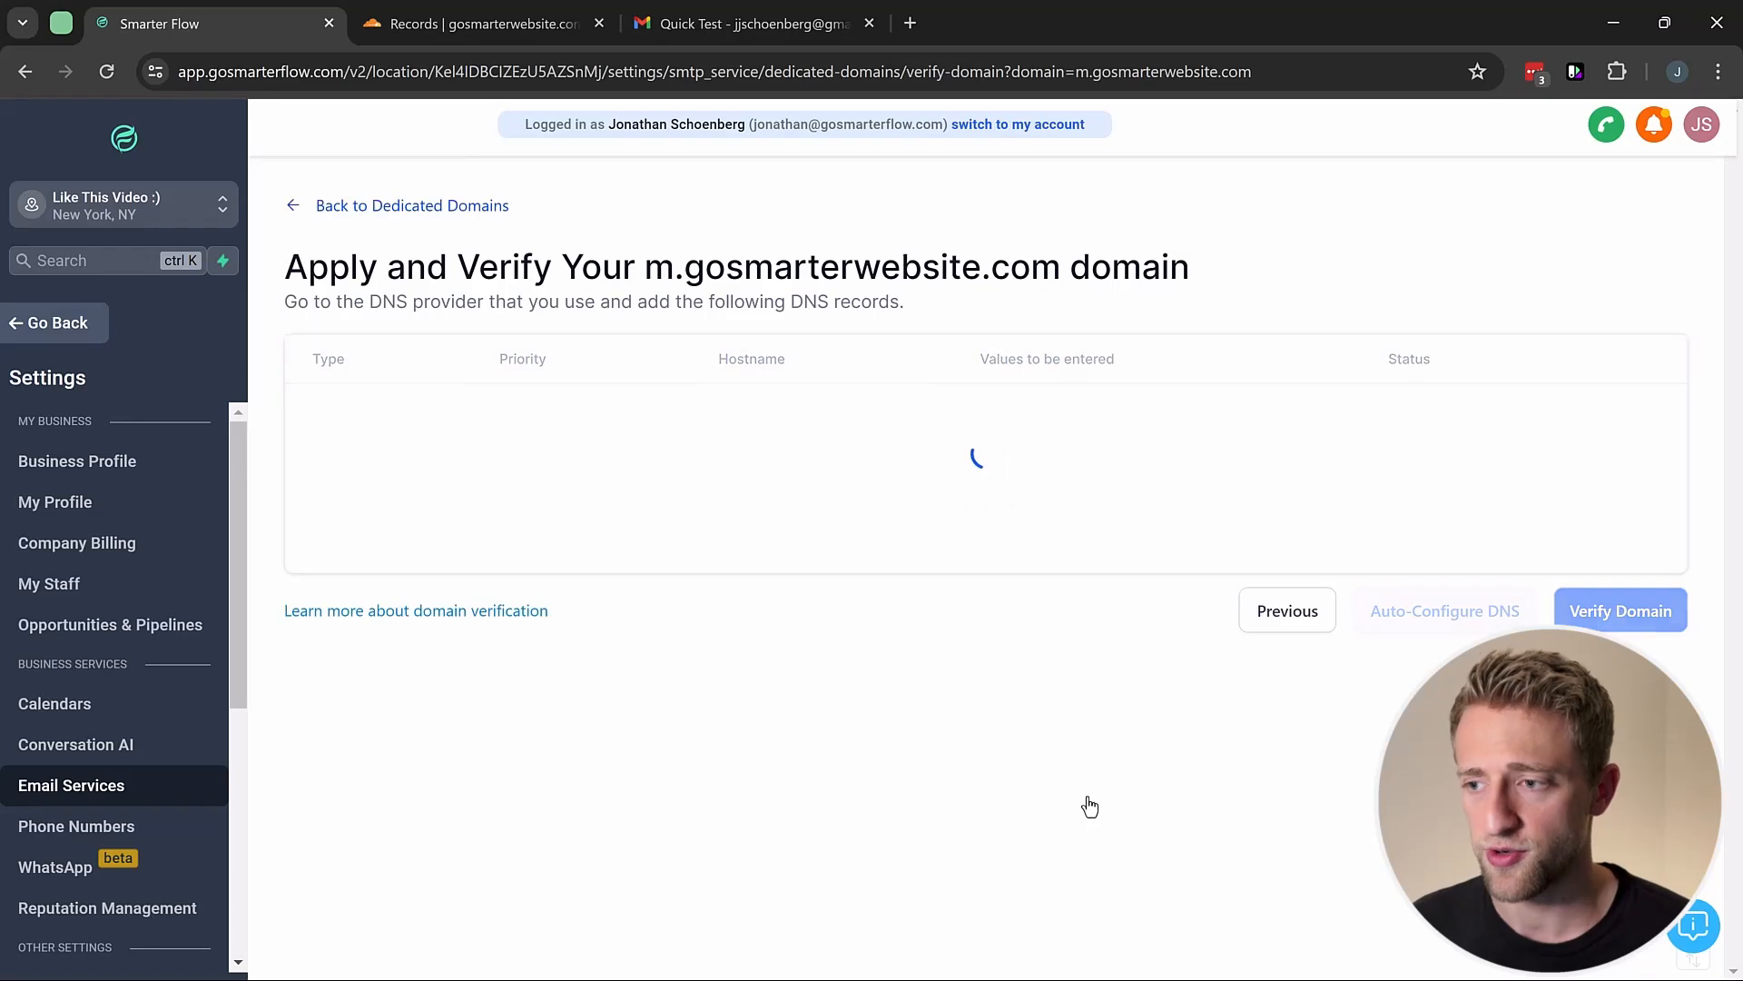
{"action": "scroll", "coordinate": [804, 442], "scroll_direction": "down", "scroll_amount": 2}
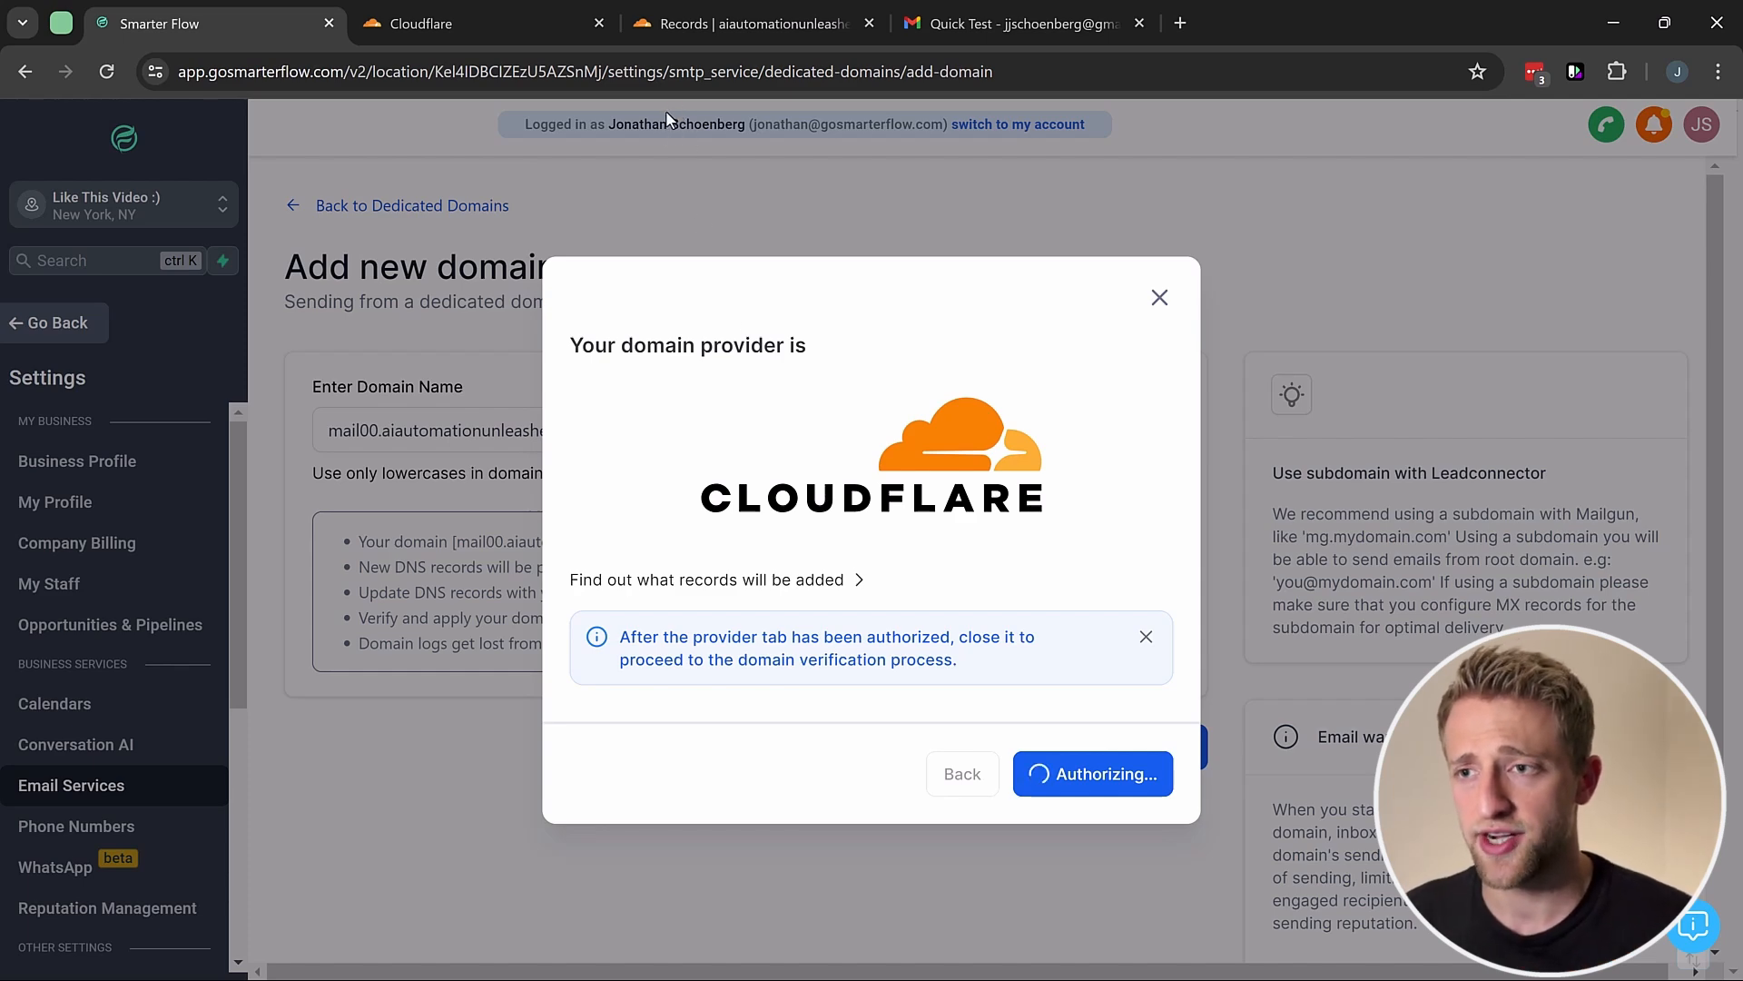
Step: Authorize LeadConnector's records for mail00.aiautomationunleashed.com on Cloudflare's authorization page
{"action": "left_click", "coordinate": [451, 20]}
{"action": "left_click", "coordinate": [218, 23]}
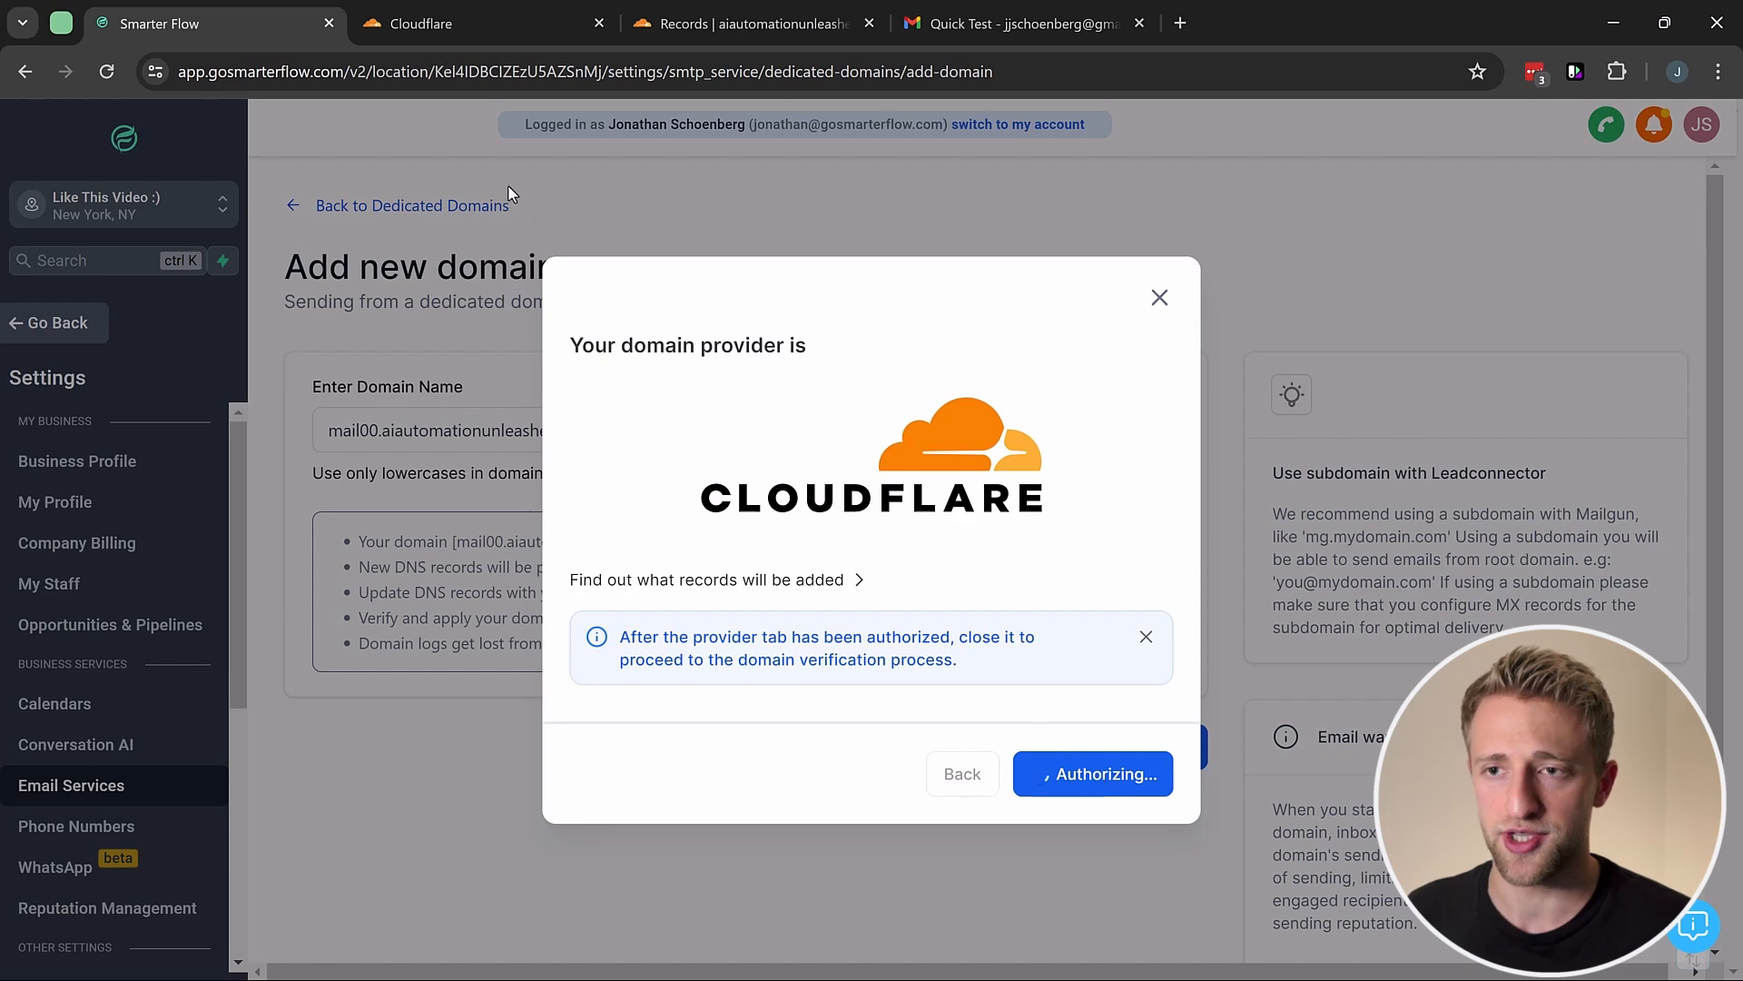
{"action": "left_click", "coordinate": [450, 23]}
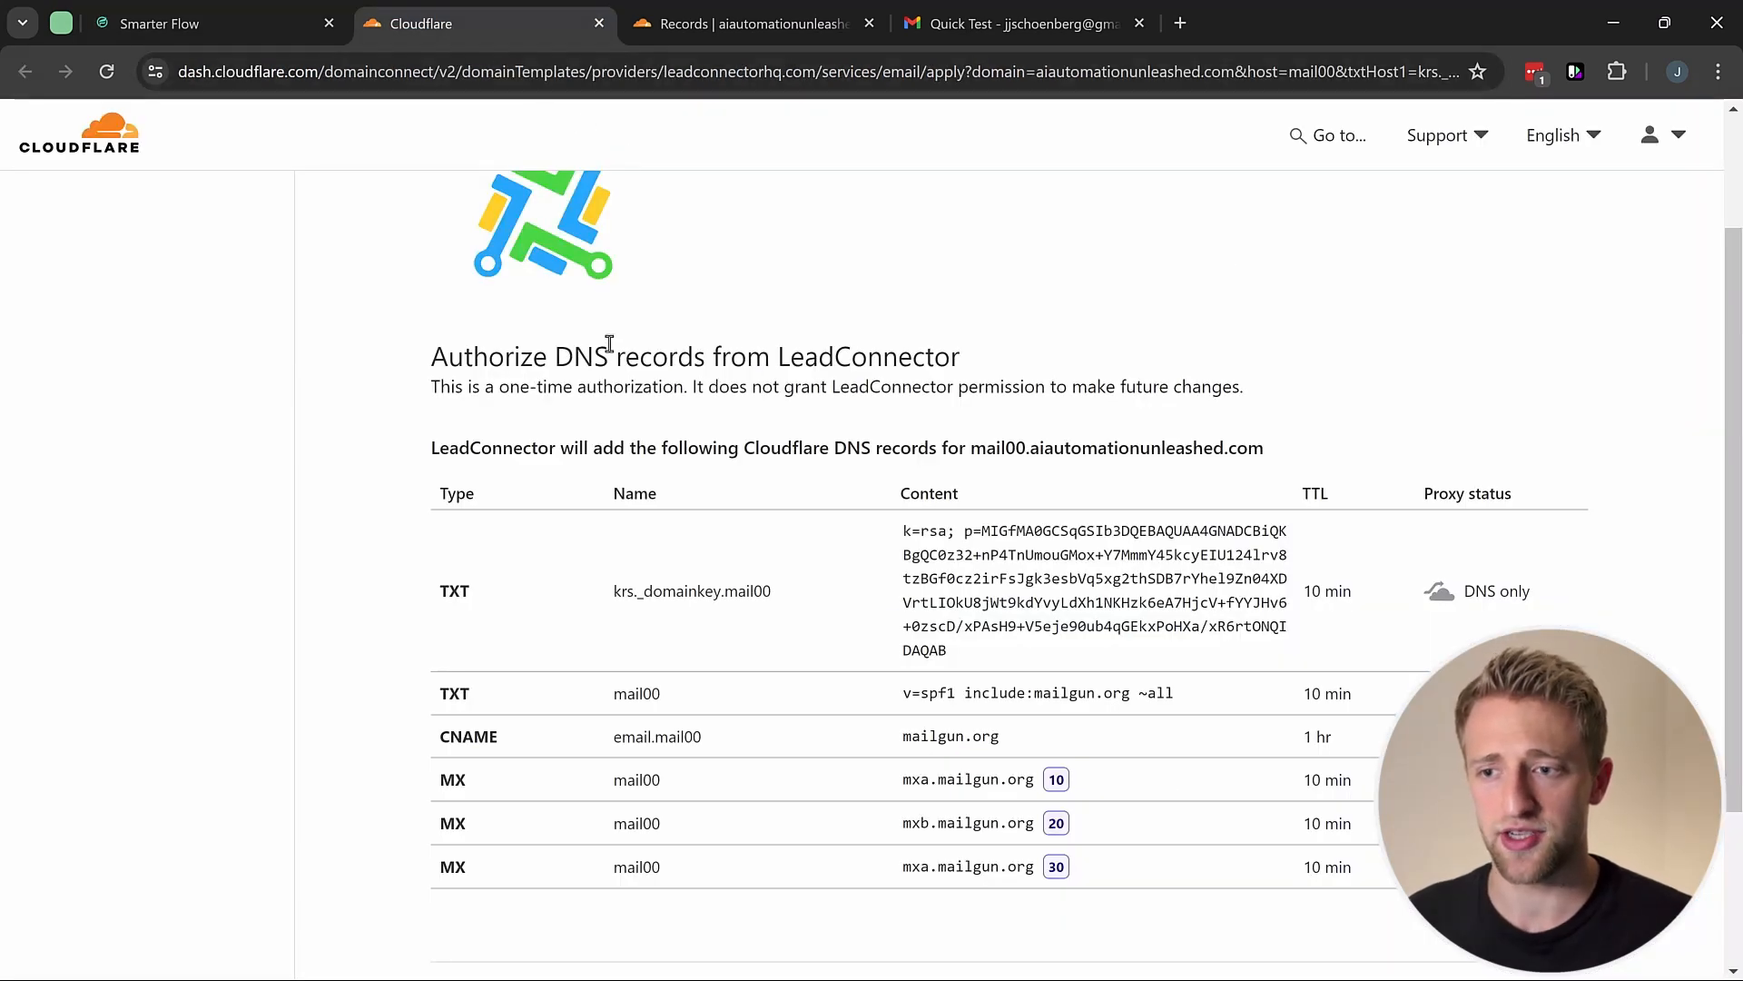
{"action": "scroll", "coordinate": [545, 400], "scroll_direction": "down", "scroll_amount": 3}
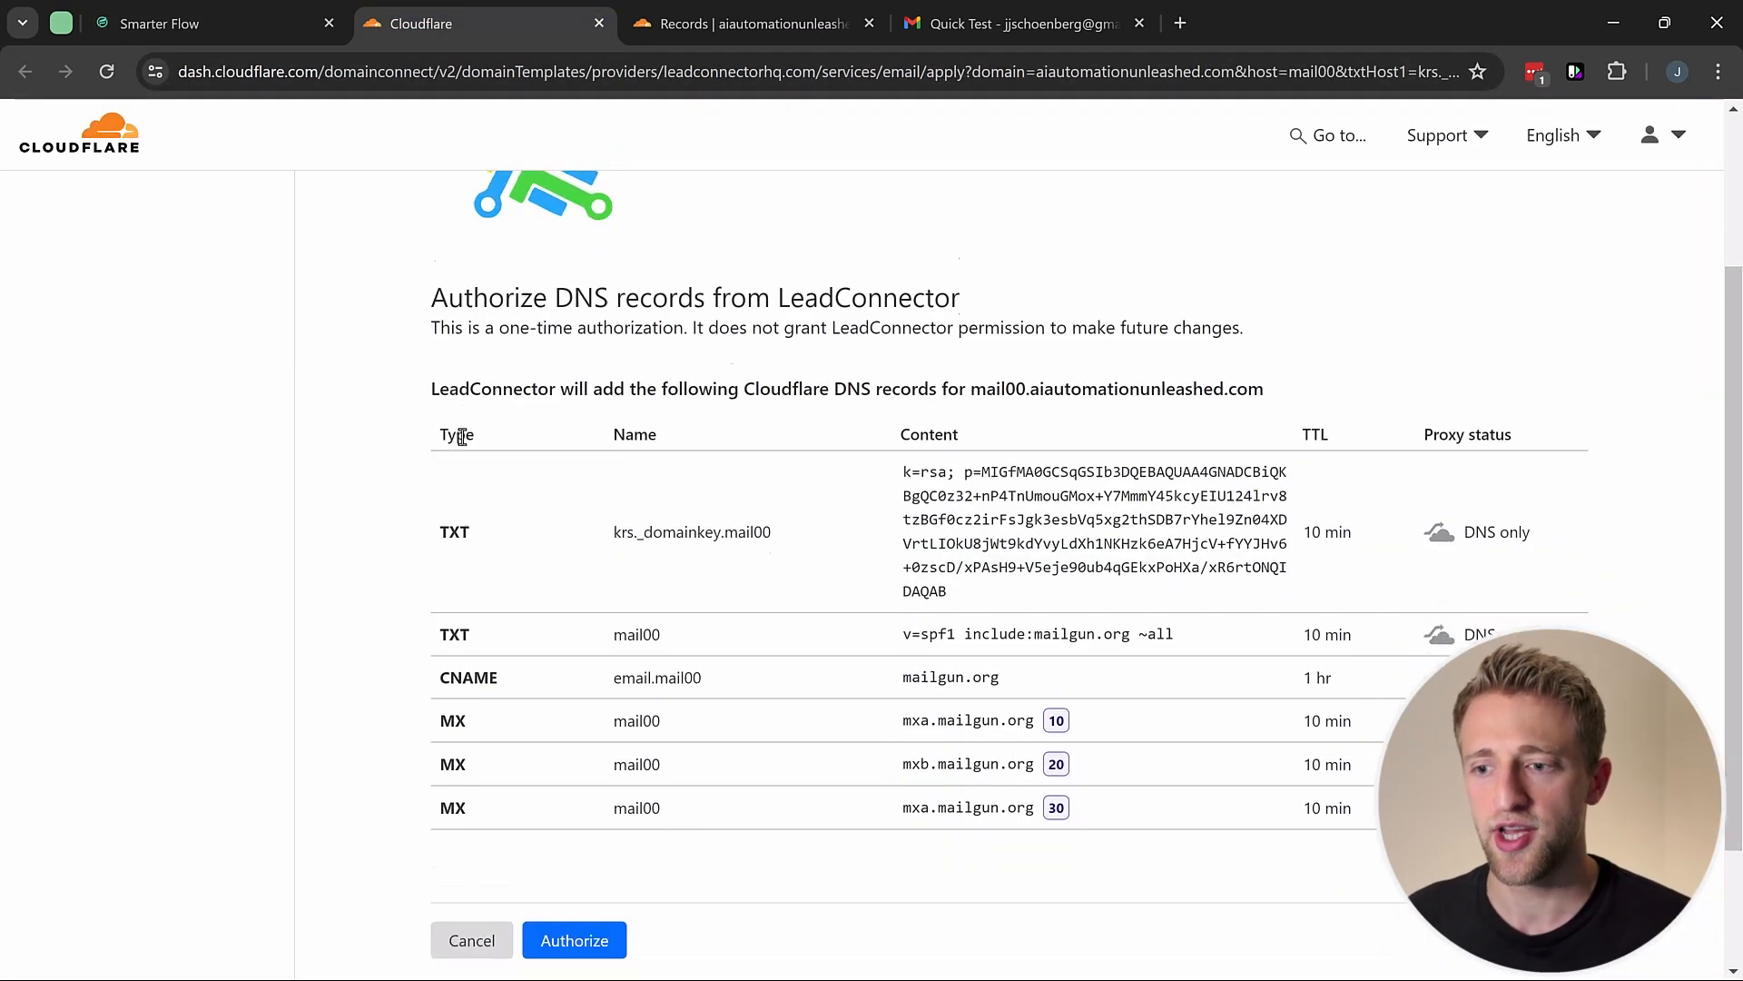
{"action": "left_click", "coordinate": [582, 770]}
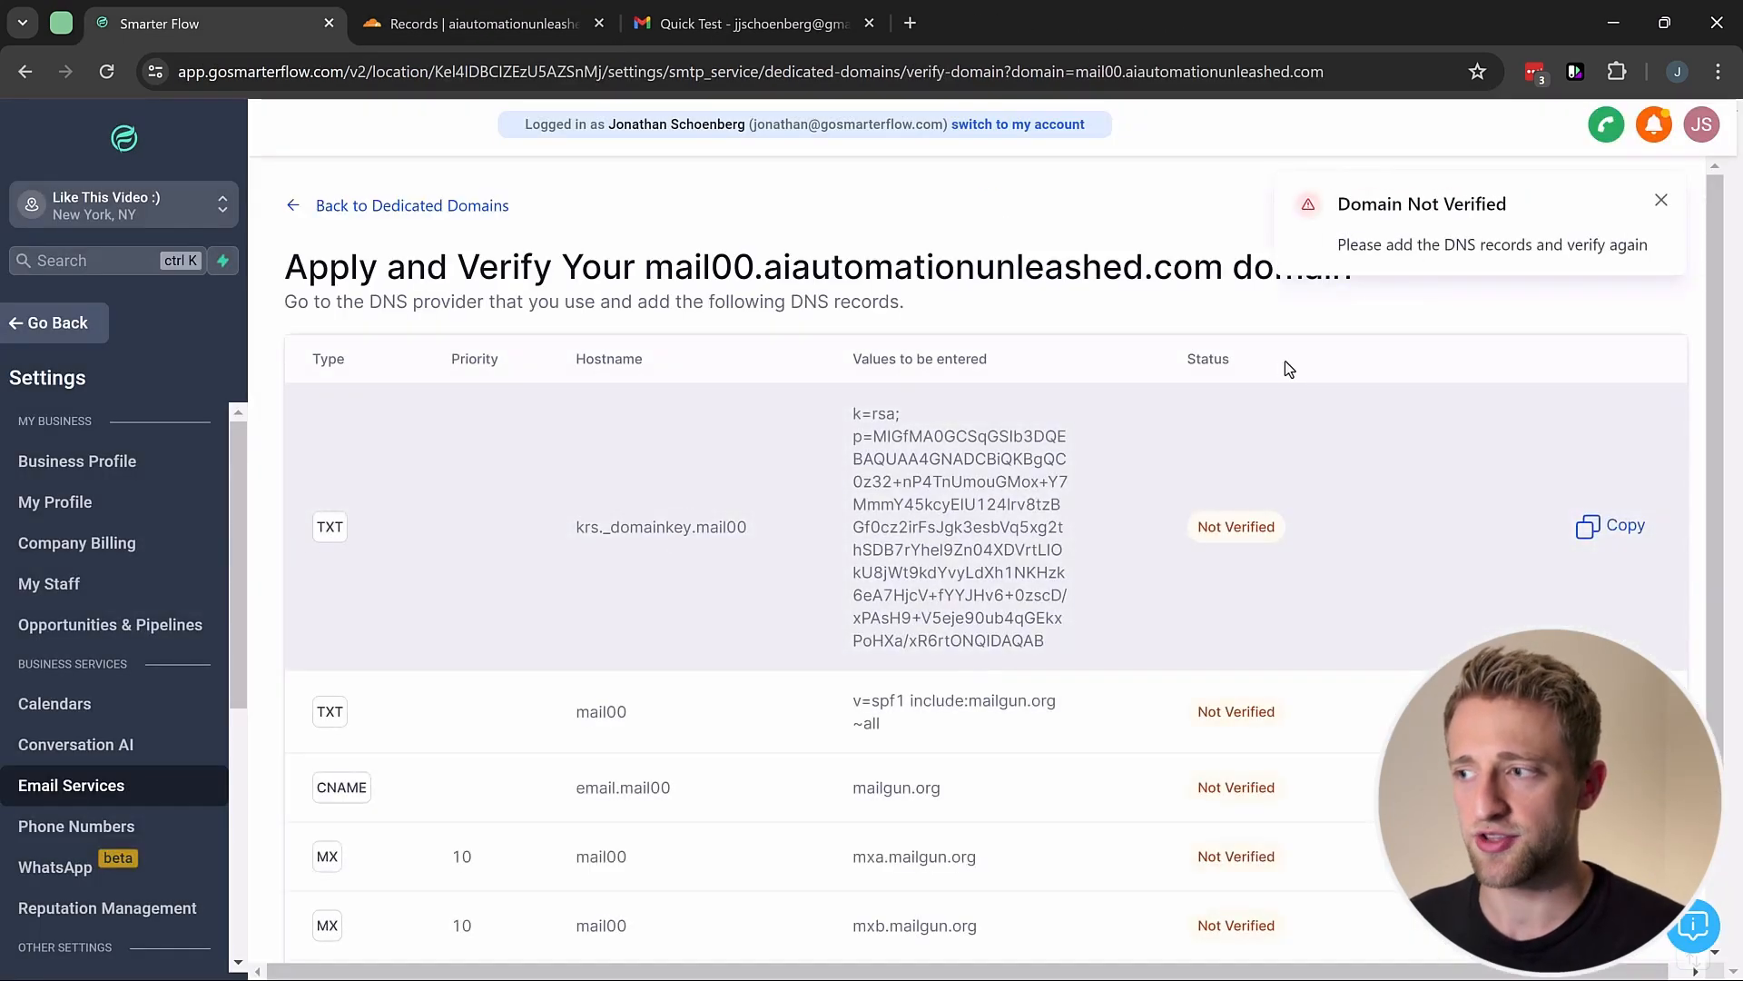
Step: Rerun Verify Domain for mail00; every record verifies except the optional _dmarc.mail00 TXT
{"action": "scroll", "coordinate": [1093, 489], "scroll_direction": "down", "scroll_amount": 3}
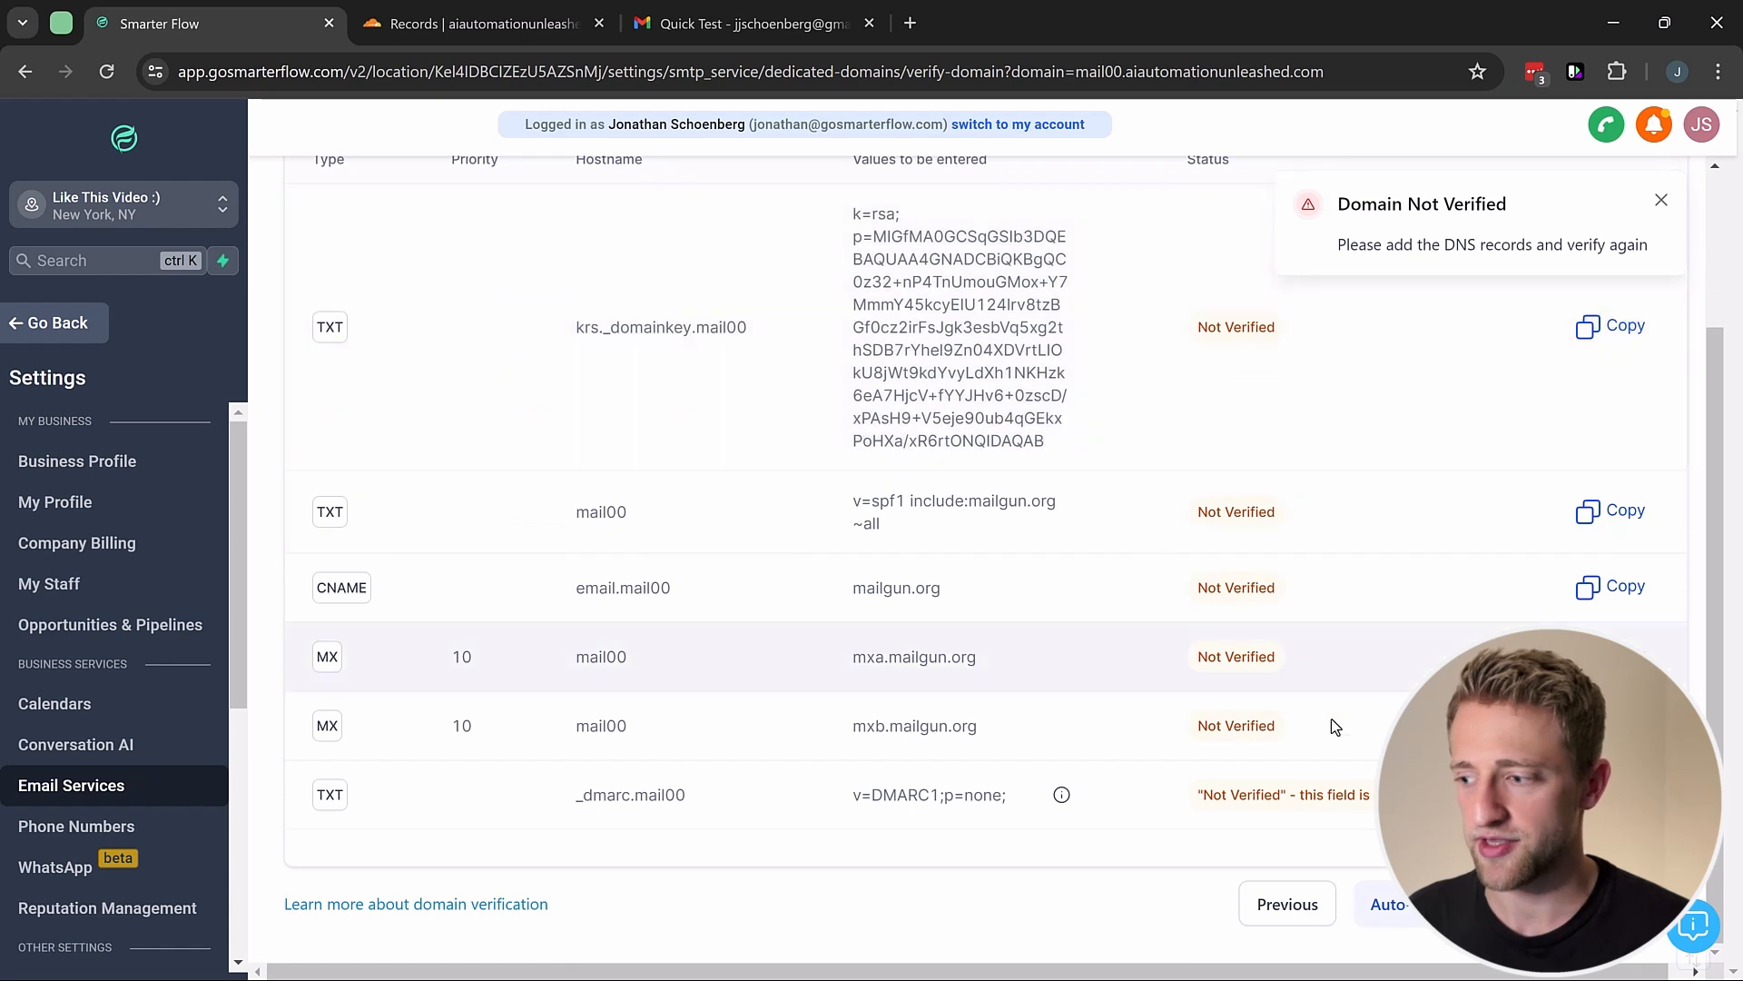
{"action": "left_click", "coordinate": [1579, 912]}
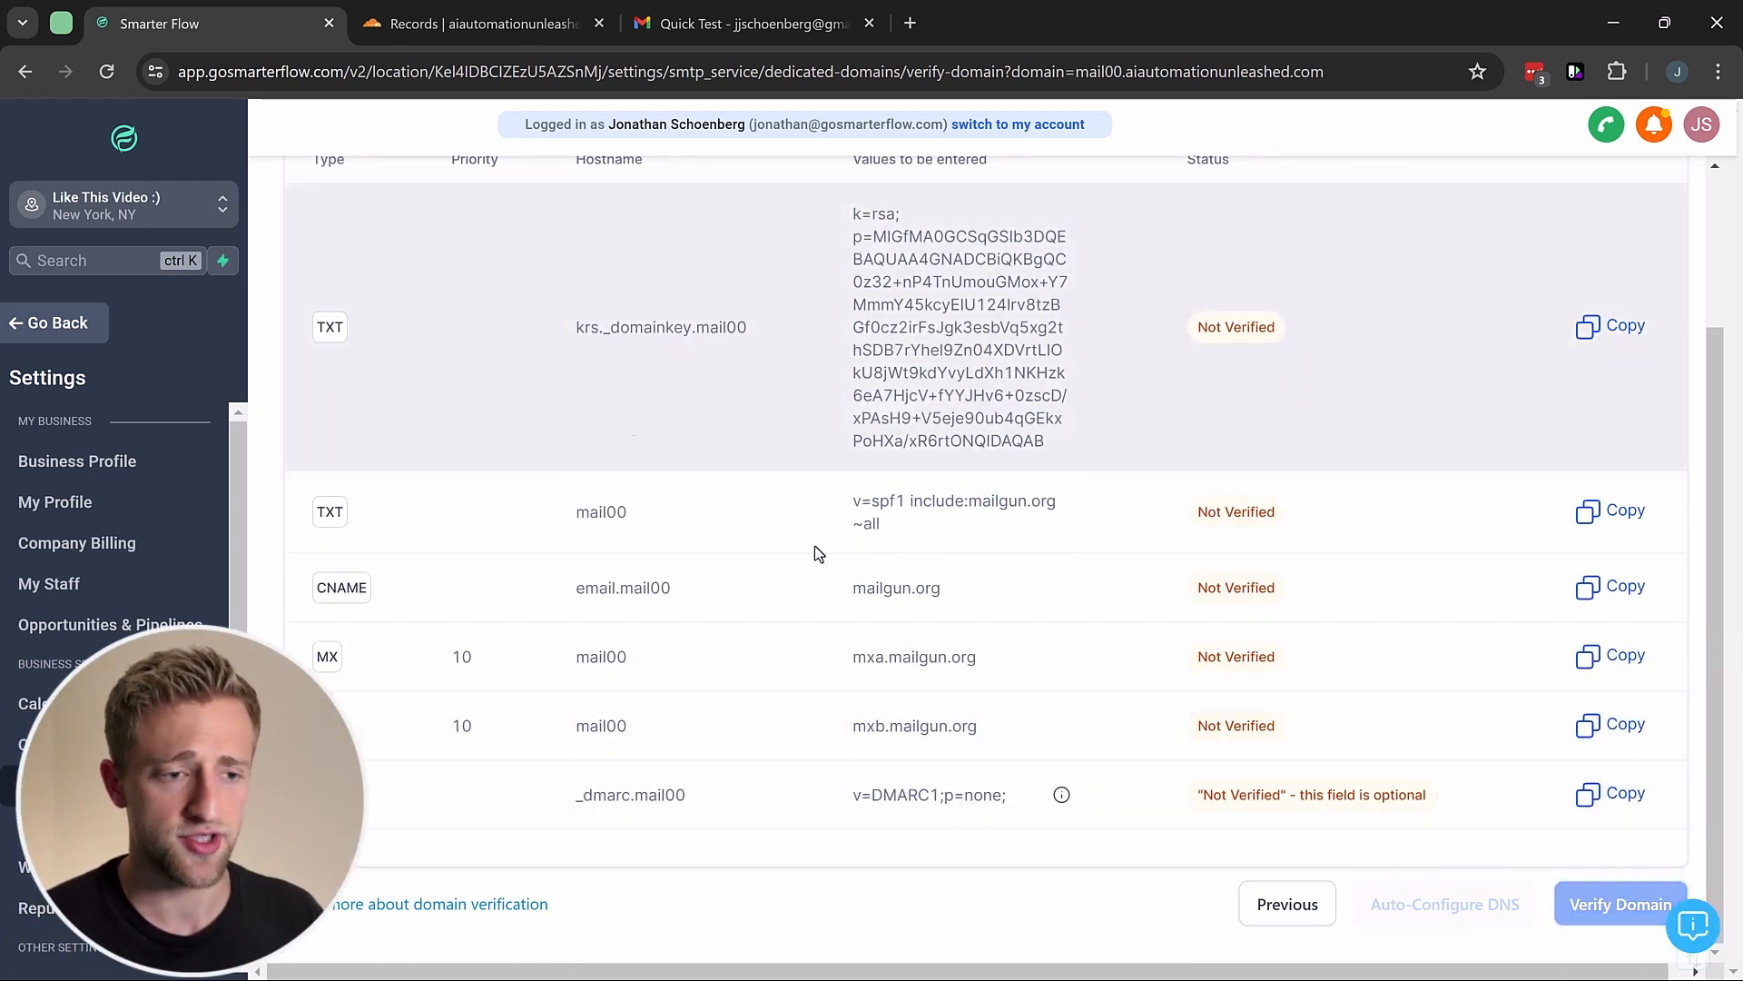
{"action": "scroll", "coordinate": [1198, 661], "scroll_direction": "up", "scroll_amount": 3}
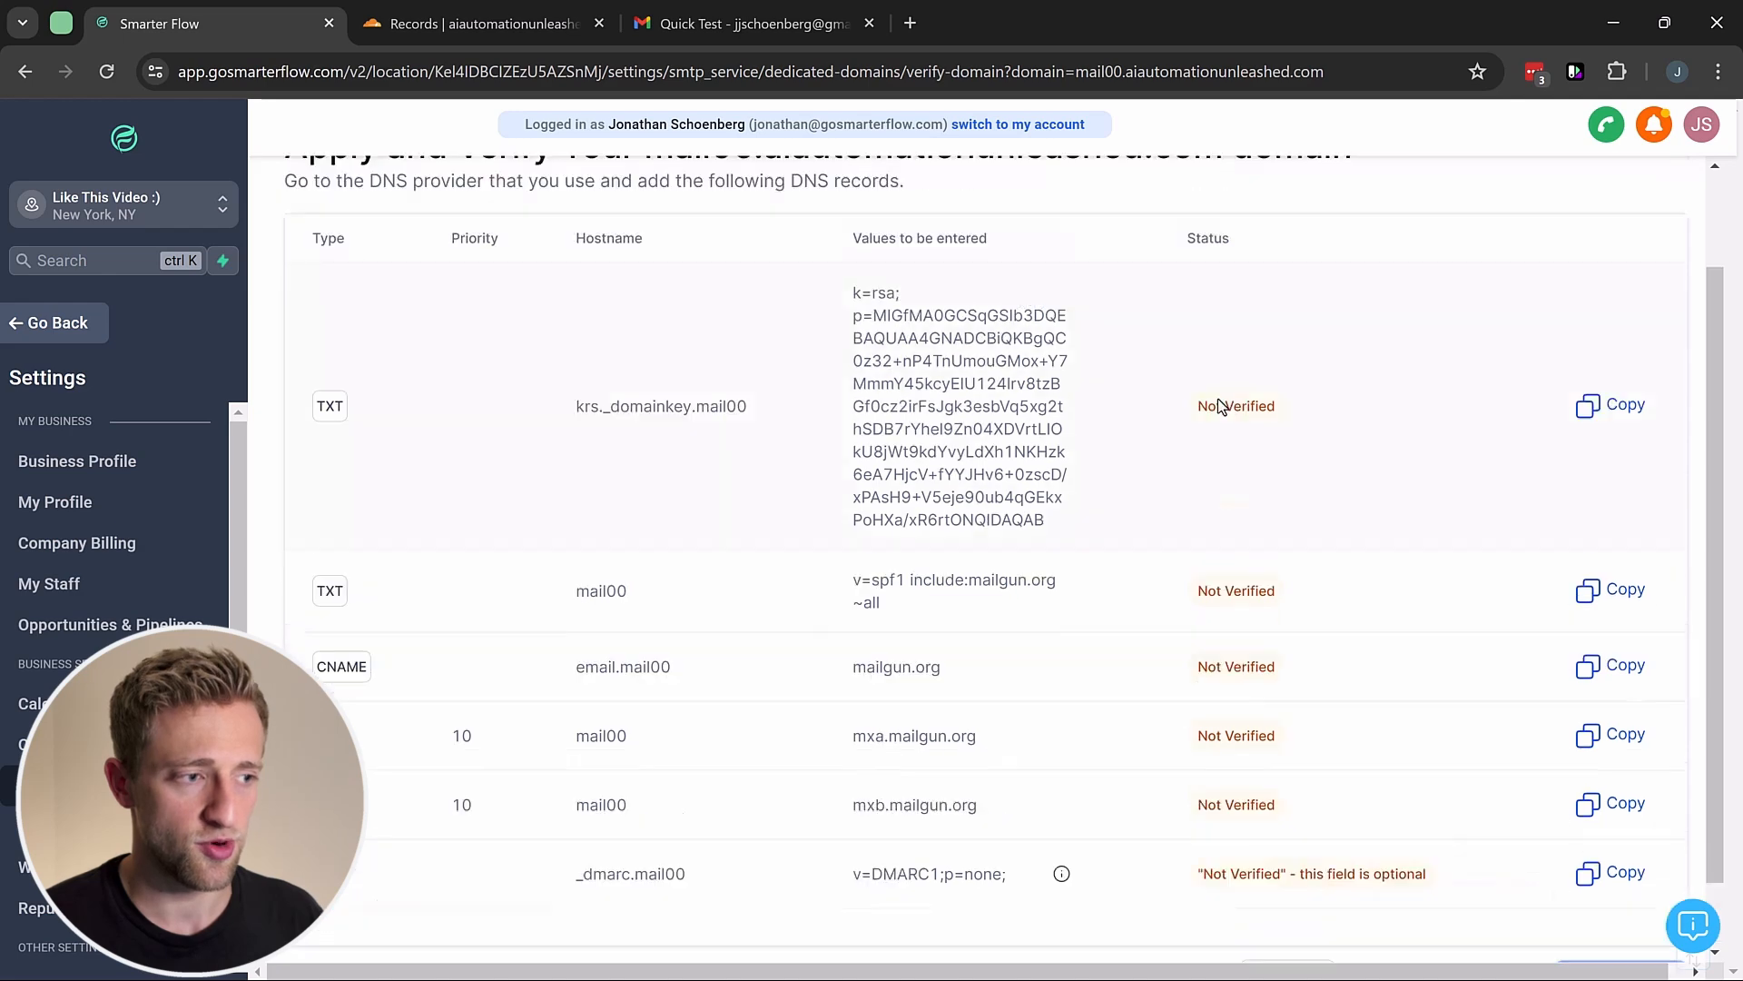
{"action": "scroll", "coordinate": [1146, 487], "scroll_direction": "down", "scroll_amount": 3}
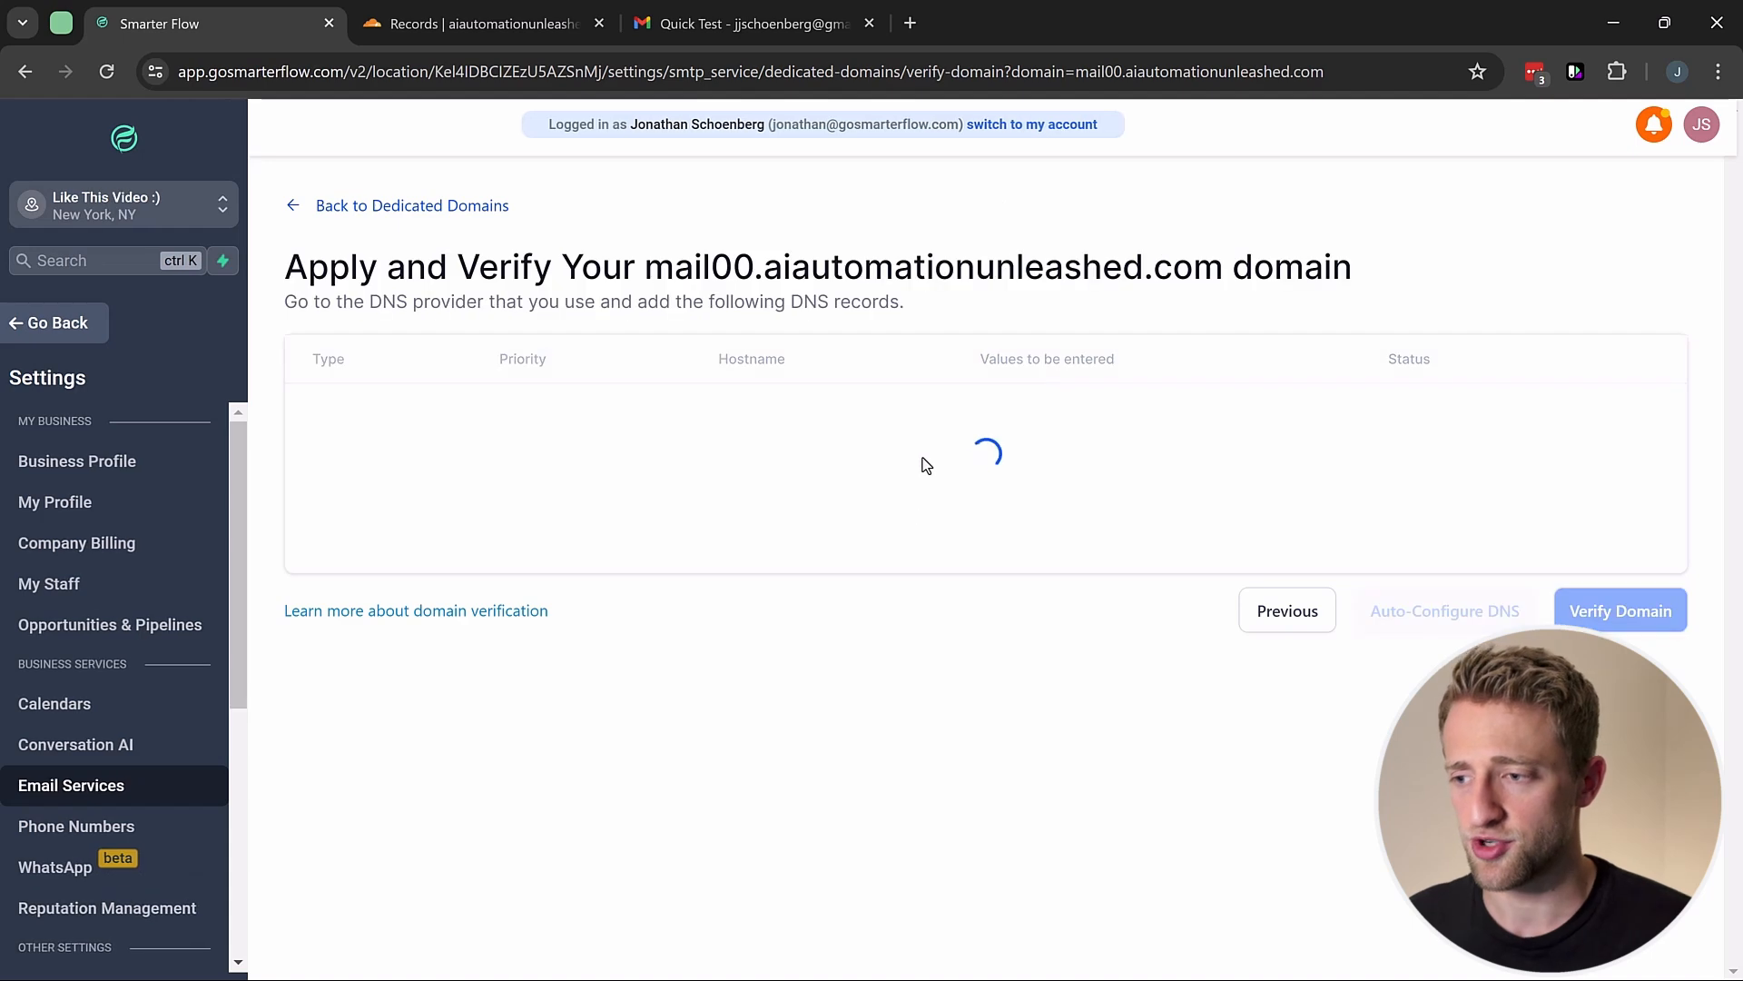
{"action": "scroll", "coordinate": [1053, 495], "scroll_direction": "down", "scroll_amount": 3}
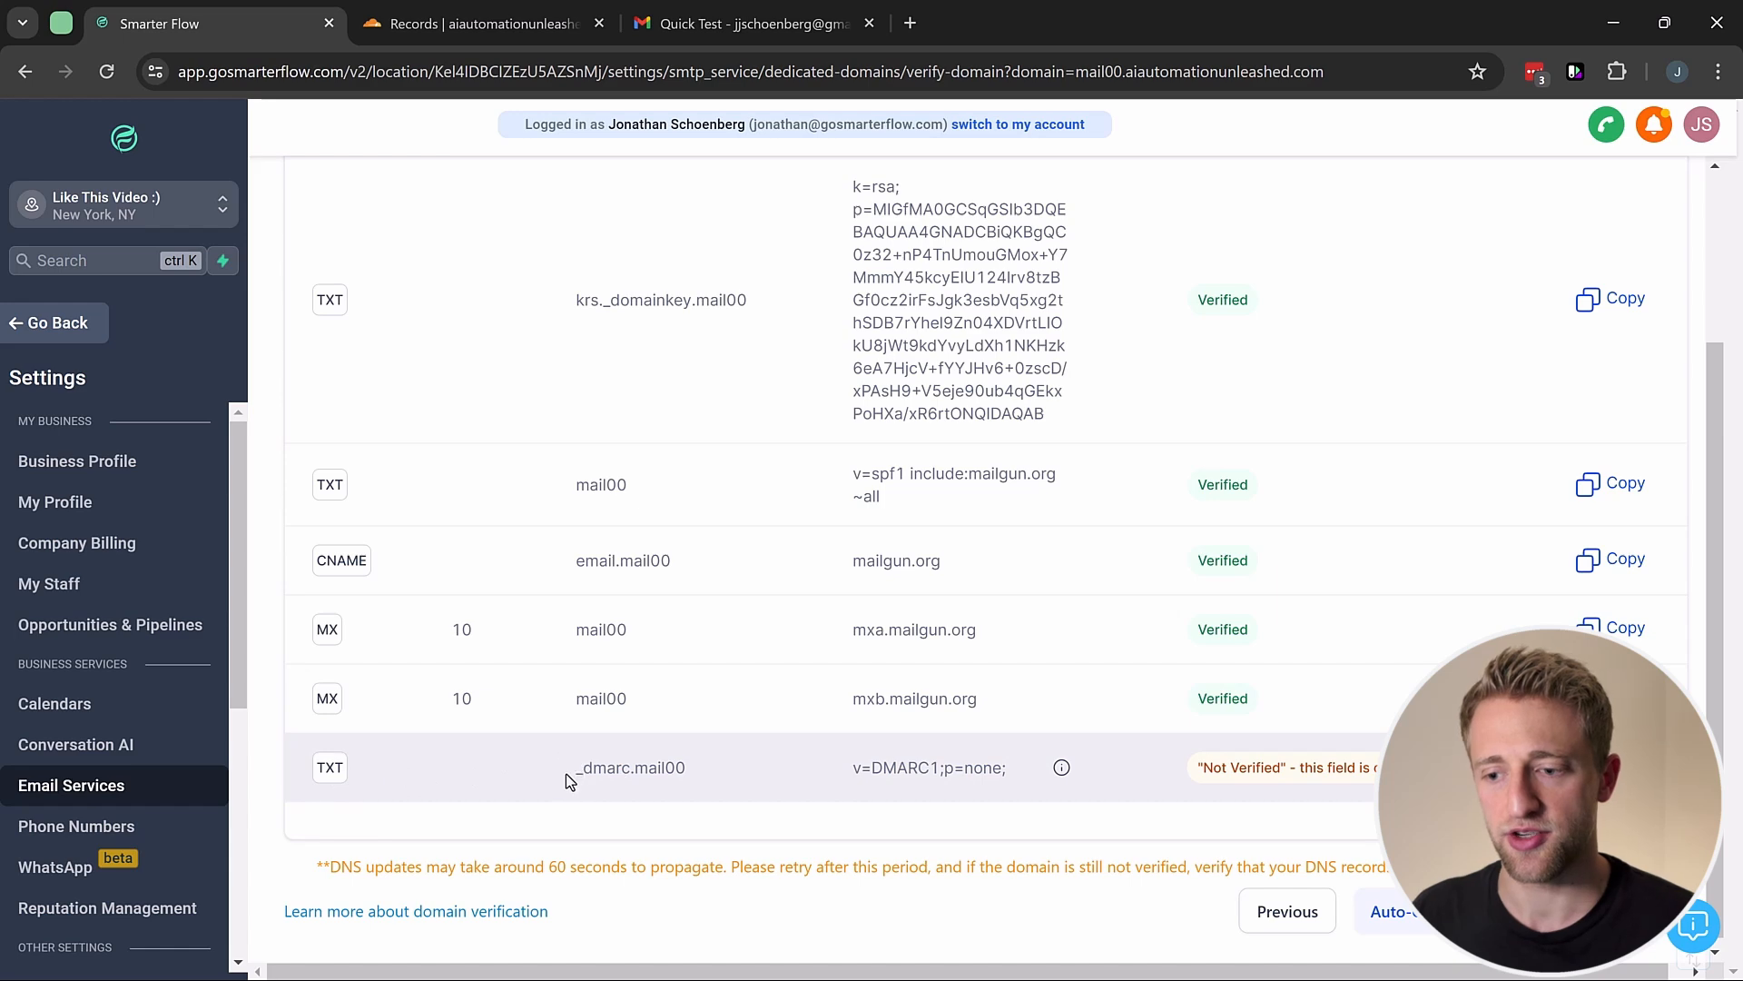
{"action": "left_click_drag", "start_coordinate": [577, 771], "coordinate": [693, 732]}
{"action": "key", "text": "ctrl+c"}
Step: Reload Cloudflare's aiautomationunleashed.com records to see the new mail00 CNAME, MX and TXT entries
{"action": "left_click", "coordinate": [529, 24]}
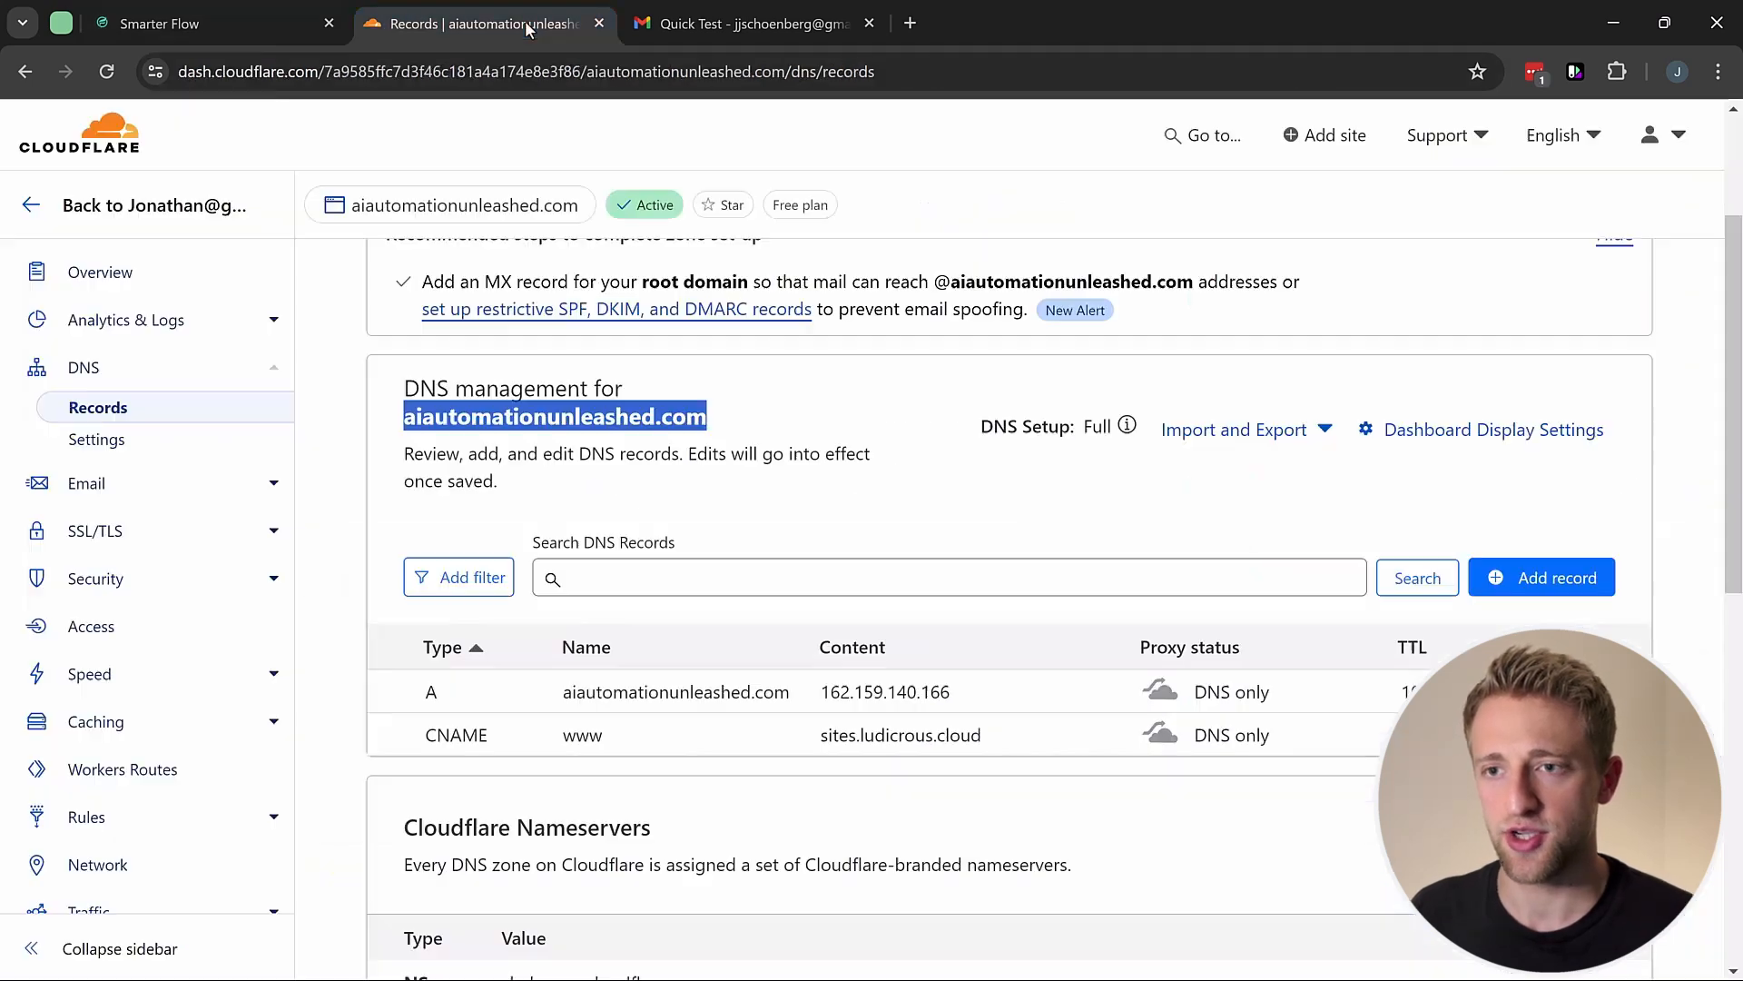
{"action": "left_click", "coordinate": [107, 70]}
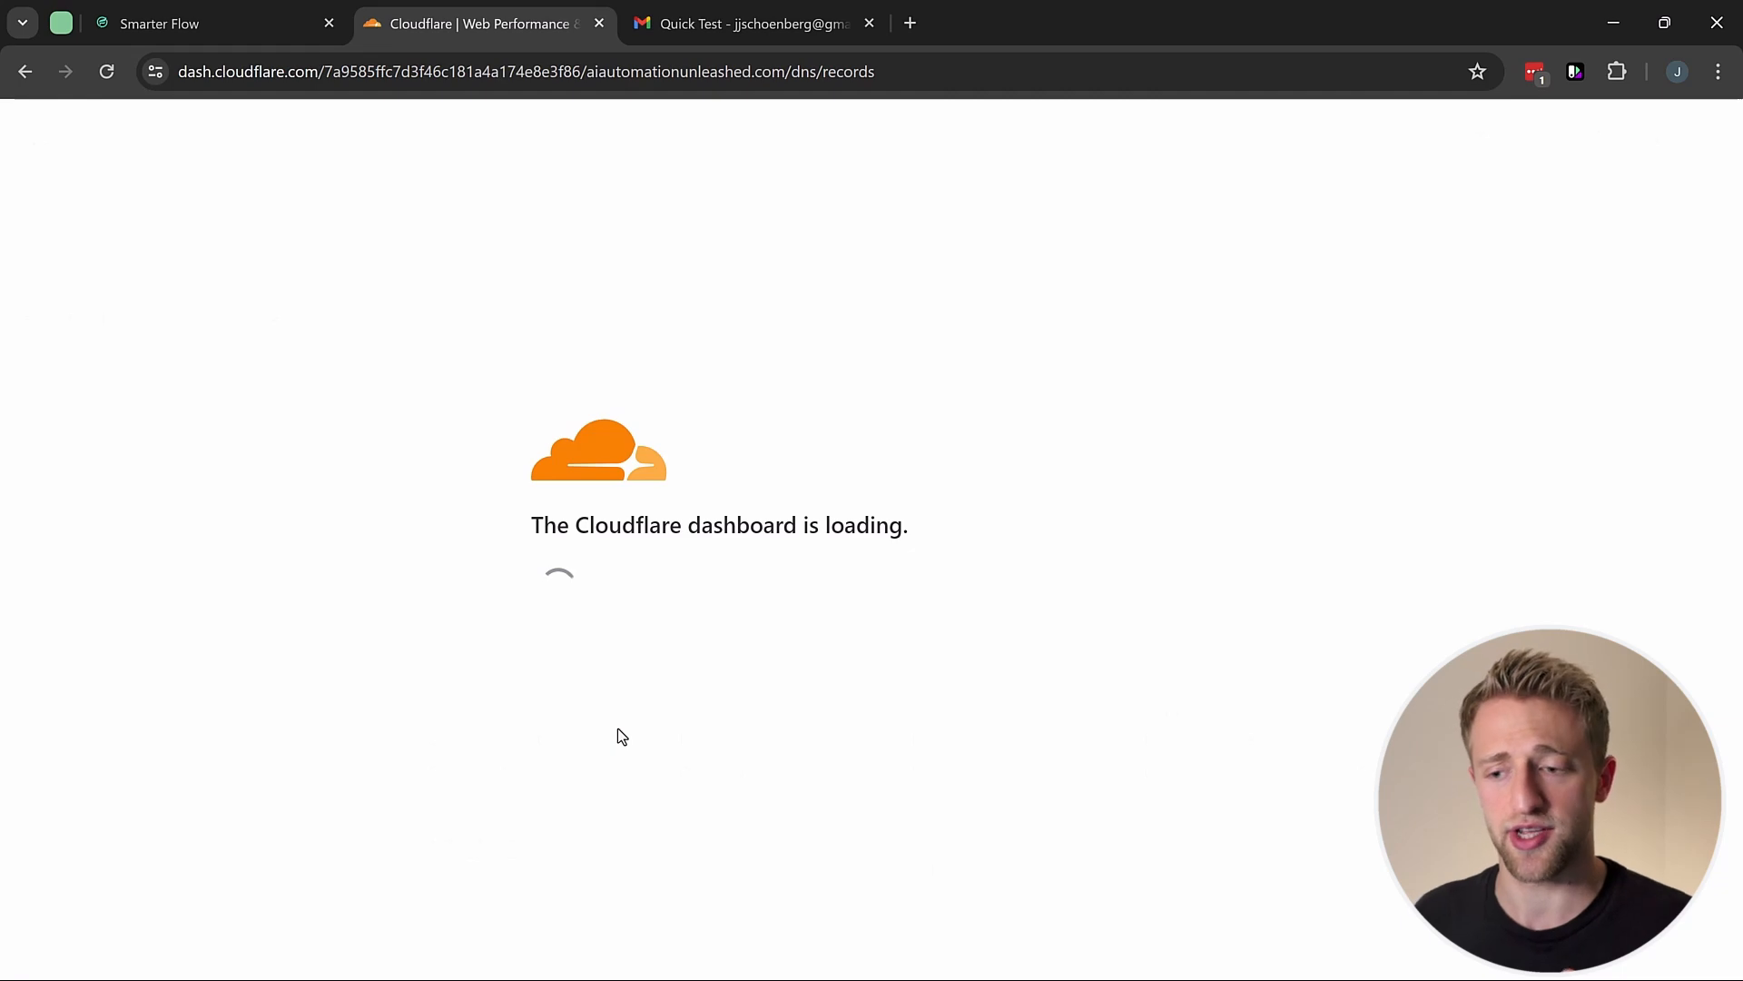
{"action": "scroll", "coordinate": [633, 662], "scroll_direction": "down", "scroll_amount": 7}
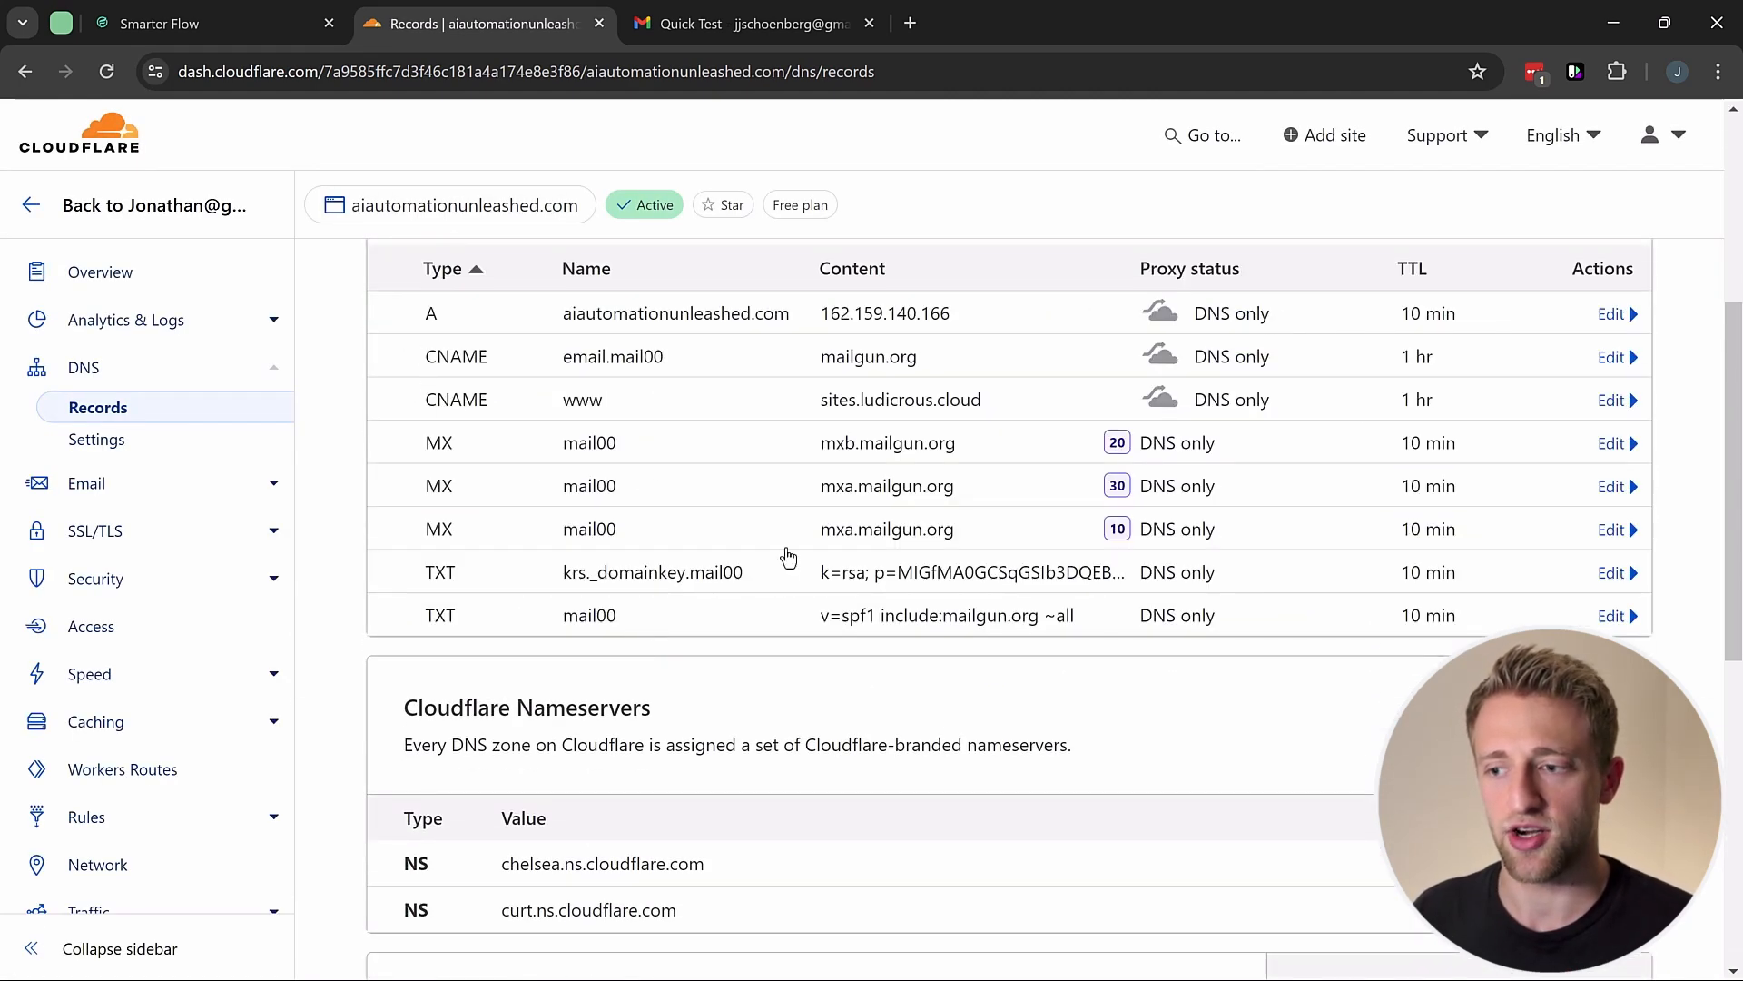
{"action": "left_click_drag", "start_coordinate": [414, 352], "coordinate": [879, 619]}
{"action": "left_click", "coordinate": [867, 662]}
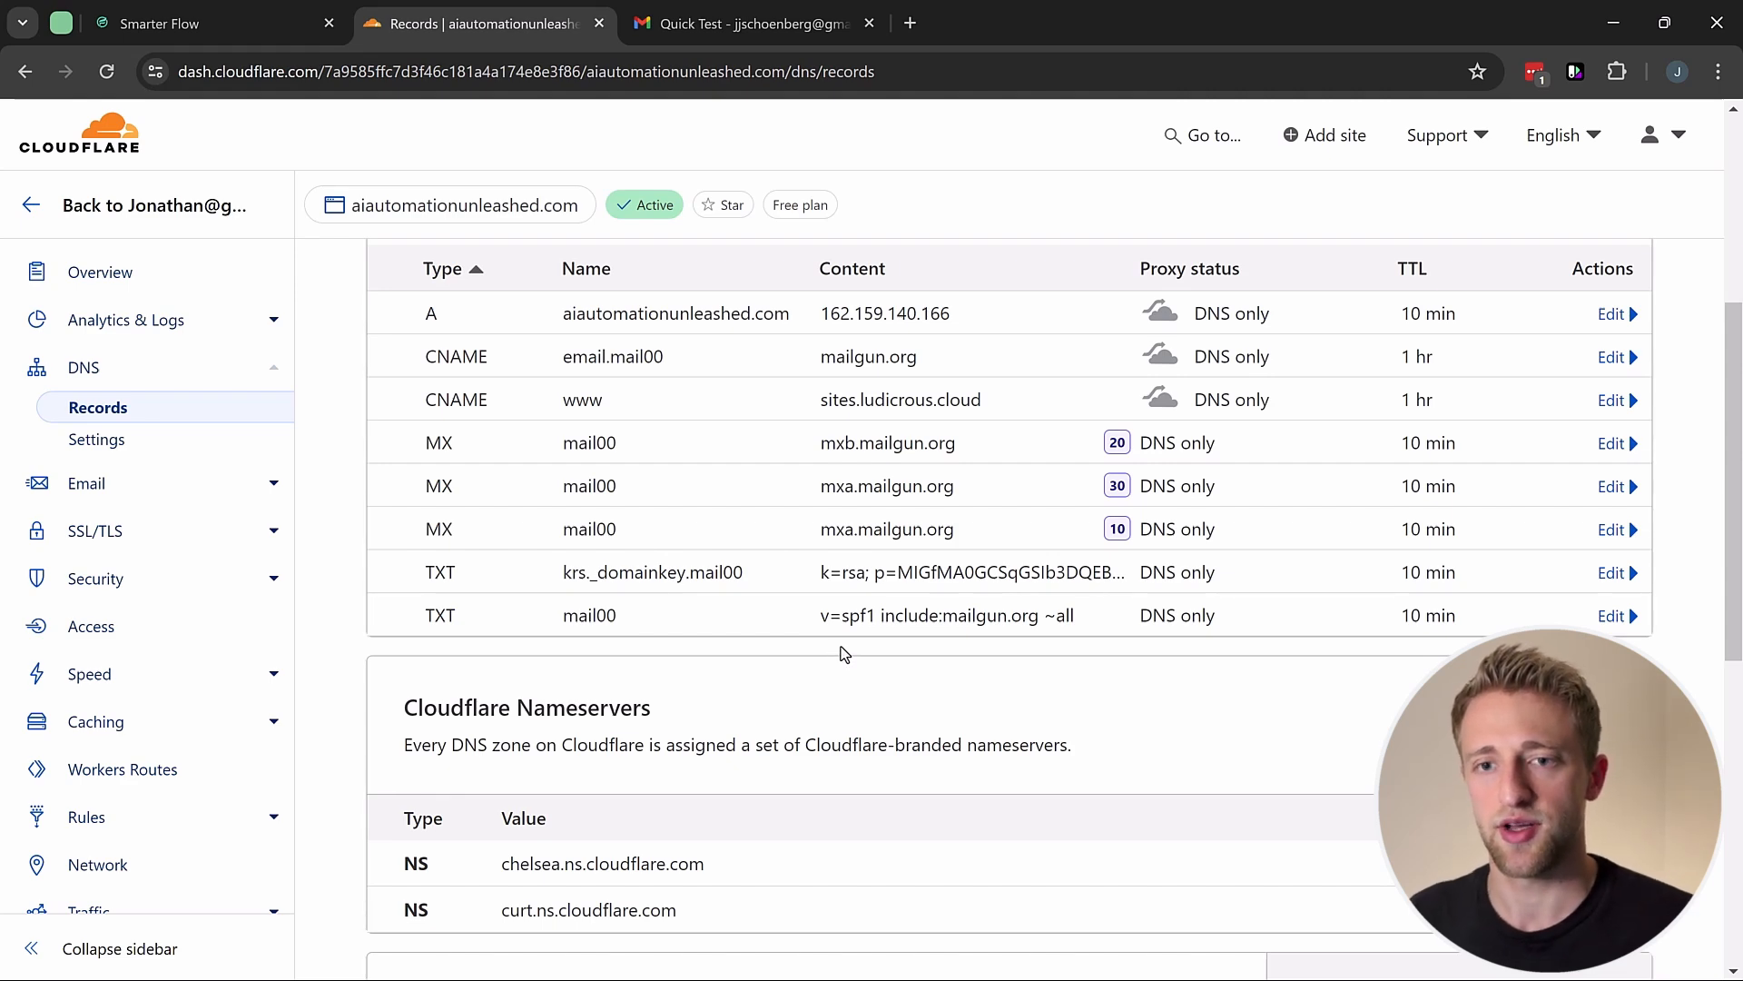
{"action": "scroll", "coordinate": [822, 644], "scroll_direction": "up", "scroll_amount": 1}
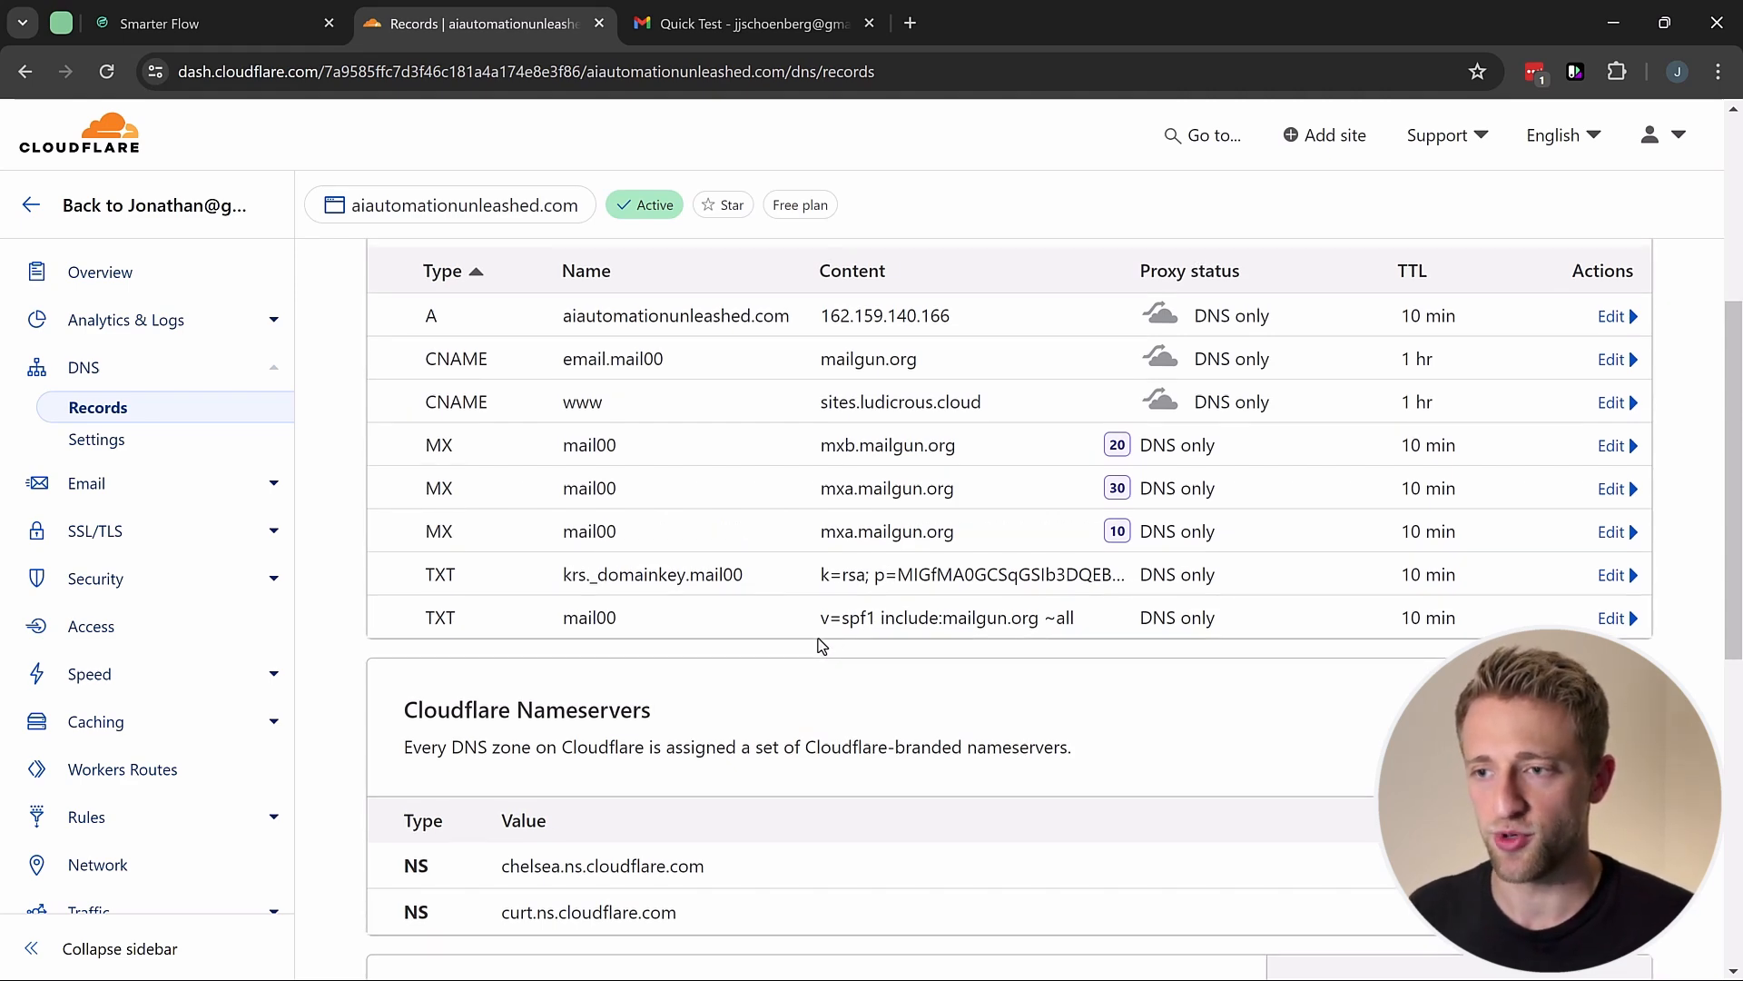
{"action": "scroll", "coordinate": [854, 556], "scroll_direction": "up", "scroll_amount": 2}
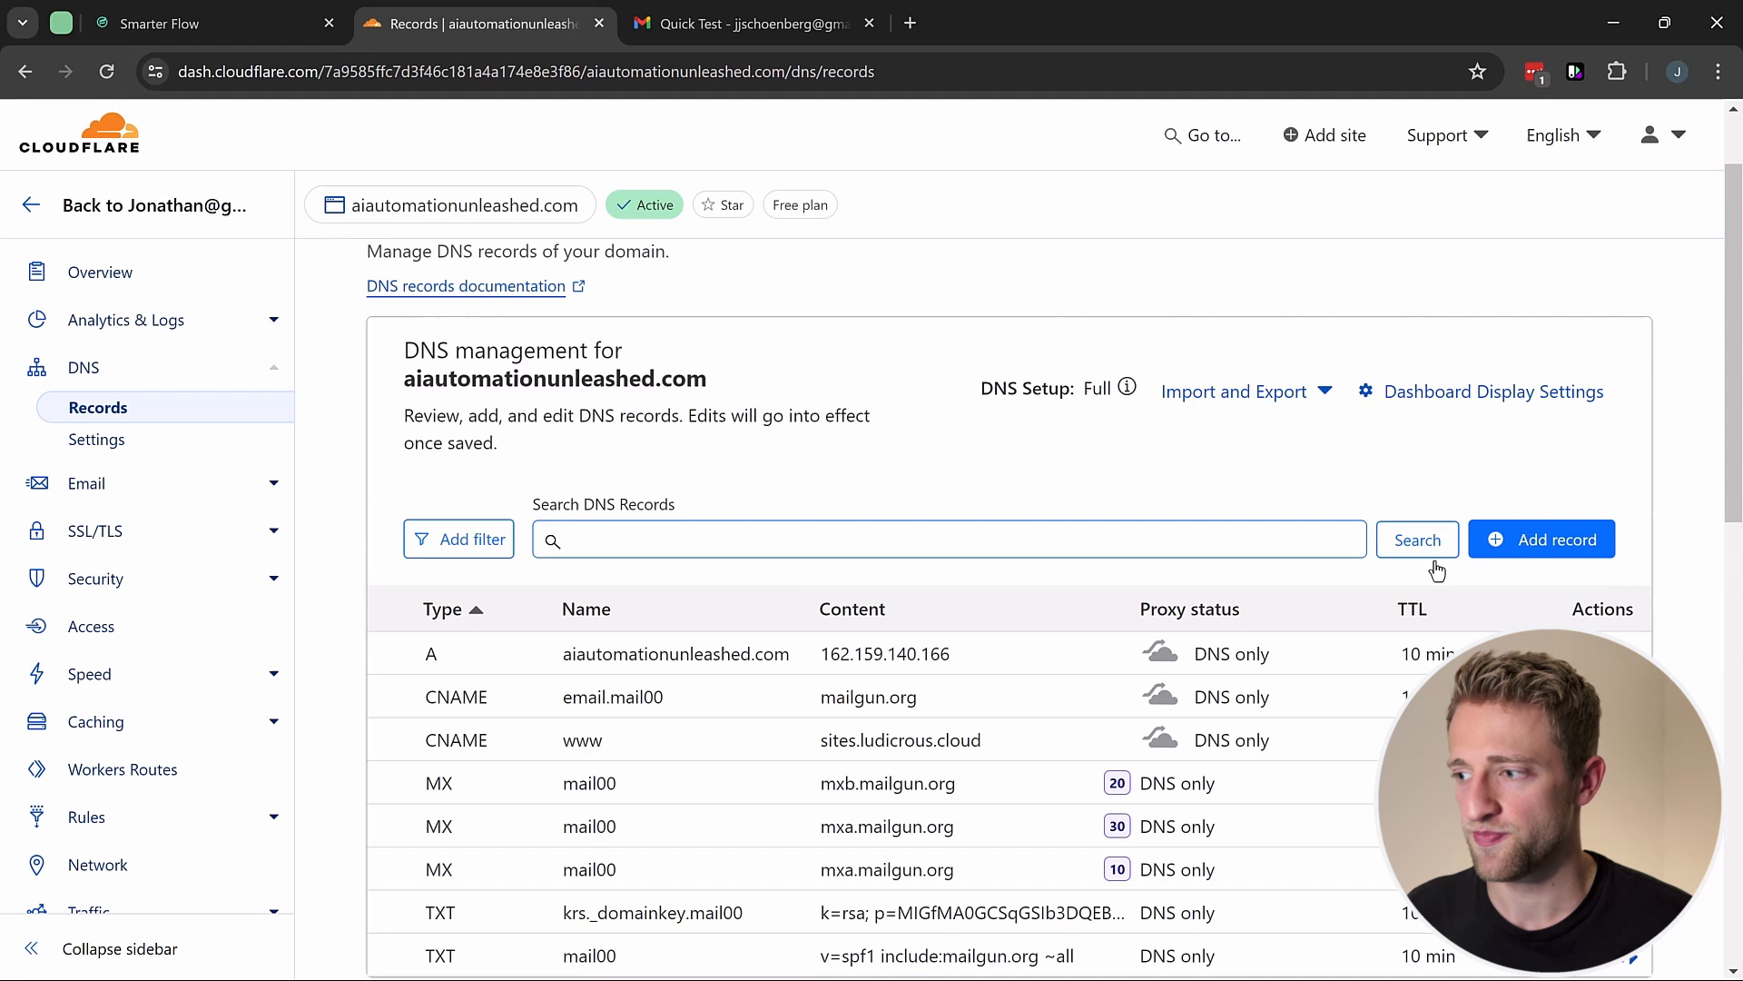
Step: Start a new Cloudflare TXT record named _dmarc.mail00
{"action": "left_click", "coordinate": [1532, 555]}
{"action": "left_click", "coordinate": [540, 687]}
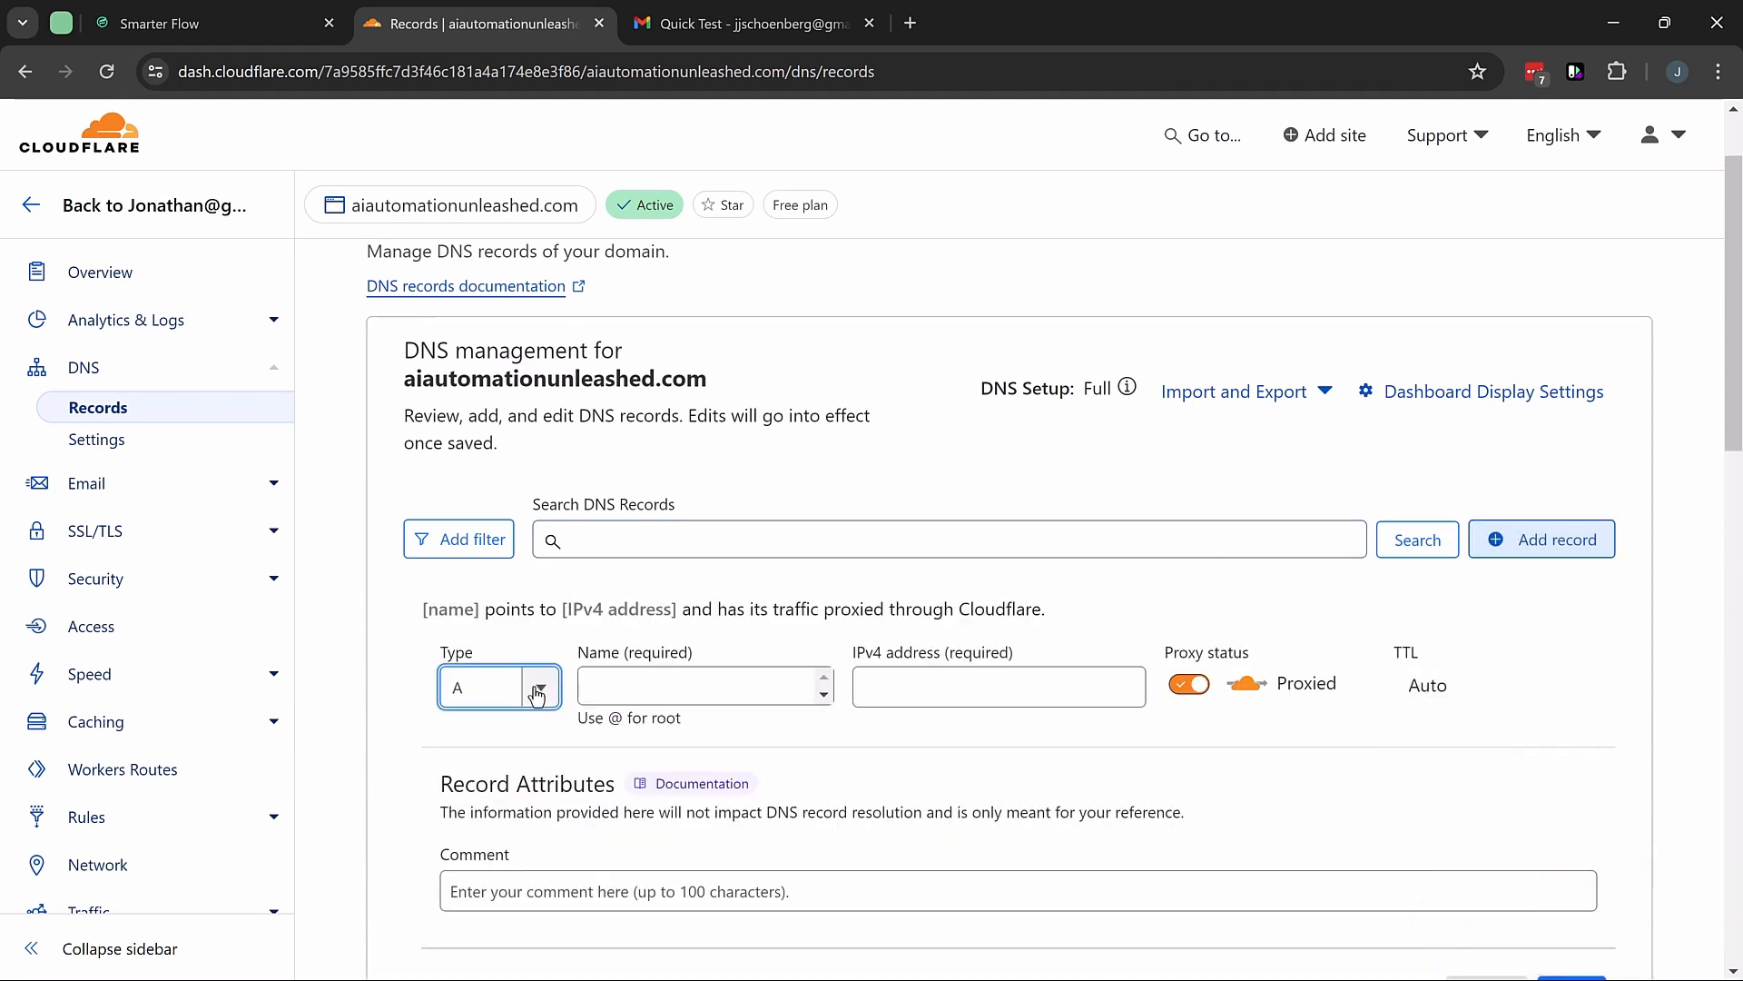
{"action": "scroll", "coordinate": [508, 781], "scroll_direction": "down", "scroll_amount": 5}
{"action": "scroll", "coordinate": [508, 790], "scroll_direction": "down", "scroll_amount": 1}
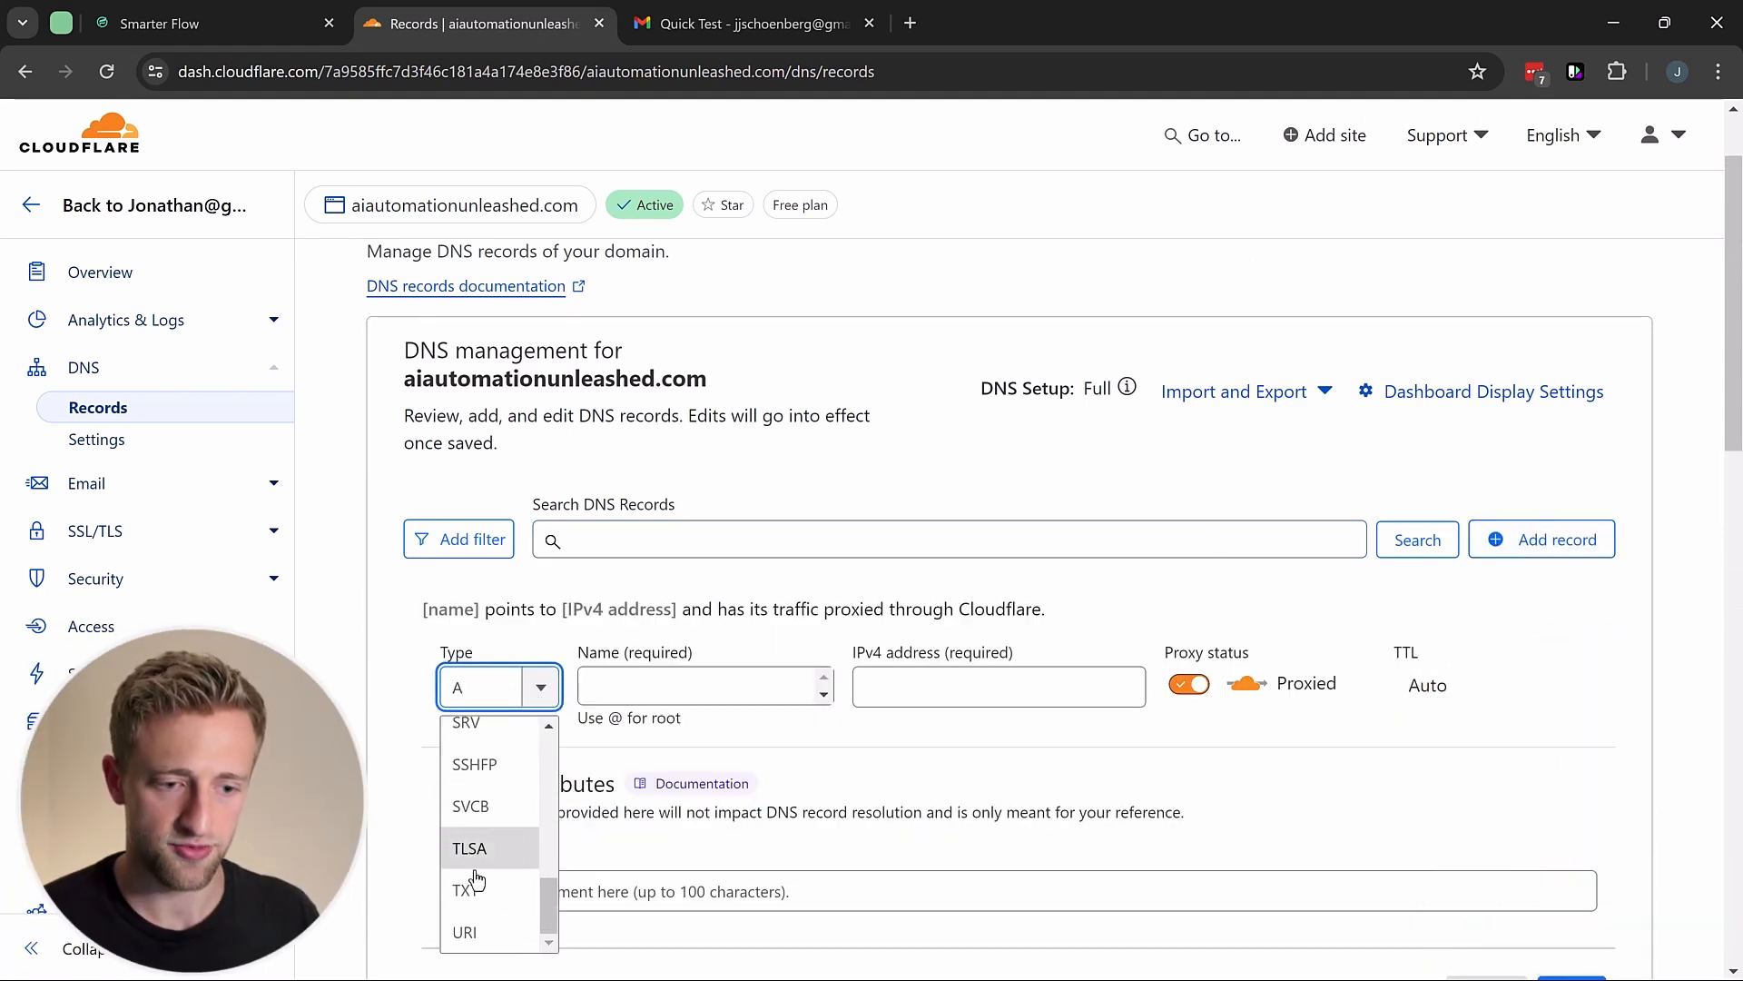
{"action": "left_click", "coordinate": [470, 887]}
{"action": "left_click", "coordinate": [269, 9]}
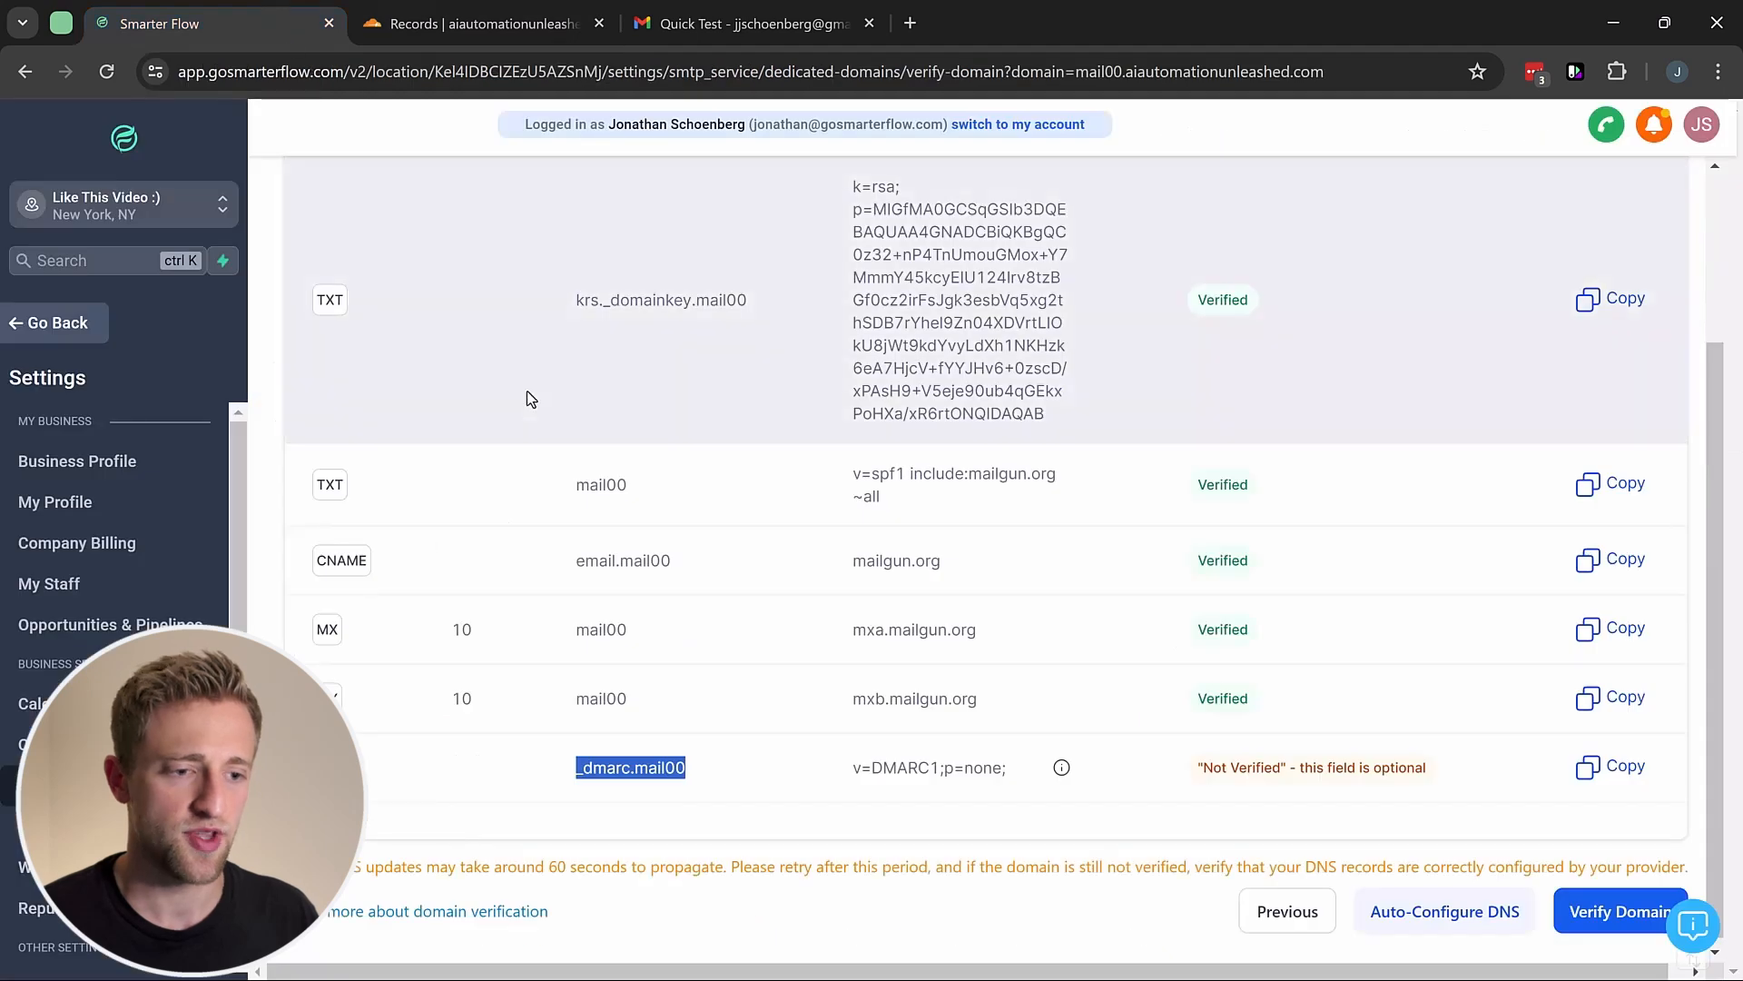
{"action": "left_click", "coordinate": [417, 27]}
{"action": "left_click", "coordinate": [658, 682]}
{"action": "key", "text": "ctrl+v"}
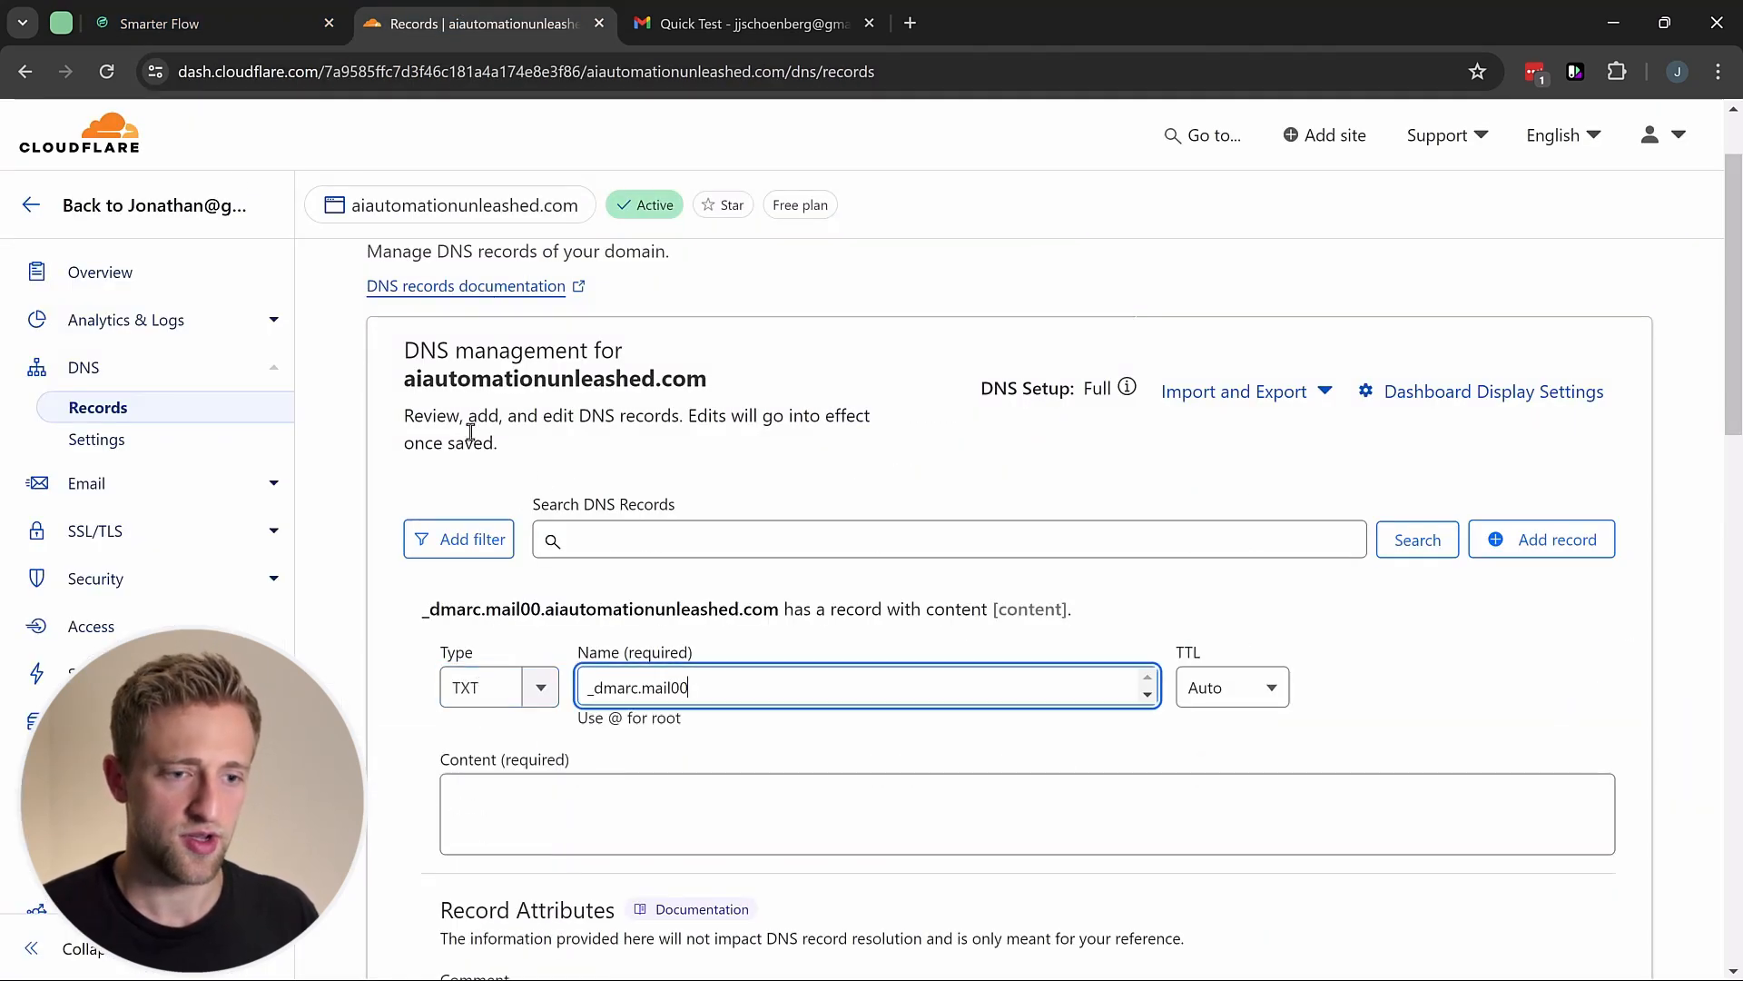
Step: Set its content to v=DMARC1;p=none;, save, and rerun mail00 verification in Smarter Flow
{"action": "left_click", "coordinate": [182, 9]}
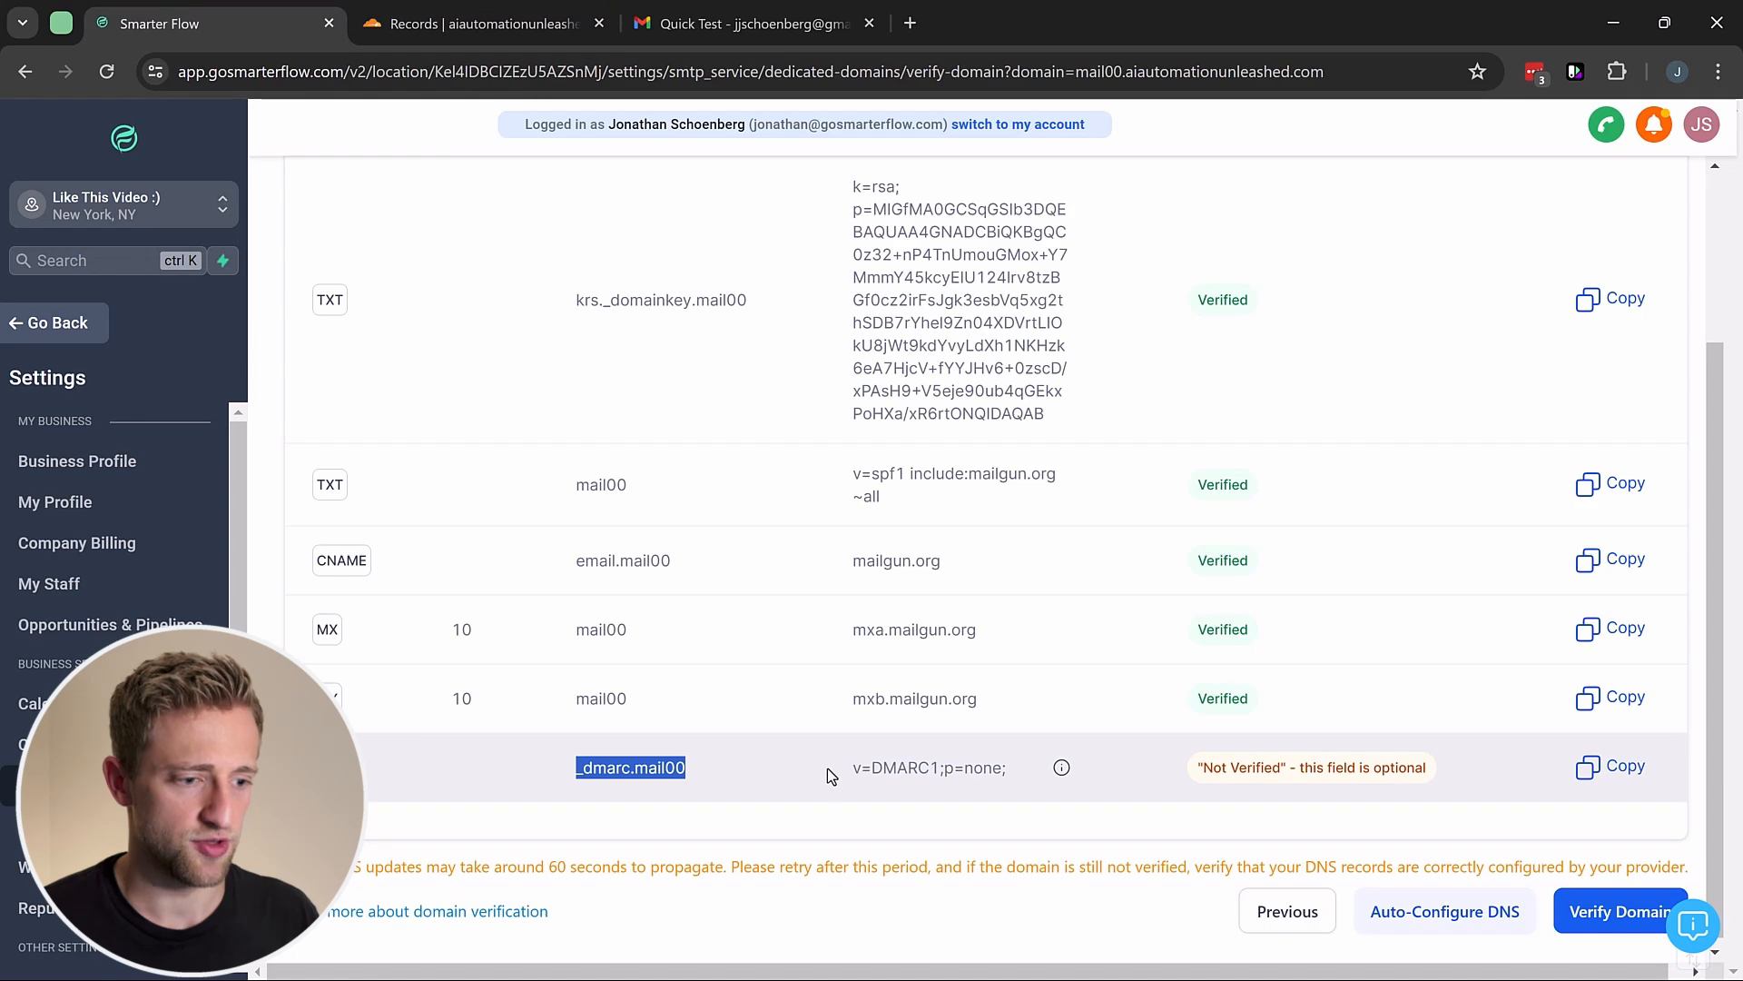
{"action": "left_click_drag", "start_coordinate": [826, 767], "coordinate": [1012, 771]}
{"action": "key", "text": "ctrl+c"}
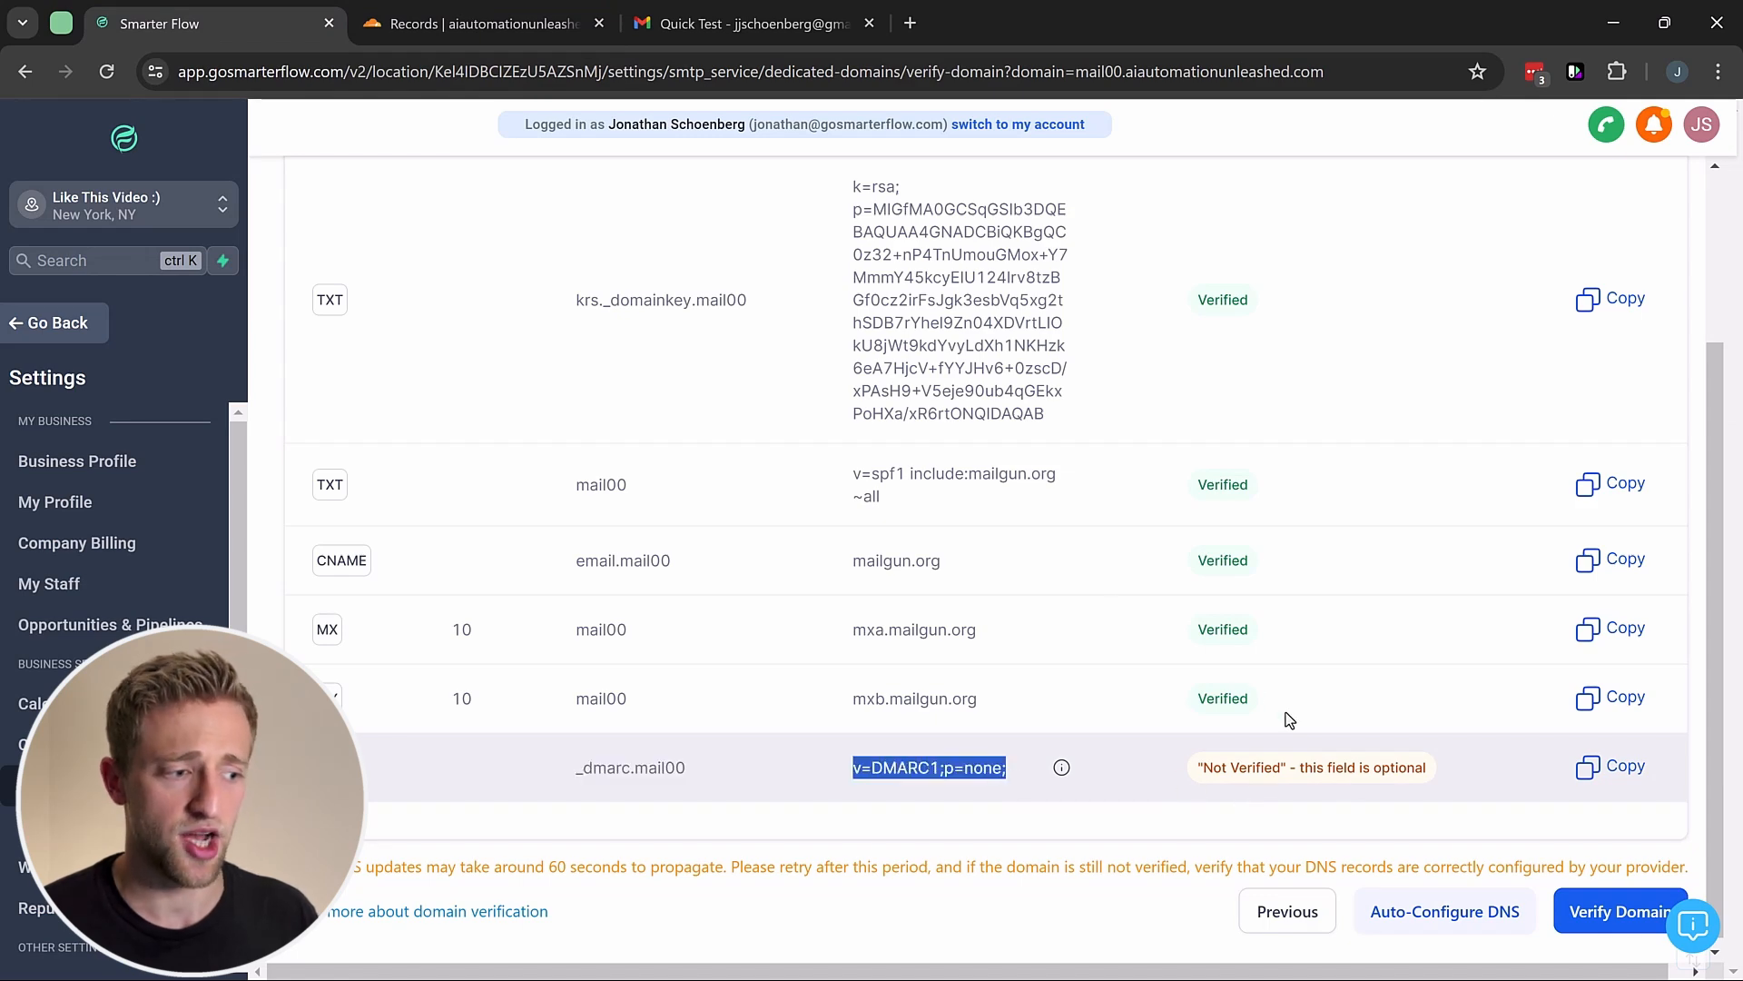
{"action": "left_click", "coordinate": [508, 23]}
{"action": "left_click", "coordinate": [627, 806]}
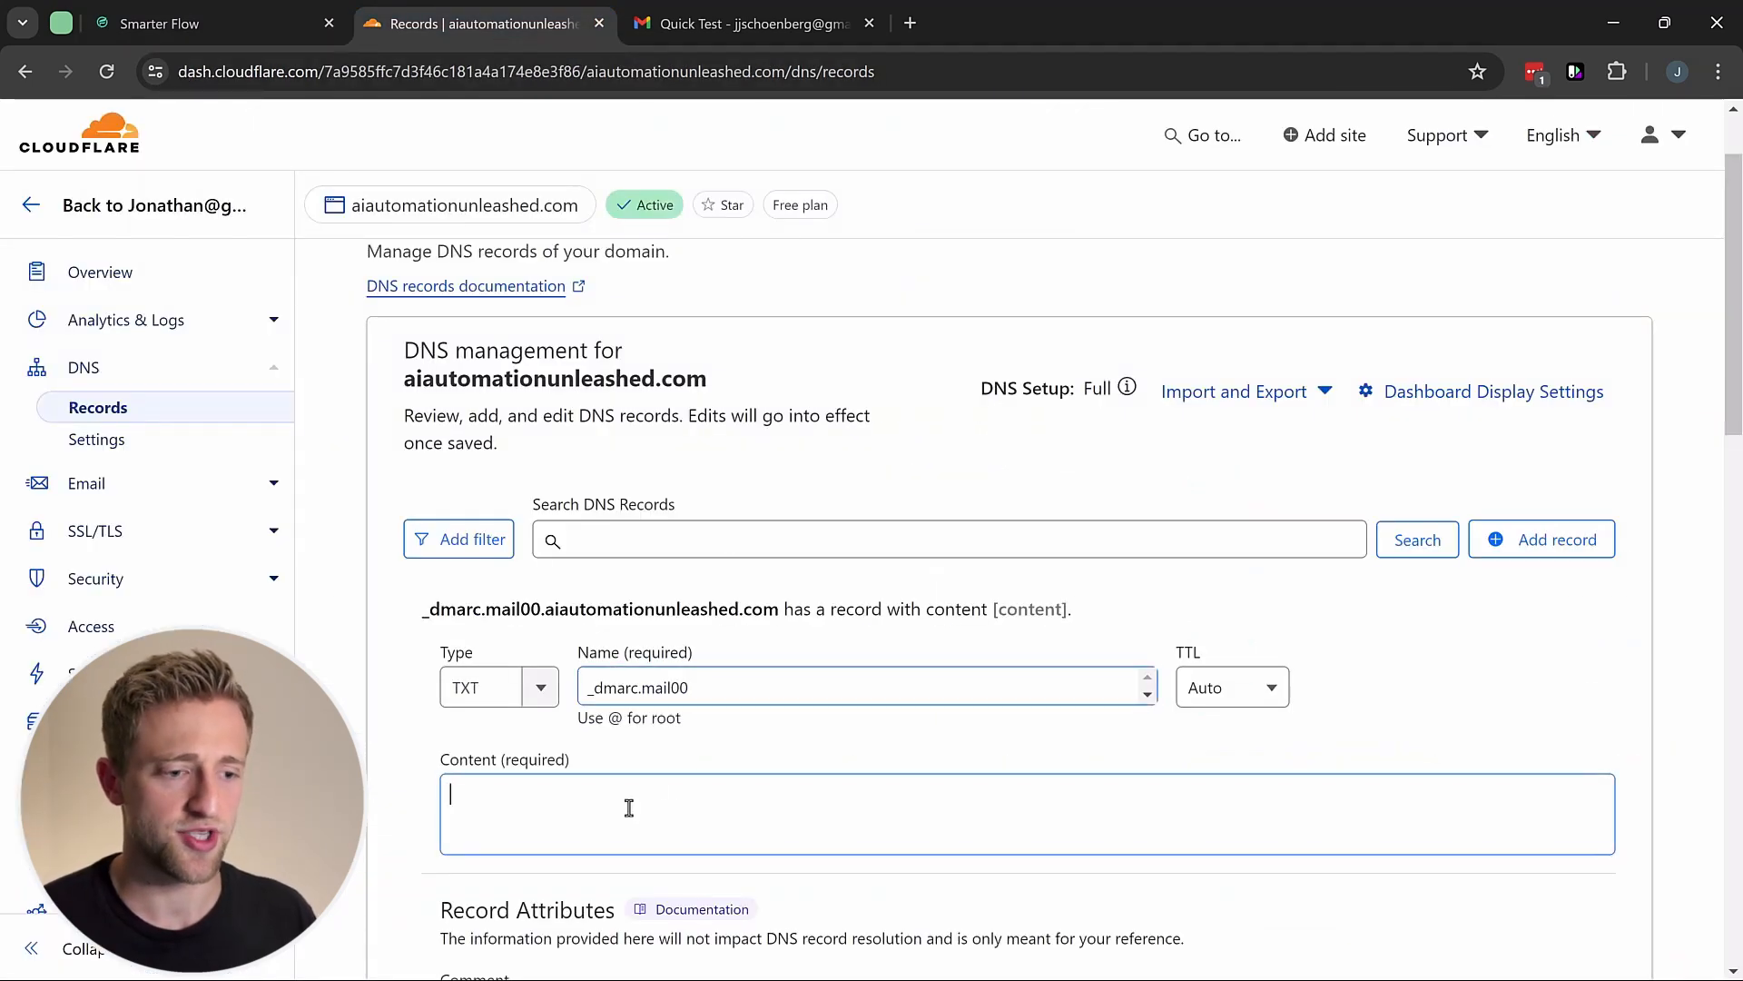
{"action": "key", "text": "ctrl+v"}
{"action": "scroll", "coordinate": [638, 712], "scroll_direction": "down", "scroll_amount": 3}
{"action": "left_click", "coordinate": [1571, 780]}
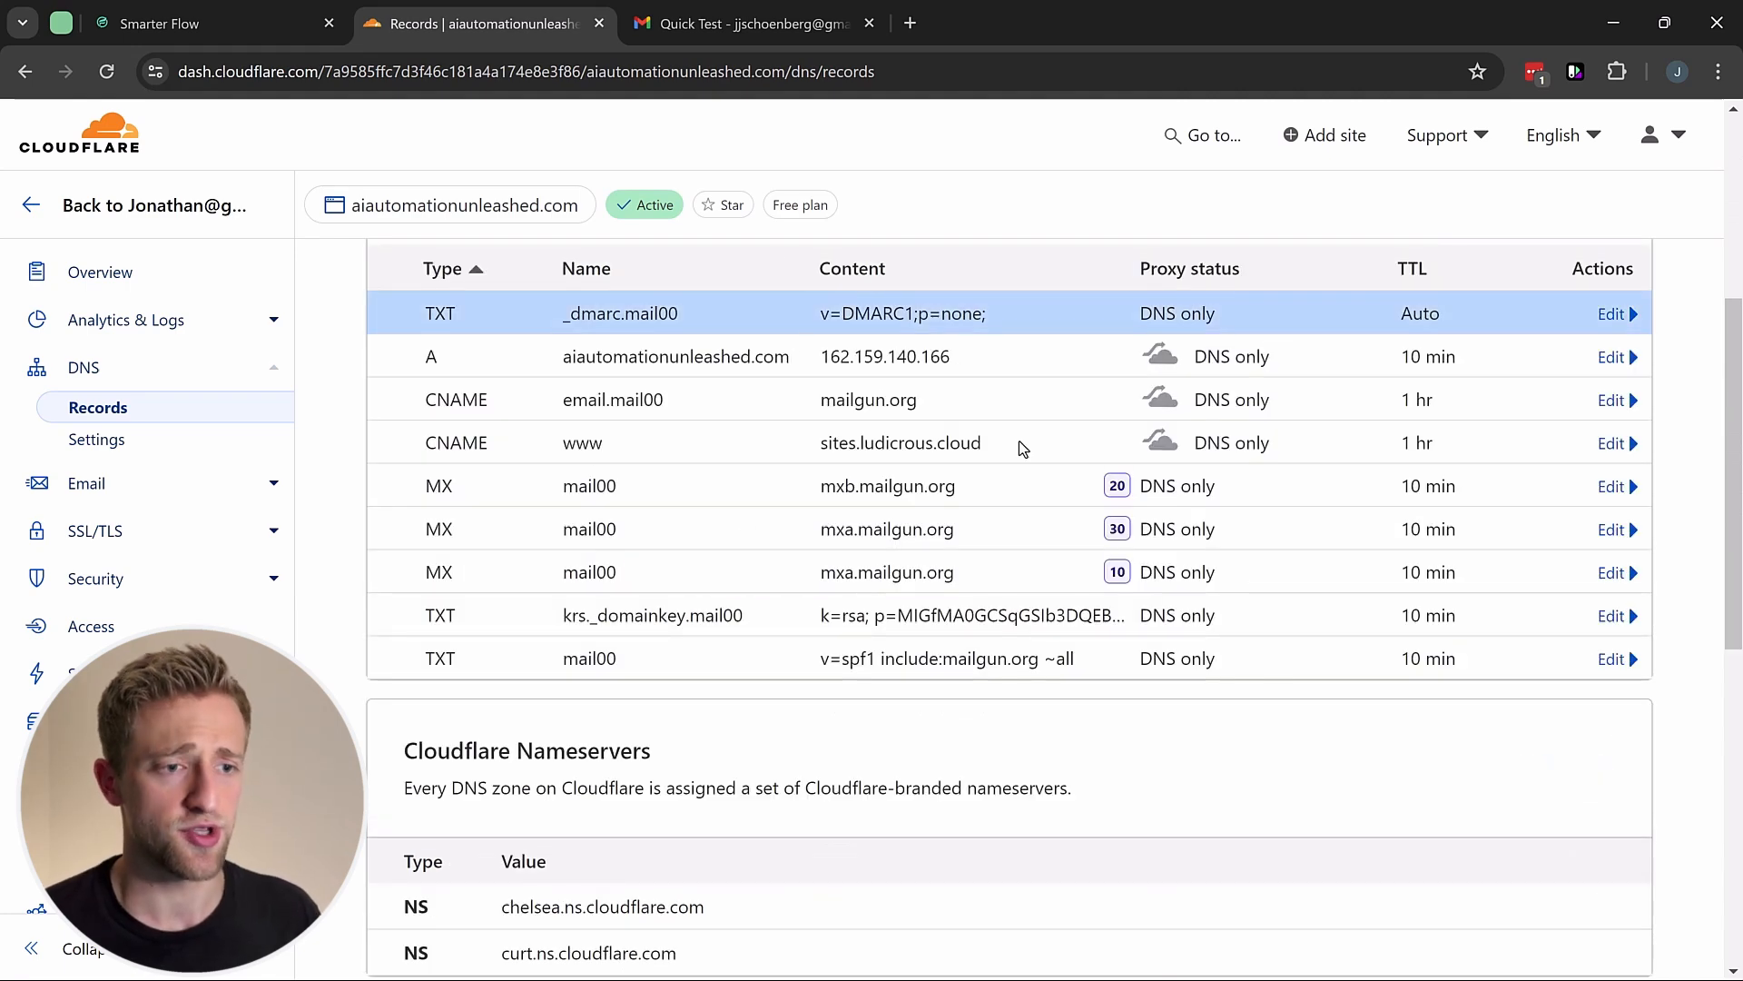
{"action": "left_click", "coordinate": [251, 34]}
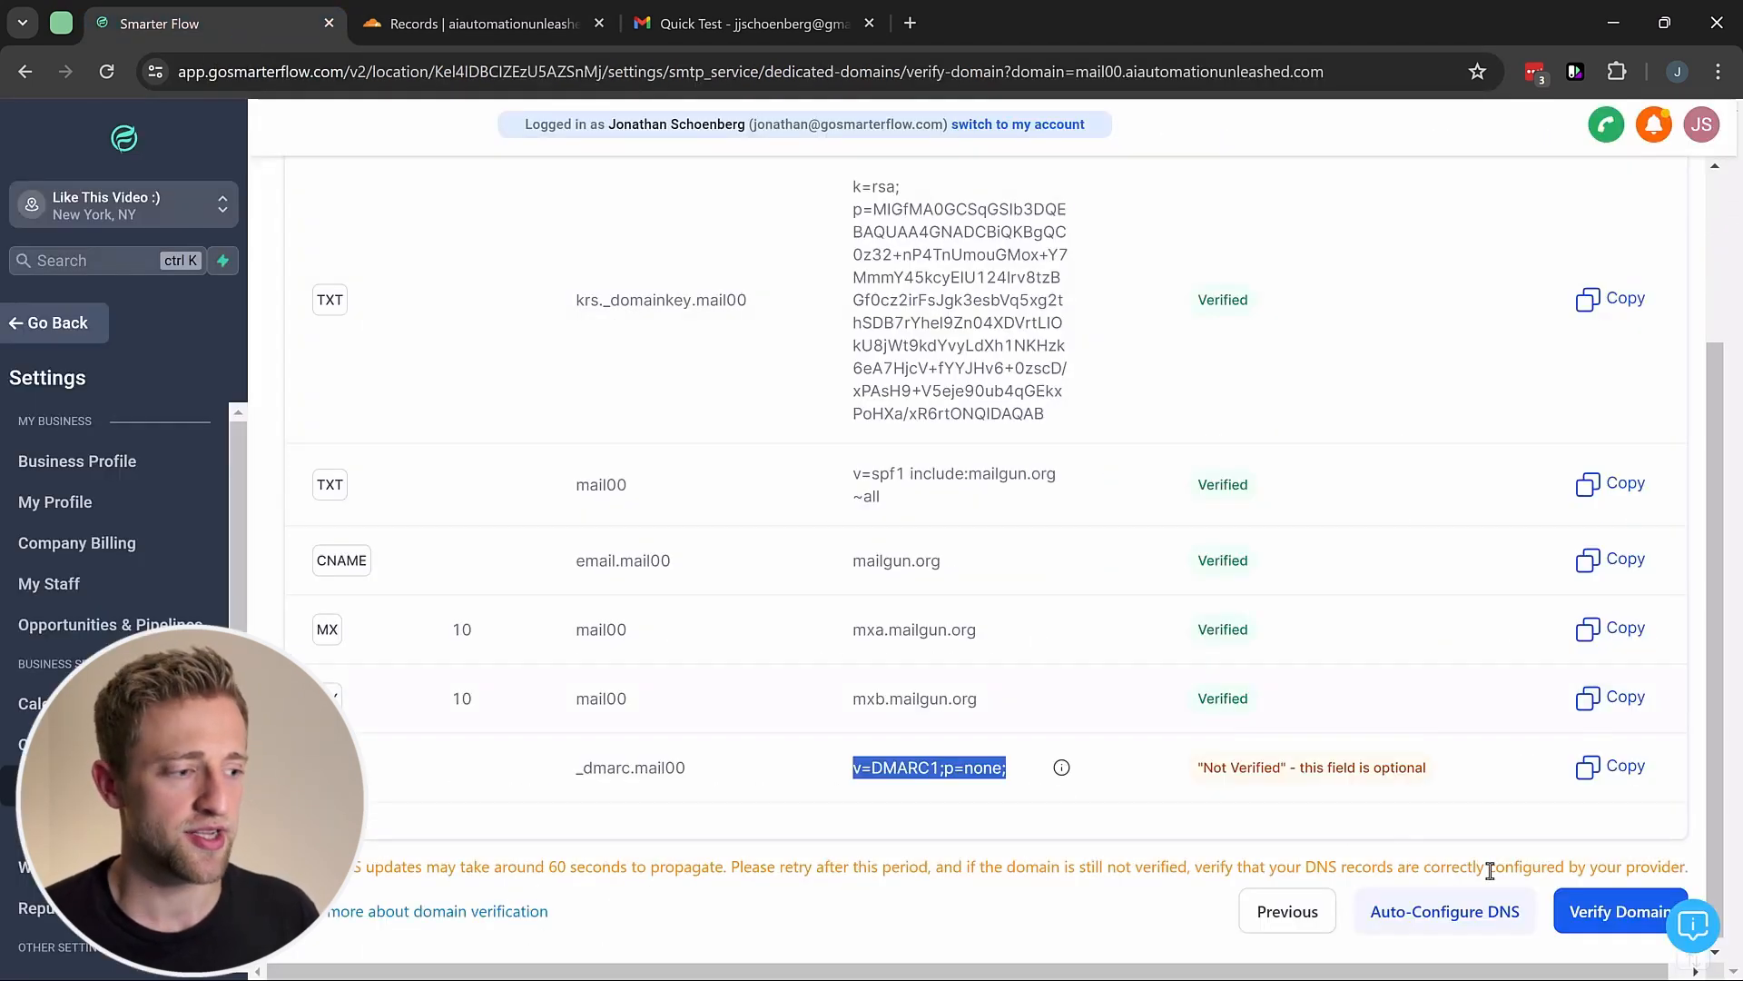
{"action": "left_click", "coordinate": [1587, 917]}
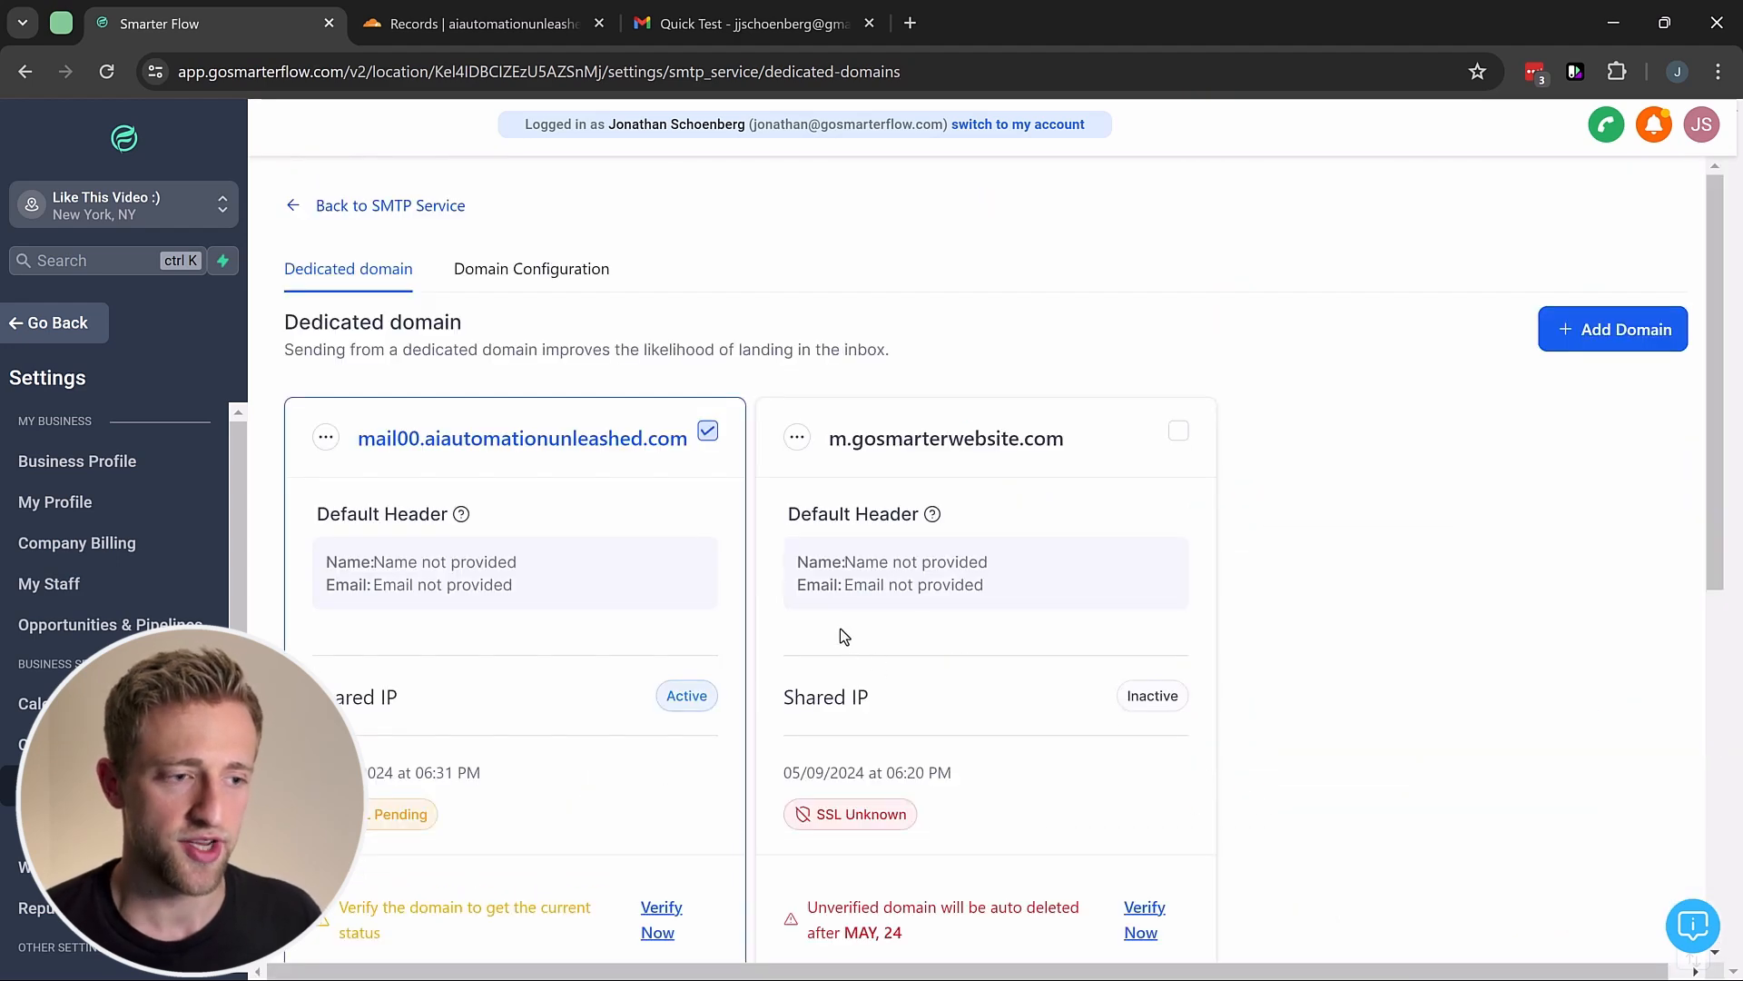
Step: Verify mail00.aiautomationunleashed.com now that all its DNS records pass
{"action": "scroll", "coordinate": [620, 606], "scroll_direction": "down", "scroll_amount": 1}
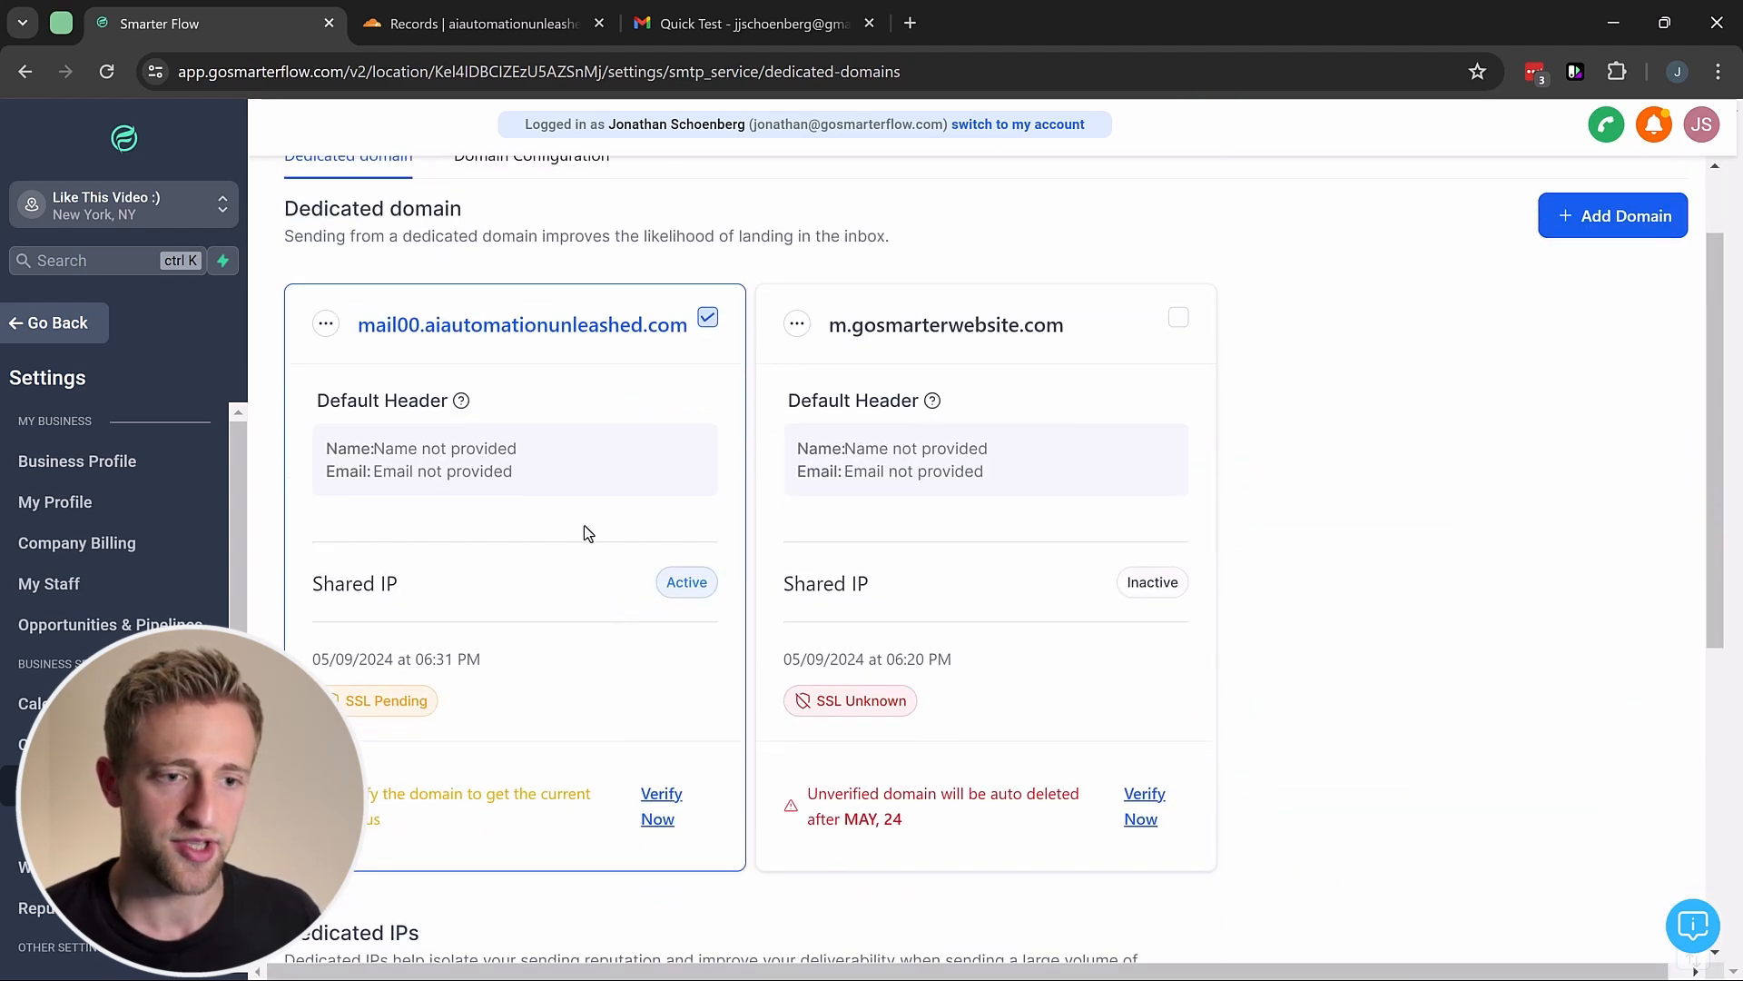
{"action": "left_click", "coordinate": [661, 811]}
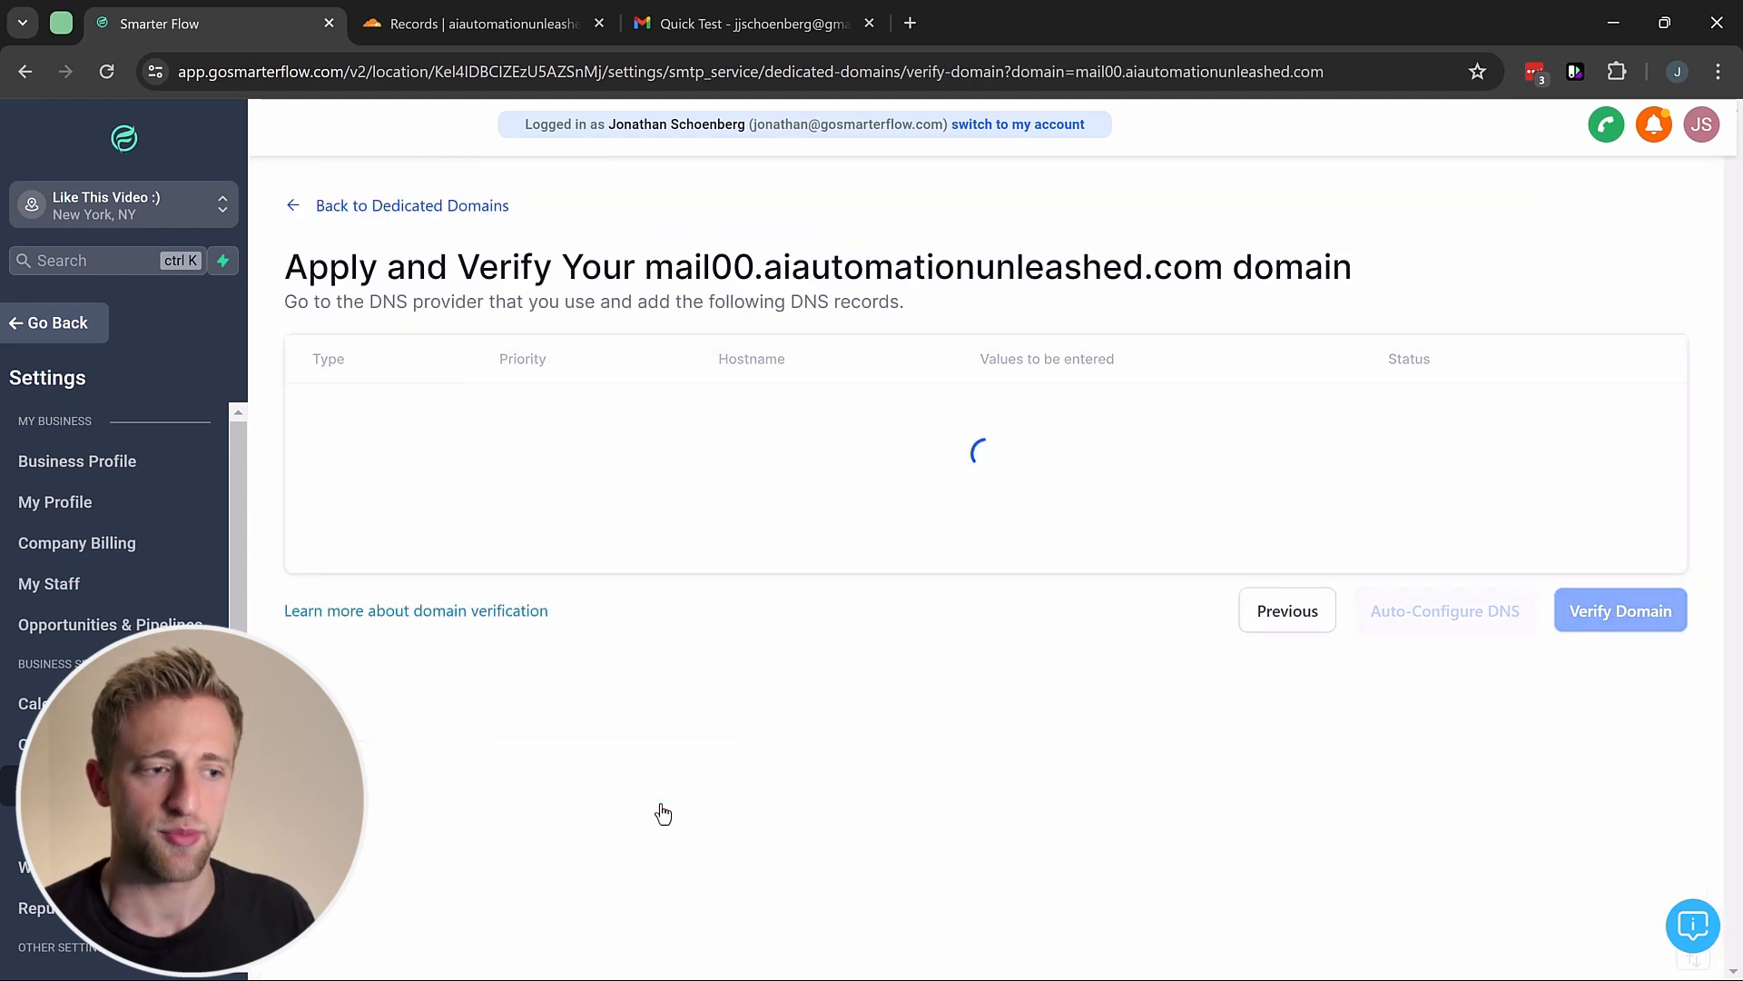
{"action": "scroll", "coordinate": [1162, 690], "scroll_direction": "down", "scroll_amount": 3}
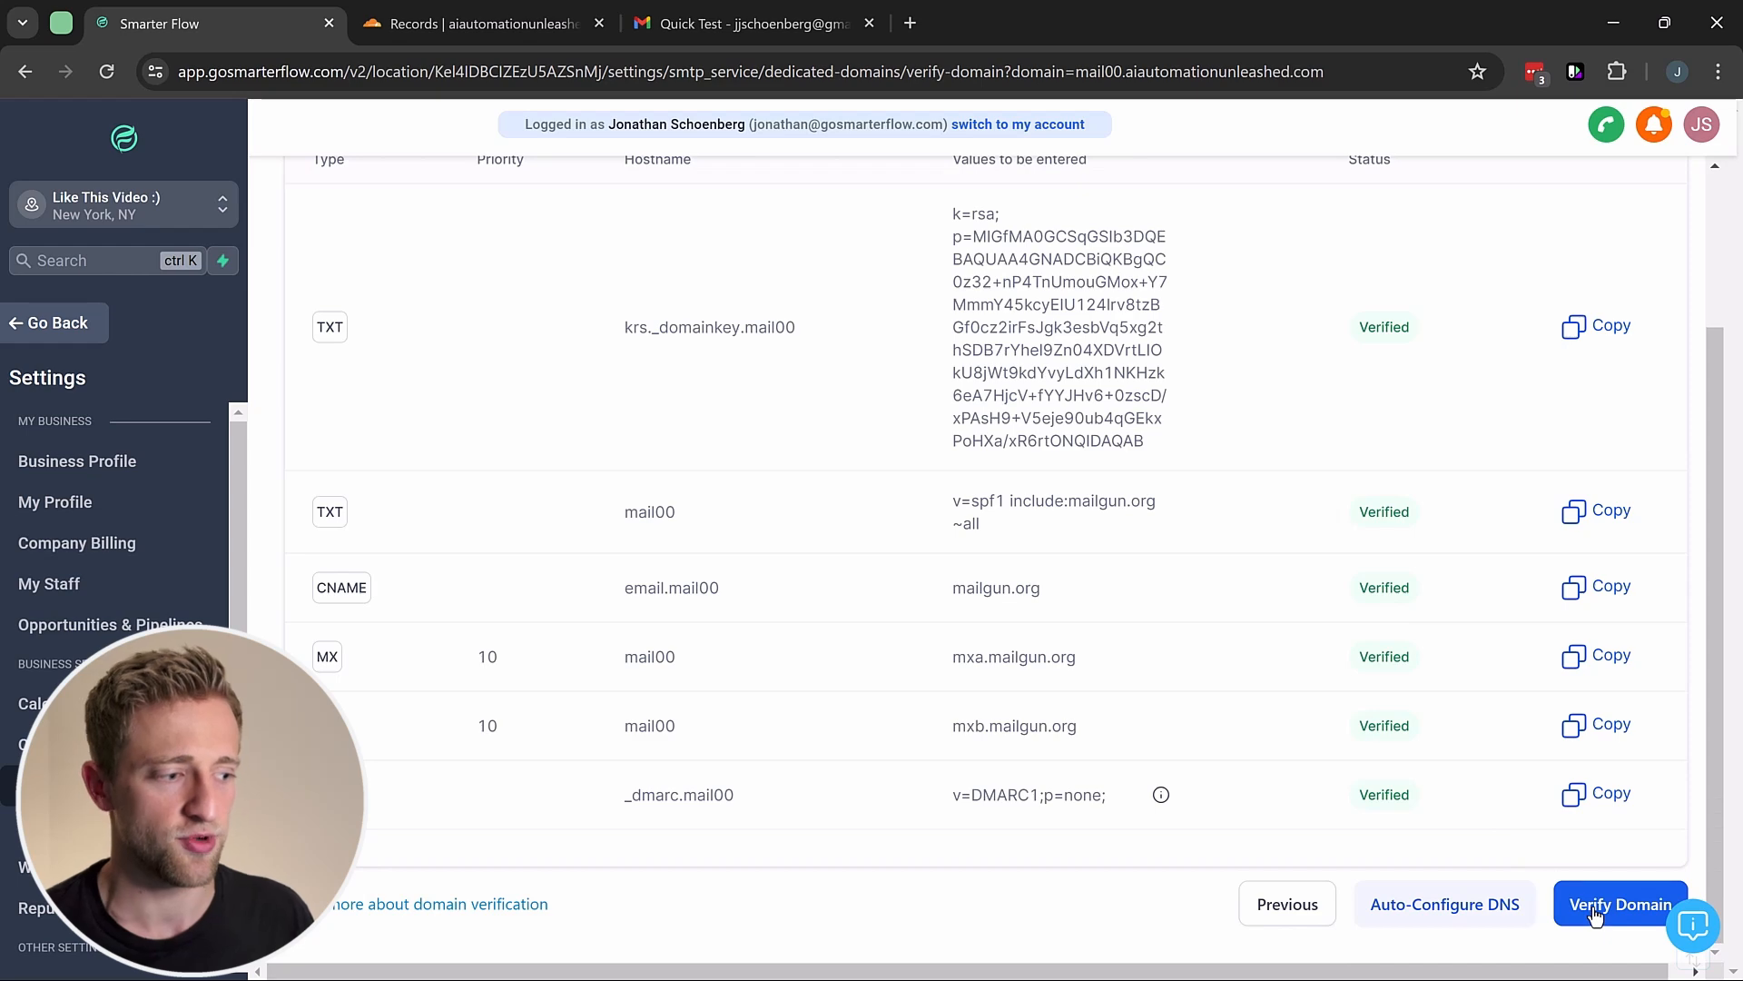
{"action": "left_click", "coordinate": [1596, 913]}
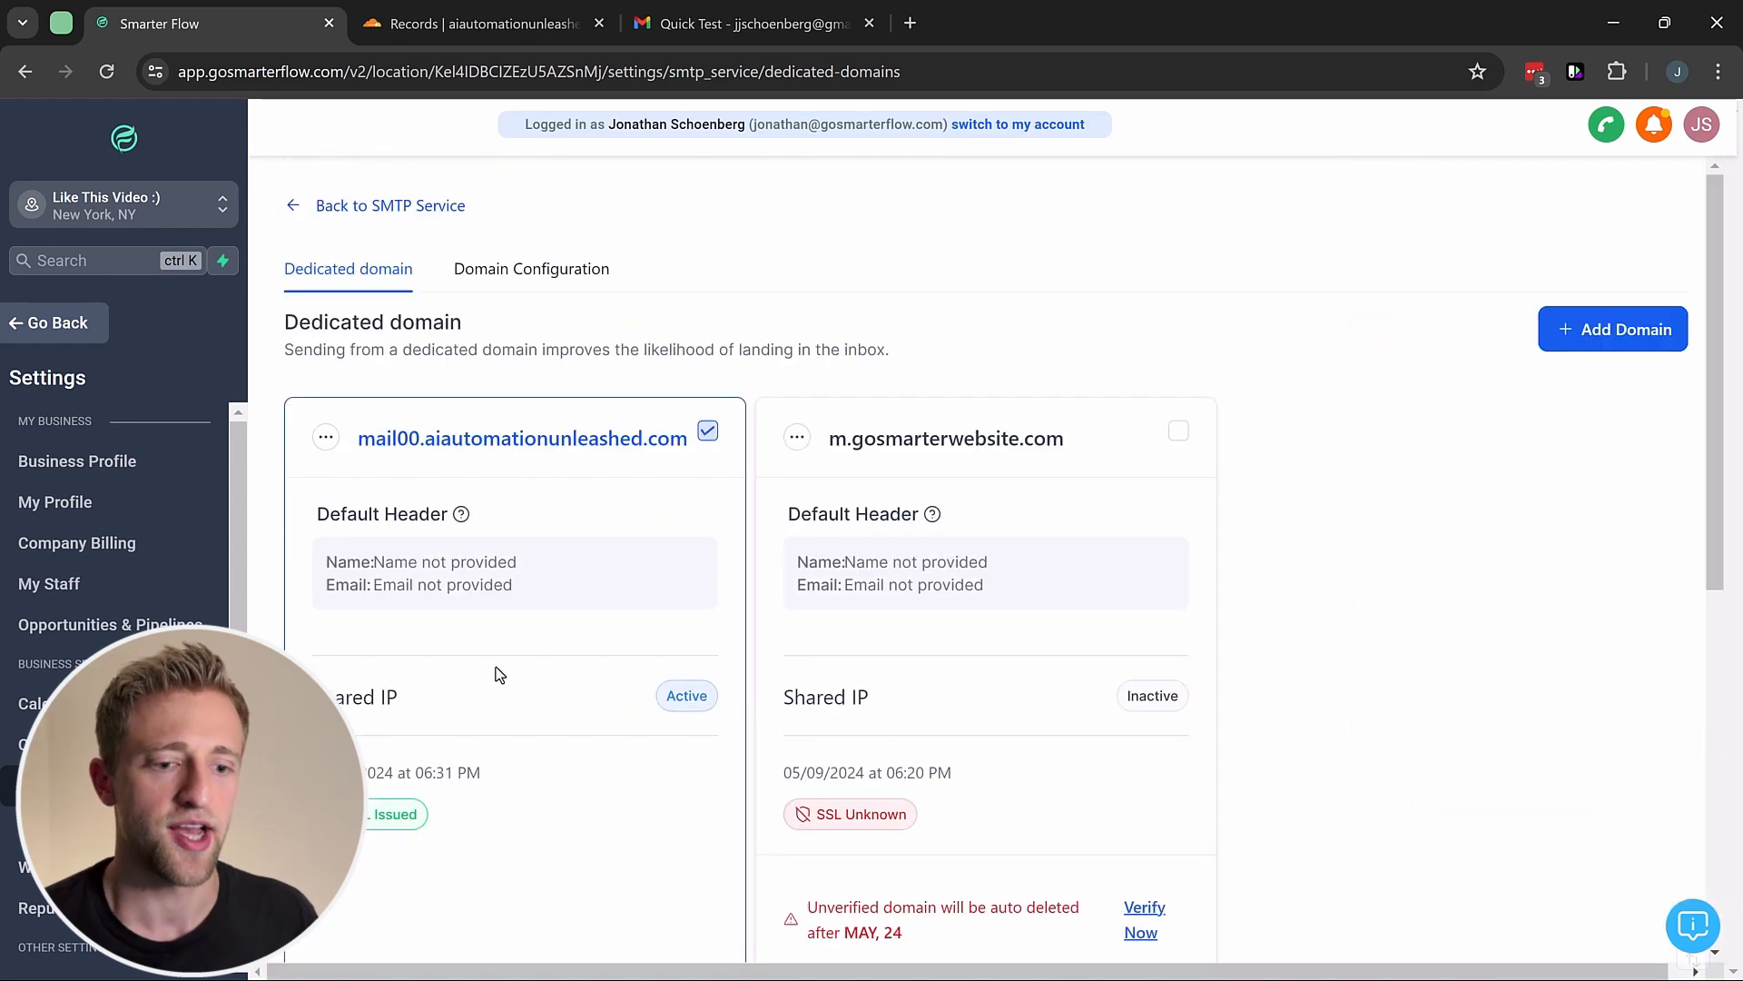
Step: Confirm mail00 shows SSL Issued and locate the still-inactive m.gosmarterwebsite.com domain
{"action": "scroll", "coordinate": [495, 670], "scroll_direction": "down", "scroll_amount": 2}
{"action": "scroll", "coordinate": [483, 663], "scroll_direction": "up", "scroll_amount": 1}
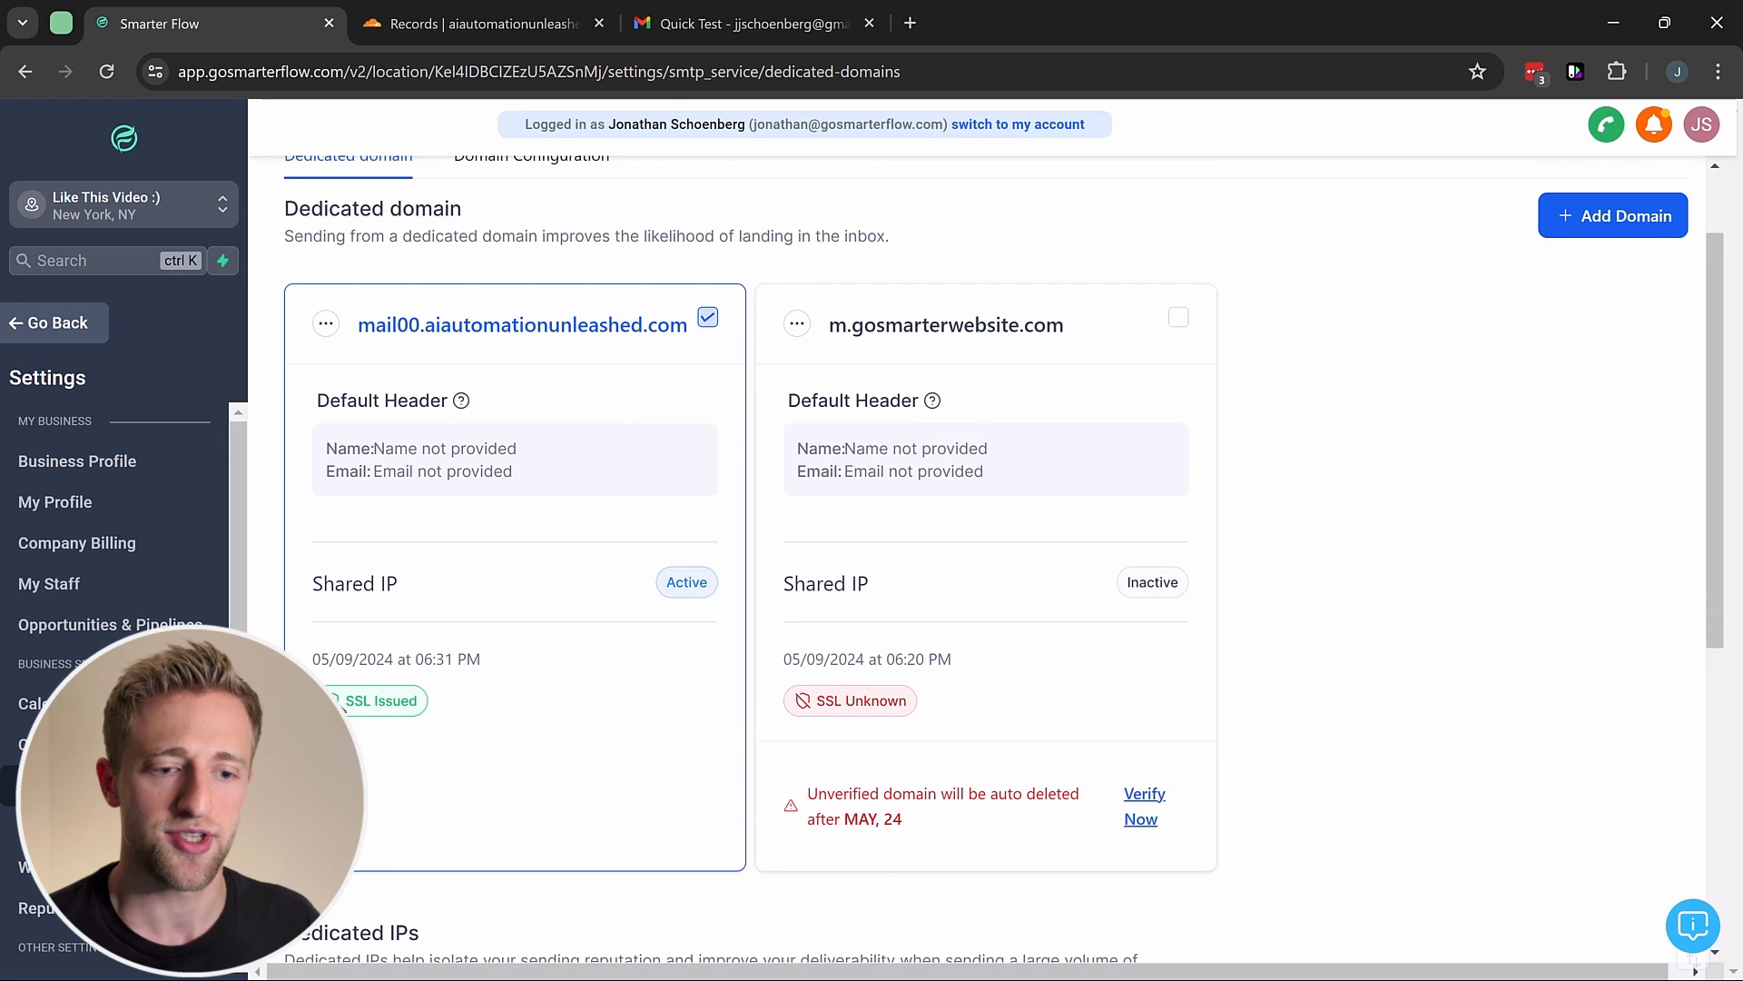
{"action": "left_click_drag", "start_coordinate": [344, 701], "coordinate": [416, 703]}
{"action": "left_click", "coordinate": [493, 710]}
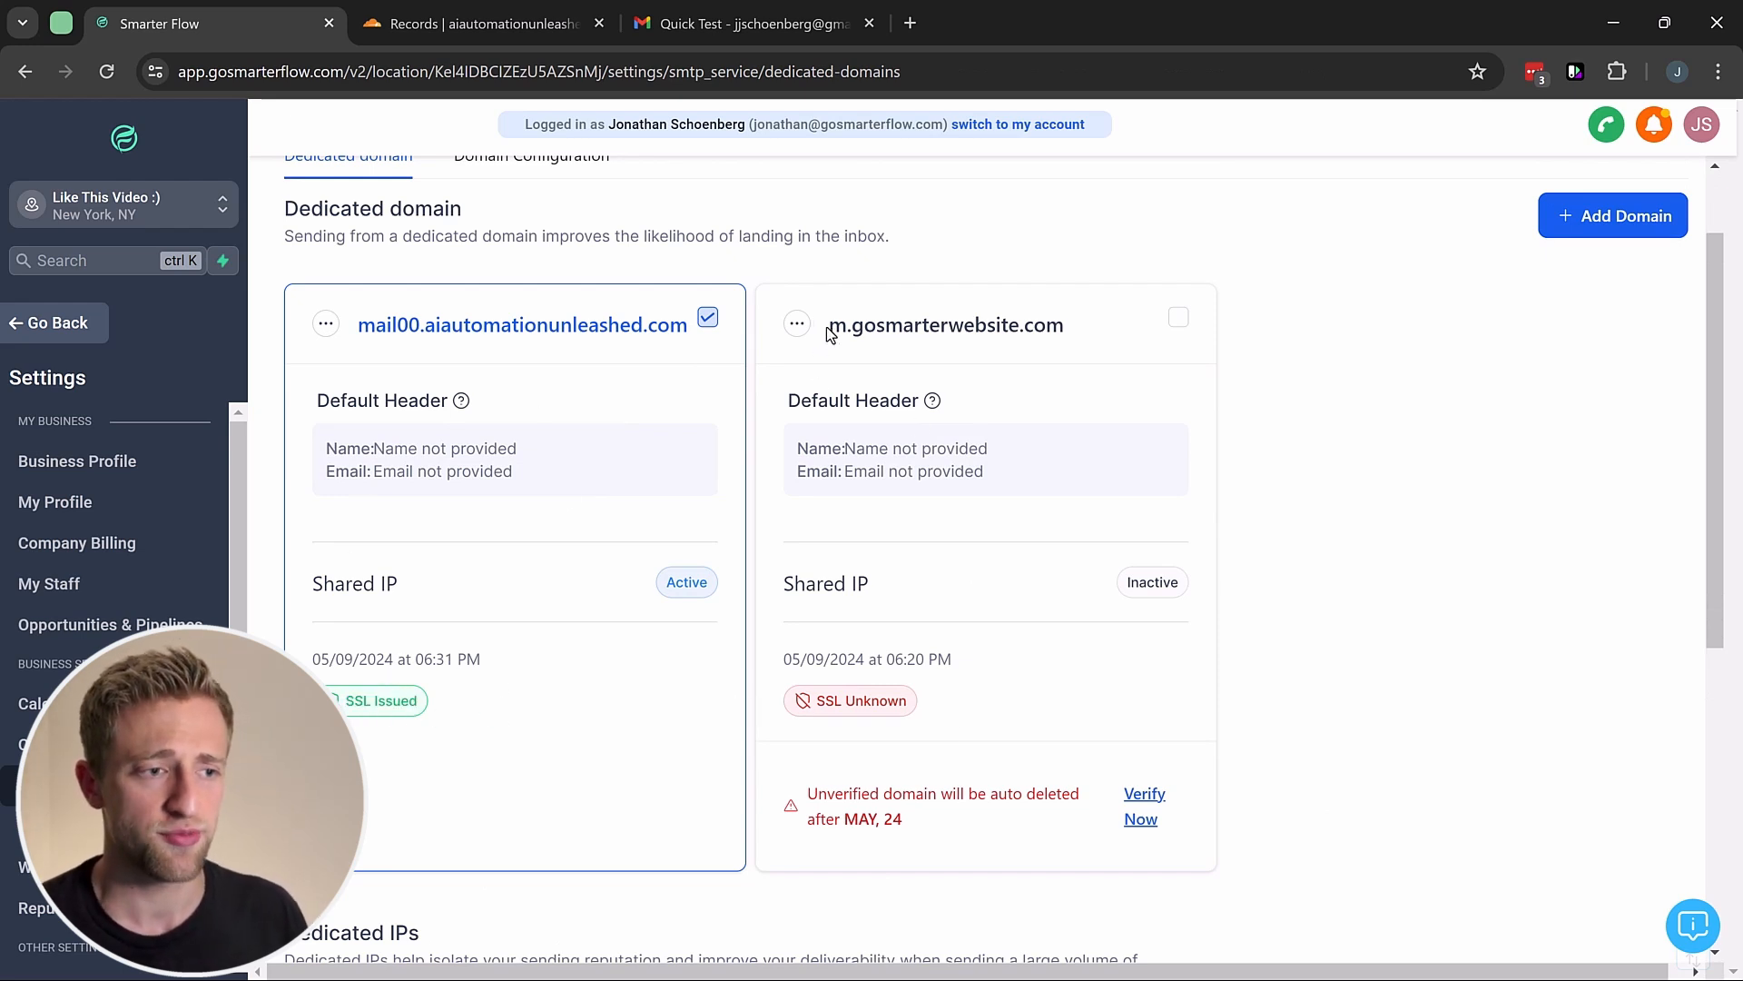
{"action": "left_click_drag", "start_coordinate": [828, 329], "coordinate": [1082, 343]}
{"action": "left_click", "coordinate": [1087, 329]}
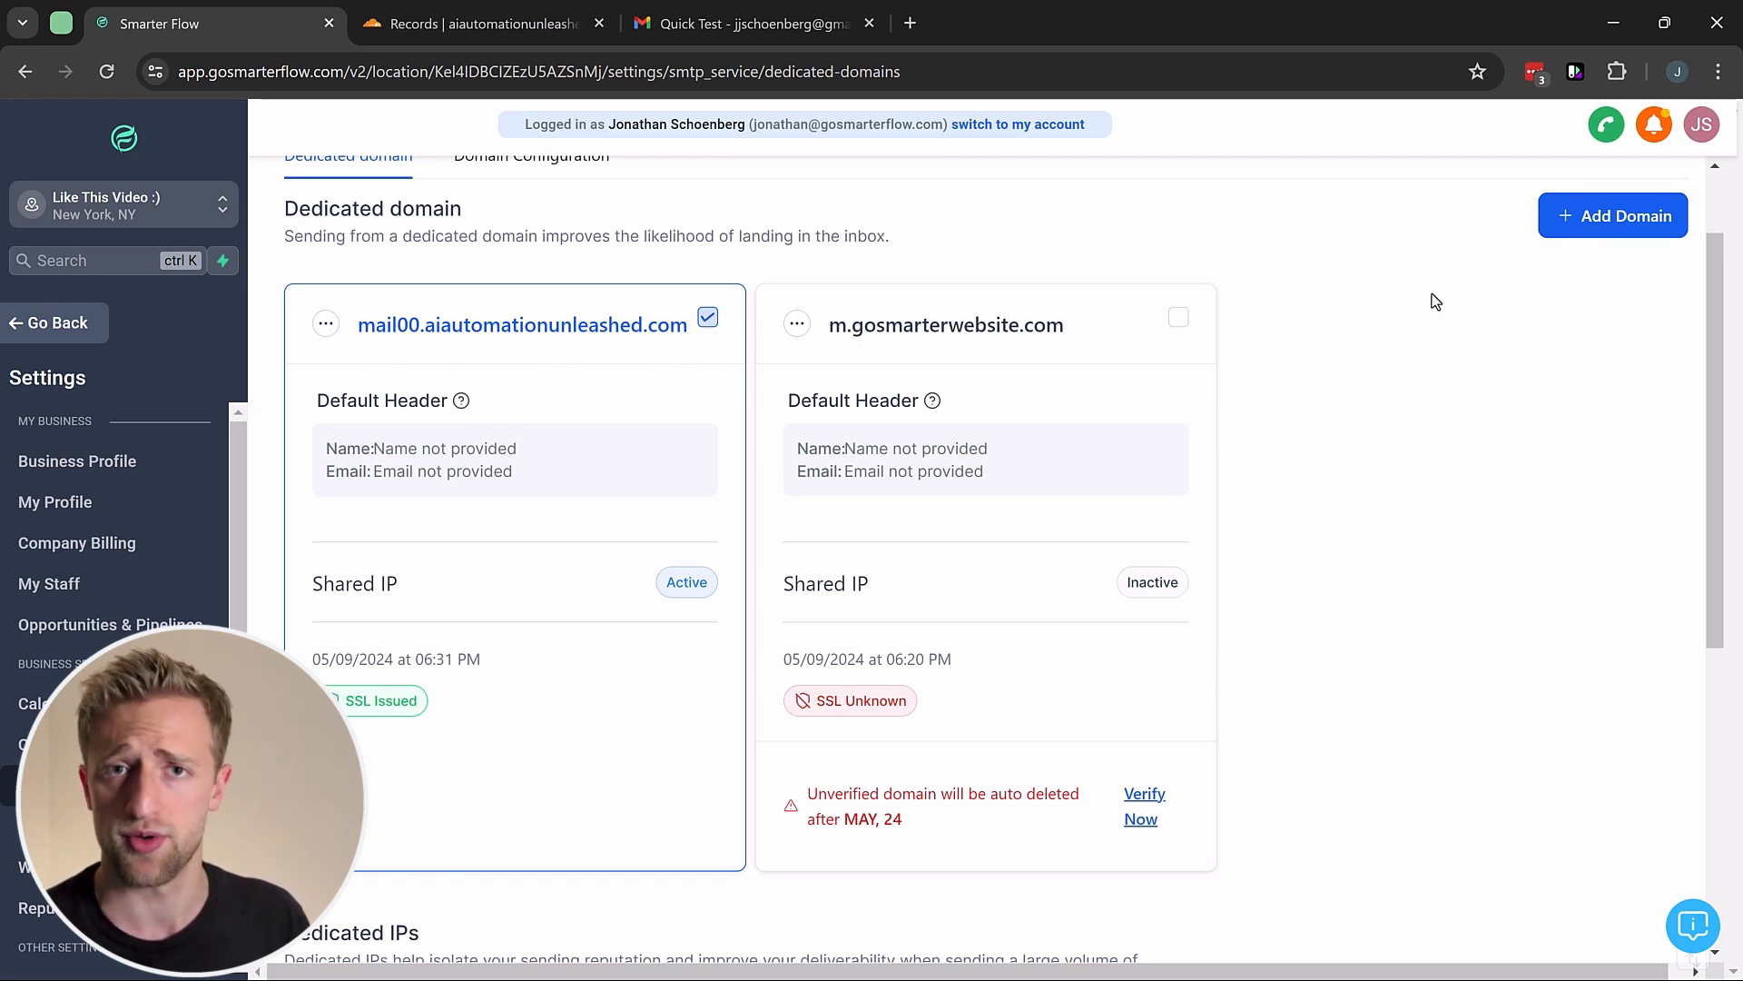
Step: Retry verification for m.gosmarterwebsite.com, note its Not Verified records, and go back to Dedicated Domains
{"action": "left_click", "coordinate": [1141, 799]}
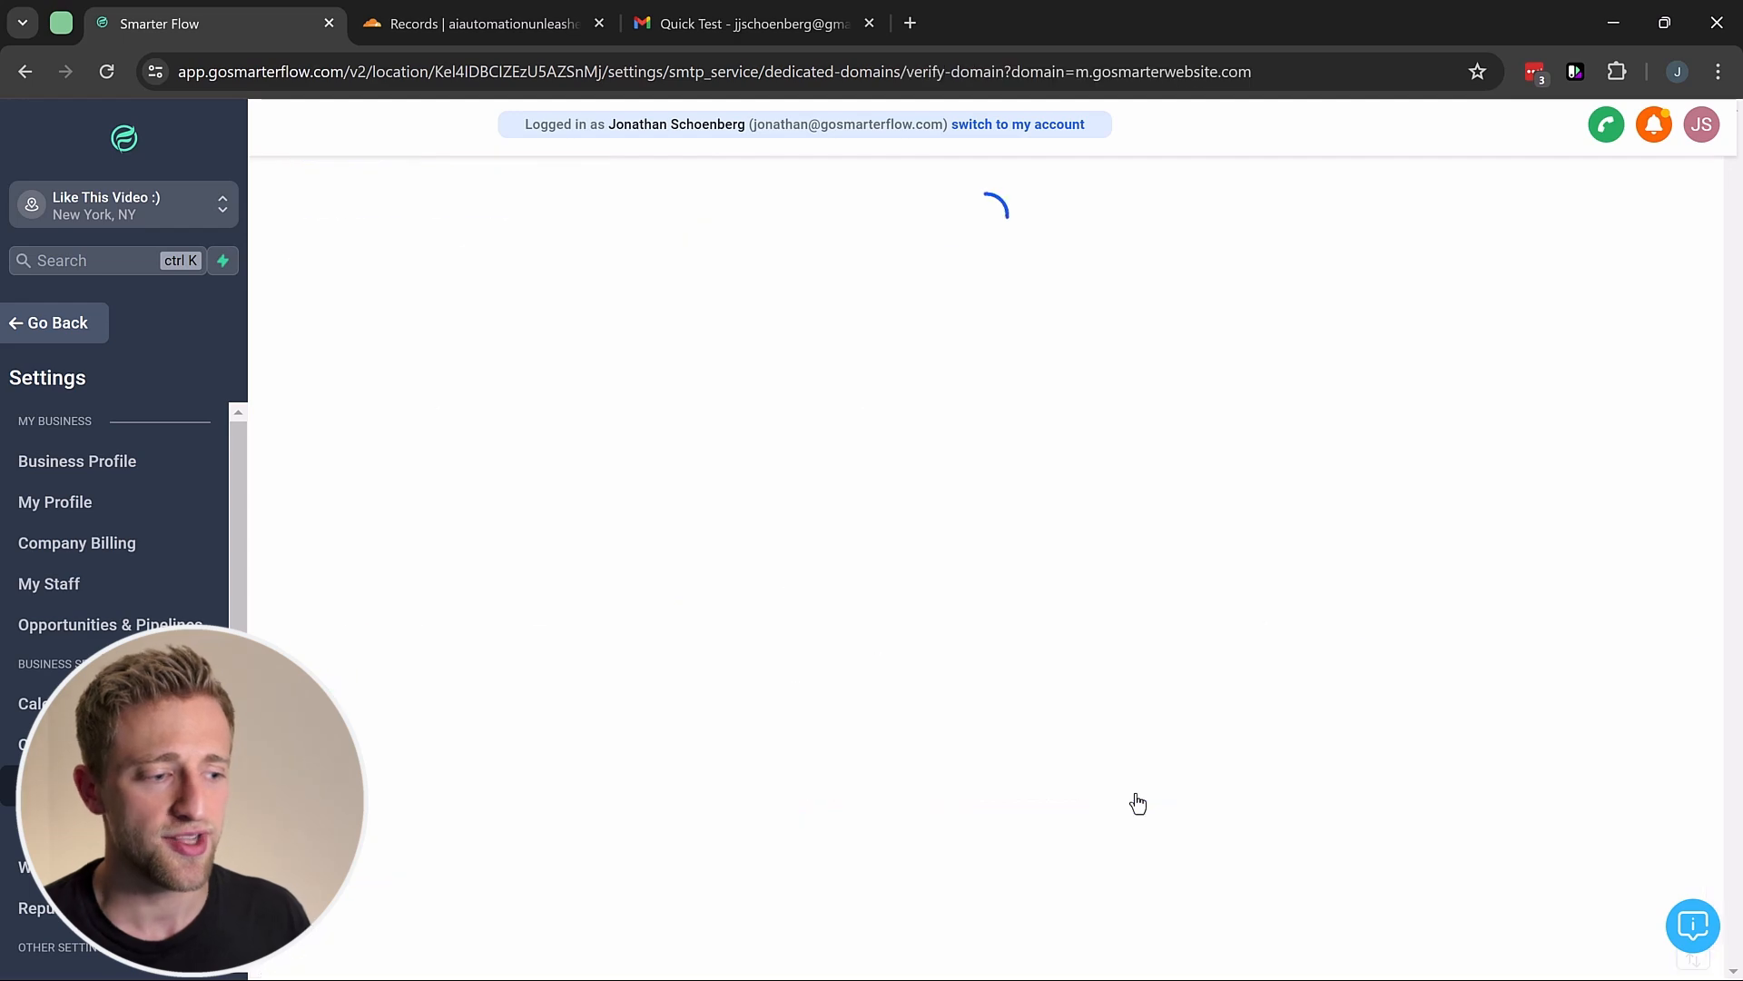
{"action": "scroll", "coordinate": [1118, 613], "scroll_direction": "down", "scroll_amount": 3}
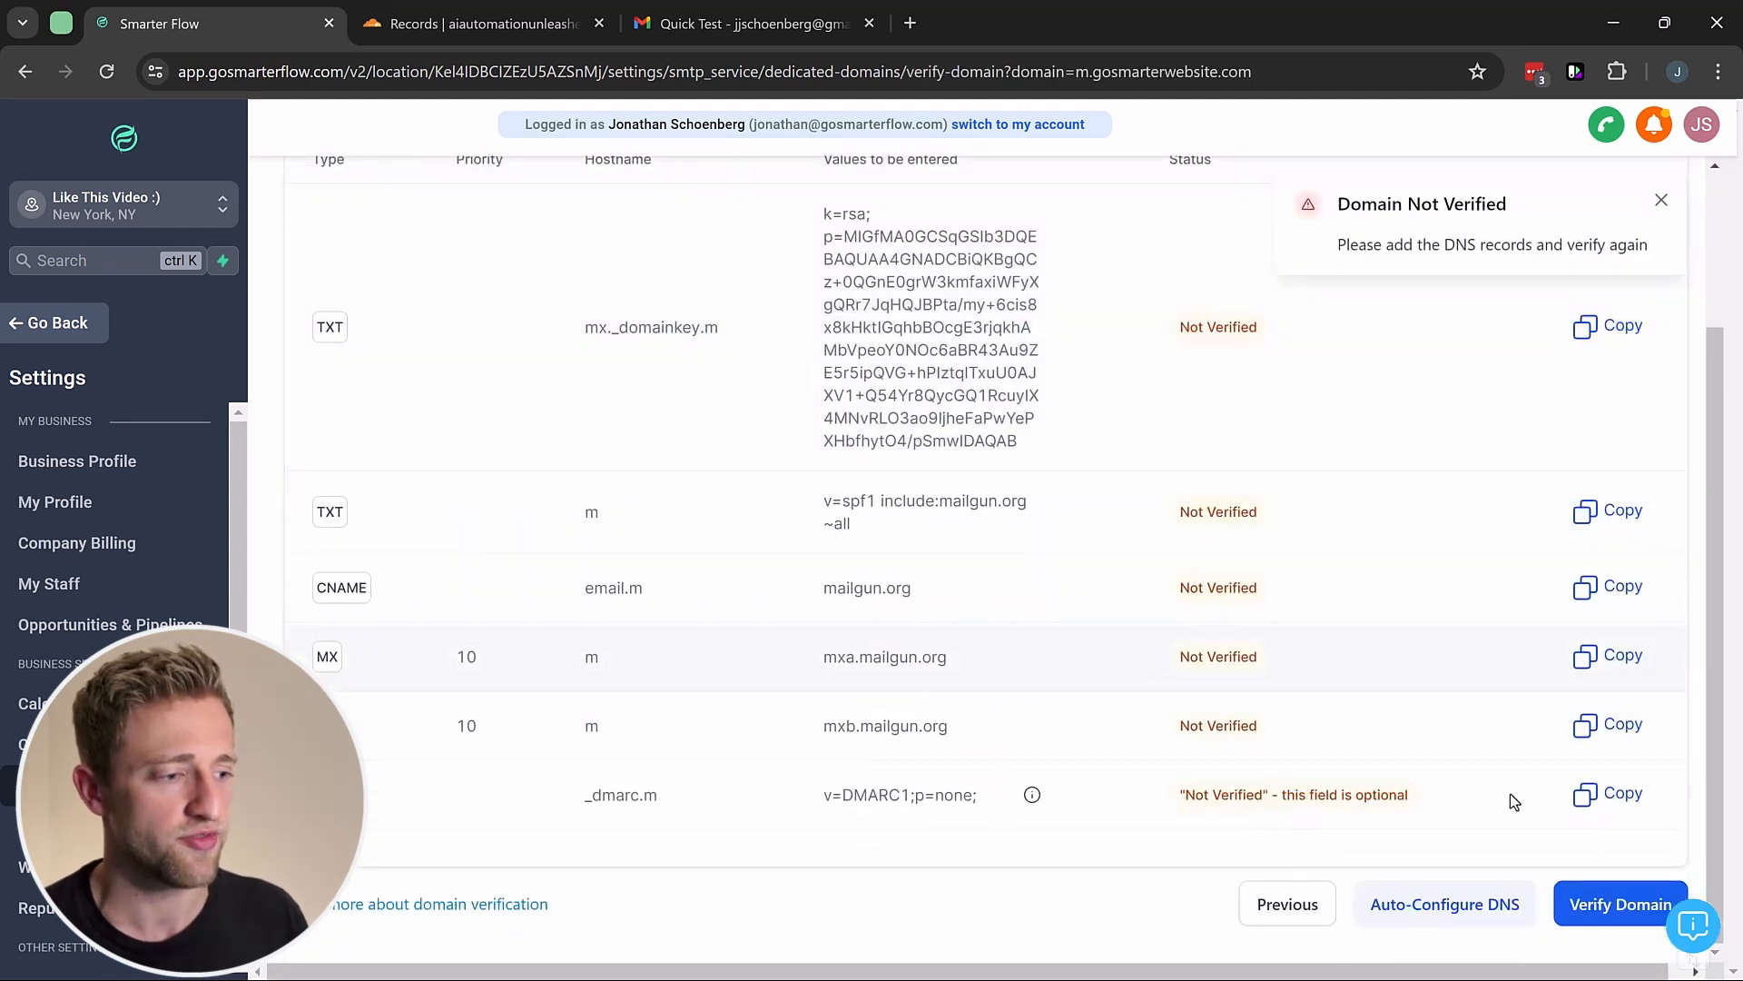
{"action": "left_click", "coordinate": [1600, 904]}
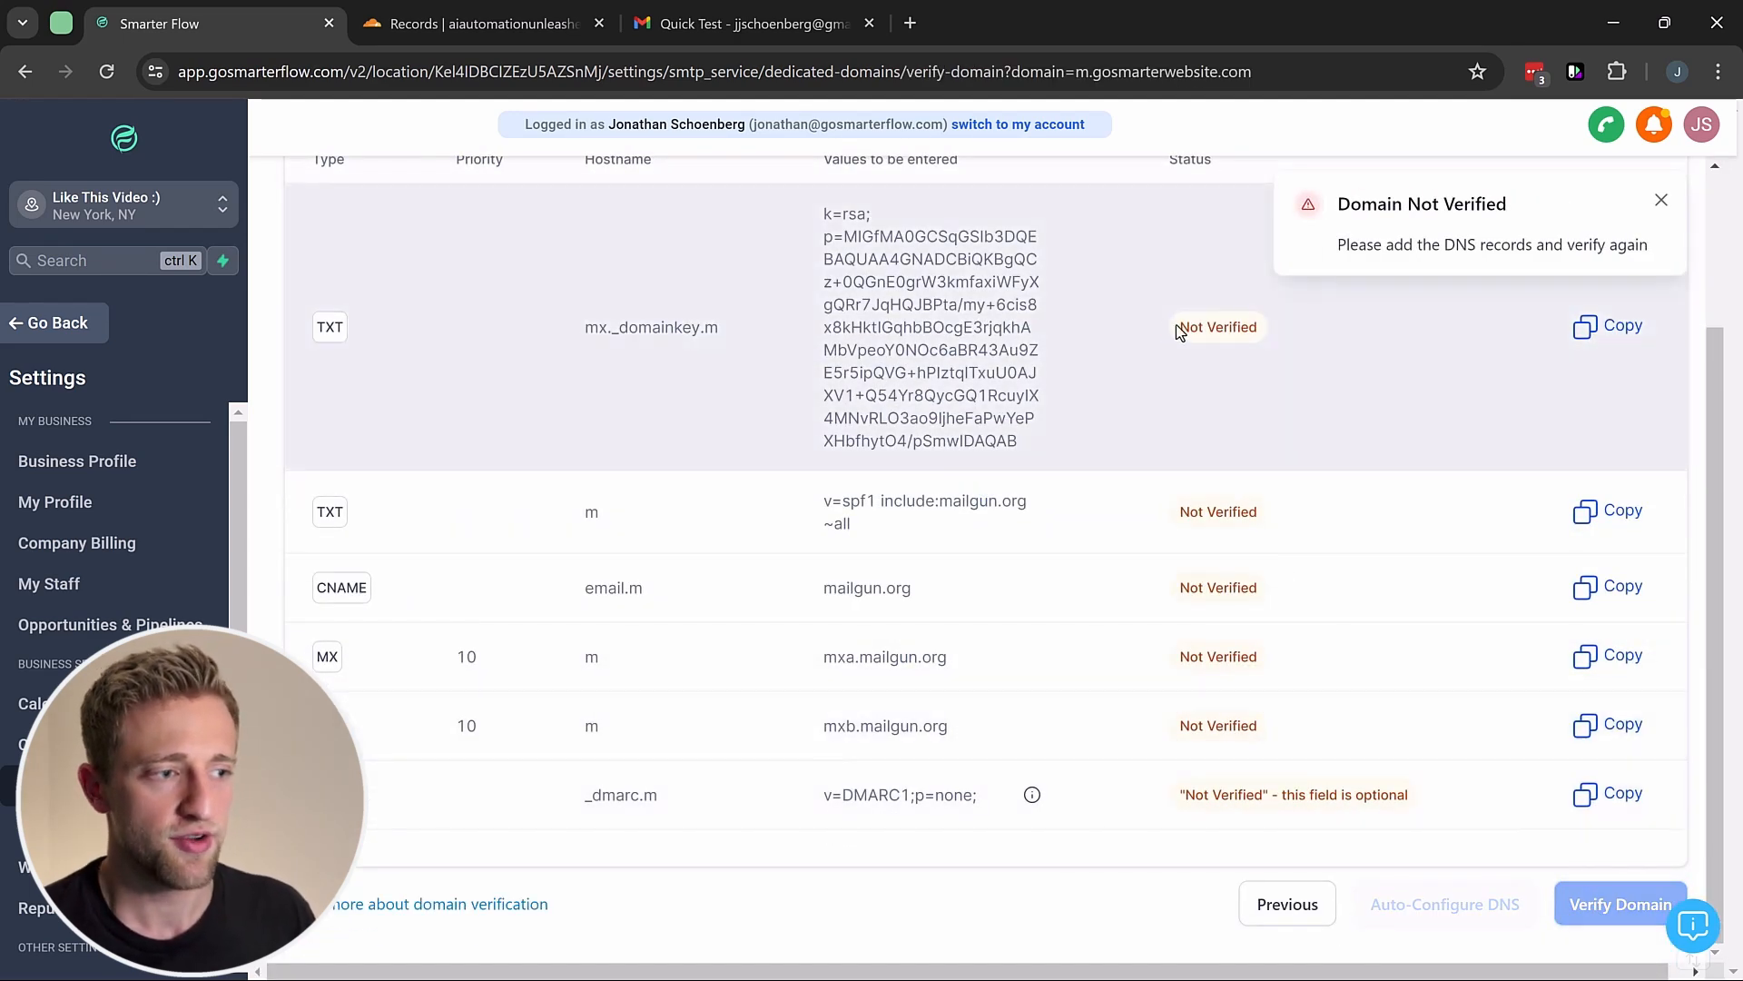
{"action": "left_click_drag", "start_coordinate": [1178, 327], "coordinate": [1257, 332]}
{"action": "left_click_drag", "start_coordinate": [1179, 512], "coordinate": [1309, 504]}
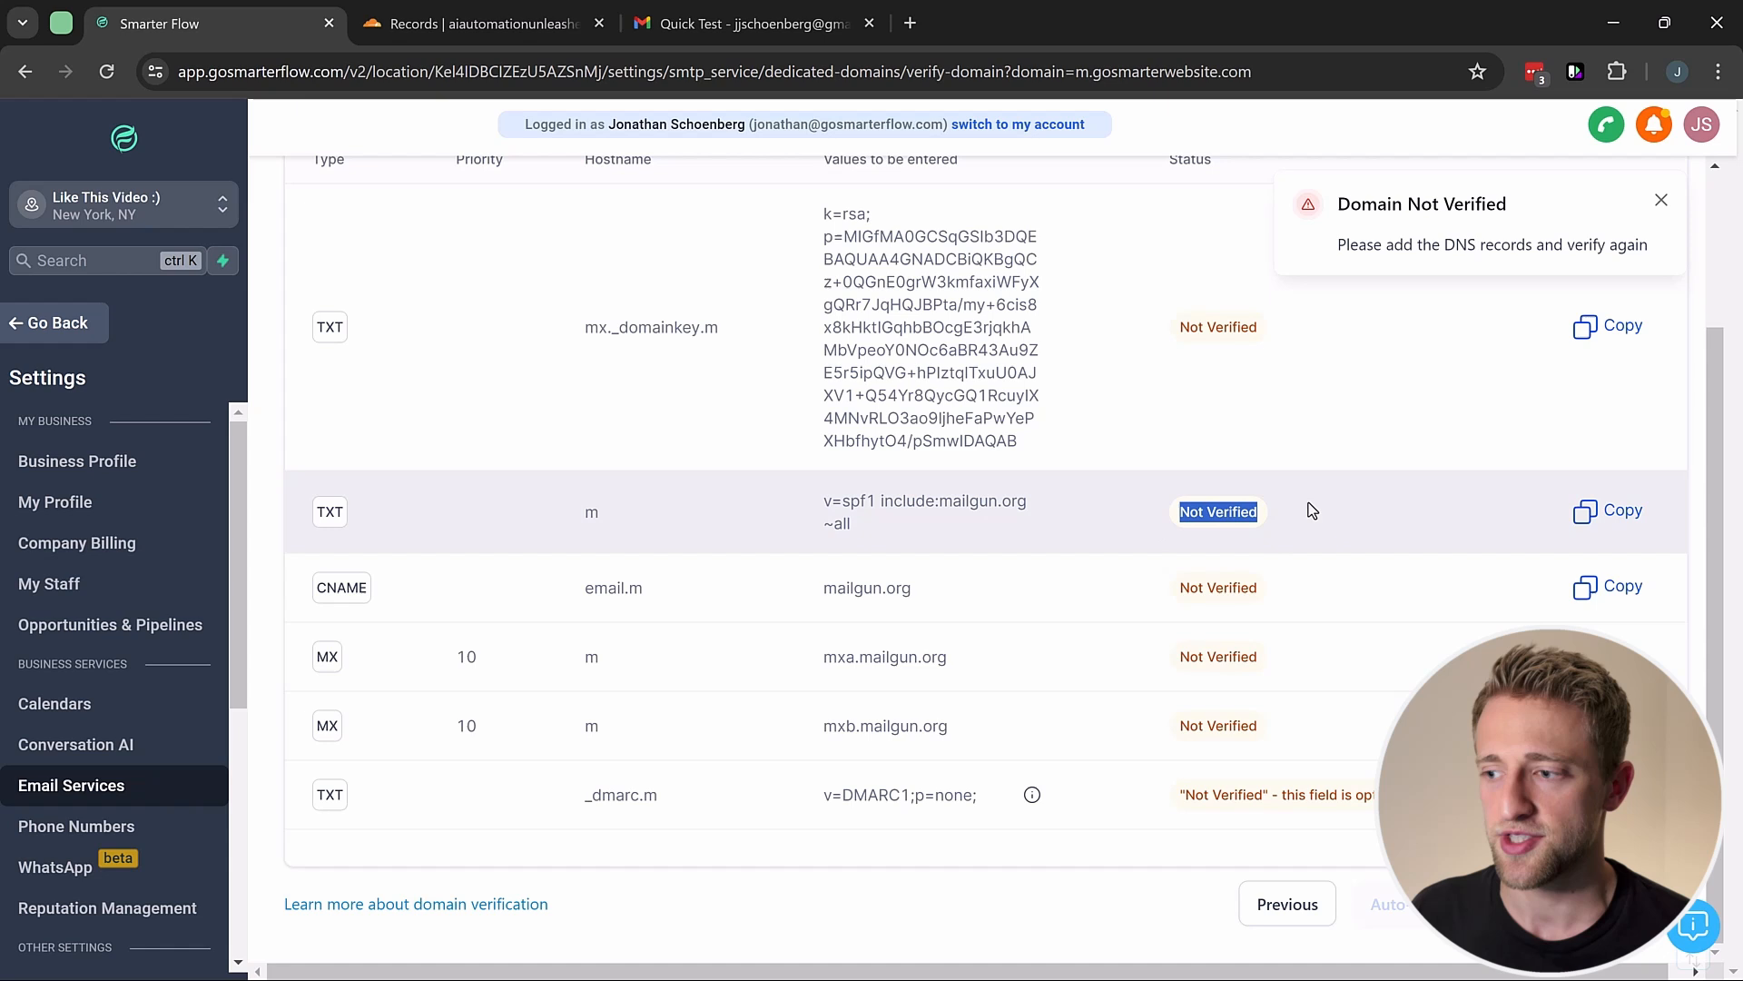
{"action": "left_click", "coordinate": [1140, 591]}
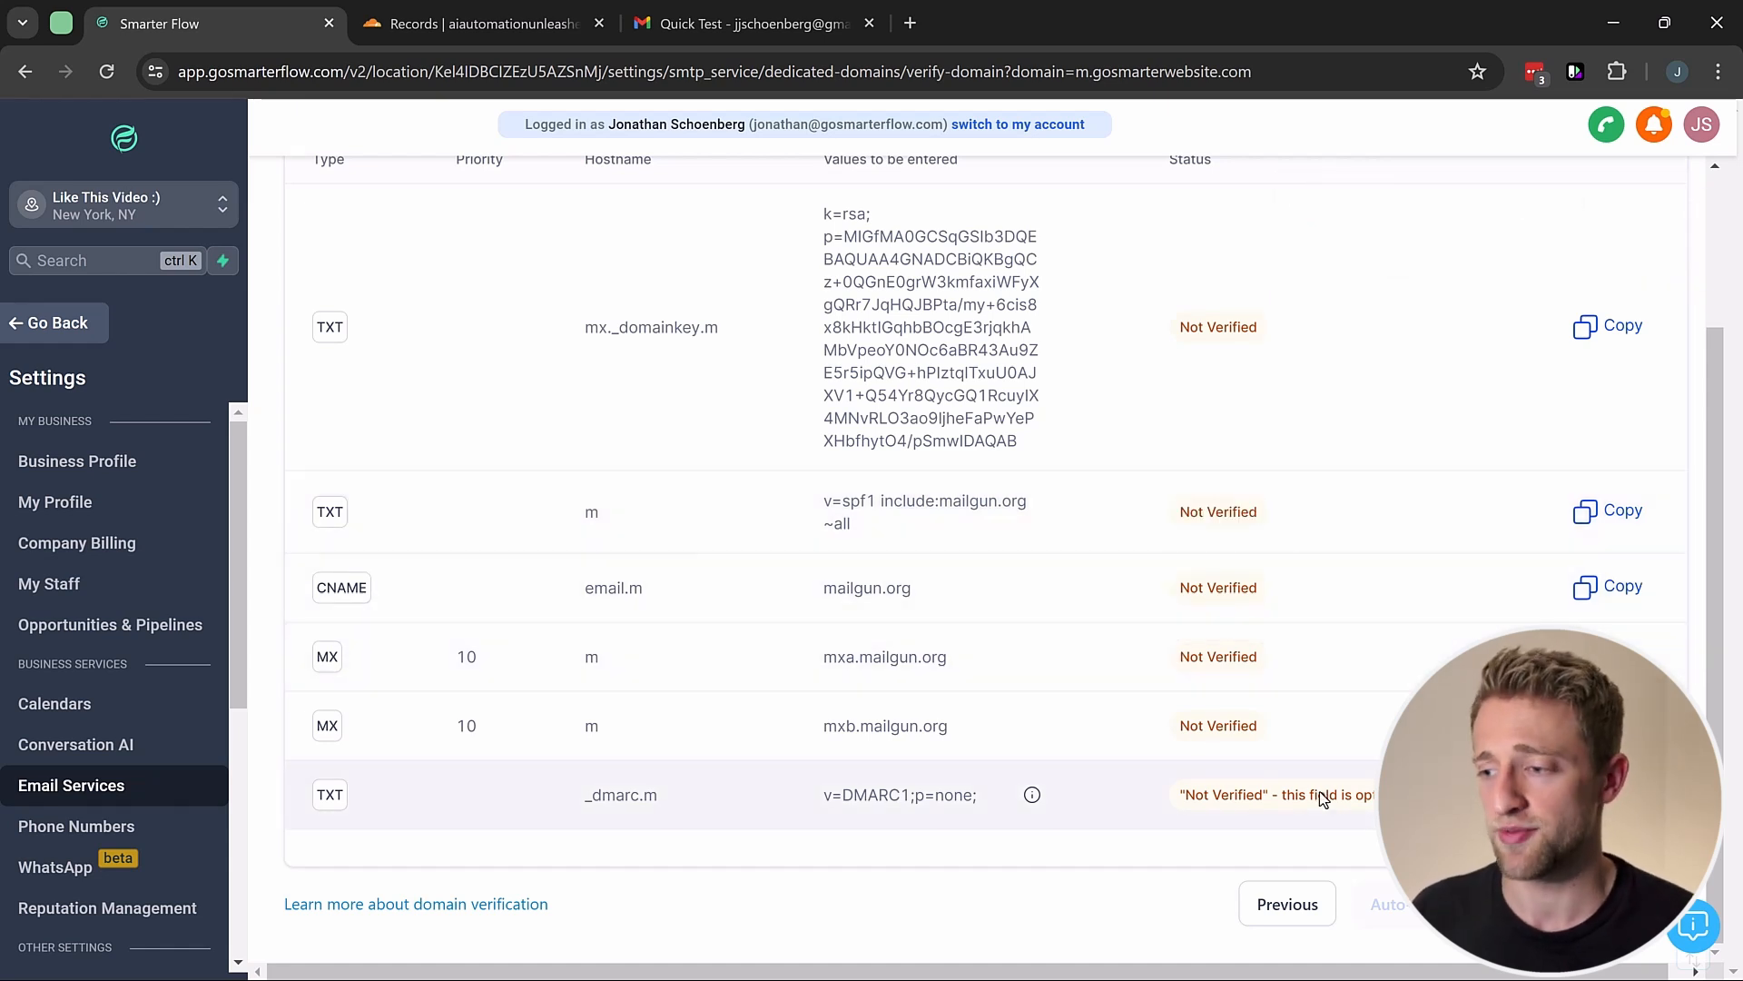
{"action": "left_click", "coordinate": [1284, 918]}
{"action": "left_click", "coordinate": [400, 206]}
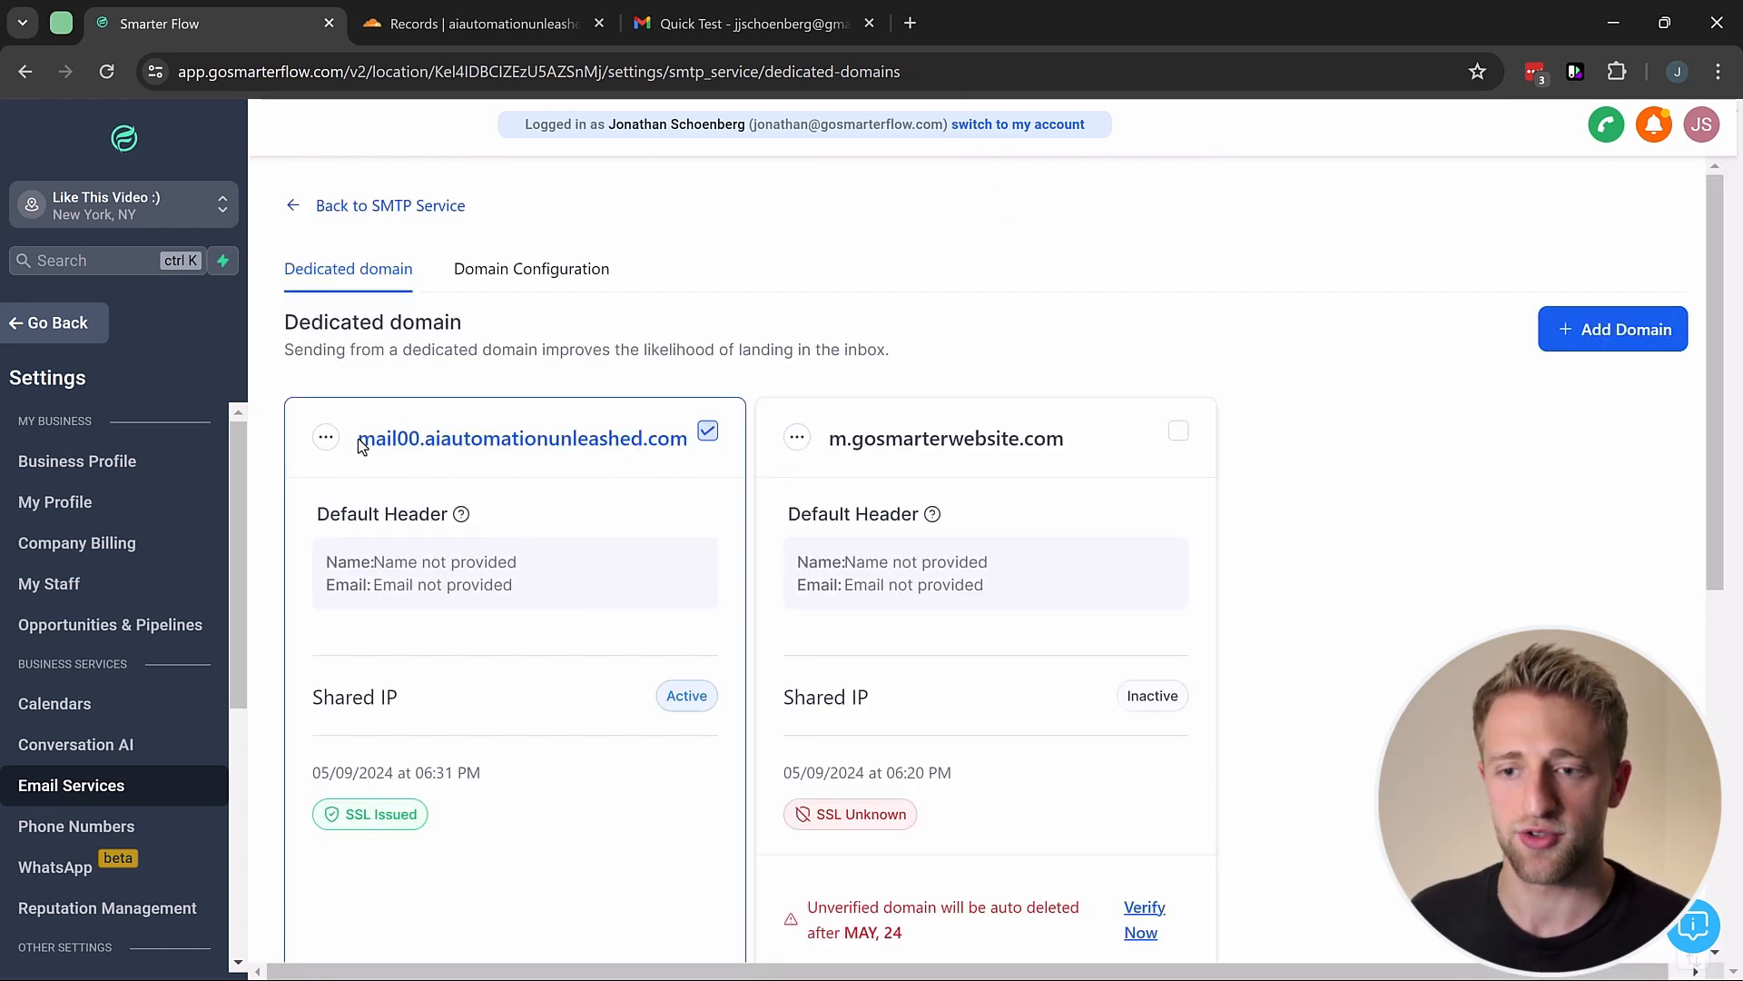
{"action": "left_click_drag", "start_coordinate": [364, 440], "coordinate": [646, 456]}
{"action": "left_click_drag", "start_coordinate": [436, 442], "coordinate": [1068, 442]}
{"action": "left_click", "coordinate": [500, 435]}
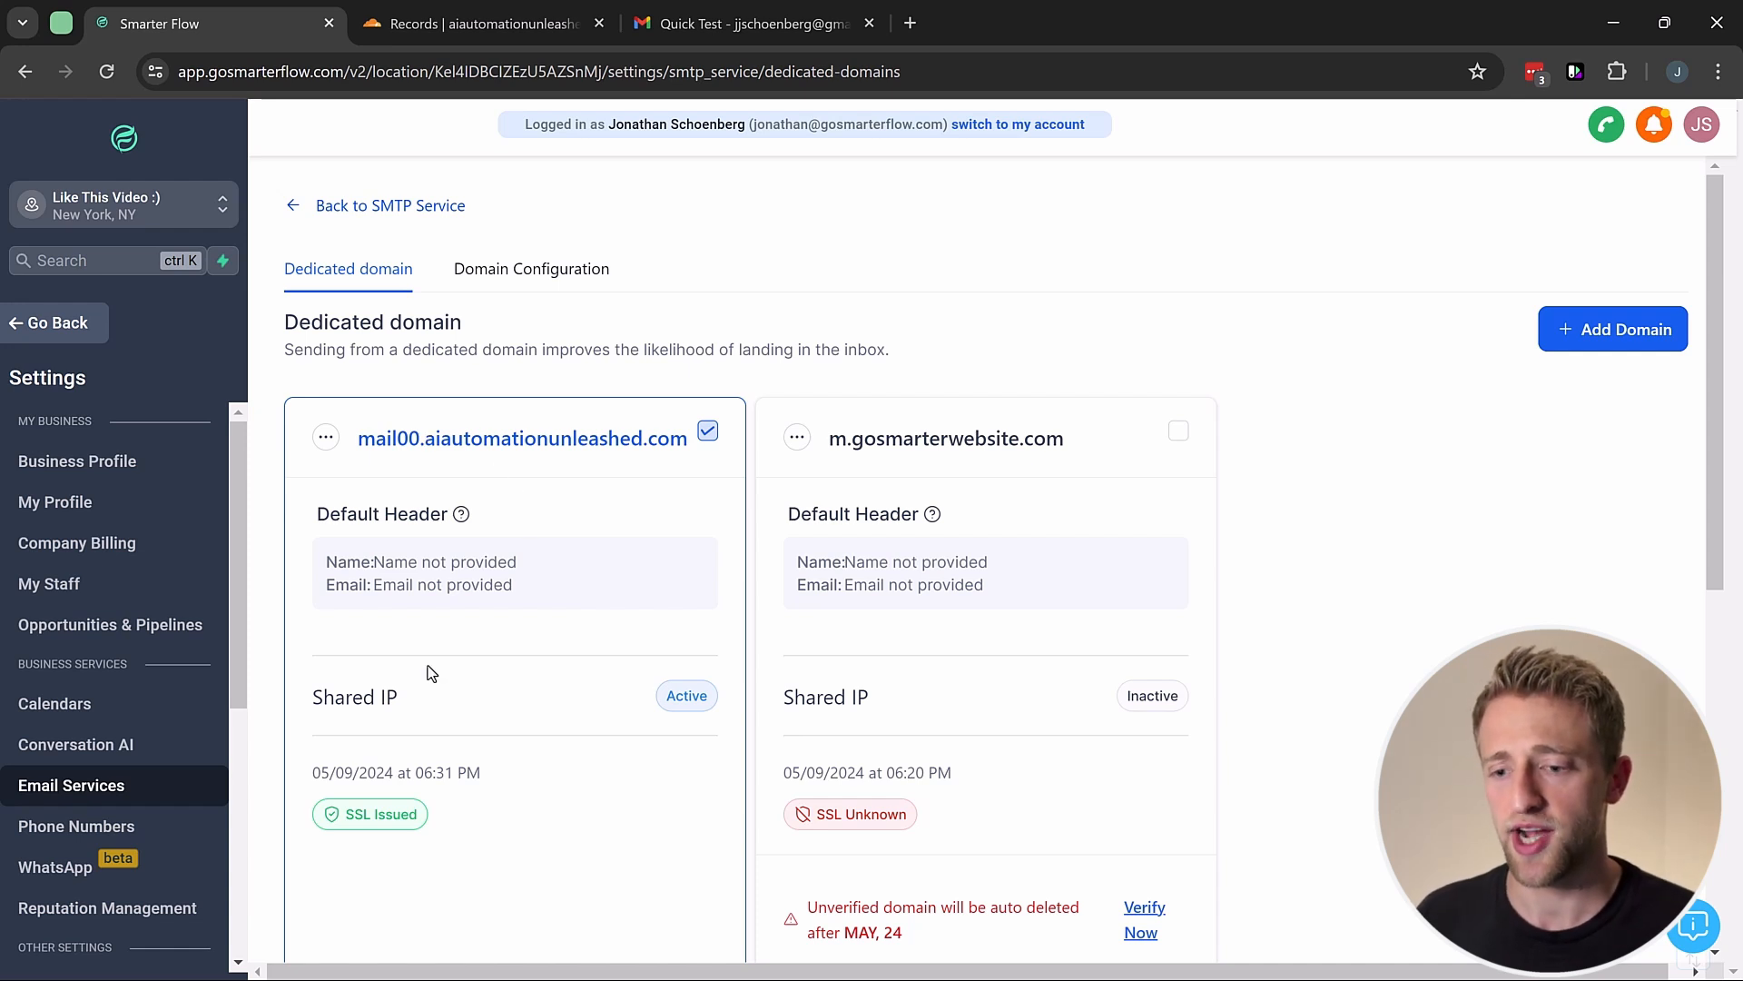
{"action": "scroll", "coordinate": [428, 716], "scroll_direction": "down", "scroll_amount": 2}
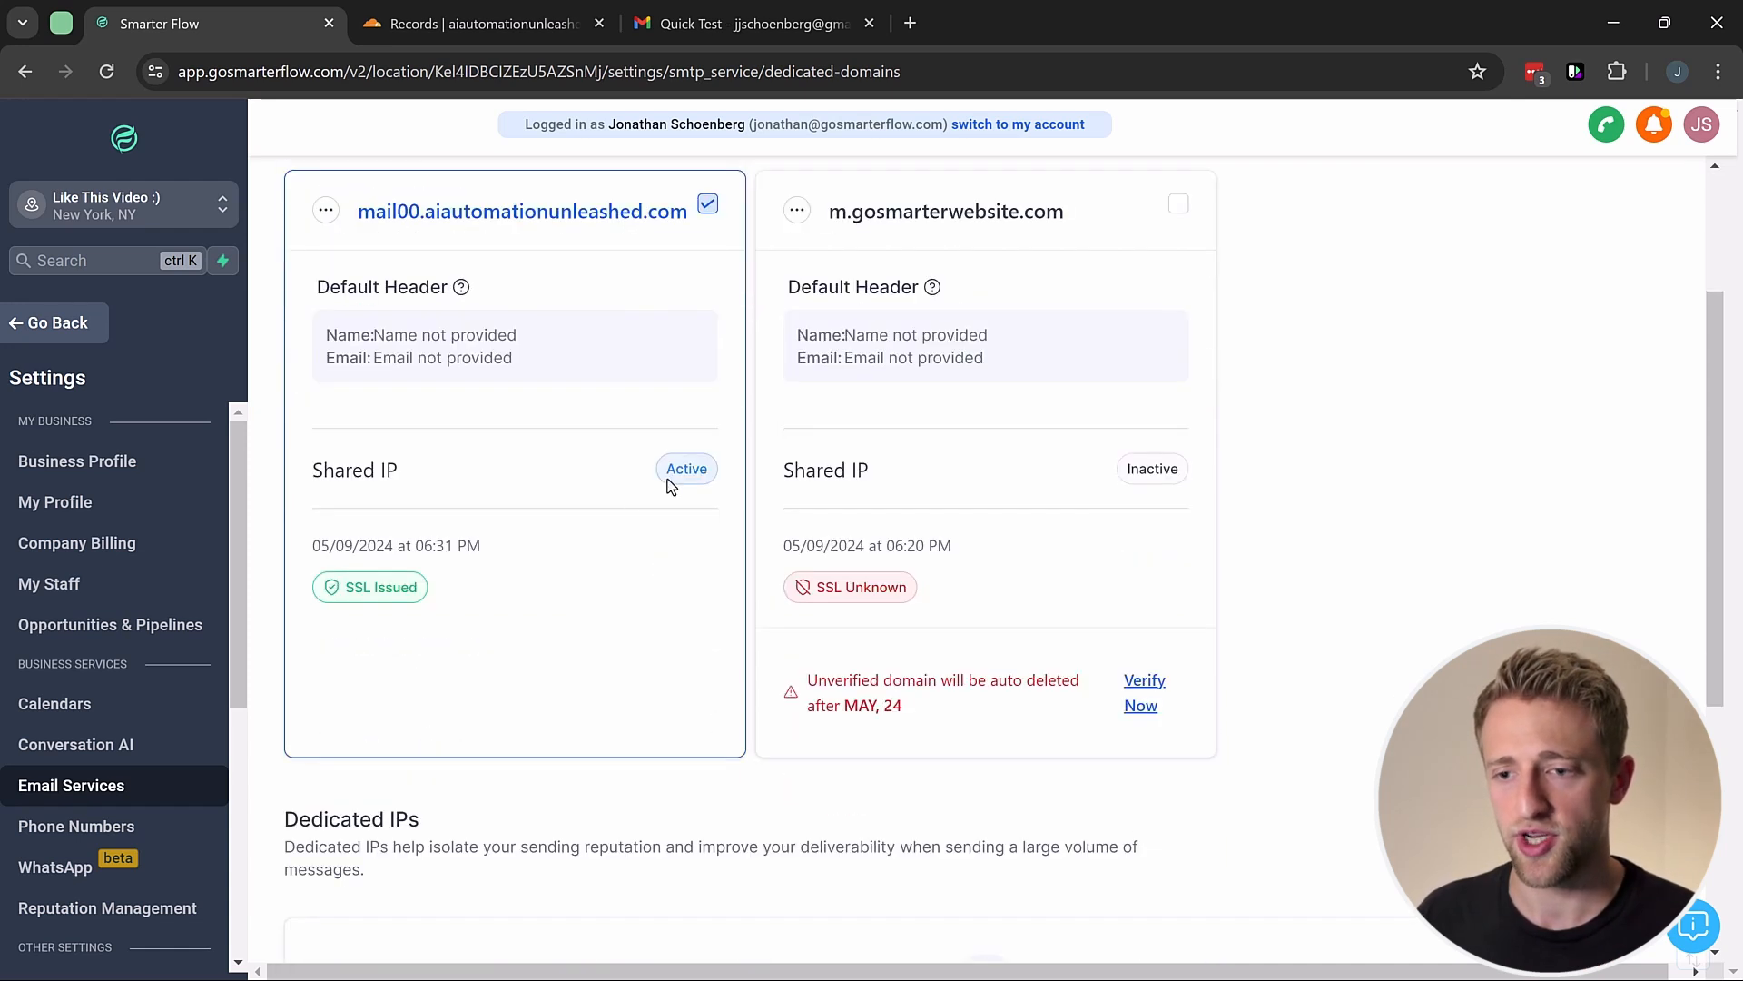
{"action": "double_click", "coordinate": [406, 217]}
{"action": "left_click", "coordinate": [445, 587]}
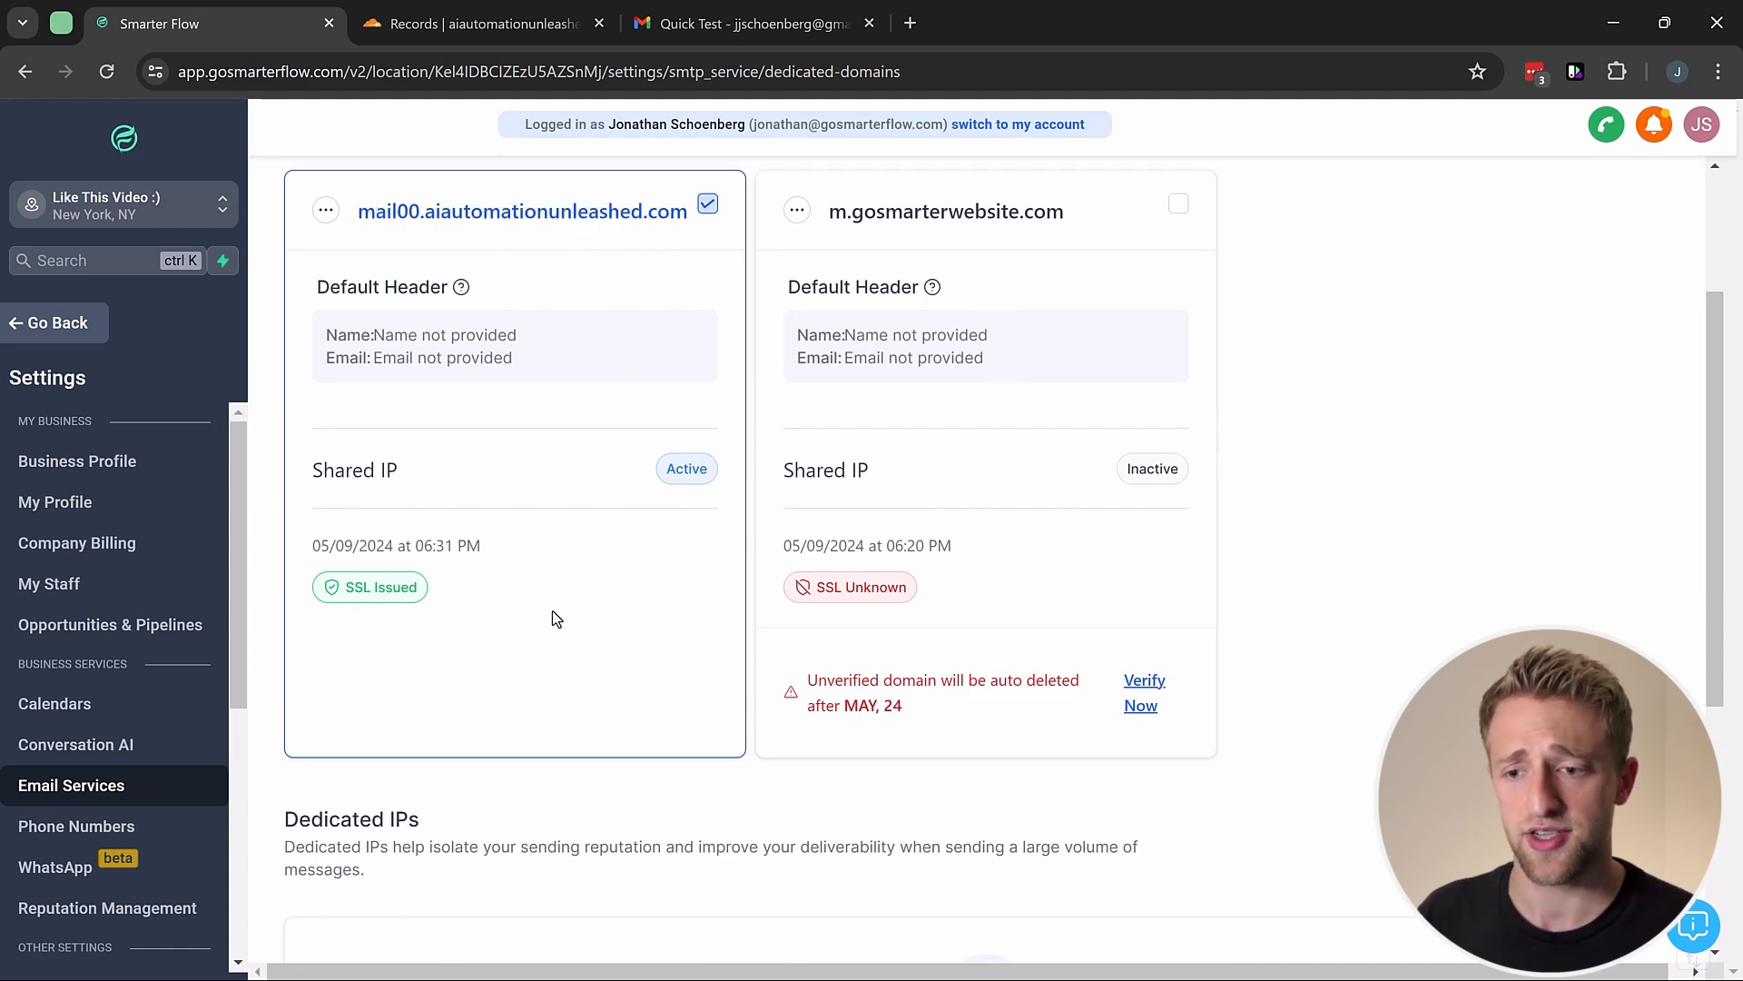
{"action": "scroll", "coordinate": [552, 610], "scroll_direction": "down", "scroll_amount": 5}
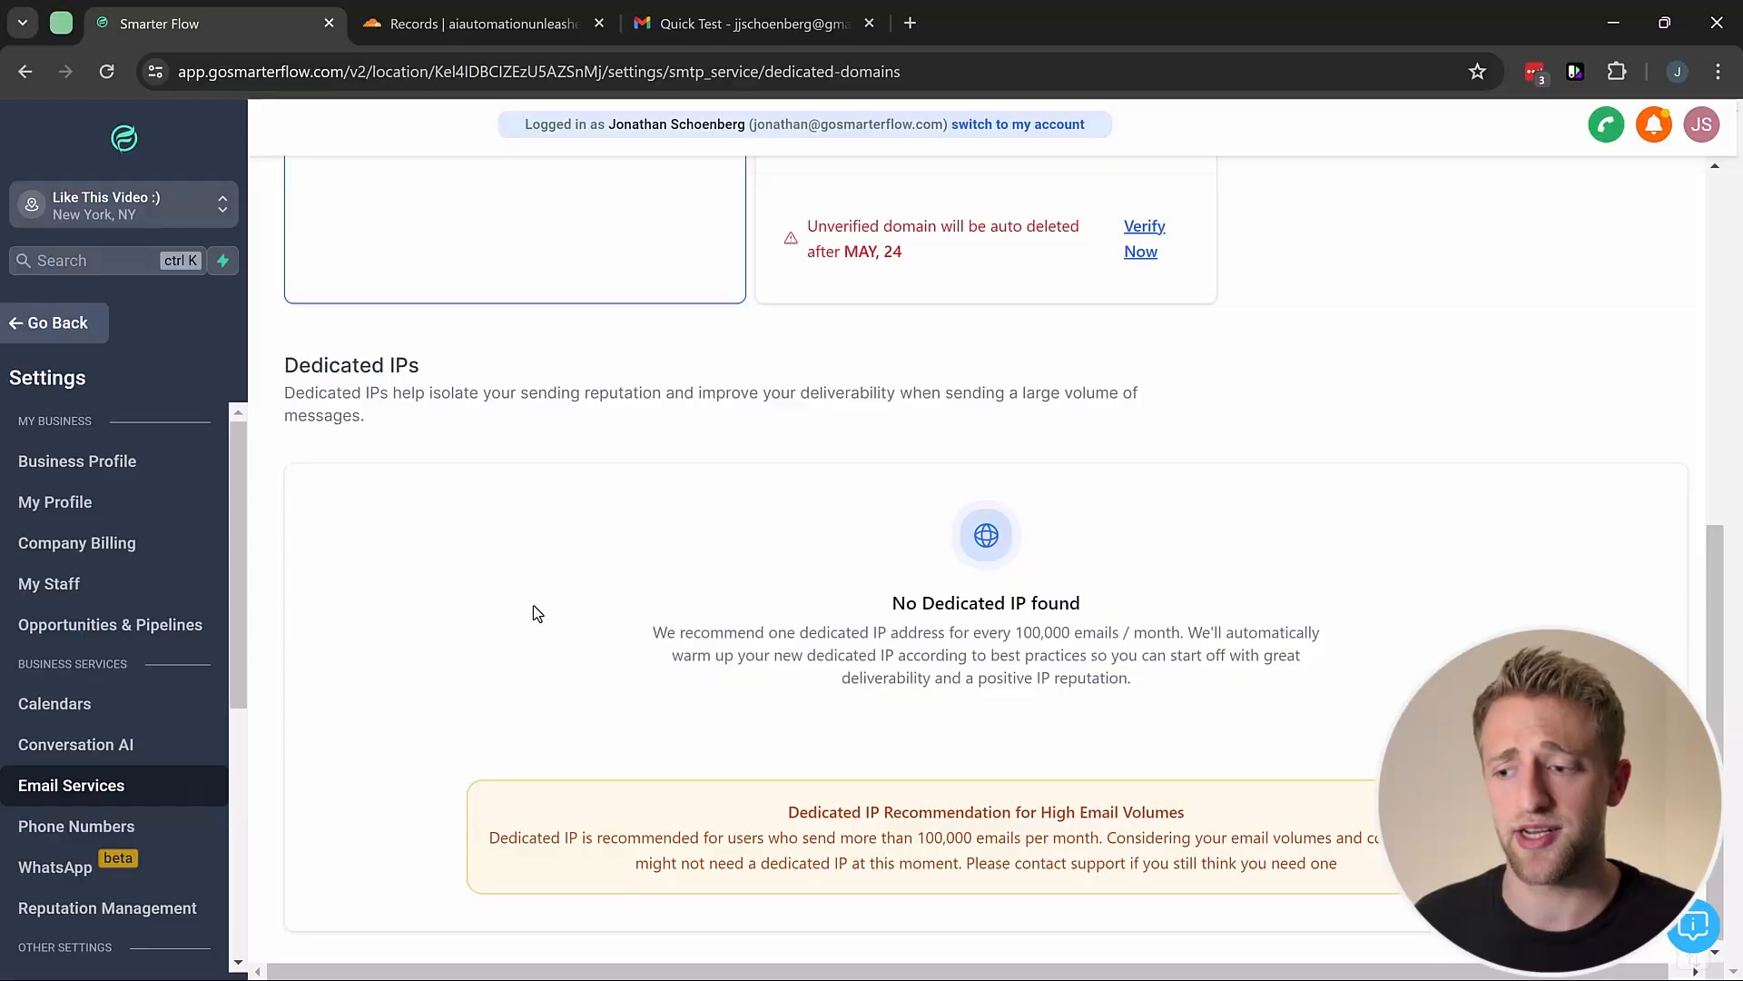
{"action": "scroll", "coordinate": [458, 501], "scroll_direction": "up", "scroll_amount": 6}
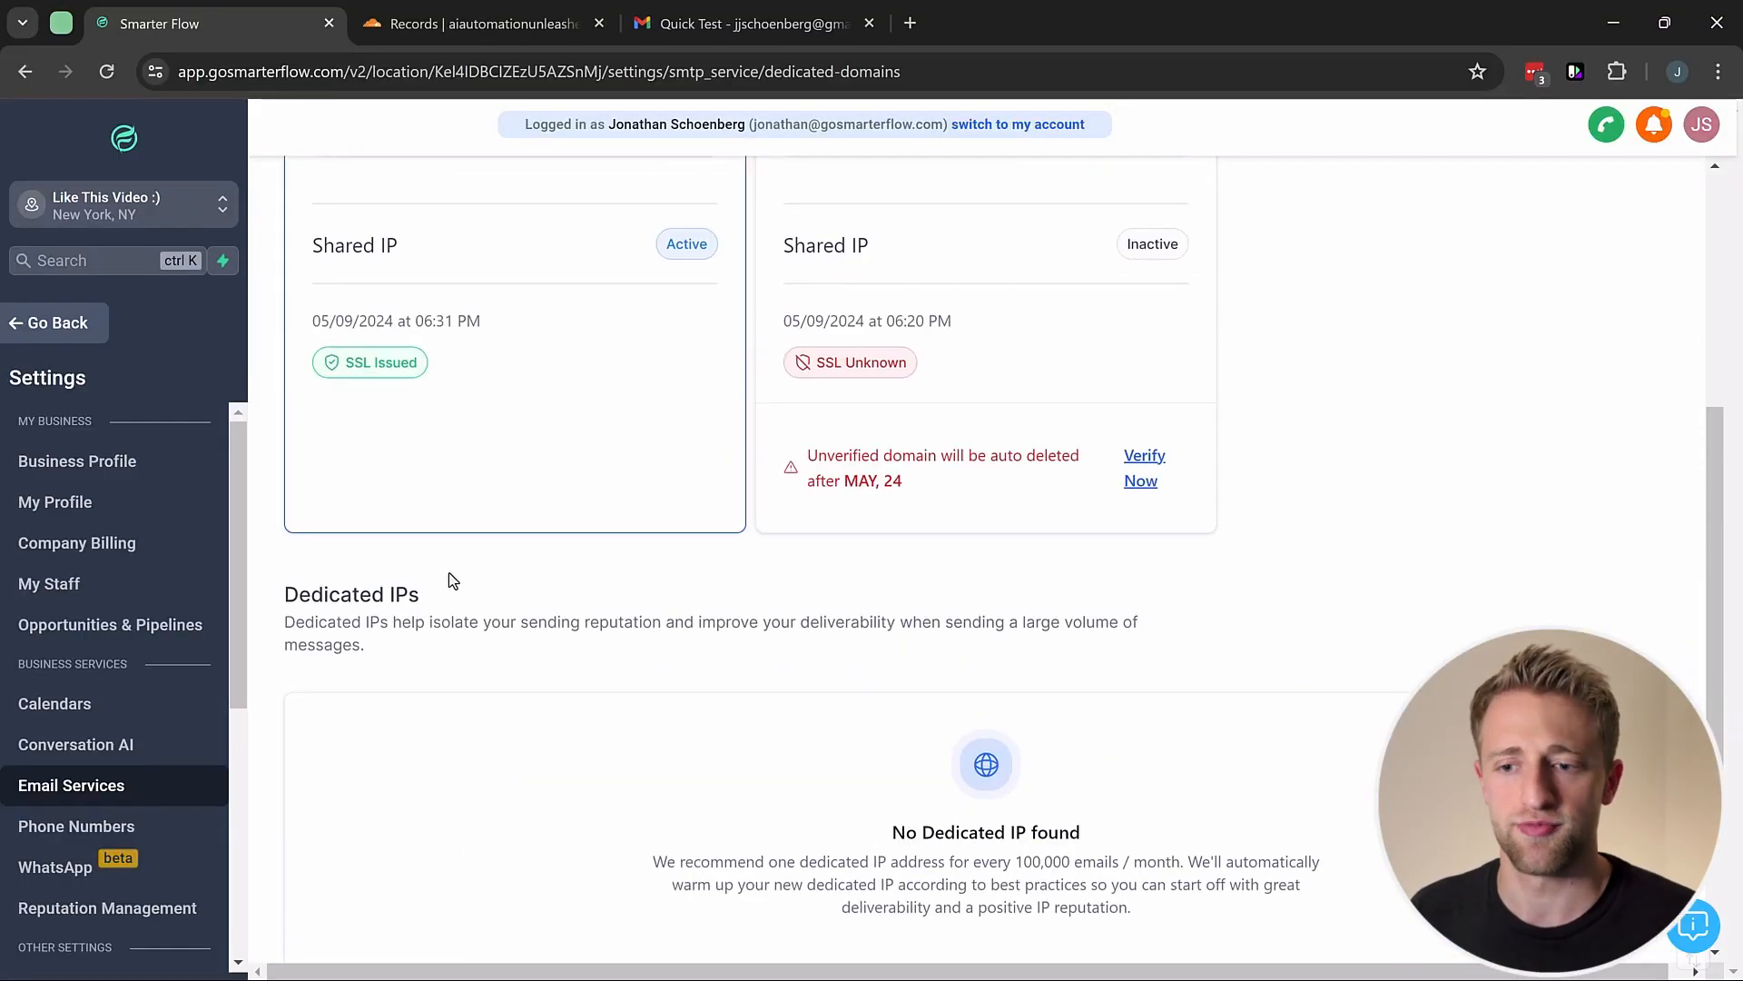
{"action": "scroll", "coordinate": [448, 573], "scroll_direction": "up", "scroll_amount": 2}
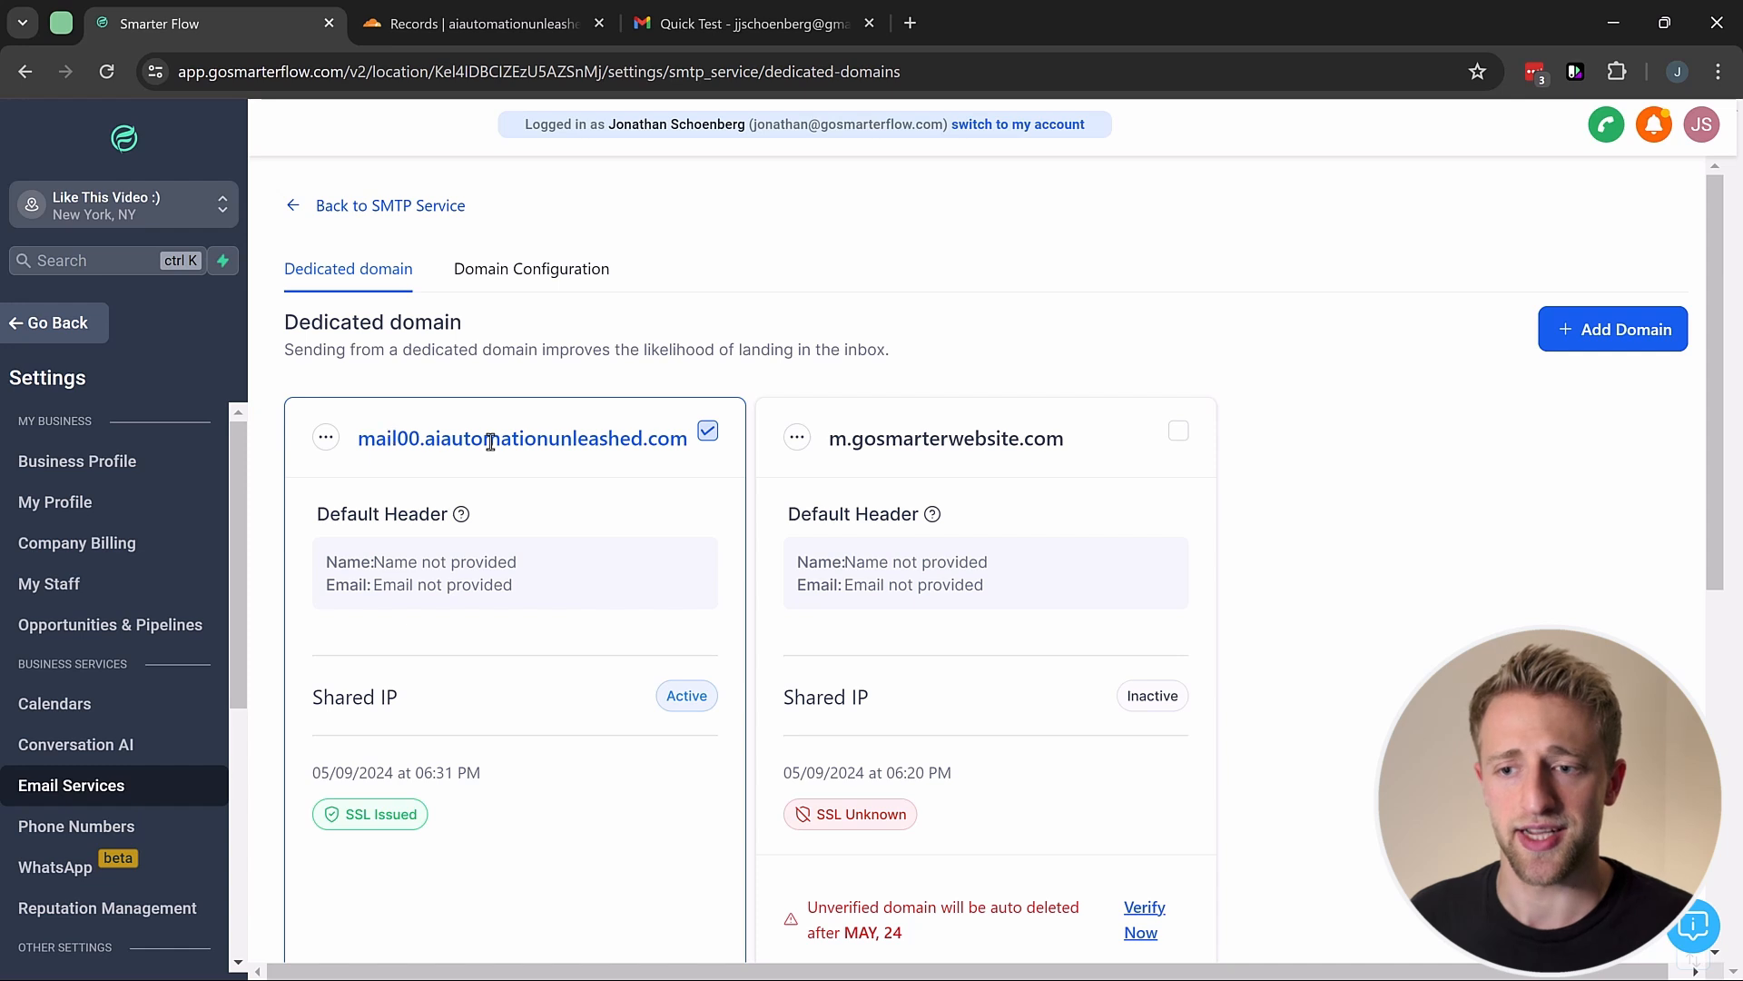
Step: Return to the SMTP service page, then switch to the Email Sending Guide article
{"action": "left_click", "coordinate": [354, 216]}
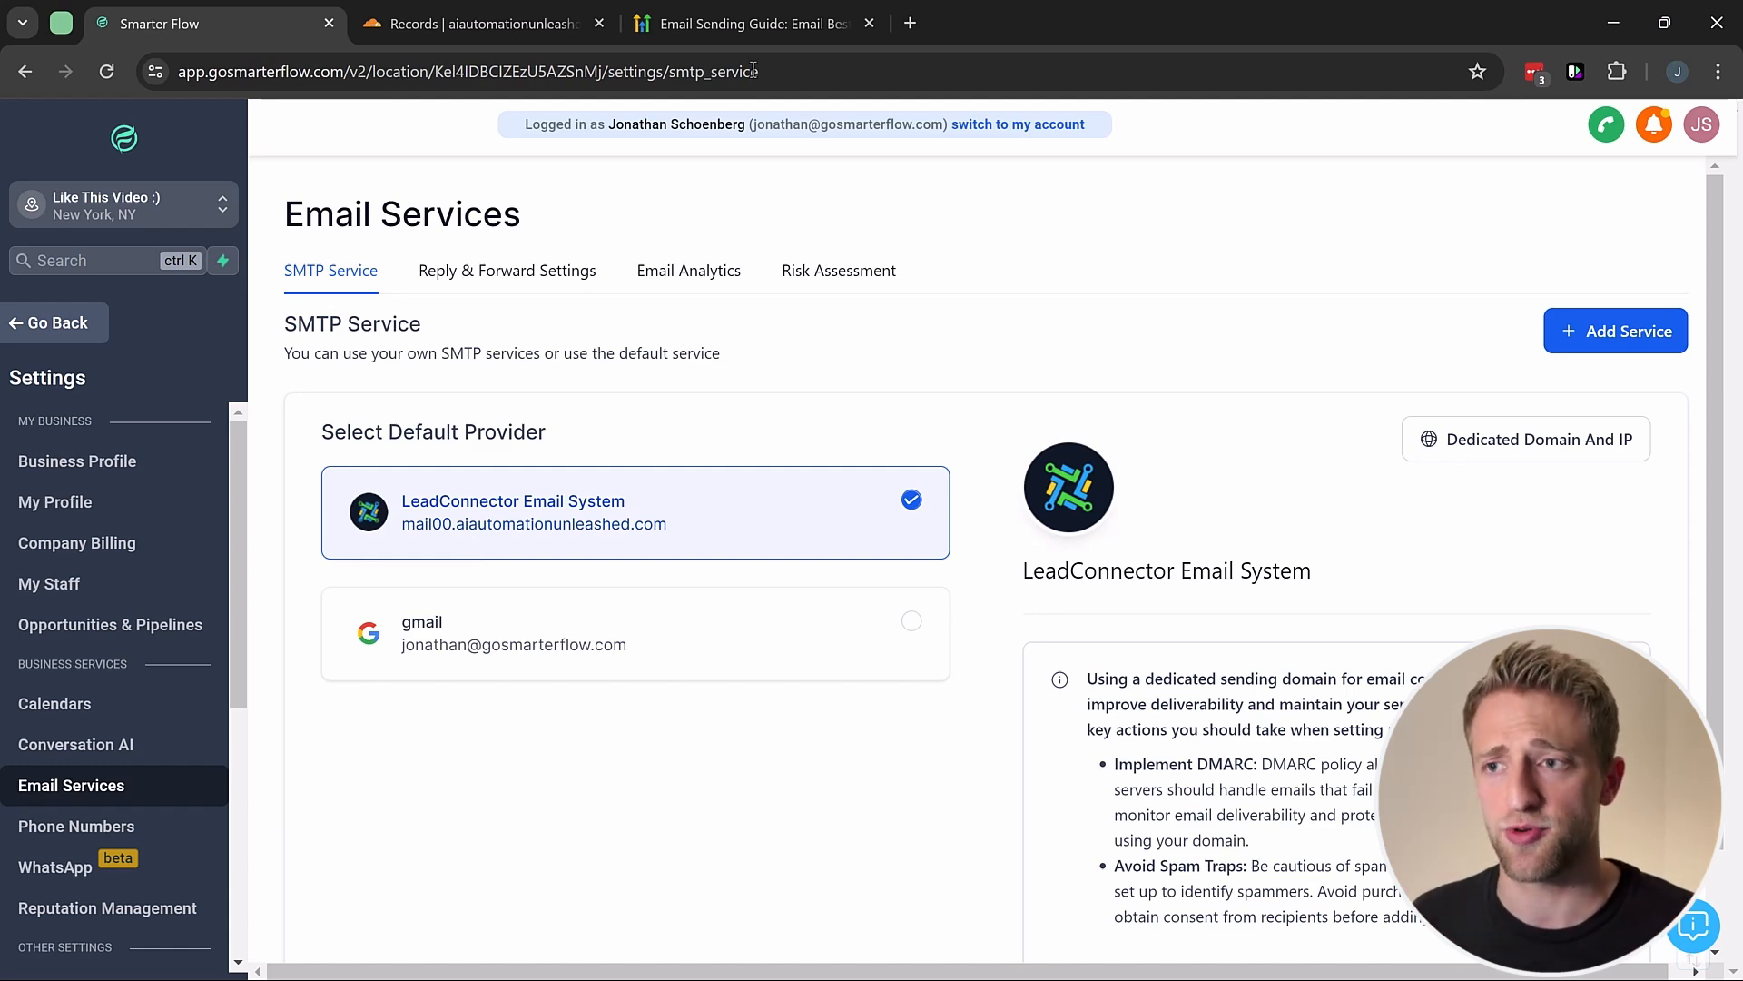
{"action": "left_click", "coordinate": [749, 24]}
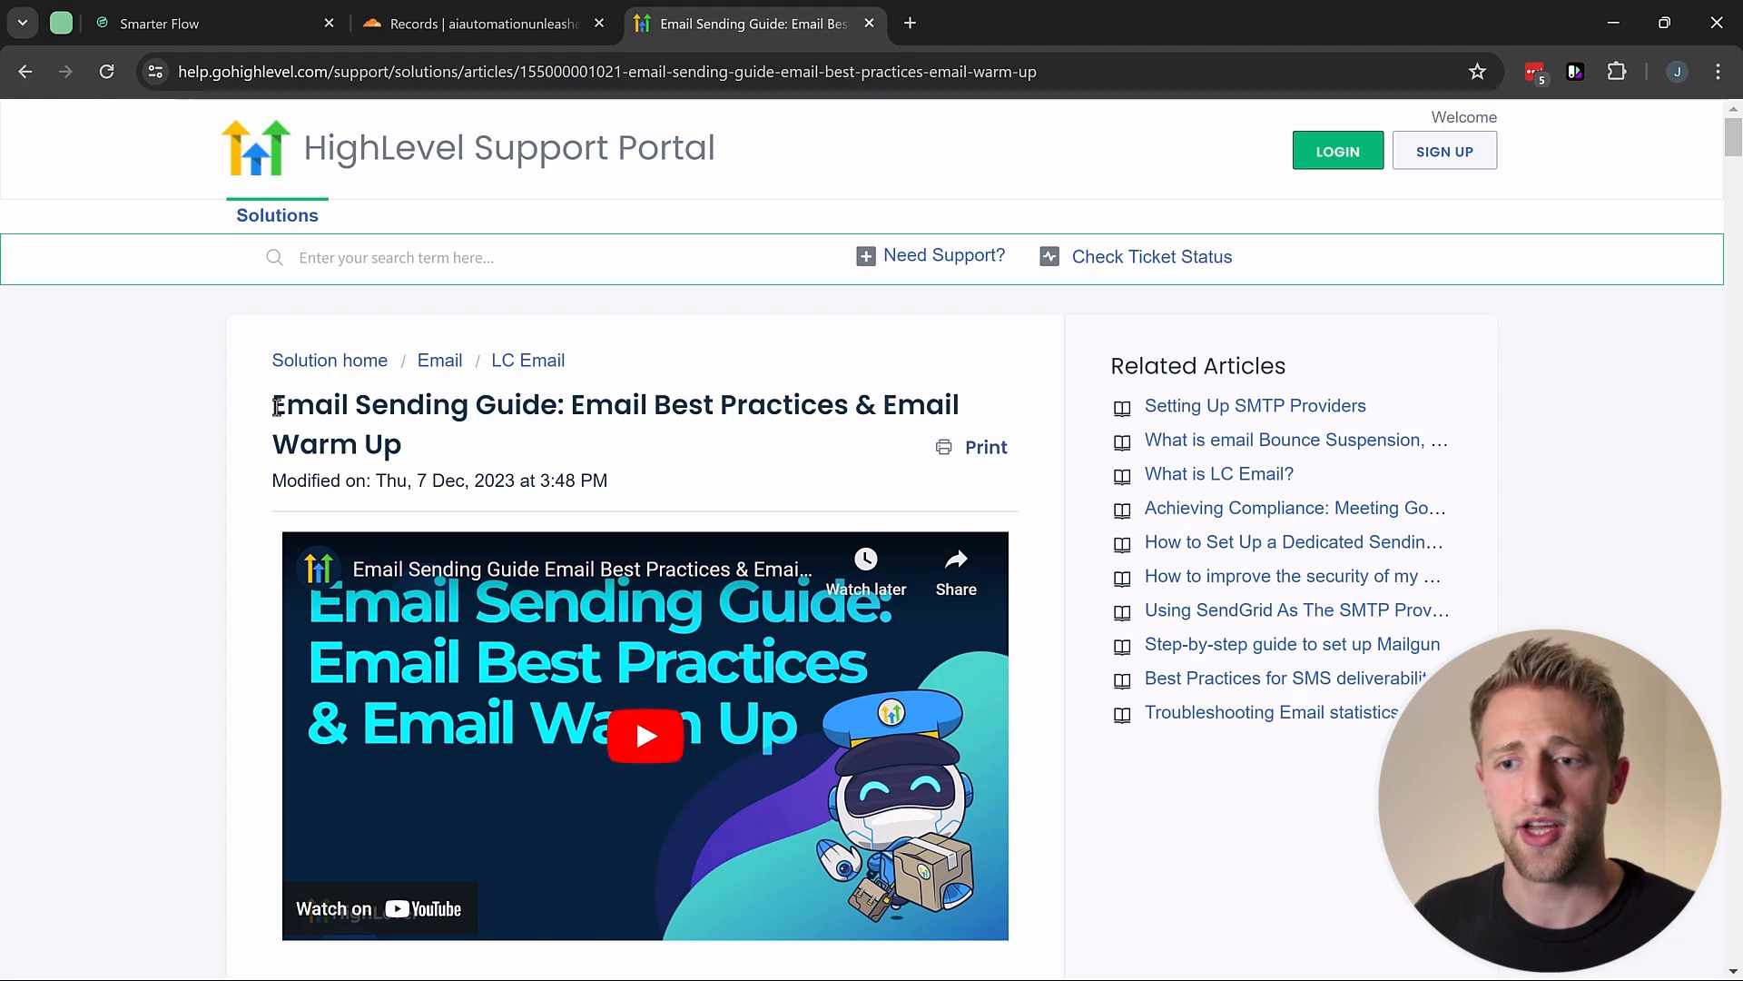
Step: Read the guide down to '3. Enable Email Validation', then return to Smarter Flow
{"action": "left_click_drag", "start_coordinate": [276, 406], "coordinate": [227, 408]}
{"action": "left_click", "coordinate": [139, 389]}
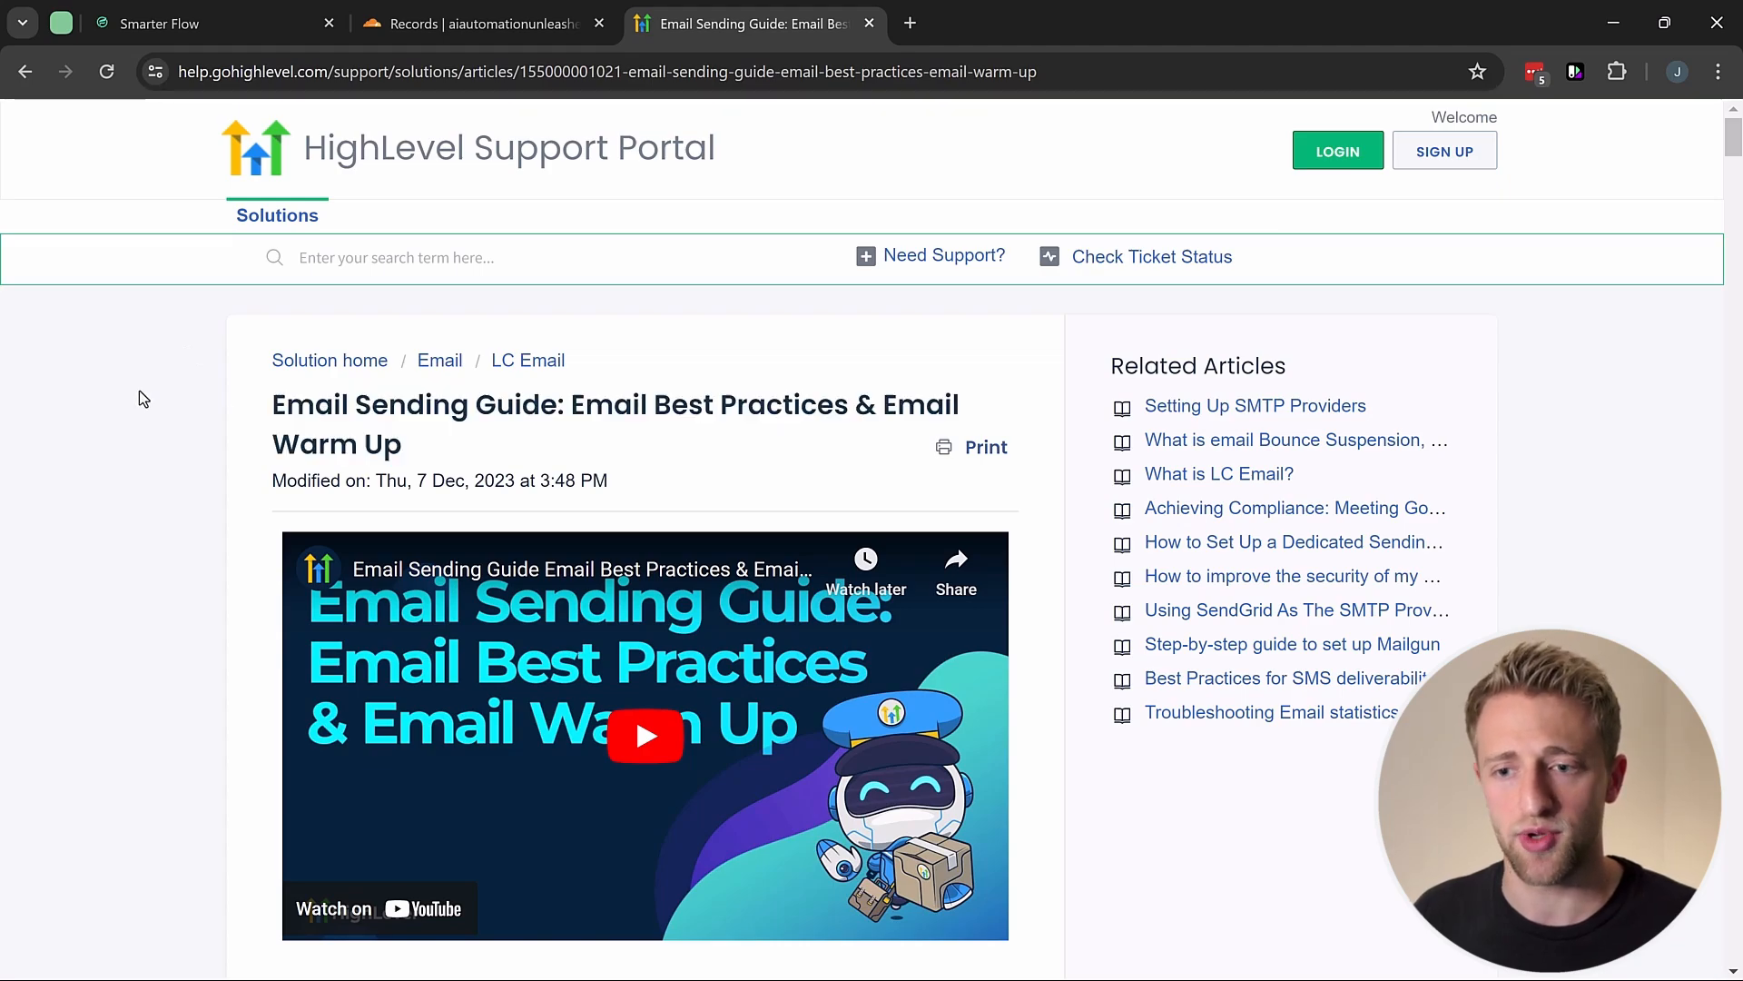
{"action": "scroll", "coordinate": [148, 397], "scroll_direction": "down", "scroll_amount": 12}
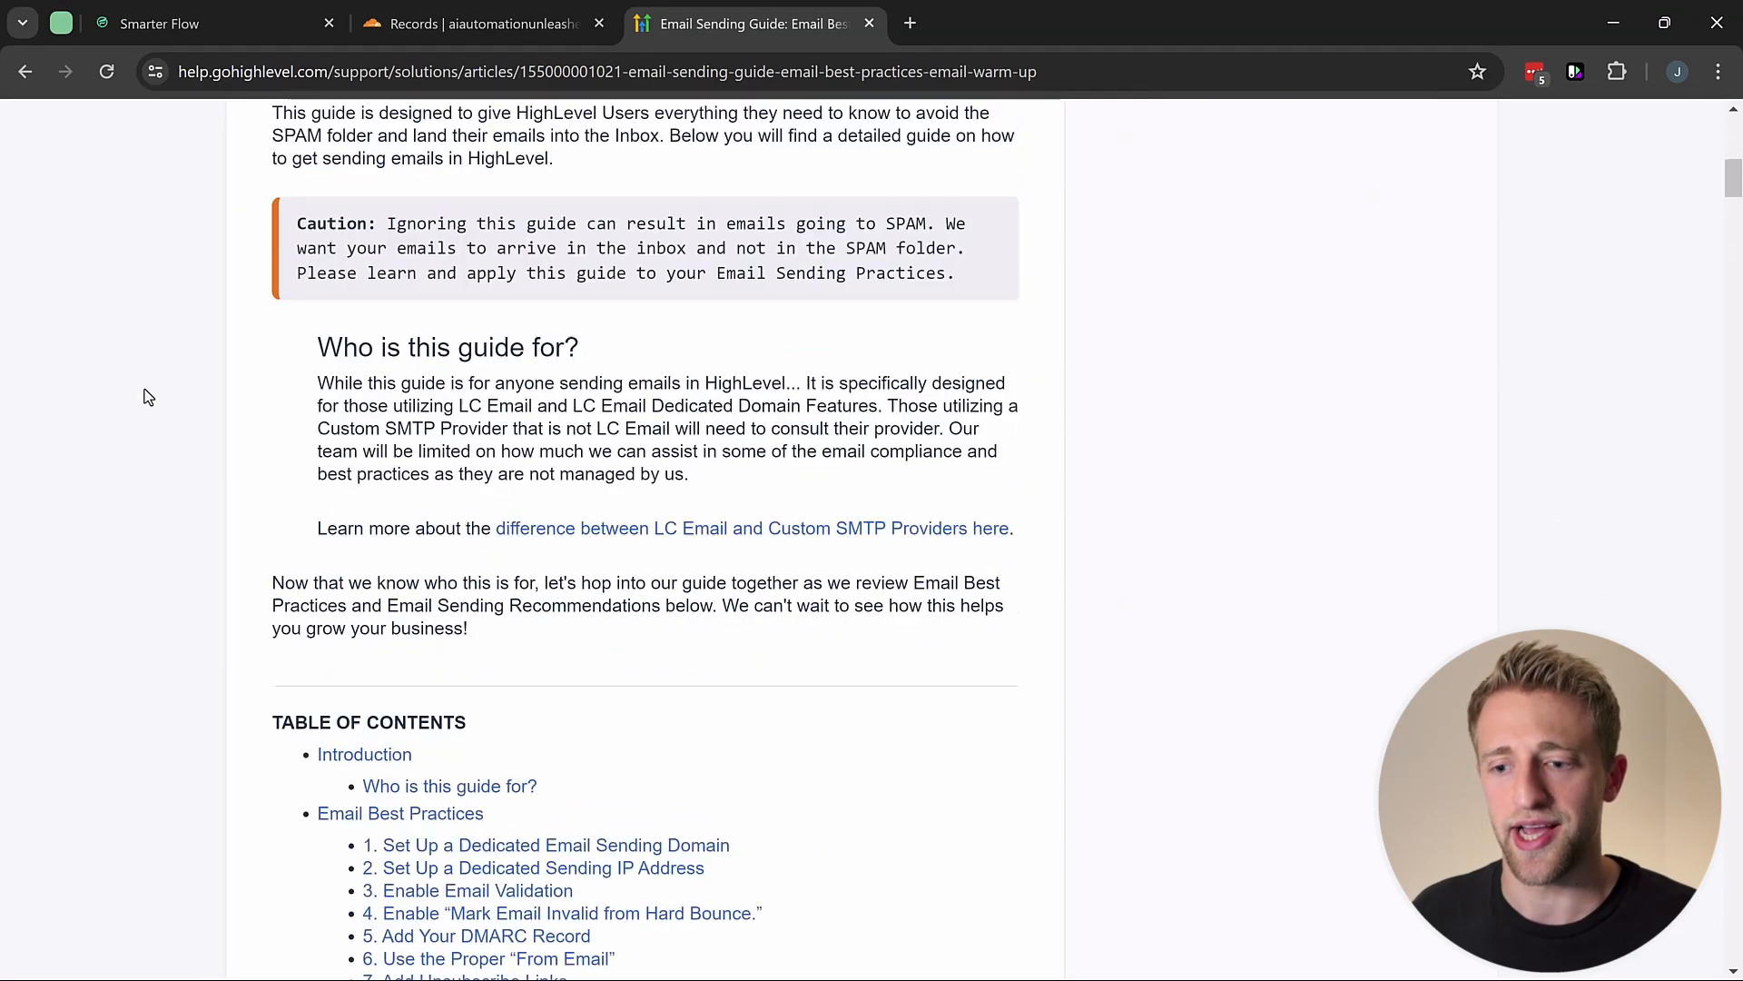
{"action": "scroll", "coordinate": [148, 396], "scroll_direction": "down", "scroll_amount": 15}
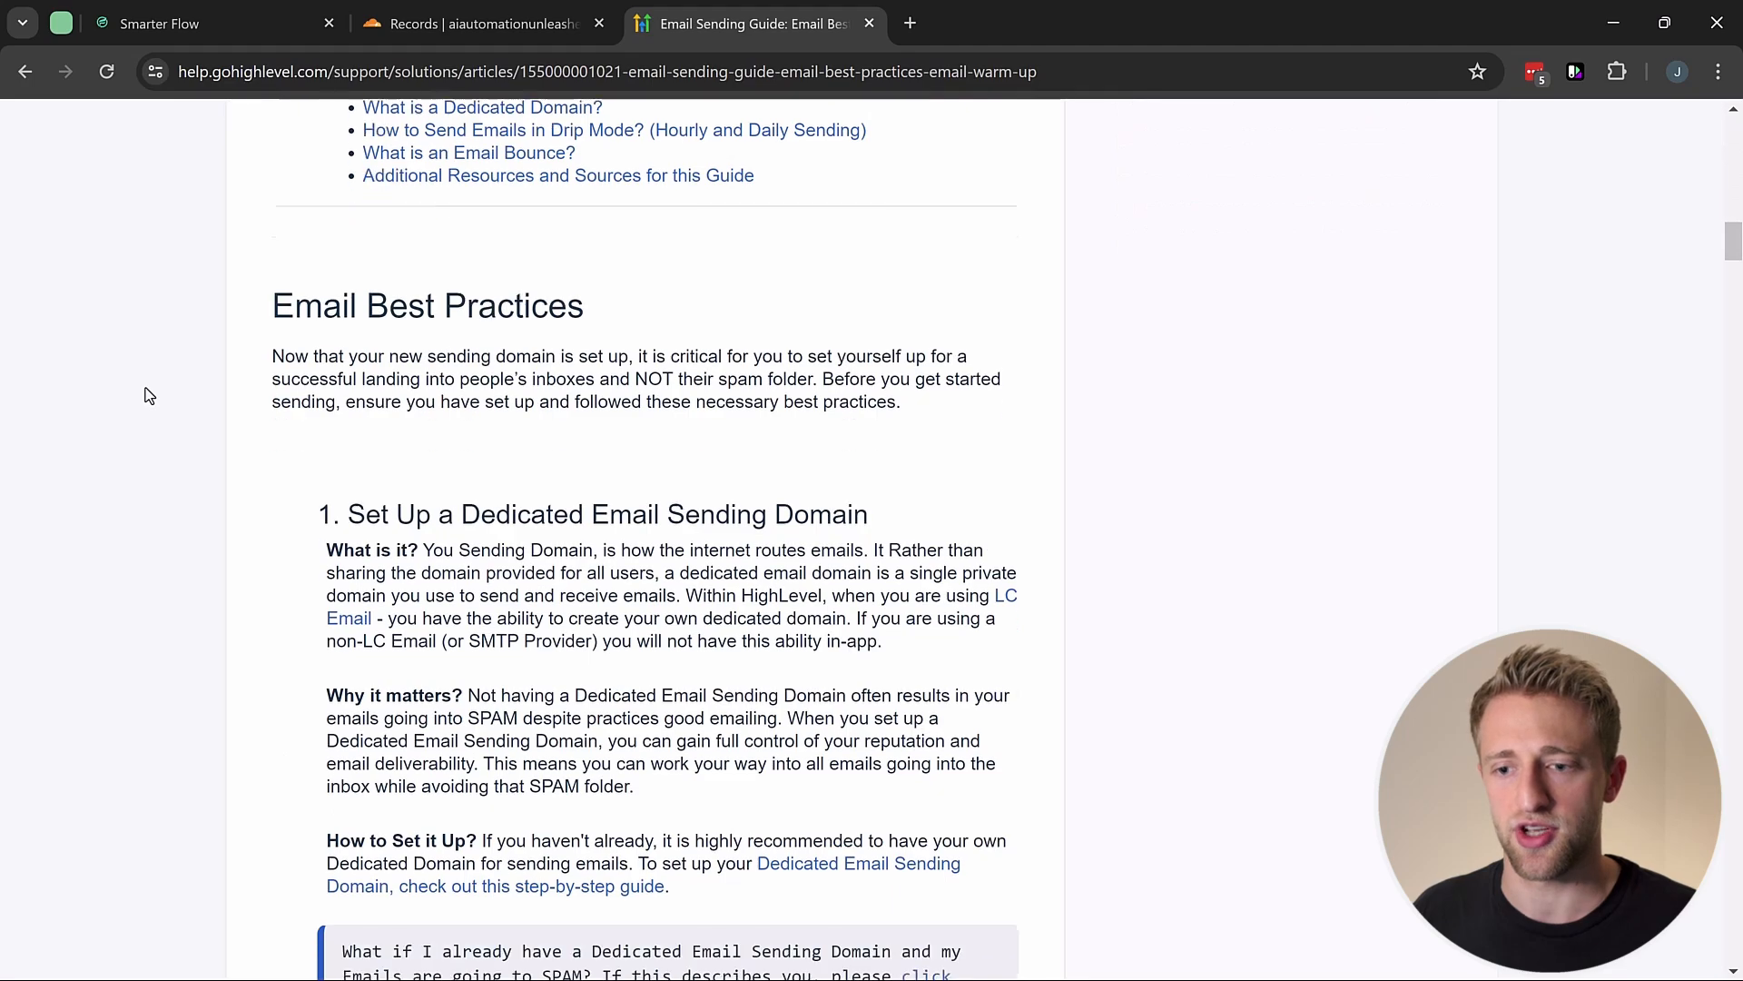
{"action": "scroll", "coordinate": [144, 386], "scroll_direction": "down", "scroll_amount": 16}
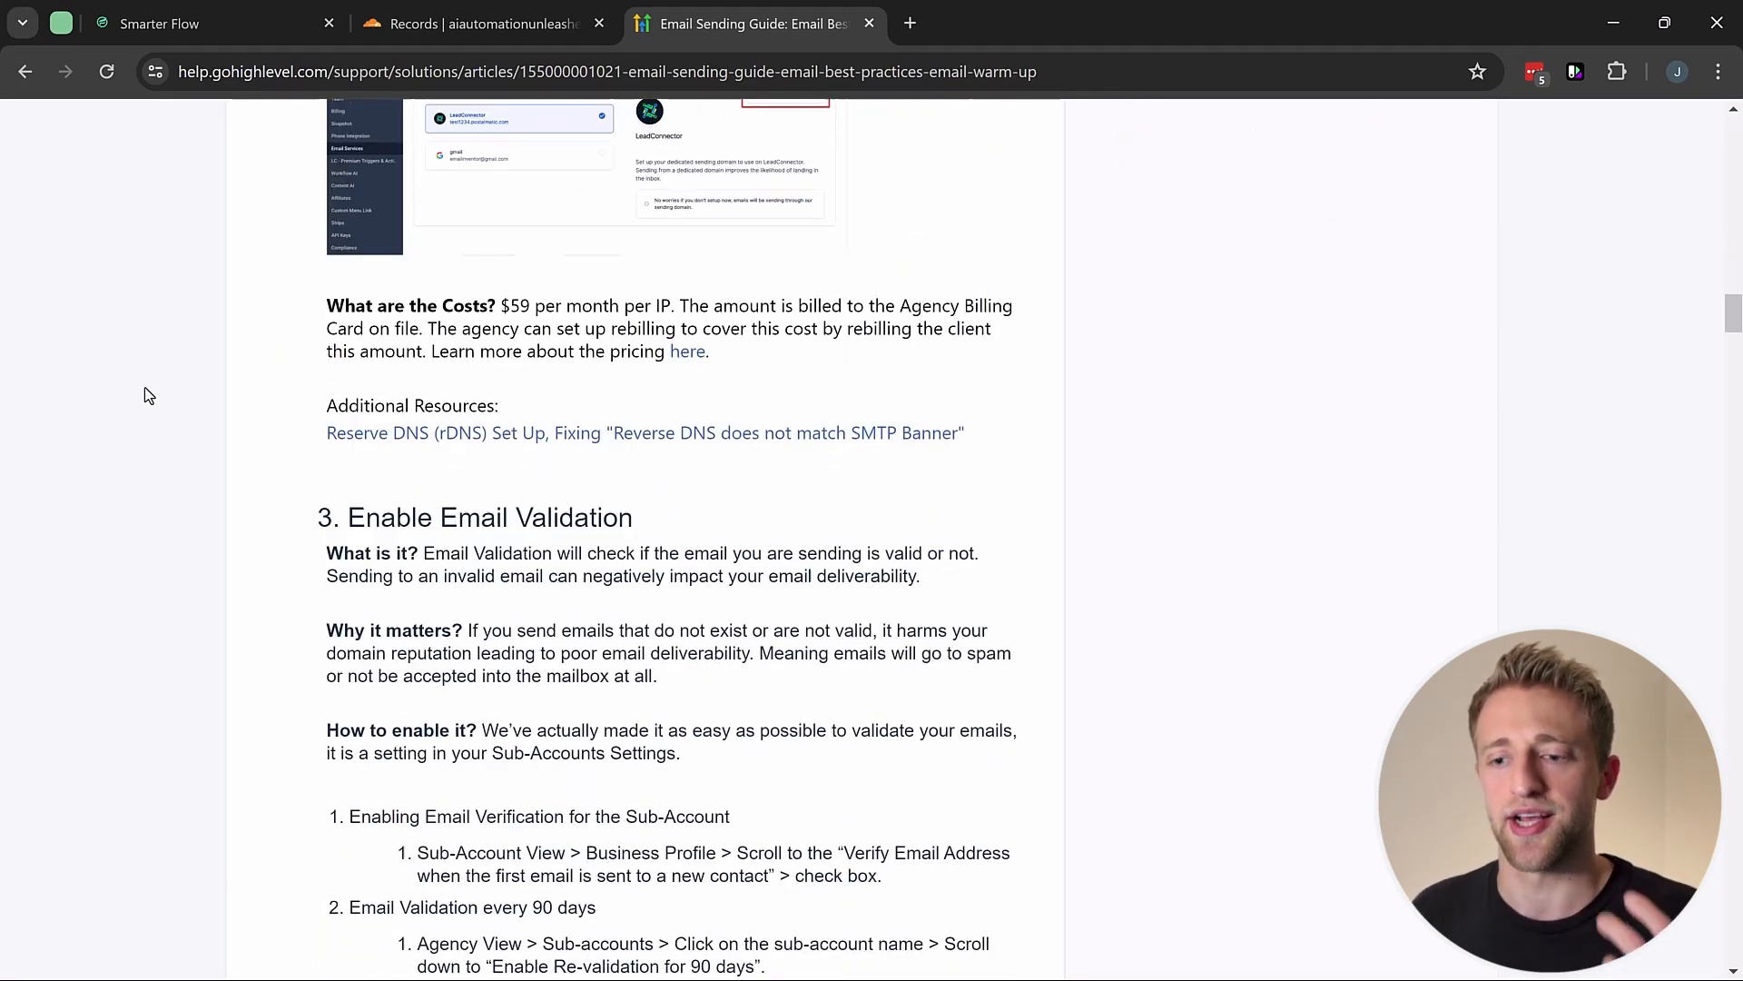
{"action": "scroll", "coordinate": [144, 392], "scroll_direction": "down", "scroll_amount": 4}
{"action": "scroll", "coordinate": [144, 392], "scroll_direction": "up", "scroll_amount": 6}
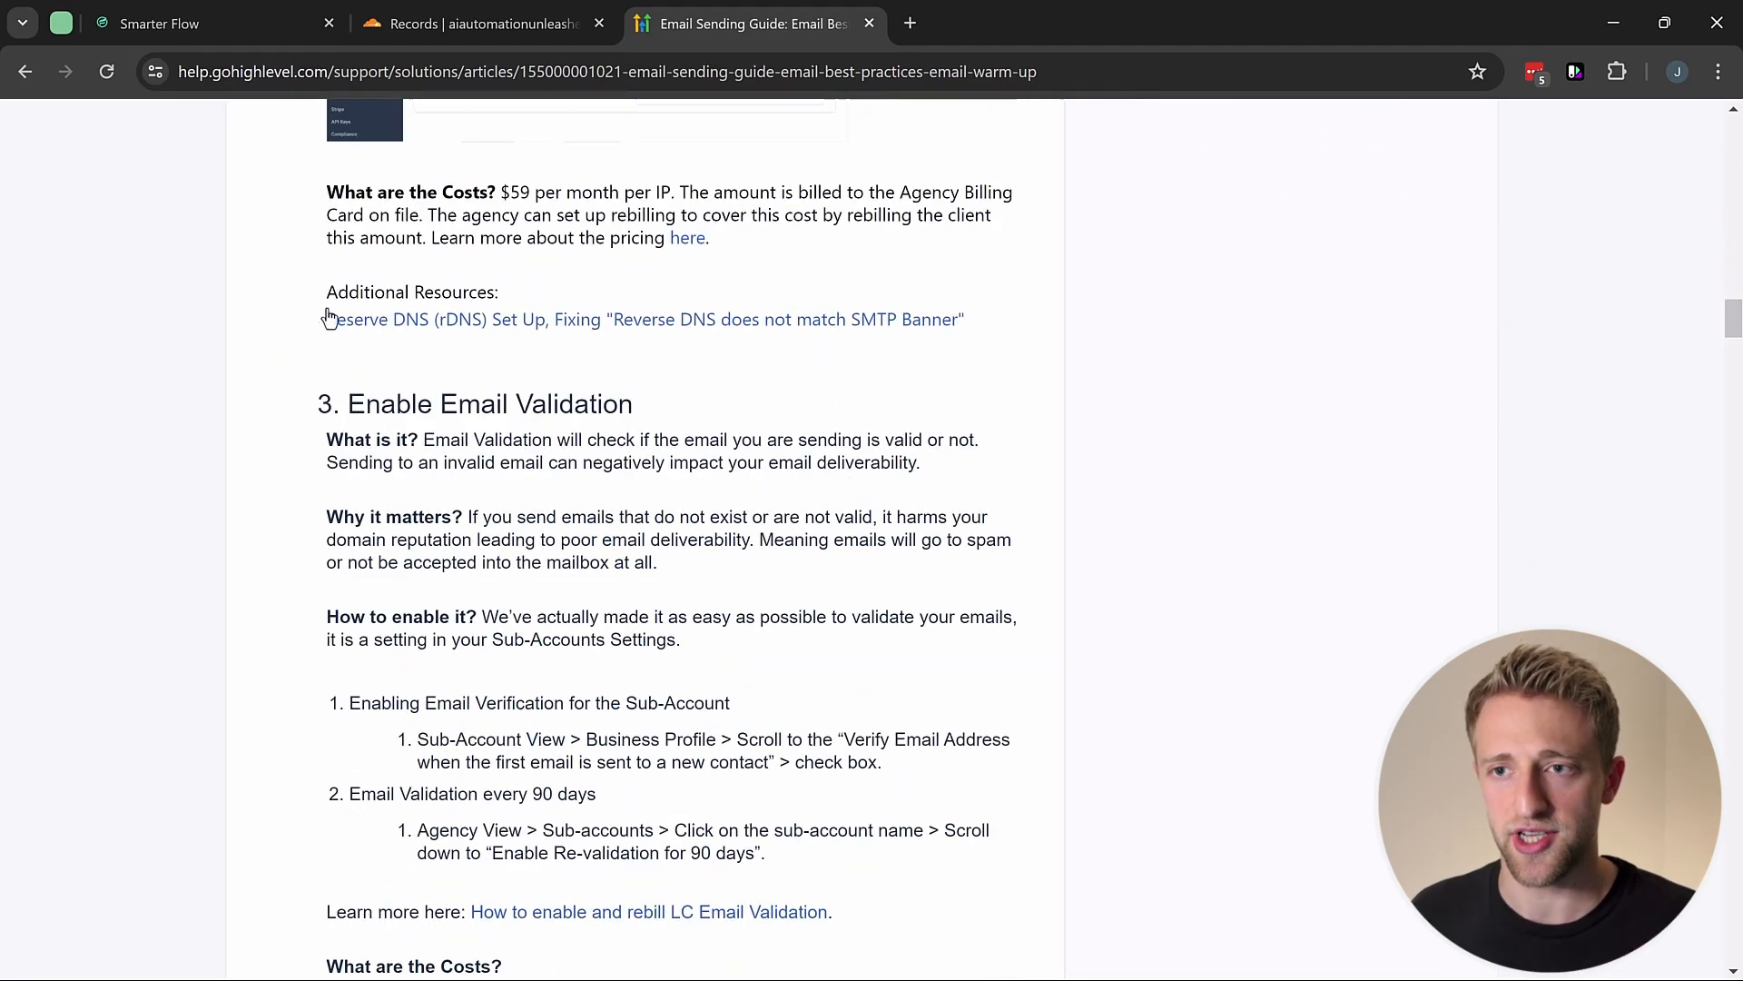
{"action": "left_click_drag", "start_coordinate": [318, 516], "coordinate": [701, 493]}
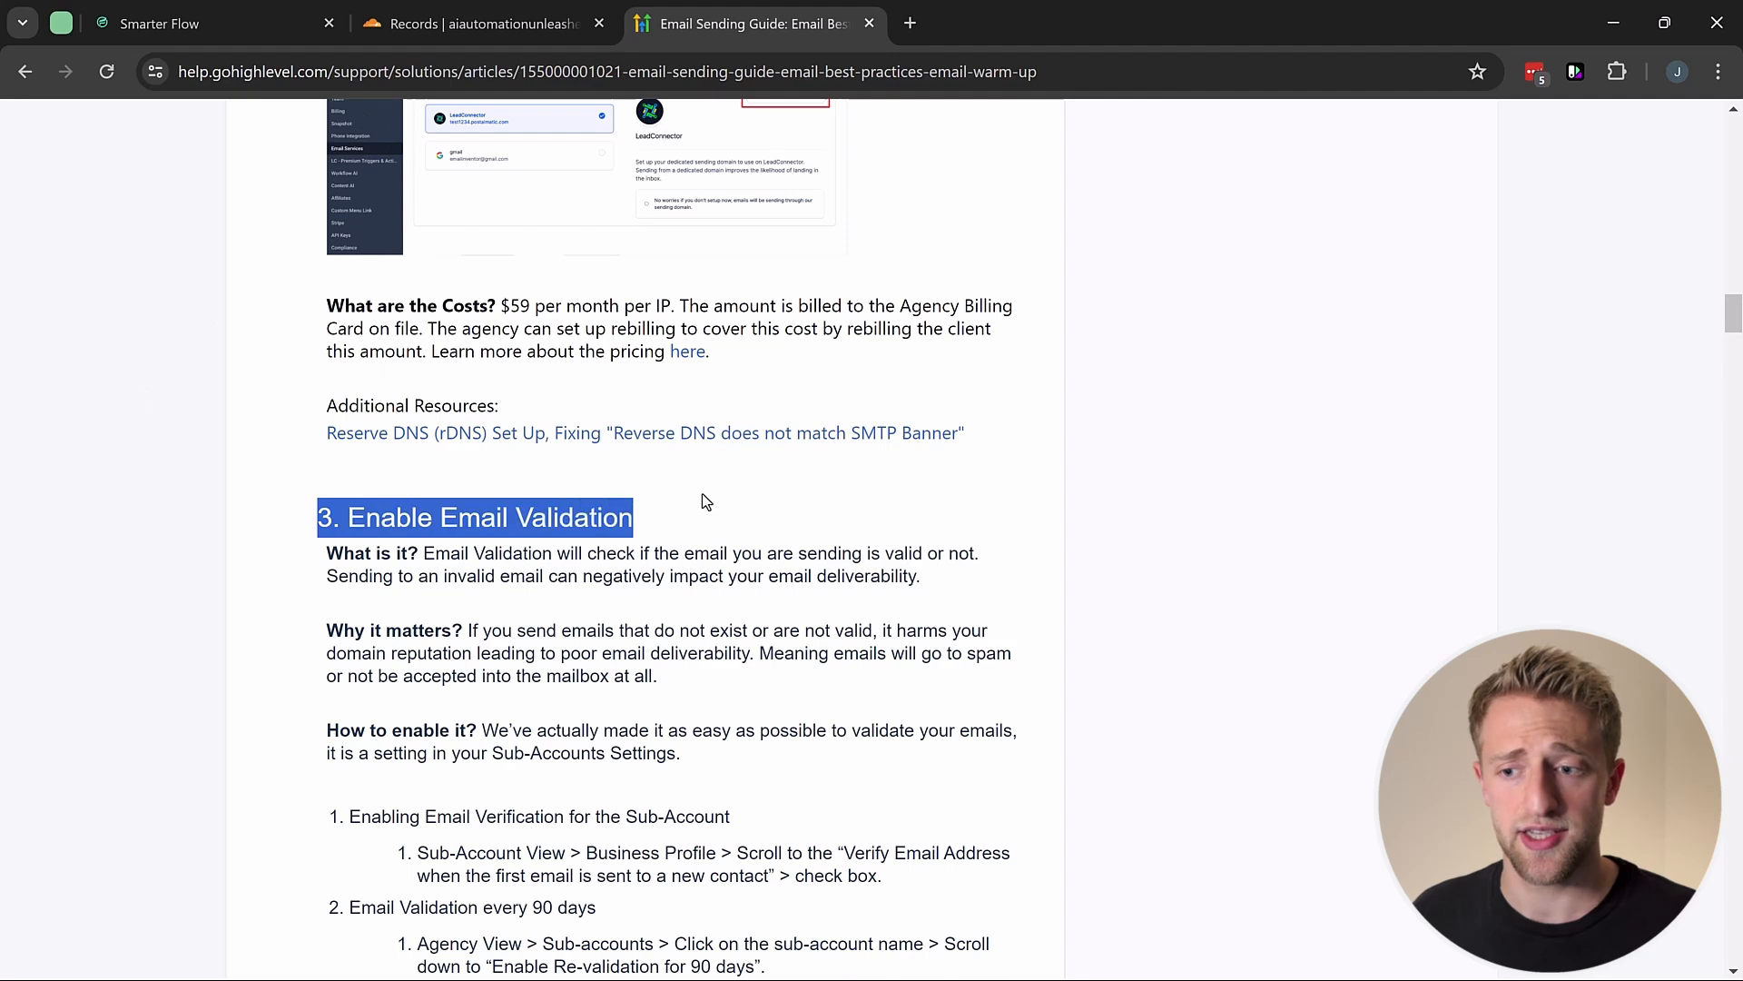
{"action": "left_click", "coordinate": [701, 494]}
{"action": "left_click", "coordinate": [190, 29]}
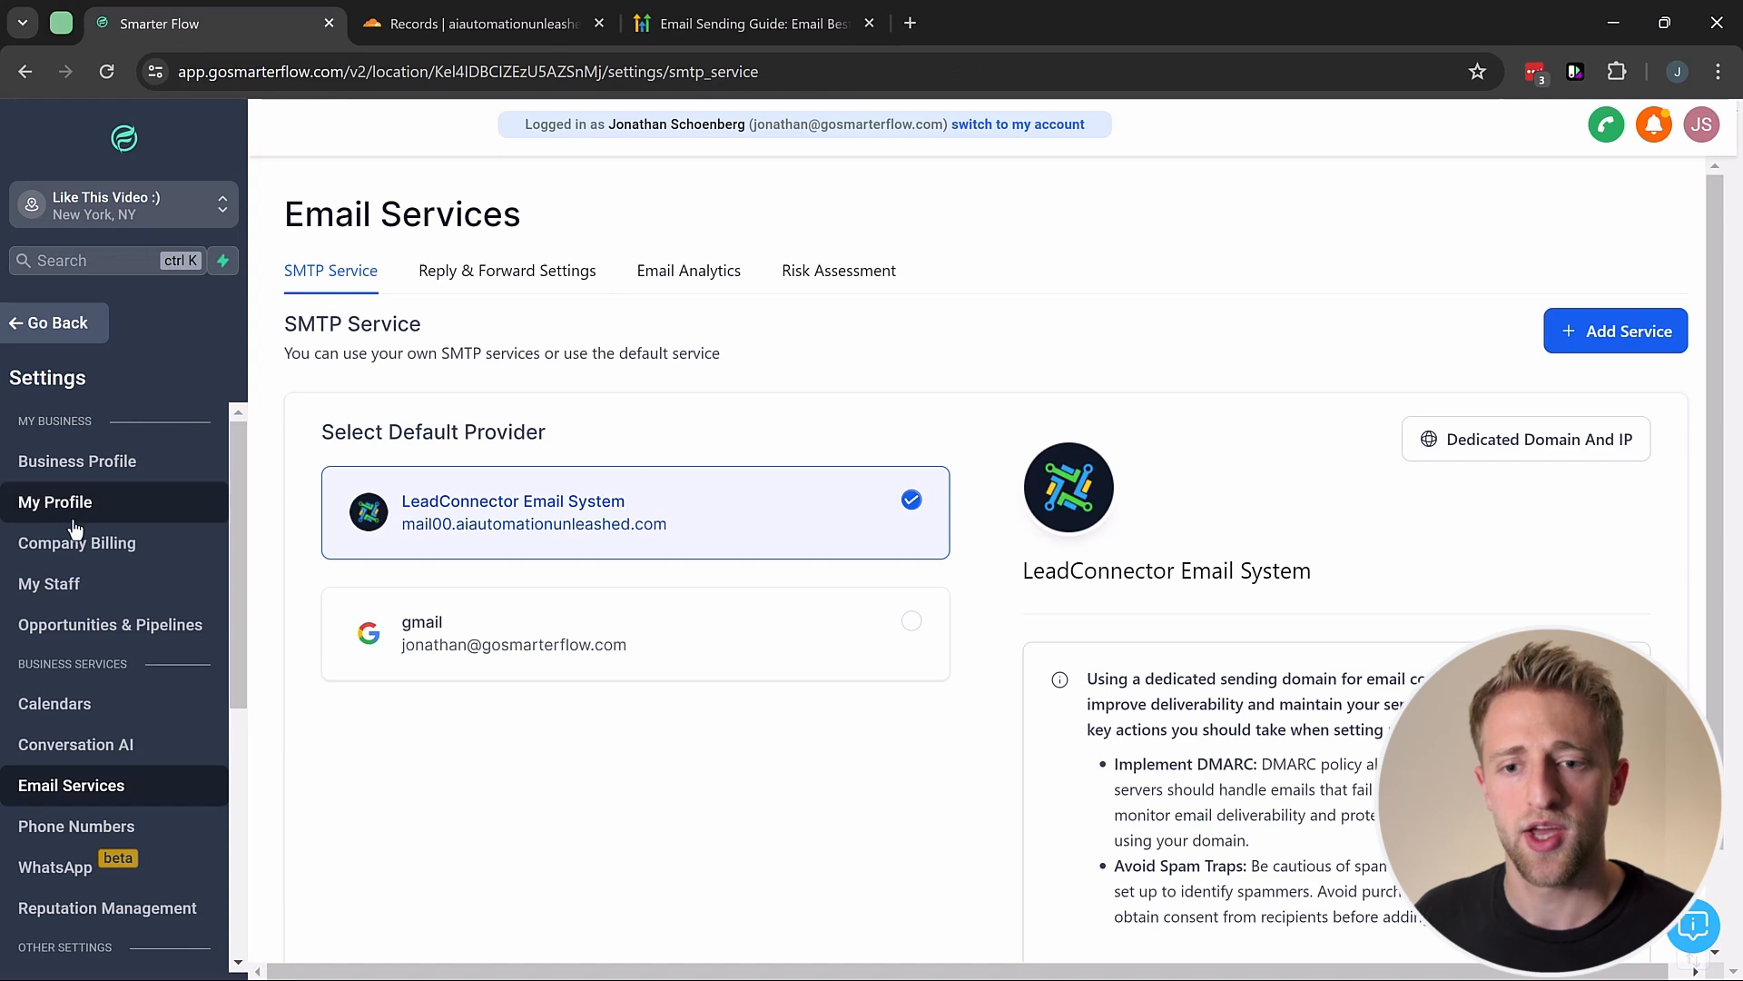
Step: Review the Business Profile's 'Verify Email Address when first email is sent' setting, leaving it unchecked
{"action": "left_click", "coordinate": [44, 465]}
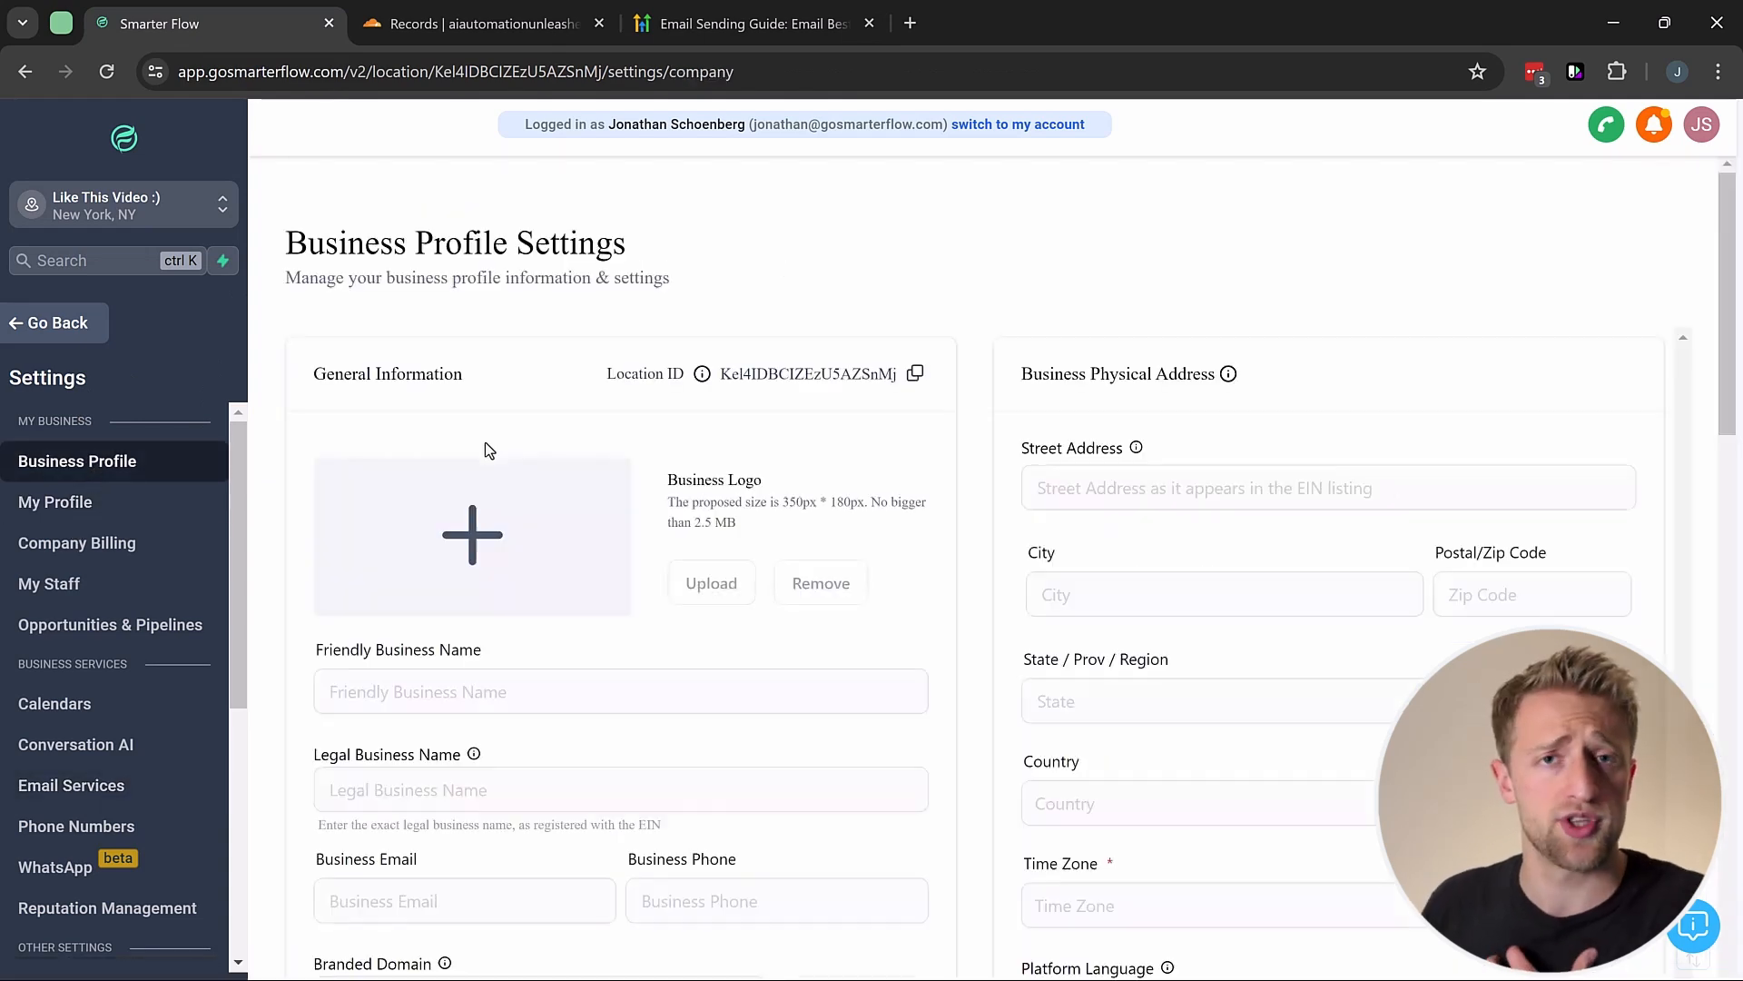
{"action": "scroll", "coordinate": [974, 481], "scroll_direction": "down", "scroll_amount": 10}
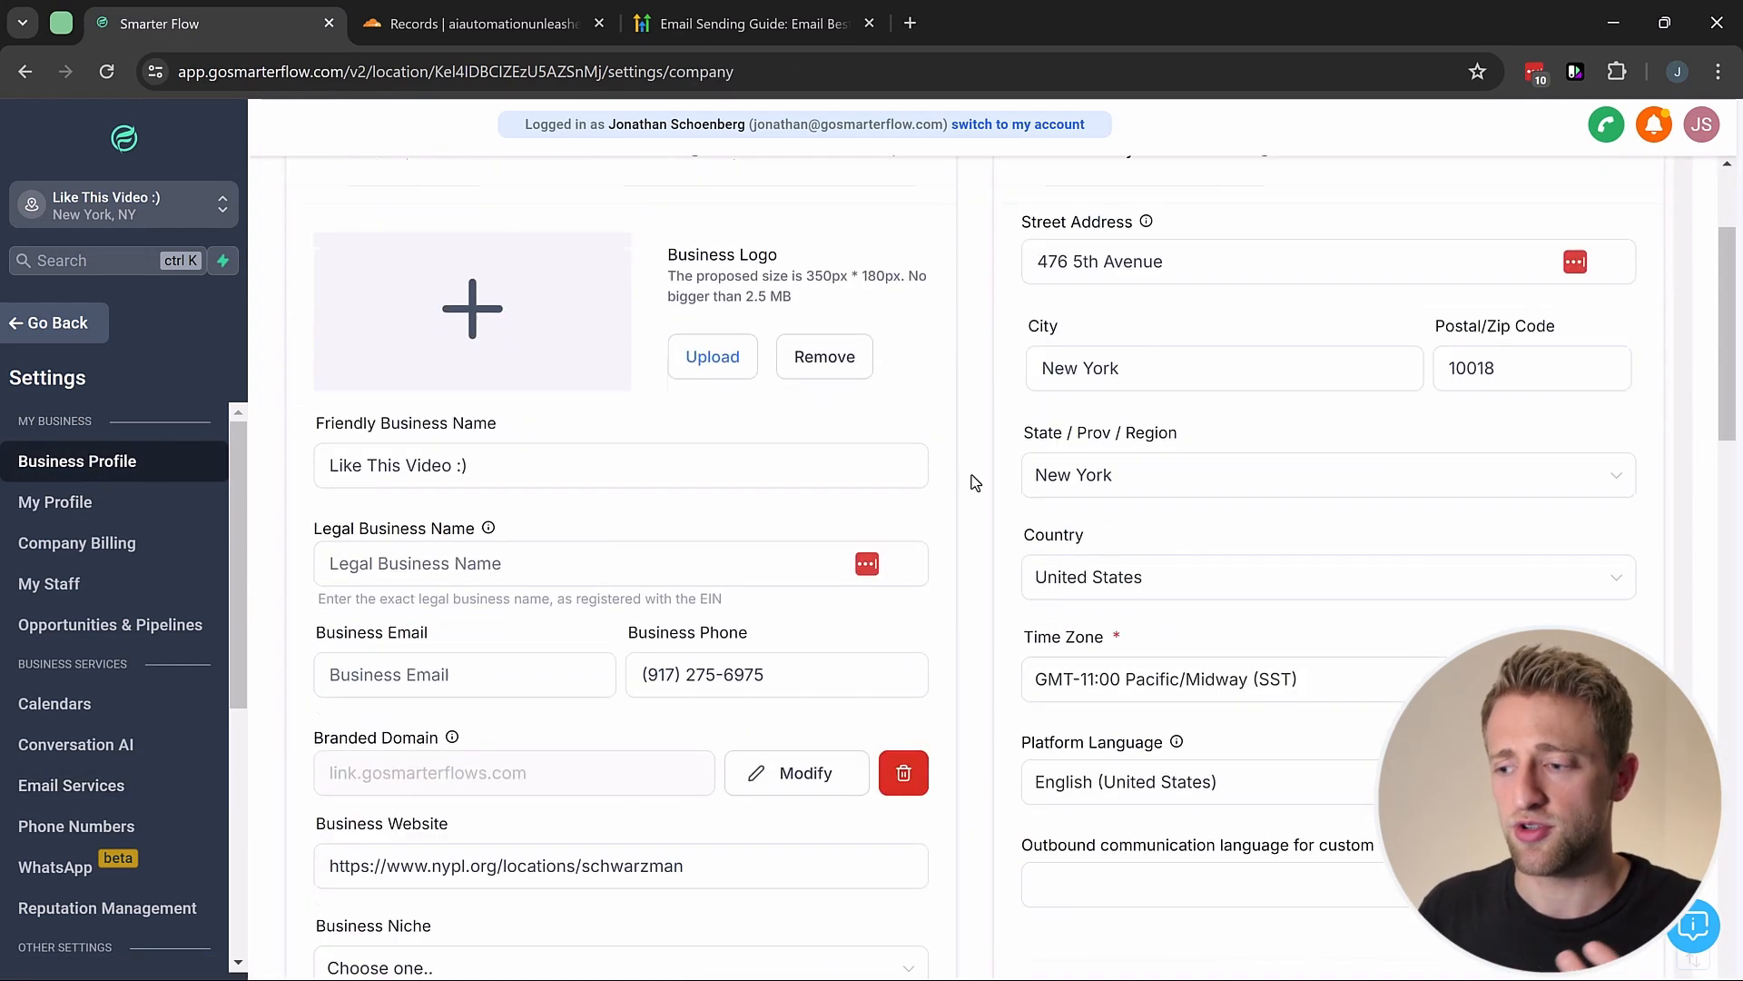
{"action": "scroll", "coordinate": [975, 481], "scroll_direction": "down", "scroll_amount": 7}
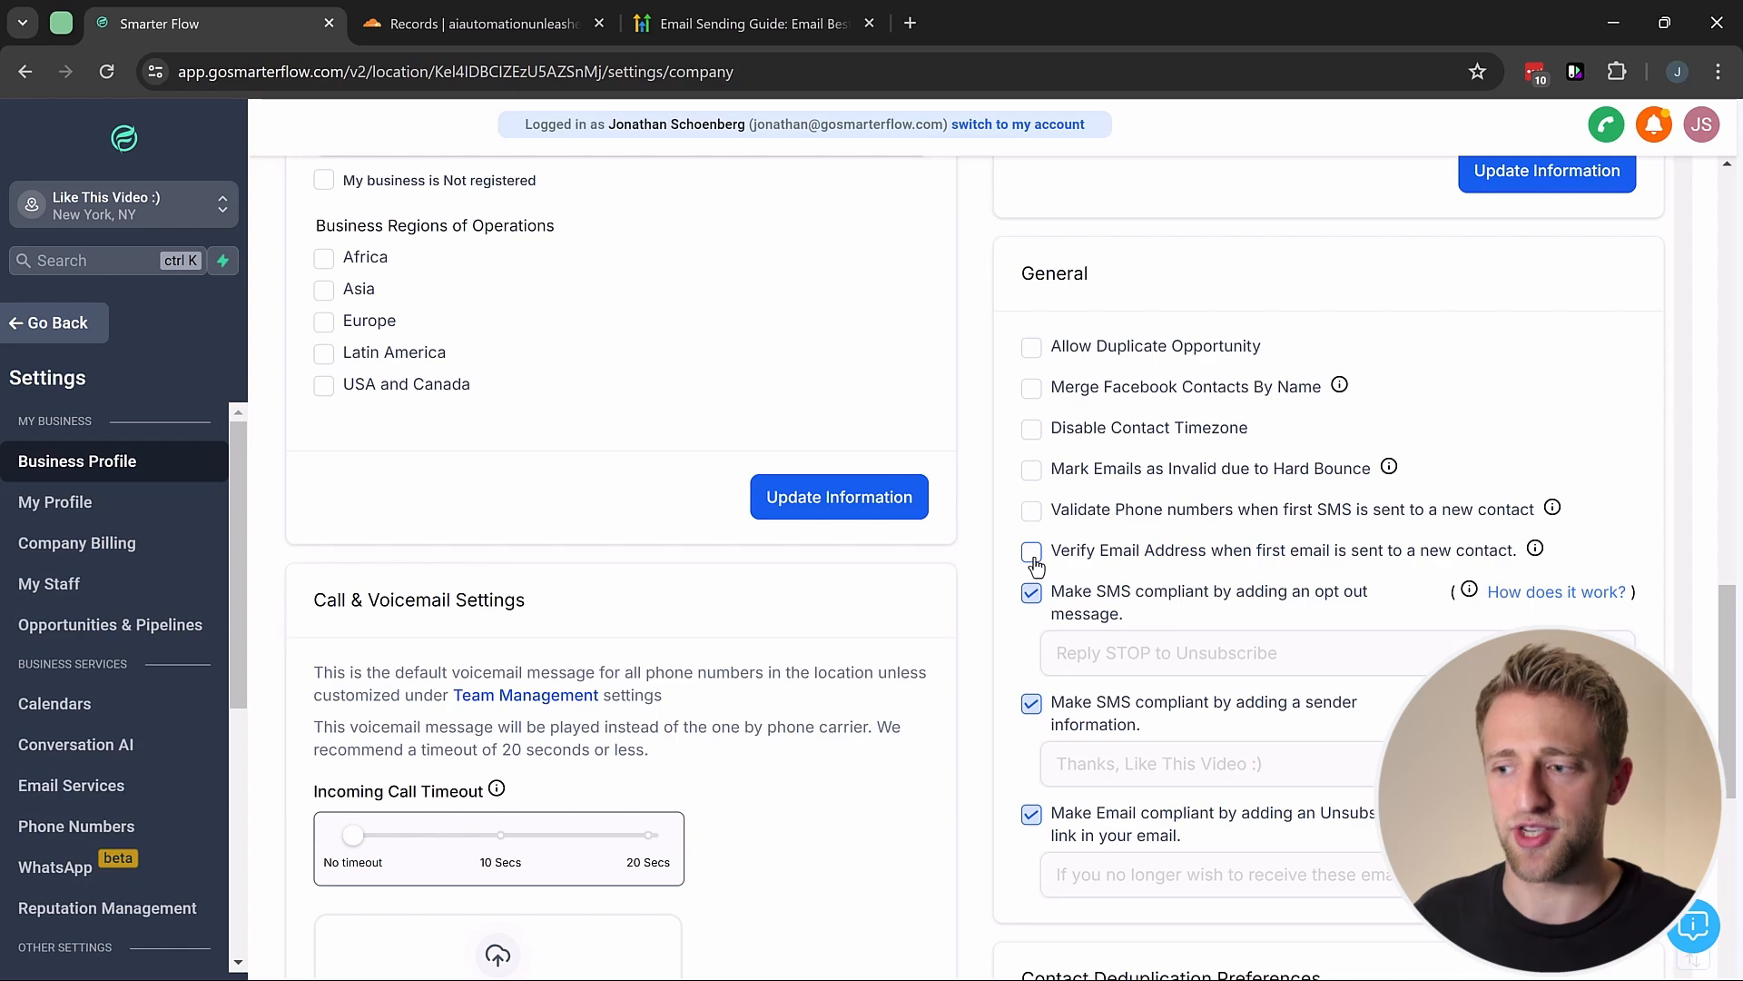
{"action": "left_click", "coordinate": [1032, 552]}
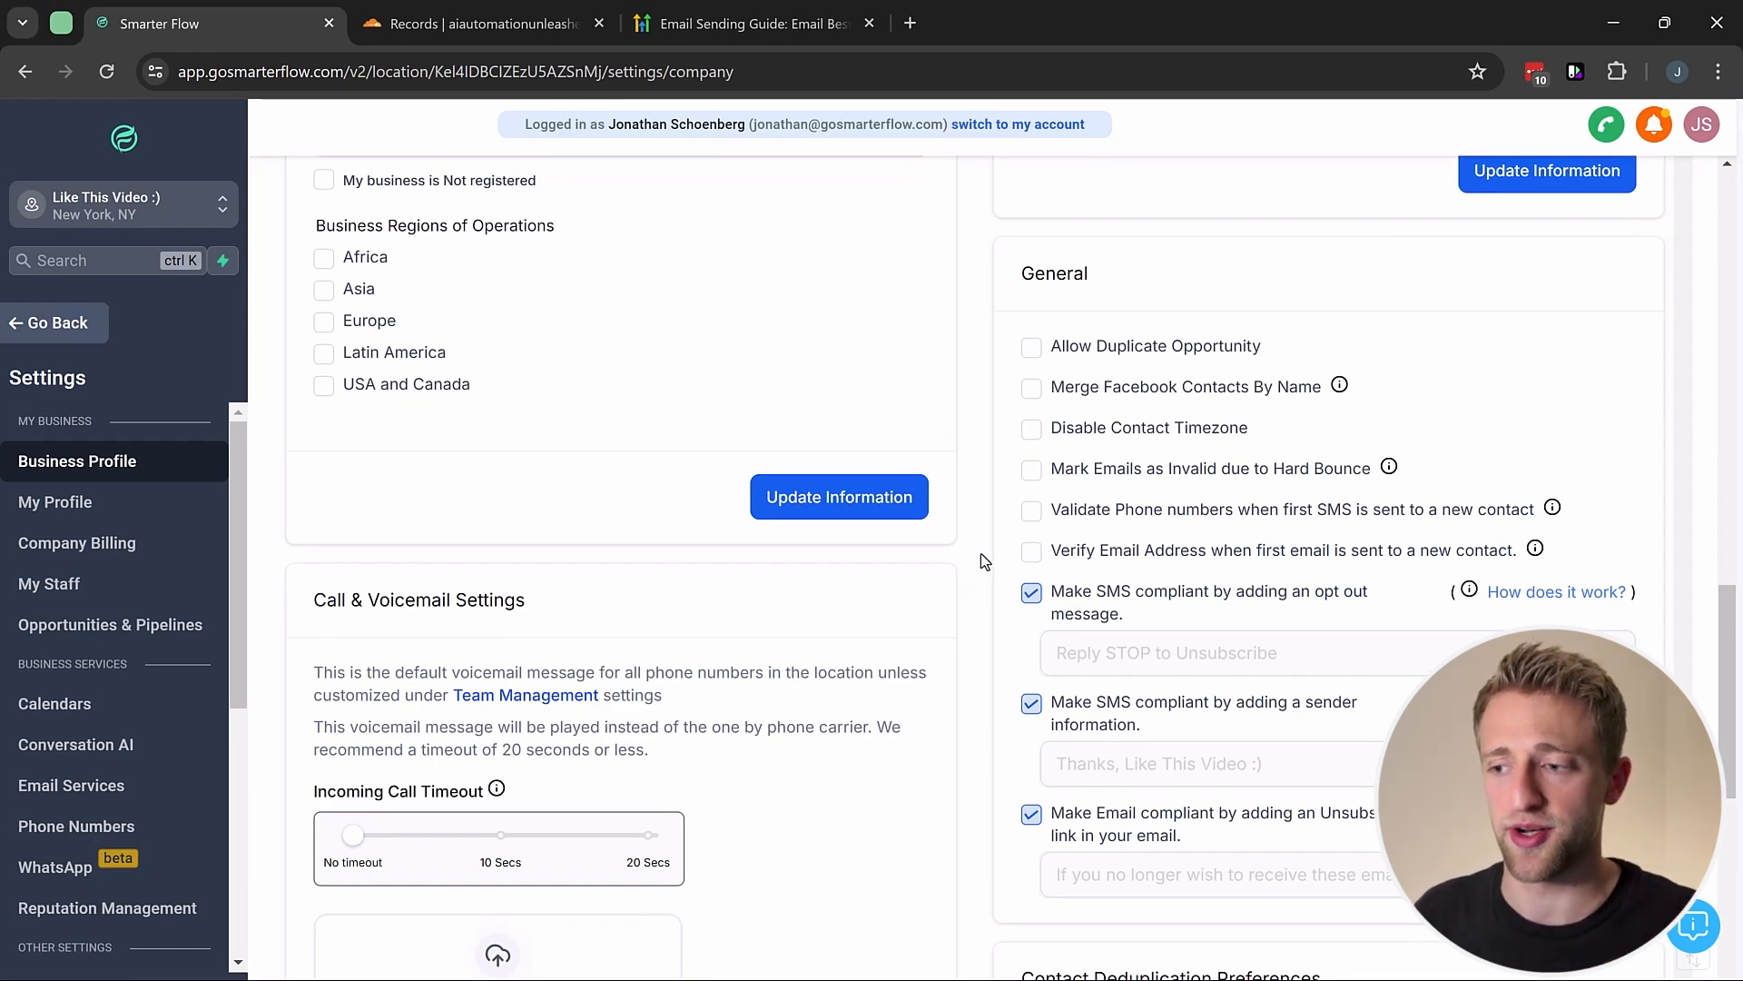
{"action": "scroll", "coordinate": [978, 552], "scroll_direction": "up", "scroll_amount": 1}
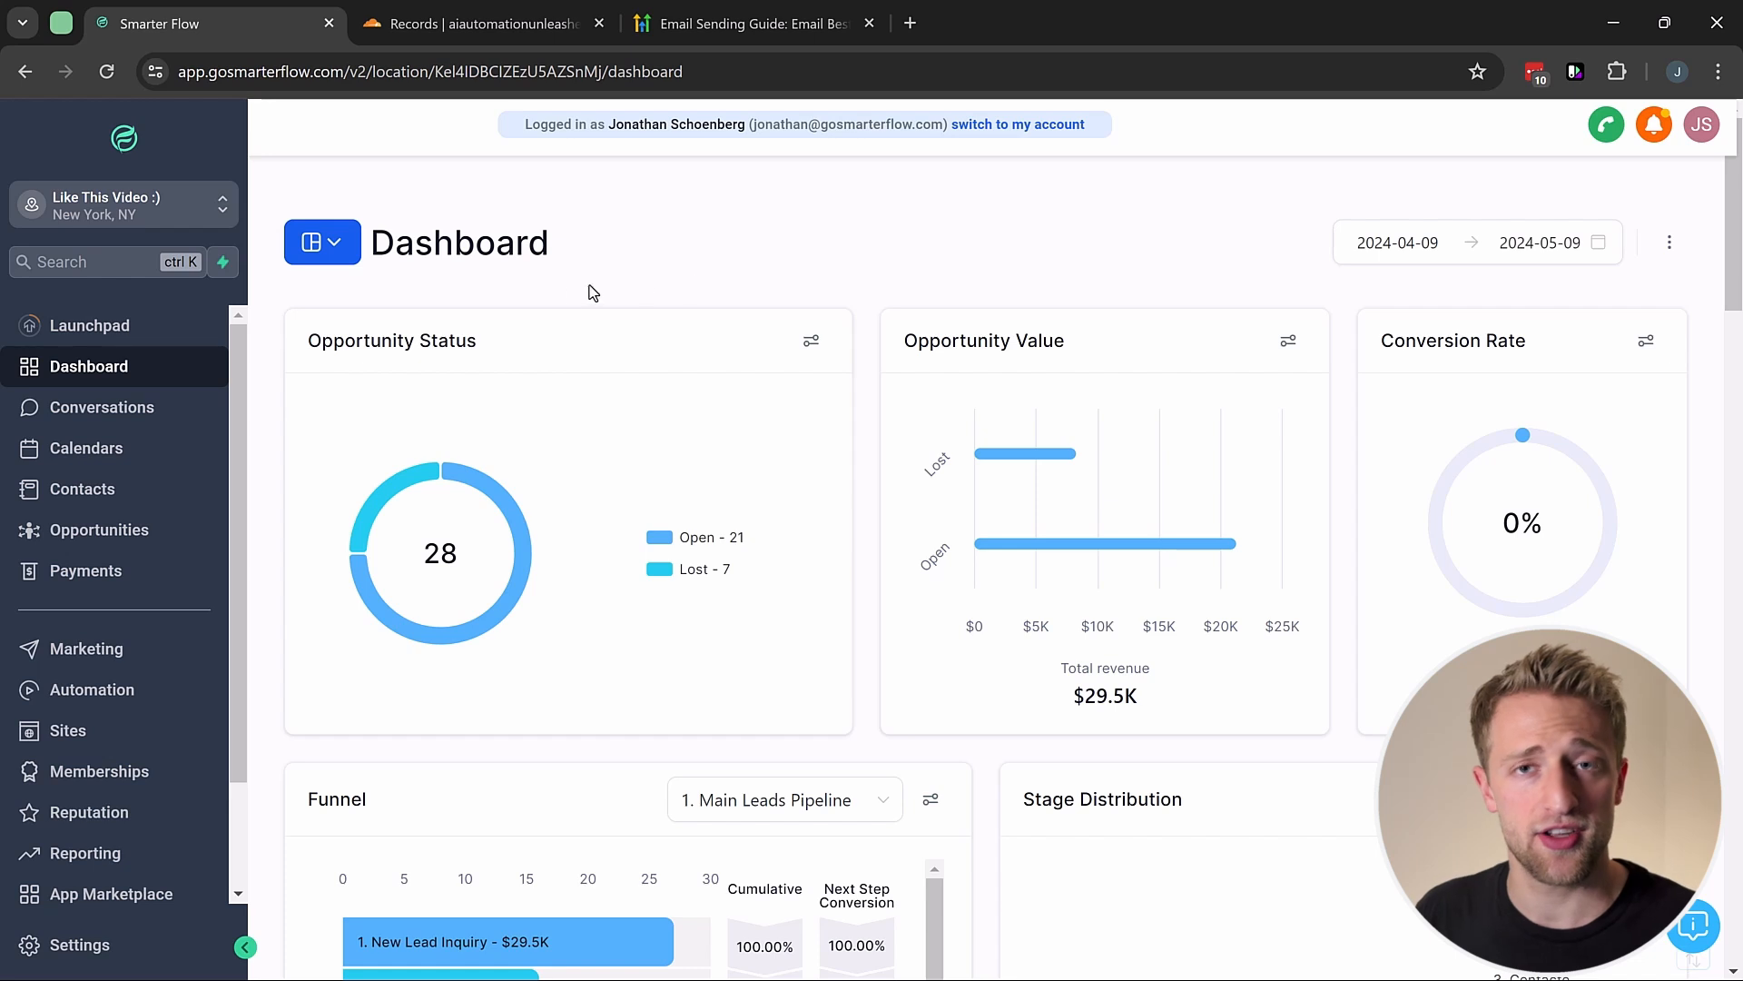
Step: In Automation, open the A-102. Nurture Campaigns folder and its A-102-2 Nurture Emails workflow
{"action": "left_click", "coordinate": [101, 690]}
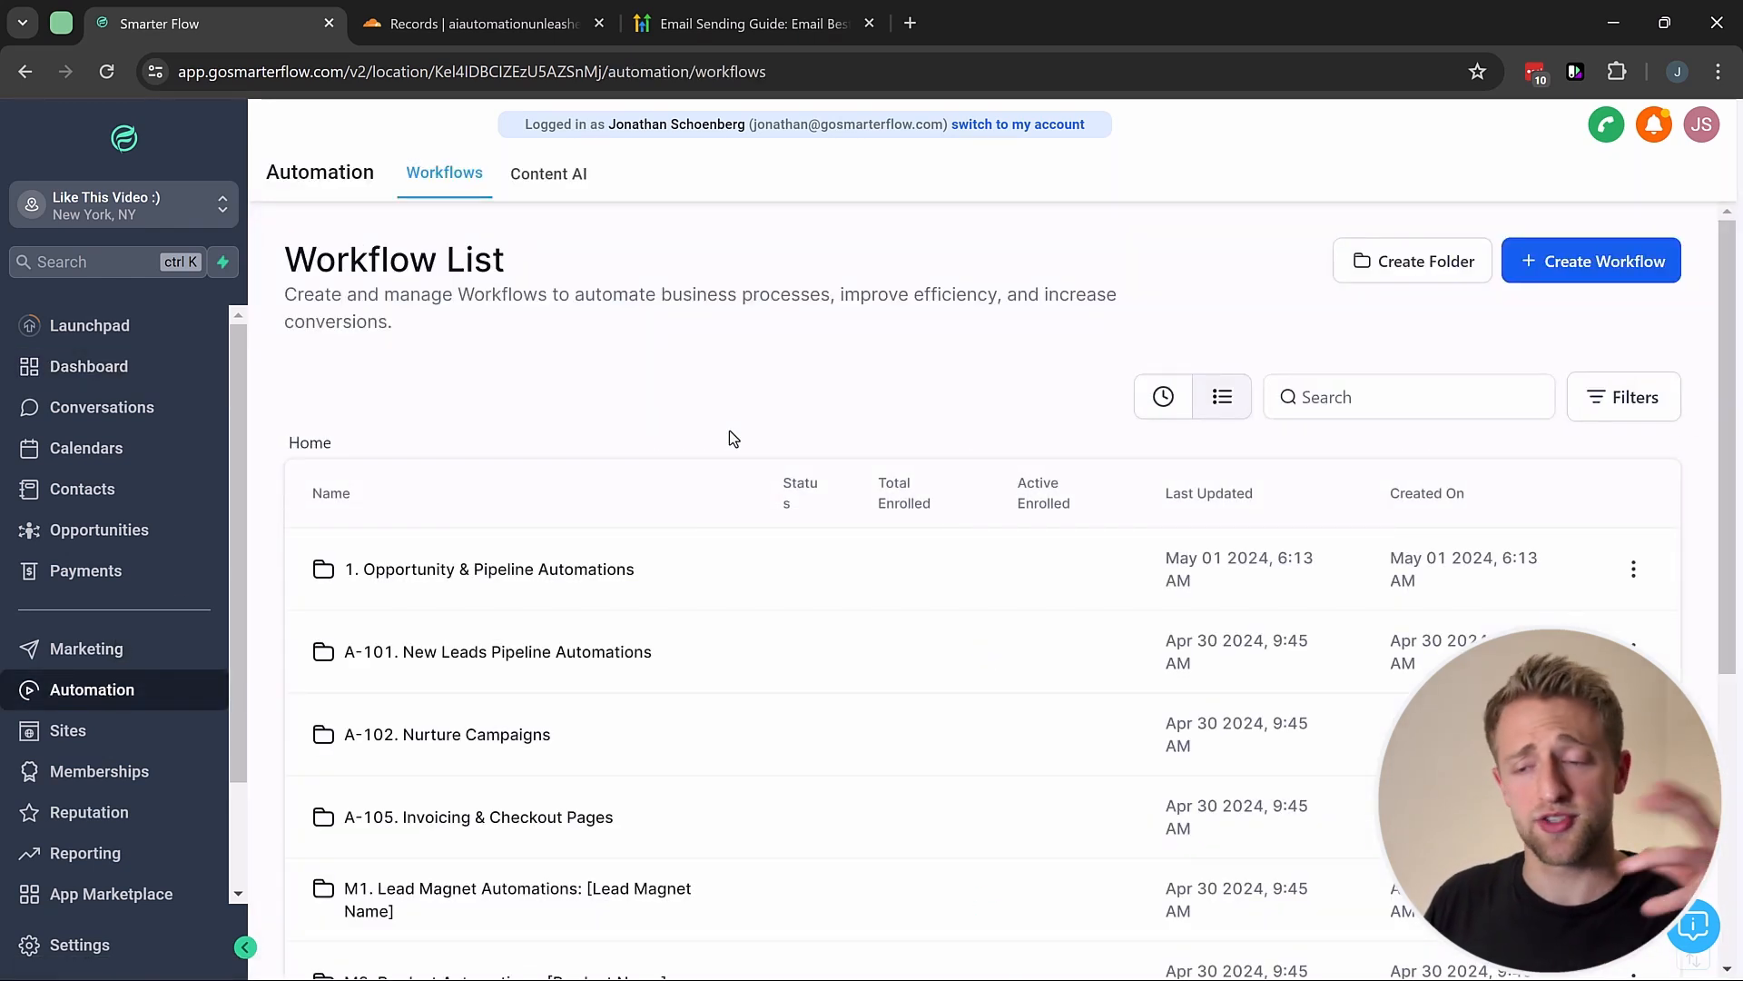
{"action": "left_click", "coordinate": [1603, 266]}
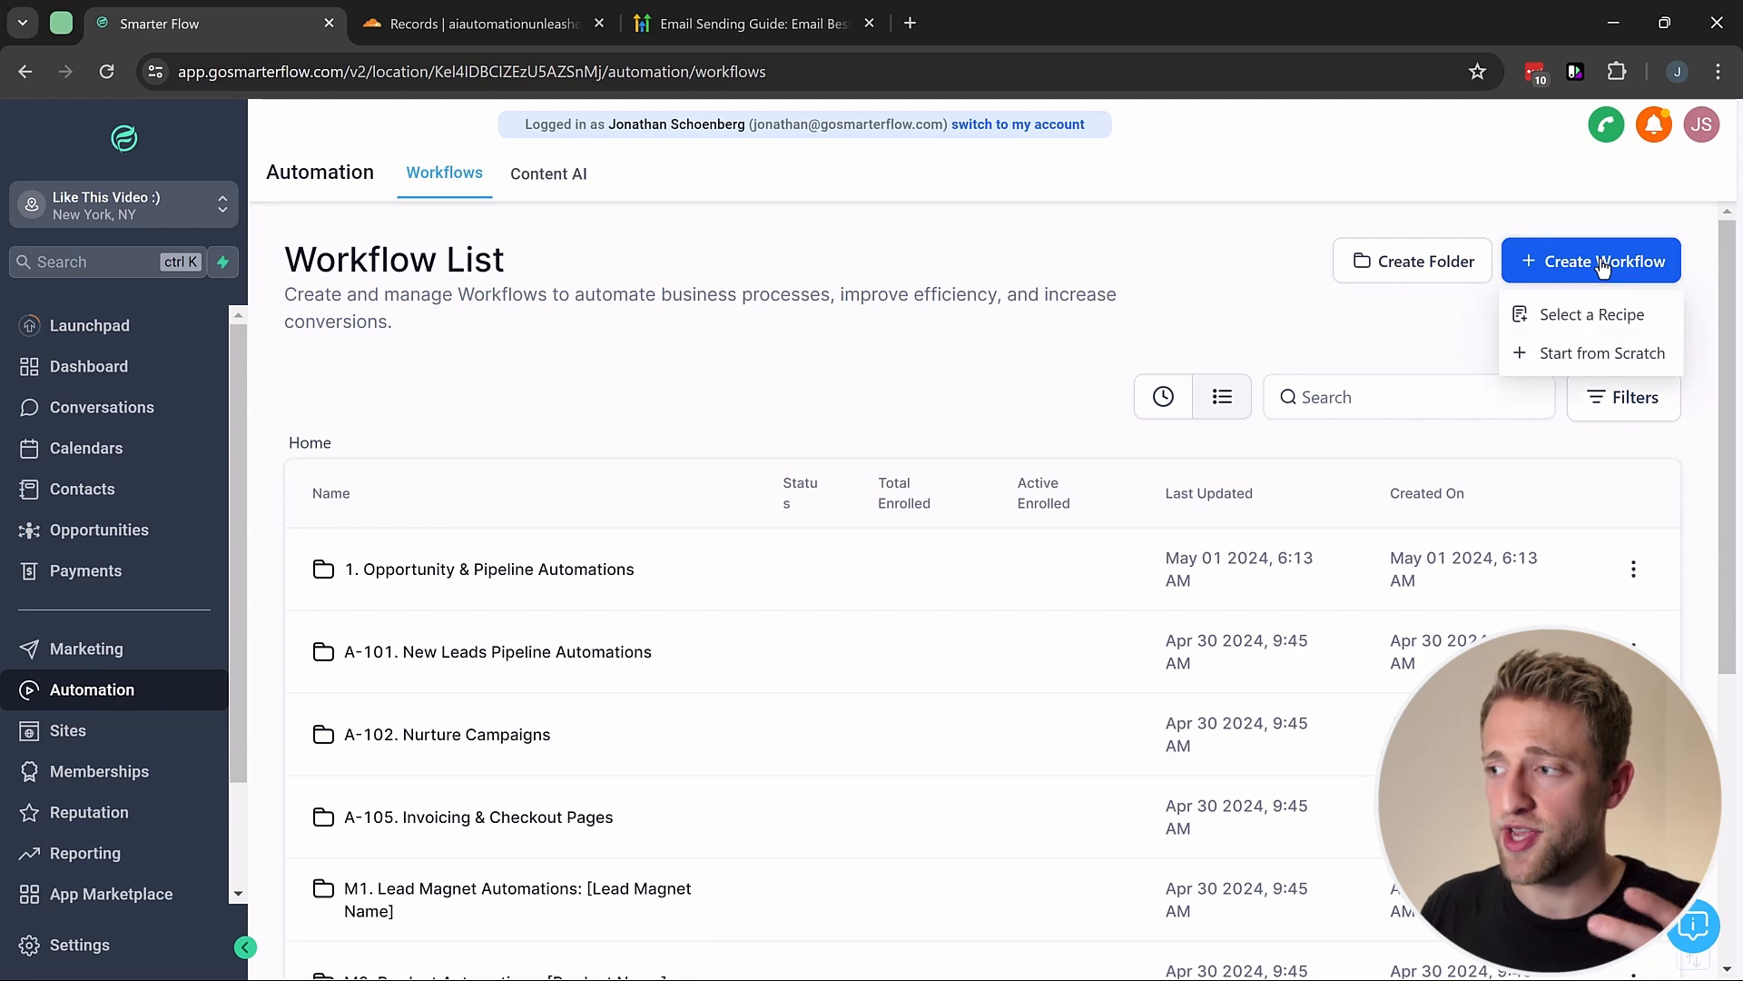
{"action": "left_click", "coordinate": [789, 385]}
{"action": "scroll", "coordinate": [474, 636], "scroll_direction": "down", "scroll_amount": 2}
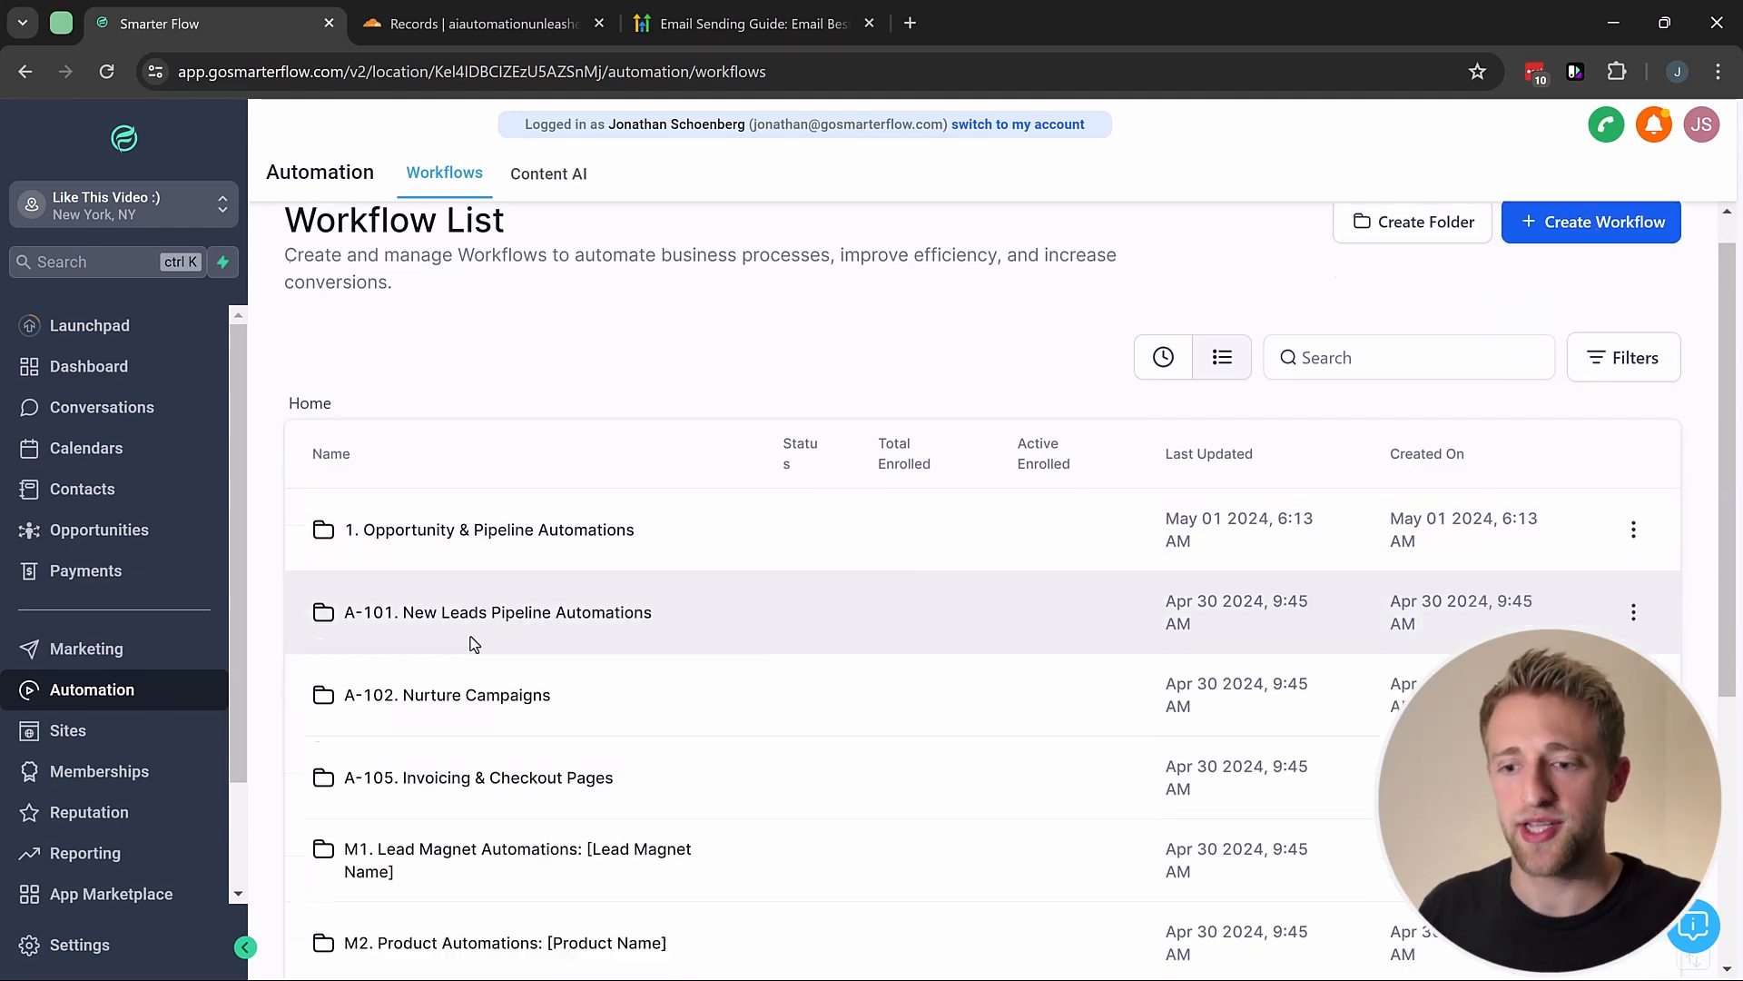
{"action": "left_click", "coordinate": [468, 629]}
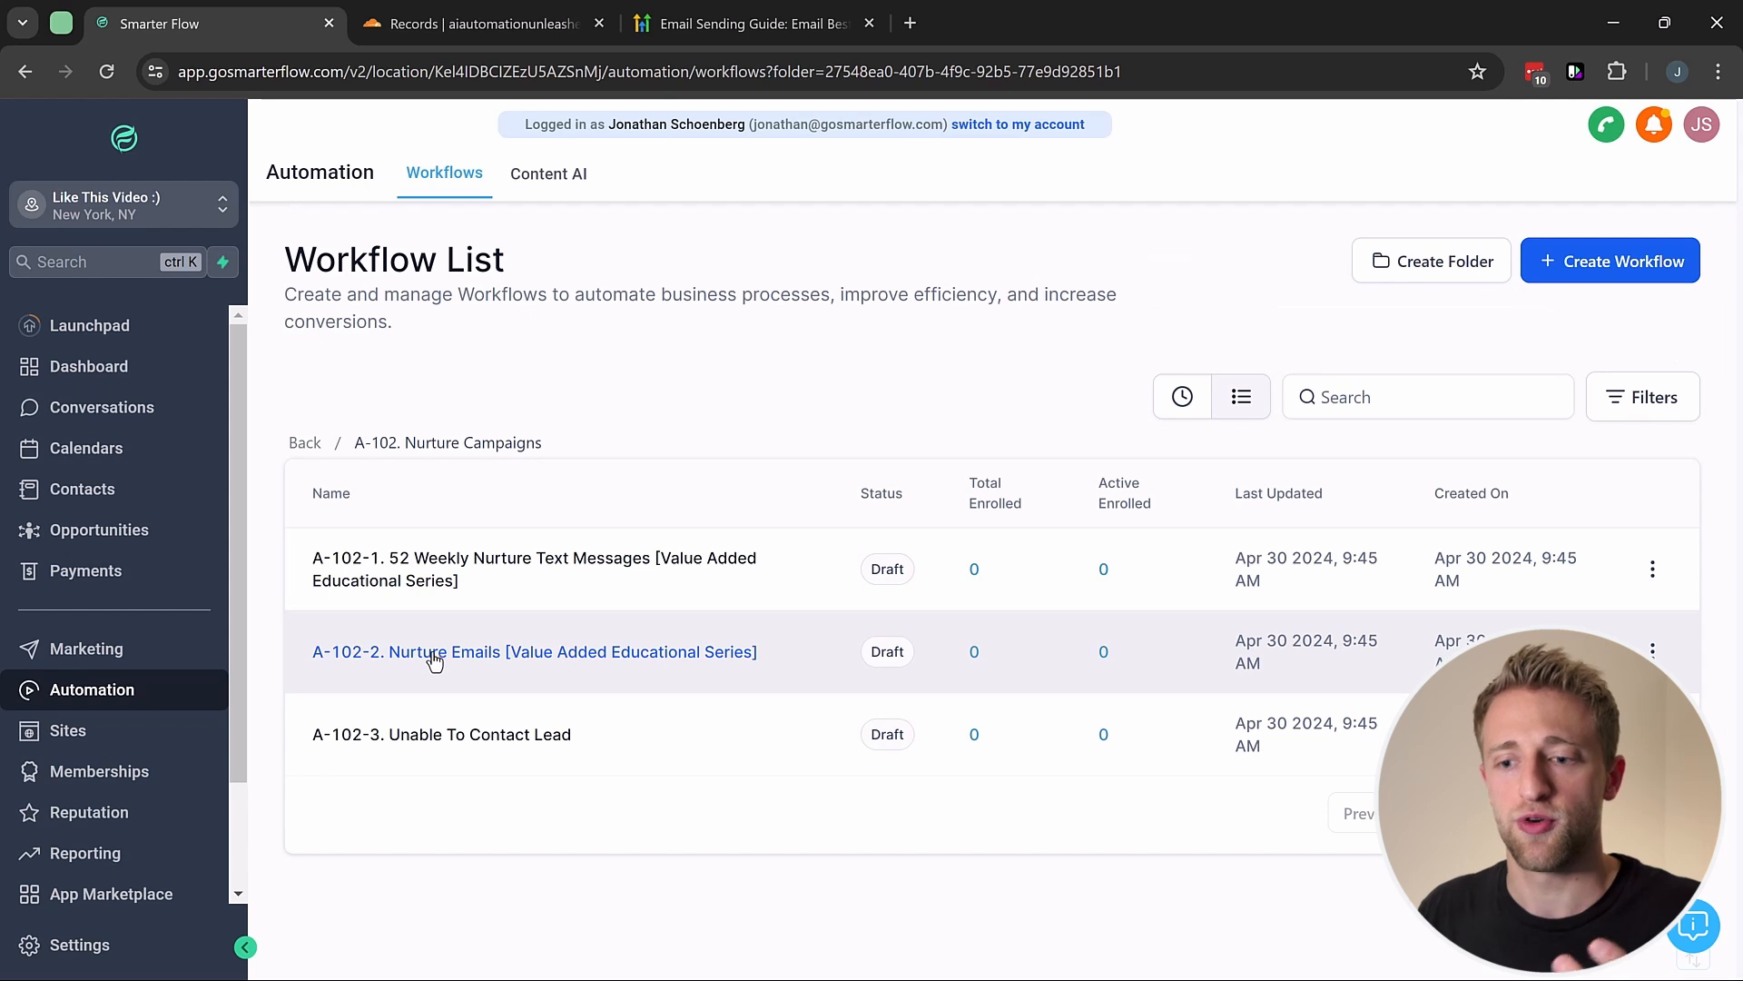
{"action": "left_click", "coordinate": [435, 660]}
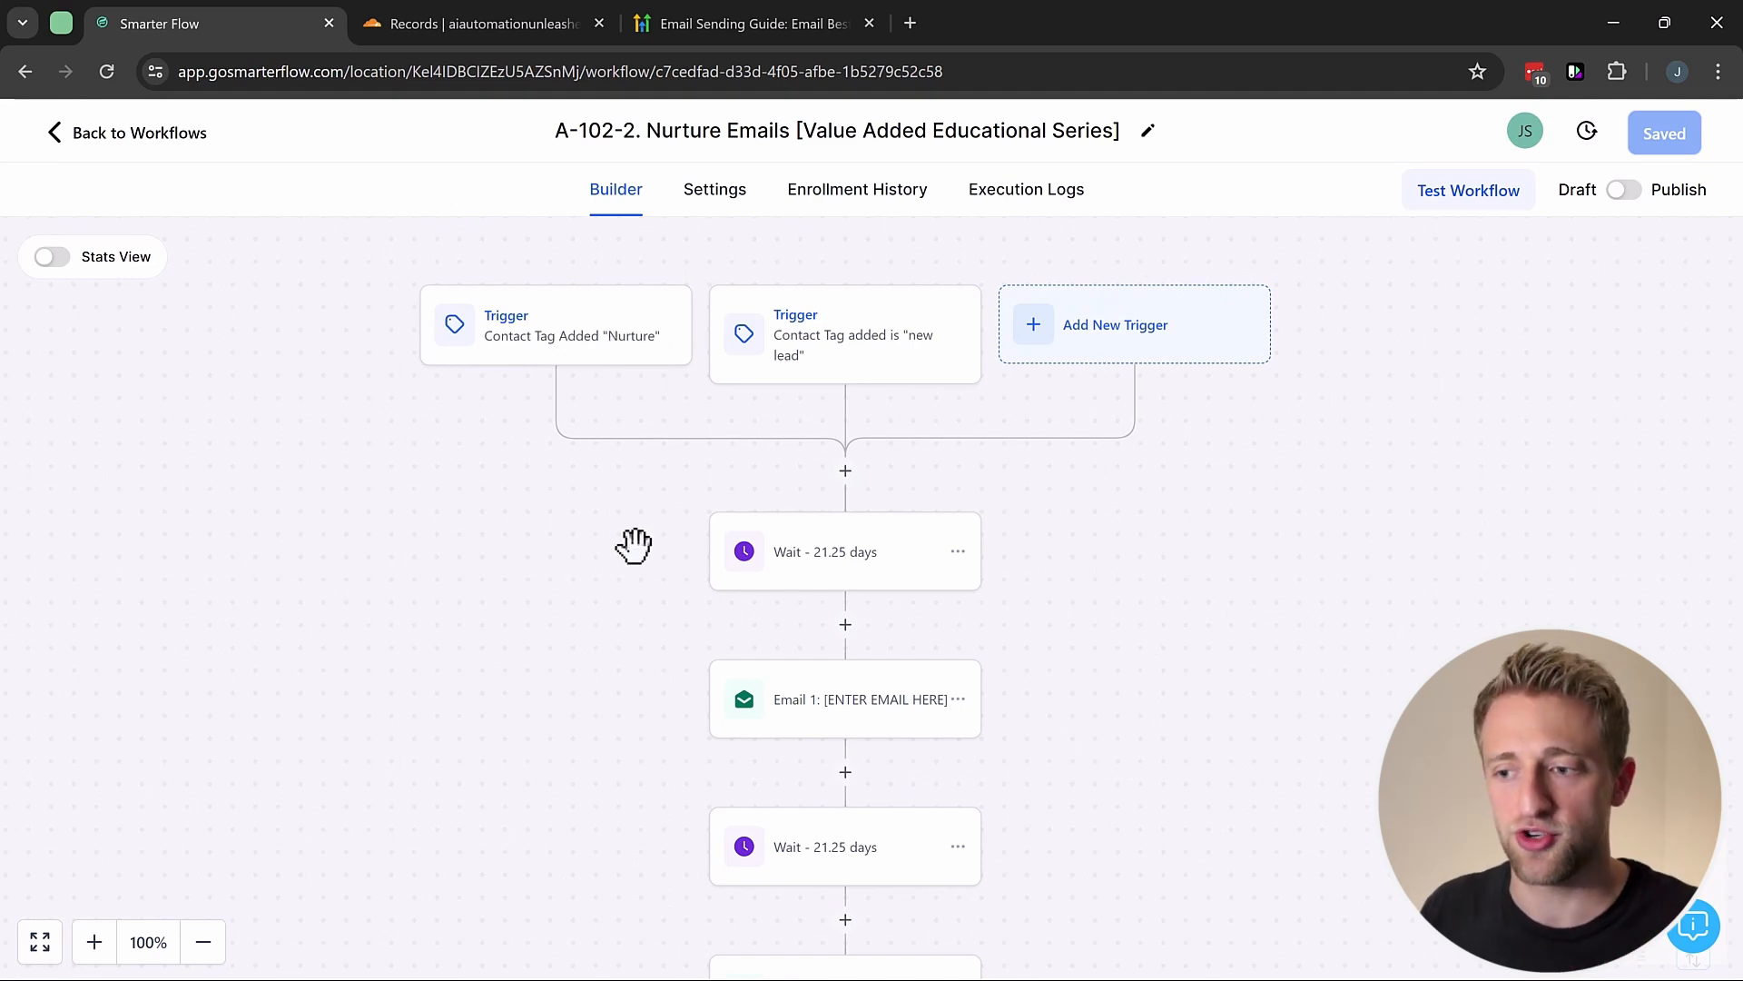
{"action": "left_click_drag", "start_coordinate": [634, 546], "coordinate": [595, 419]}
{"action": "scroll", "coordinate": [609, 509], "scroll_direction": "down", "scroll_amount": 2}
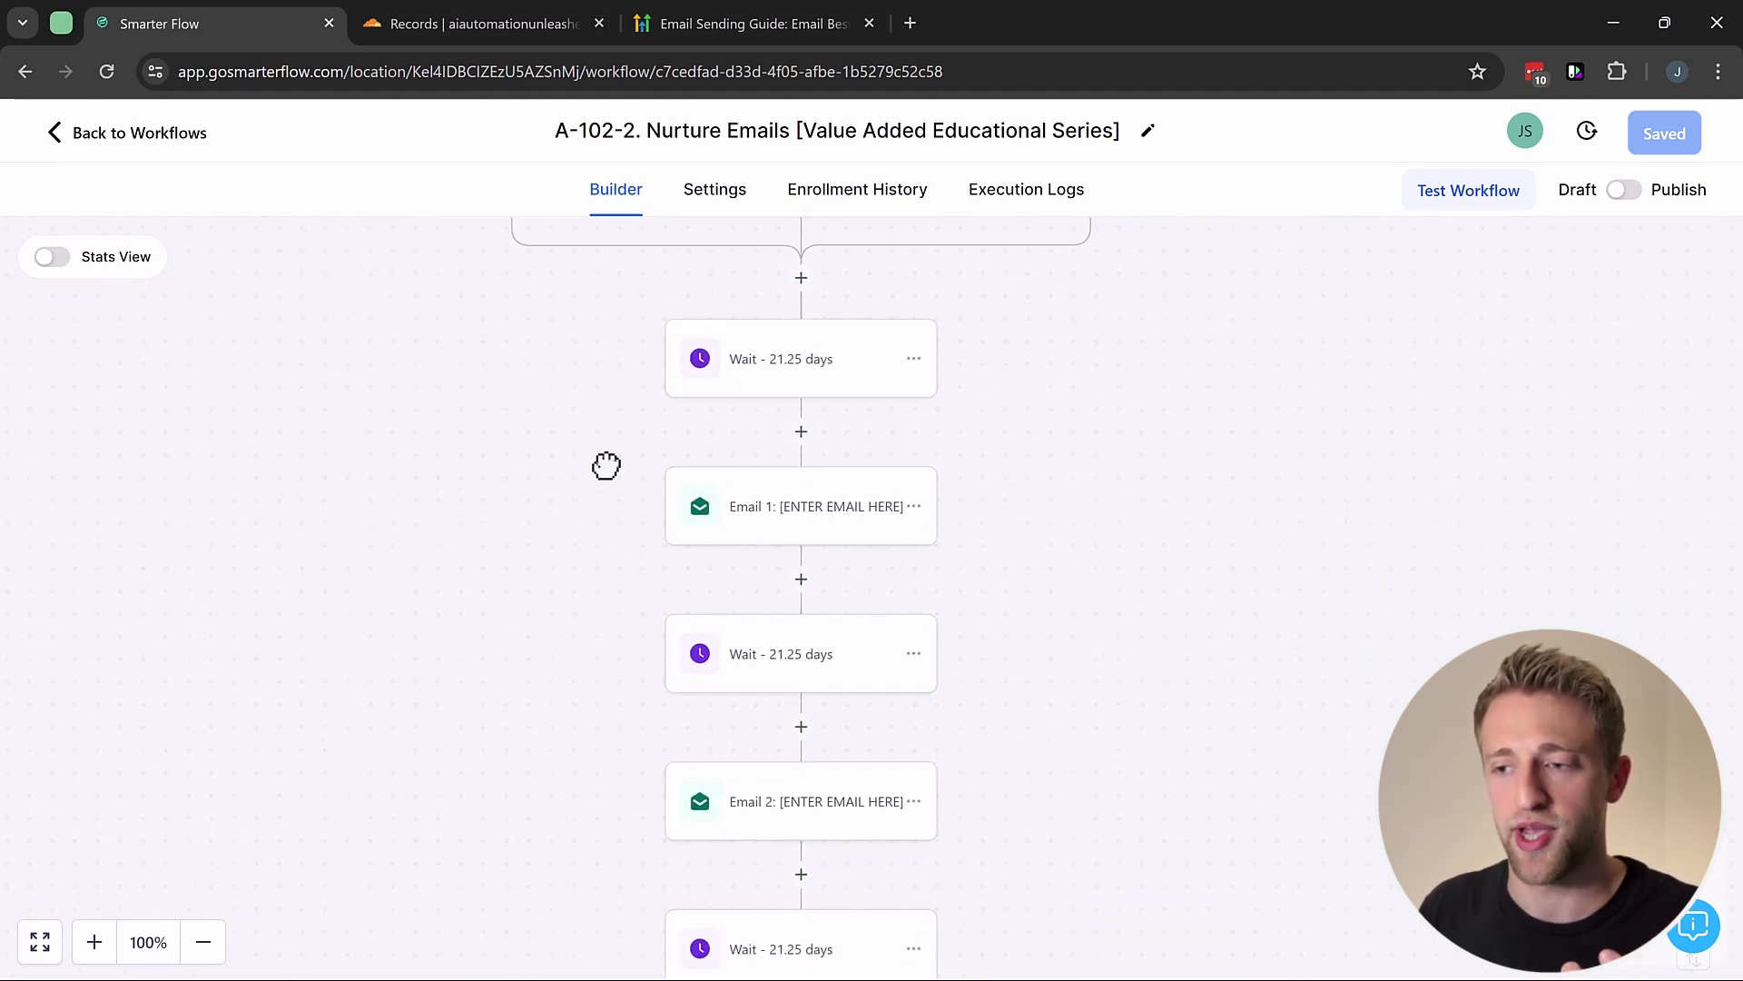
{"action": "scroll", "coordinate": [618, 635], "scroll_direction": "down", "scroll_amount": 4}
{"action": "scroll", "coordinate": [600, 560], "scroll_direction": "down", "scroll_amount": 7}
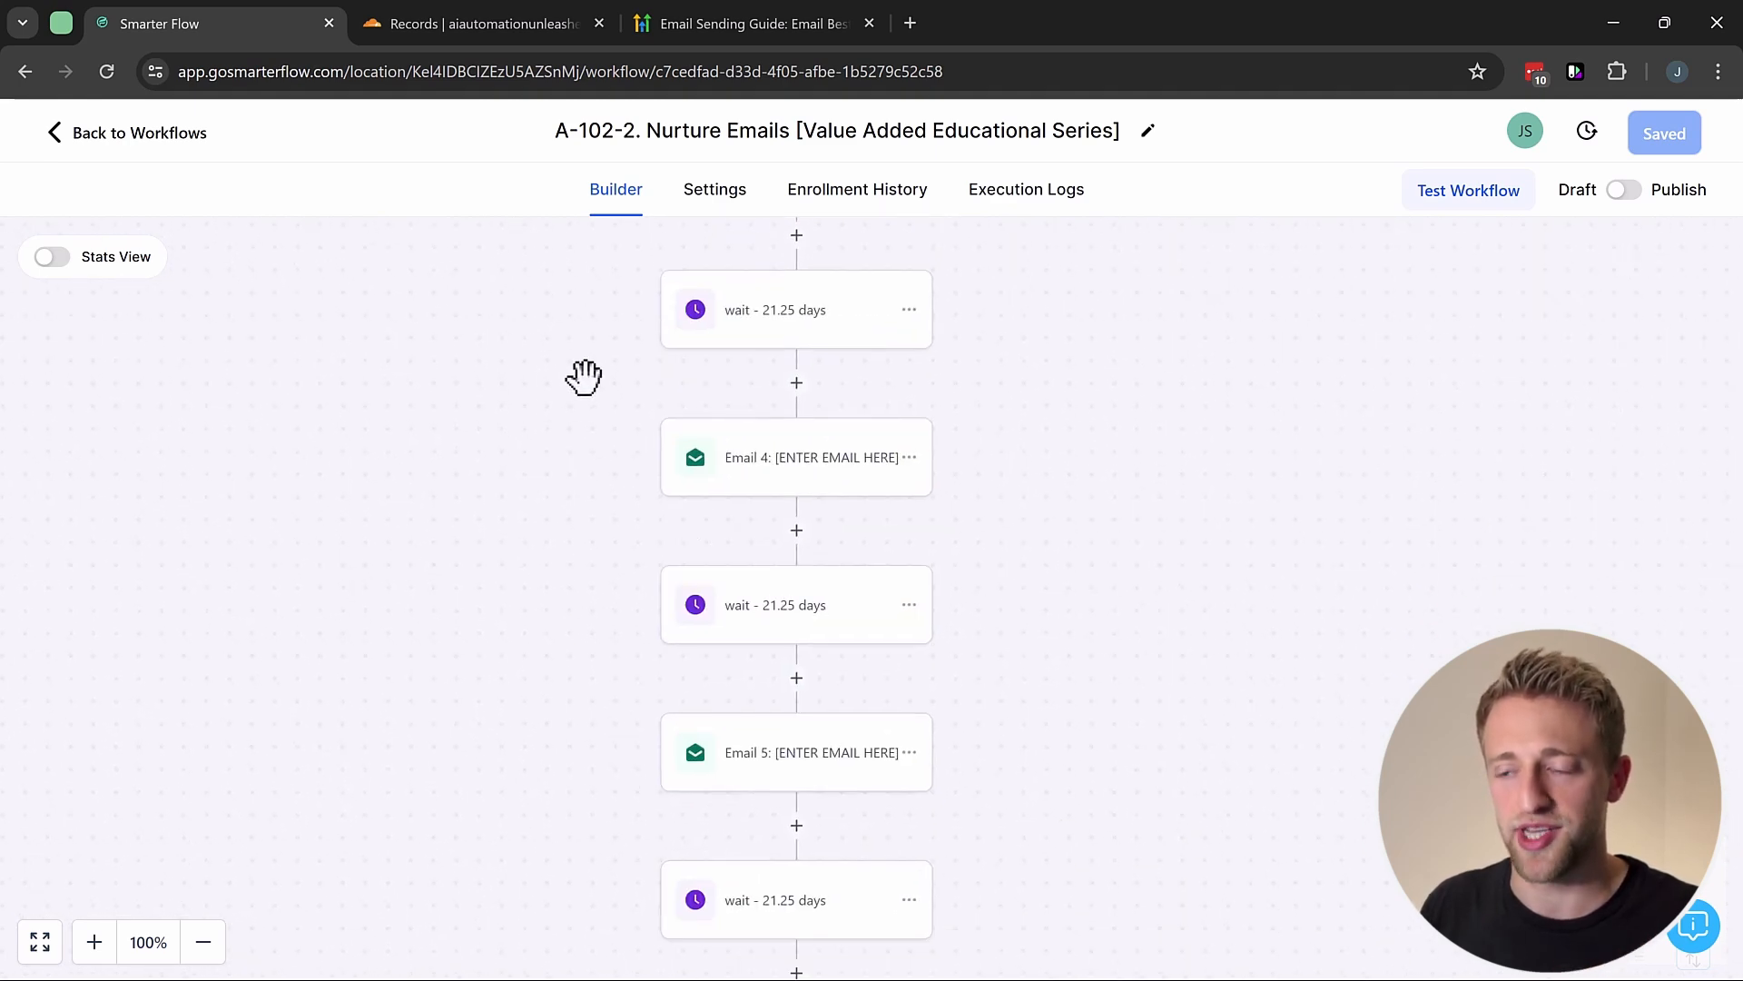
{"action": "scroll", "coordinate": [517, 728], "scroll_direction": "up", "scroll_amount": 8}
{"action": "scroll", "coordinate": [557, 544], "scroll_direction": "up", "scroll_amount": 1}
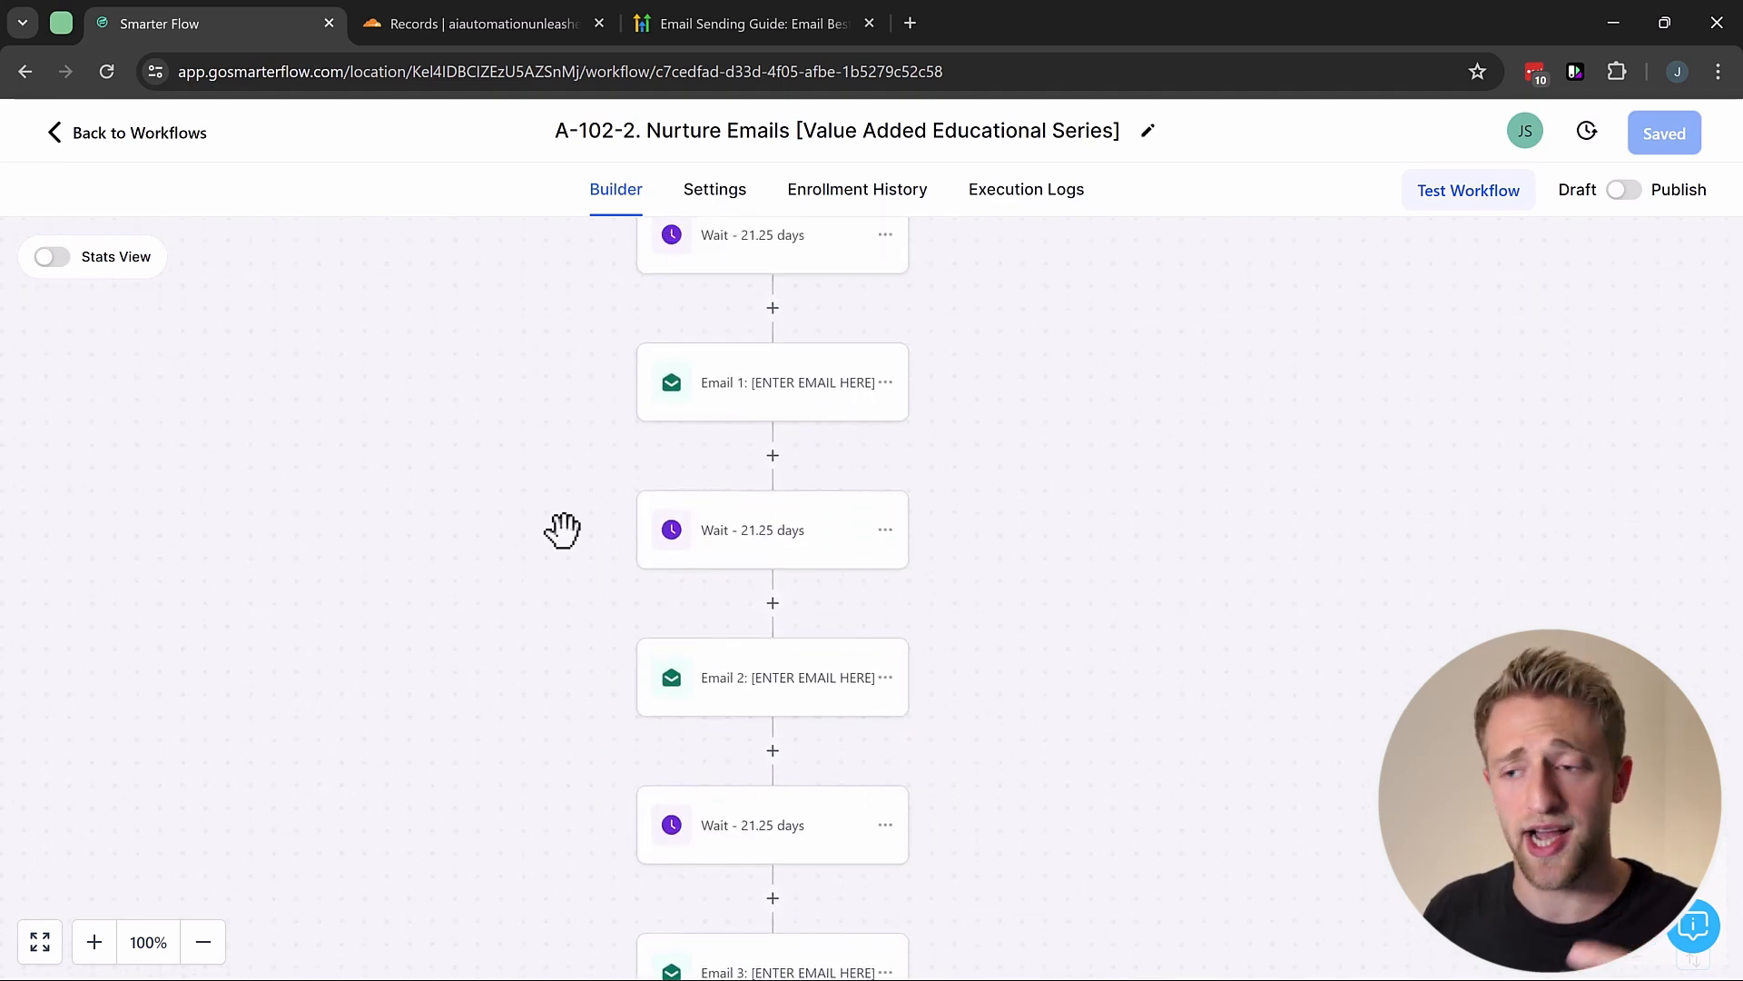
{"action": "scroll", "coordinate": [672, 522], "scroll_direction": "up", "scroll_amount": 2}
{"action": "left_click", "coordinate": [767, 515]}
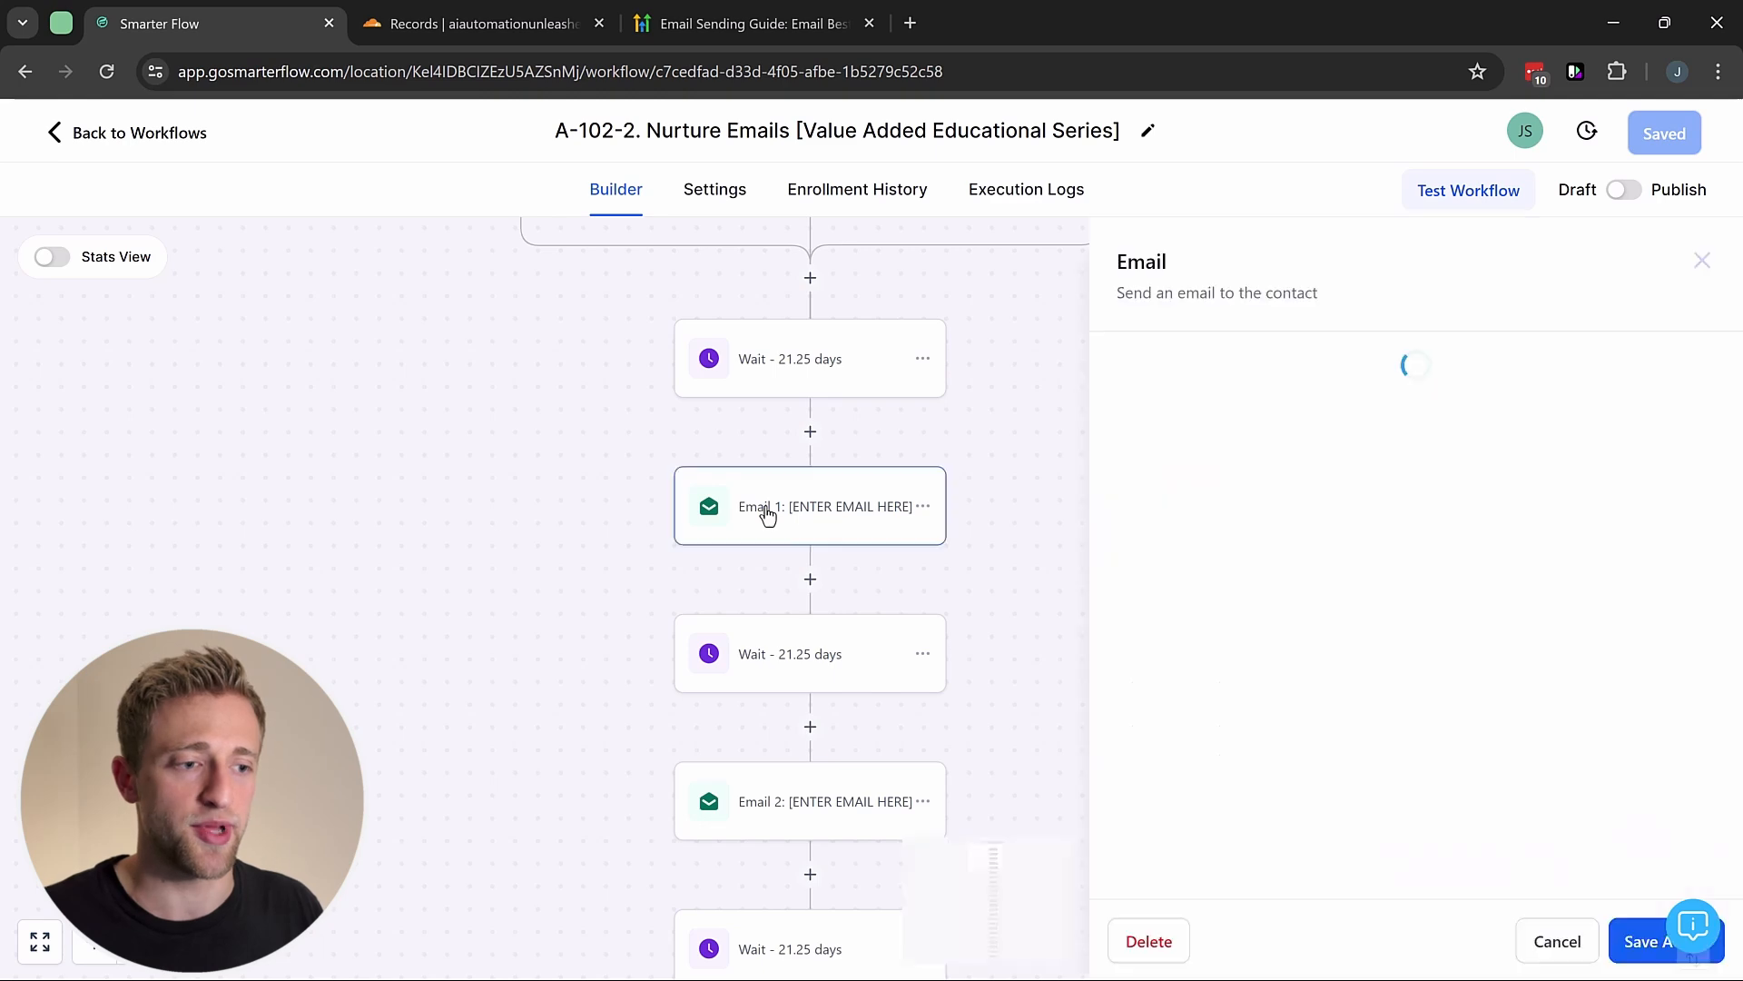
{"action": "scroll", "coordinate": [1272, 693], "scroll_direction": "down", "scroll_amount": 3}
{"action": "left_click_drag", "start_coordinate": [1345, 662], "coordinate": [1187, 556]}
{"action": "left_click", "coordinate": [1227, 447]}
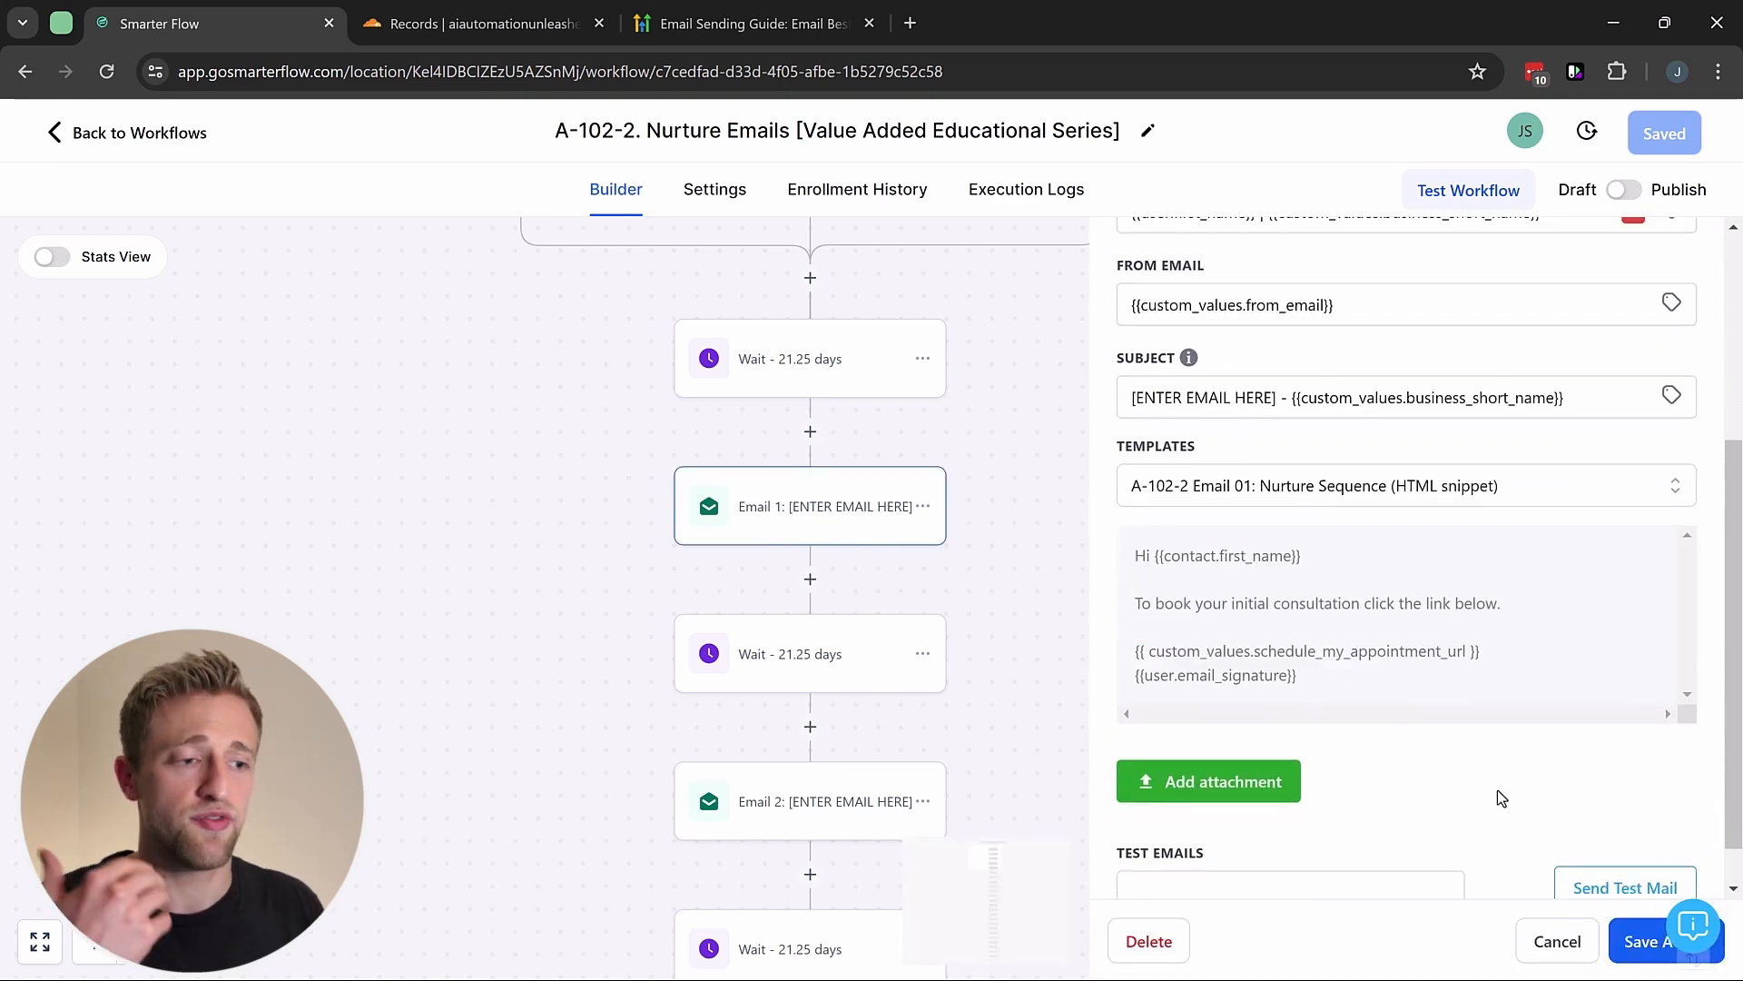
{"action": "scroll", "coordinate": [1374, 579], "scroll_direction": "up", "scroll_amount": 3}
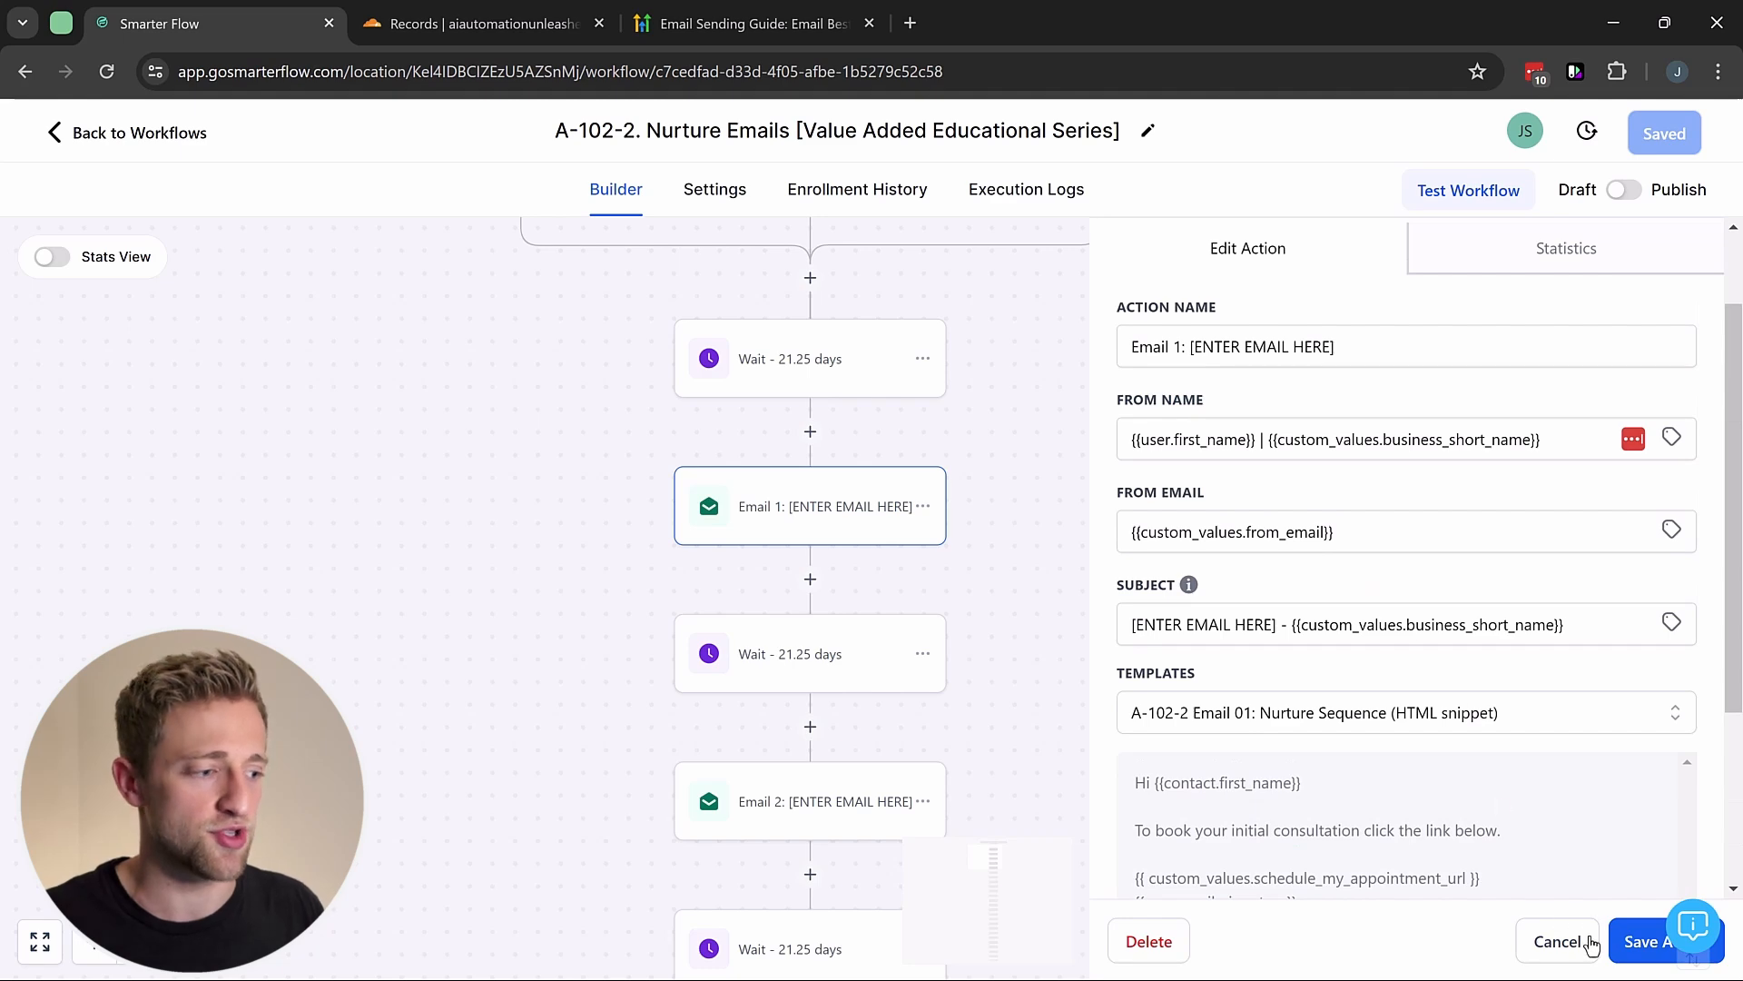
{"action": "left_click", "coordinate": [1557, 941]}
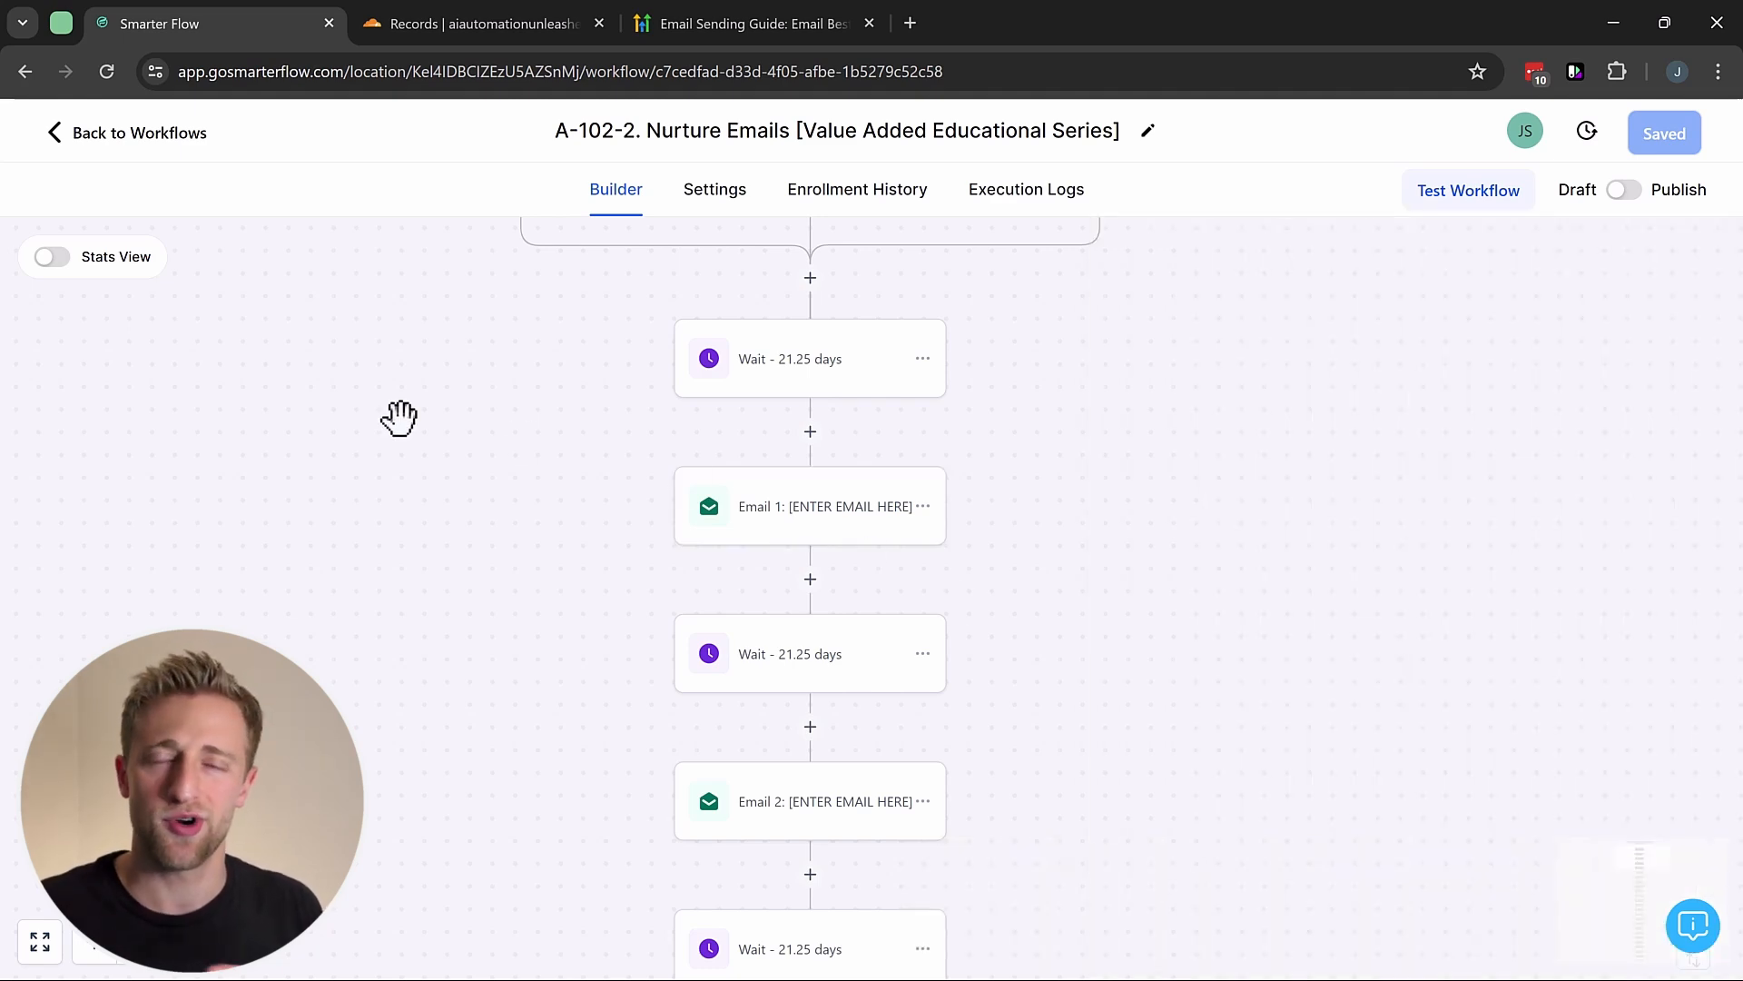